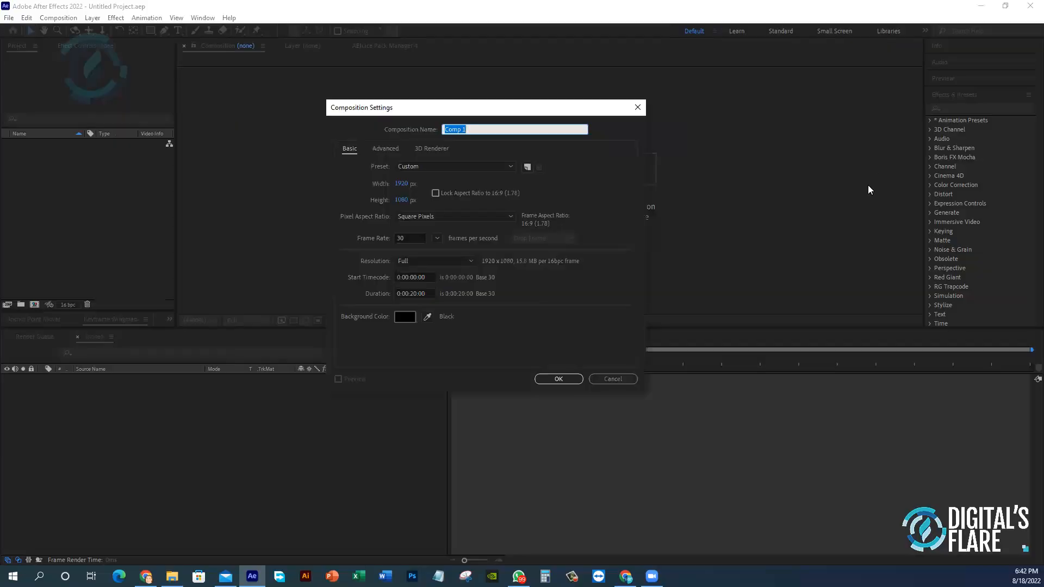
# - Name the new 1920 × 1080 composition mian comp
pyautogui.write('mian comp')
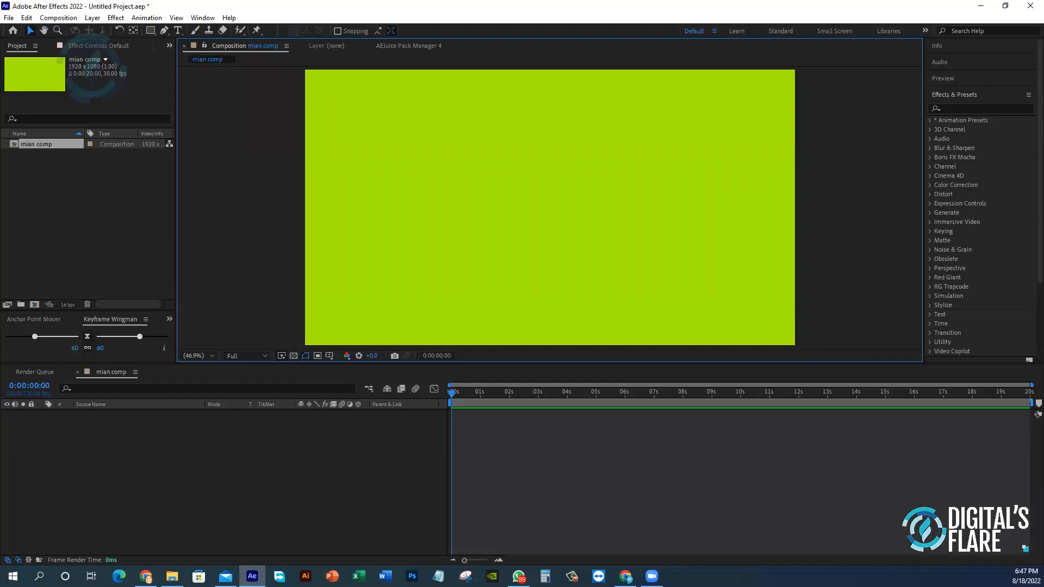
# - Switch to Chrome and search Google for logo in a new tab
pyautogui.press('super+e')
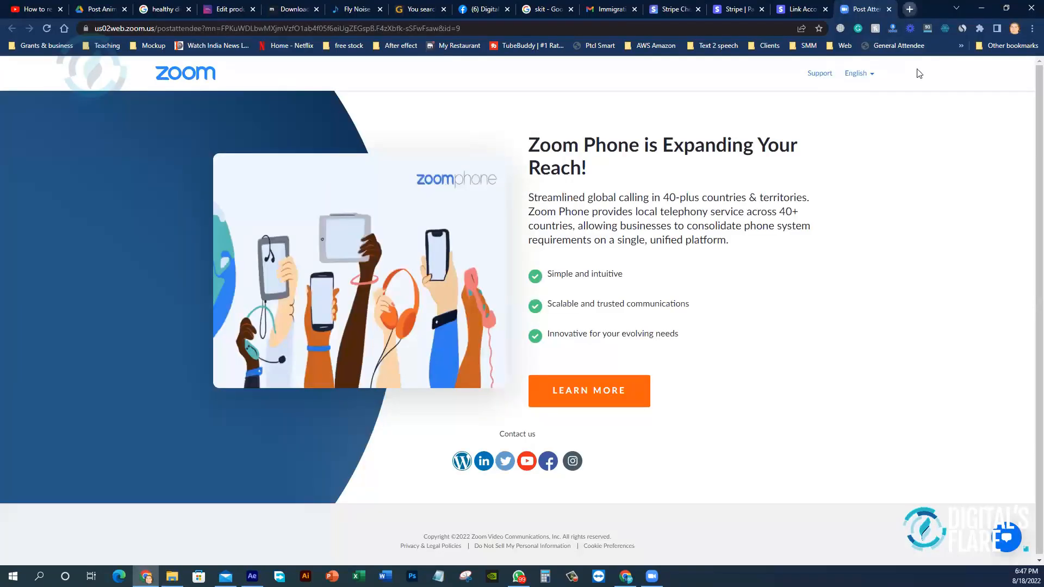
pyautogui.hotkey('ctrl', 't')
pyautogui.write('lo')
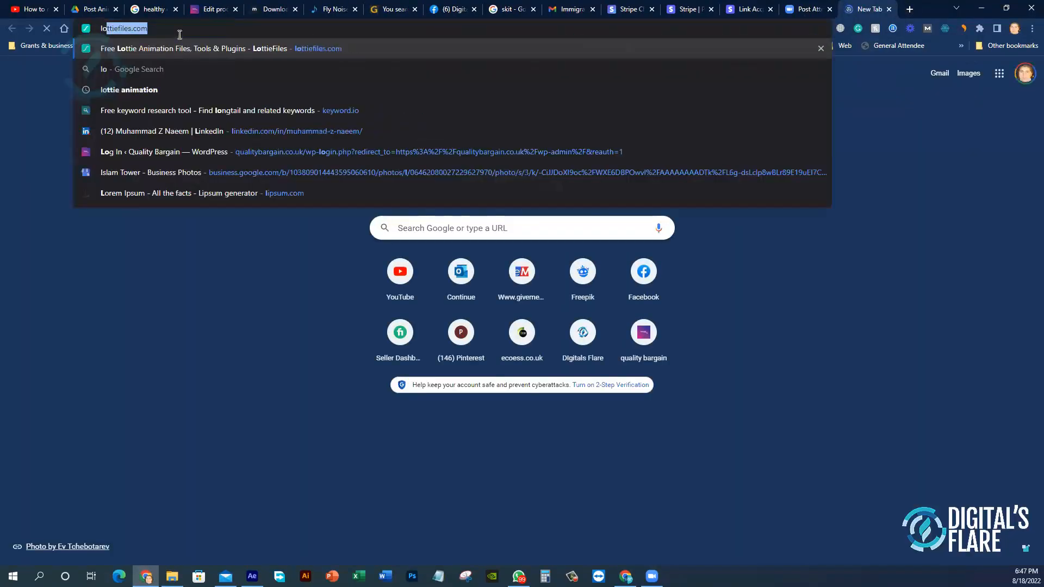
pyautogui.write('go')
pyautogui.press('Return')
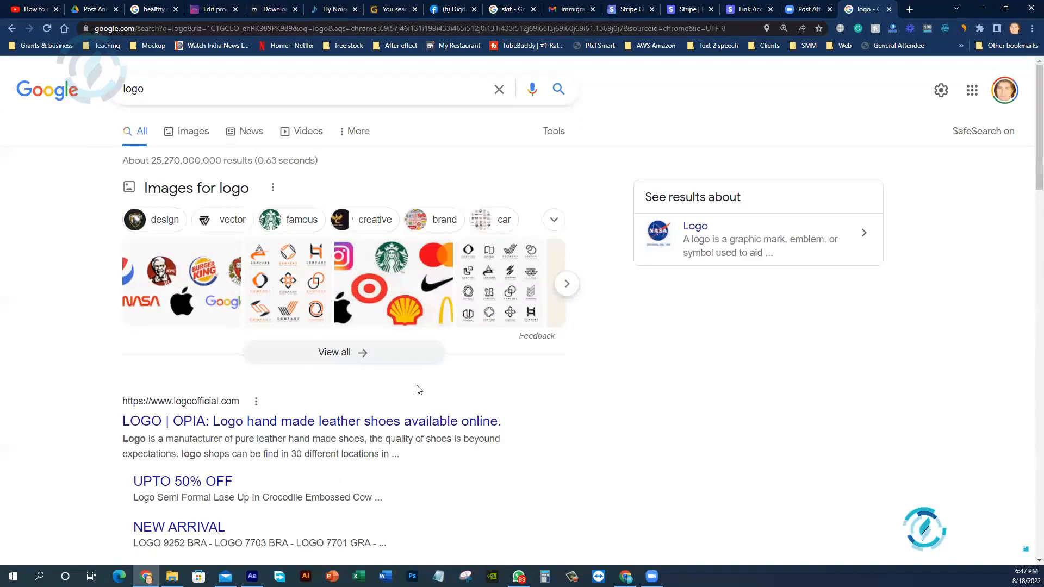
# - Preview two of the brand logo collages, then open the full image results for logo
pyautogui.click(403, 288)
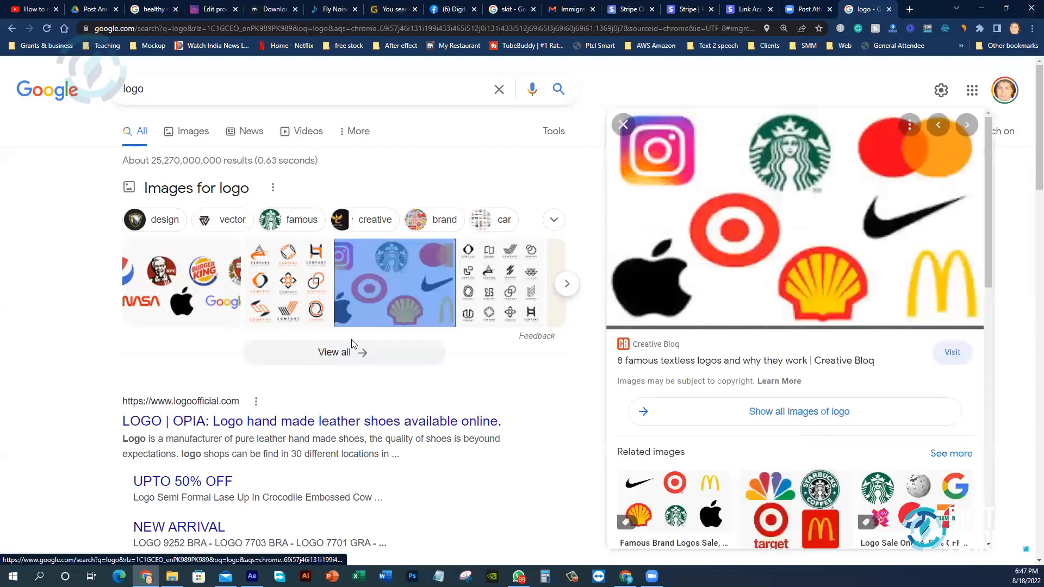
pyautogui.scroll(-5, 736, 445)
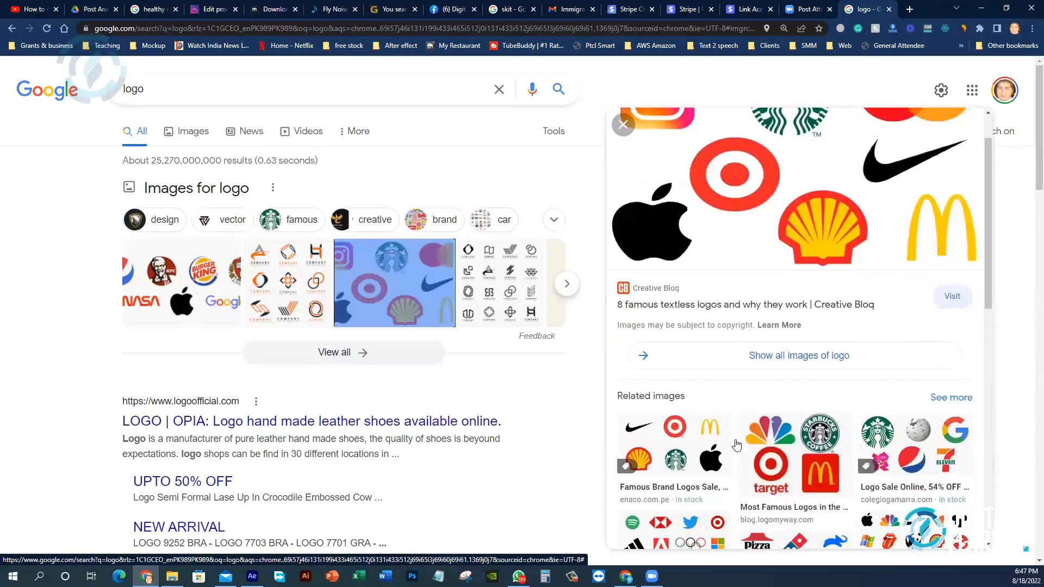
pyautogui.scroll(-6, 861, 429)
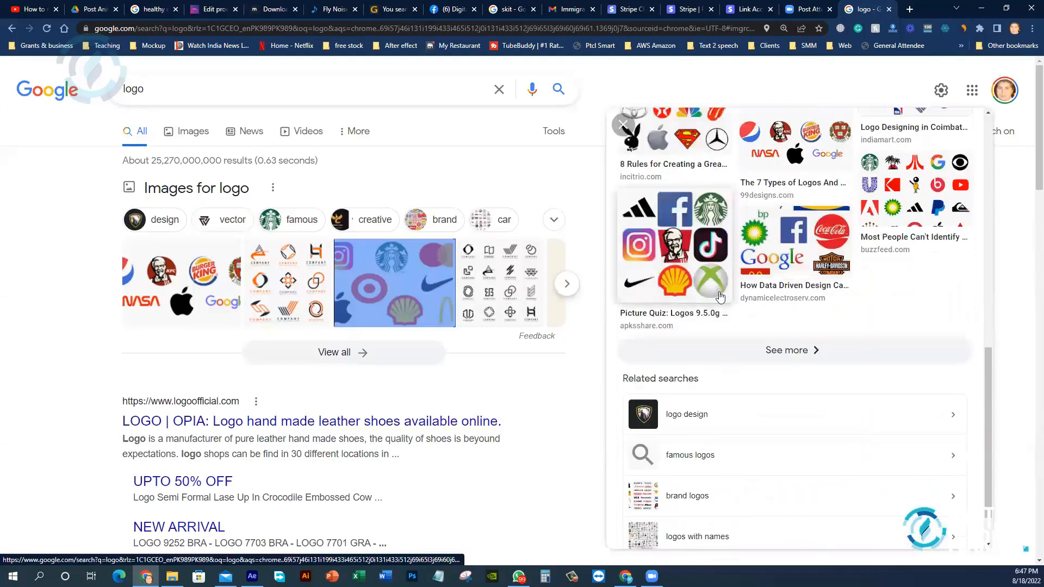
pyautogui.click(674, 245)
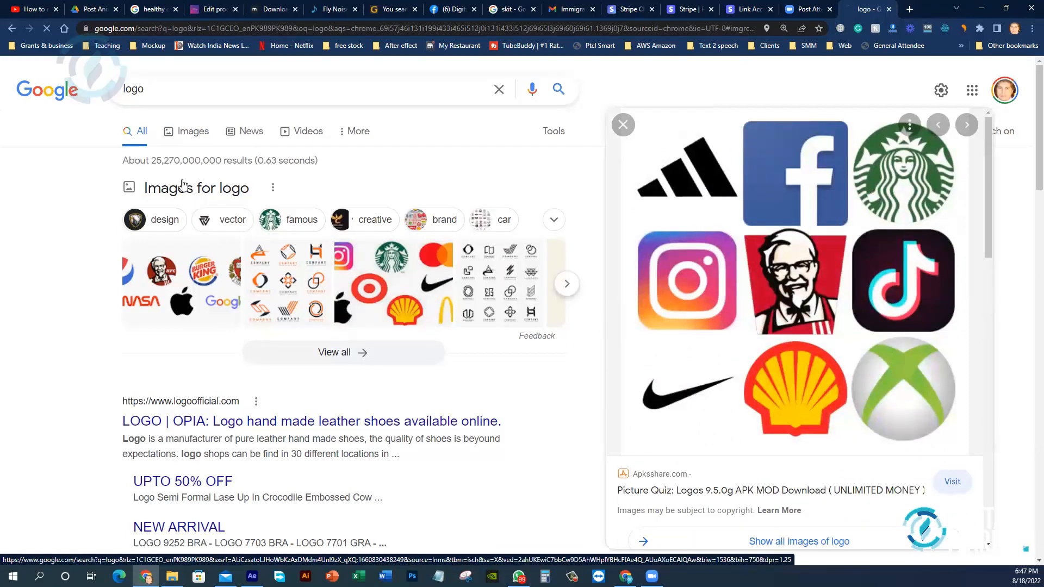
pyautogui.click(184, 187)
# - Look through the logo image results for a suitable colourful logo
pyautogui.scroll(-3, 494, 361)
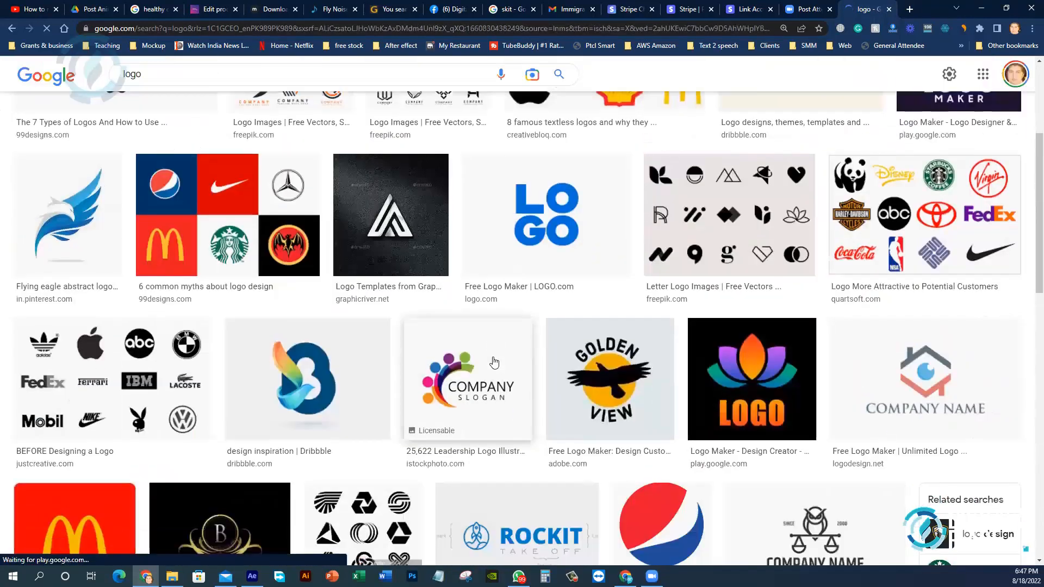
pyautogui.scroll(-2, 494, 361)
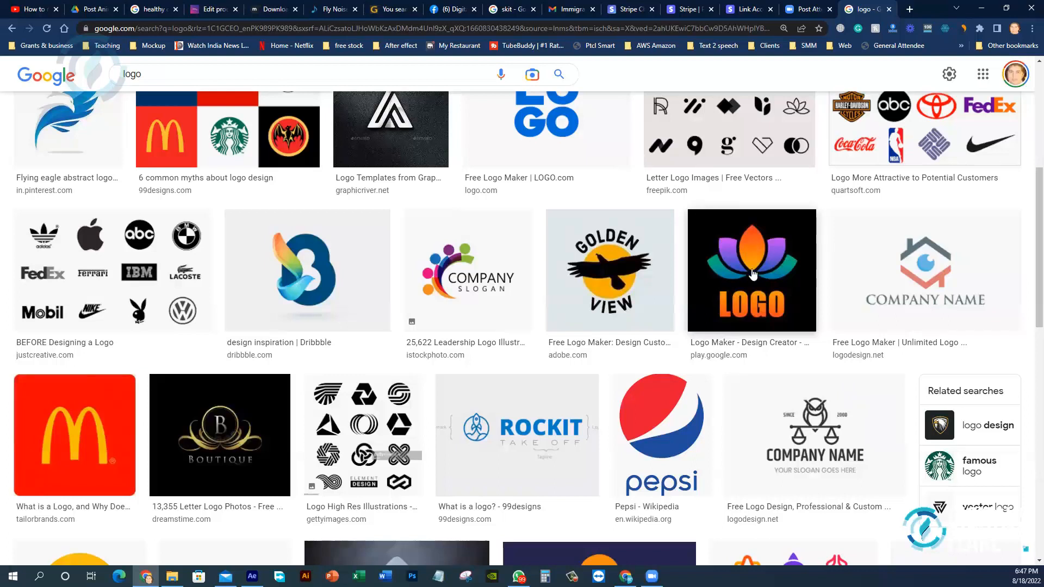
pyautogui.scroll(-1, 532, 326)
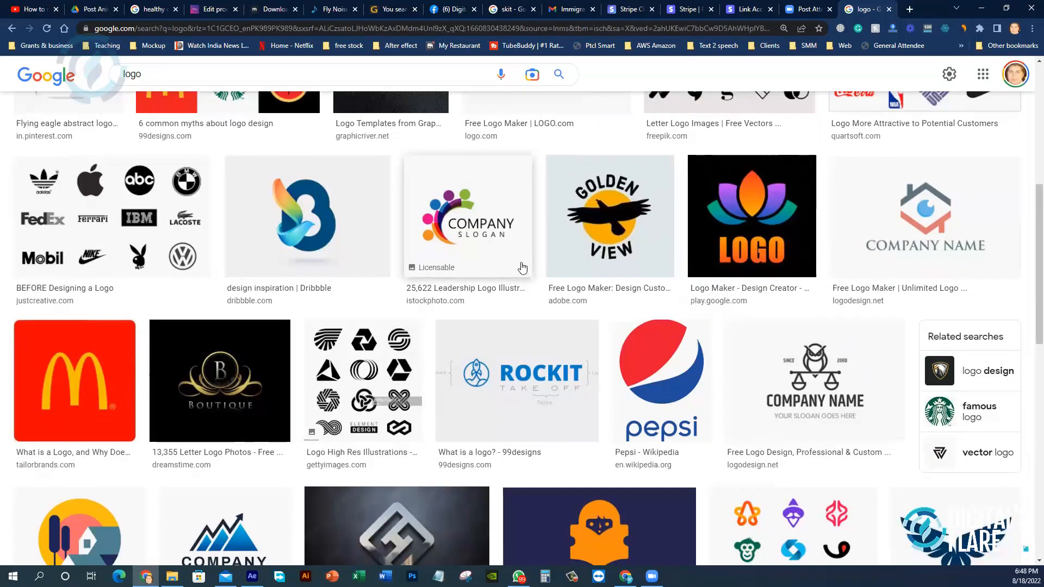
pyautogui.scroll(1, 523, 266)
pyautogui.scroll(2, 527, 252)
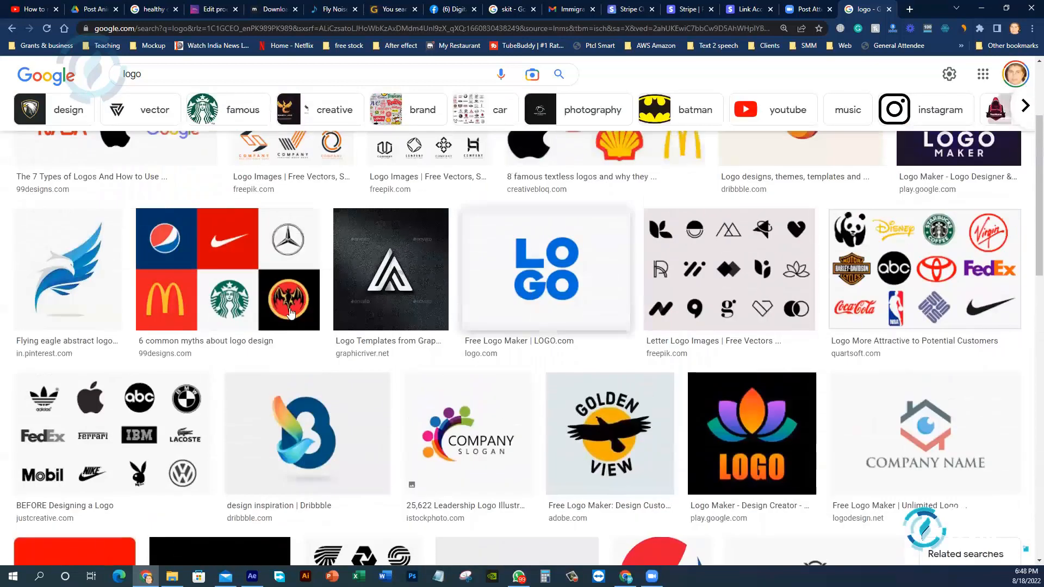
pyautogui.scroll(-3, 312, 282)
pyautogui.scroll(3, 312, 282)
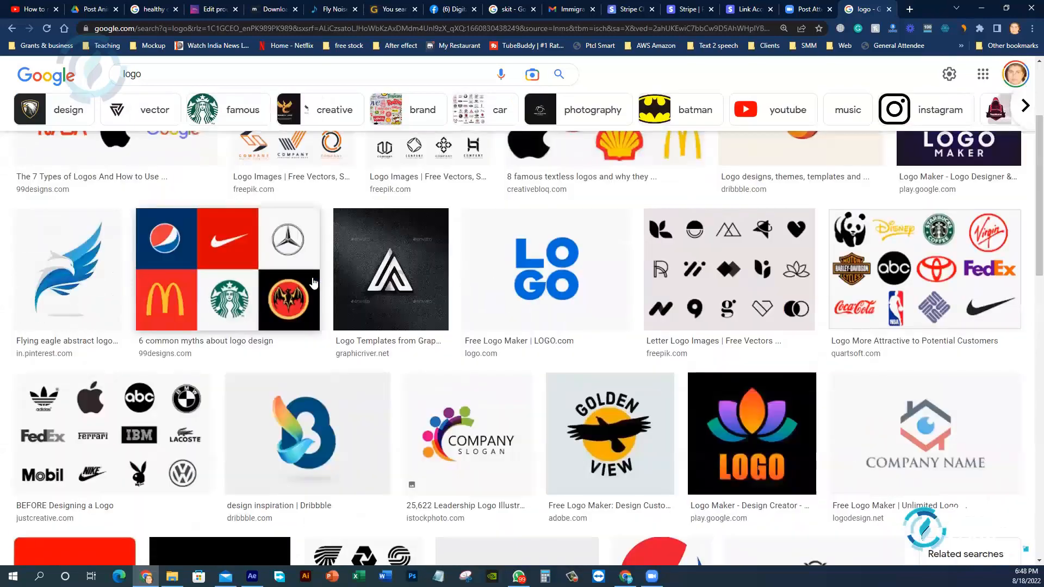
pyautogui.scroll(-3, 313, 282)
pyautogui.scroll(4, 304, 284)
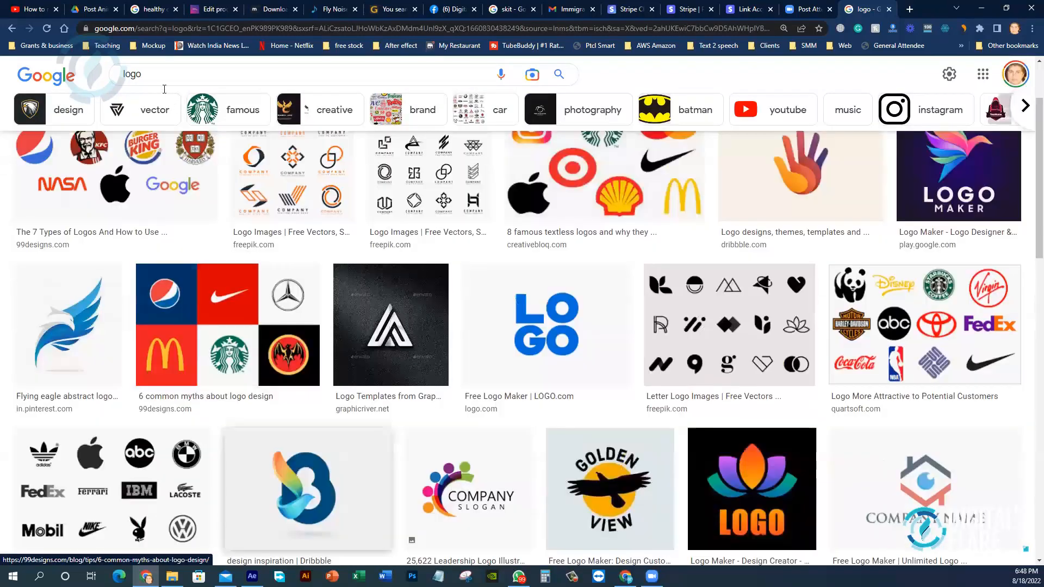
# - Refine the image search to logo png
pyautogui.scroll(2, 164, 89)
pyautogui.click(165, 89)
pyautogui.write('png')
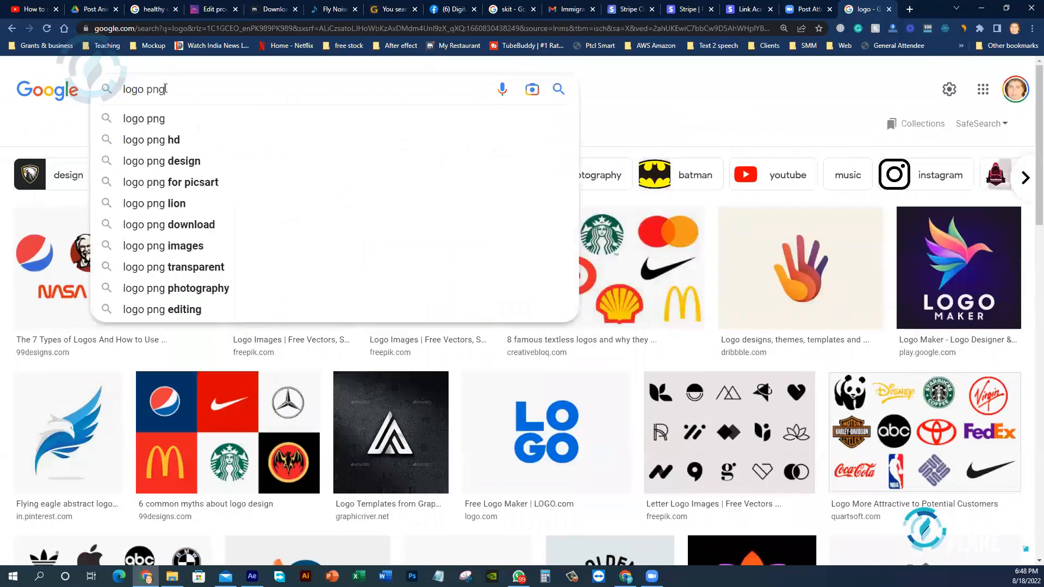
pyautogui.press('Return')
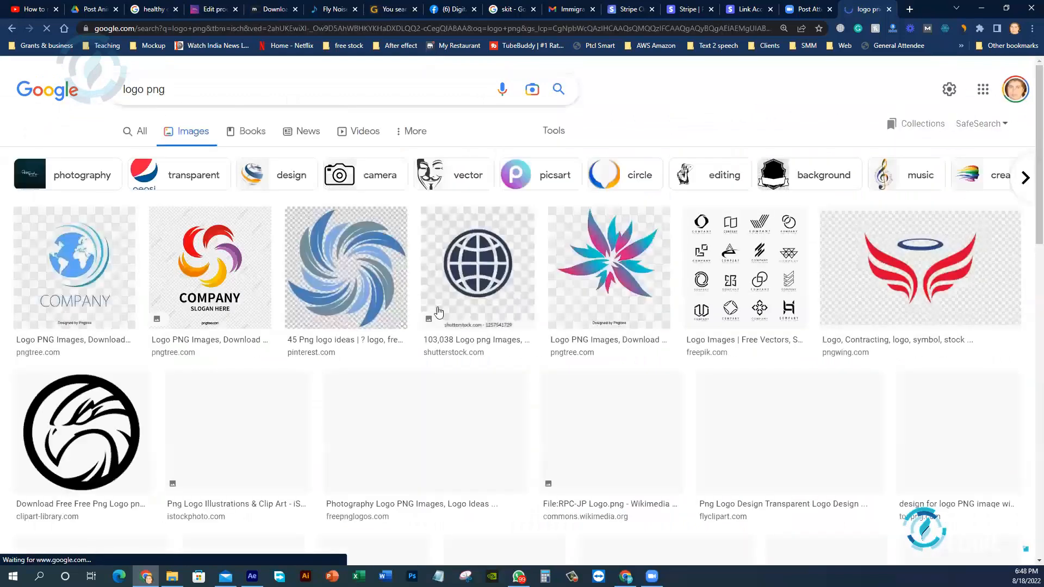
# - Find the orange circular Android O Preview Logo from Wikimedia Commons in the image results and open its preview
pyautogui.scroll(-2, 560, 237)
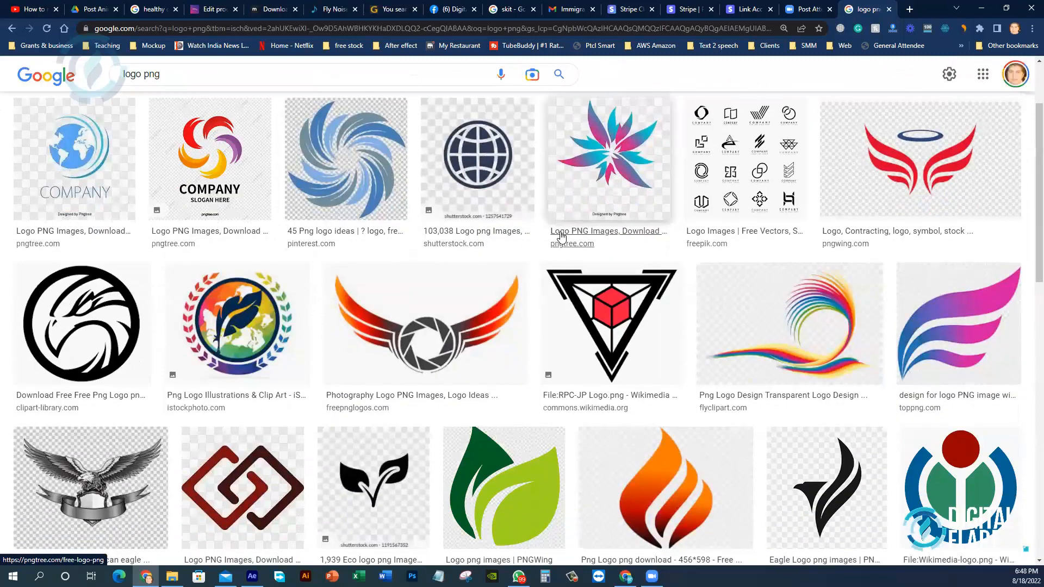
pyautogui.scroll(-5, 561, 237)
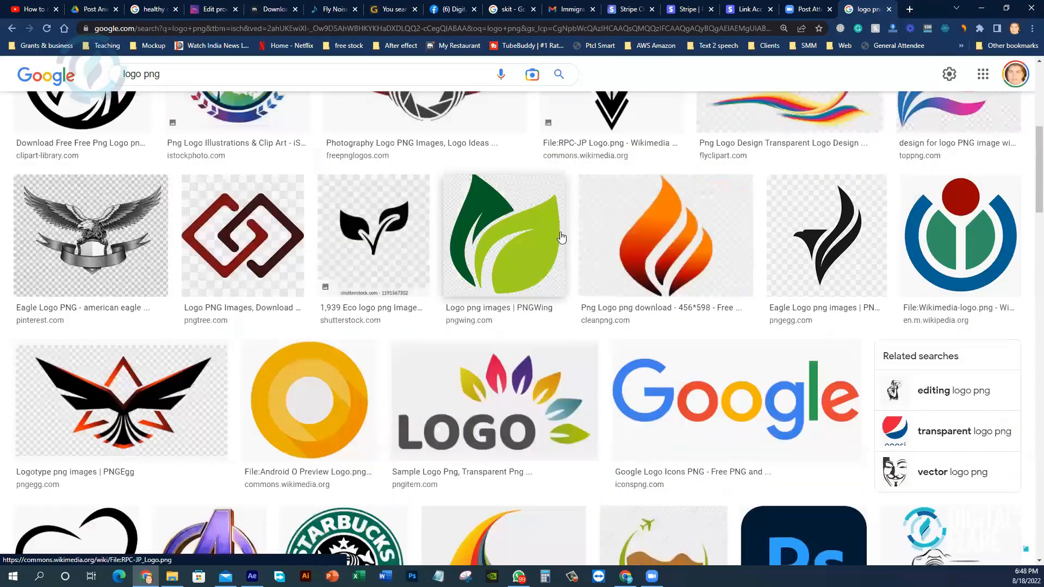
pyautogui.scroll(-1, 561, 238)
pyautogui.click(324, 321)
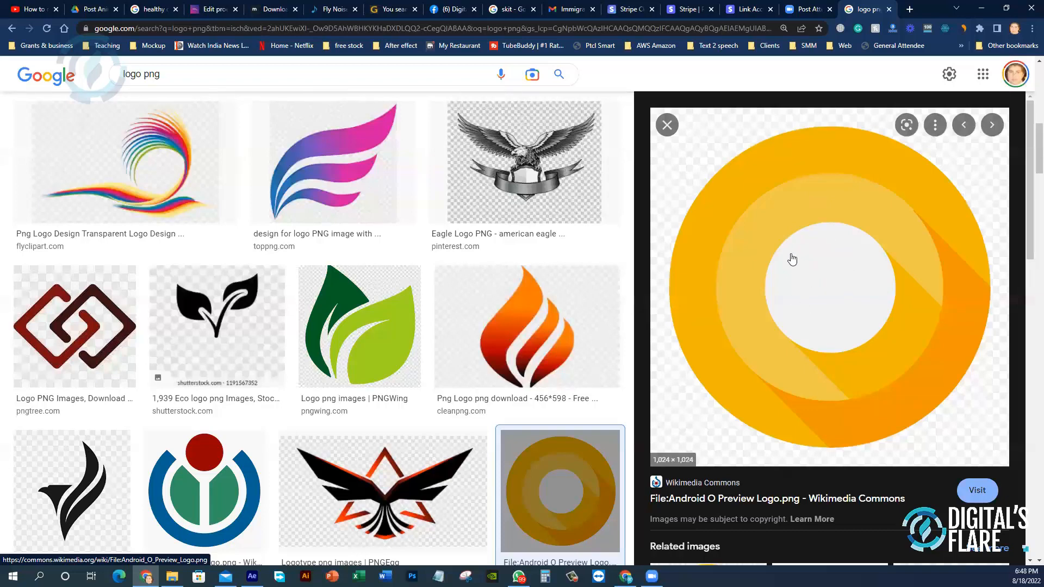
# - Start saving the logo image and create a destination folder named Color Pattle inside the Teaching folder
pyautogui.rightClick(860, 159)
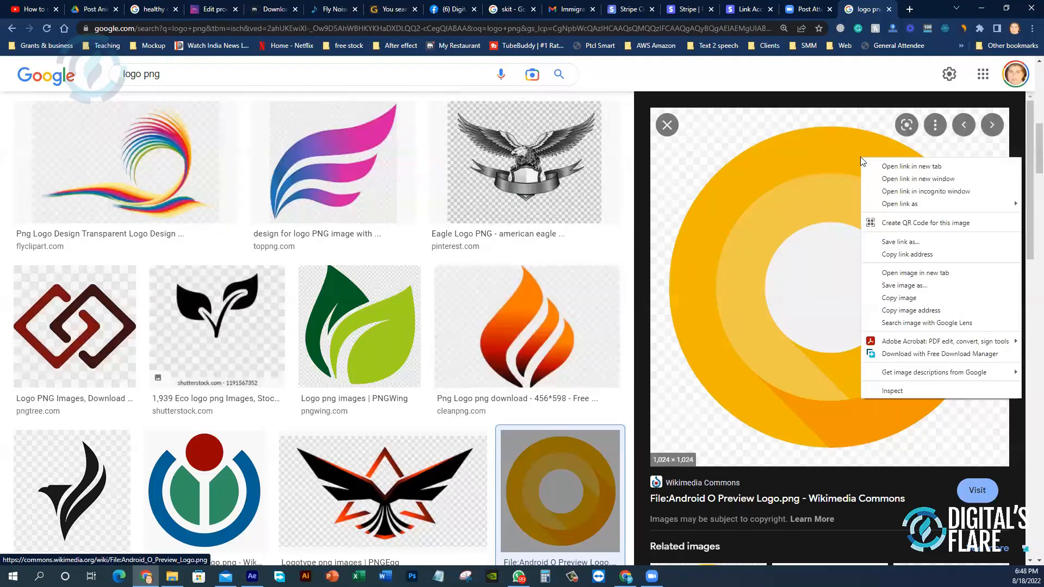
pyautogui.click(949, 287)
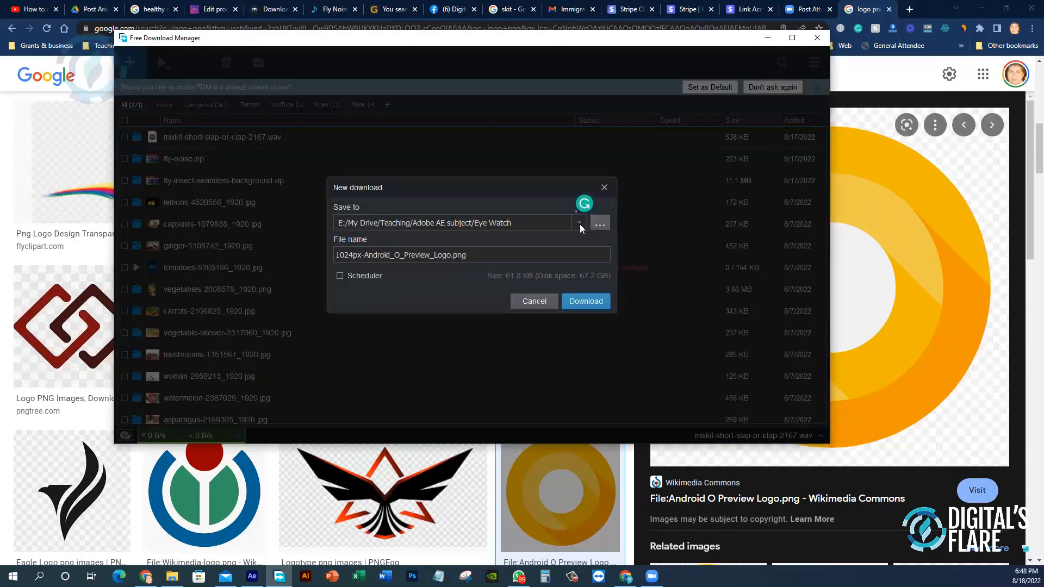
pyautogui.click(598, 225)
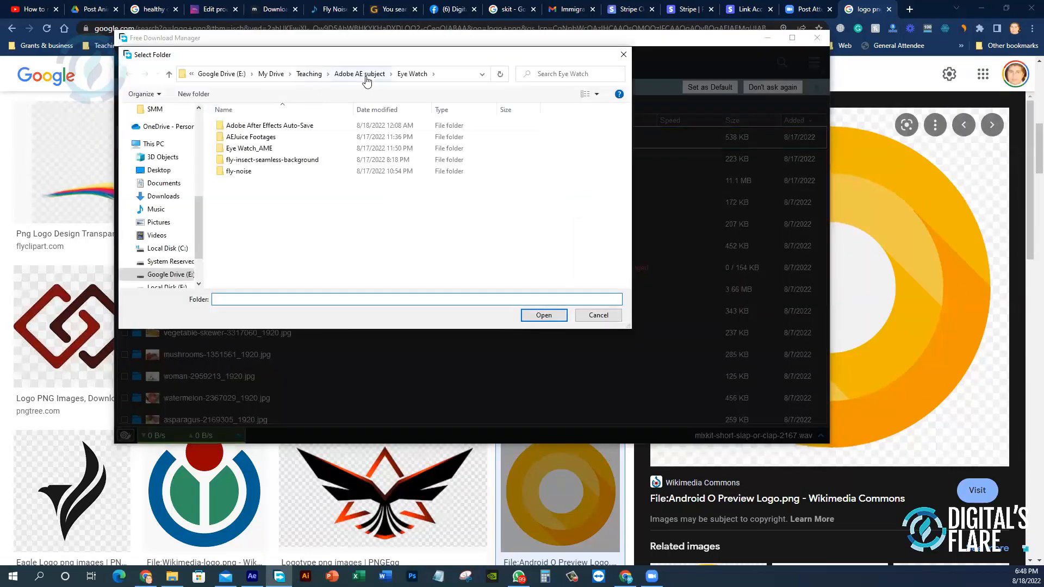
pyautogui.click(309, 73)
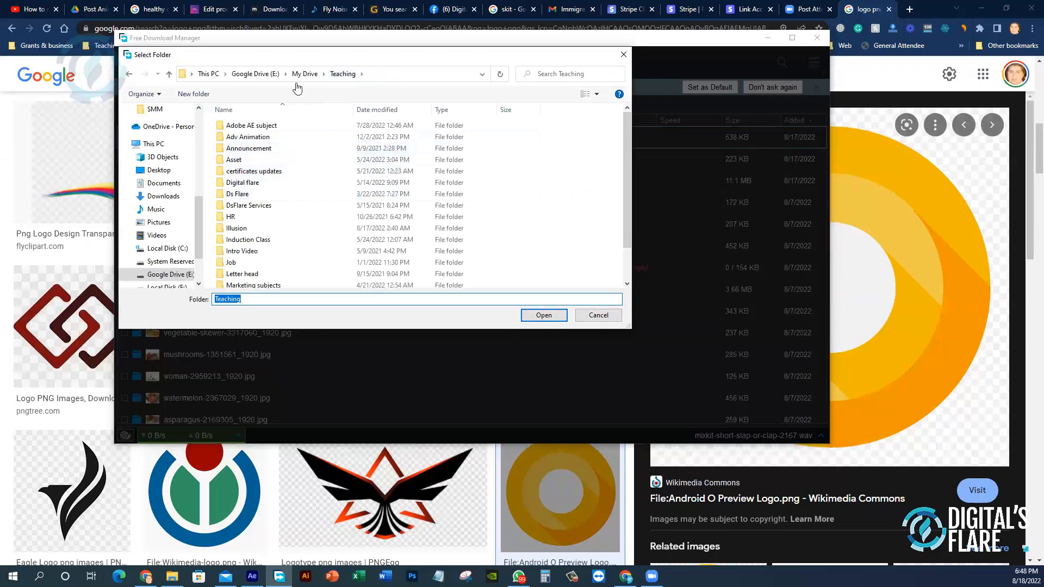
pyautogui.click(194, 94)
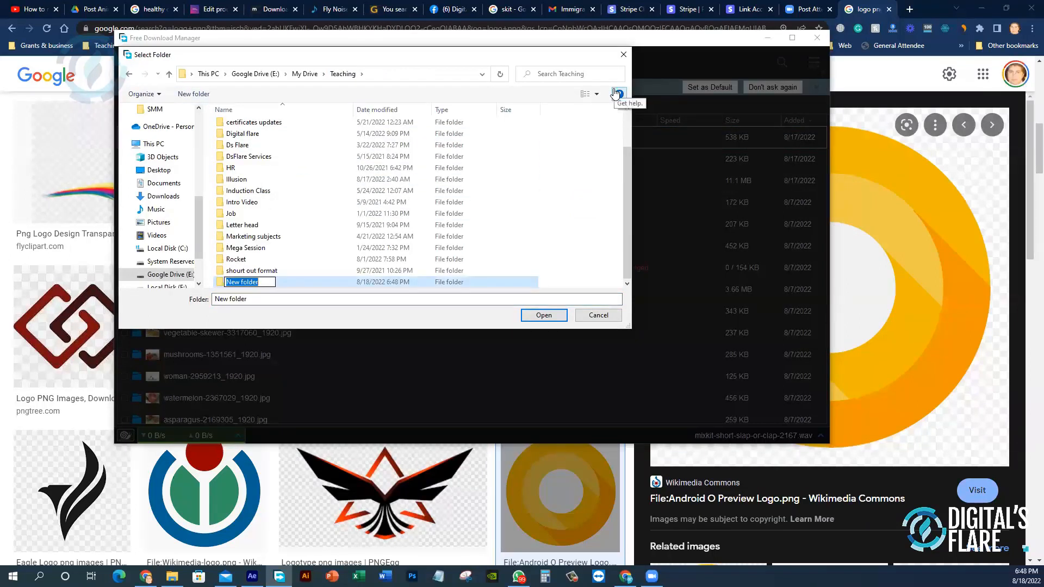
pyautogui.write('Color Pattle')
pyautogui.press('Return')
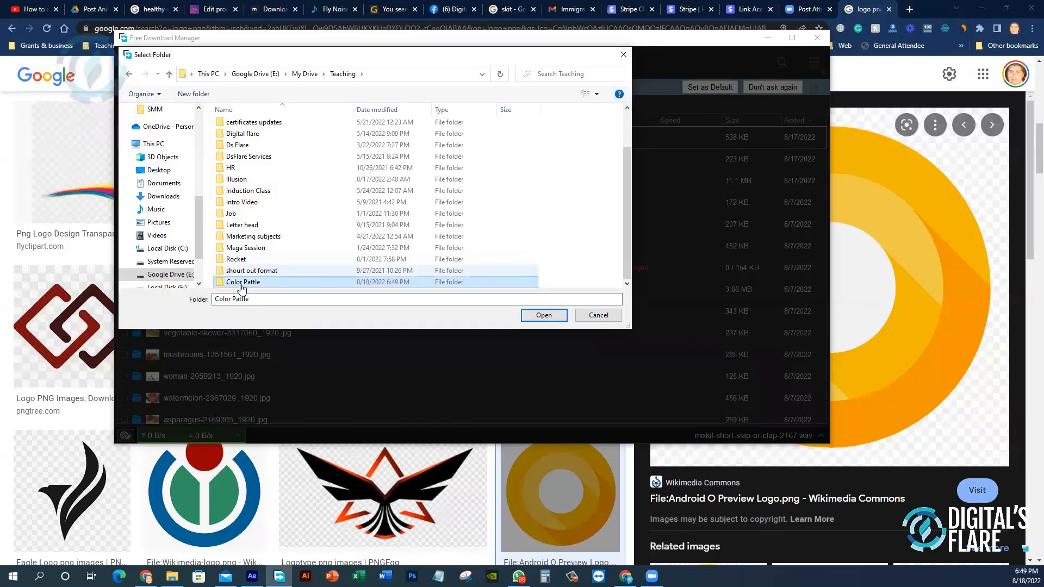
# - Choose the Color Pattle folder as the save location and download 1024px-Android_O_Preview_Logo.png there
pyautogui.click(543, 315)
pyautogui.click(544, 315)
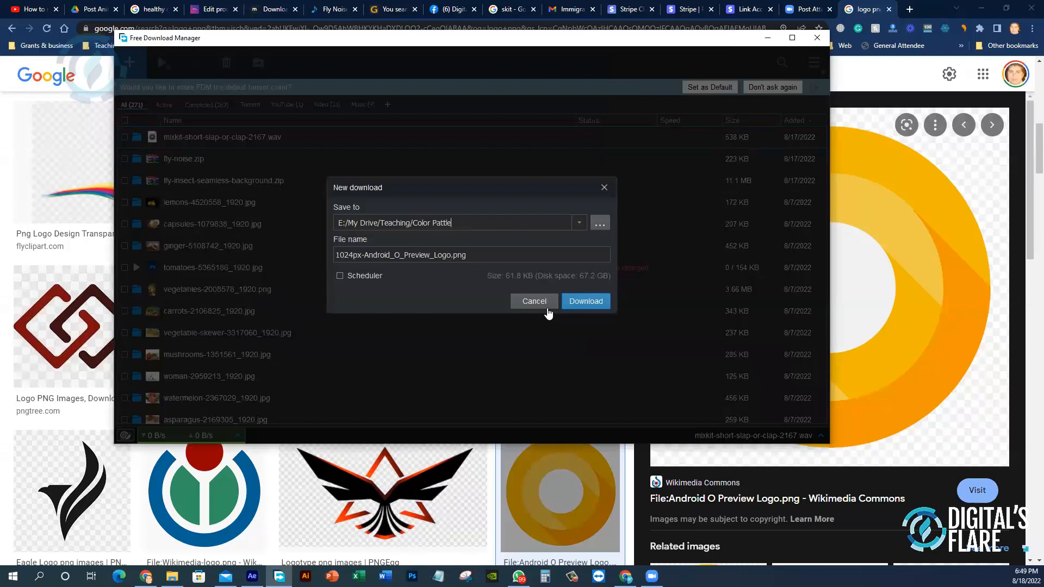
pyautogui.click(595, 301)
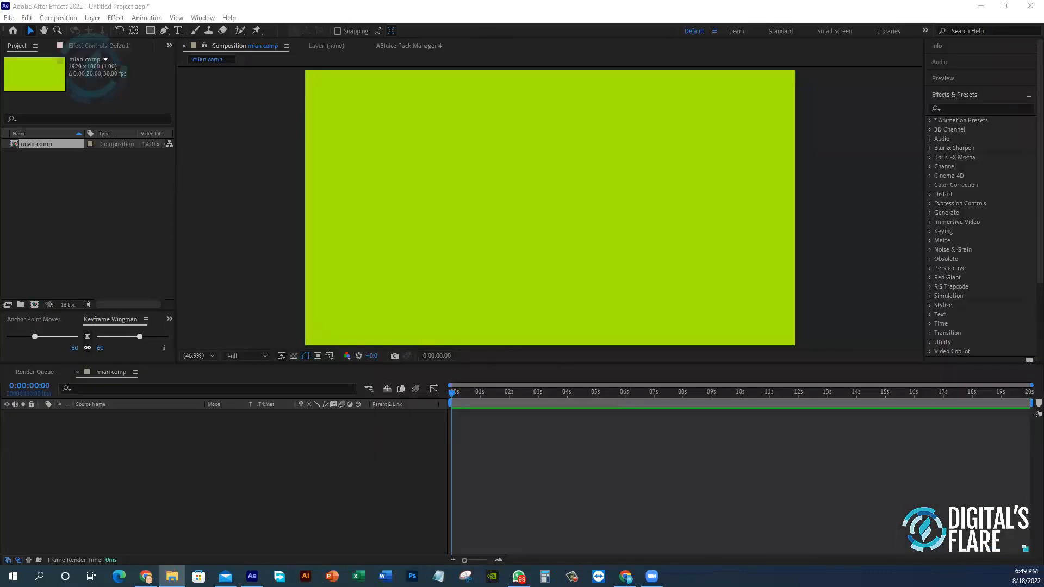
# - Import the downloaded logo PNG into the After Effects project and add it as a layer in mian comp
pyautogui.moveTo(749, 227); pyautogui.dragTo(37, 219)
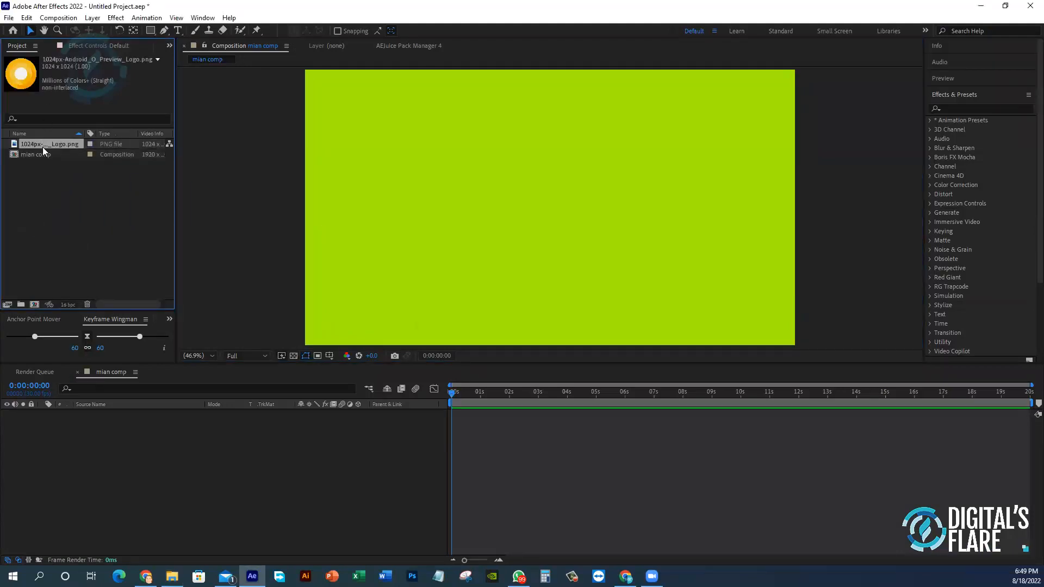
pyautogui.moveTo(42, 146); pyautogui.dragTo(138, 467)
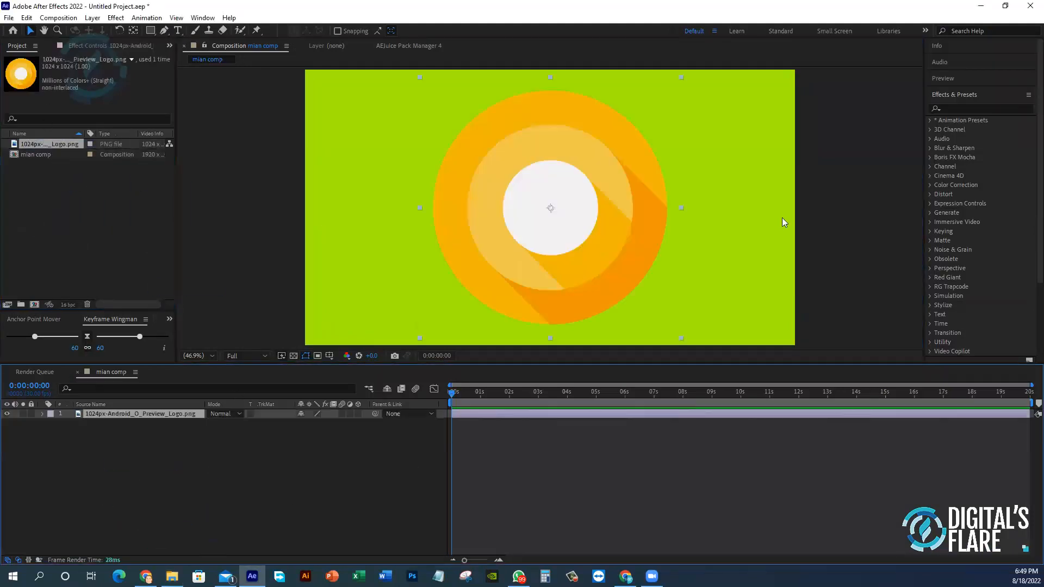
# - Scale the logo layer down proportionally around its centre to about two thirds of its size, then deselect it
pyautogui.click(870, 238)
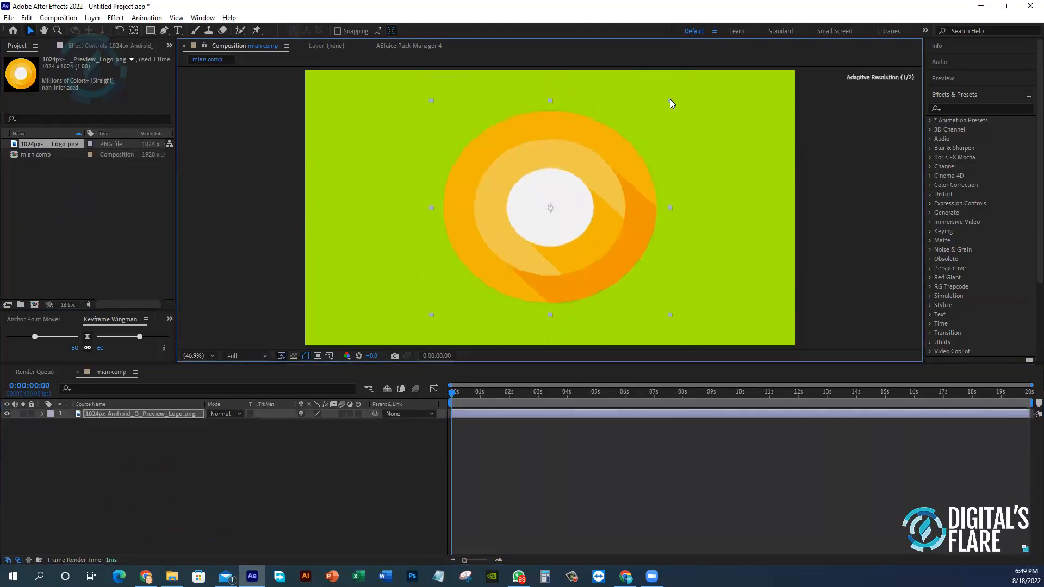
pyautogui.moveTo(682, 75); pyautogui.dragTo(635, 145)
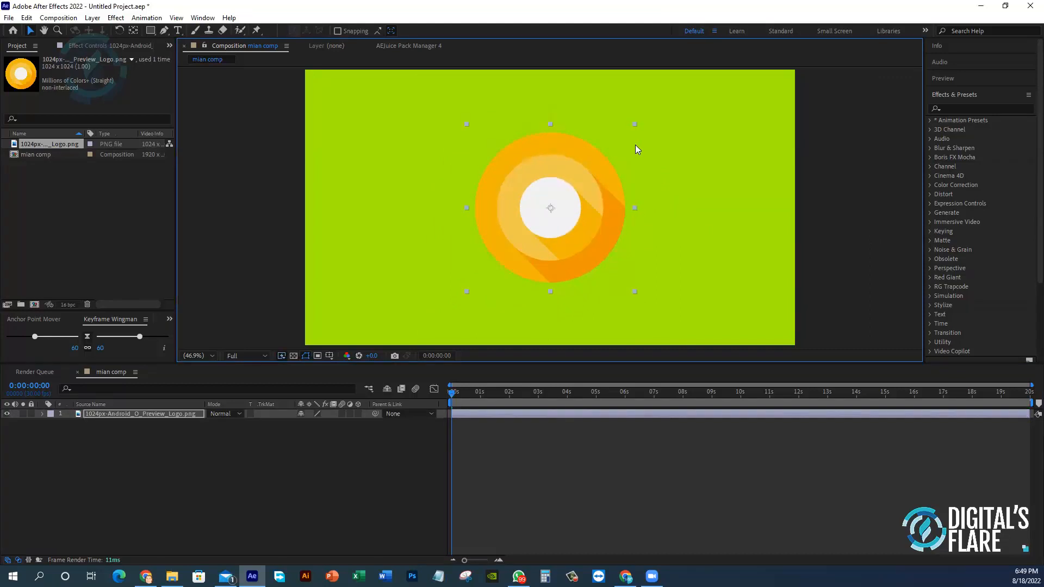
pyautogui.click(837, 207)
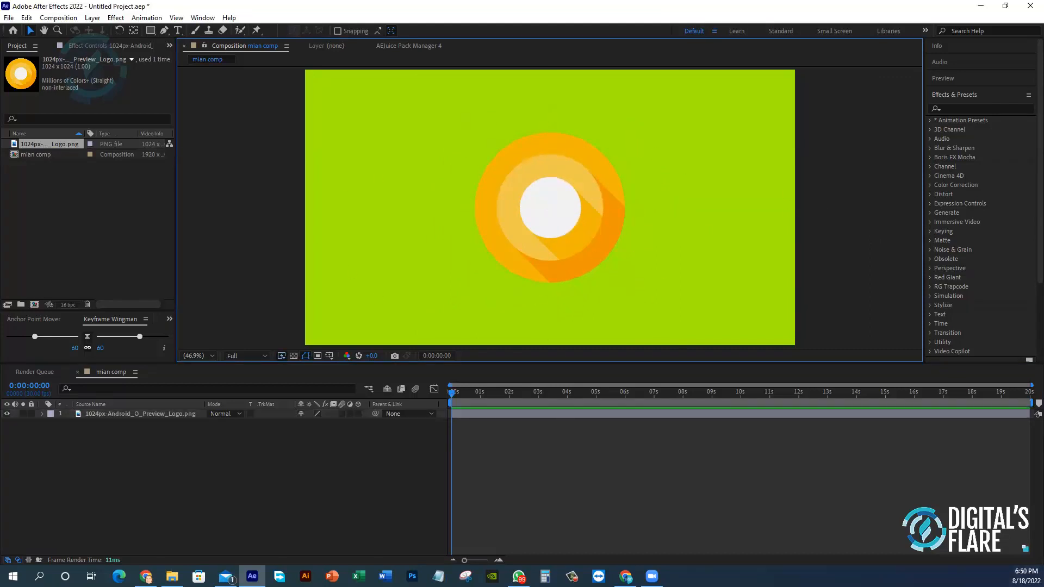
pyautogui.hotkey('ctrl', 'y')
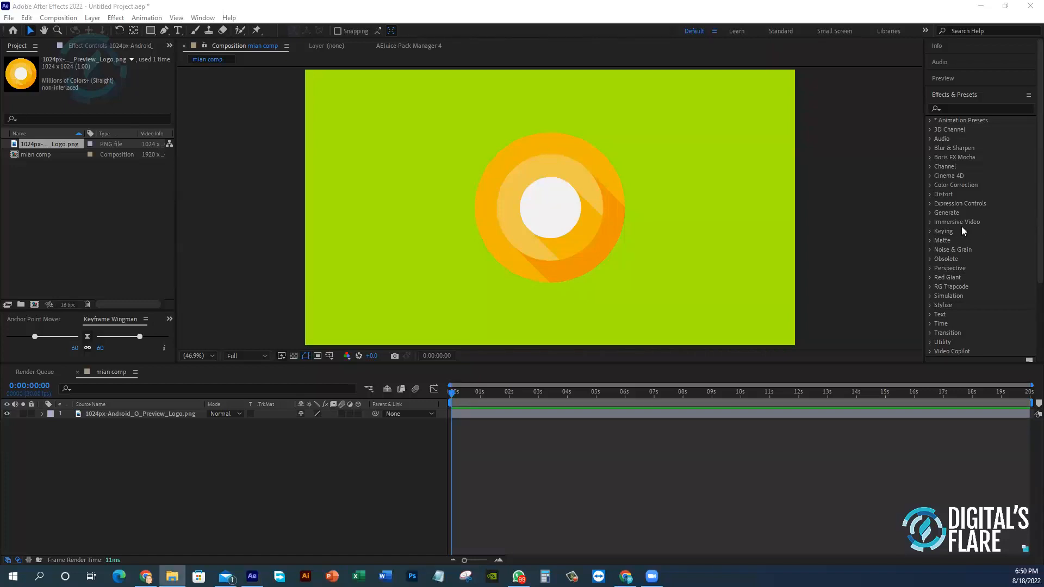
pyautogui.click(586, 173)
pyautogui.click(691, 181)
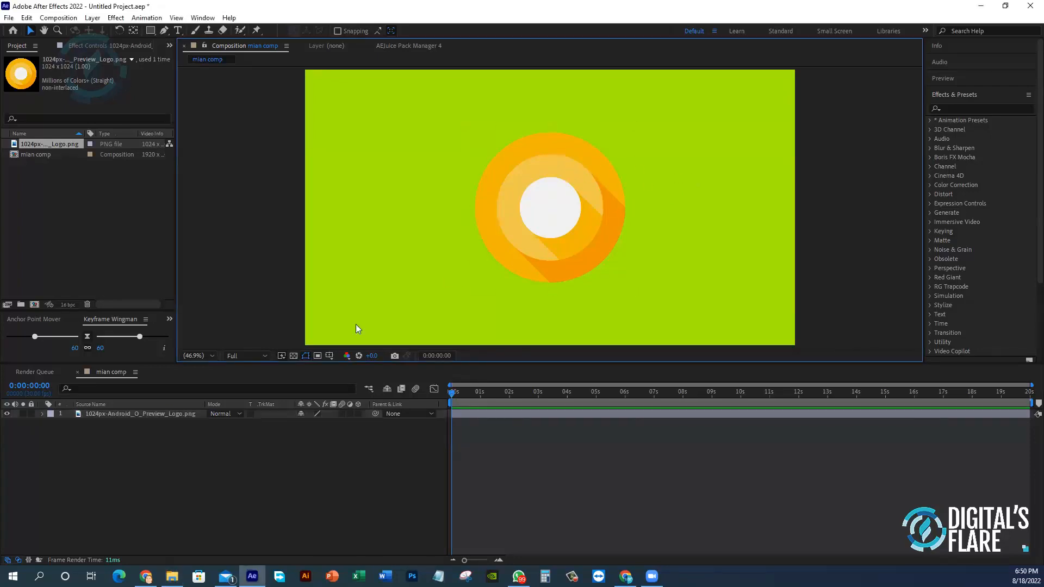
# - Draw a small square shape with a 25 px white stroke near the upper-left corner of the composition using the Rectangle tool
pyautogui.click(150, 31)
pyautogui.moveTo(325, 98)
pyautogui.mouseDown()
pyautogui.moveTo(345, 135)
pyautogui.moveTo(362, 135)
pyautogui.mouseUp()
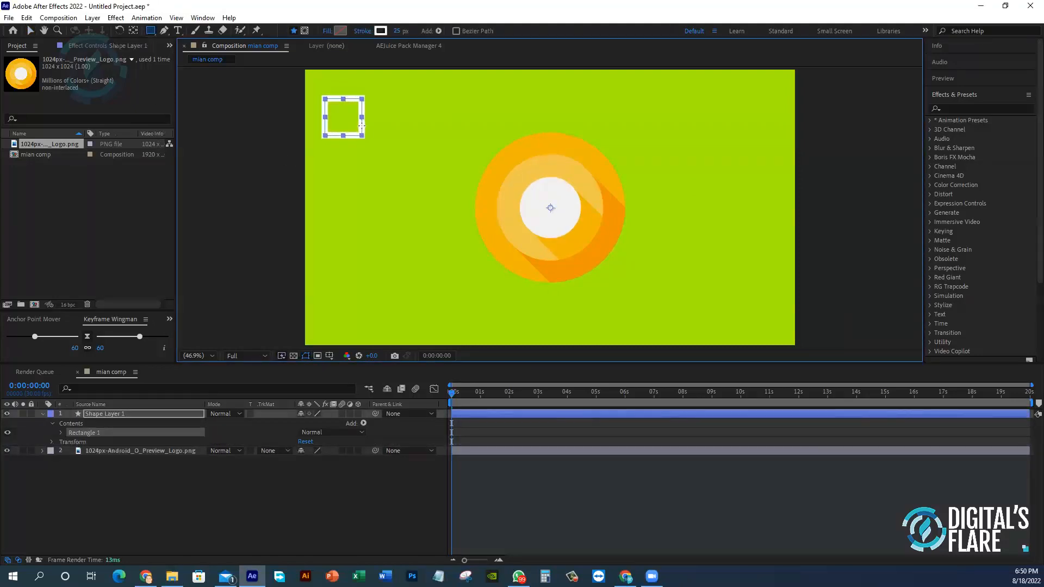
# - Remove the stroke from the small square by setting its stroke type to None
pyautogui.click(367, 32)
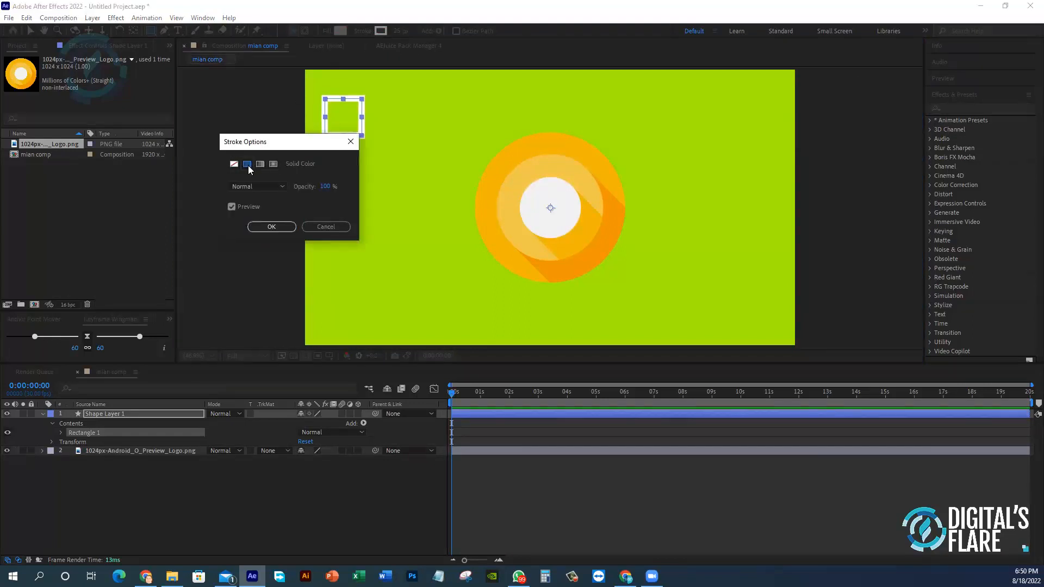
pyautogui.click(235, 165)
pyautogui.click(271, 226)
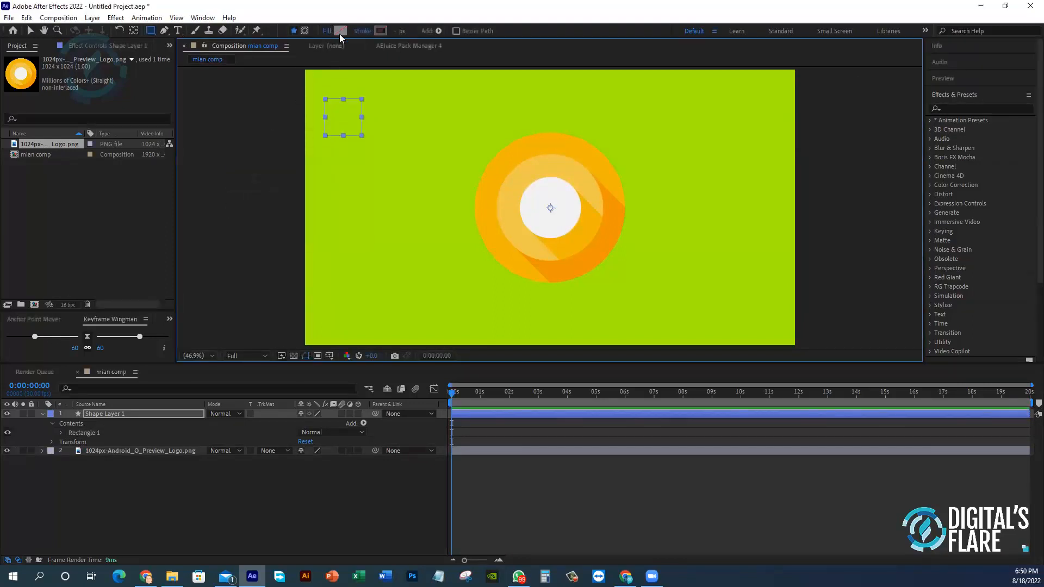
# - Fill the small square with the orange EFB607 sampled from the logo's outer ring using the eyedropper
pyautogui.click(340, 31)
pyautogui.moveTo(63, 249); pyautogui.dragTo(22, 245)
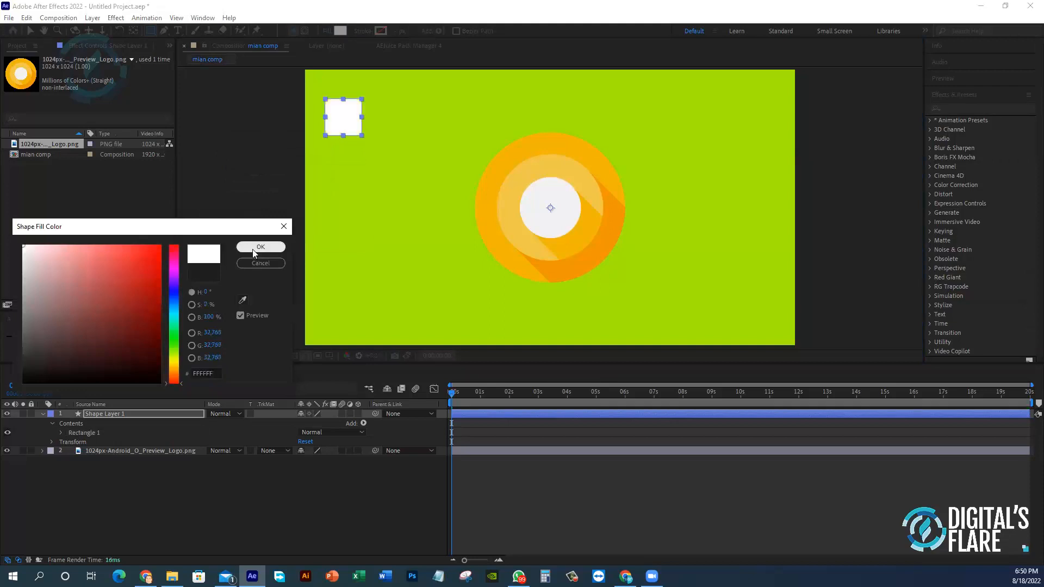
pyautogui.moveTo(254, 226); pyautogui.dragTo(247, 169)
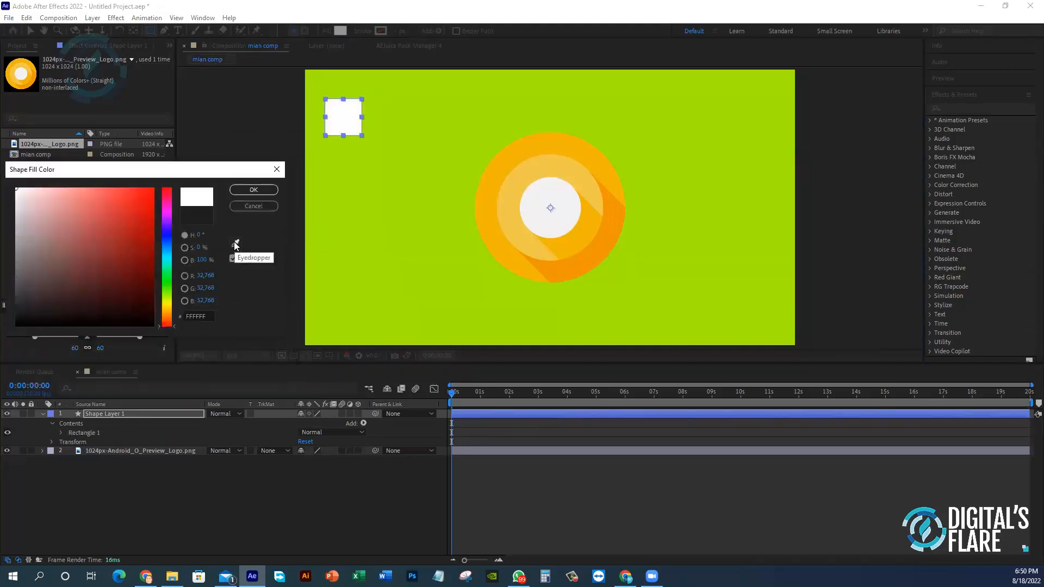
pyautogui.click(235, 245)
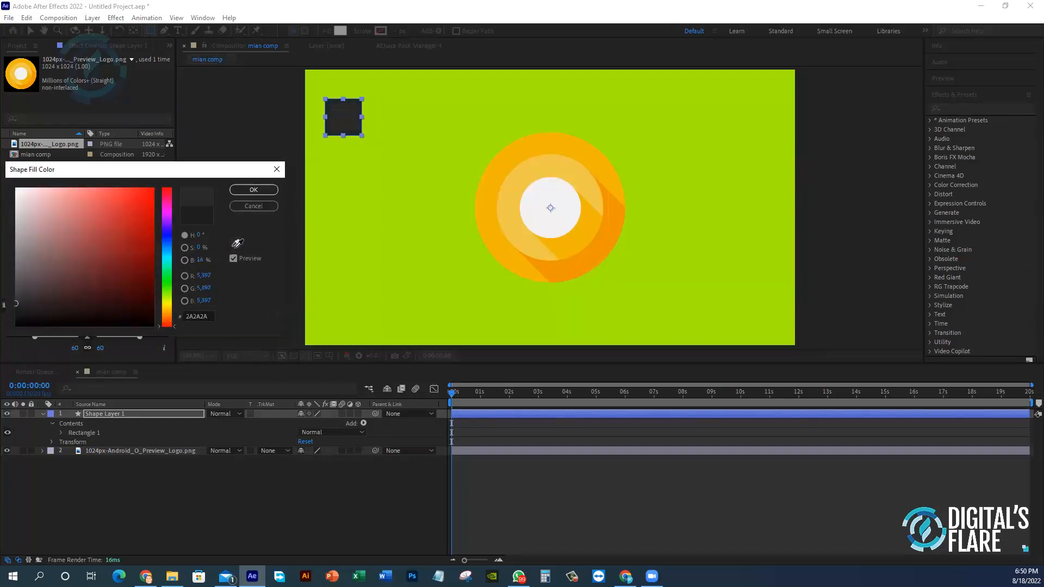
pyautogui.moveTo(16, 304); pyautogui.dragTo(16, 210)
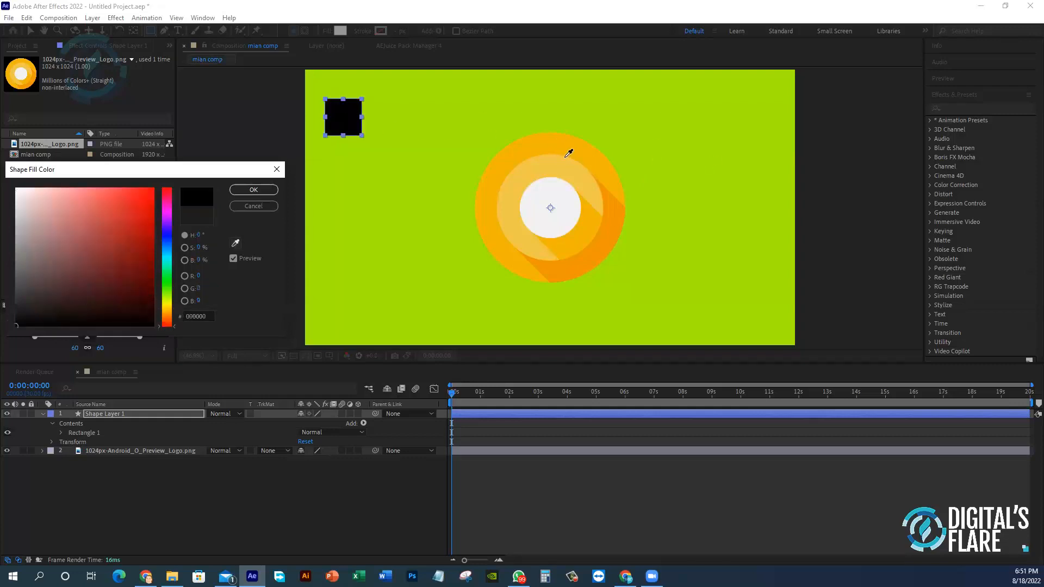
pyautogui.click(571, 142)
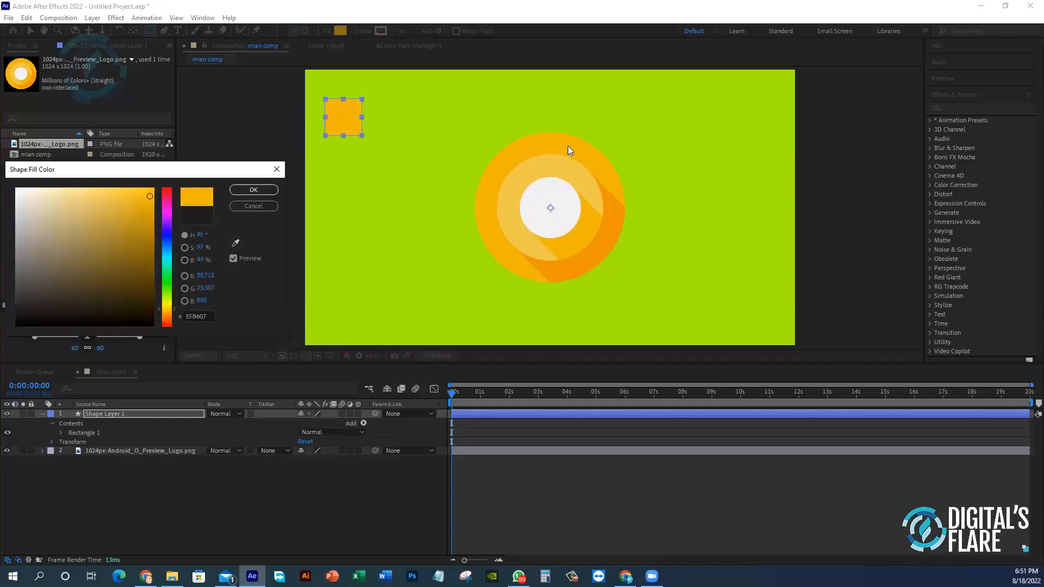
pyautogui.click(206, 318)
pyautogui.moveTo(206, 317); pyautogui.dragTo(169, 313)
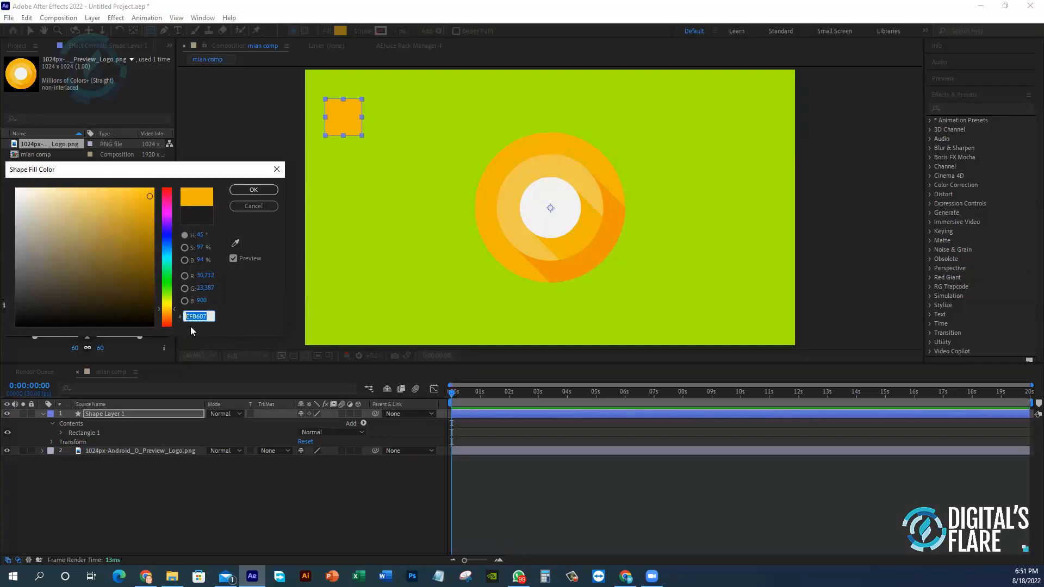
pyautogui.click(258, 292)
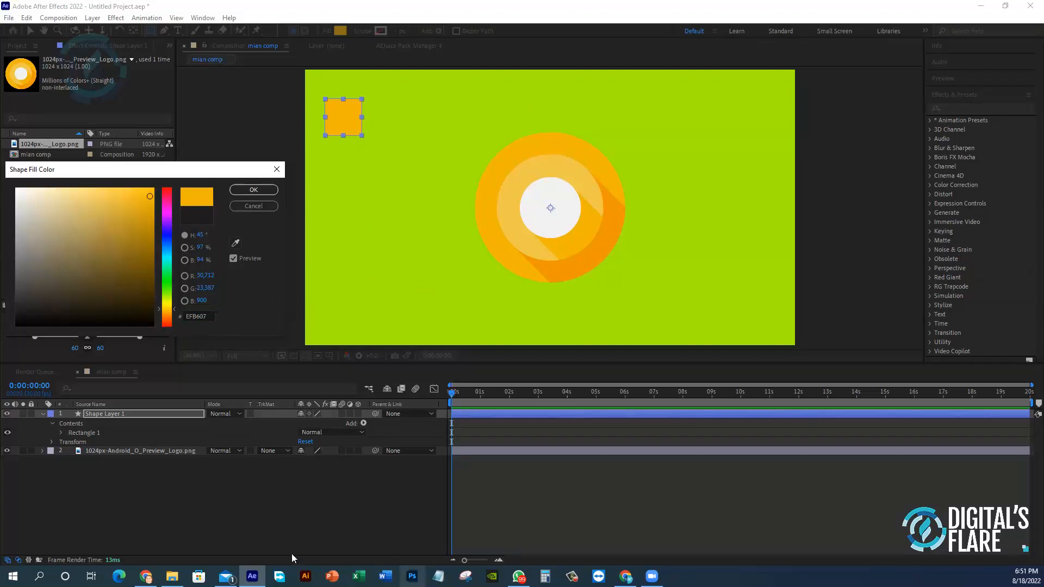
# - Switch to Chrome and open the bookmarked Color Palette Generator site, colors.muz.li, in a new tab
pyautogui.moveTo(146, 576)
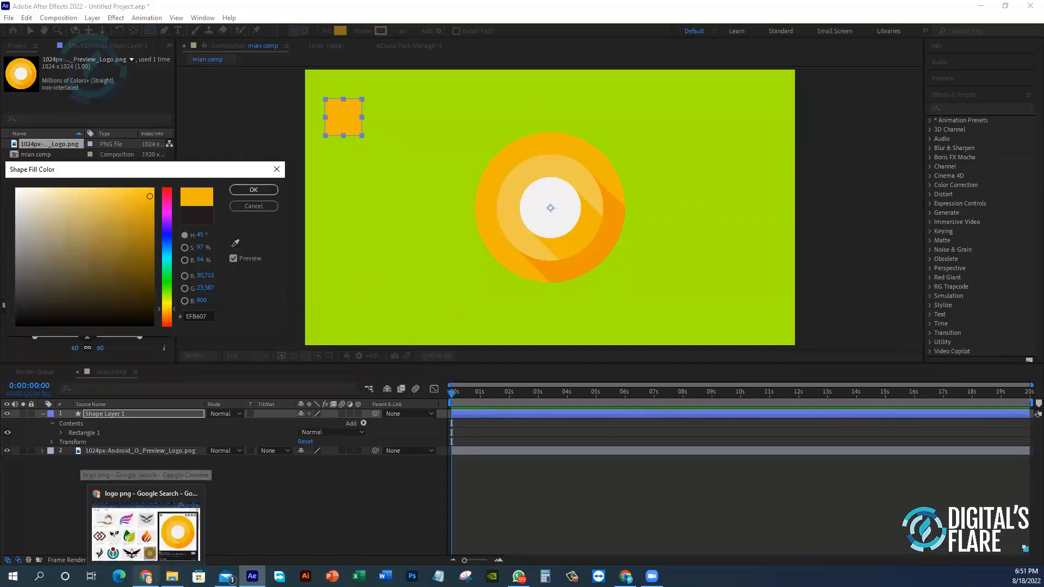
pyautogui.click(148, 536)
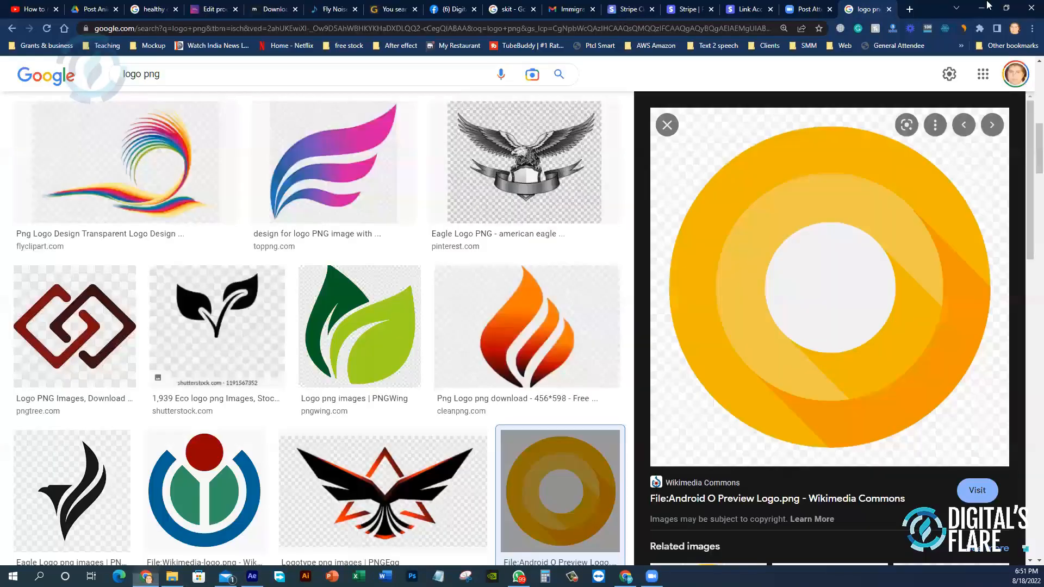
pyautogui.click(908, 9)
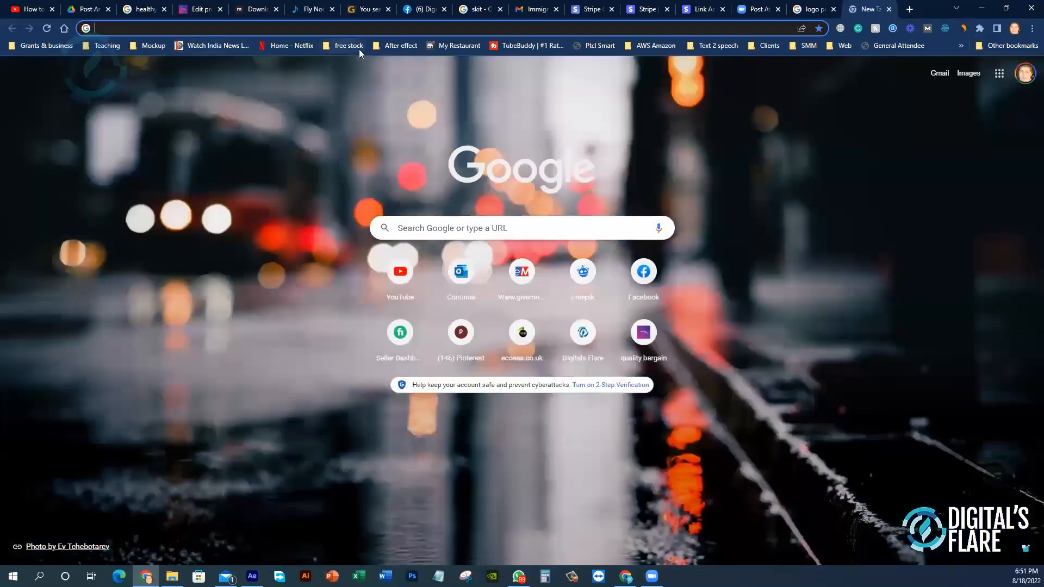
pyautogui.click(202, 28)
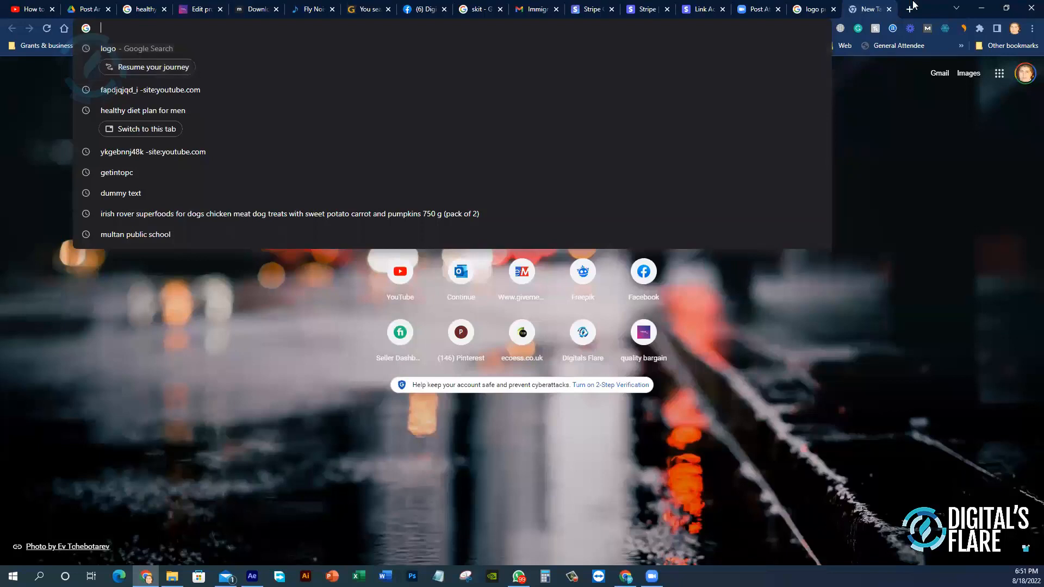
pyautogui.click(877, 95)
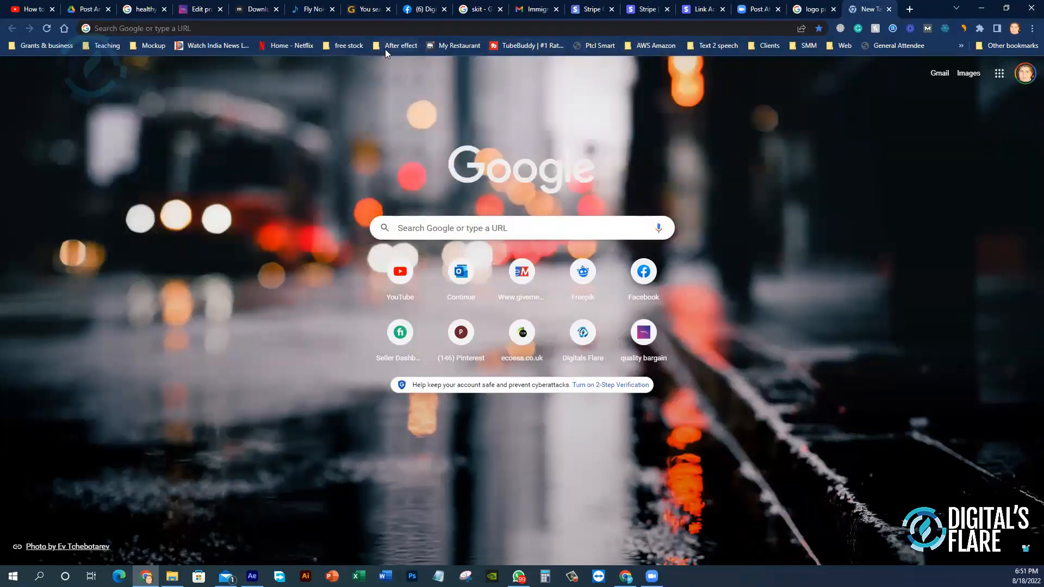
pyautogui.click(345, 46)
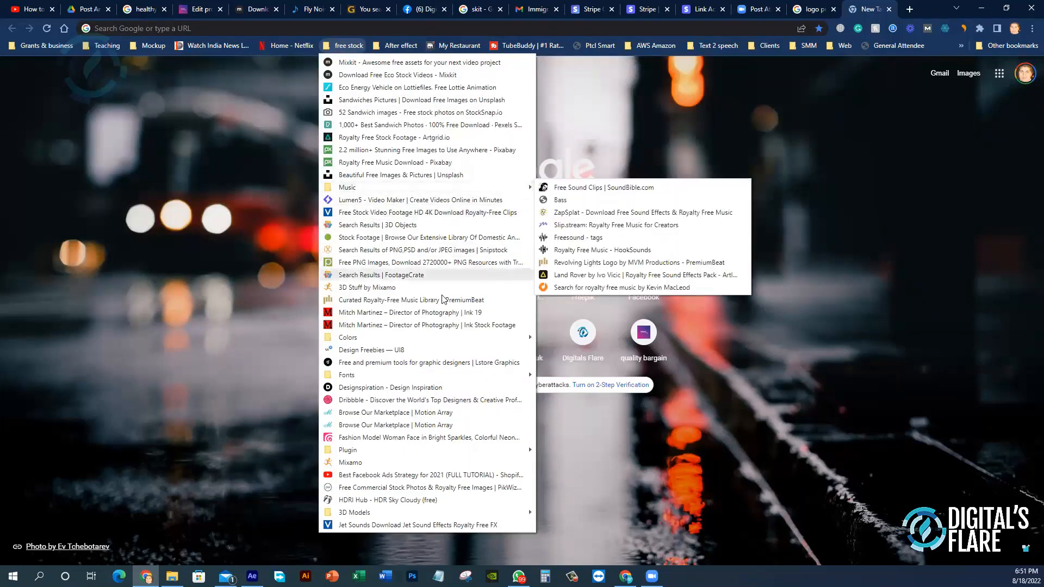
pyautogui.moveTo(430, 339)
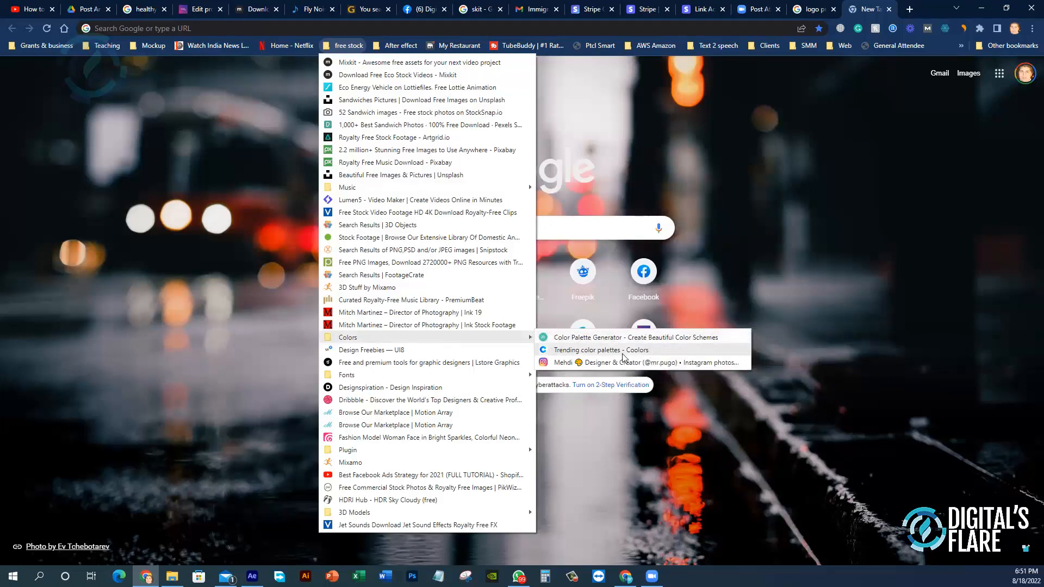
pyautogui.click(645, 338)
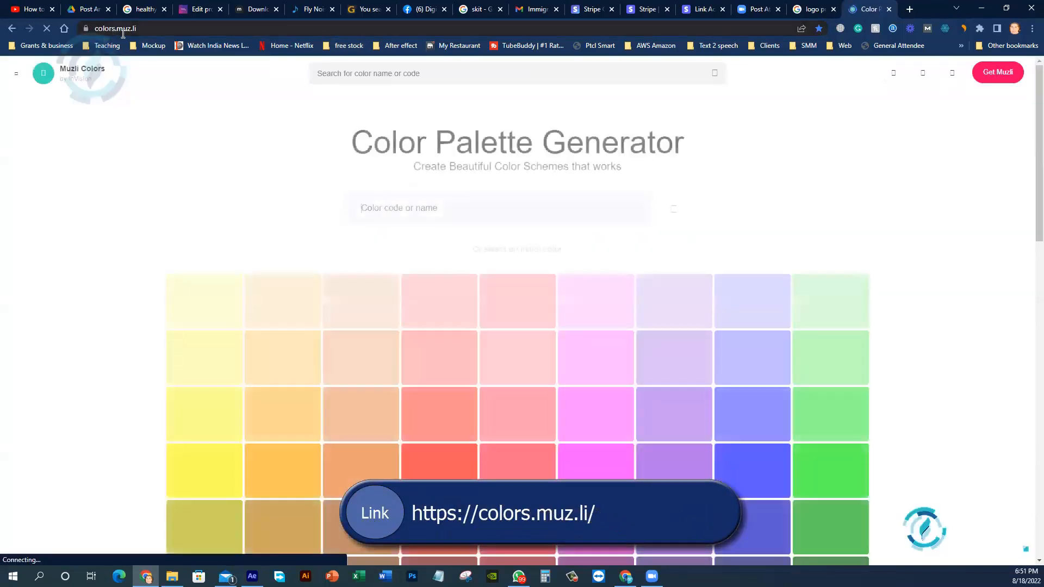
pyautogui.click(159, 25)
pyautogui.hotkey('ctrl', 'c')
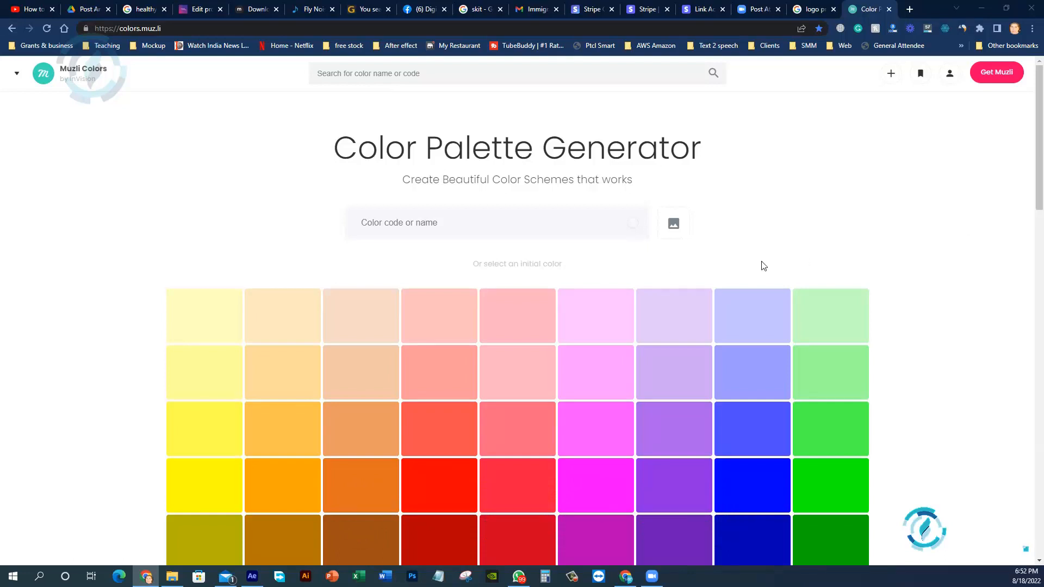
pyautogui.click(394, 222)
pyautogui.hotkey('ctrl', 'v')
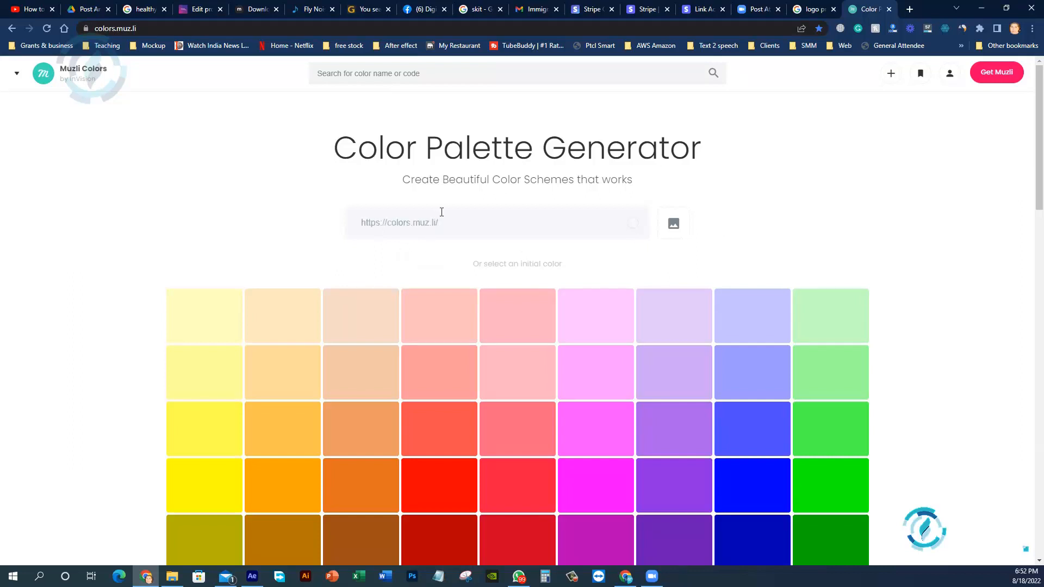
pyautogui.moveTo(451, 222); pyautogui.dragTo(151, 222)
pyautogui.press('BackSpace')
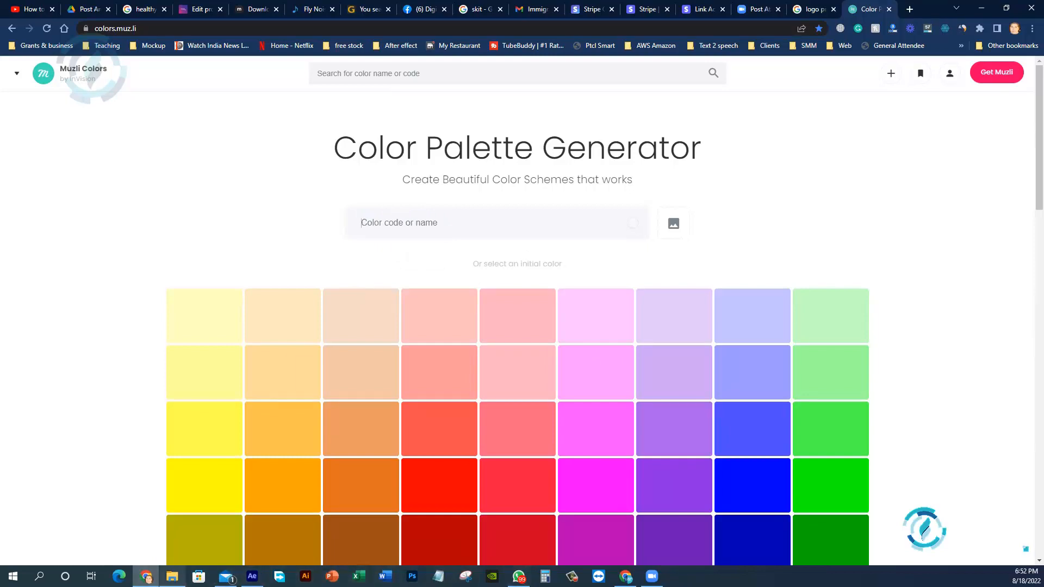
# - Copy the fill's hex code EFB607 from After Effects and generate colour presets from it on the Muzli Colors site
pyautogui.click(173, 576)
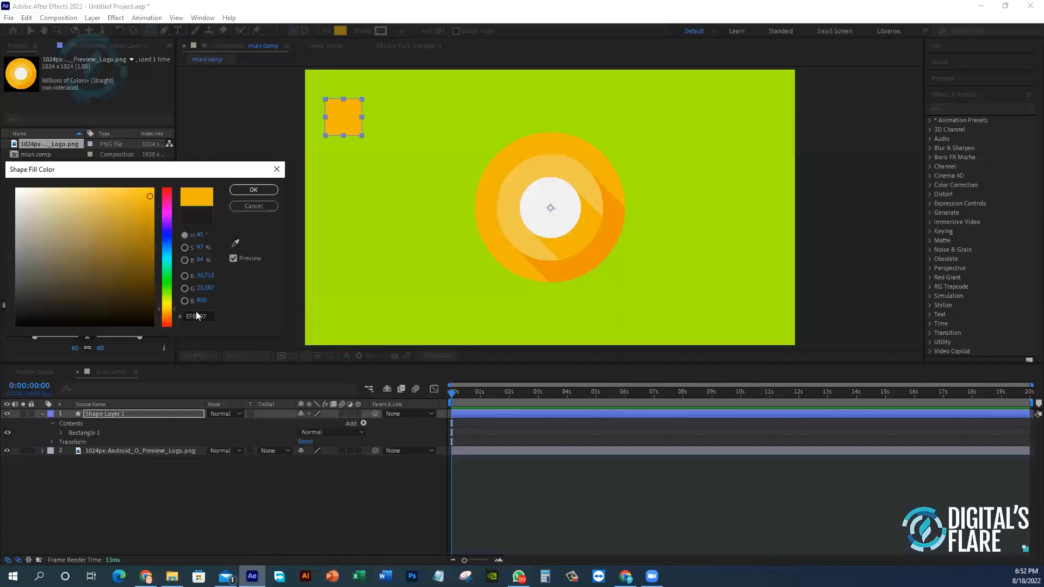
pyautogui.click(211, 316)
pyautogui.doubleClick(211, 316)
pyautogui.hotkey('ctrl', 'c')
pyautogui.click(146, 576)
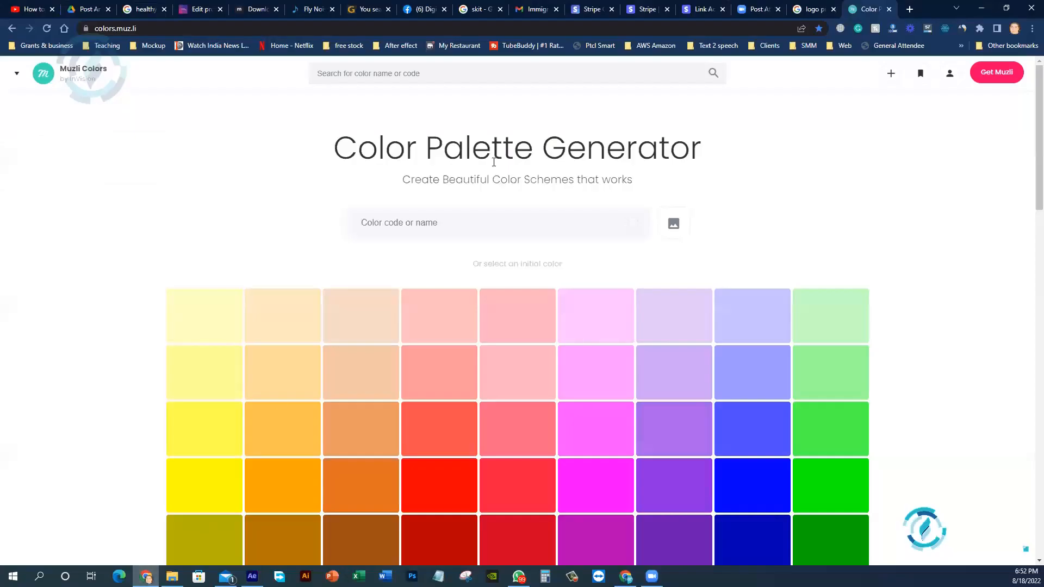
pyautogui.hotkey('ctrl', 'v')
pyautogui.click(633, 228)
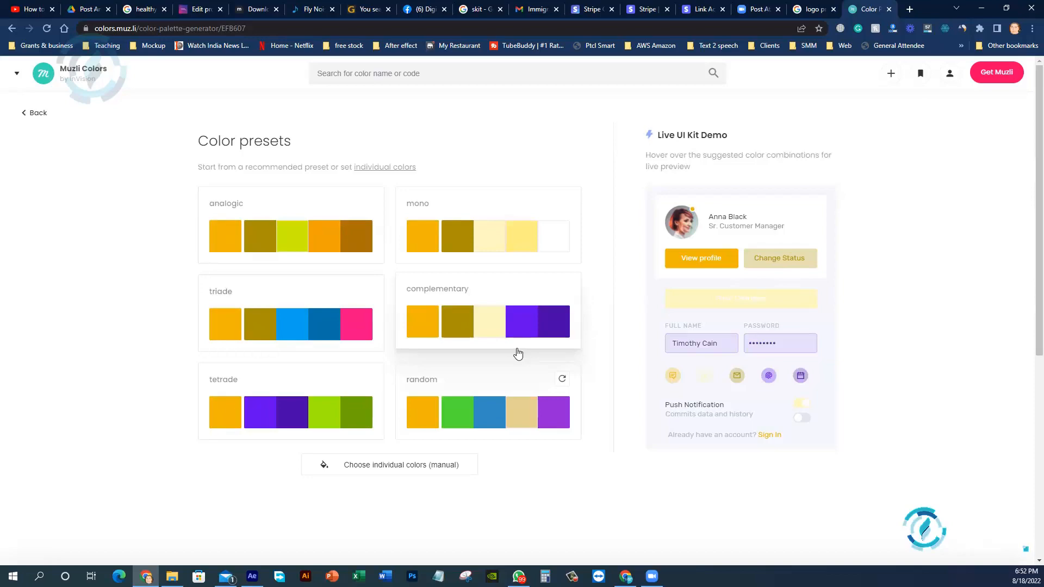
# - Look through the generated colour presets page and the popular color palettes on the Muzli Colors site
pyautogui.scroll(-4, 522, 354)
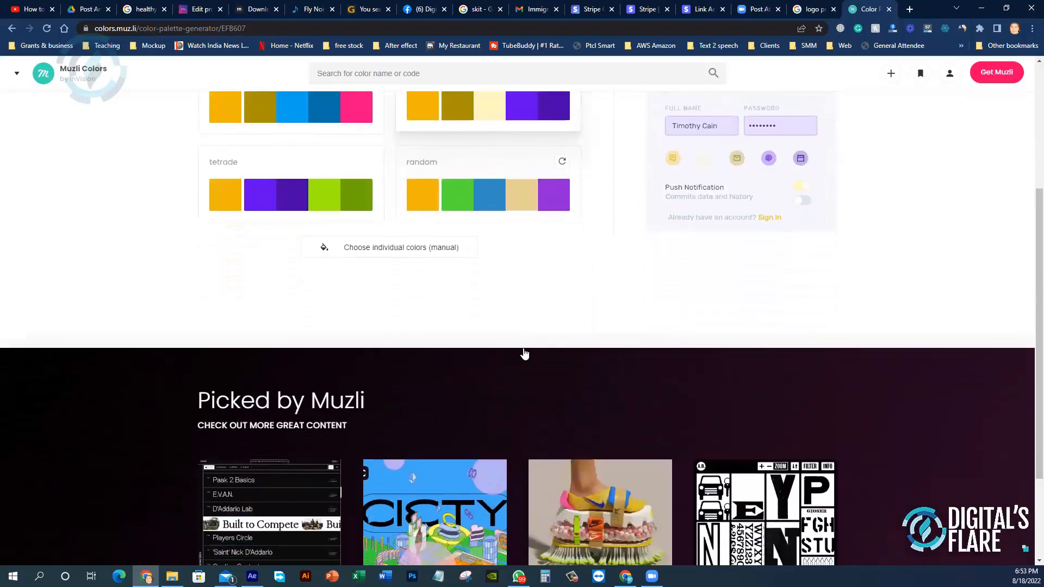
pyautogui.scroll(-2, 524, 354)
pyautogui.scroll(6, 524, 354)
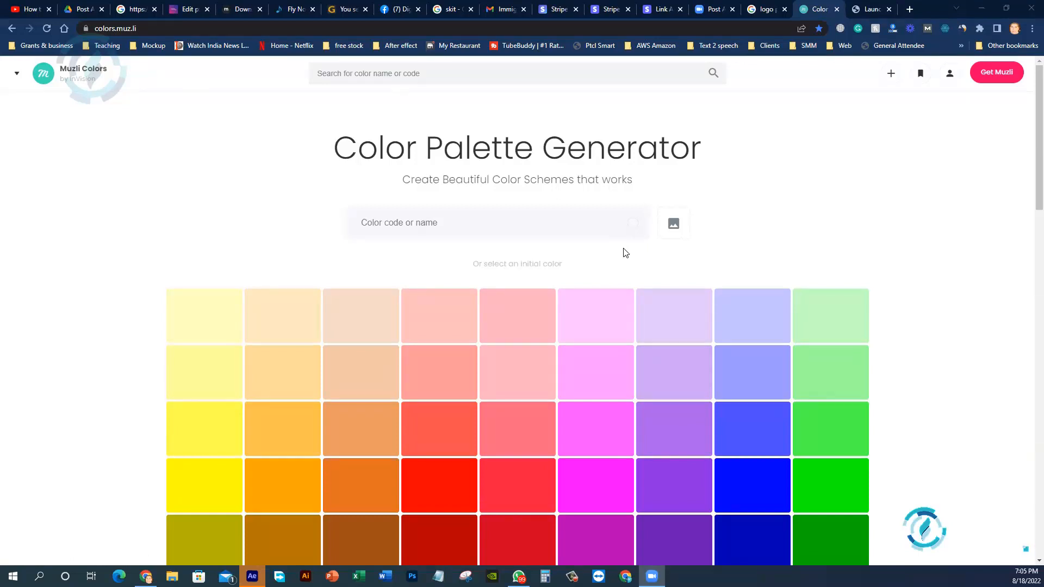
pyautogui.scroll(-5, 625, 252)
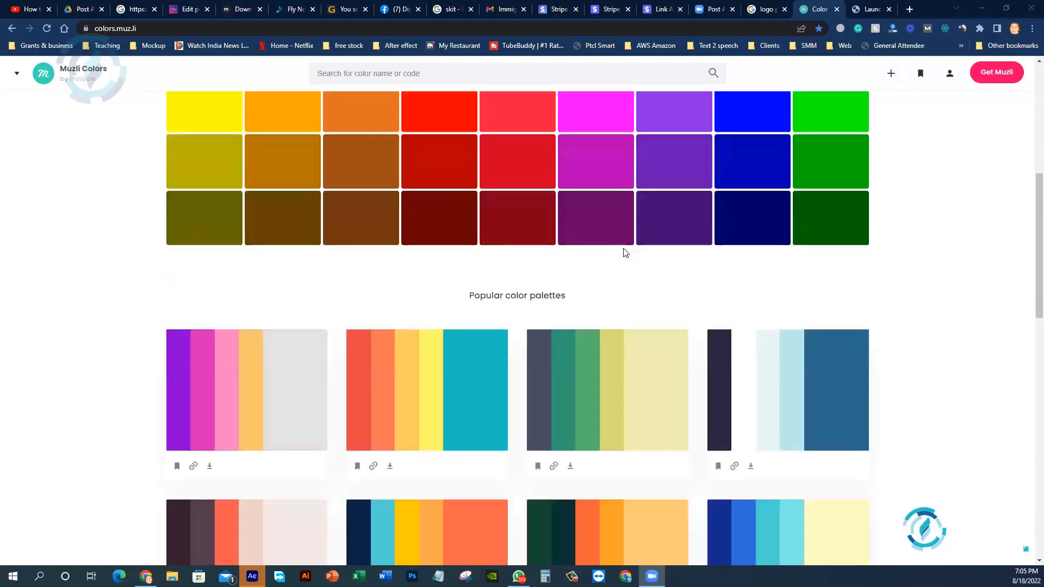
pyautogui.scroll(-6, 625, 253)
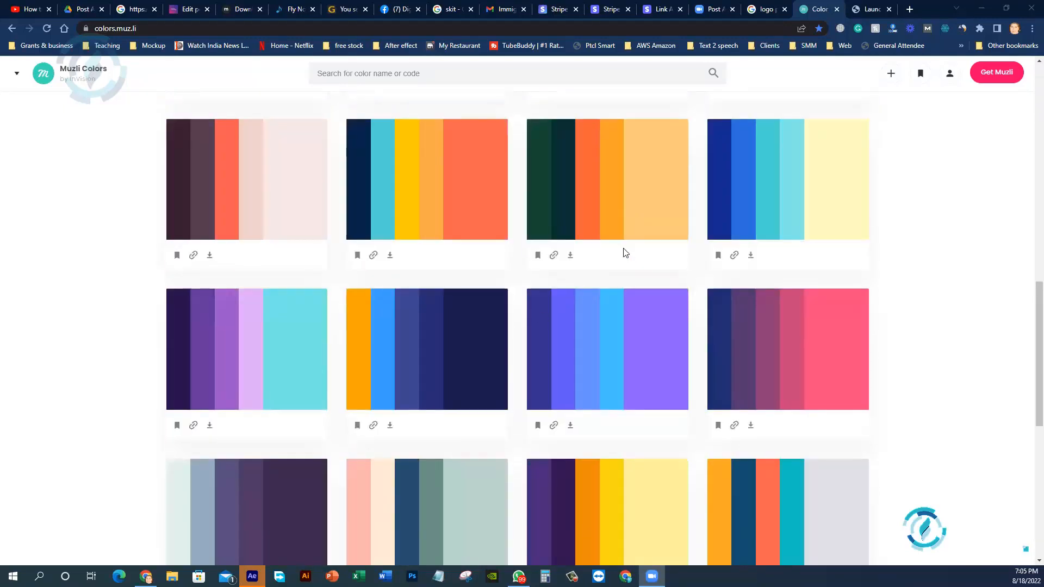
pyautogui.scroll(12, 292, 494)
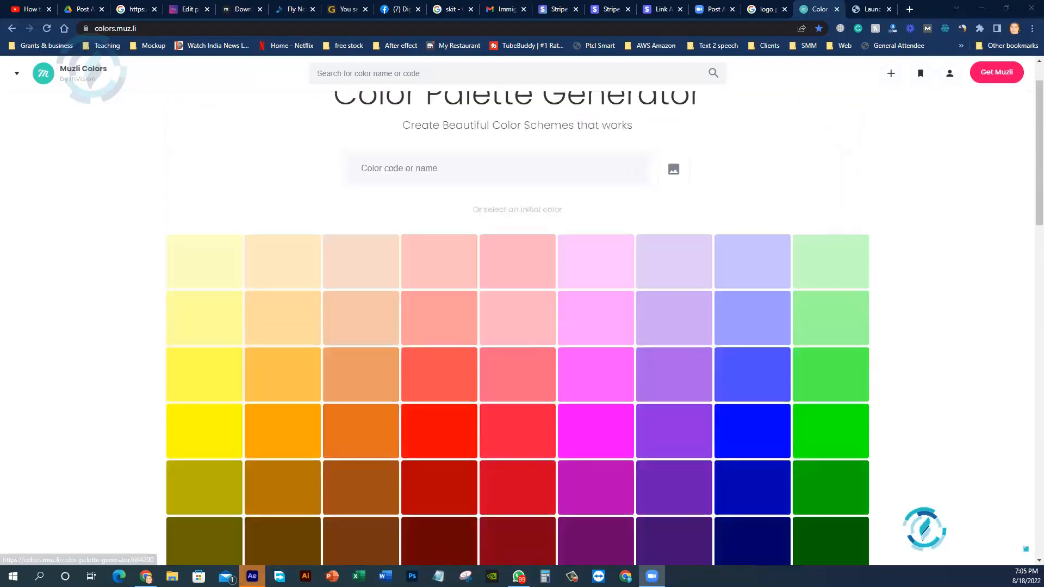
# - Switch to After Effects, start a new project and create a 1920 x 1080, 30 fps, 20-second composition named Main Comp
pyautogui.click(251, 577)
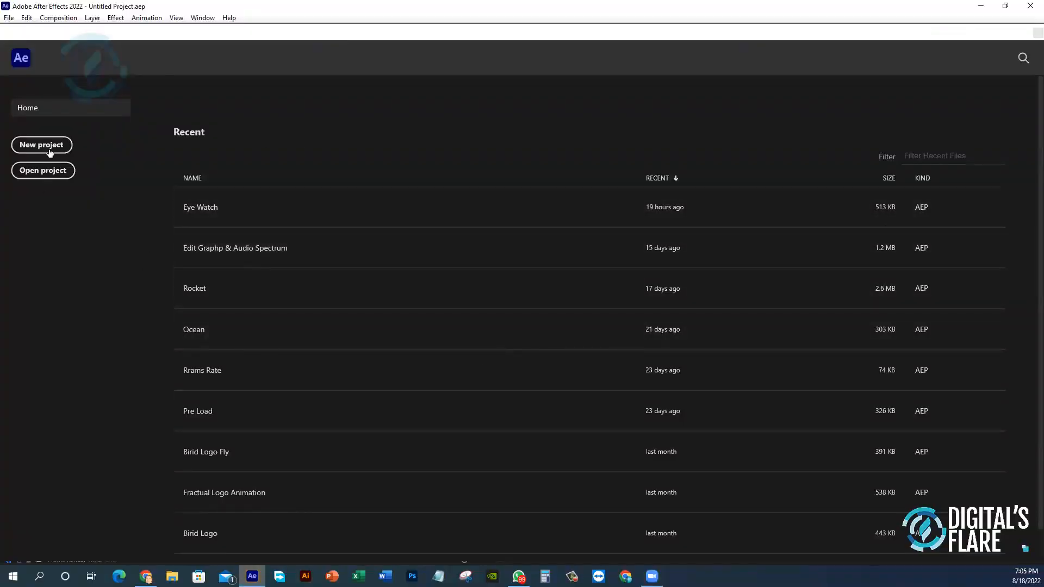
pyautogui.click(39, 145)
pyautogui.click(492, 147)
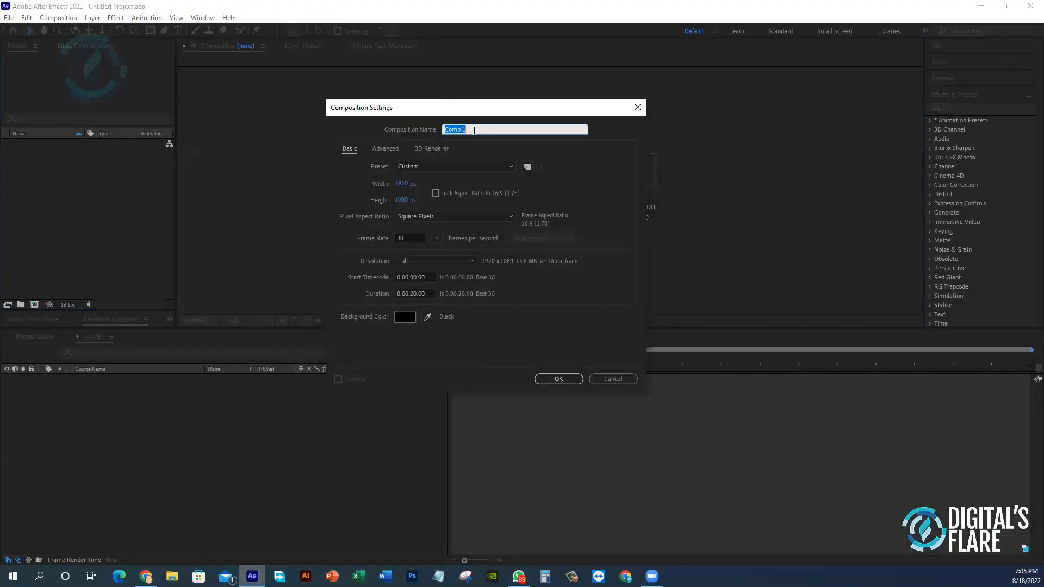
pyautogui.click(496, 134)
pyautogui.press('BackSpace')
pyautogui.press('BackSpace')
pyautogui.press('BackSpace')
pyautogui.write('Mai')
pyautogui.press('Return')
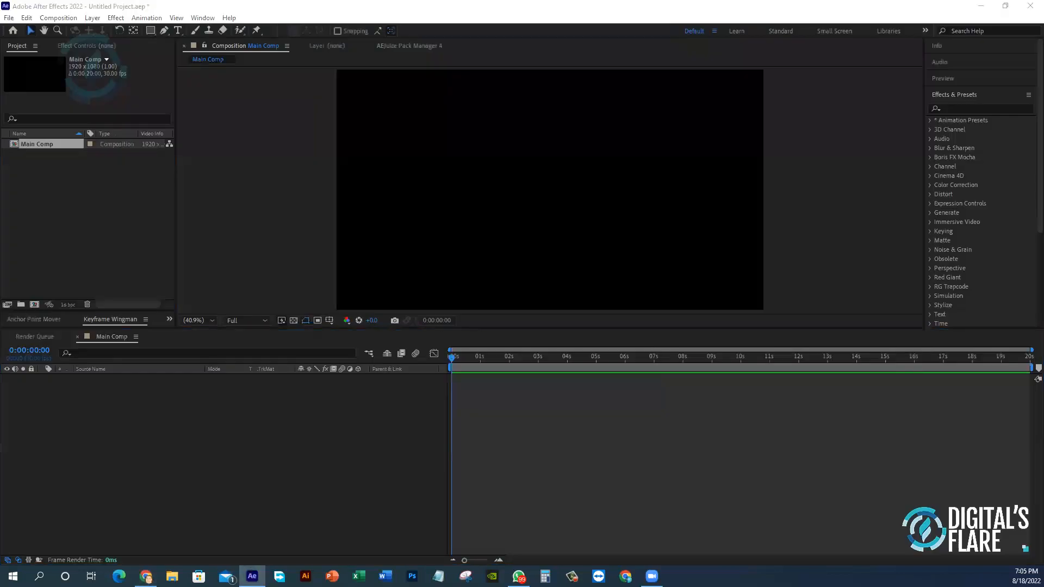
# - Import the 1024px-Android_O_Preview_Logo.png file from File Explorer into the project and add it as a layer in Main Comp
pyautogui.press('super+e')
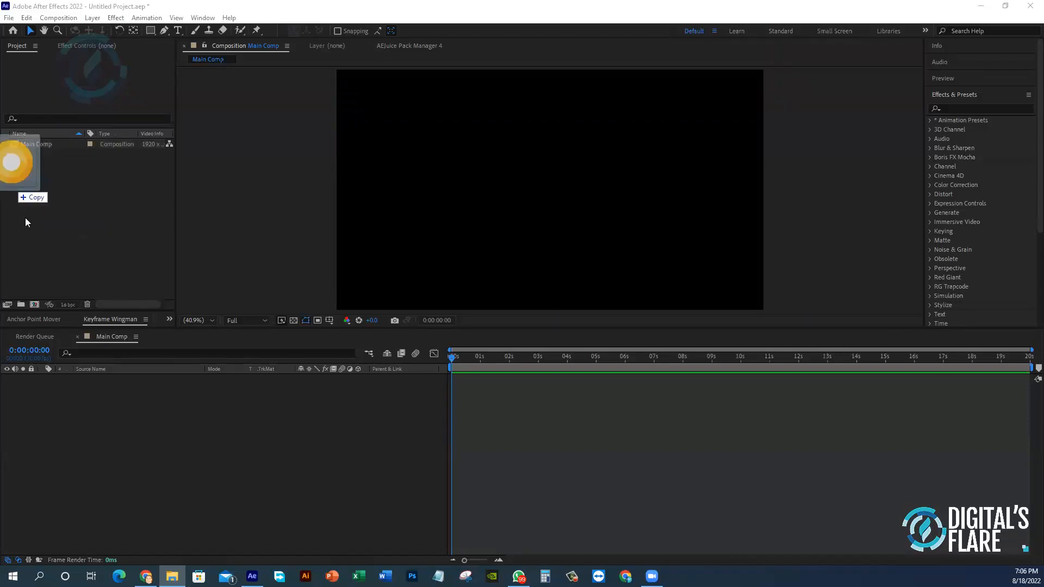
pyautogui.moveTo(11, 163); pyautogui.dragTo(35, 182)
pyautogui.moveTo(34, 144); pyautogui.dragTo(572, 173)
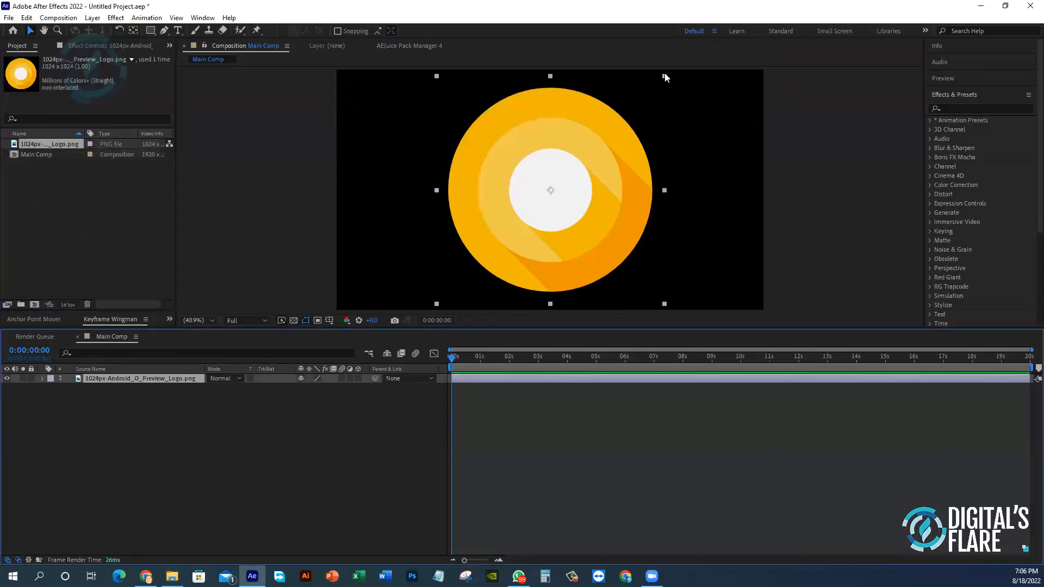
# - Scale the logo layer down proportionally around its centre to about 60% of its size, then deselect it and enlarge the composition viewer
pyautogui.moveTo(664, 76); pyautogui.dragTo(620, 139)
pyautogui.click(793, 225)
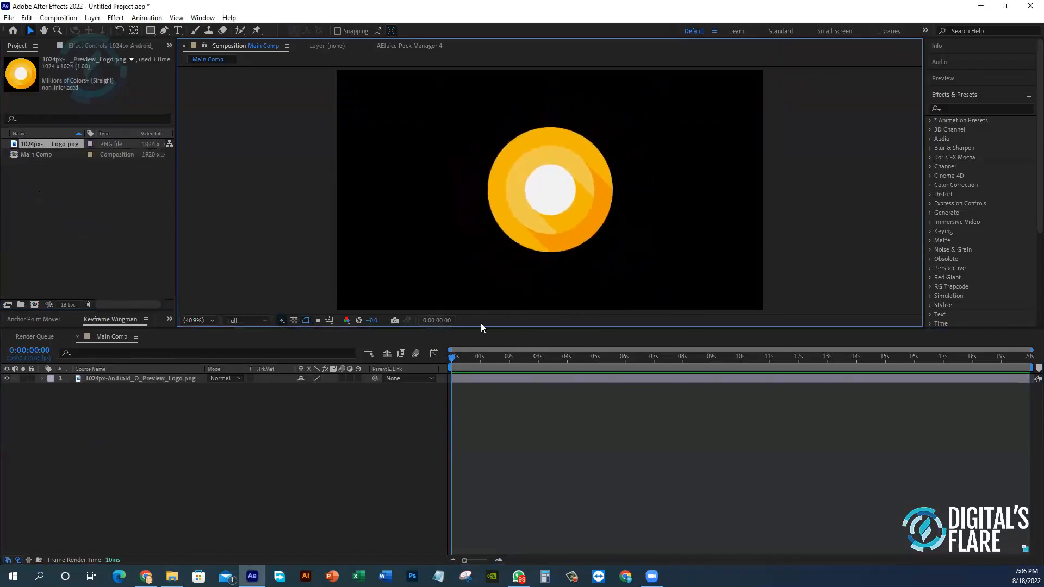
pyautogui.moveTo(483, 328); pyautogui.dragTo(482, 380)
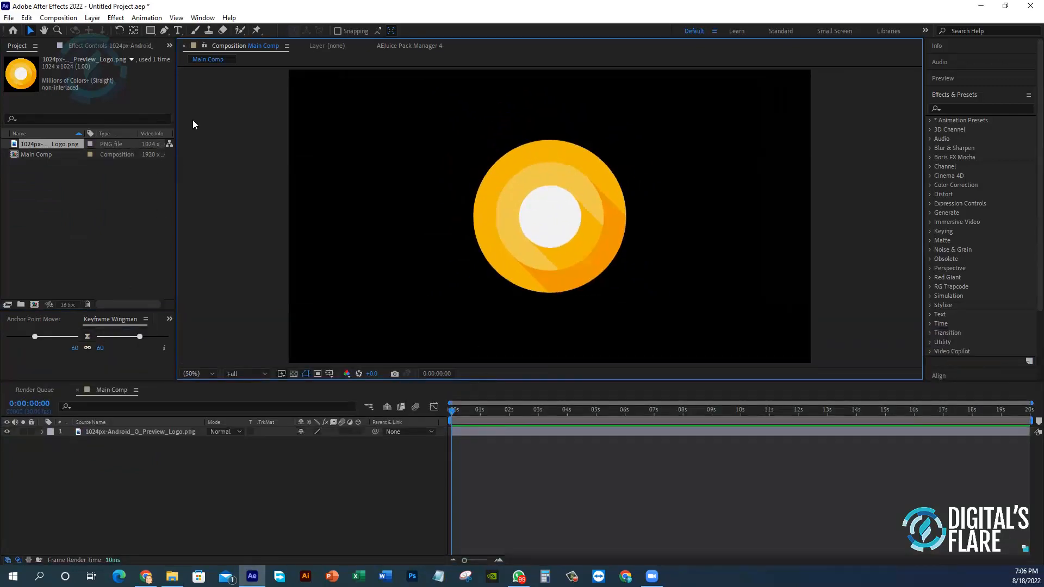
# - Activate the Rectangle tool with its stroke set to None and its fill type set to Solid Color
pyautogui.click(151, 31)
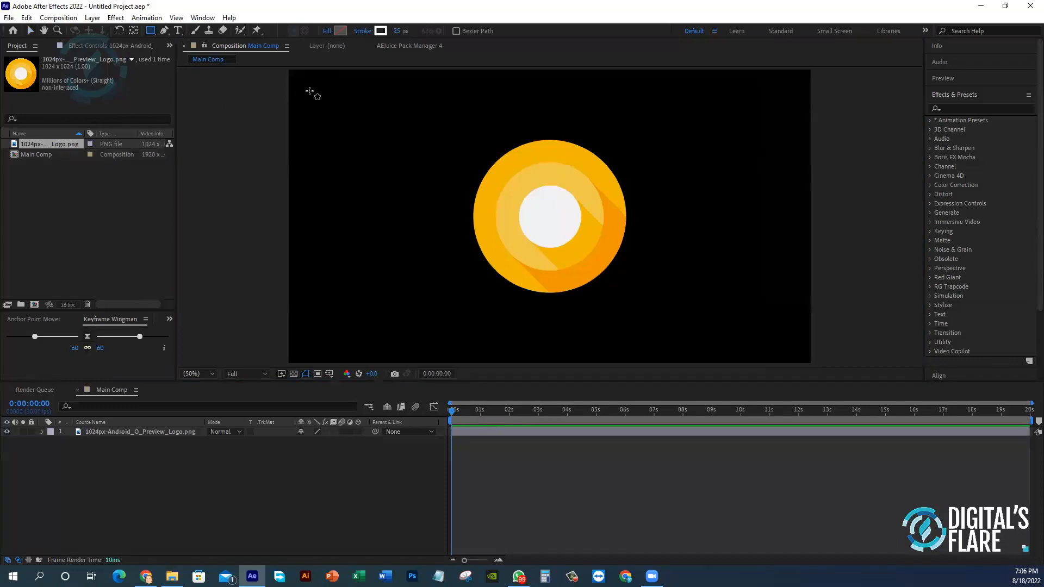
pyautogui.click(363, 31)
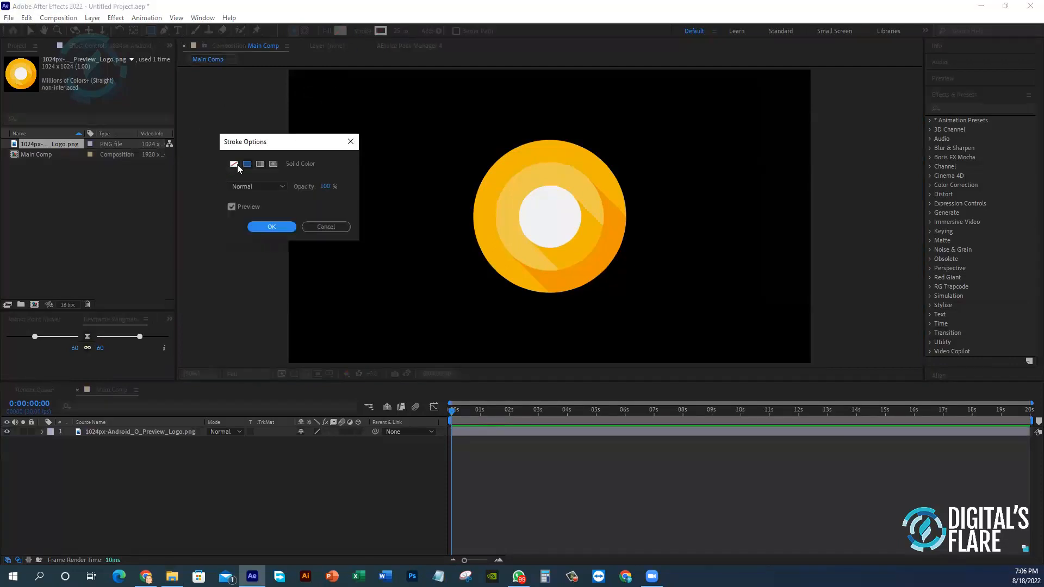
pyautogui.click(235, 165)
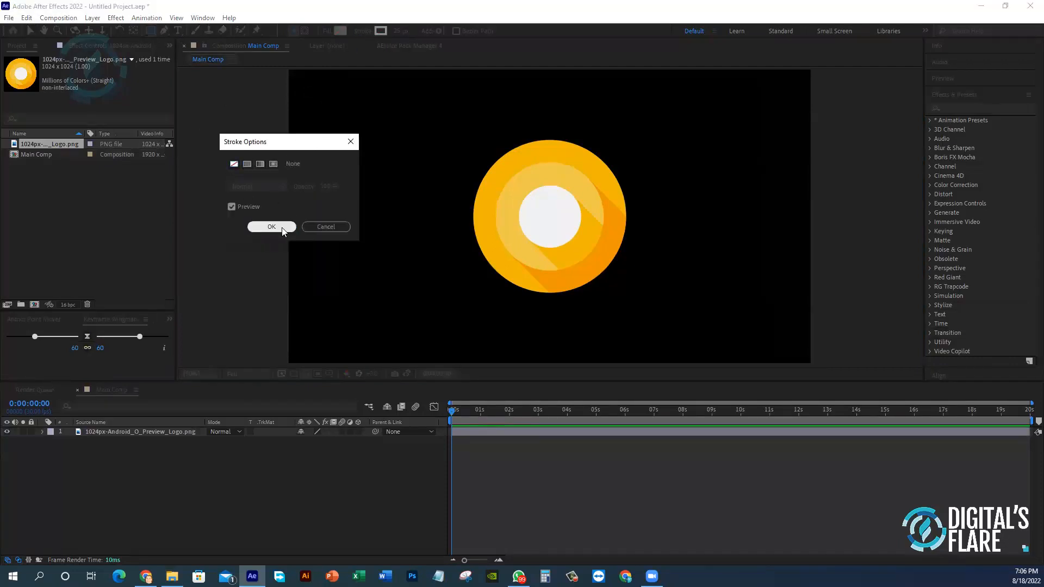
pyautogui.click(282, 230)
pyautogui.click(329, 31)
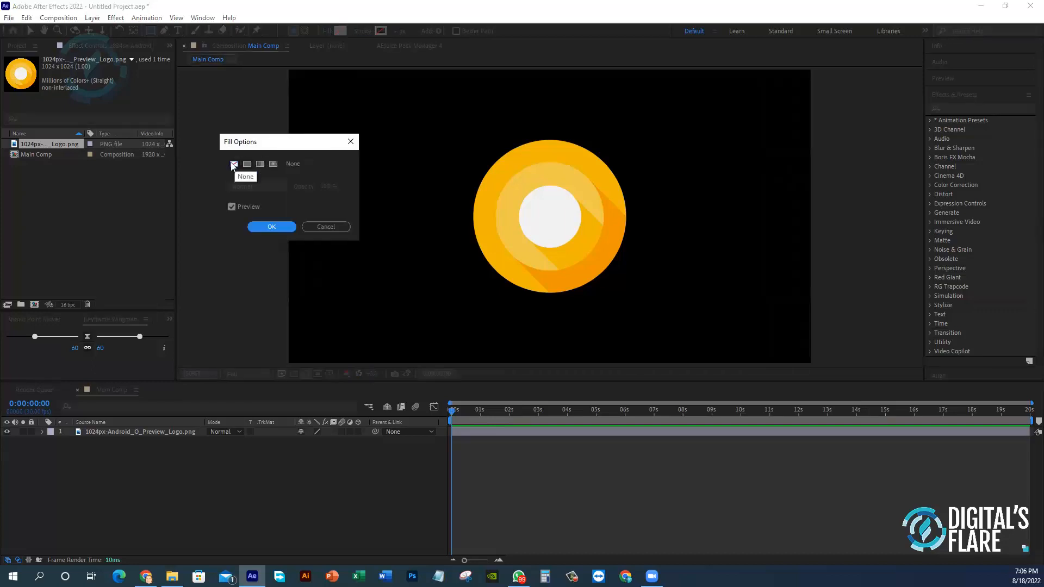
pyautogui.click(247, 164)
pyautogui.click(270, 226)
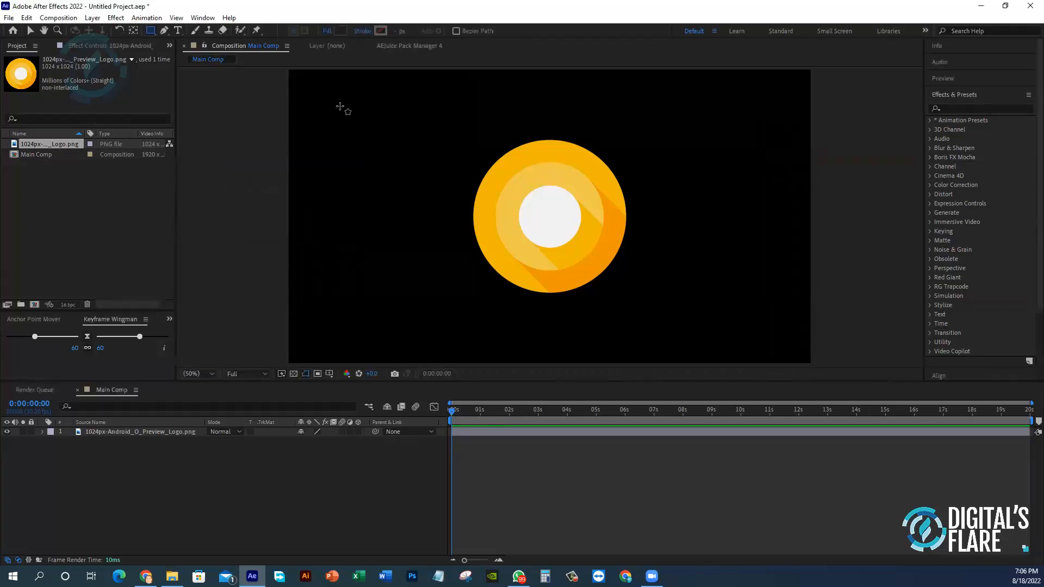
# - Set the shape fill colour to white and draw a small square swatch in the composition's upper-left area
pyautogui.click(341, 30)
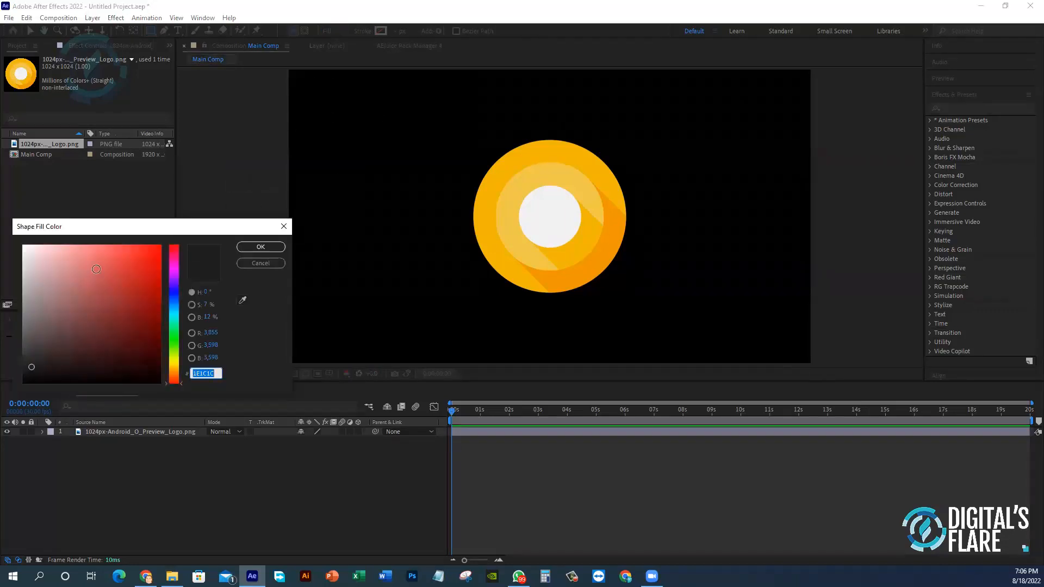
pyautogui.moveTo(97, 269); pyautogui.dragTo(12, 239)
pyautogui.click(261, 247)
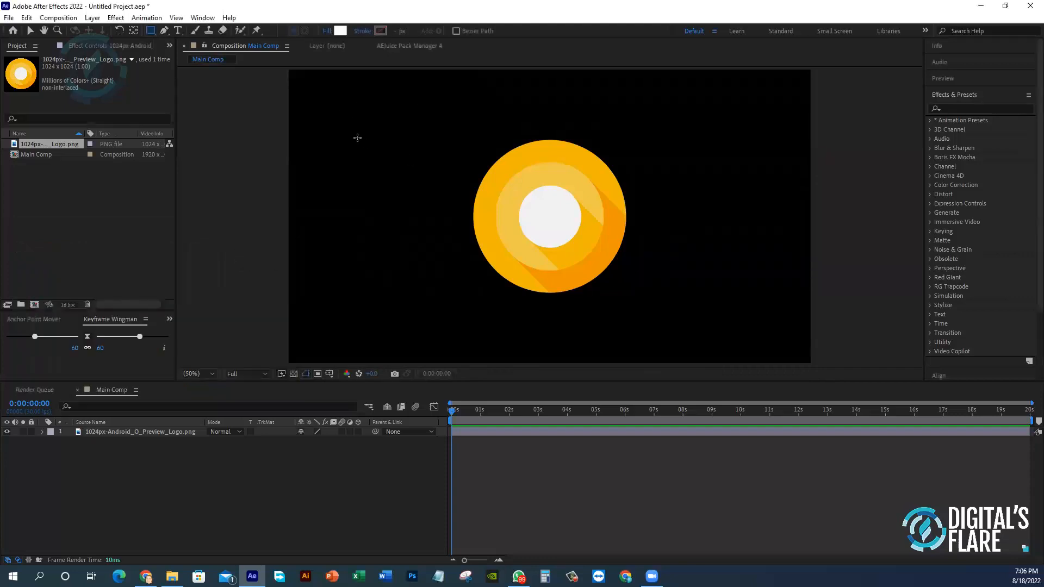
pyautogui.moveTo(315, 116); pyautogui.dragTo(358, 159)
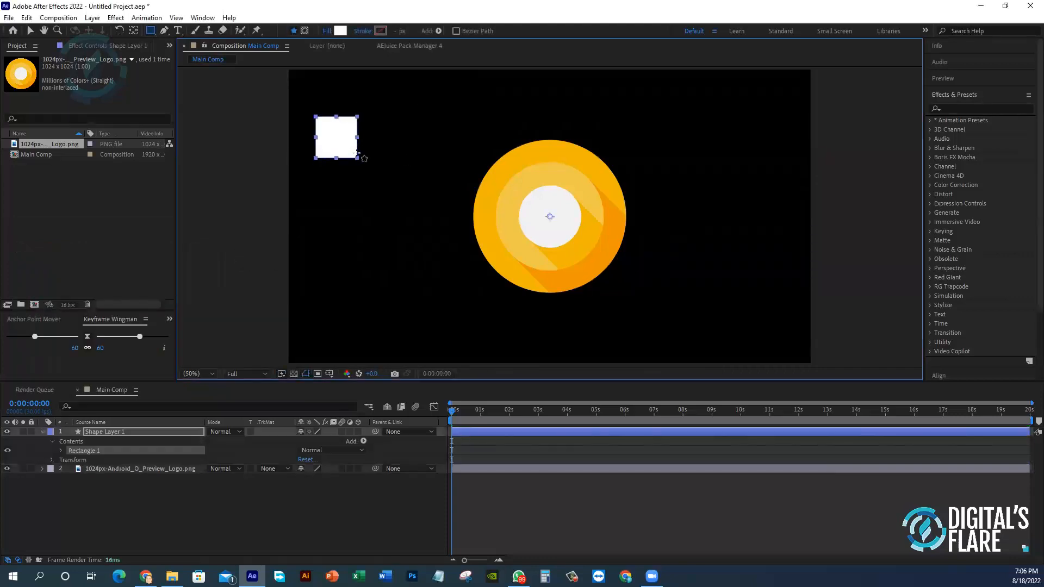
pyautogui.click(30, 30)
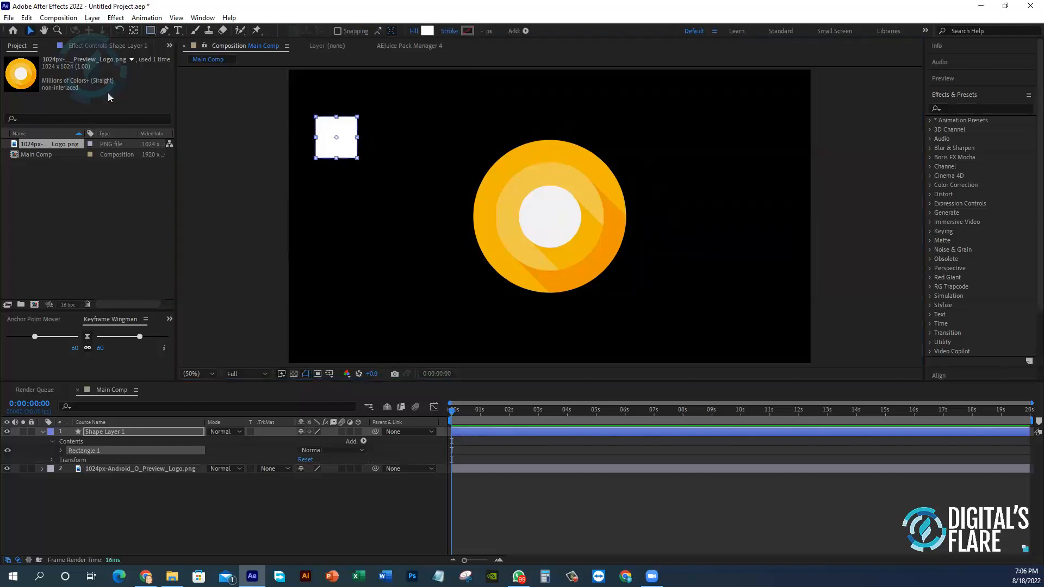
# - Recolour the square swatch by sampling the logo's outer golden-yellow ring as its fill, EFB607
pyautogui.click(352, 213)
pyautogui.click(350, 146)
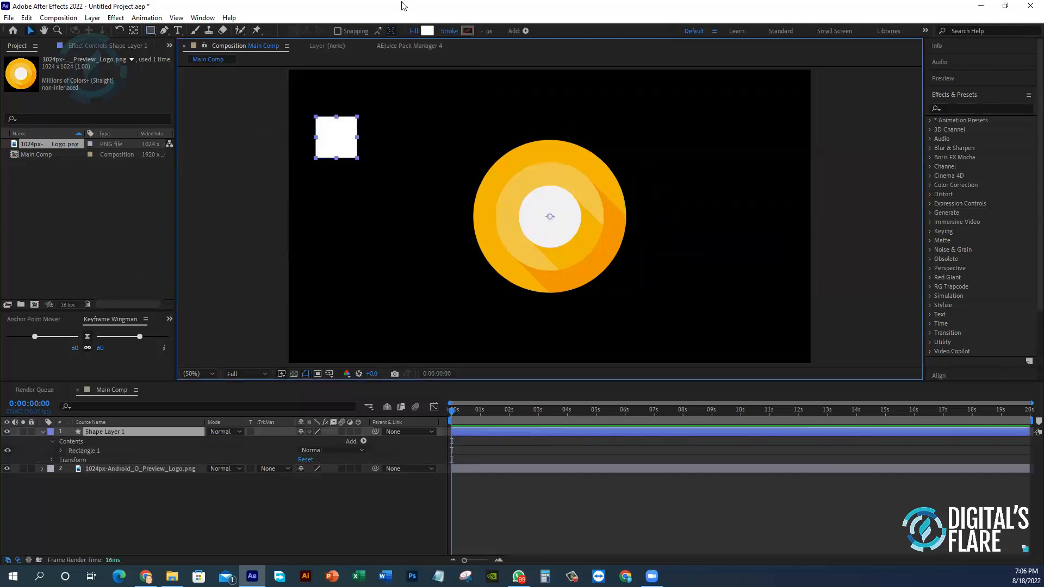
pyautogui.click(428, 31)
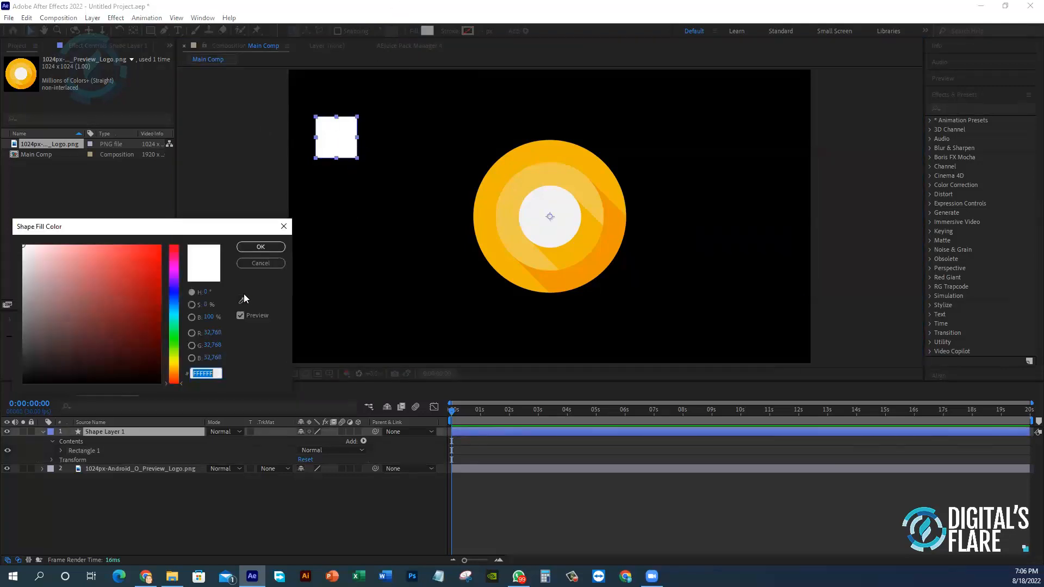
pyautogui.write('24609B')
pyautogui.click(259, 301)
pyautogui.click(583, 161)
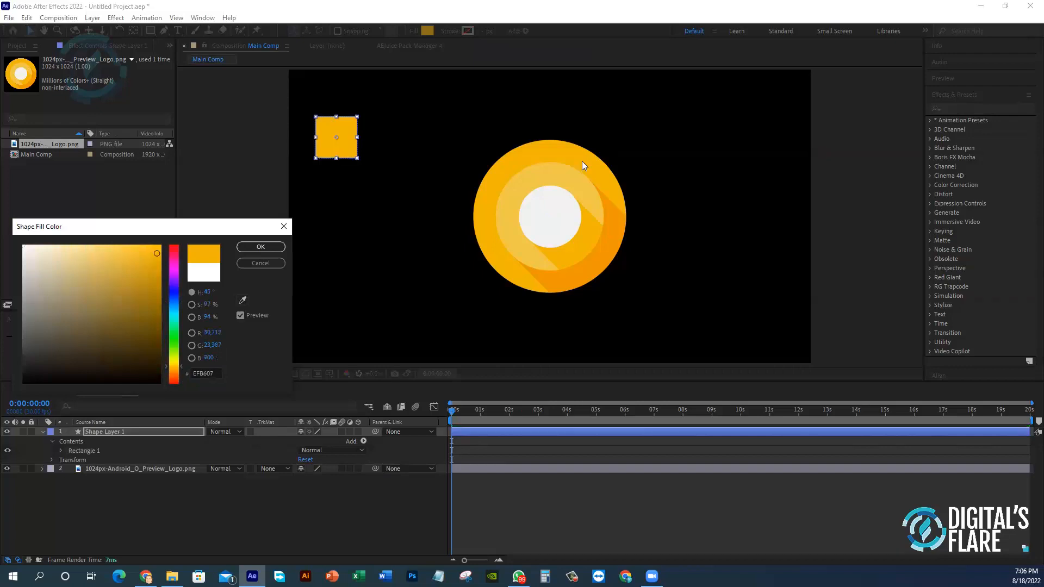
pyautogui.click(261, 247)
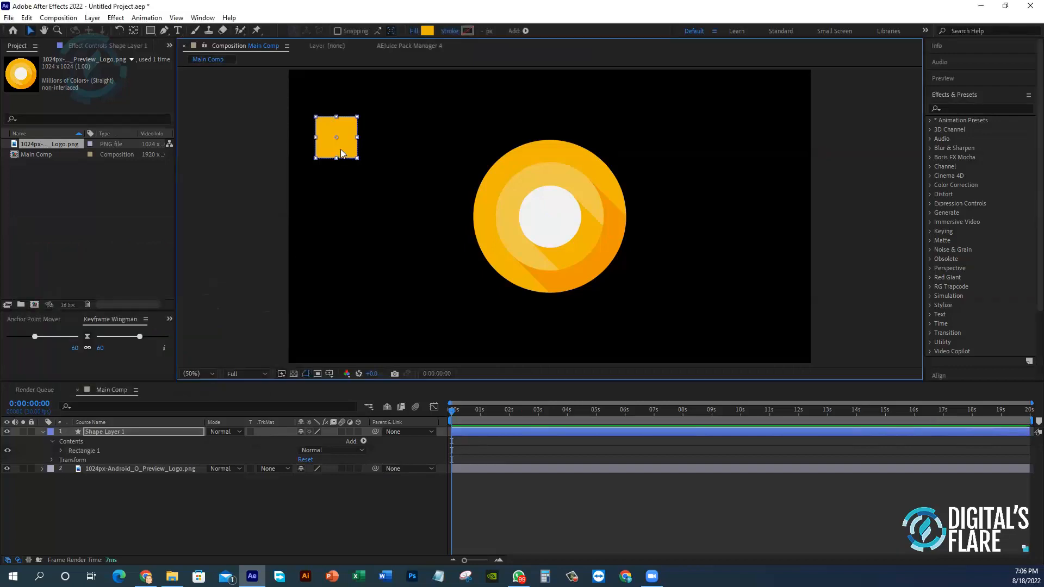
# - Nudge the golden swatch slightly, collapse its layer, then duplicate it and place the copy directly below the original
pyautogui.moveTo(340, 149)
pyautogui.mouseDown()
pyautogui.moveTo(340, 205)
pyautogui.moveTo(340, 147)
pyautogui.mouseUp()
pyautogui.click(45, 433)
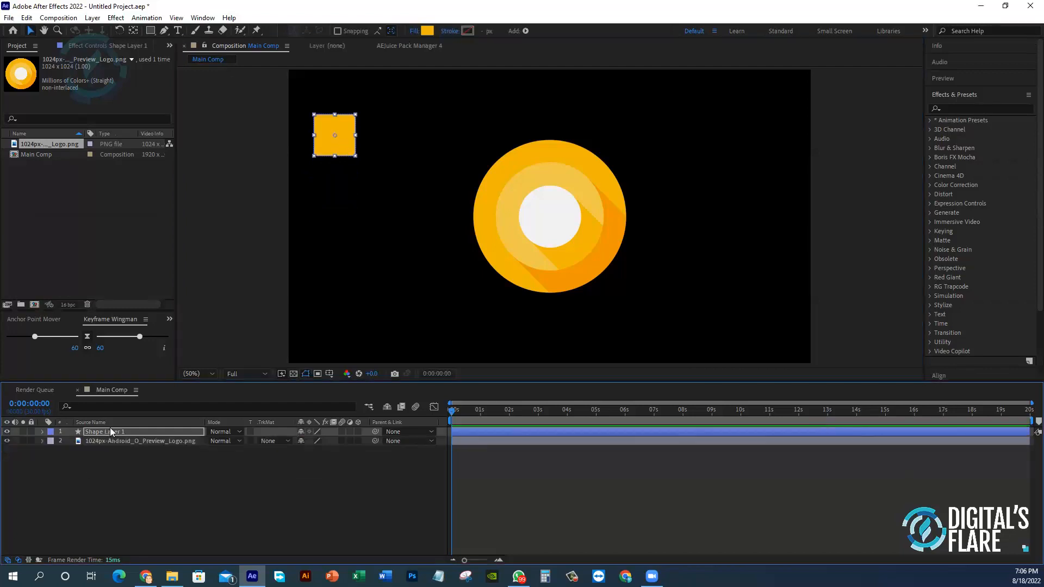
pyautogui.click(110, 430)
pyautogui.hotkey('ctrl', 'd')
pyautogui.click(103, 500)
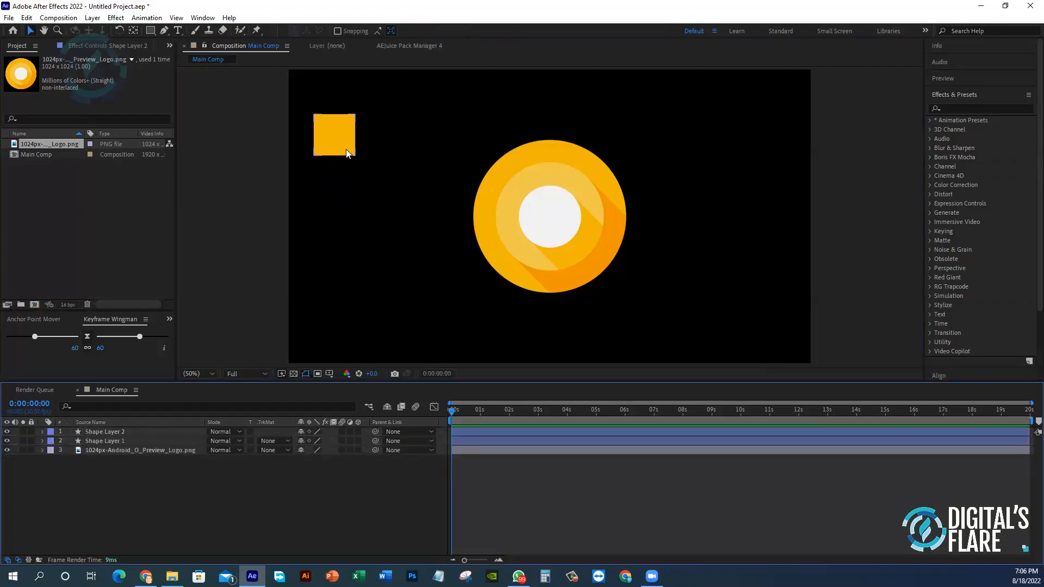
pyautogui.moveTo(349, 152); pyautogui.dragTo(346, 198)
pyautogui.press('Return')
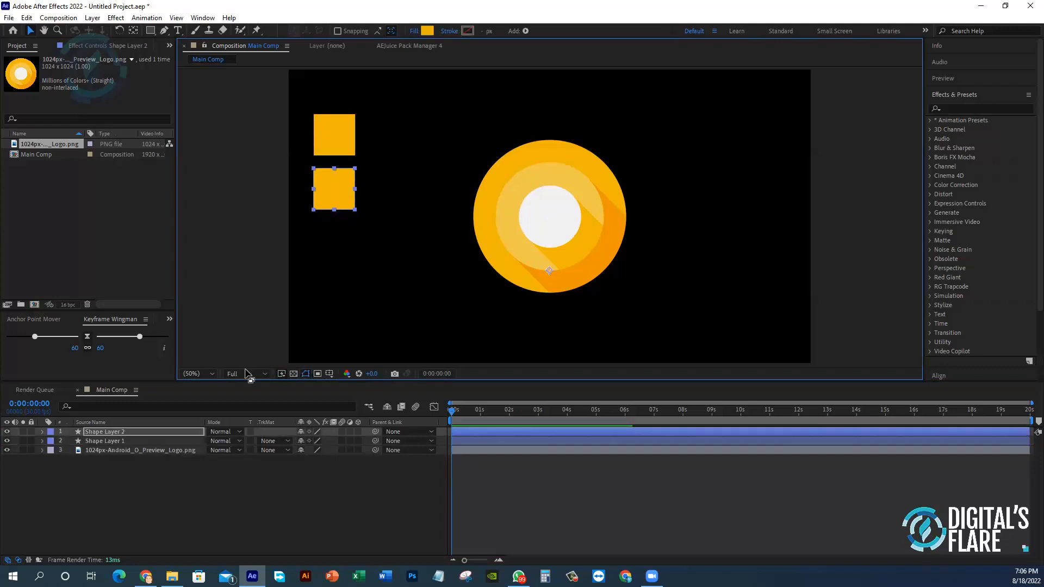
# - Recolour the second swatch with the light yellow sampled from the logo's inner ring
pyautogui.click(430, 31)
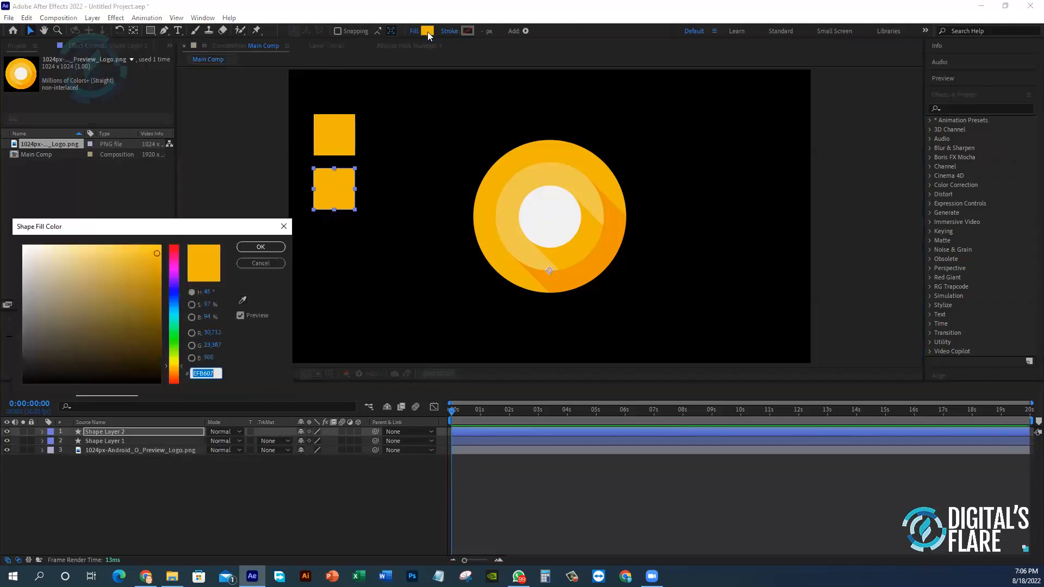
pyautogui.click(243, 300)
pyautogui.click(565, 174)
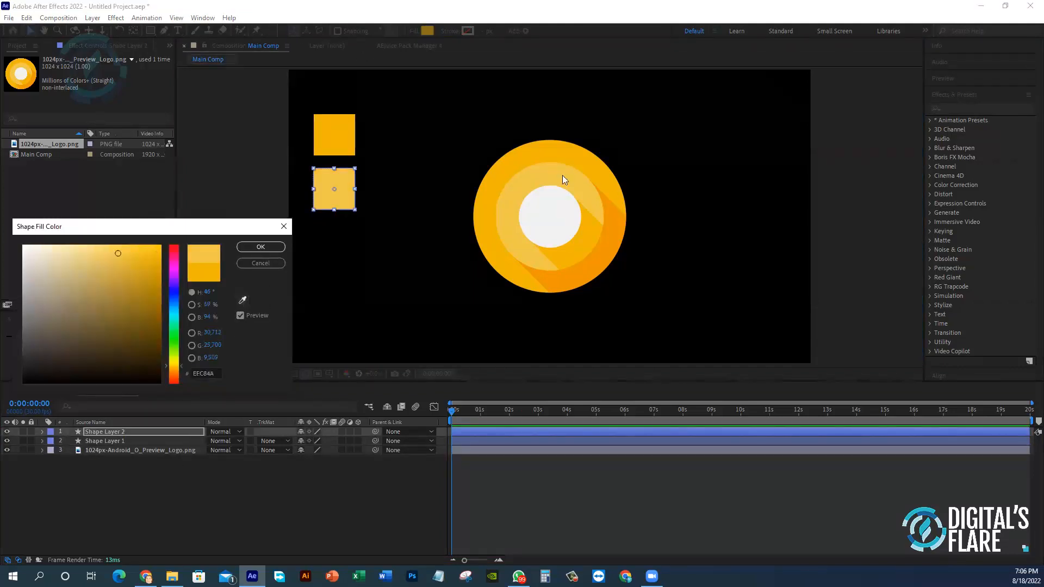
pyautogui.click(275, 247)
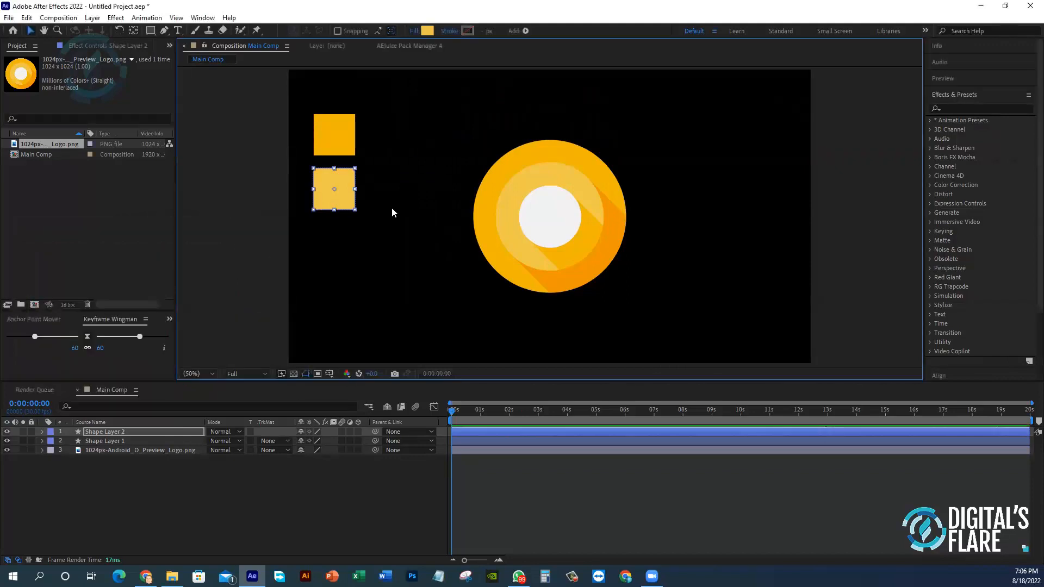
pyautogui.click(381, 229)
# - Duplicate the light yellow swatch, place the copy below it as a third swatch, and centre the copy's anchor point
pyautogui.click(334, 202)
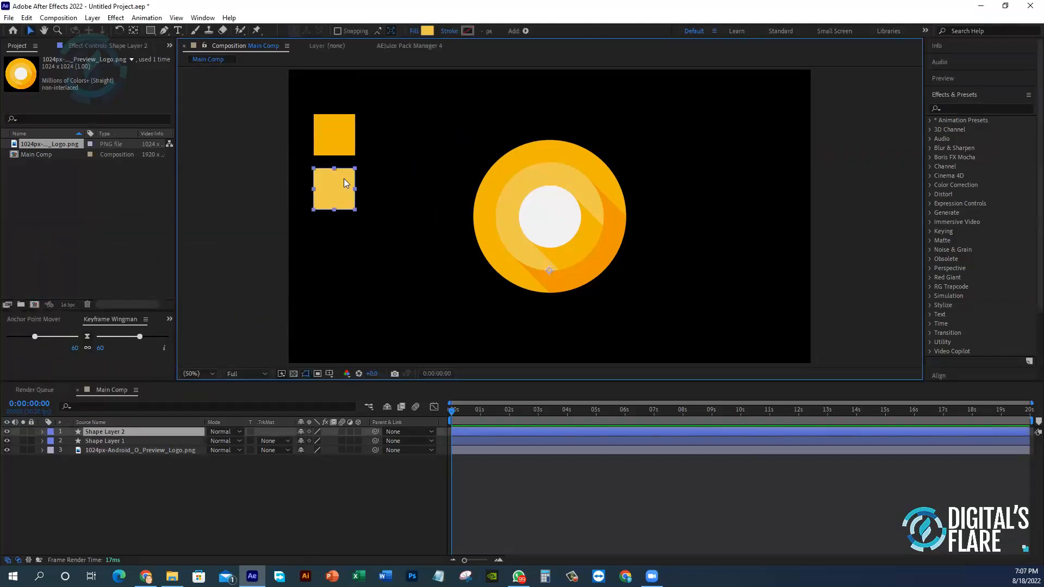
pyautogui.hotkey('ctrl', 'd')
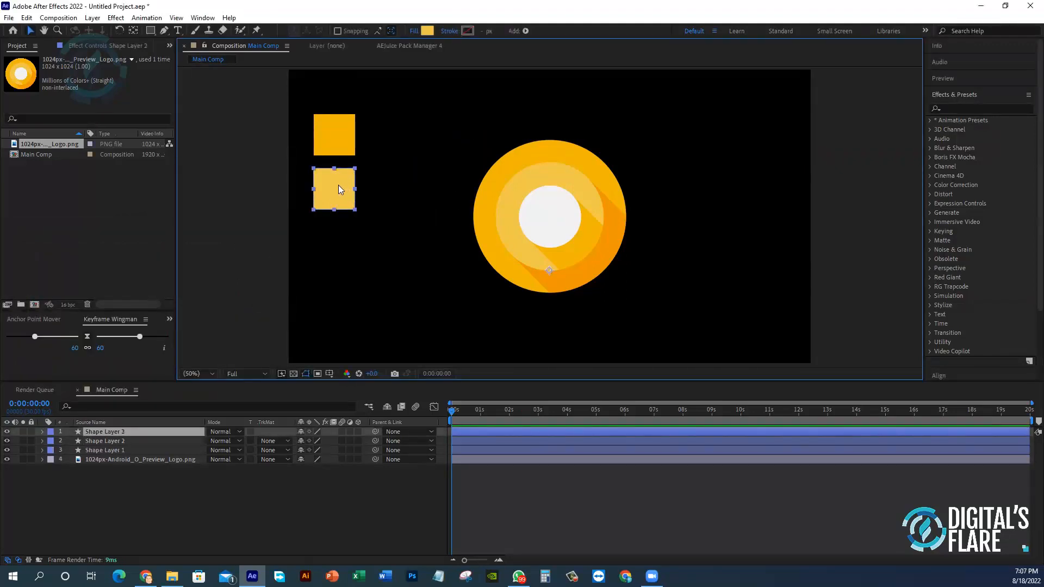
pyautogui.moveTo(338, 188); pyautogui.dragTo(339, 238)
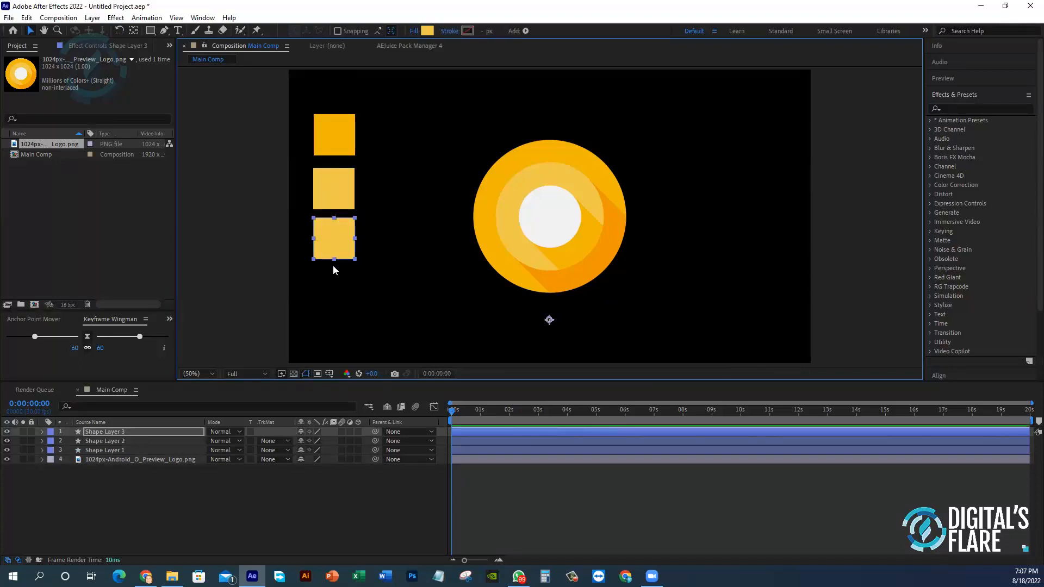
pyautogui.hotkey('ctrl', 'alt', 'Home')
# - Recolour the third swatch with the dark orange sampled from the logo's shadow, EF9601
pyautogui.click(426, 31)
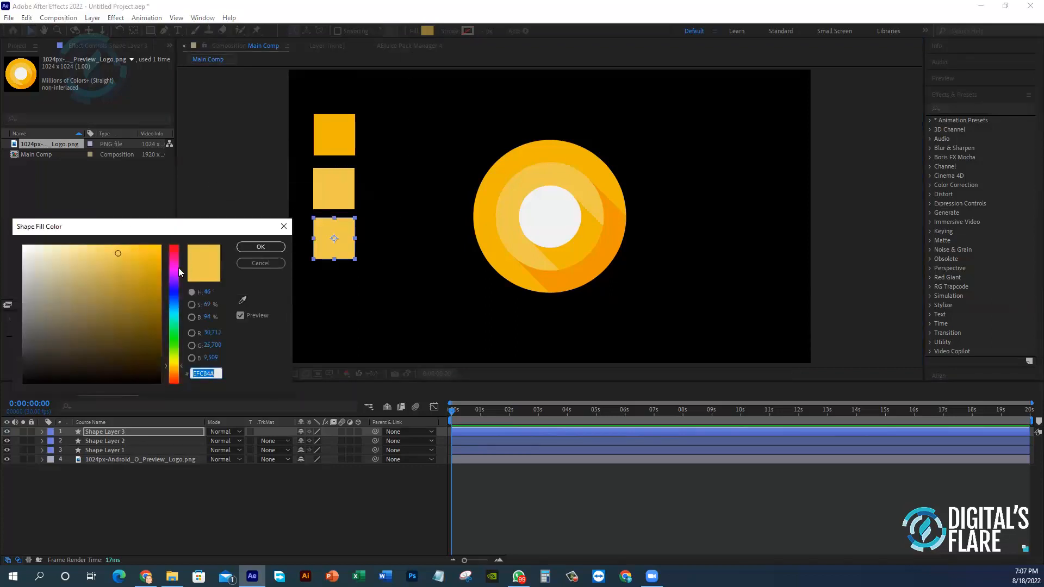
pyautogui.click(243, 299)
pyautogui.click(587, 228)
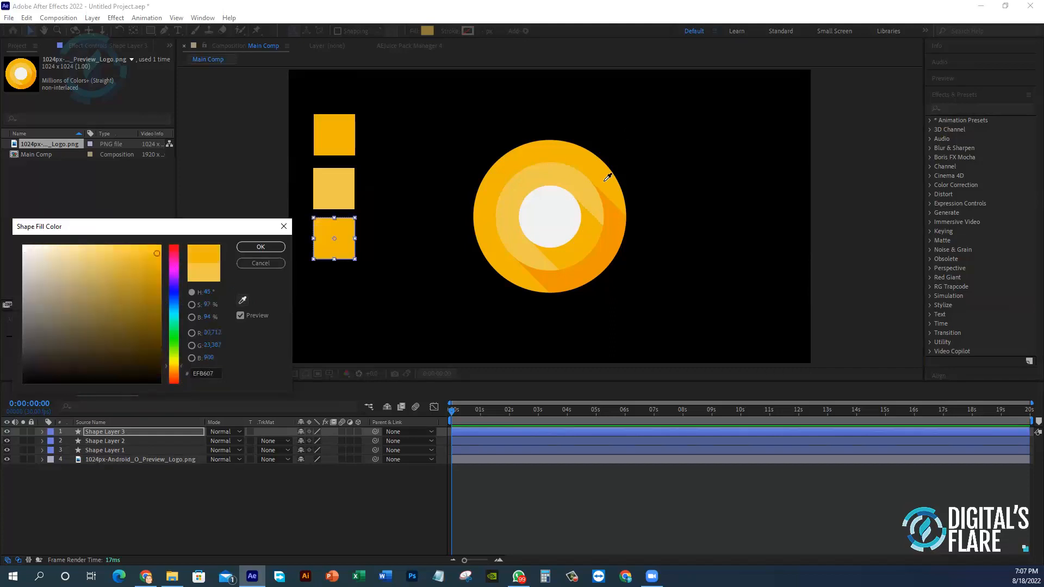
pyautogui.click(616, 246)
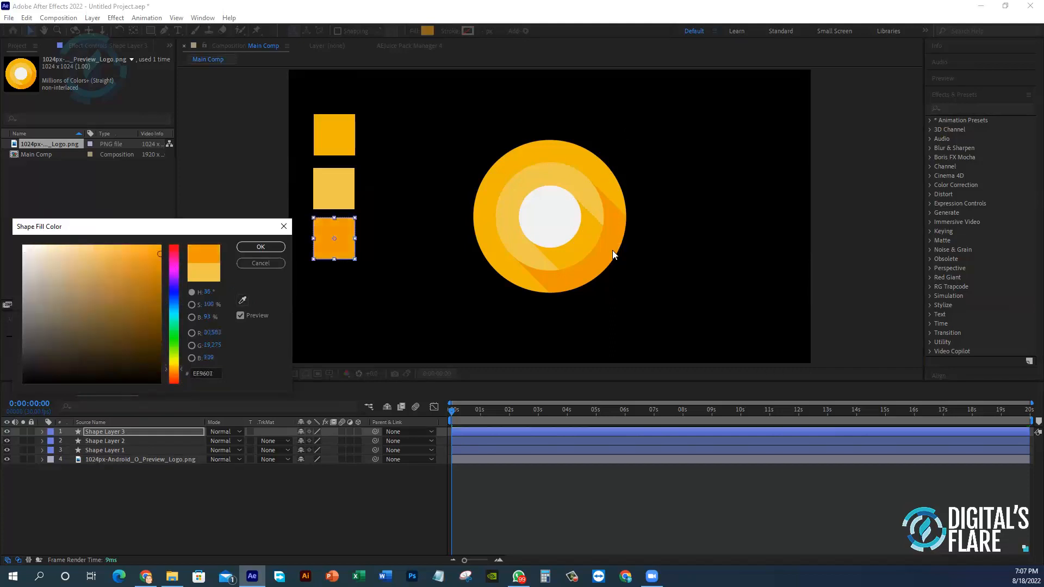
pyautogui.click(261, 247)
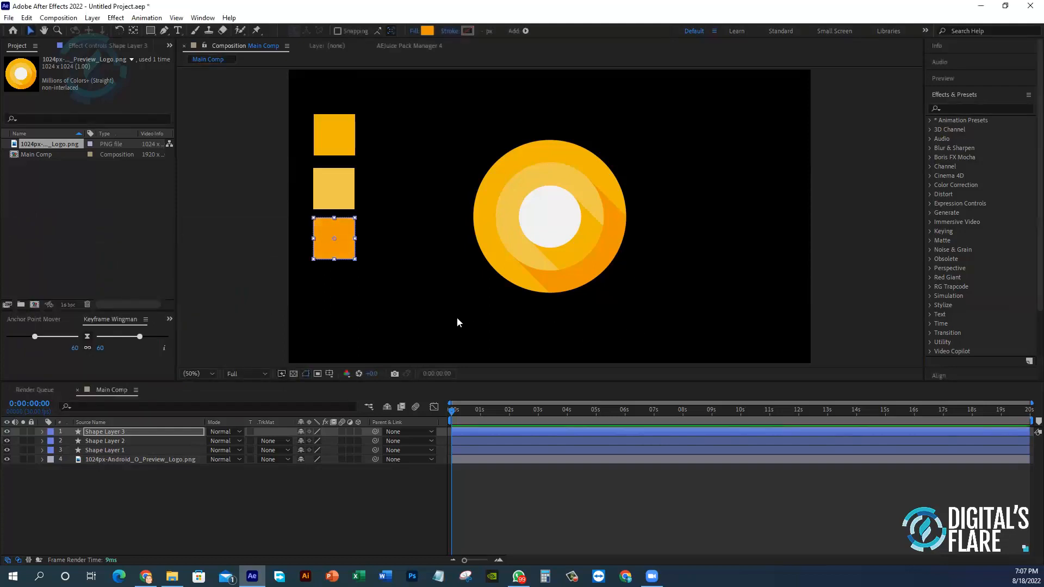
# - Move all three swatches together closer to the composition's upper-left corner and deselect them
pyautogui.moveTo(300, 94); pyautogui.dragTo(340, 233)
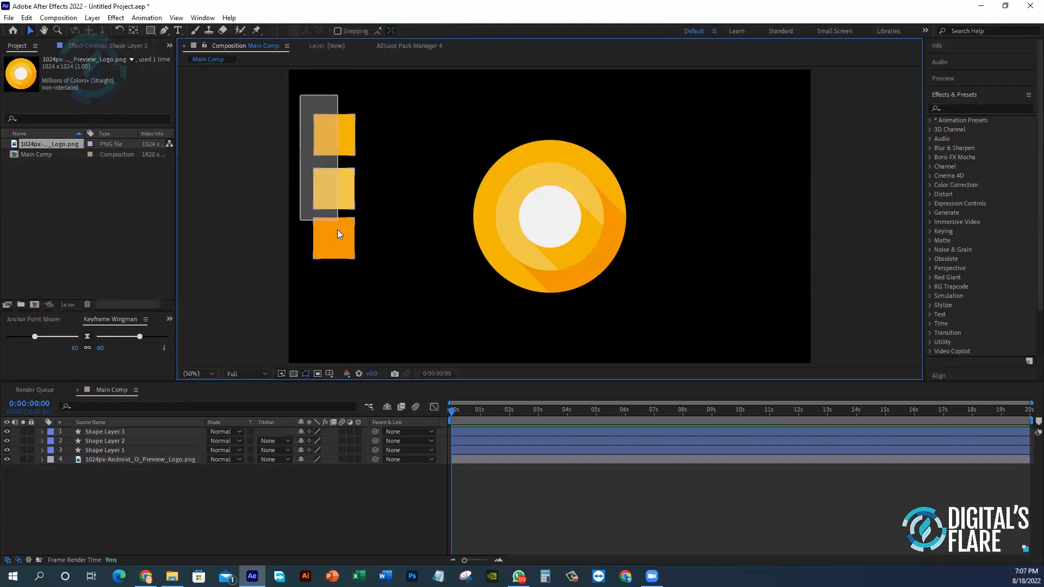
pyautogui.moveTo(342, 194); pyautogui.dragTo(333, 168)
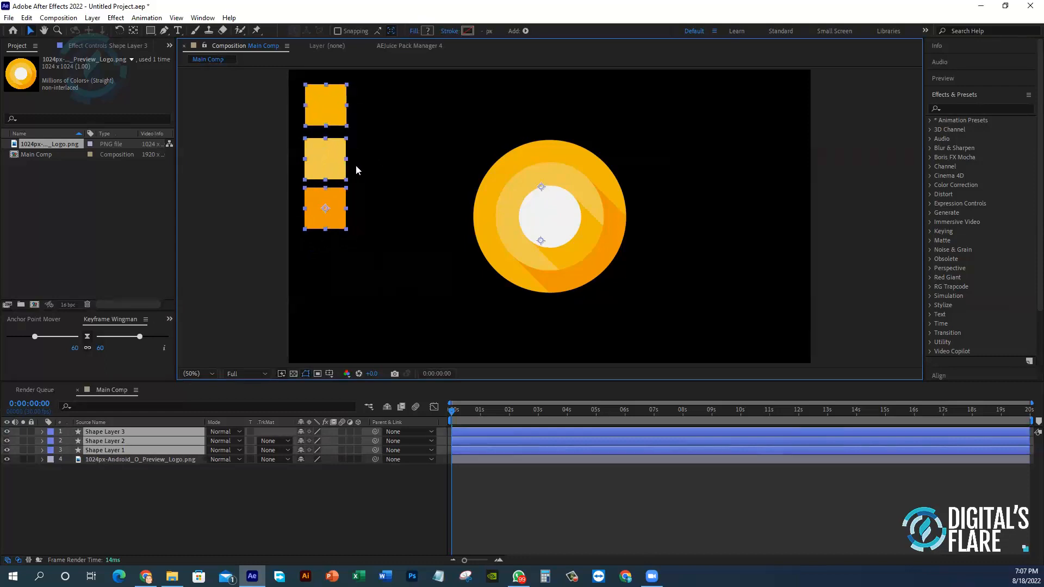
pyautogui.click(354, 168)
# - Centre the anchor points of the golden and light yellow swatches within their squares
pyautogui.click(344, 113)
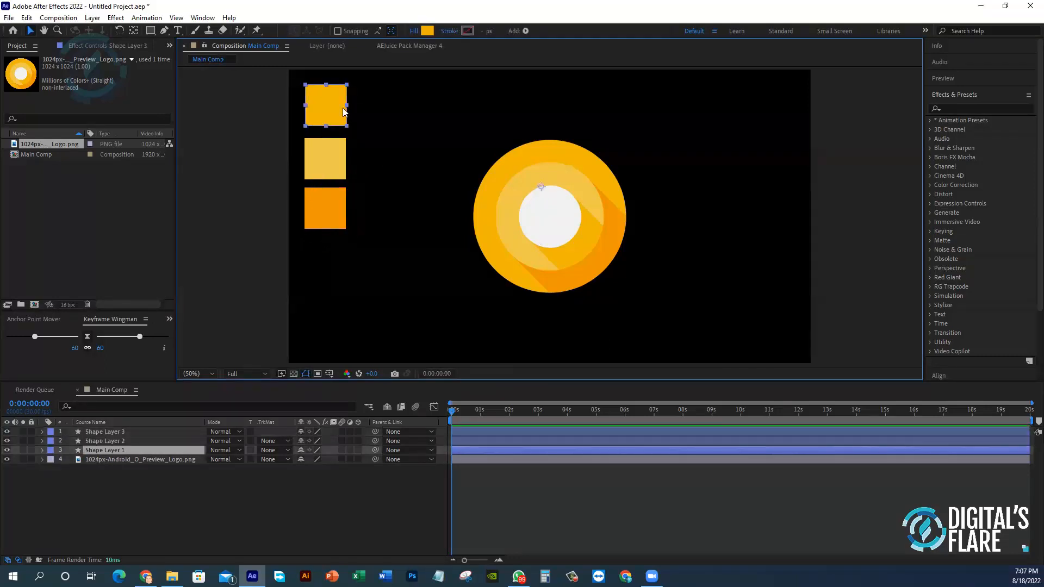
pyautogui.hotkey('ctrl', 'alt', 'Home')
pyautogui.click(333, 164)
pyautogui.hotkey('ctrl', 'alt', 'Home')
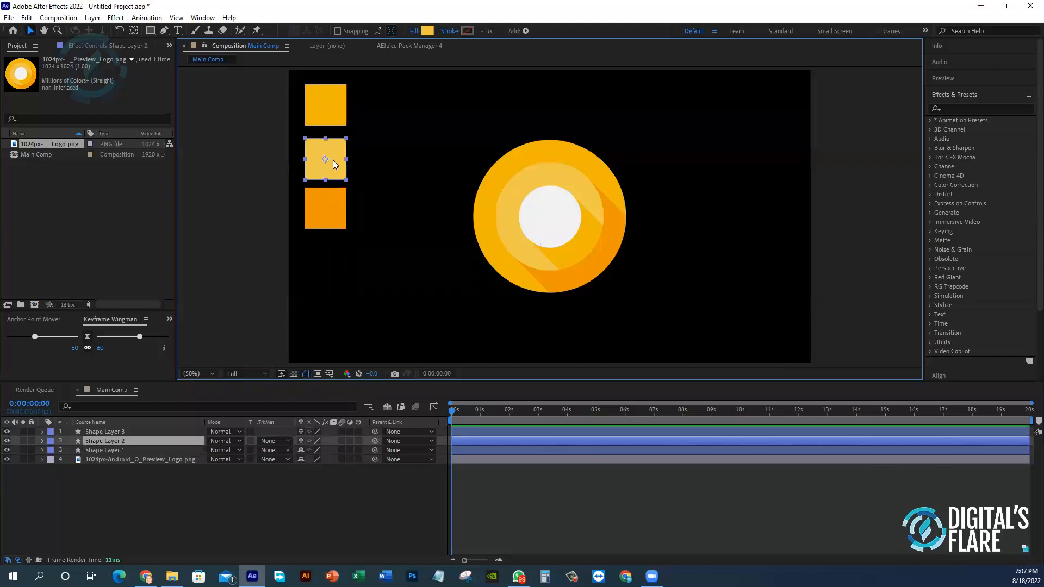
pyautogui.click(337, 214)
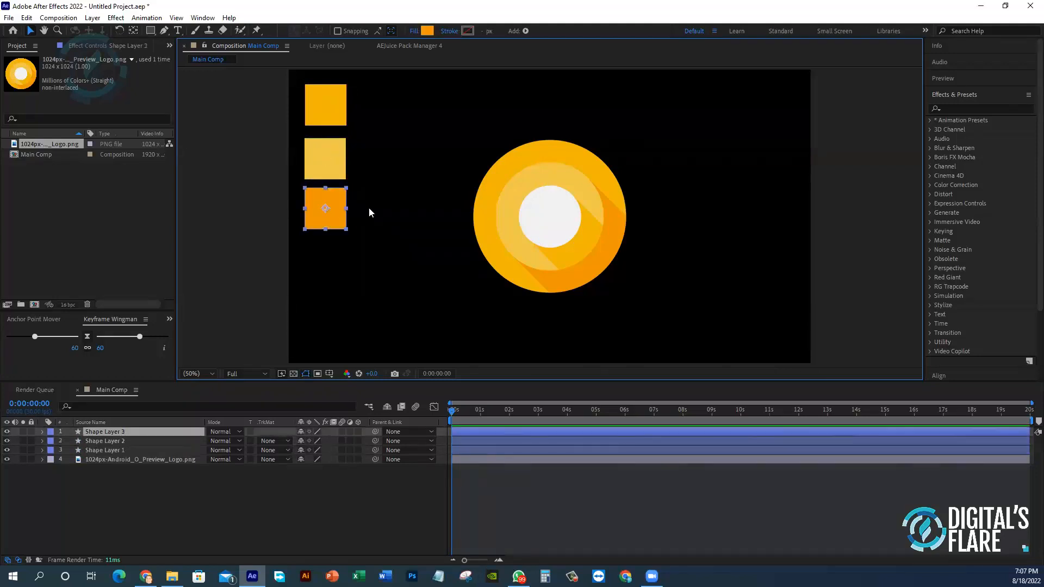
pyautogui.click(363, 213)
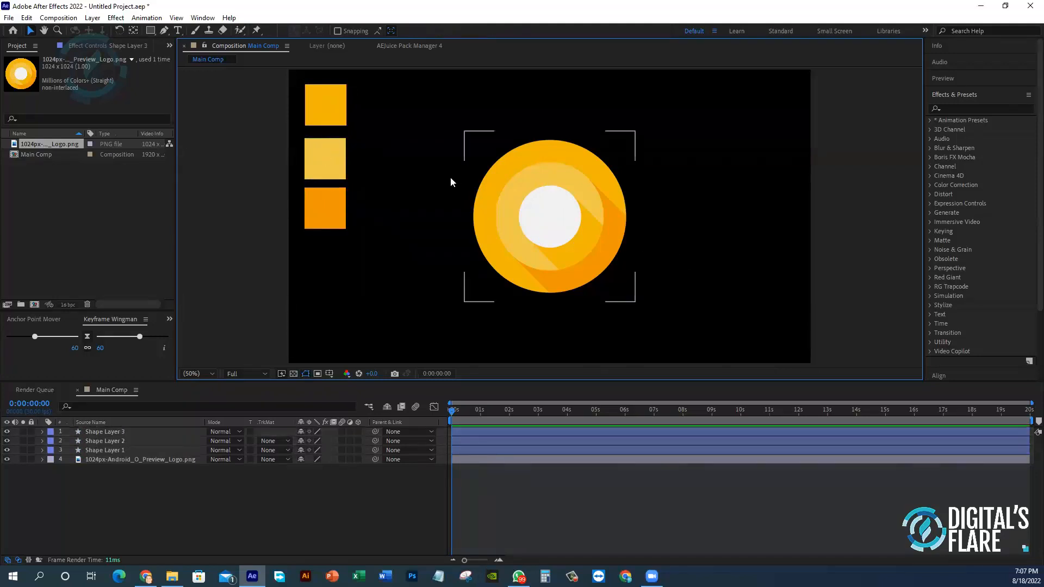
# - Get the golden swatch's fill hex code, EFB607, and switch to the Muzli Colors palette generator in Chrome
pyautogui.click(327, 109)
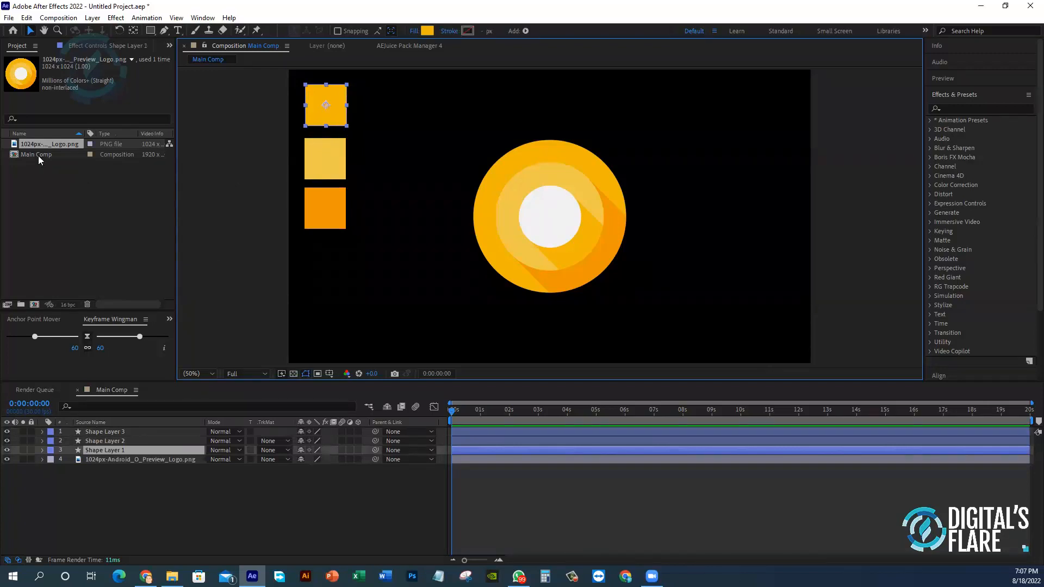
pyautogui.click(427, 31)
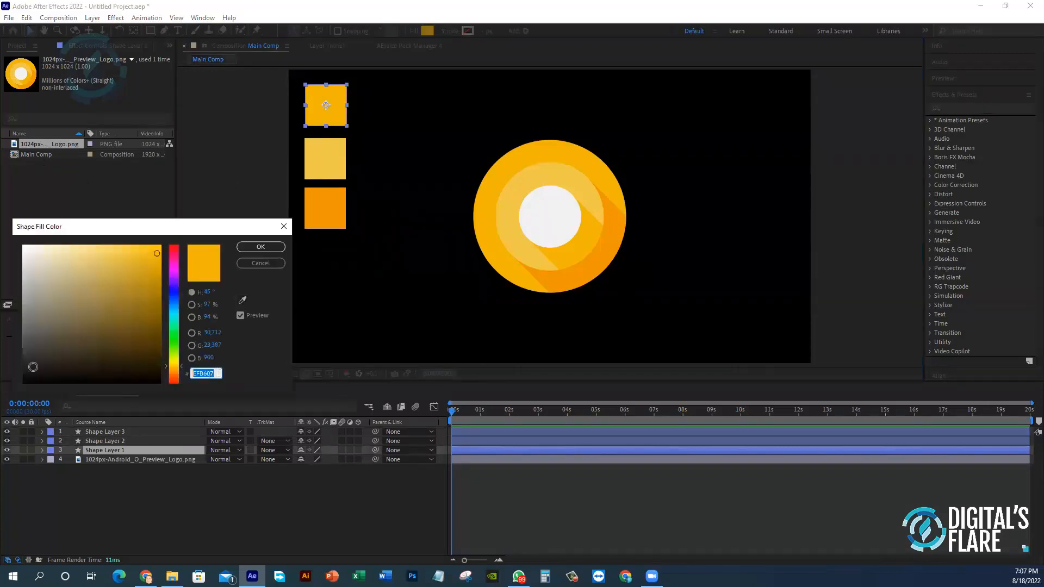
pyautogui.click(982, 10)
pyautogui.click(145, 576)
pyautogui.scroll(1, 452, 271)
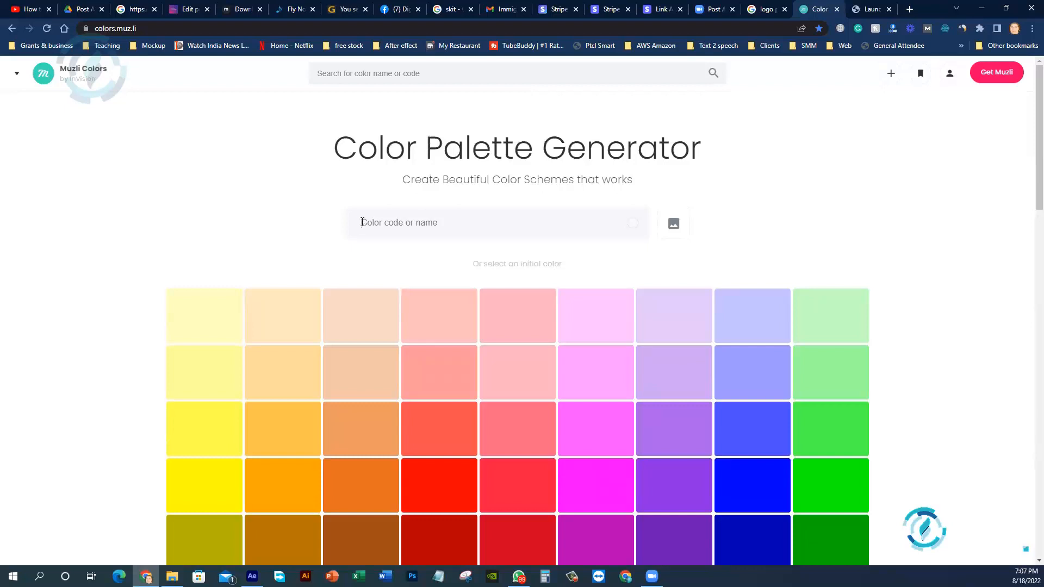
# - Look up the hex code EFB607 in the colour search and review the colour presets generated for it
pyautogui.click(402, 79)
pyautogui.write('EFB607')
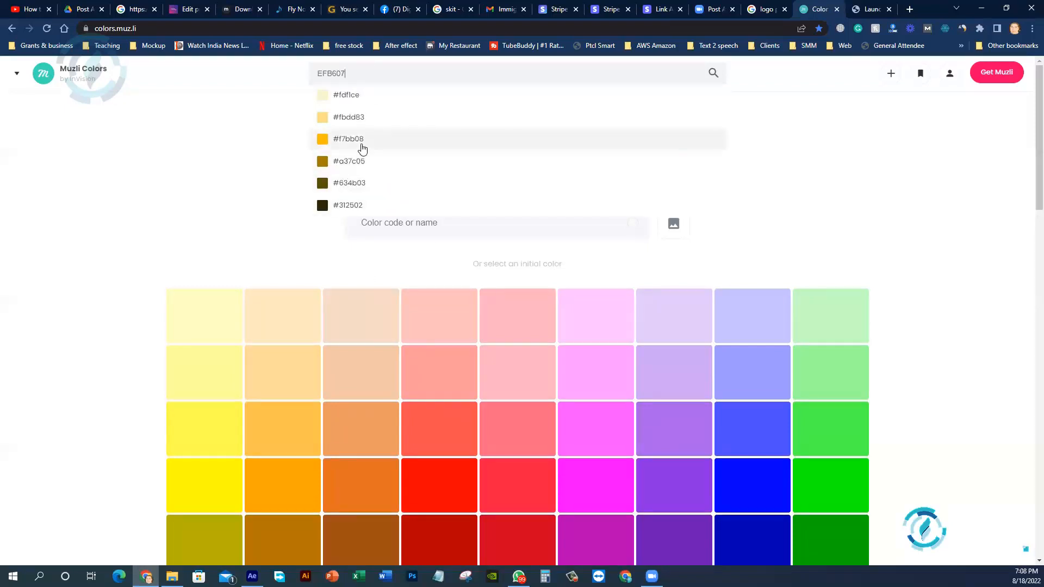
pyautogui.press('Return')
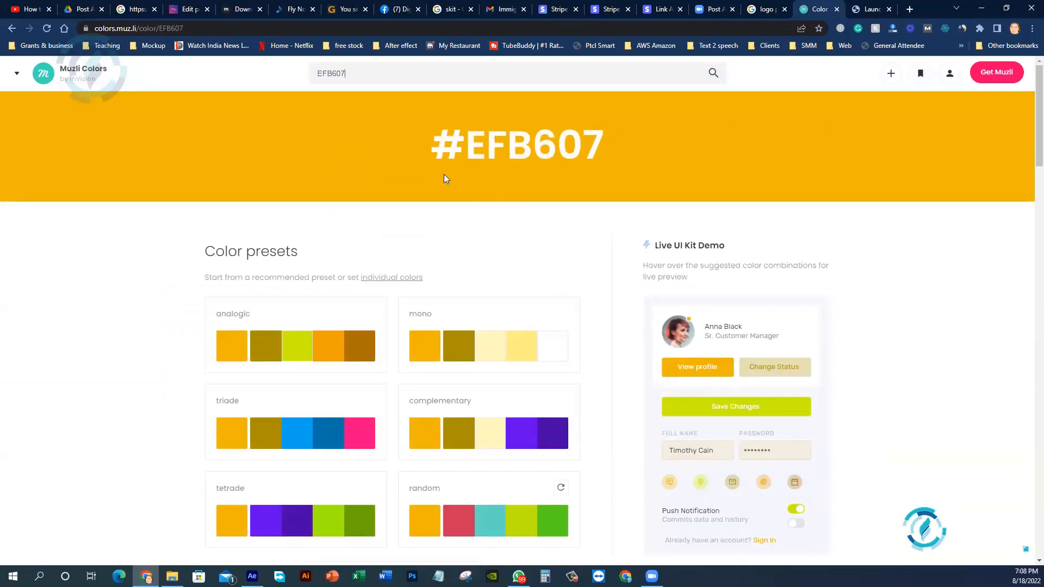
pyautogui.scroll(-2, 444, 173)
pyautogui.scroll(-2, 466, 341)
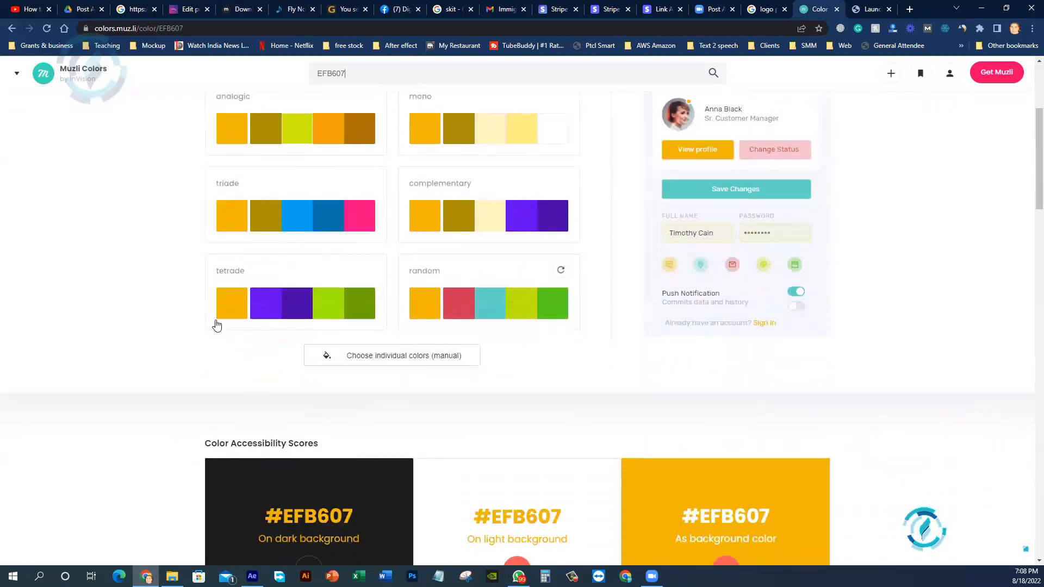
pyautogui.scroll(2, 439, 166)
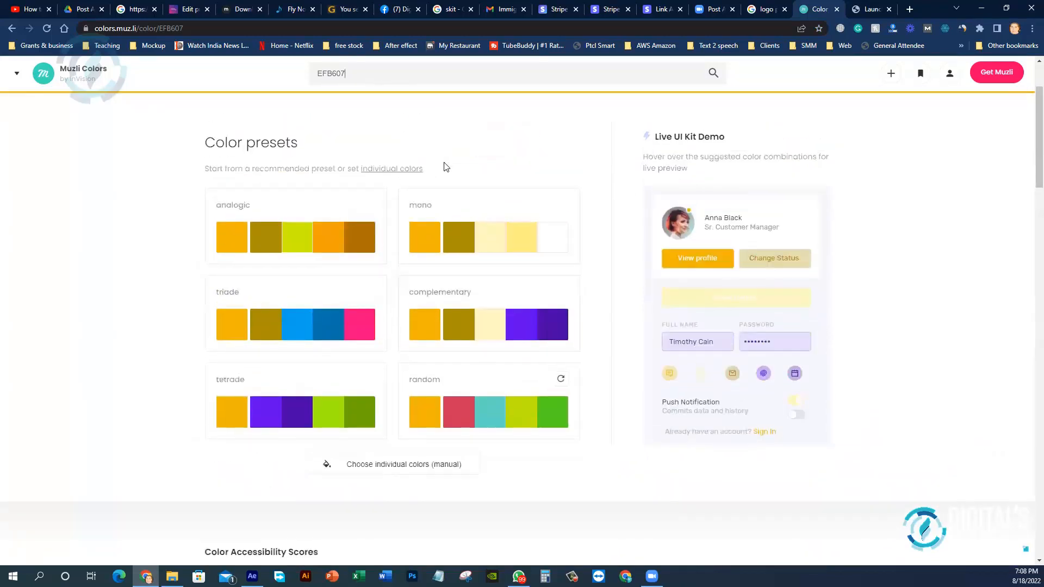
# - Review the accessibility scores, shades and usage examples for EFB607, and expand the full list of related palettes
pyautogui.scroll(-5, 503, 272)
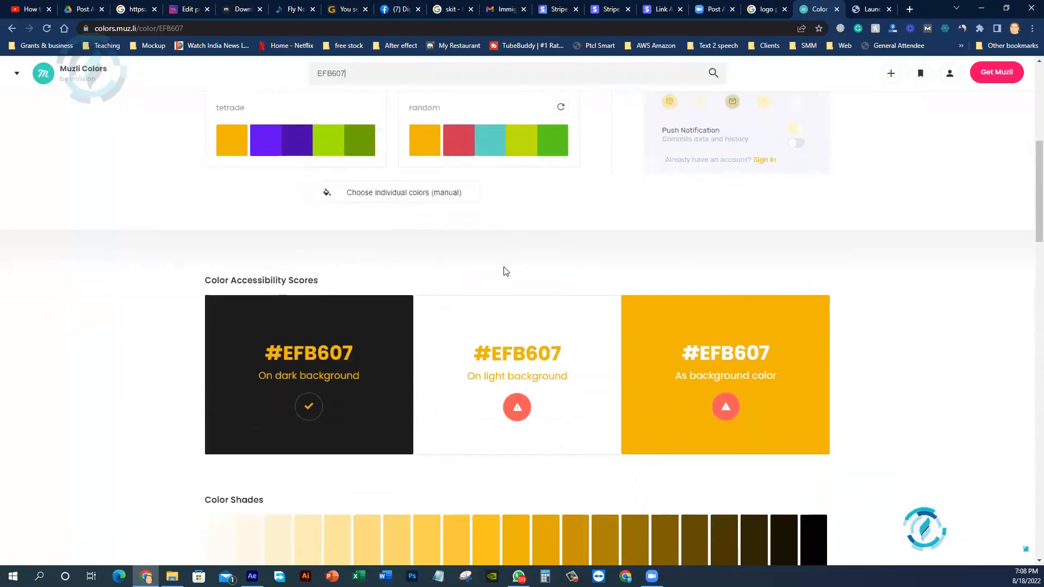
pyautogui.scroll(-5, 505, 272)
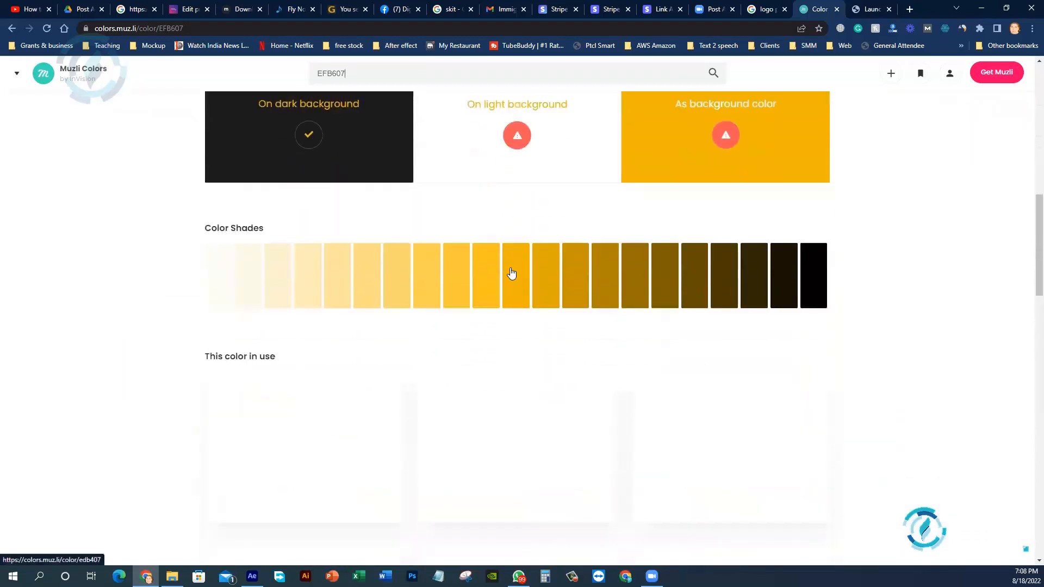
pyautogui.scroll(1, 511, 274)
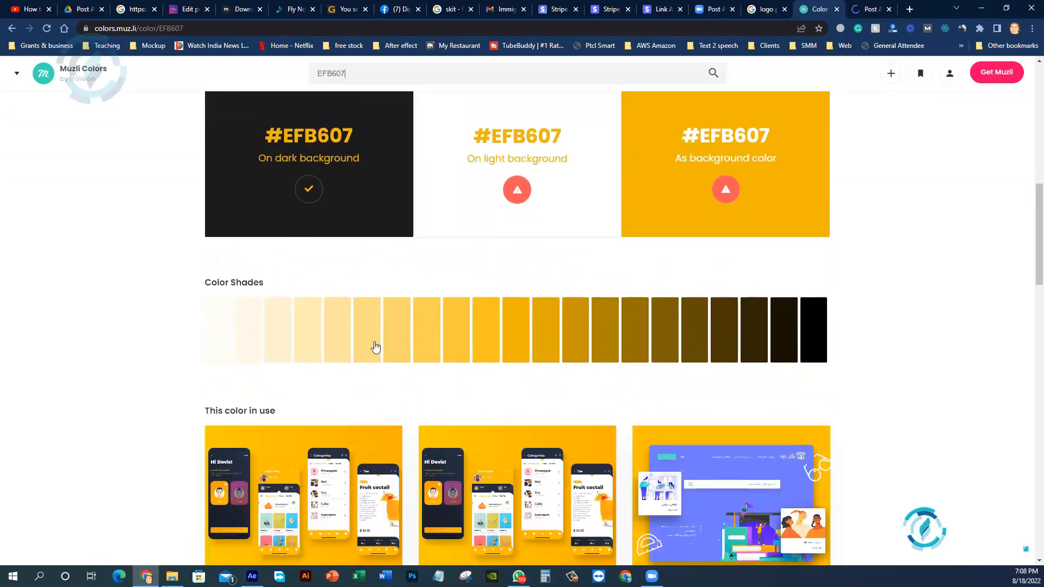
pyautogui.scroll(-10, 239, 345)
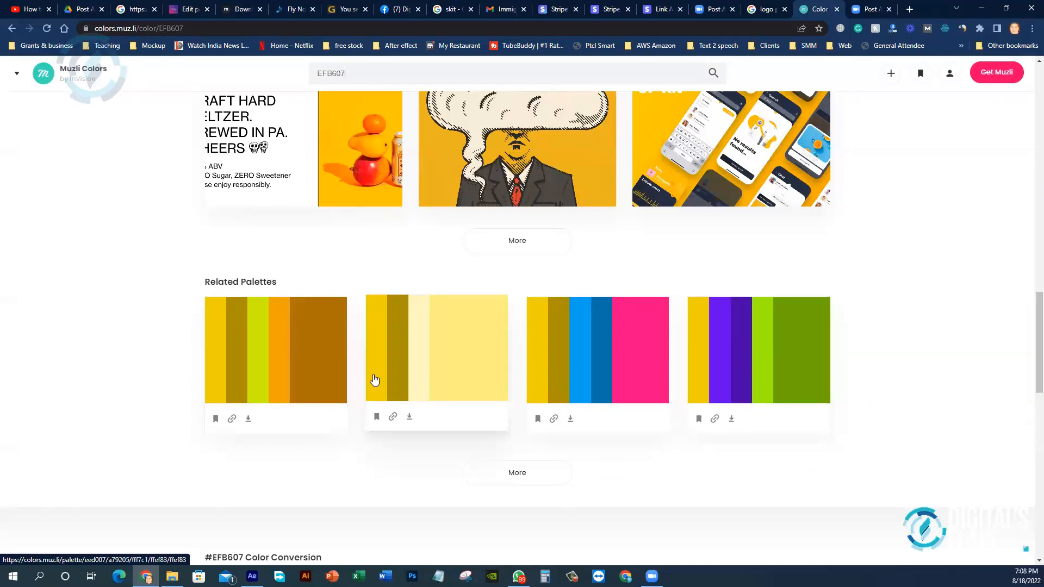
pyautogui.click(527, 473)
# - Examine the related palettes, the colour conversion values and the designs that use EFB607
pyautogui.scroll(-4, 506, 354)
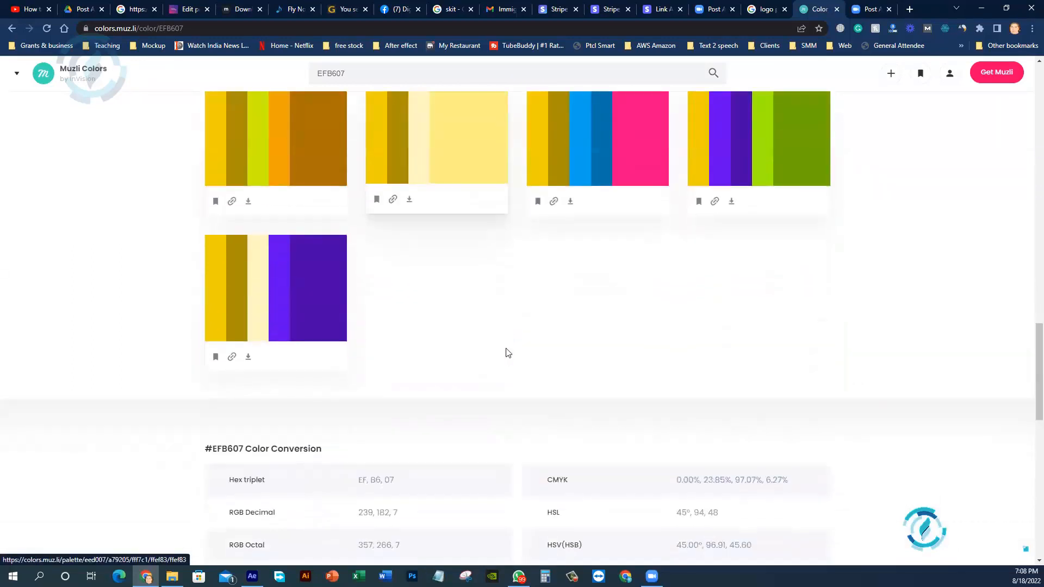
pyautogui.scroll(-4, 525, 357)
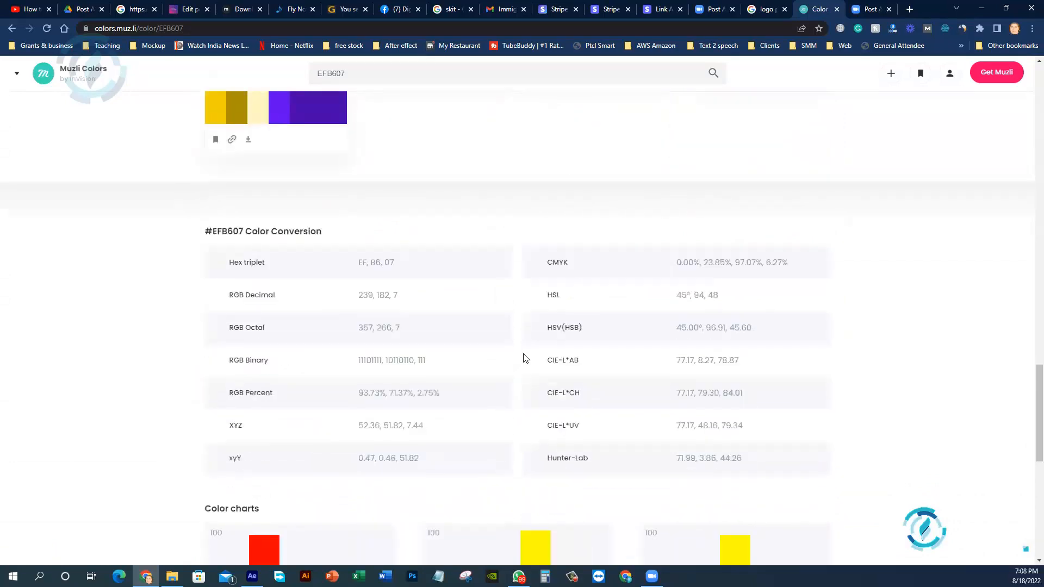
pyautogui.scroll(-5, 526, 358)
pyautogui.scroll(6, 525, 358)
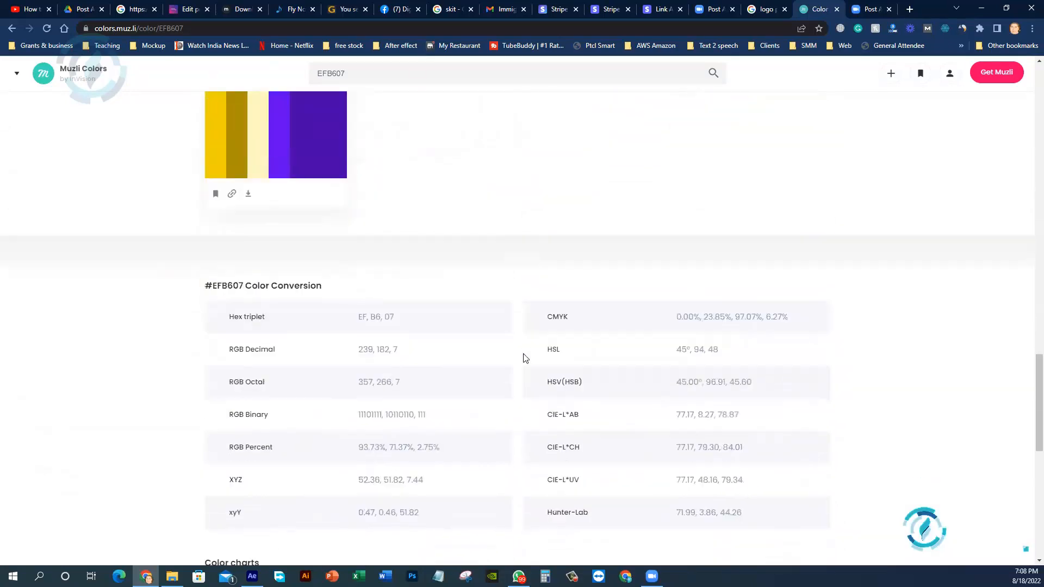
pyautogui.scroll(-3, 525, 358)
pyautogui.scroll(11, 524, 356)
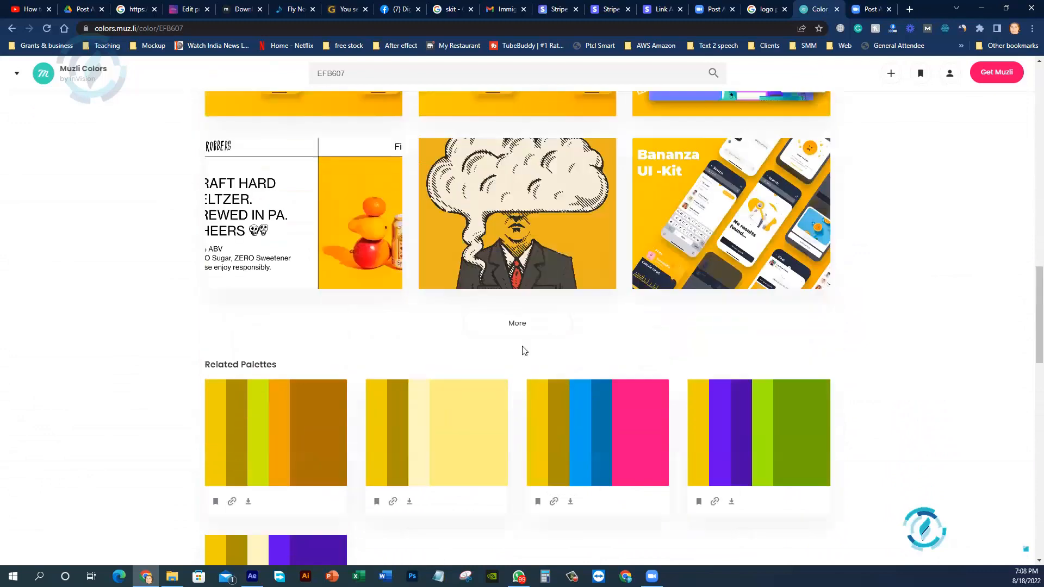
pyautogui.scroll(-1, 524, 350)
pyautogui.scroll(2, 519, 342)
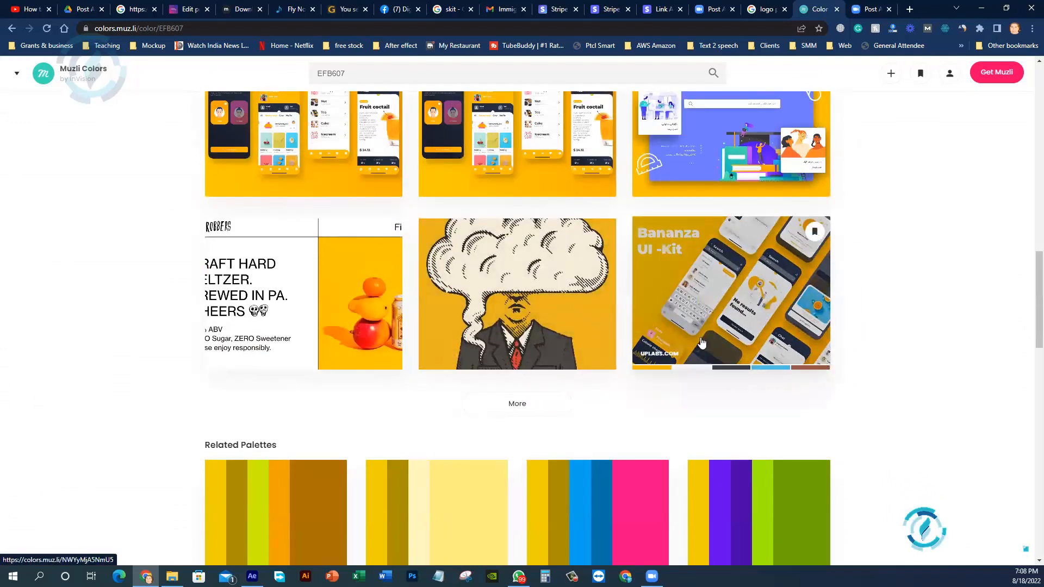
pyautogui.scroll(2, 704, 332)
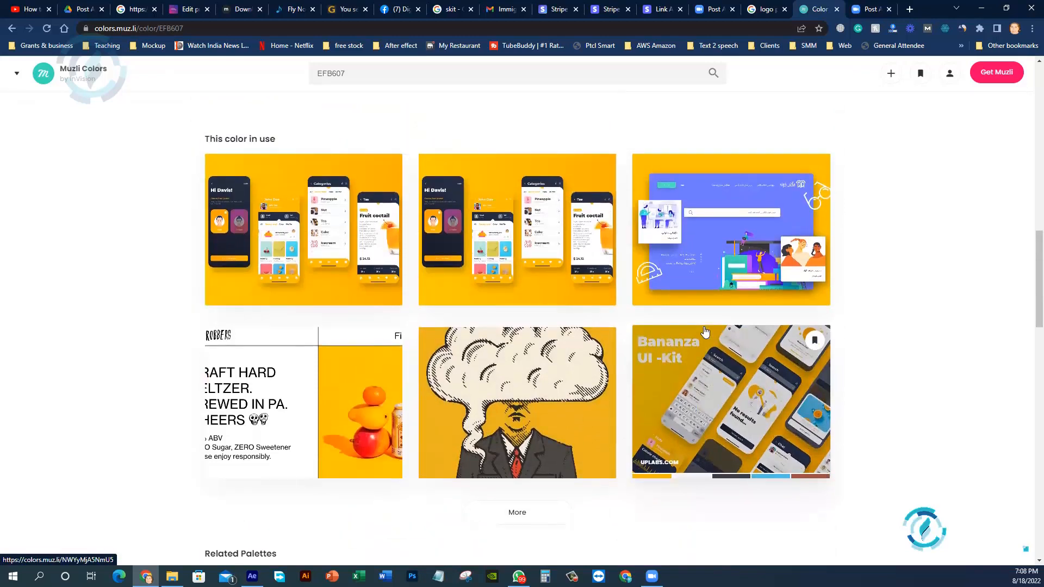
pyautogui.scroll(7, 705, 332)
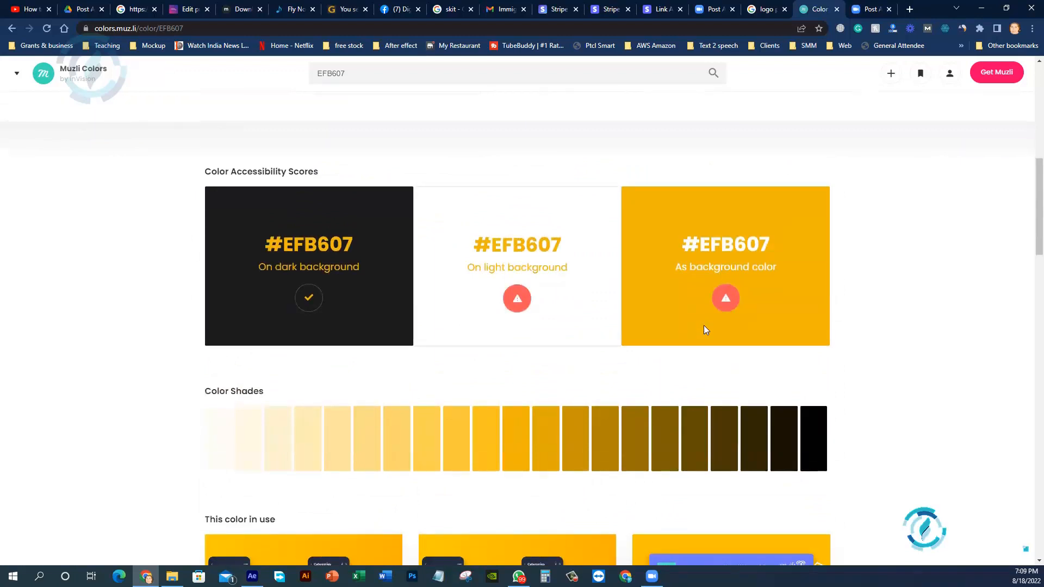
# - Examine the Color Accessibility Scores of EFB607 on a dark background, on a light background and as a background colour
pyautogui.scroll(1, 704, 326)
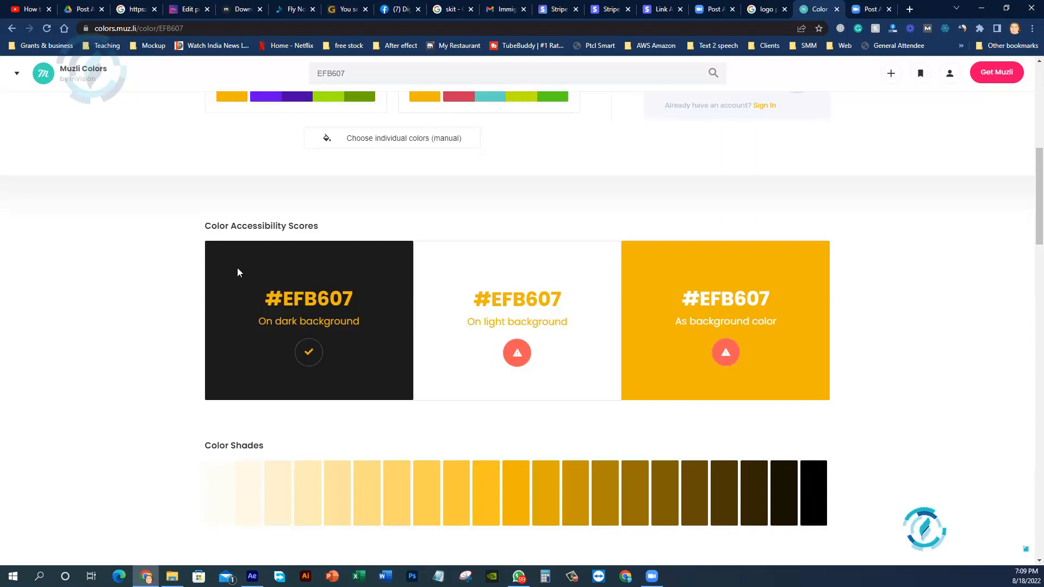
pyautogui.moveTo(191, 243); pyautogui.dragTo(786, 258)
pyautogui.click(861, 249)
pyautogui.moveTo(267, 300); pyautogui.dragTo(357, 301)
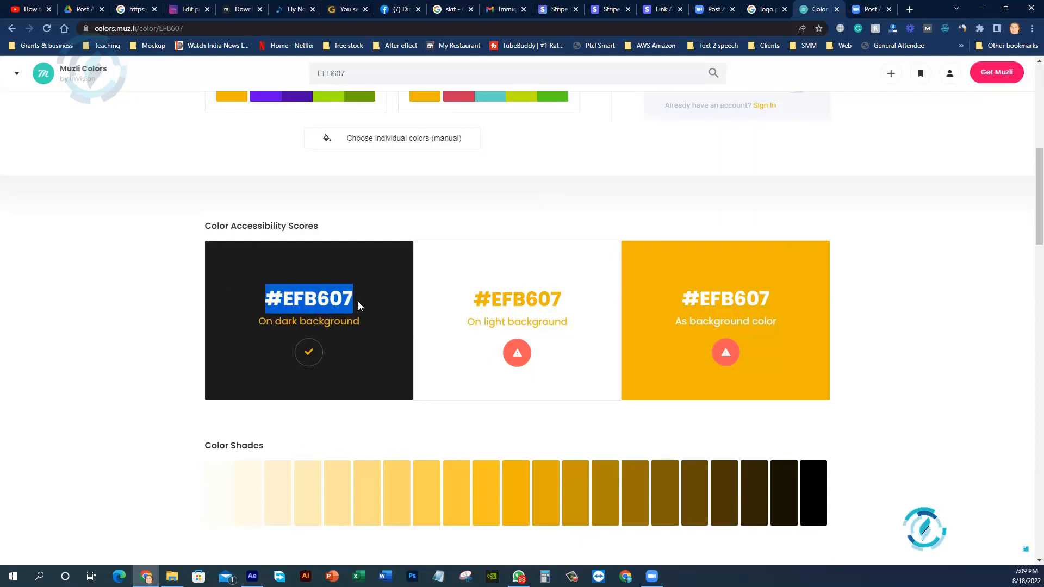
pyautogui.click(290, 321)
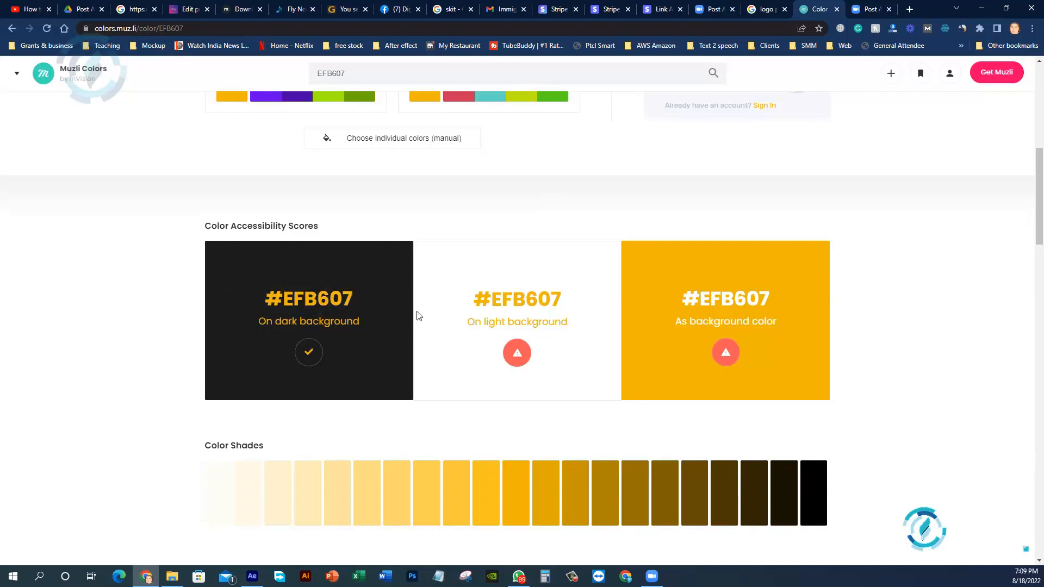
pyautogui.moveTo(473, 303); pyautogui.dragTo(593, 335)
pyautogui.click(674, 305)
pyautogui.moveTo(683, 300); pyautogui.dragTo(781, 326)
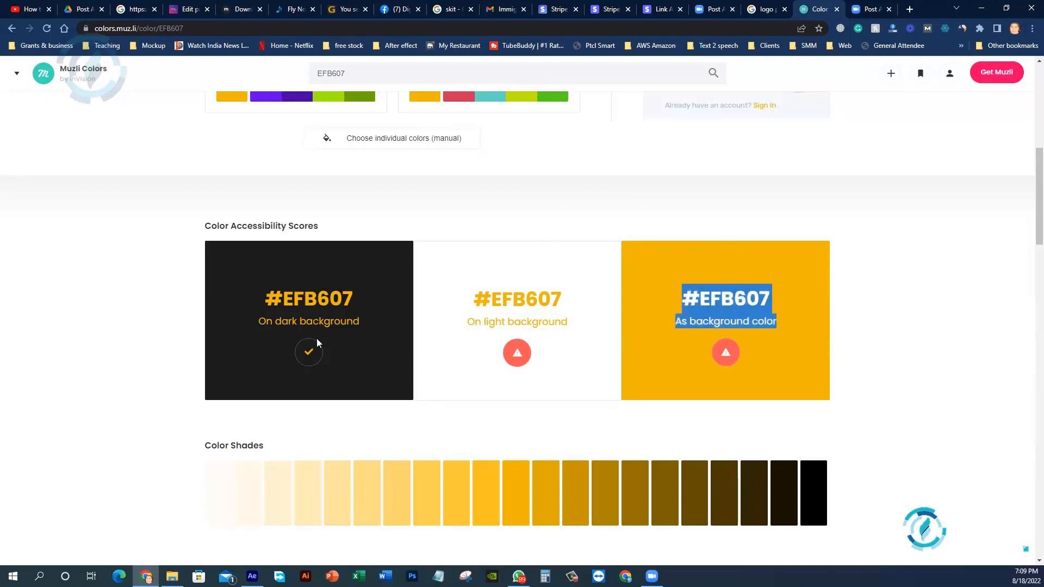
pyautogui.click(946, 329)
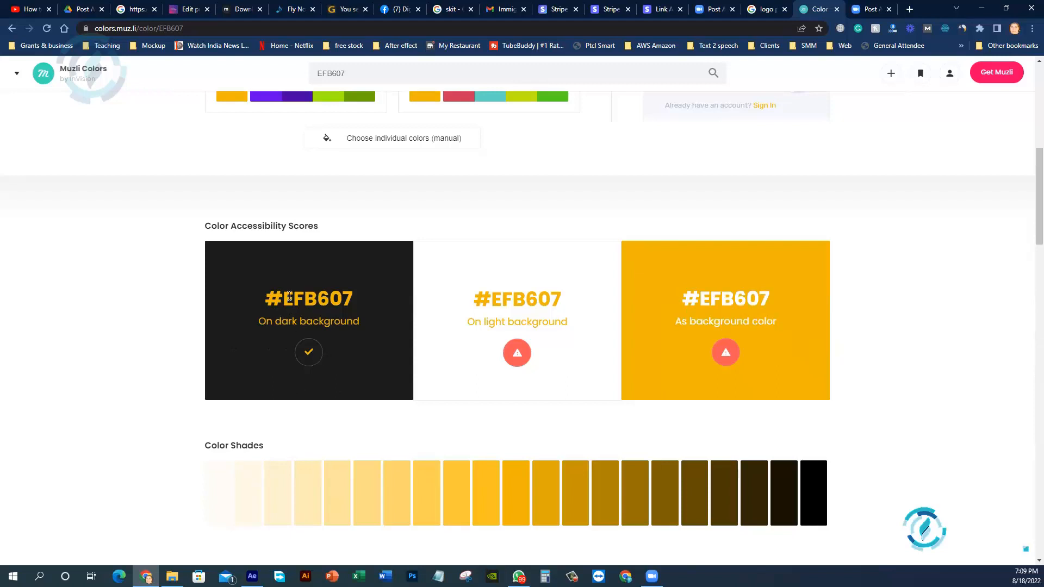
# - Compare the colour presets at the start of the page with the related palettes for EFB607
pyautogui.scroll(-2, 233, 310)
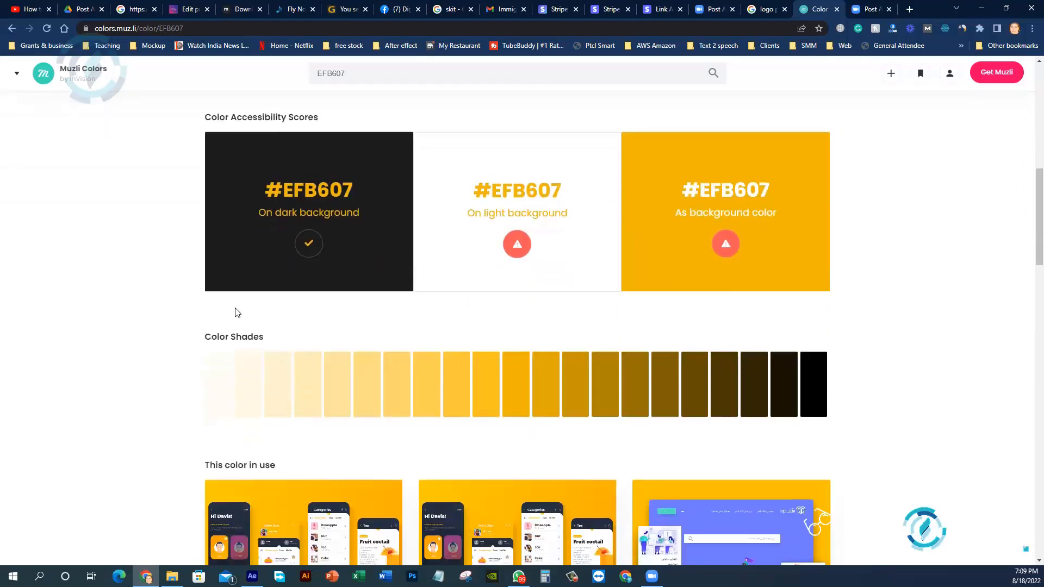
pyautogui.scroll(4, 281, 249)
pyautogui.scroll(-1, 281, 249)
pyautogui.scroll(6, 281, 249)
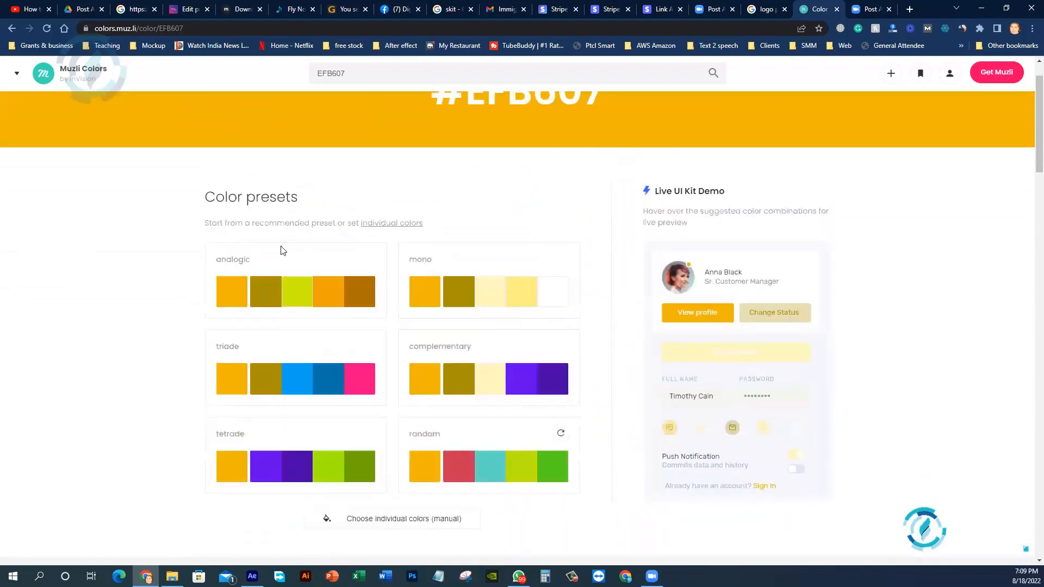
pyautogui.scroll(-1, 281, 249)
pyautogui.scroll(1, 281, 250)
pyautogui.scroll(-12, 281, 250)
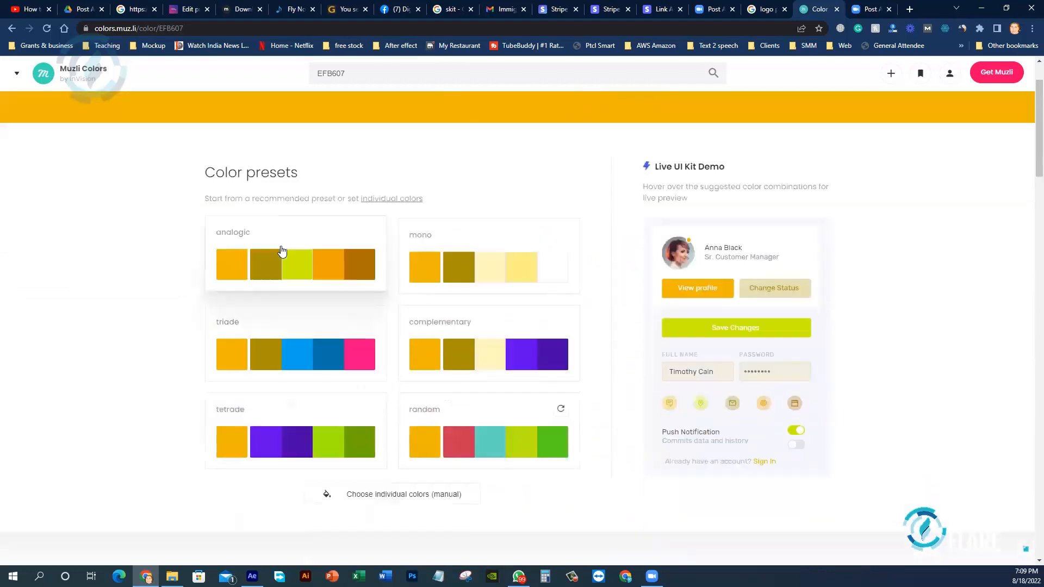
pyautogui.scroll(-10, 281, 250)
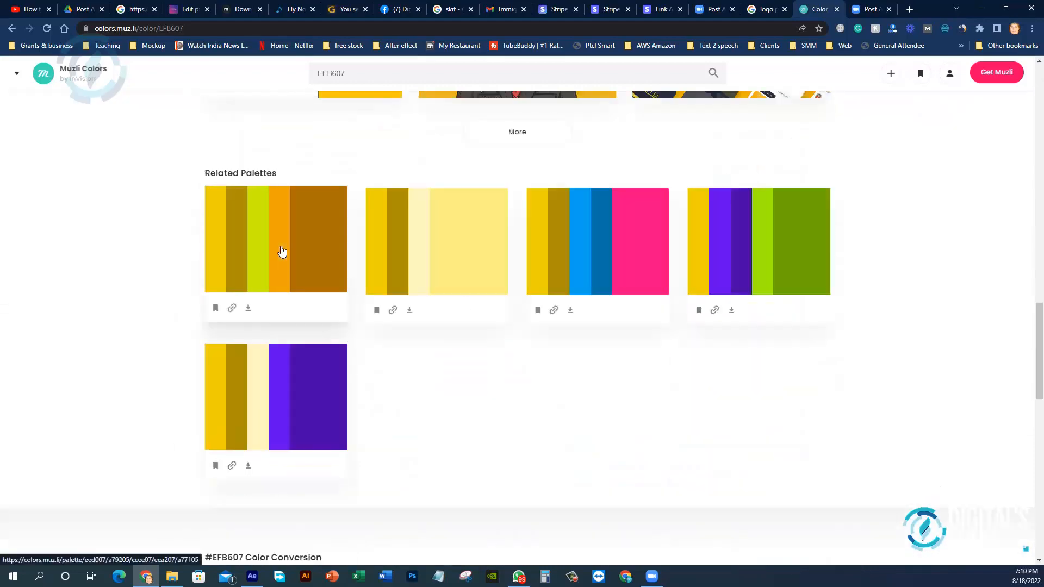
pyautogui.scroll(1, 281, 252)
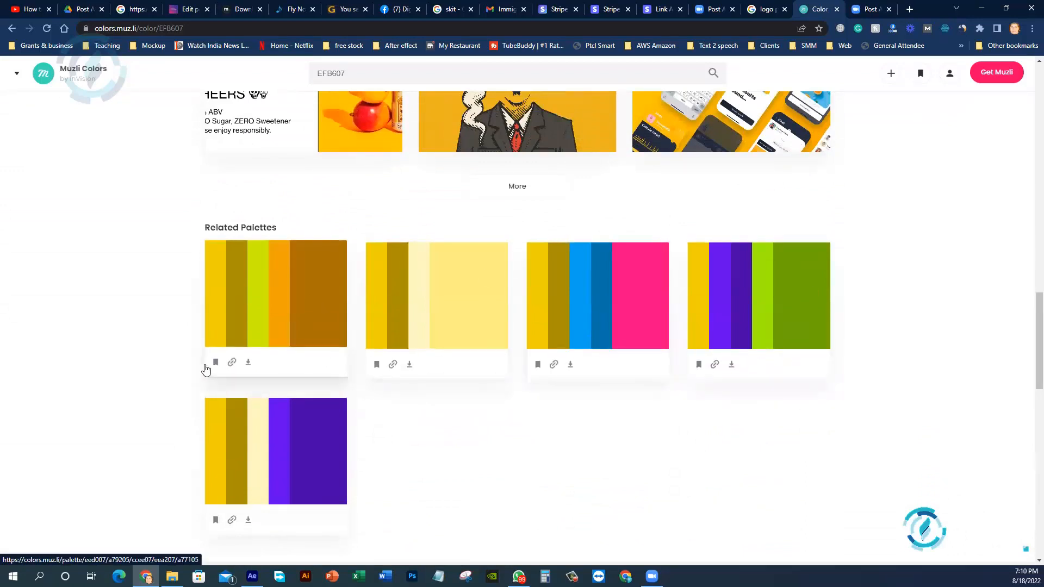
pyautogui.scroll(-1, 206, 370)
pyautogui.click(250, 308)
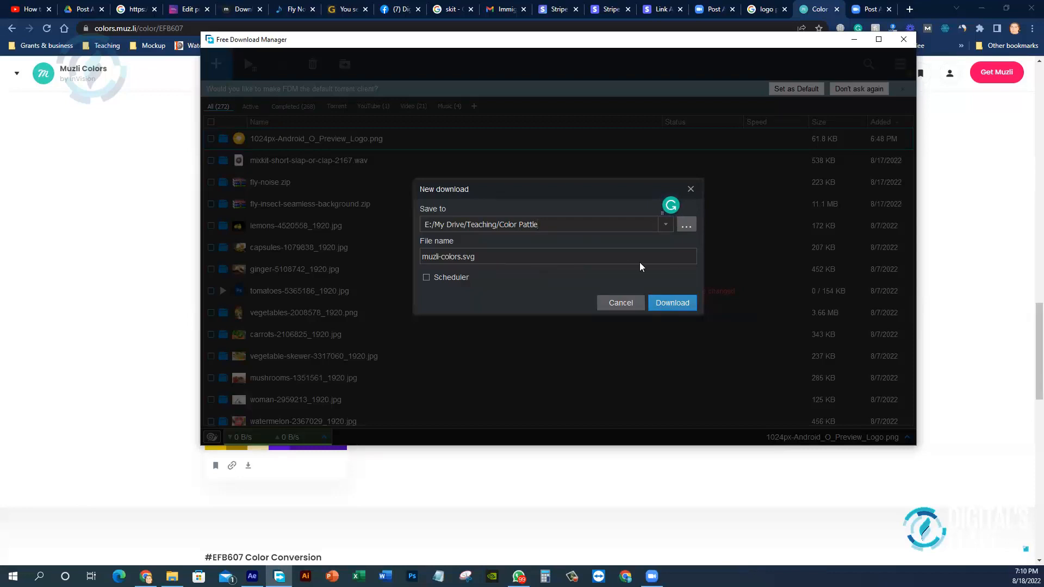
pyautogui.click(690, 189)
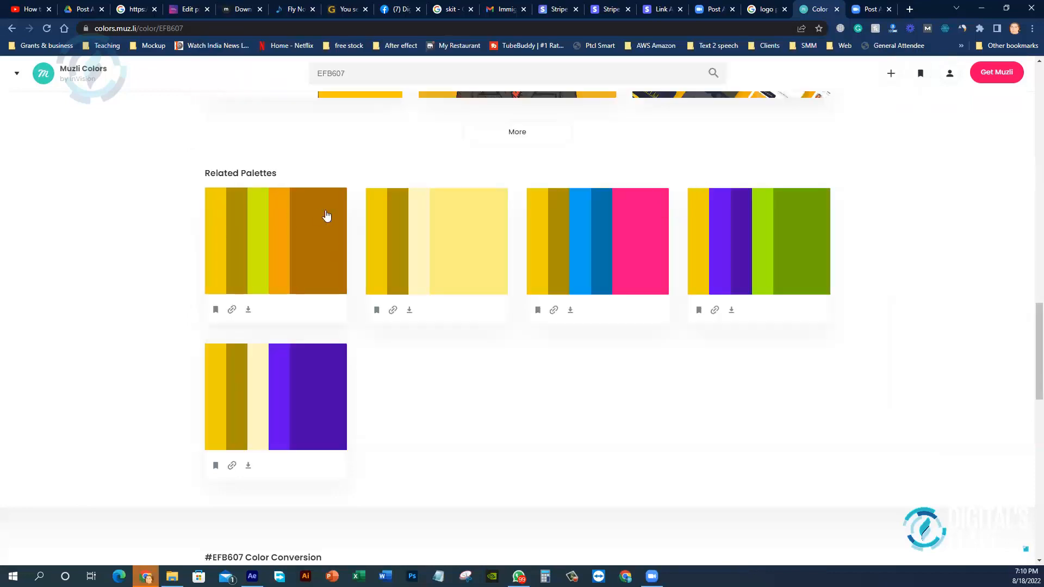
# - Open the first related palette, with yellow, olive, lime, orange and brown, and place its browser window beside the After Effects swatches
pyautogui.rightClick(277, 242)
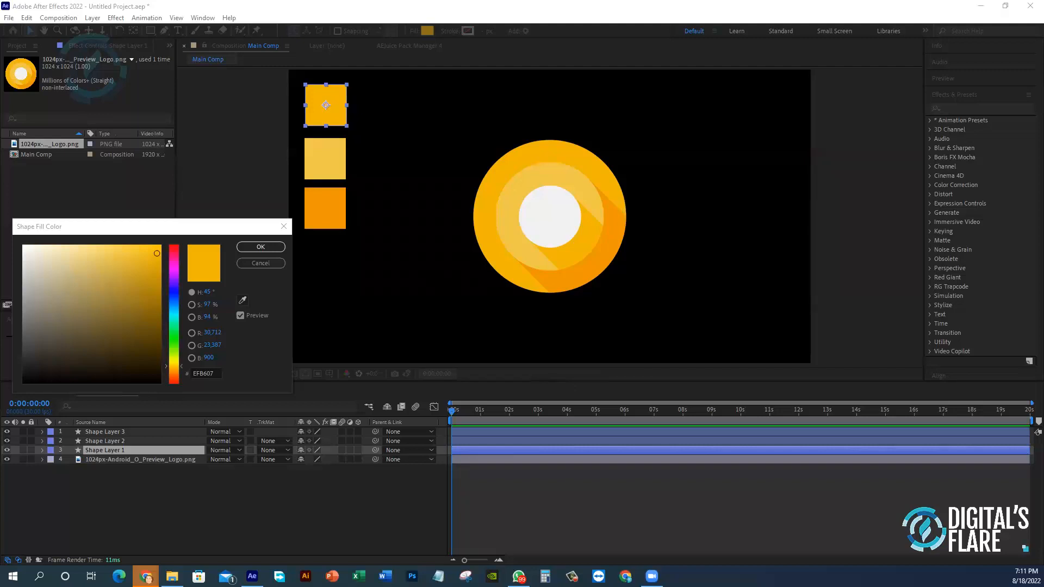
pyautogui.hotkey('alt', 'Tab')
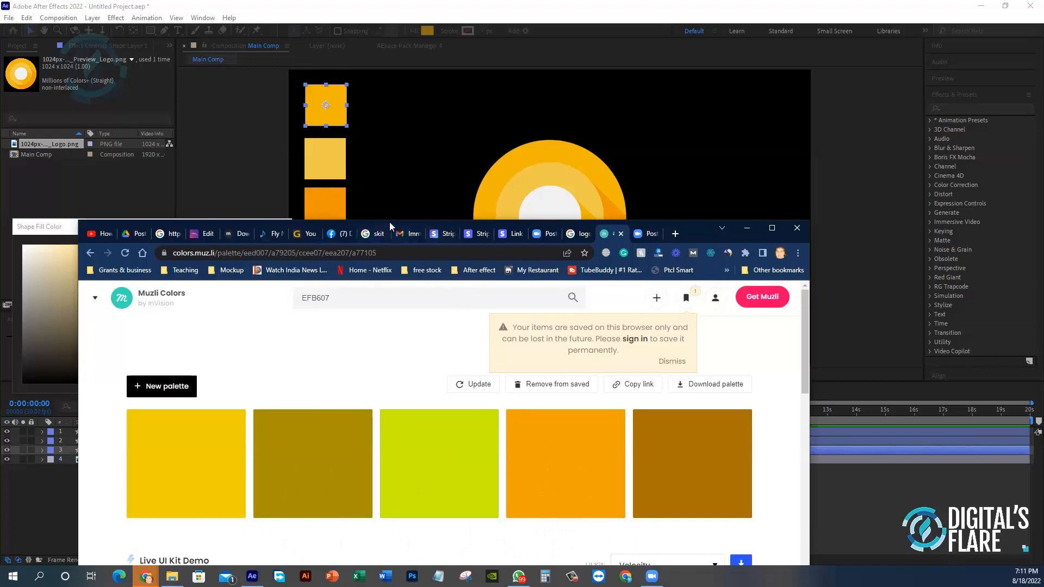
pyautogui.moveTo(396, 223); pyautogui.dragTo(700, 131)
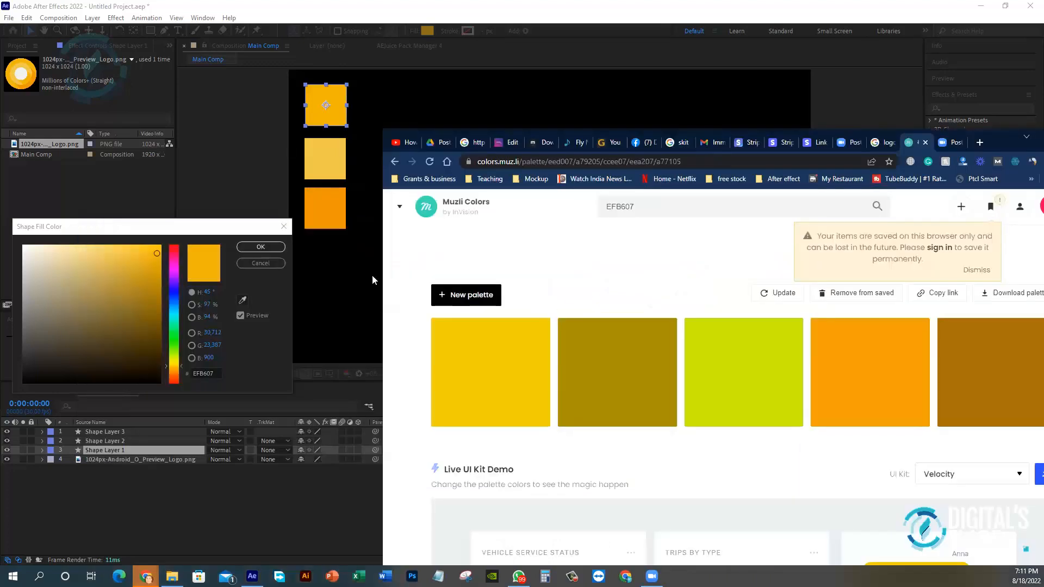
# - In After Effects, dismiss the fill colour dialog, duplicate the dark orange swatch twice, stack the copies below it and select the upper copy
pyautogui.click(264, 264)
pyautogui.click(335, 209)
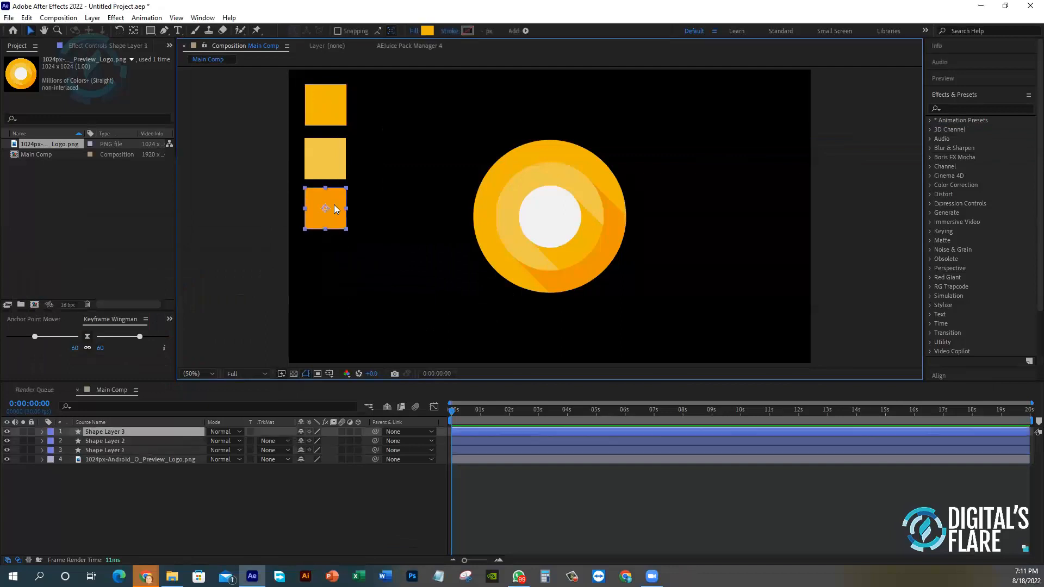
pyautogui.hotkey('ctrl', 'd')
pyautogui.hotkey('ctrl', 'd')
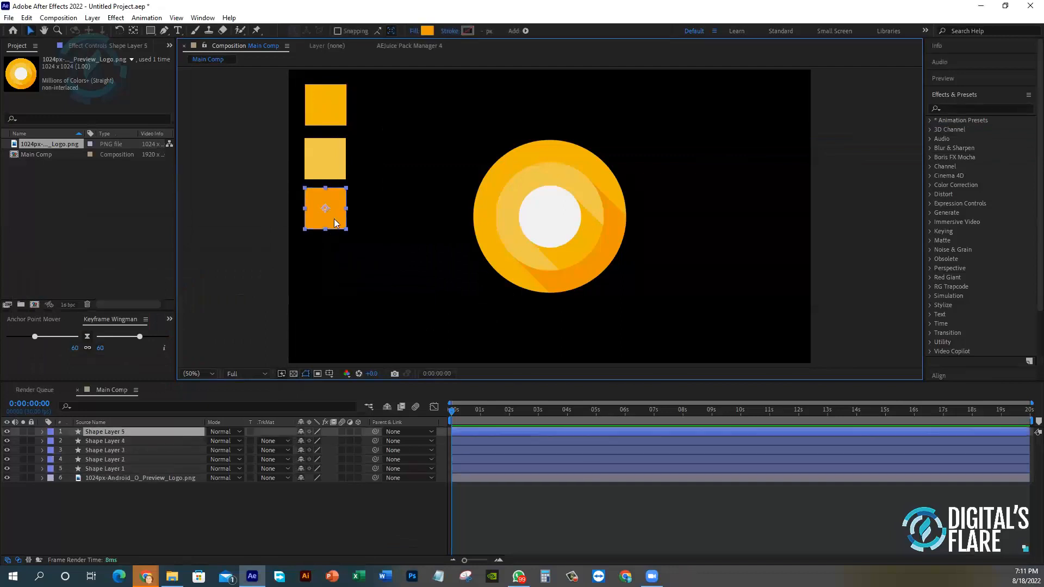
pyautogui.moveTo(335, 223); pyautogui.dragTo(334, 275)
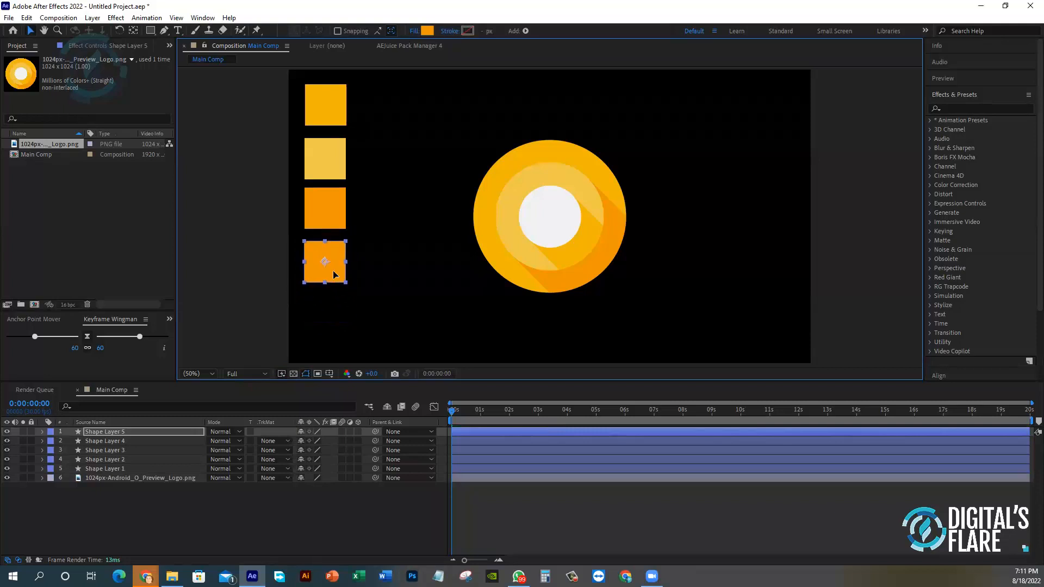
pyautogui.moveTo(335, 211); pyautogui.dragTo(334, 306)
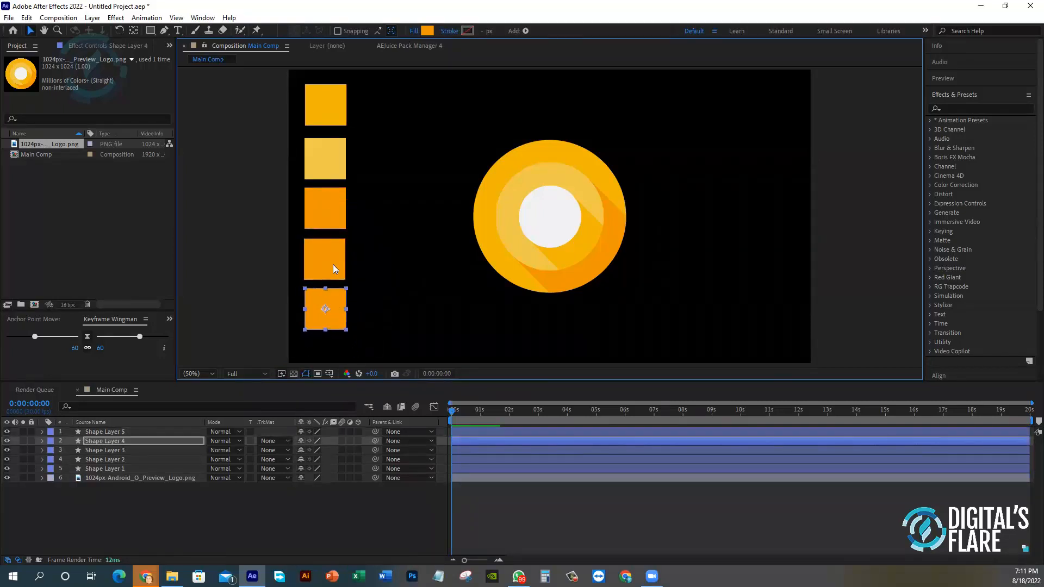
pyautogui.click(334, 269)
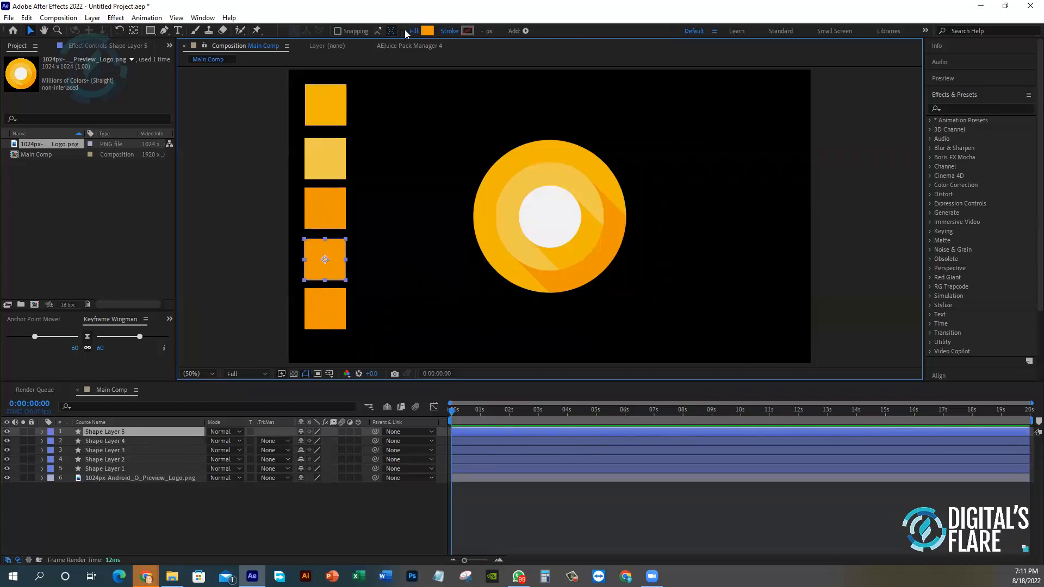
# - Copy the lime colour CCEE07 from the Muzli palette and apply it as the fourth swatch's fill in After Effects
pyautogui.hotkey('alt', 'Tab')
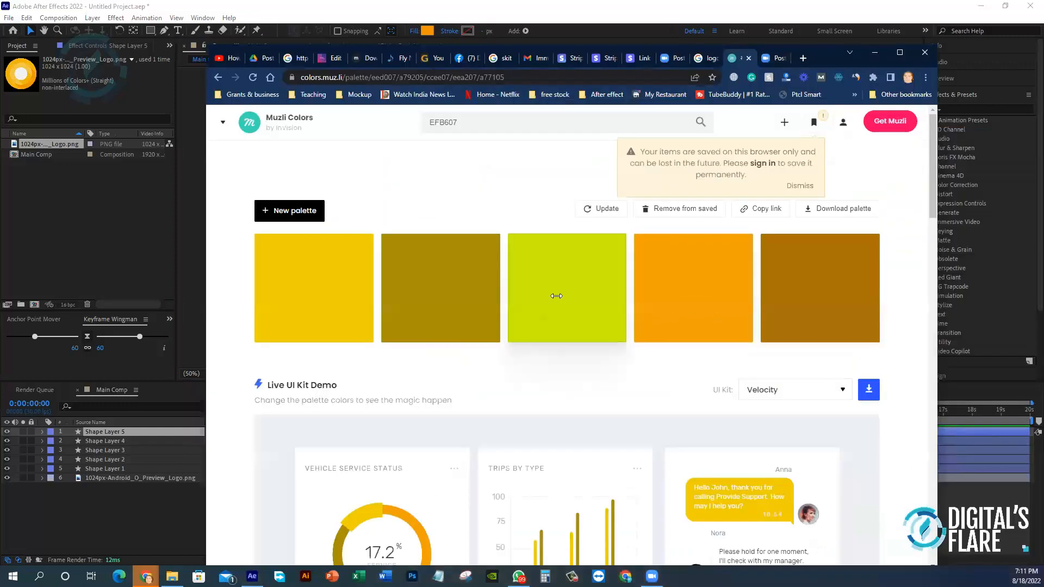
pyautogui.click(543, 319)
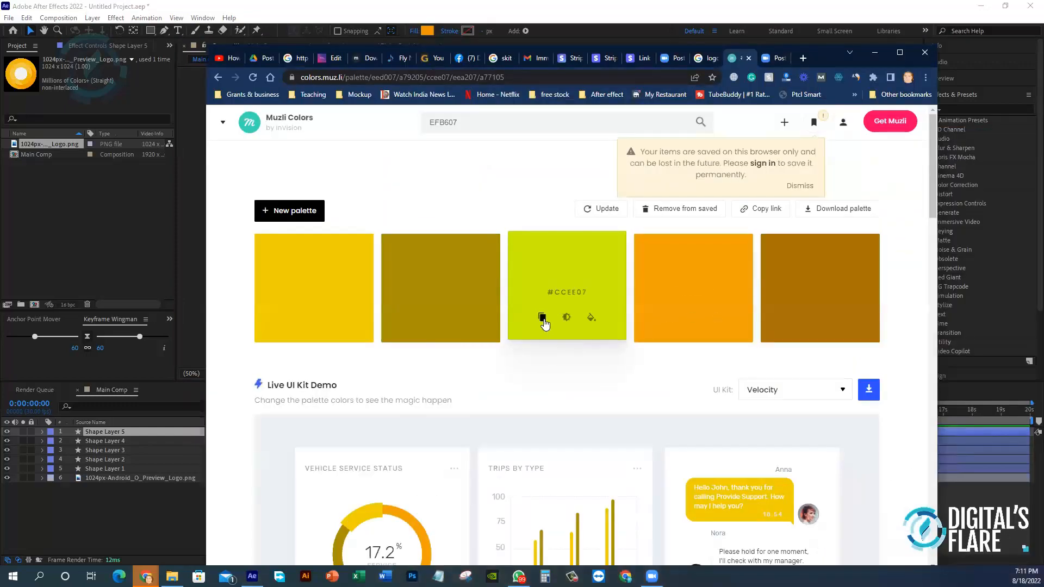
pyautogui.click(185, 178)
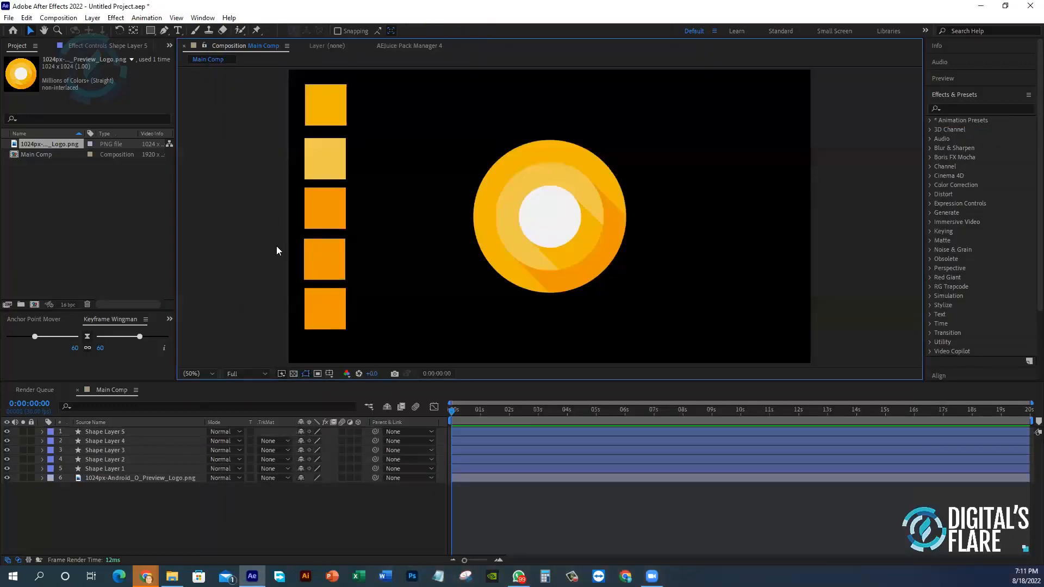
pyautogui.click(334, 255)
pyautogui.click(427, 31)
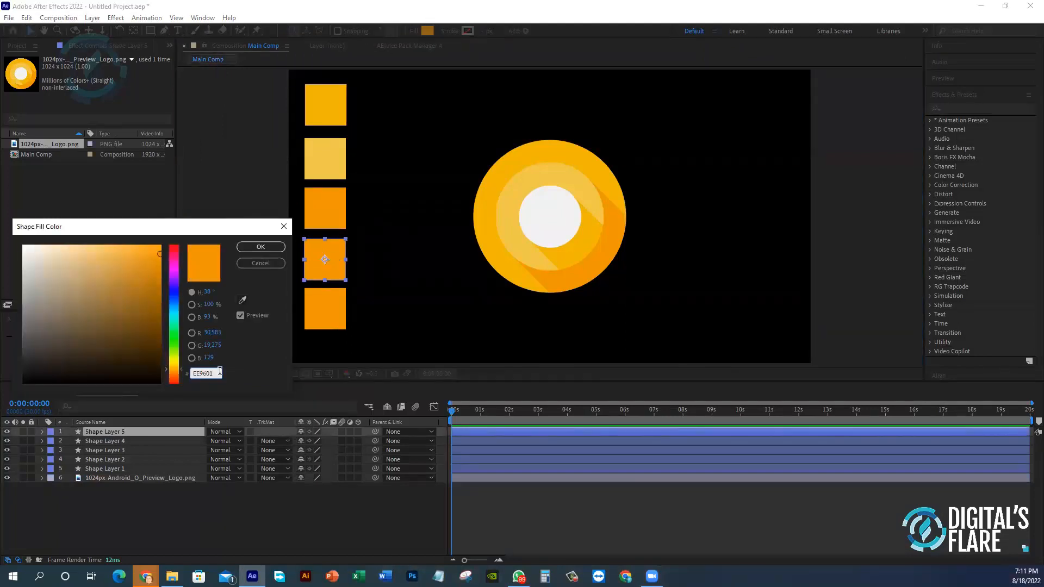
pyautogui.hotkey('ctrl', 'v')
pyautogui.click(273, 249)
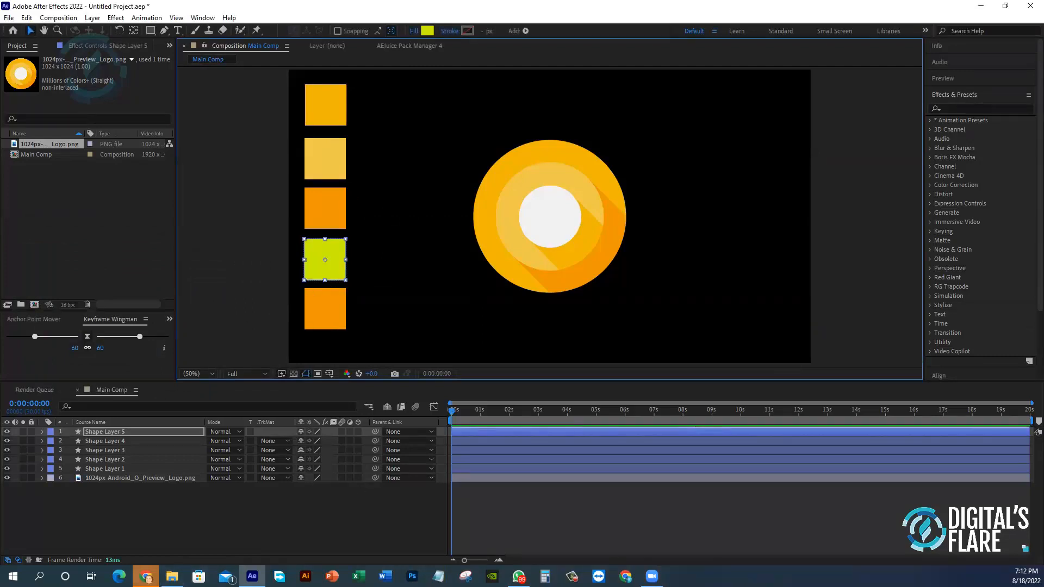
# - Copy the brown colour A77105 from the Muzli palette and apply it as the fifth swatch's fill in After Effects
pyautogui.moveTo(146, 575)
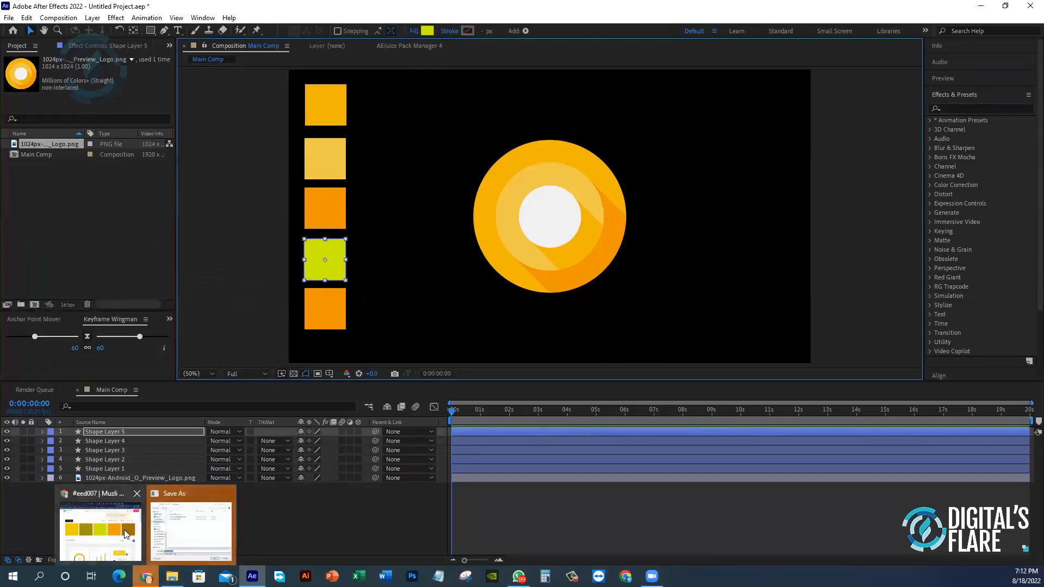
pyautogui.click(98, 522)
pyautogui.moveTo(781, 283)
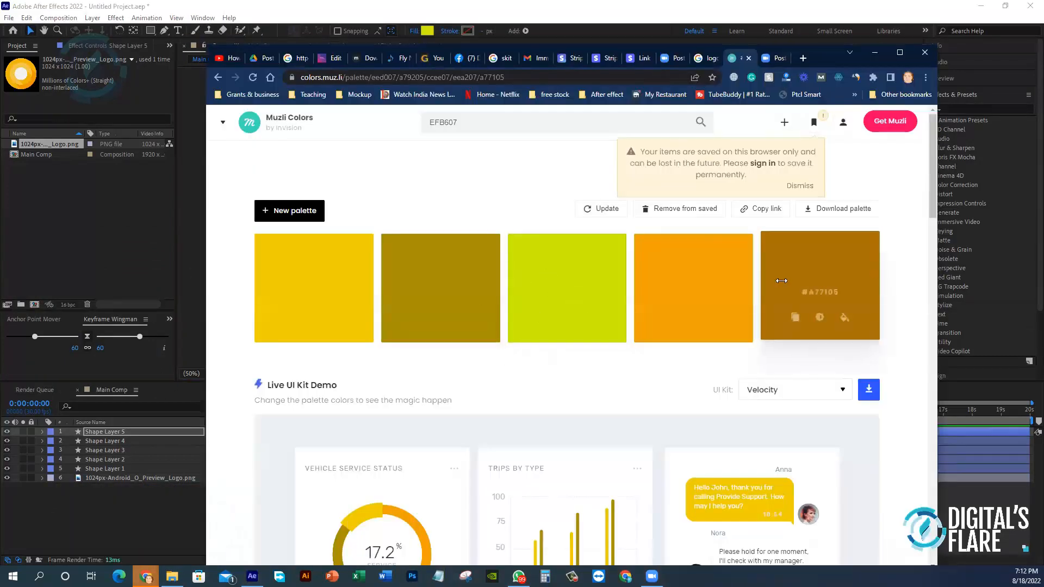
pyautogui.click(794, 319)
pyautogui.click(185, 183)
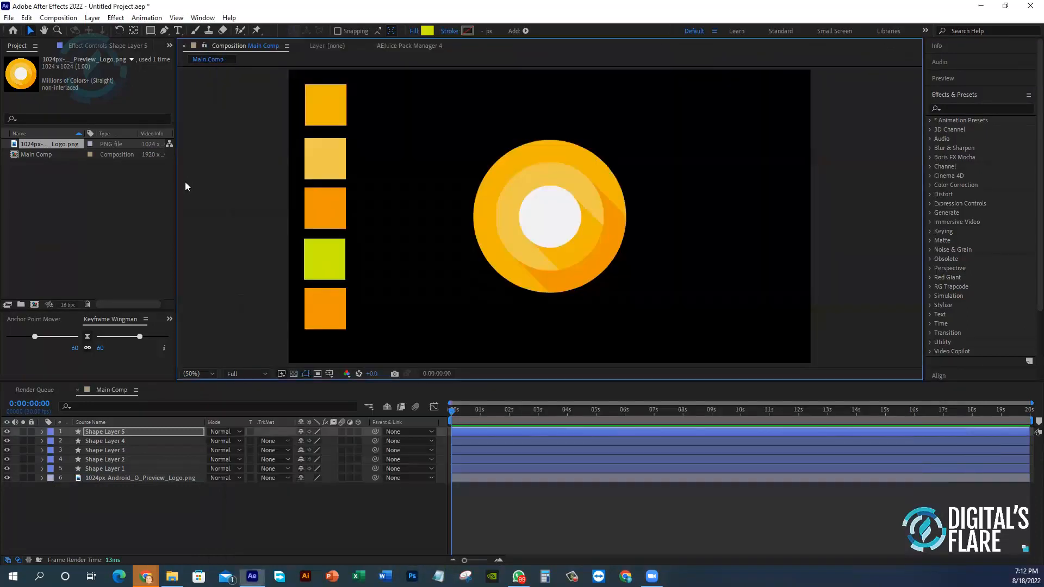
pyautogui.click(327, 303)
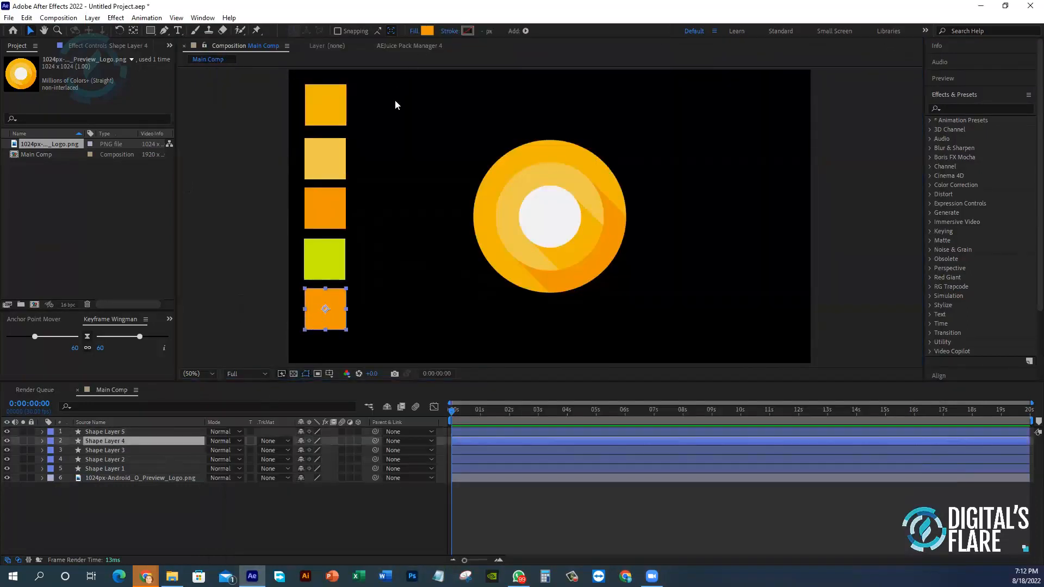
pyautogui.click(424, 31)
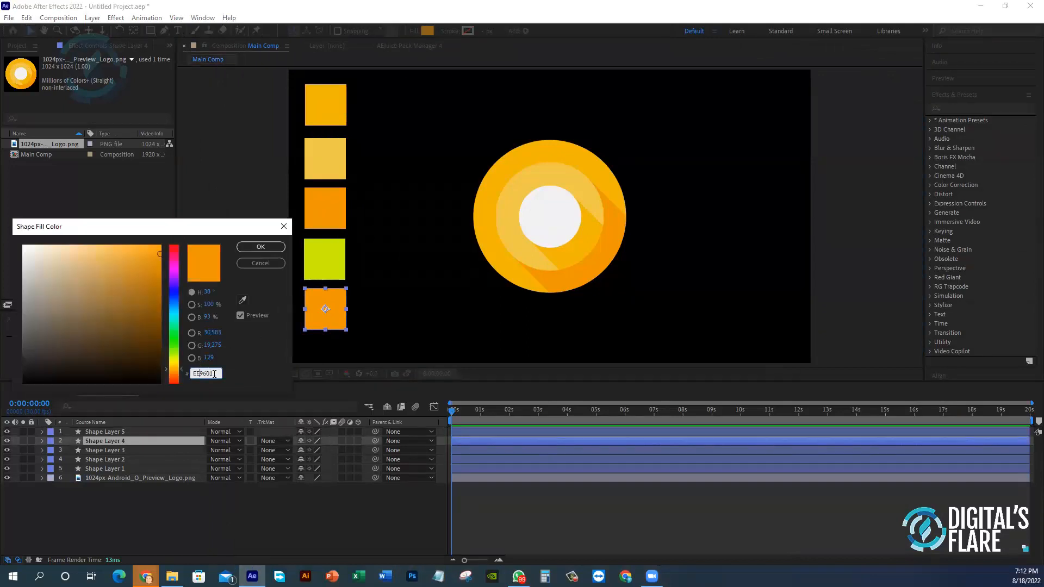
pyautogui.click(156, 290)
pyautogui.click(282, 246)
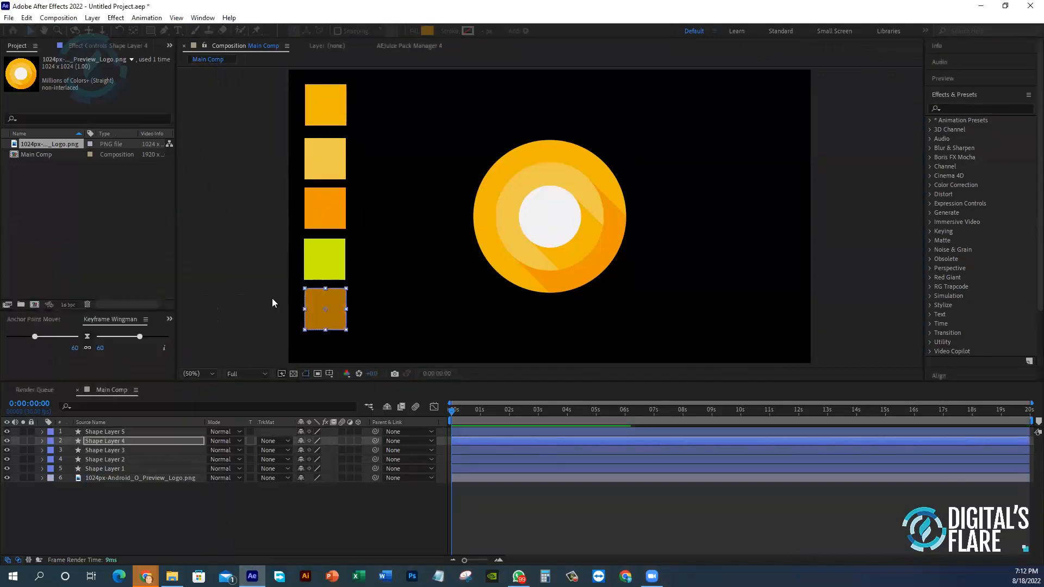
pyautogui.click(270, 303)
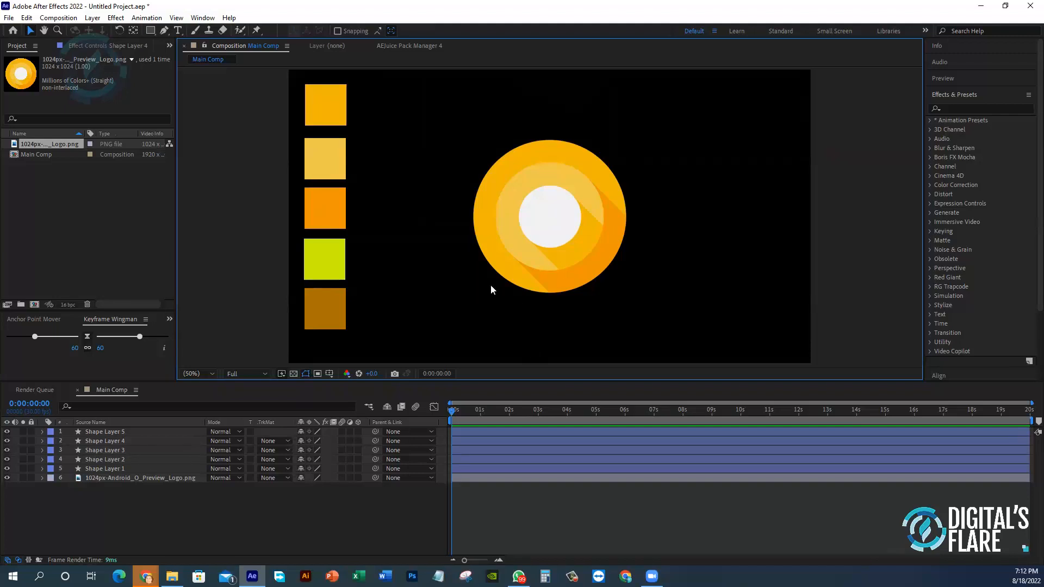
# - Move the light yellow, dark orange, lime and brown swatches up to leave only narrow gaps in the column
pyautogui.moveTo(333, 159); pyautogui.dragTo(329, 150)
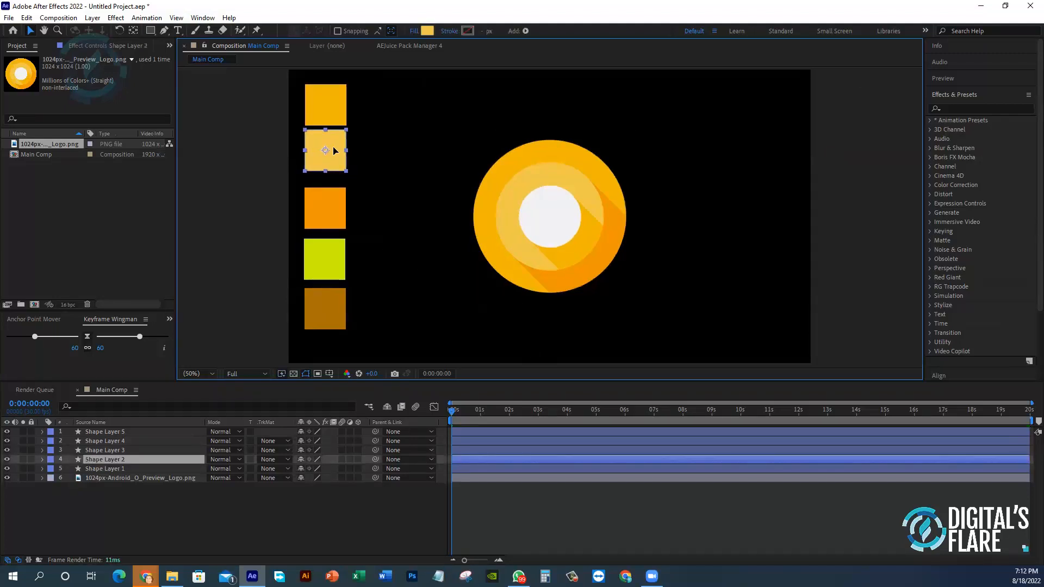
pyautogui.moveTo(329, 204); pyautogui.dragTo(328, 192)
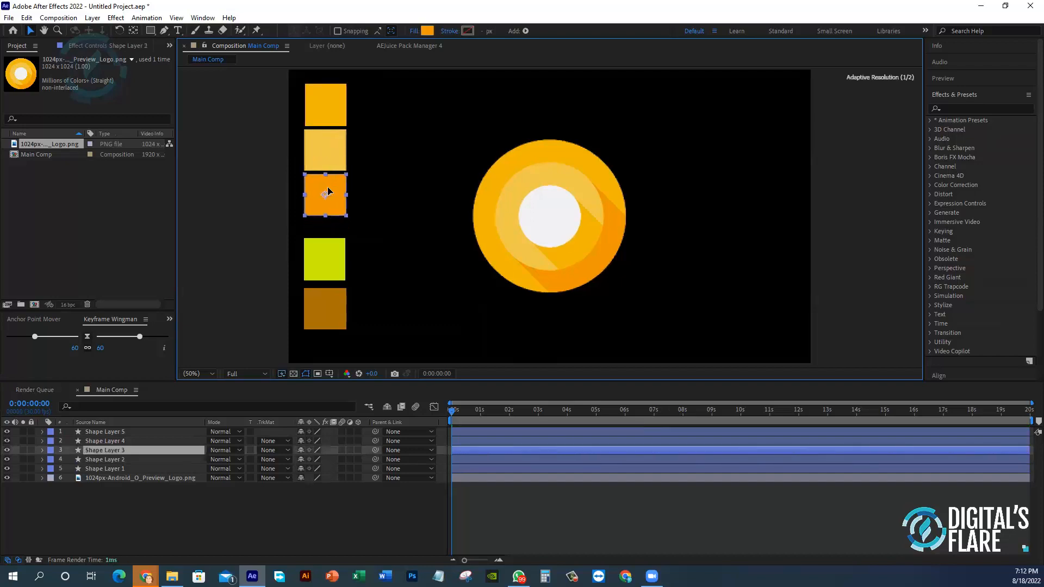
pyautogui.click(334, 244)
pyautogui.moveTo(334, 244); pyautogui.dragTo(330, 235)
pyautogui.moveTo(365, 100); pyautogui.dragTo(328, 289)
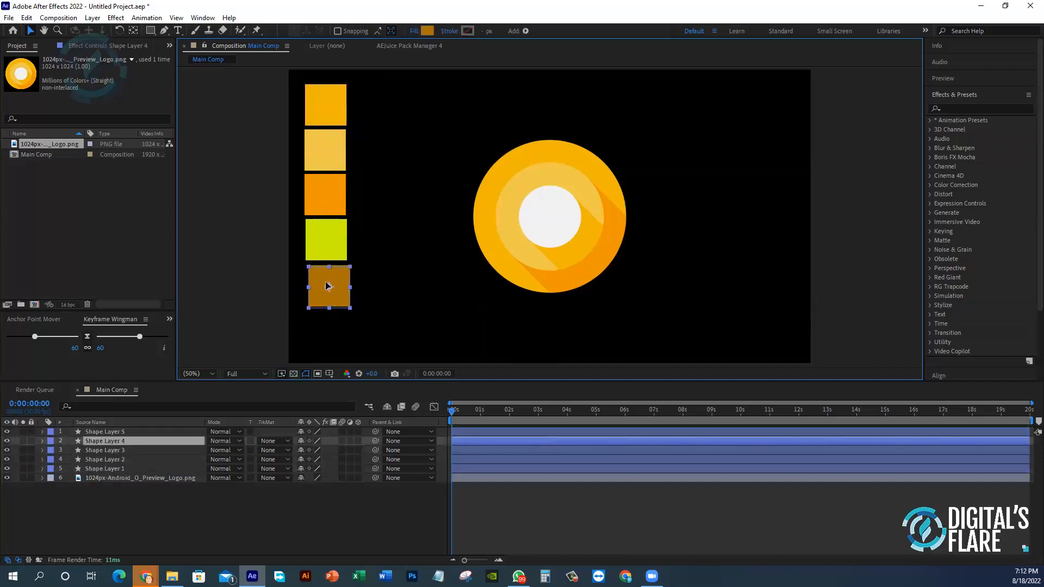
# - Select all five swatches, distribute them evenly by their vertical centres and align them on their horizontal centres
pyautogui.moveTo(366, 82); pyautogui.dragTo(296, 326)
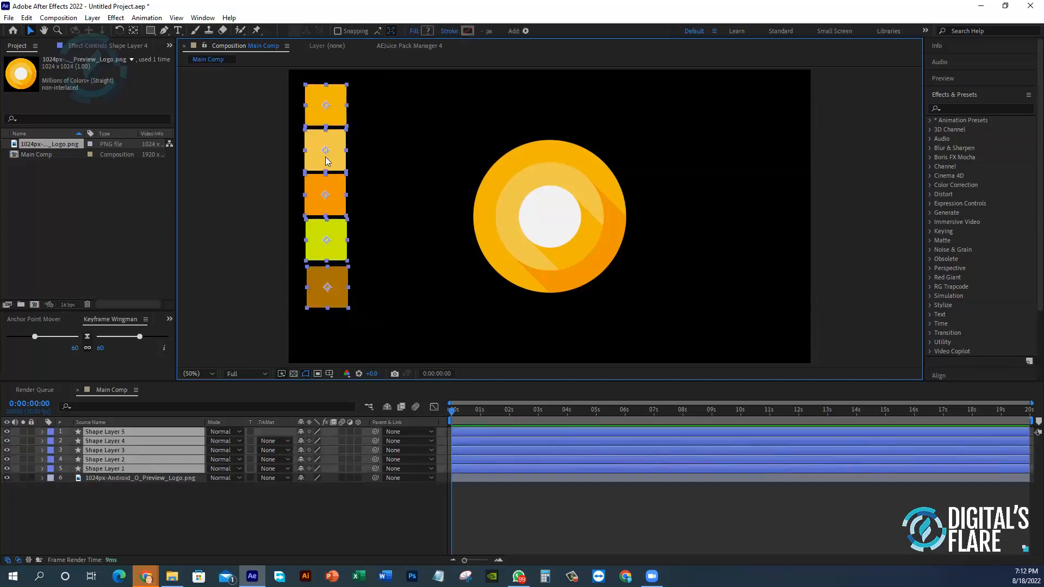
pyautogui.click(958, 98)
pyautogui.click(957, 110)
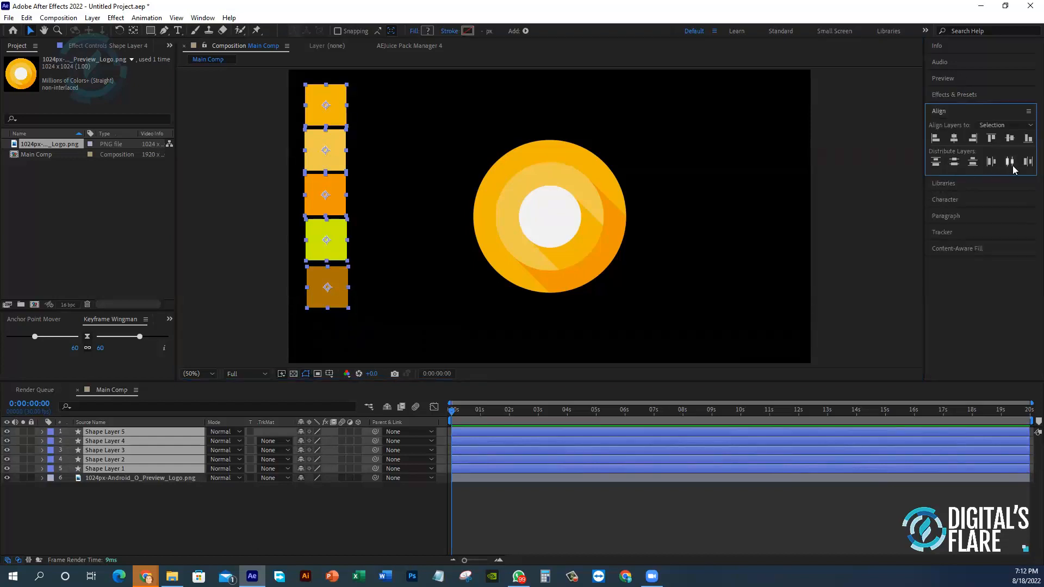
pyautogui.click(954, 161)
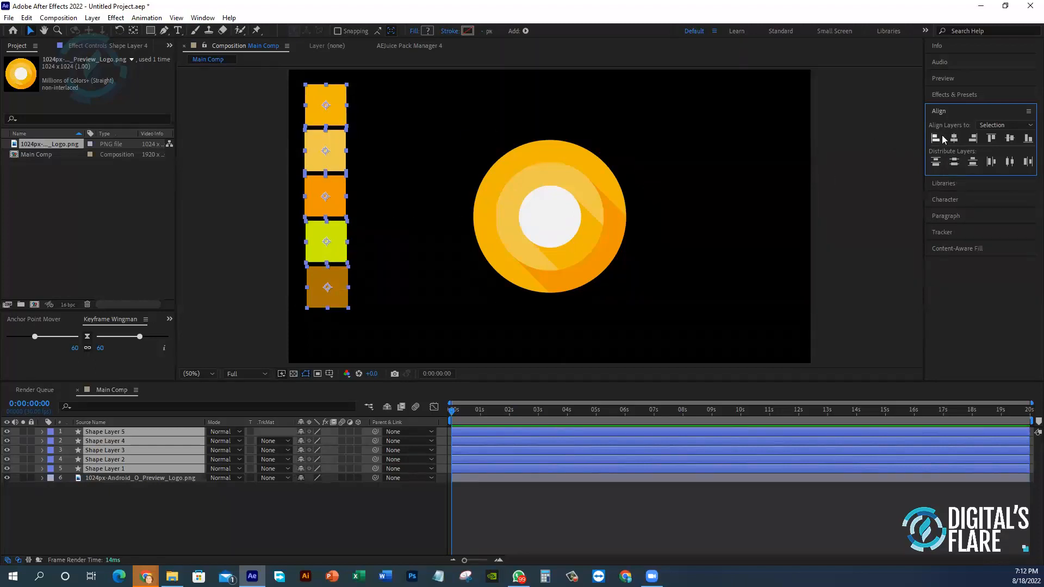
pyautogui.click(954, 138)
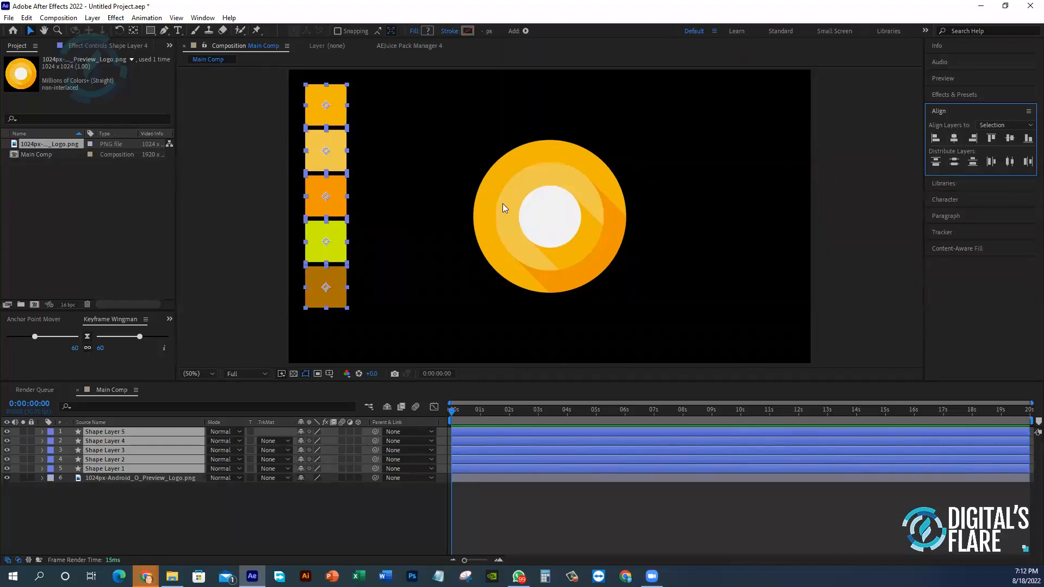
pyautogui.click(371, 299)
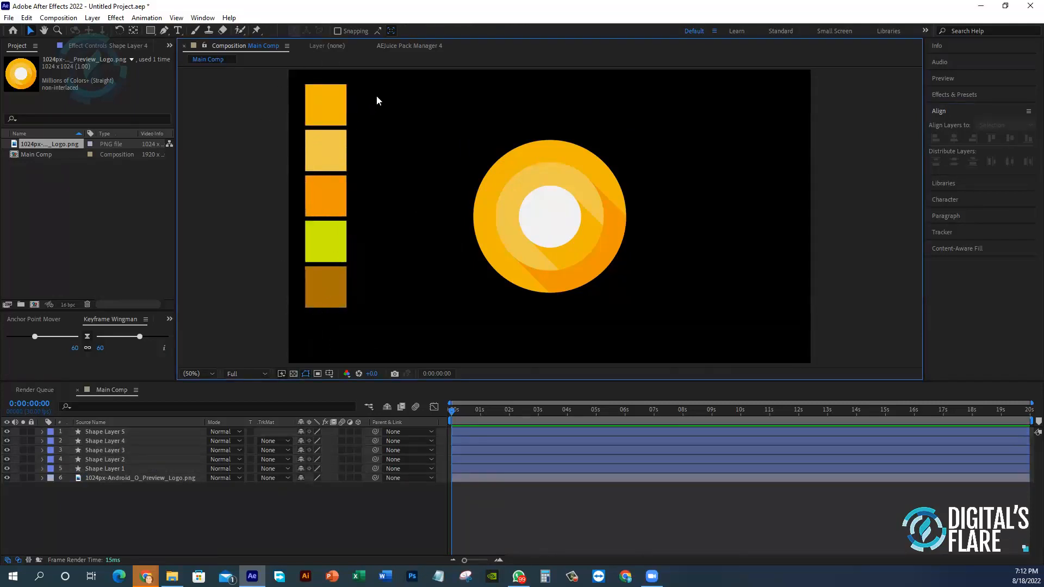
# - Pre-compose the five swatch layers into a composition named Color Pattlel, moving all attributes into it
pyautogui.moveTo(377, 96); pyautogui.dragTo(293, 319)
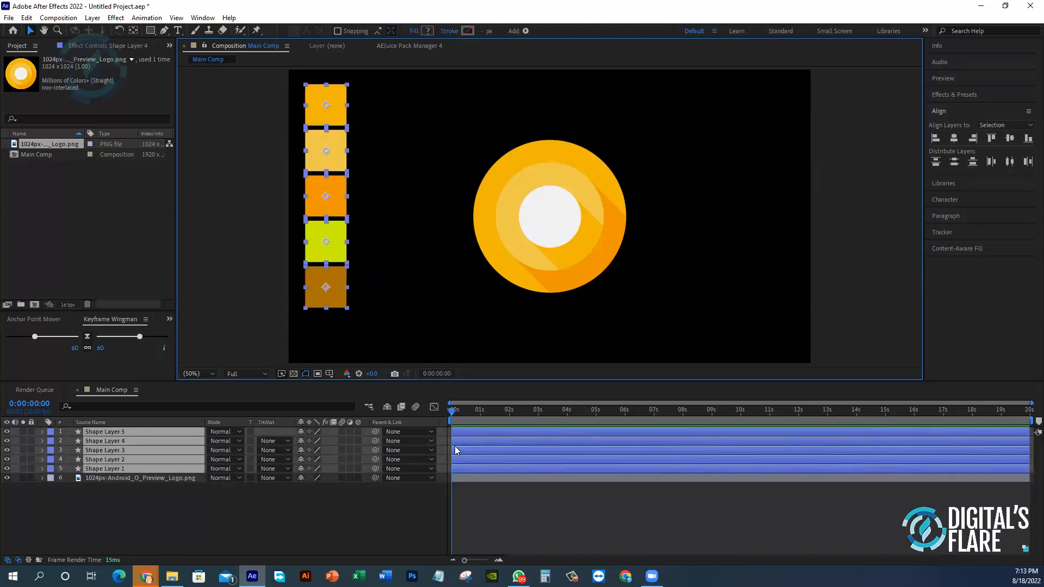
pyautogui.hotkey('ctrl', 'shift', 'c')
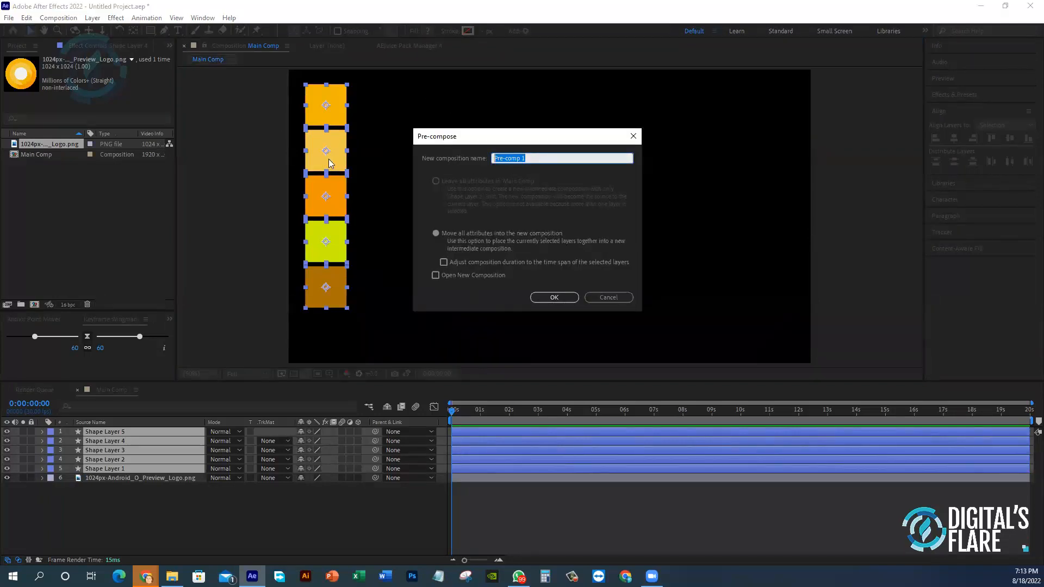
pyautogui.write('Color Pa')
pyautogui.press('BackSpace')
pyautogui.write('ttle')
pyautogui.press('BackSpace')
pyautogui.press('Return')
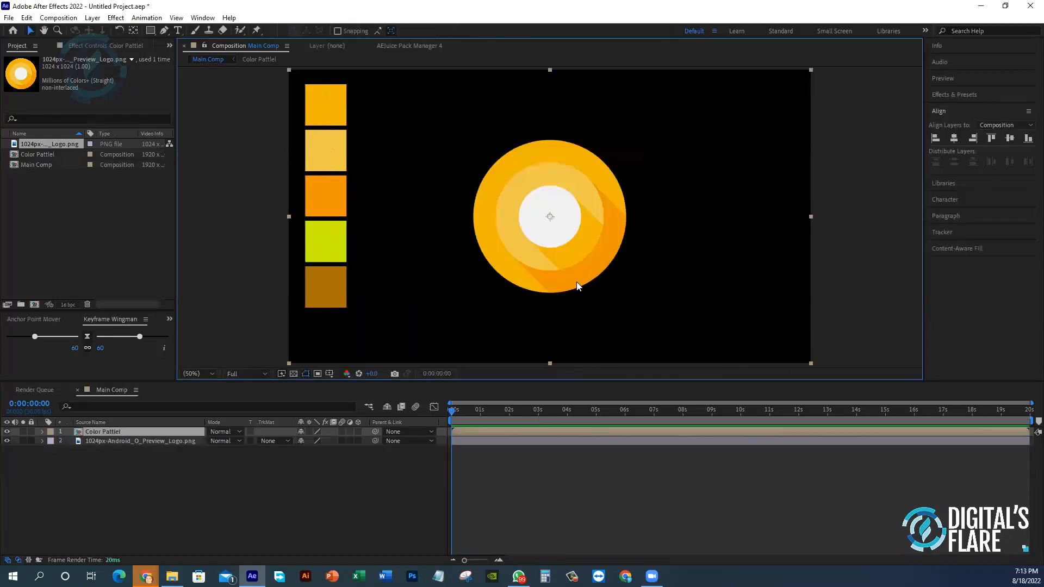
# - Hide the Color Pattlel layer and show it again to compare the composition with and without the swatches
pyautogui.click(165, 493)
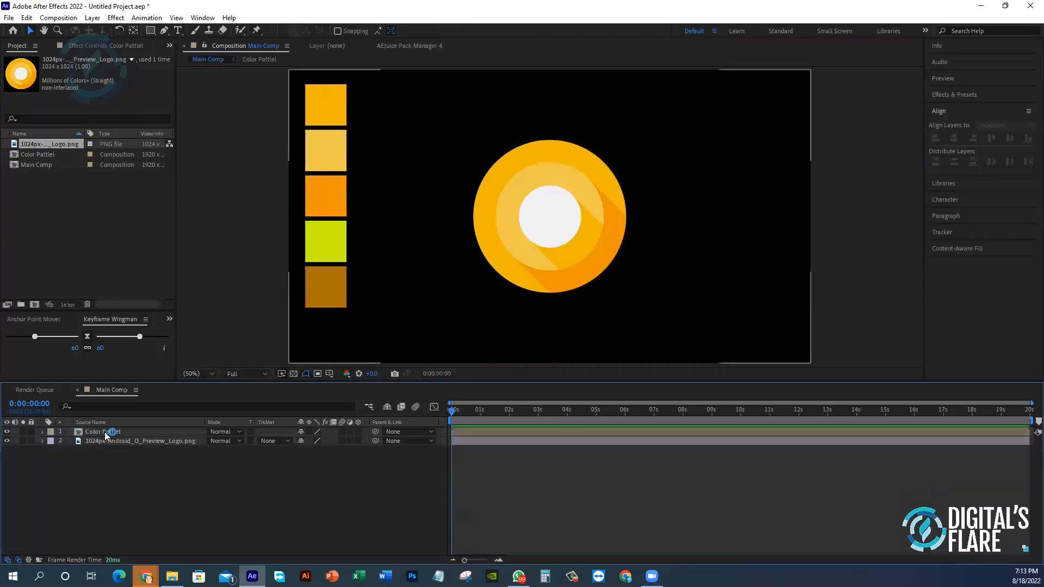
pyautogui.click(7, 431)
pyautogui.click(8, 431)
pyautogui.click(7, 431)
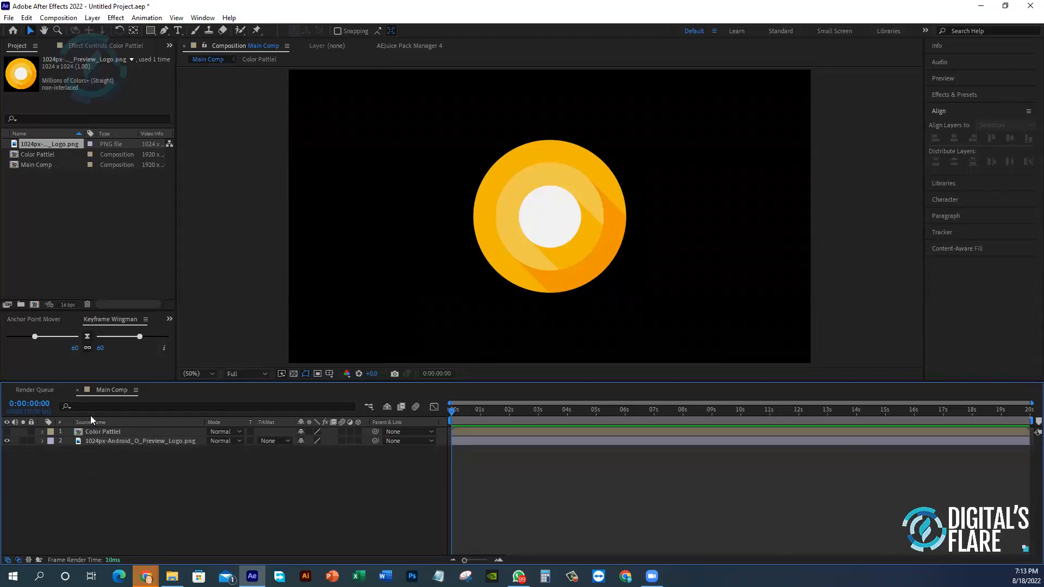
pyautogui.click(125, 431)
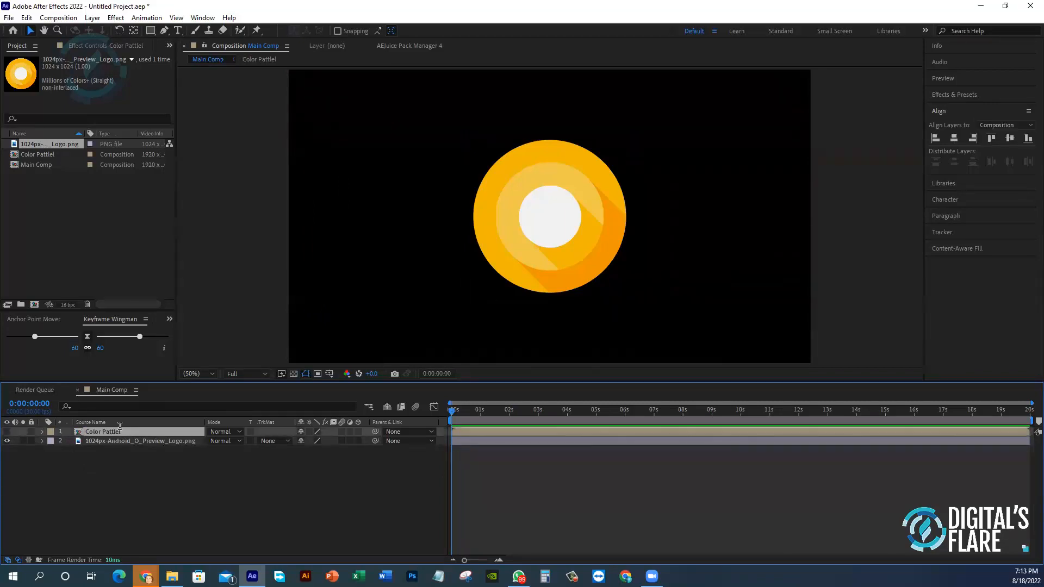
pyautogui.click(7, 432)
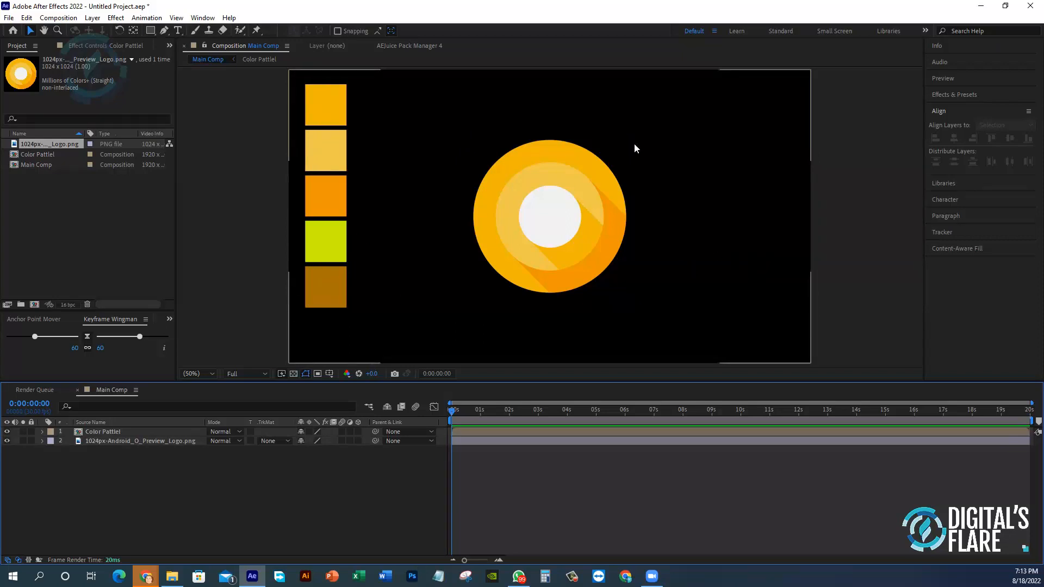
# - Move the Color Pattlel layer below the logo layer in the layer stack
pyautogui.click(594, 162)
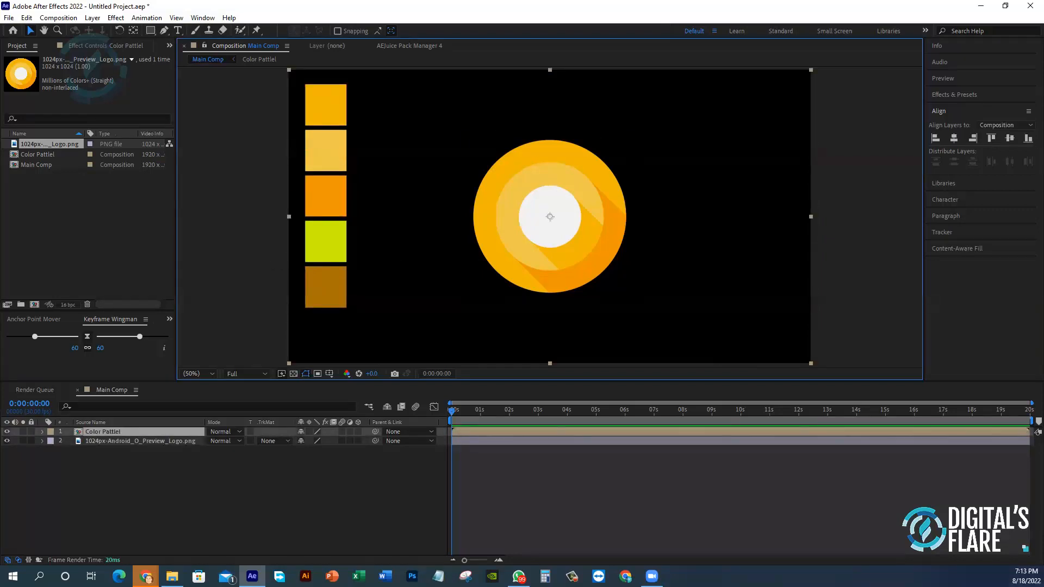
pyautogui.hotkey('ctrl', 'y')
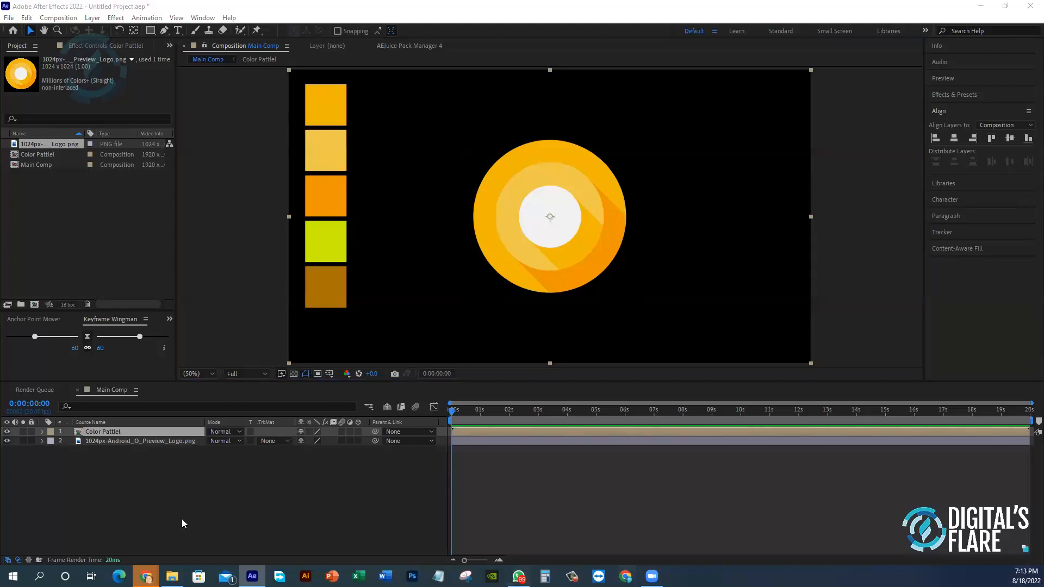
pyautogui.click(105, 487)
pyautogui.click(98, 433)
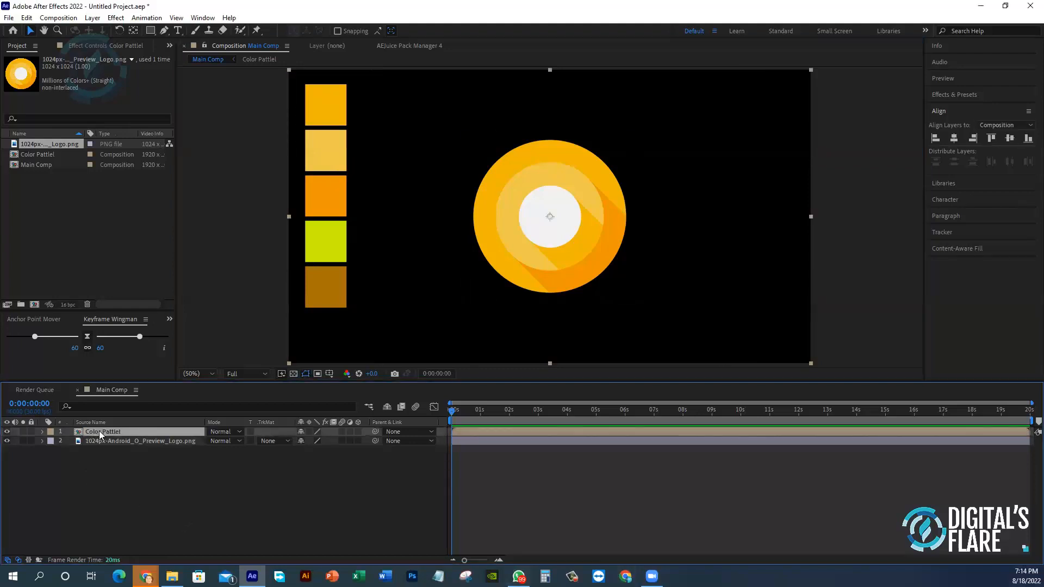
pyautogui.moveTo(99, 433); pyautogui.dragTo(92, 466)
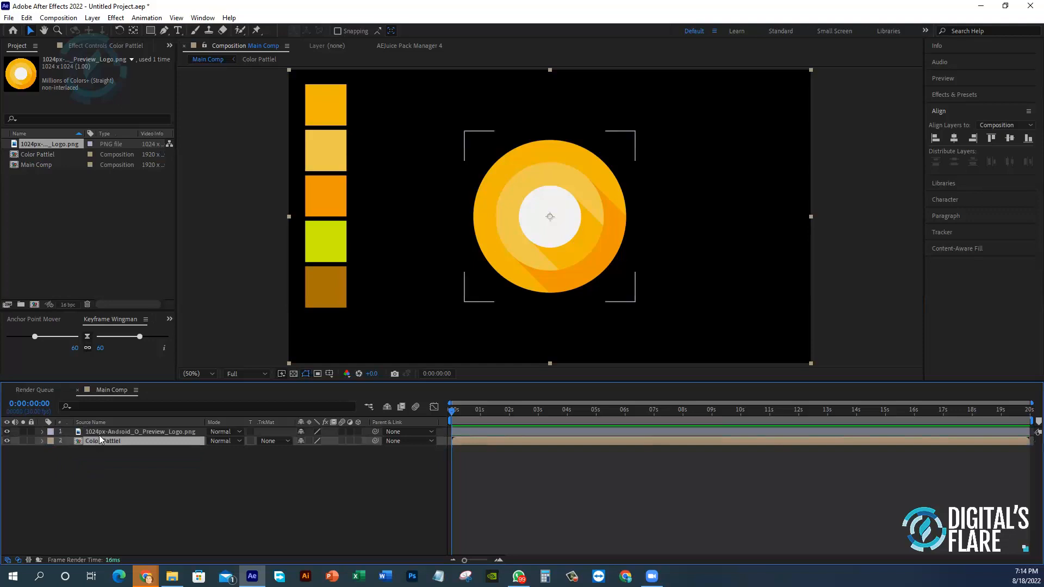
pyautogui.click(463, 271)
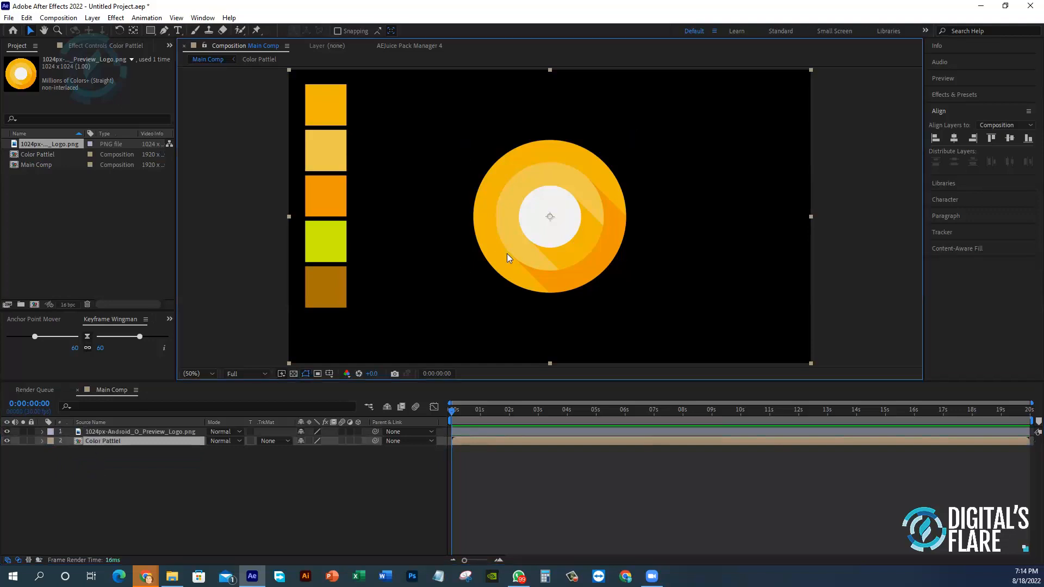
pyautogui.moveTo(507, 254); pyautogui.dragTo(483, 220)
pyautogui.hotkey('ctrl', 'z')
pyautogui.click(249, 286)
pyautogui.click(564, 214)
pyautogui.click(338, 216)
# - Try a width of 200 px for the Main Comp in its composition settings and undo the change
pyautogui.hotkey('ctrl', 'k')
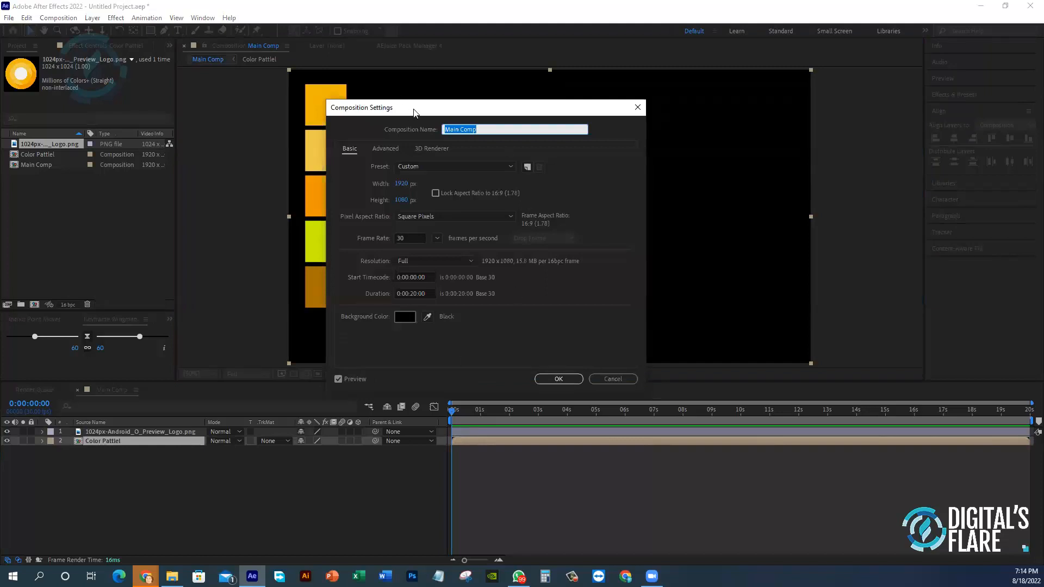
pyautogui.moveTo(413, 108); pyautogui.dragTo(622, 105)
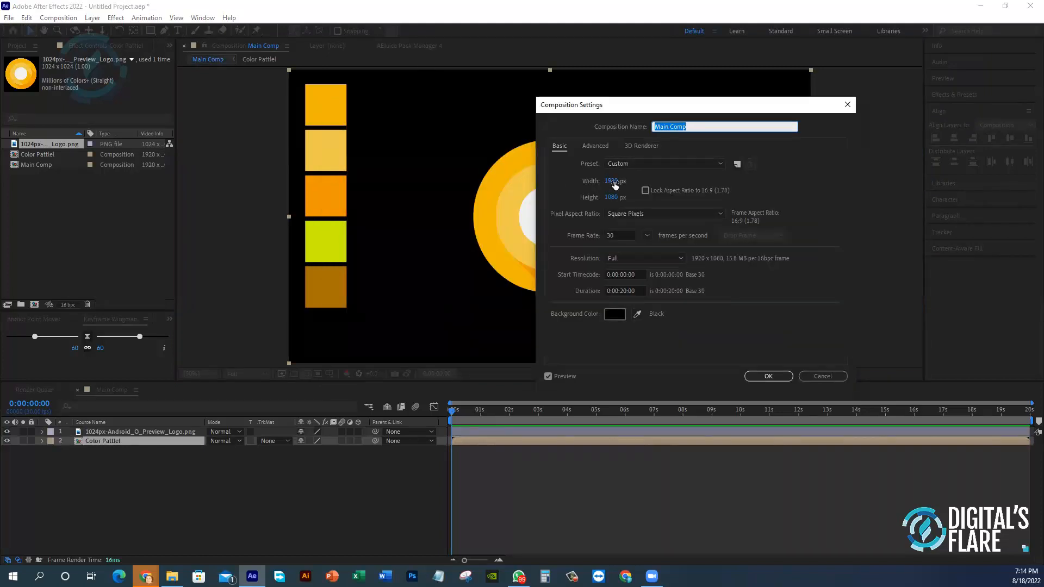
pyautogui.moveTo(615, 184); pyautogui.dragTo(568, 187)
pyautogui.click(613, 181)
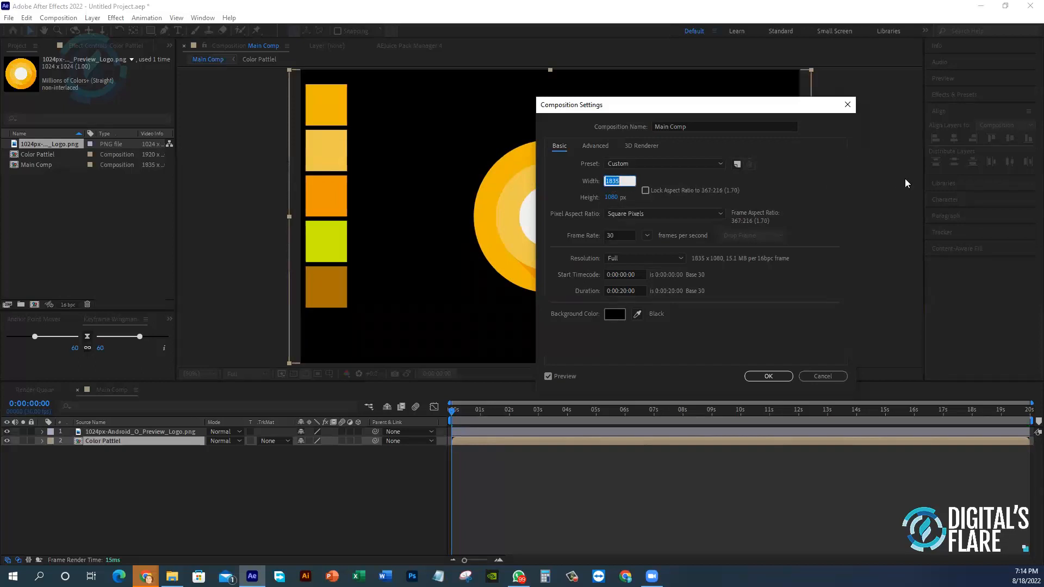
pyautogui.write('200')
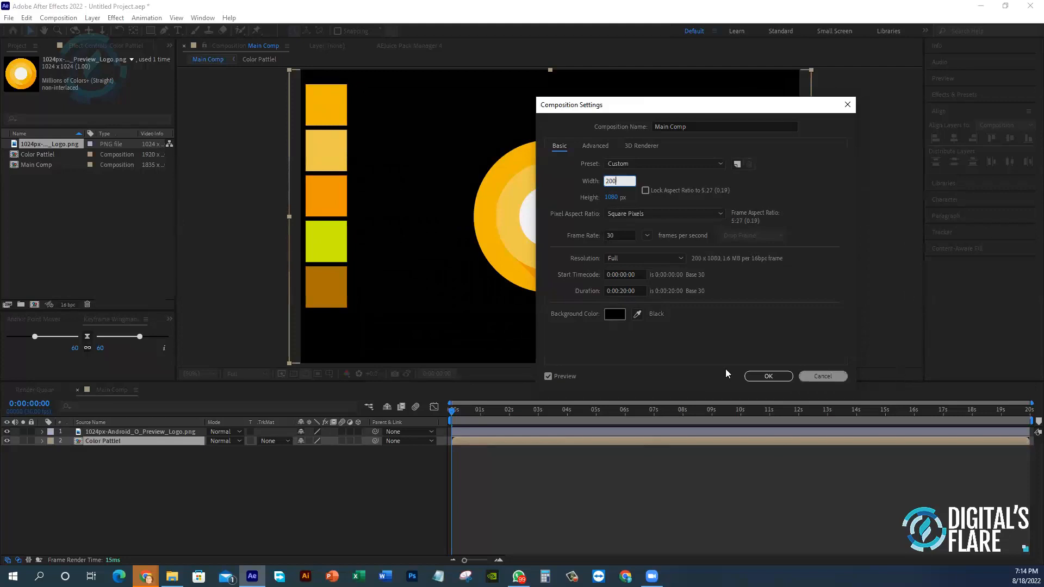
pyautogui.click(777, 363)
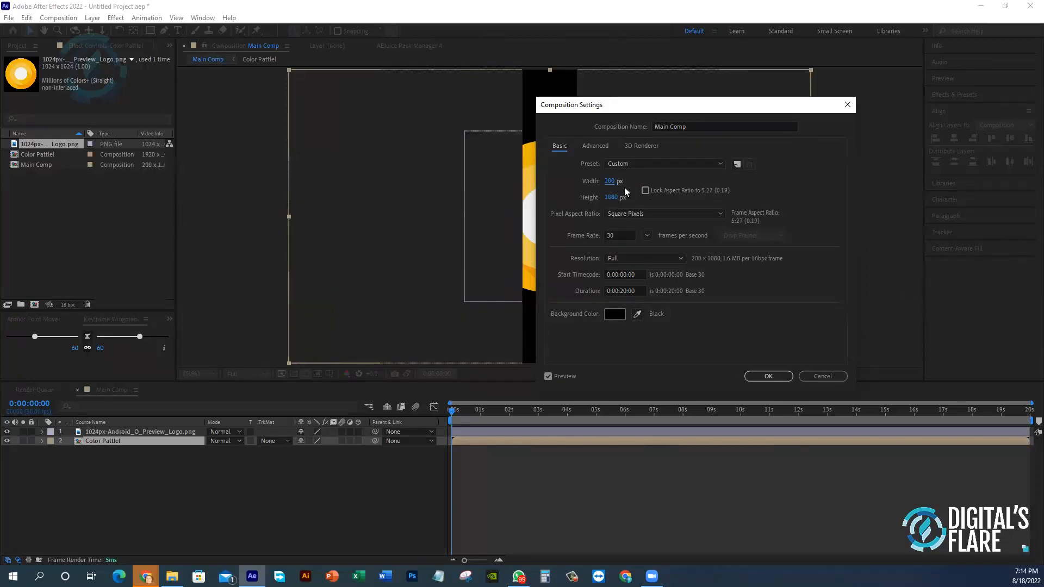
pyautogui.click(780, 376)
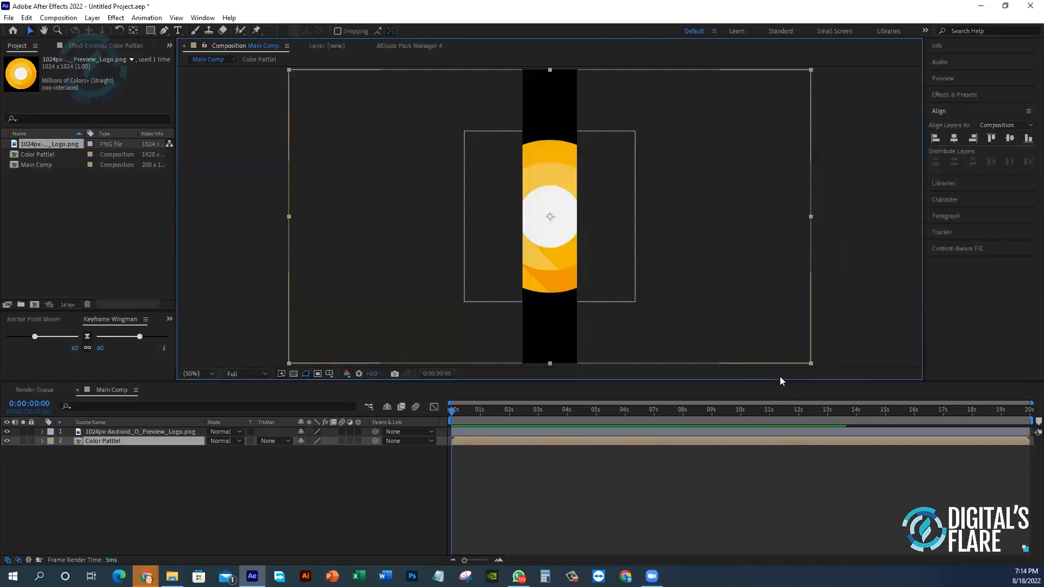
pyautogui.hotkey('ctrl', 'z')
# - Open the Color Pattlel composition and set its width to 100 px
pyautogui.click(325, 501)
pyautogui.doubleClick(98, 442)
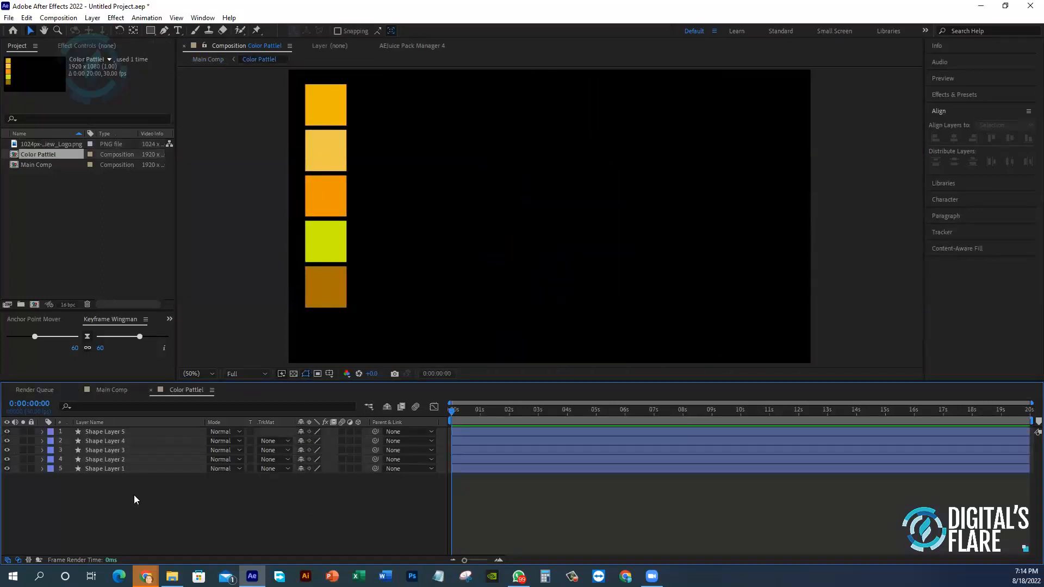
pyautogui.hotkey('ctrl', 'k')
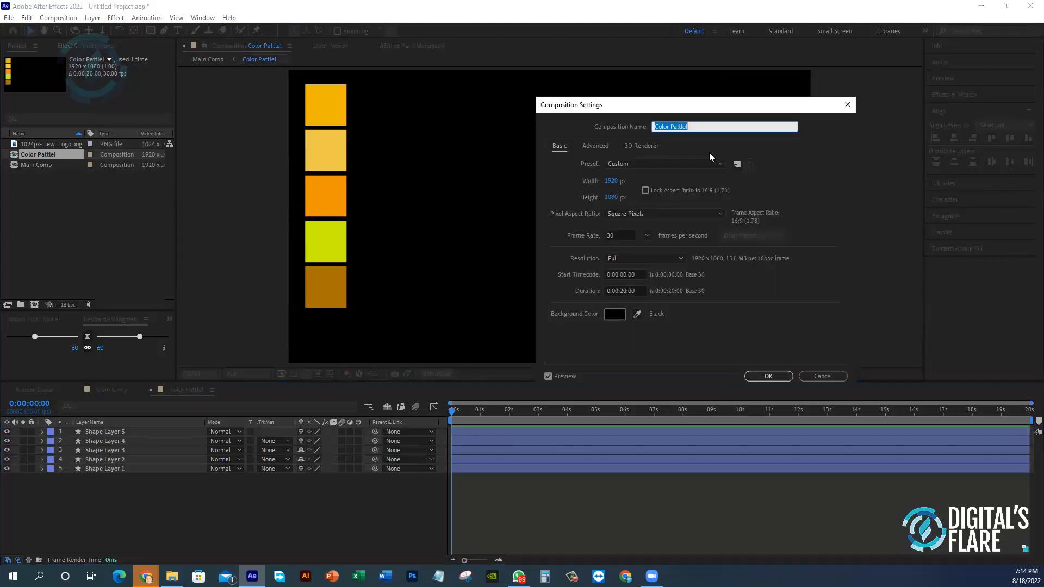
pyautogui.moveTo(615, 187); pyautogui.dragTo(430, 202)
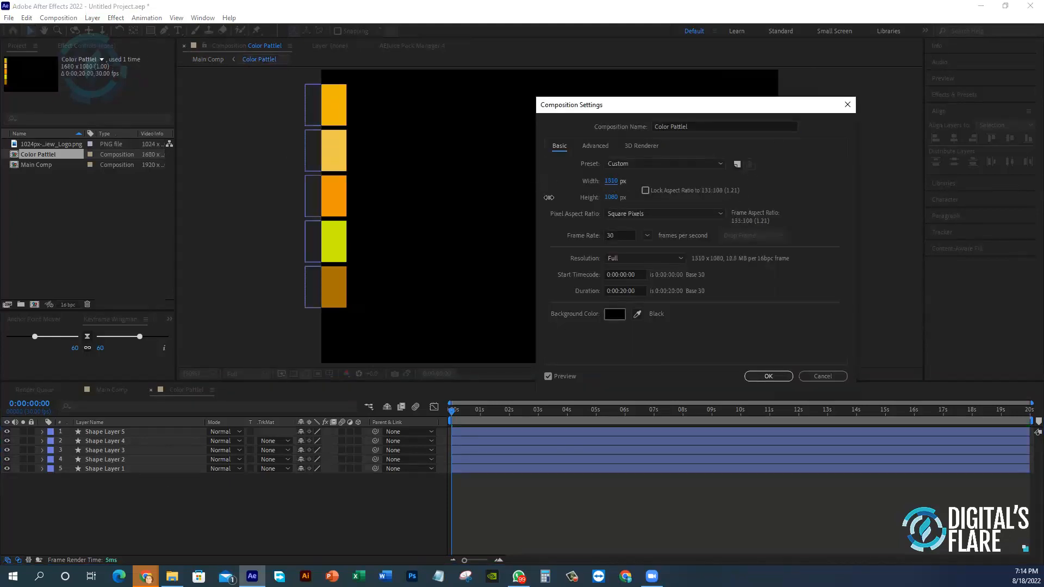
pyautogui.moveTo(612, 182); pyautogui.dragTo(570, 184)
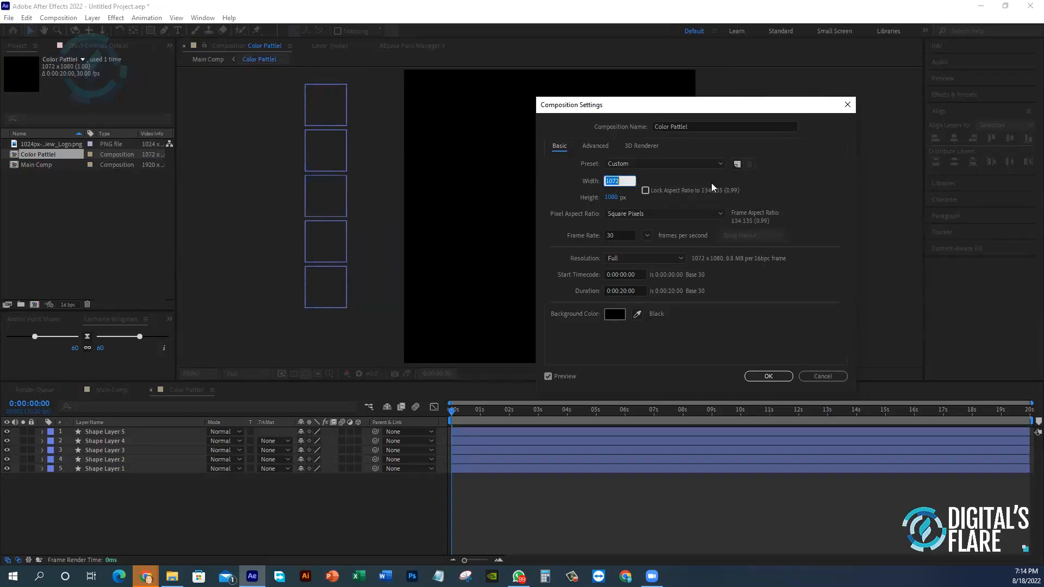
pyautogui.write('100')
pyautogui.click(786, 377)
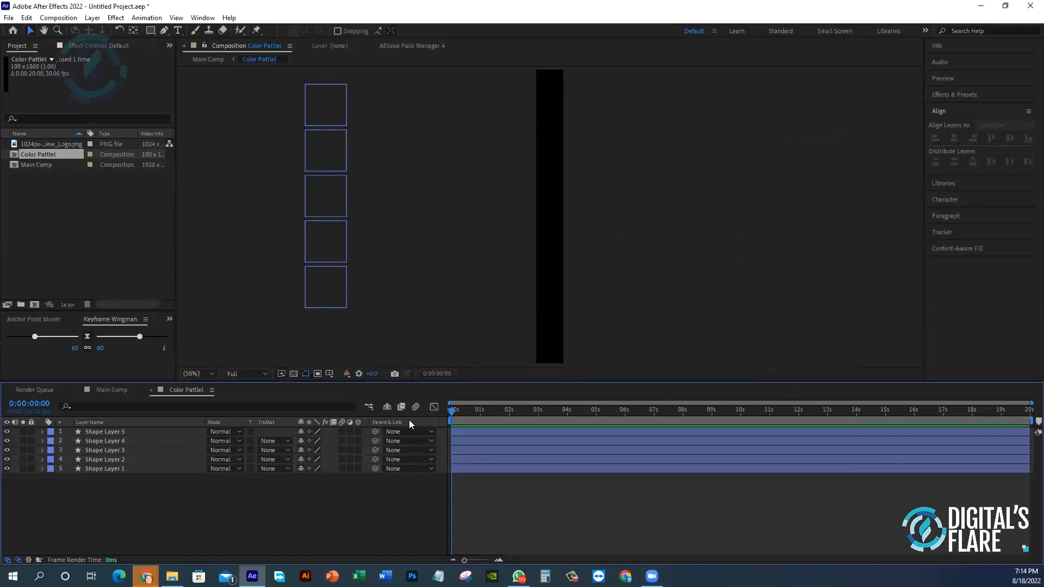
# - Widen the Color Pattlel composition to 150 px in its composition settings
pyautogui.hotkey('ctrl', 'k')
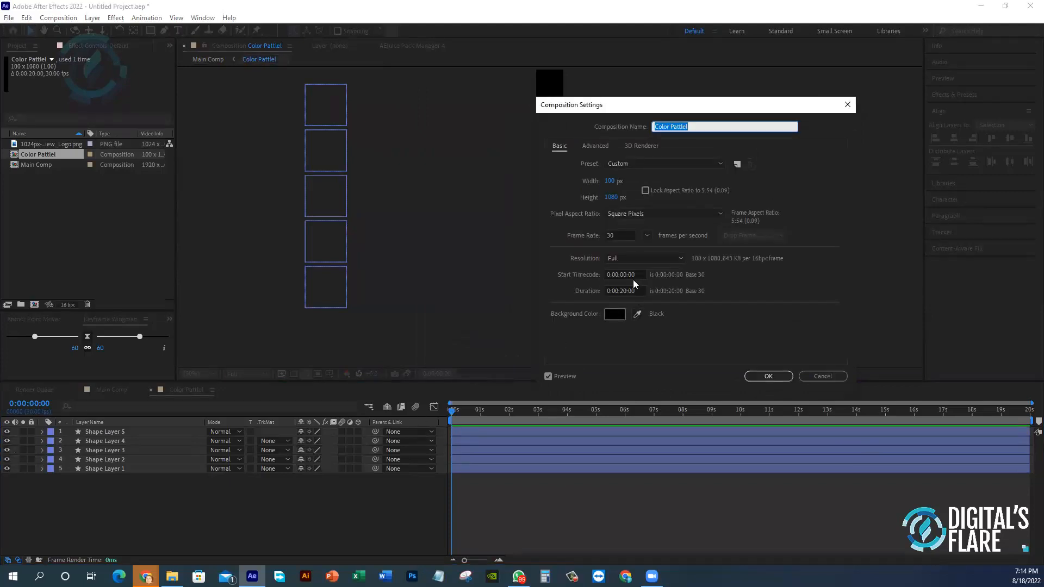
pyautogui.click(610, 180)
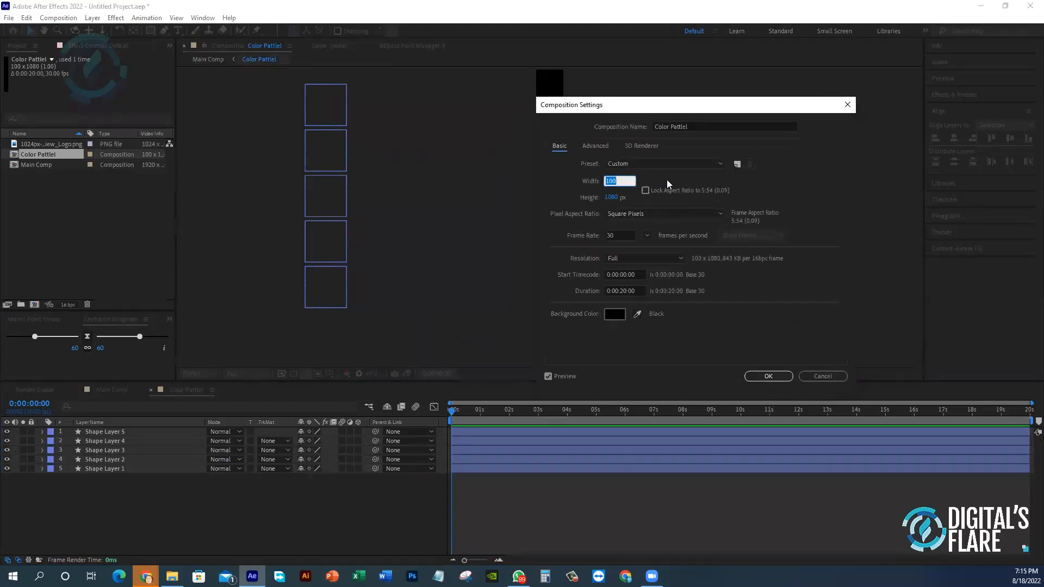
pyautogui.write('150')
pyautogui.press('Return')
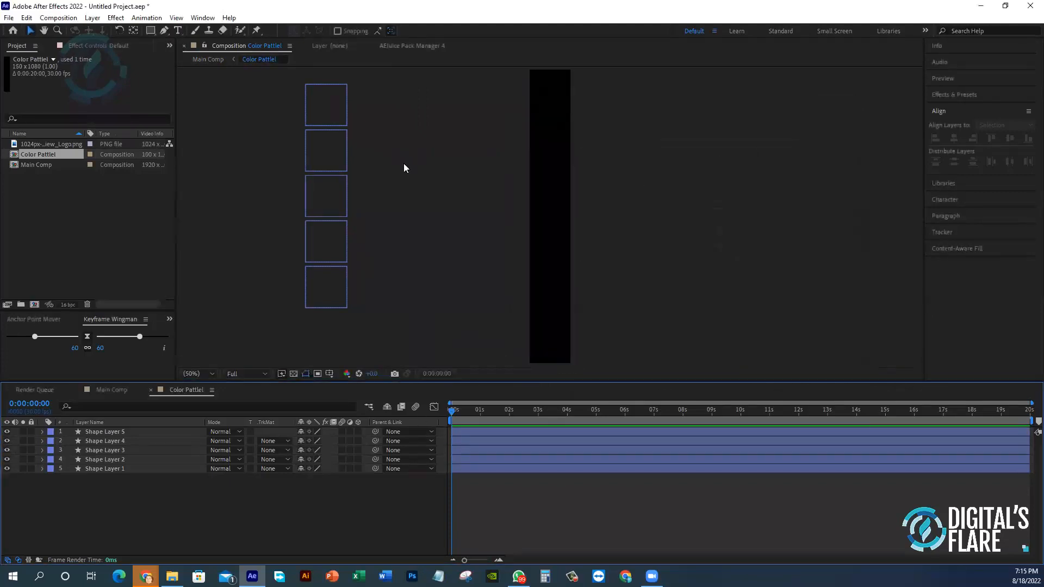
# - Select all five swatches and move them together into the narrow frame of the Color Pattlel composition
pyautogui.moveTo(271, 83); pyautogui.dragTo(388, 342)
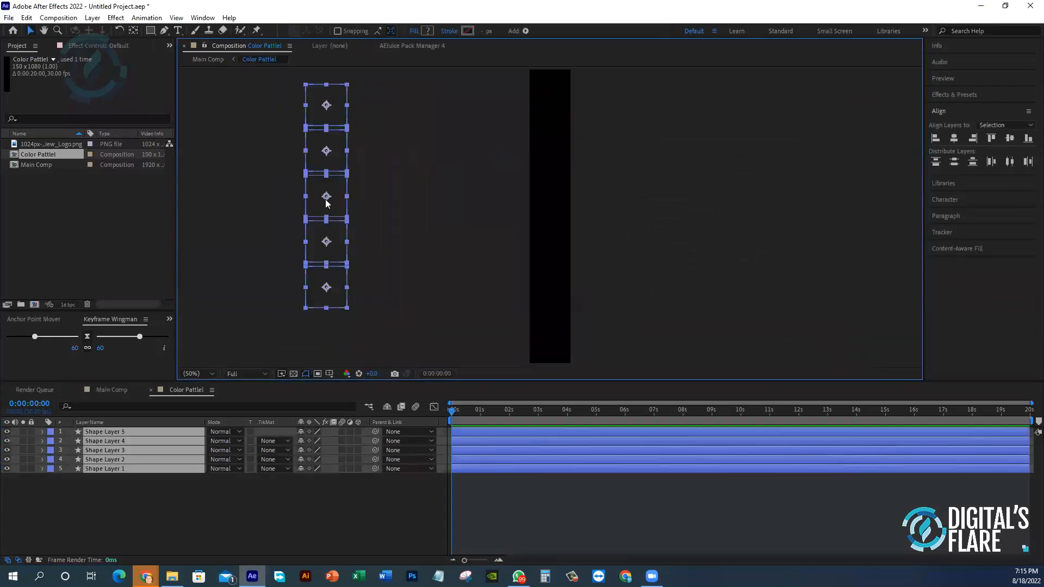
pyautogui.moveTo(326, 202); pyautogui.dragTo(552, 213)
pyautogui.click(620, 297)
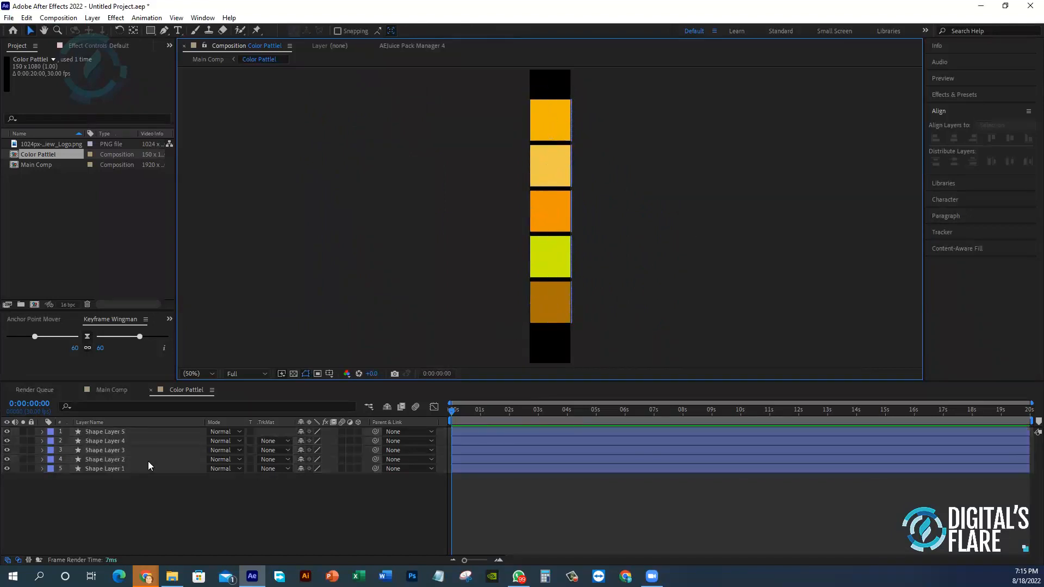
# - Return to the Main Comp and move the Color Pattlel layer from behind the logo to the composition's left side
pyautogui.click(112, 390)
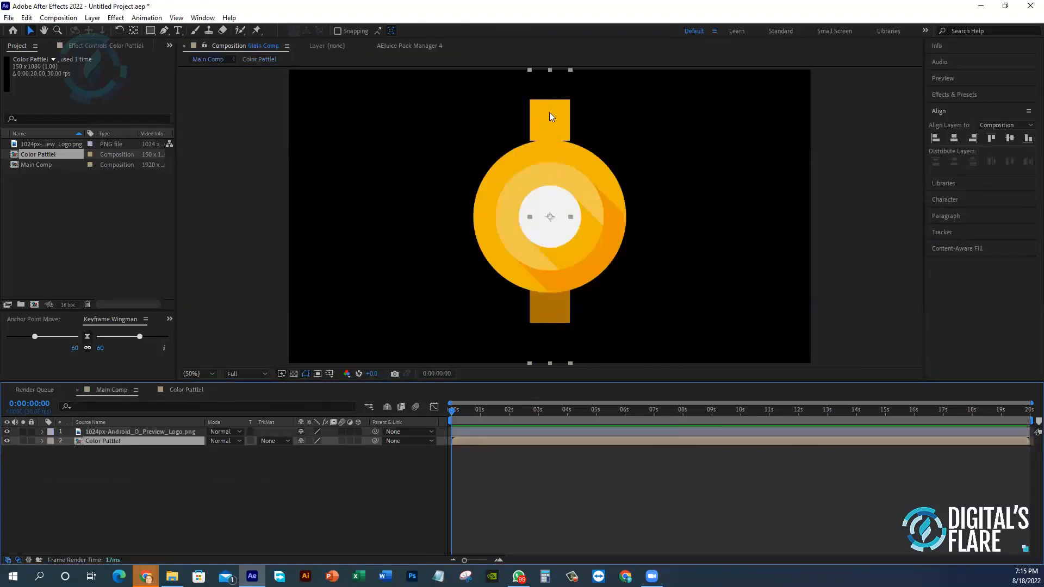
pyautogui.moveTo(549, 112); pyautogui.dragTo(320, 116)
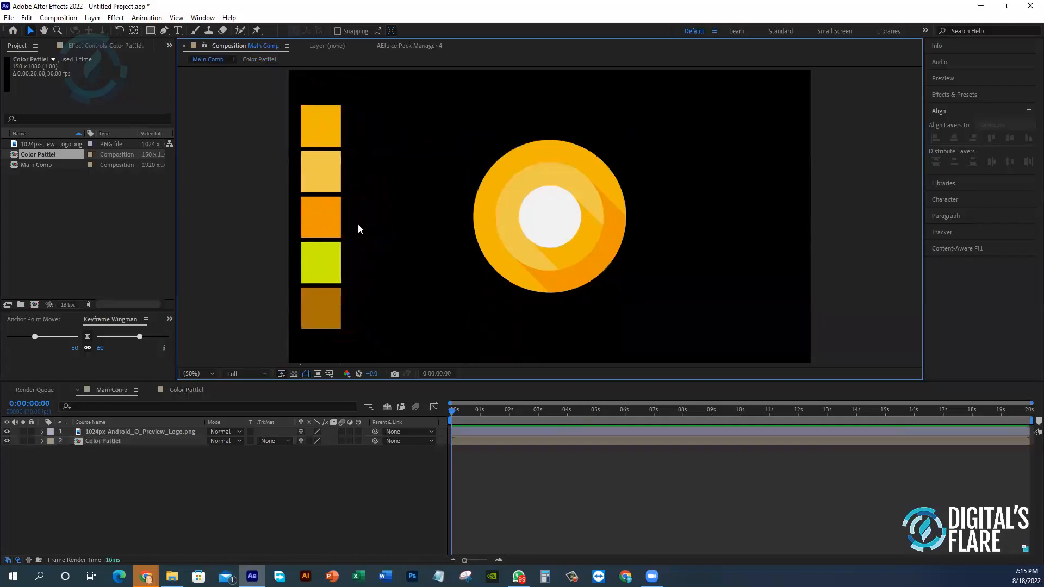
pyautogui.click(584, 197)
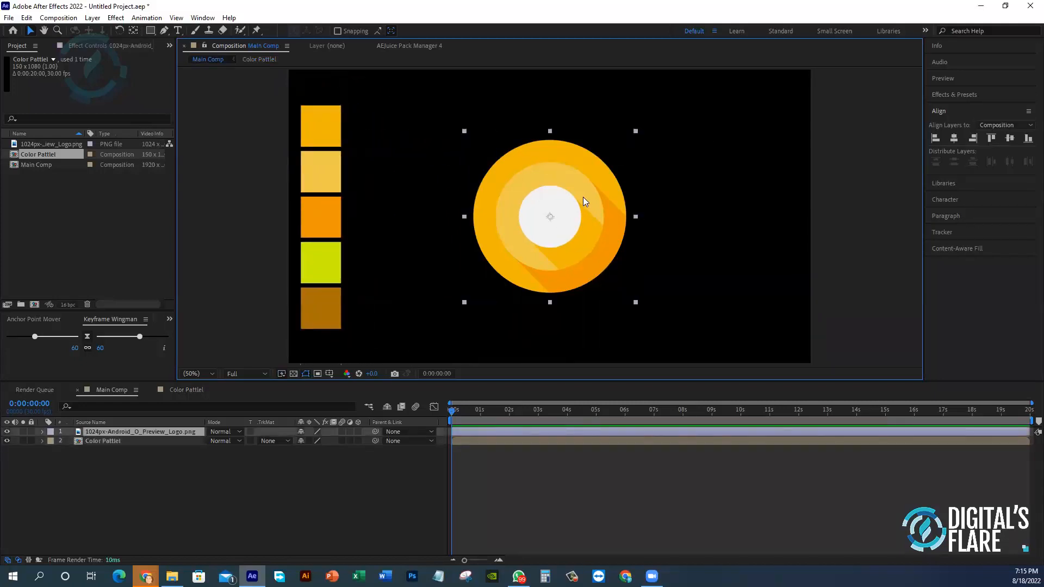
pyautogui.click(332, 218)
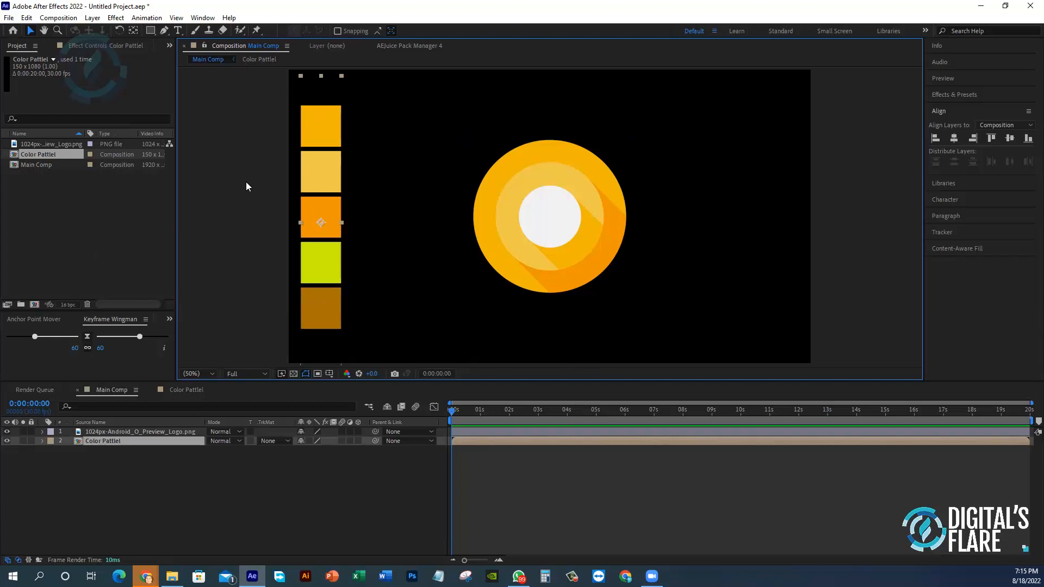
pyautogui.click(430, 309)
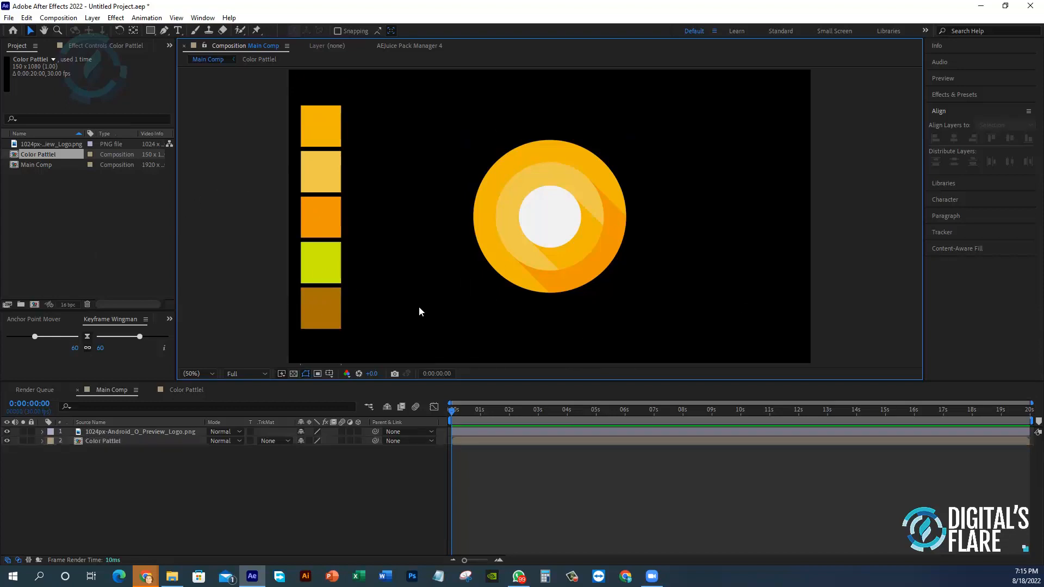
# - Nudge the Color Pattlel layer closer to the composition's left edge and centre it vertically in the composition
pyautogui.moveTo(318, 198)
pyautogui.mouseDown()
pyautogui.moveTo(305, 202)
pyautogui.moveTo(312, 197)
pyautogui.mouseUp()
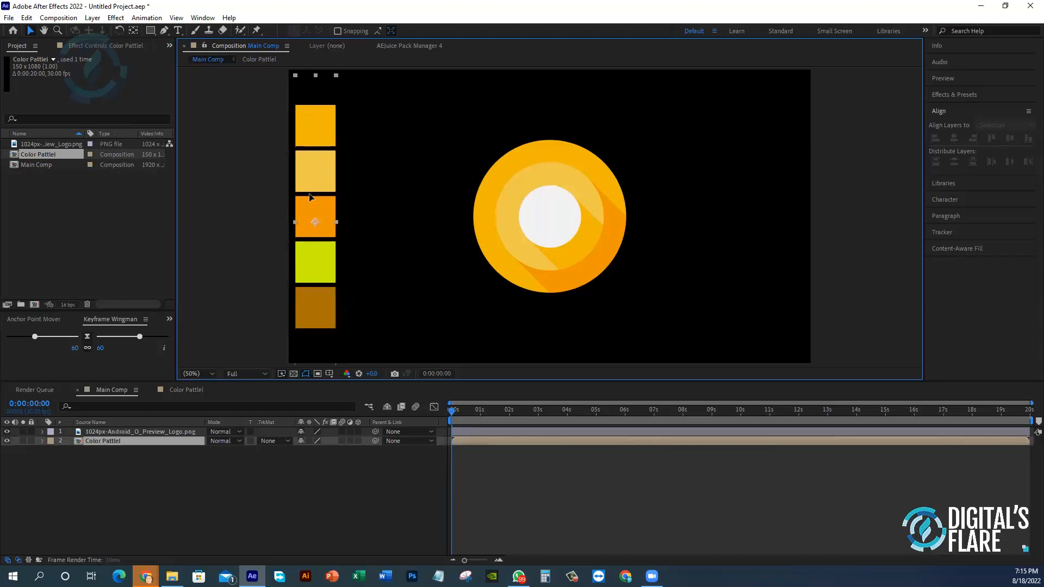
pyautogui.click(1009, 140)
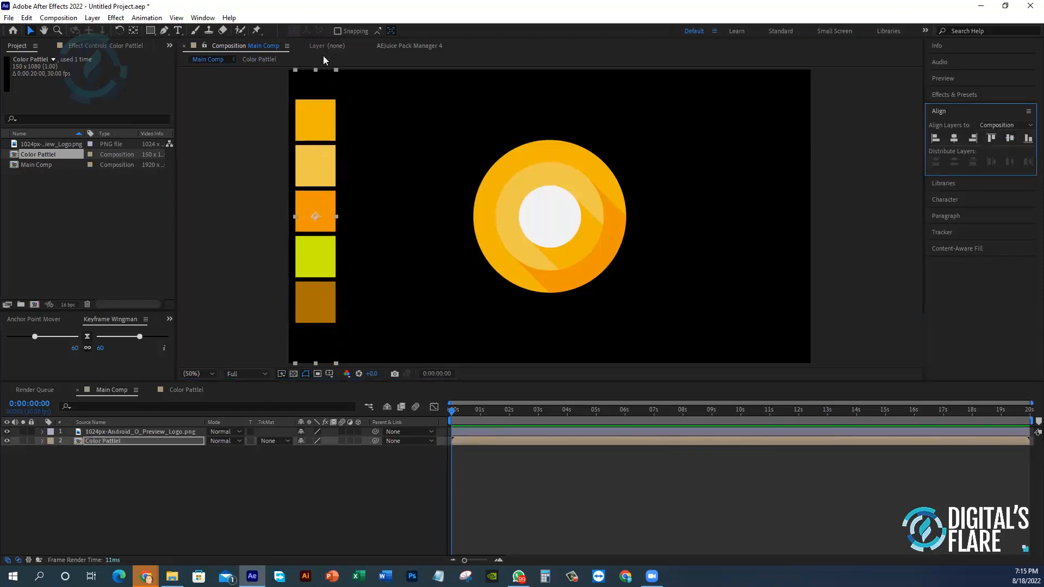
pyautogui.click(273, 209)
# - Shift the Color Pattlel layer further left and slightly down, so about half of each swatch extends past the composition's edge
pyautogui.moveTo(311, 179); pyautogui.dragTo(293, 182)
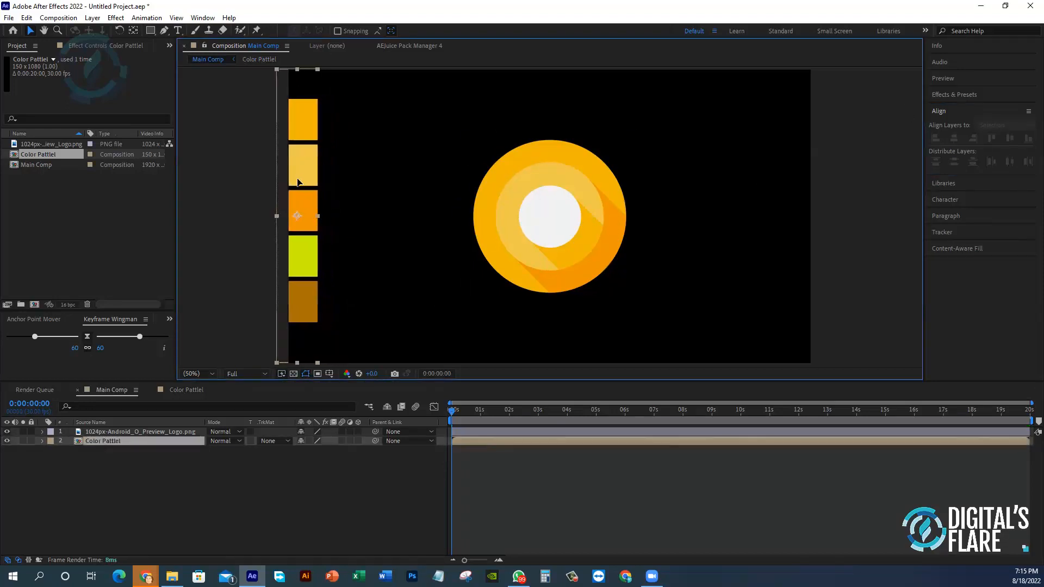
pyautogui.click(238, 205)
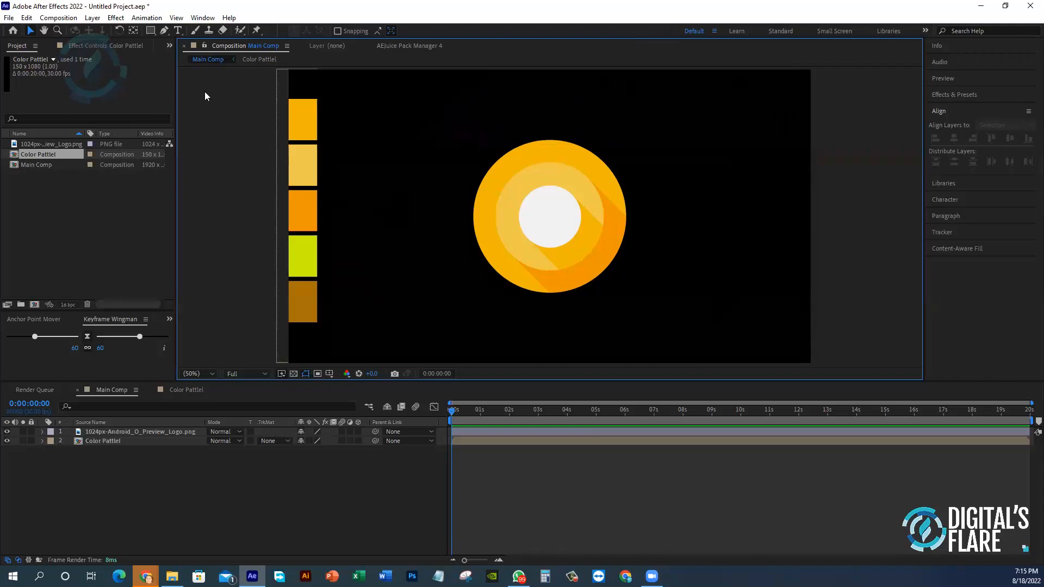
pyautogui.moveTo(219, 100); pyautogui.dragTo(316, 326)
pyautogui.moveTo(305, 234); pyautogui.dragTo(294, 234)
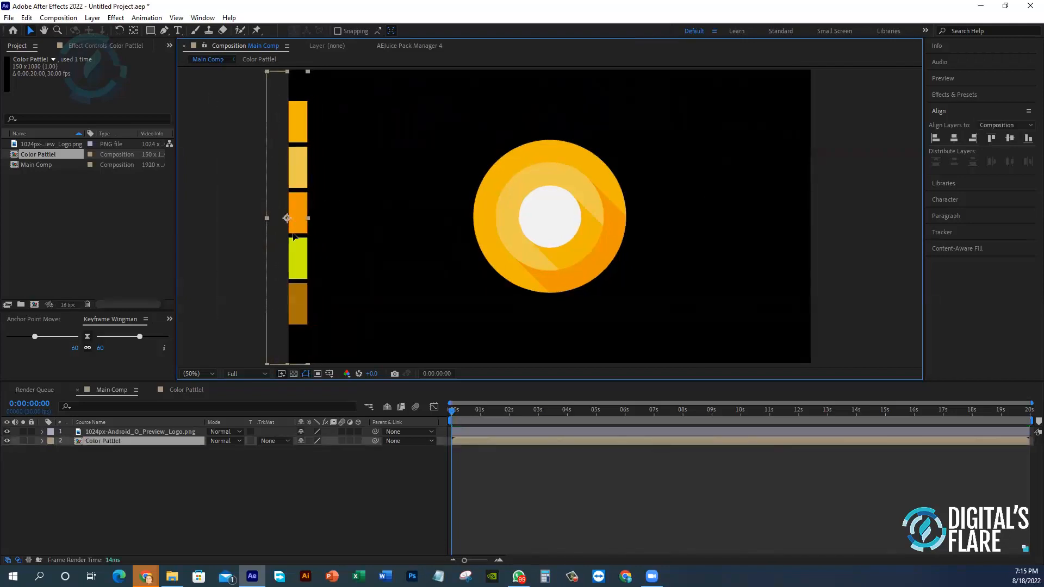
pyautogui.click(235, 257)
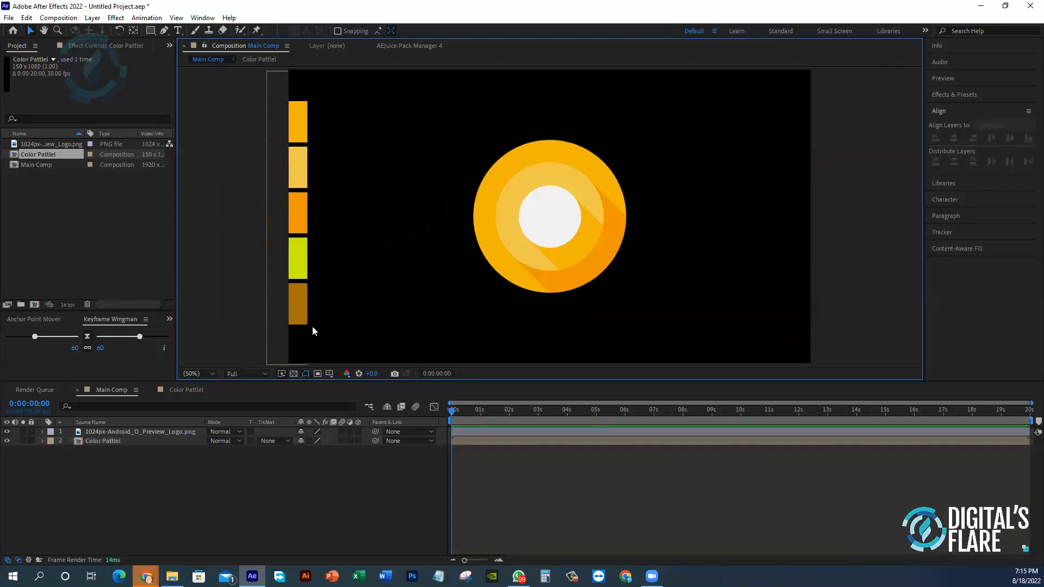
pyautogui.moveTo(298, 213); pyautogui.dragTo(300, 221)
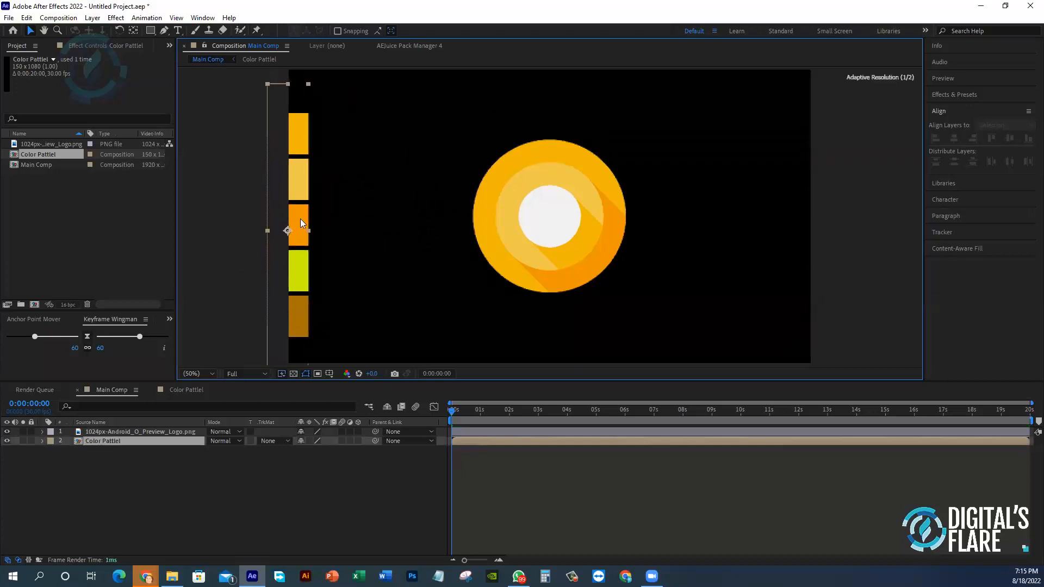
pyautogui.click(865, 102)
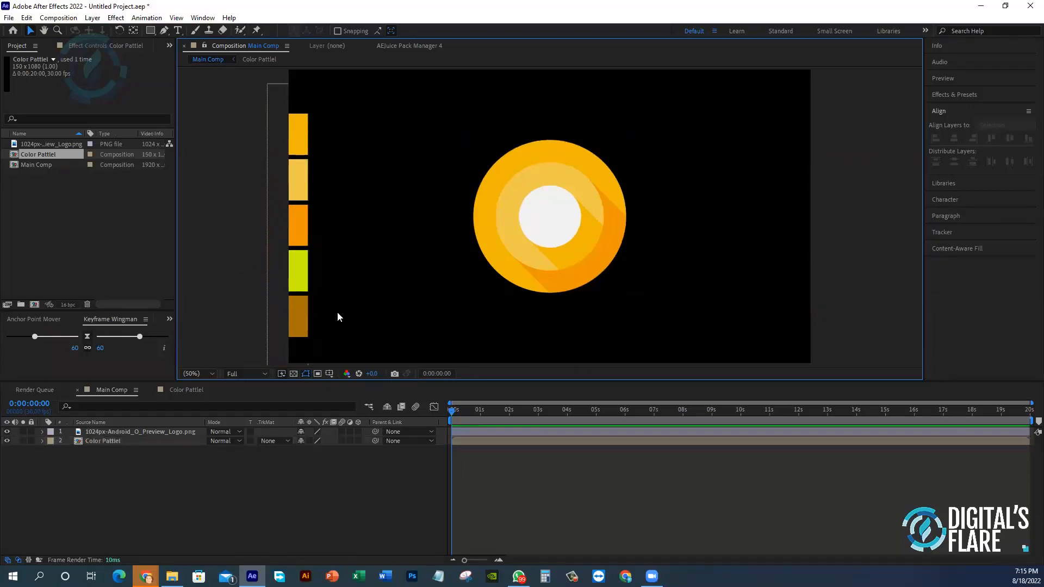
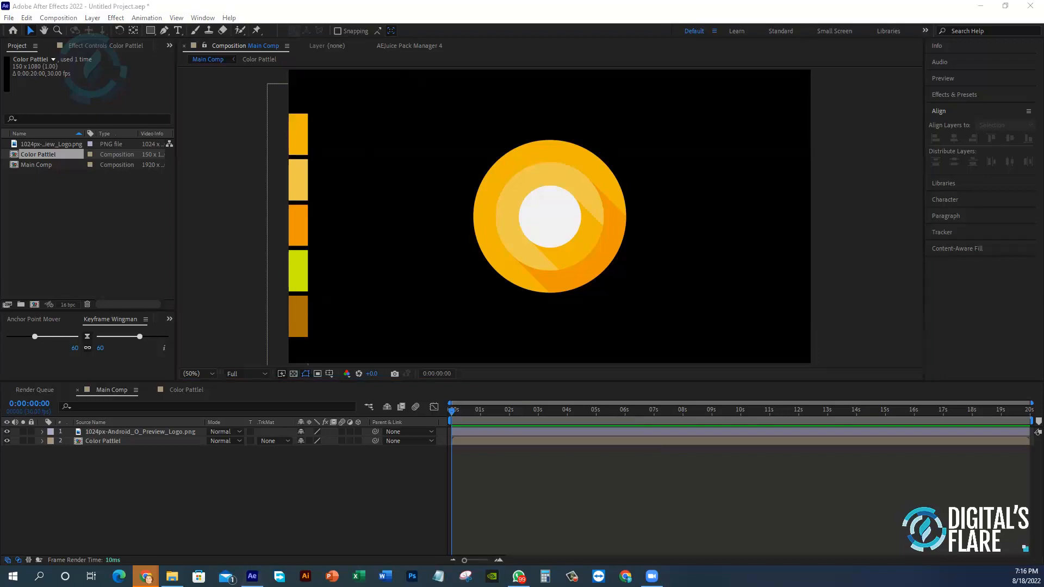
# - Switch to the browser, look through the Muzli Colors palette page and its related palettes, and return to After Effects
pyautogui.scroll(-10, 426, 288)
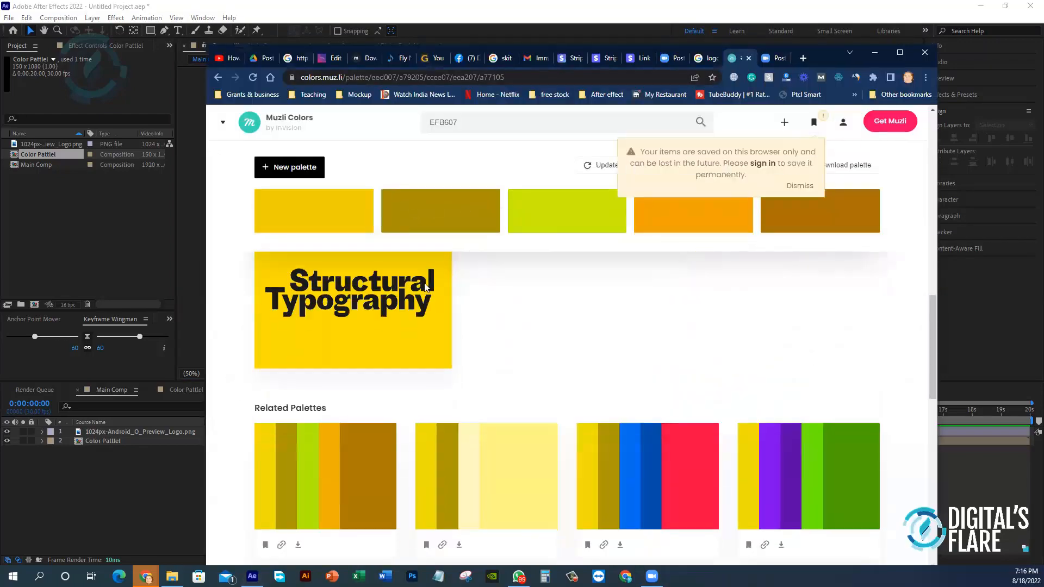
pyautogui.scroll(-5, 596, 274)
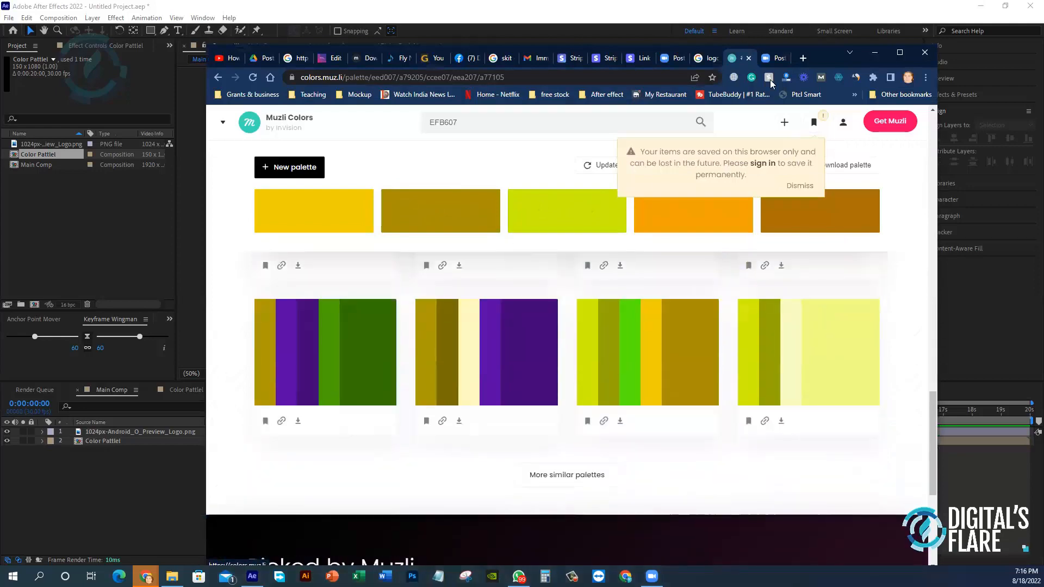
pyautogui.click(899, 53)
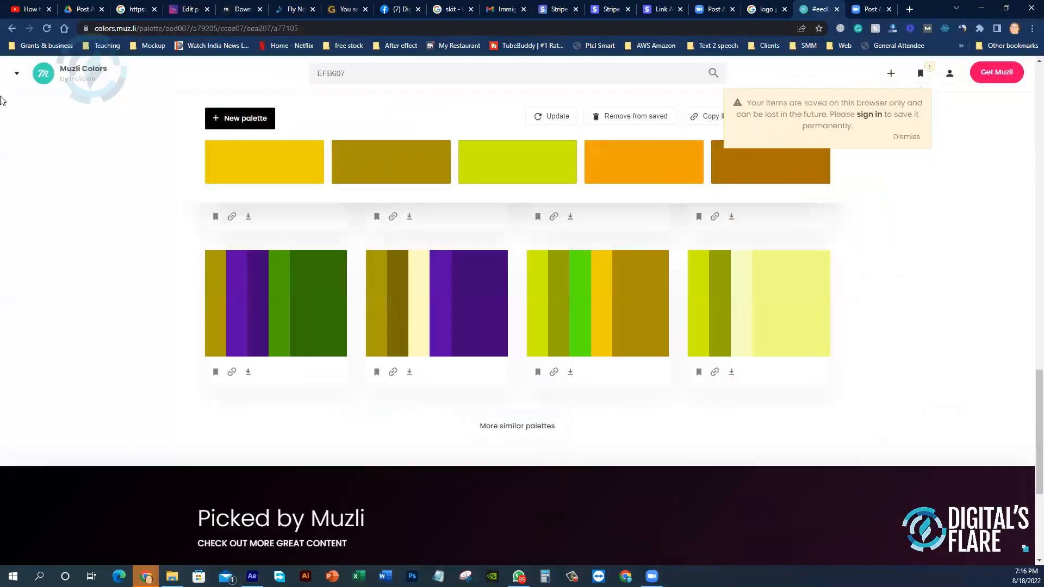
pyautogui.scroll(12, 41, 148)
pyautogui.scroll(2, 34, 150)
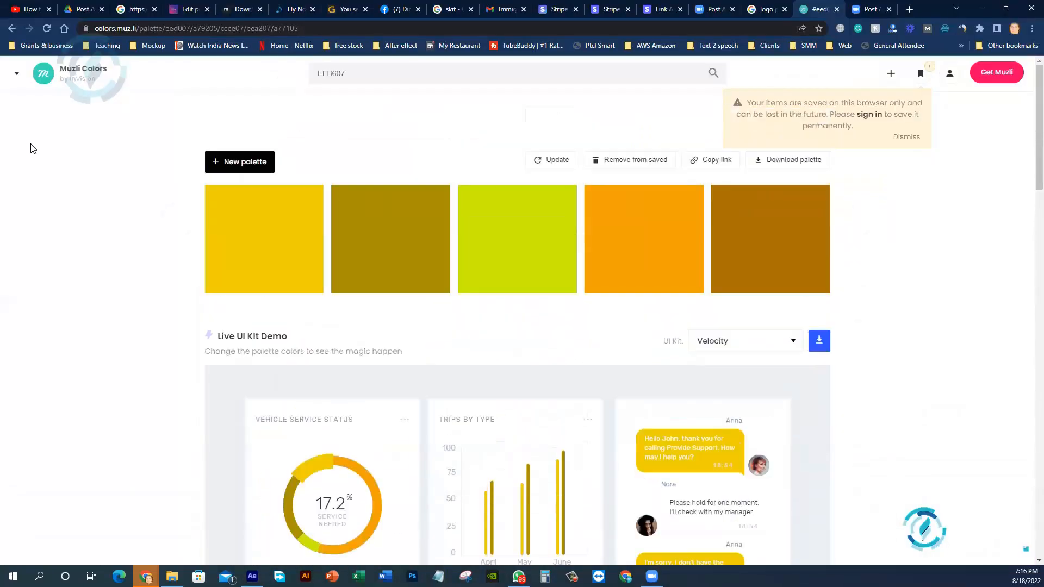
pyautogui.click(981, 8)
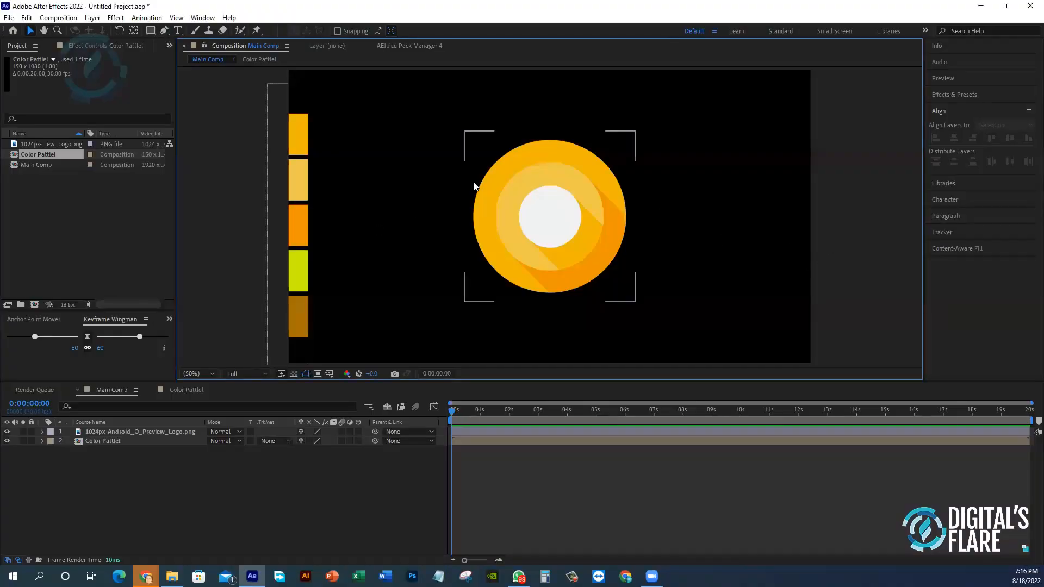
# - Add a text layer reading "Digital's Flare" below the logo in the Main Comp
pyautogui.click(178, 30)
pyautogui.click(458, 324)
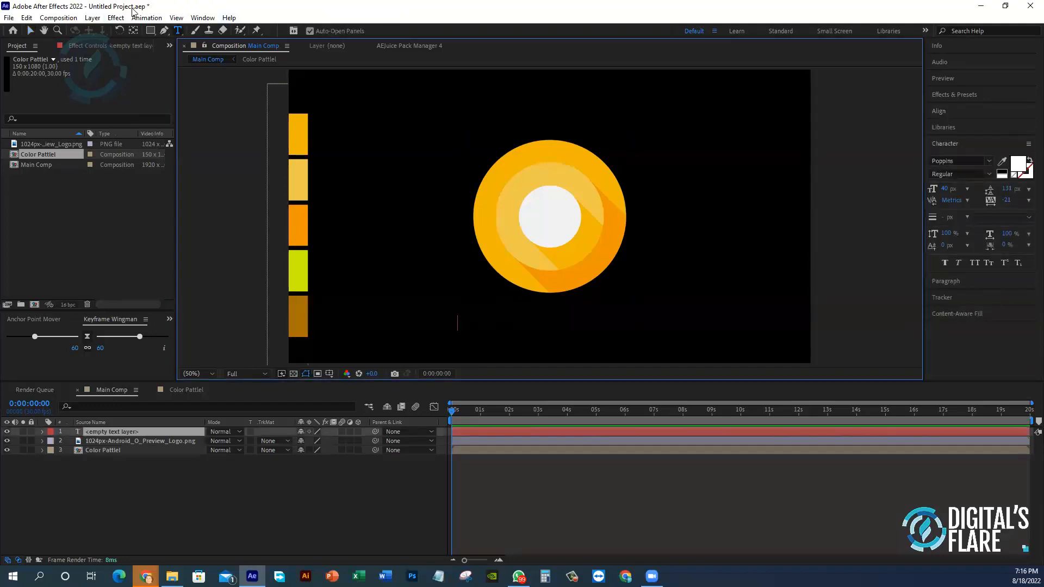
pyautogui.write('Digitals')
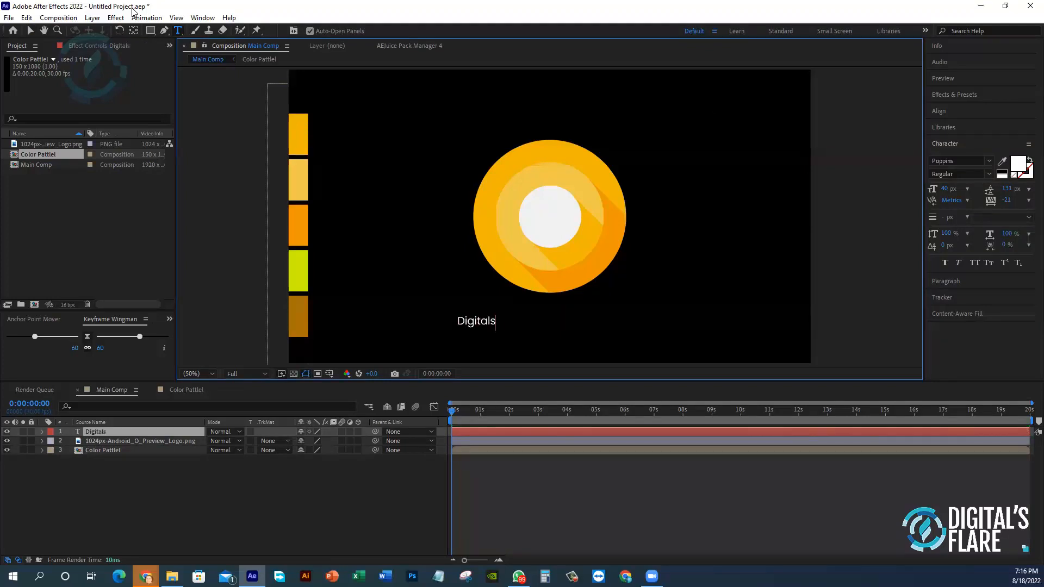
pyautogui.press('BackSpace')
pyautogui.write("'")
pyautogui.write('s ')
pyautogui.write('Flare')
# - Colour the whole "Digital's Flare" text with the lime green sampled from the palette swatches
pyautogui.moveTo(470, 321); pyautogui.dragTo(402, 319)
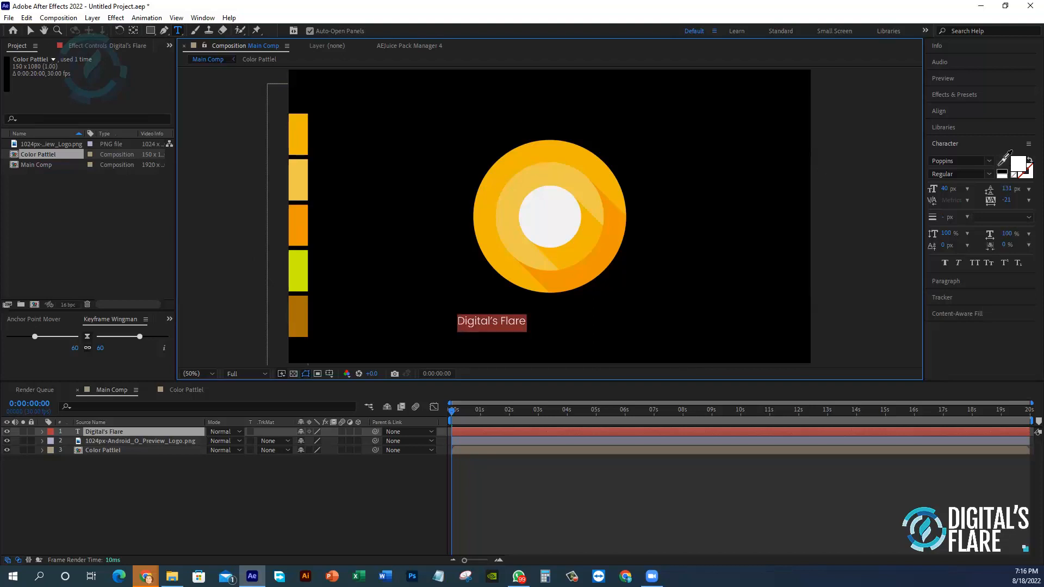
pyautogui.click(1003, 159)
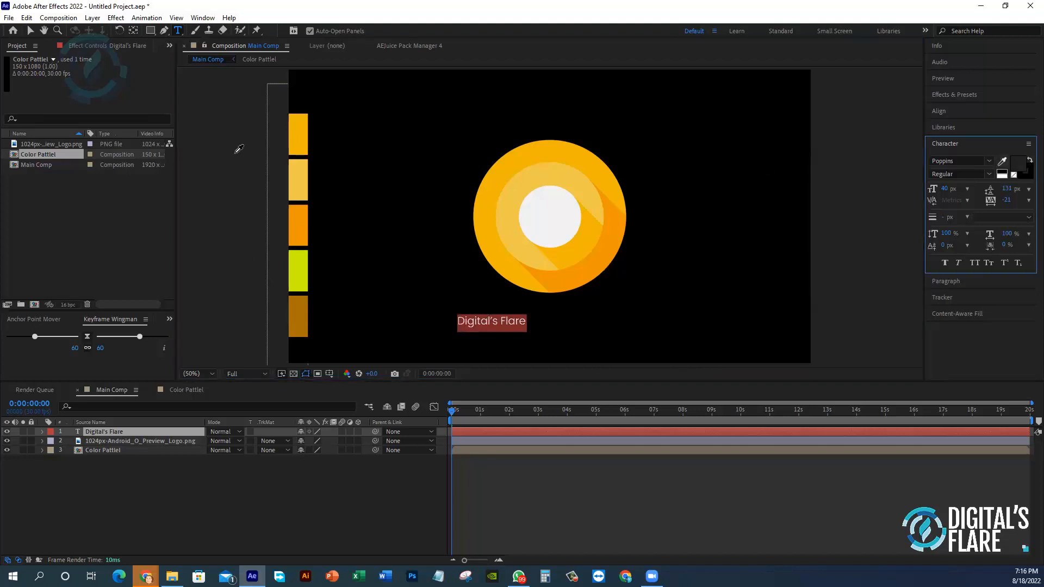
pyautogui.click(303, 265)
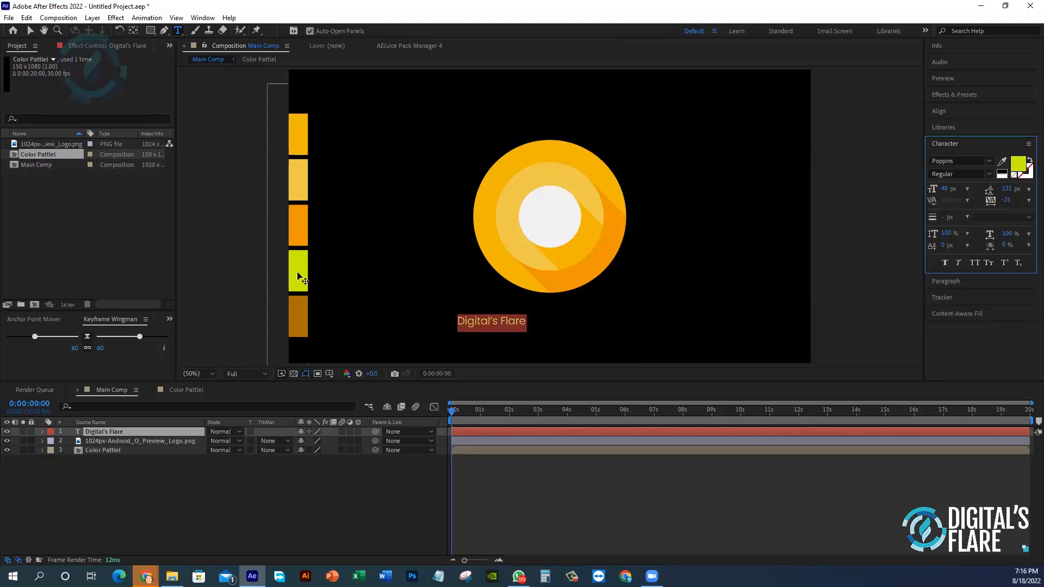
# - Set the "Digital's Flare" text to Poppins Bold at a size of 100 px
pyautogui.click(988, 174)
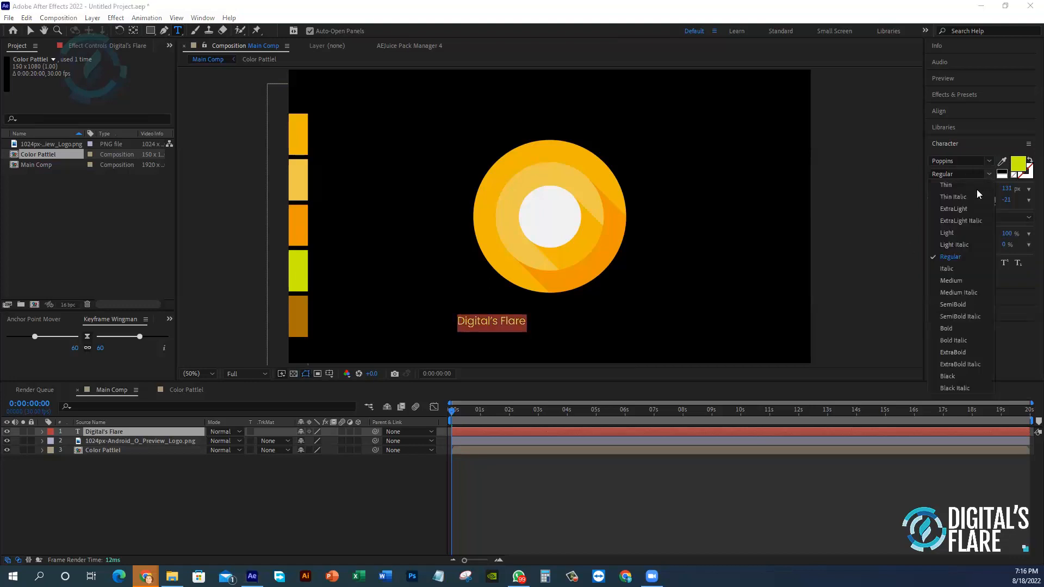
pyautogui.click(953, 376)
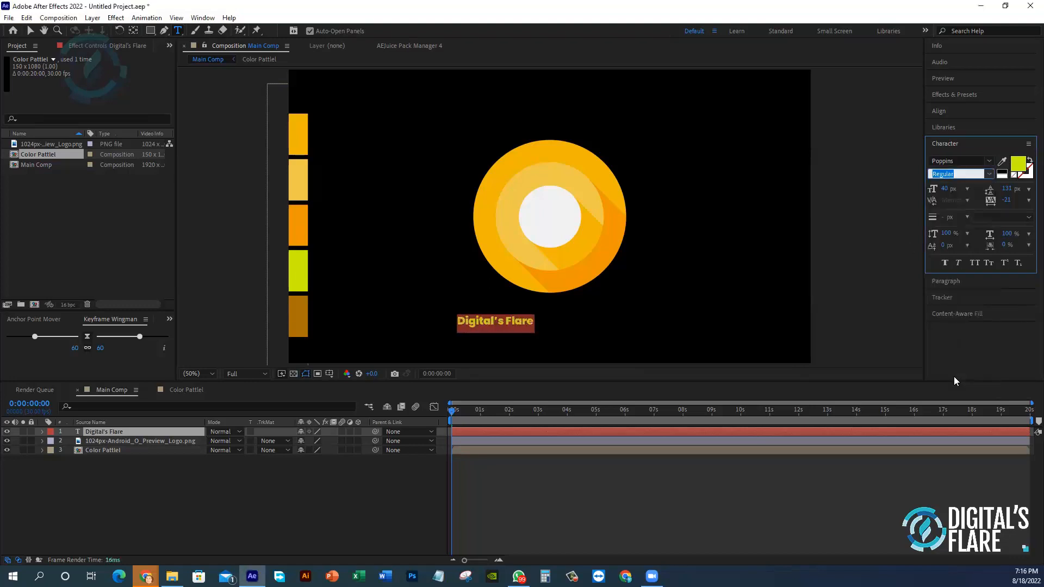
pyautogui.click(989, 174)
pyautogui.click(956, 329)
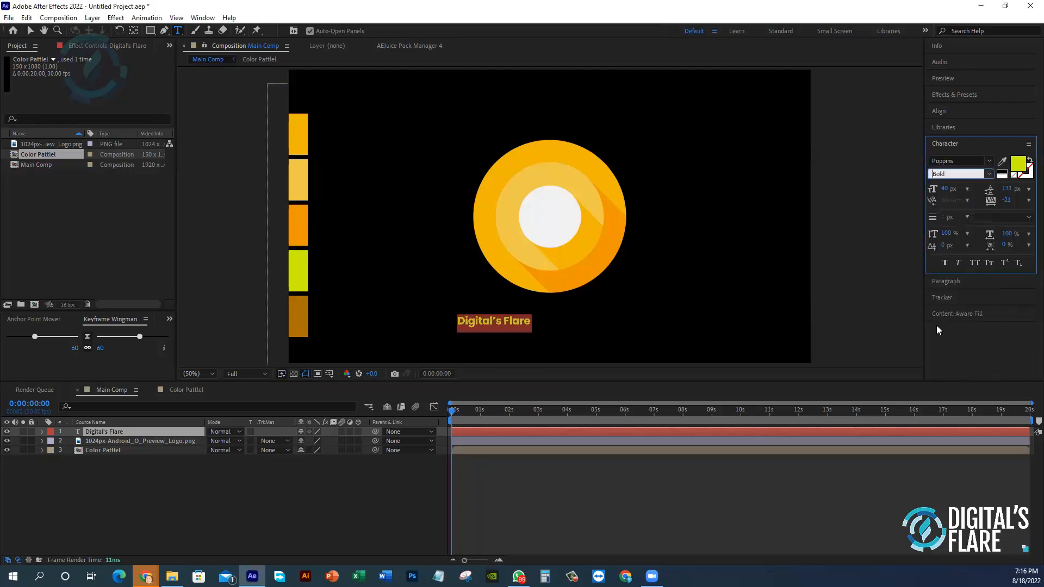
pyautogui.moveTo(946, 189); pyautogui.dragTo(982, 191)
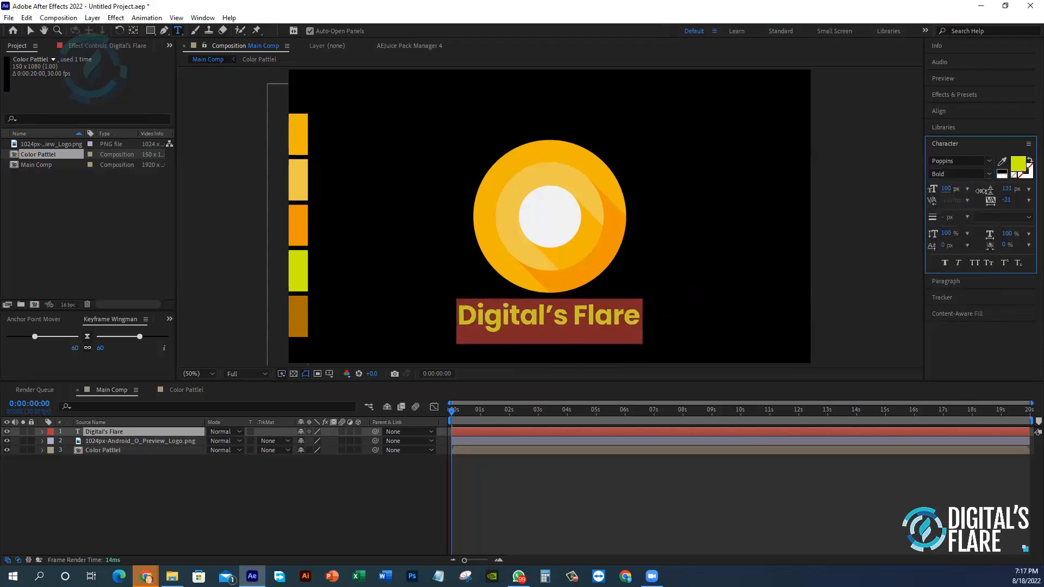
# - Nudge the "Digital's Flare" text slightly right and down beneath the logo
pyautogui.click(31, 31)
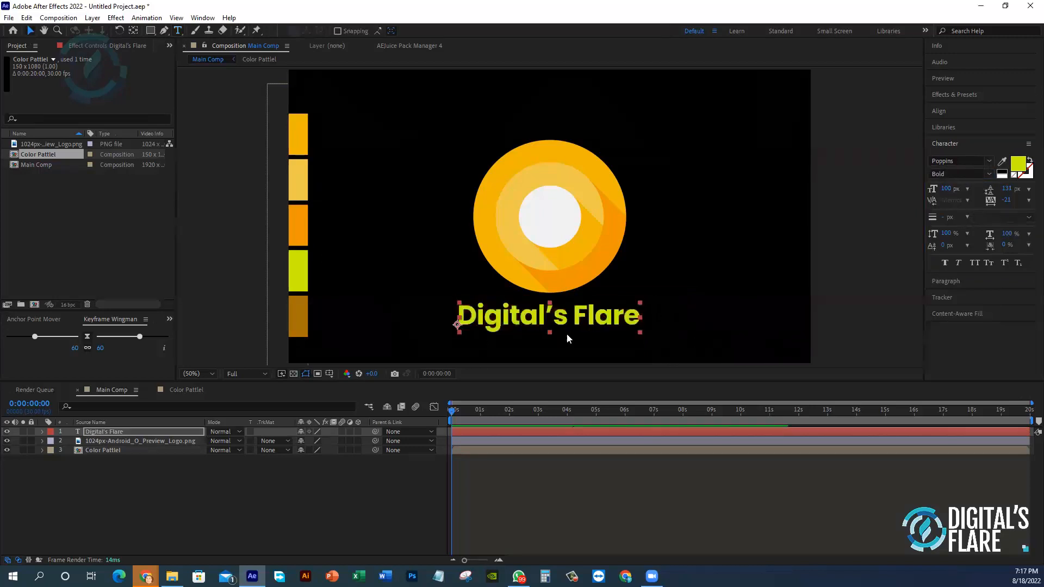
pyautogui.click(578, 322)
pyautogui.moveTo(578, 325); pyautogui.dragTo(582, 328)
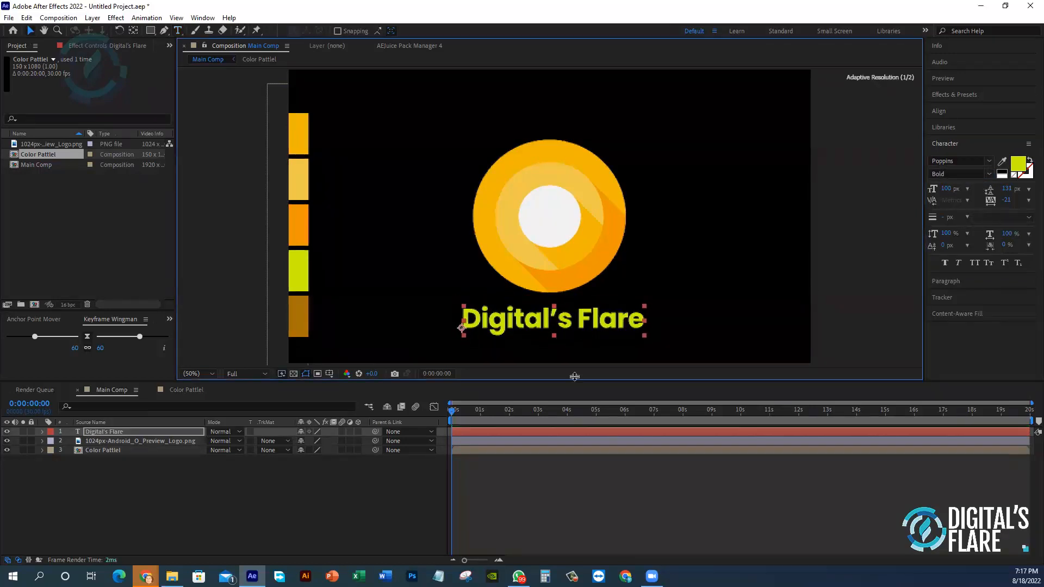
pyautogui.click(769, 315)
# - Move the logo and text up together in the composition, and lower the text slightly to widen the gap between them
pyautogui.moveTo(637, 132); pyautogui.dragTo(562, 338)
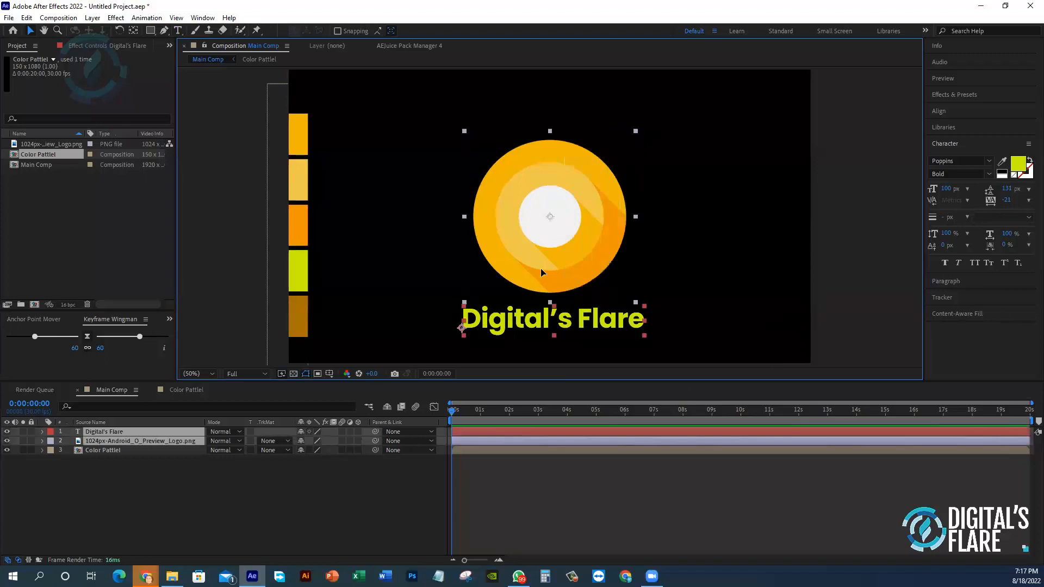
pyautogui.moveTo(540, 269)
pyautogui.mouseDown()
pyautogui.moveTo(534, 243)
pyautogui.moveTo(534, 252)
pyautogui.mouseUp()
pyautogui.click(737, 279)
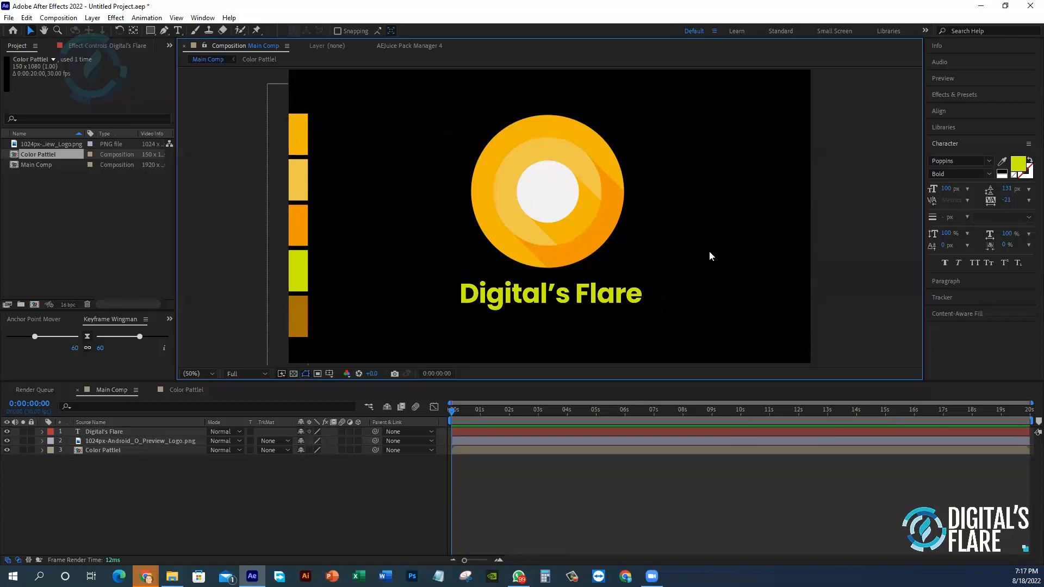
pyautogui.moveTo(589, 299); pyautogui.dragTo(592, 305)
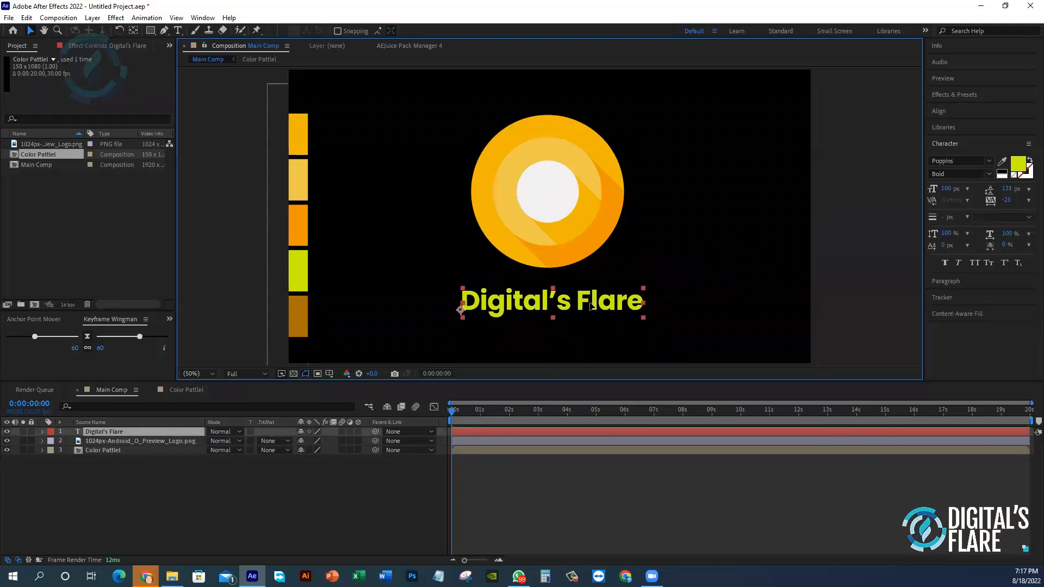
pyautogui.click(792, 287)
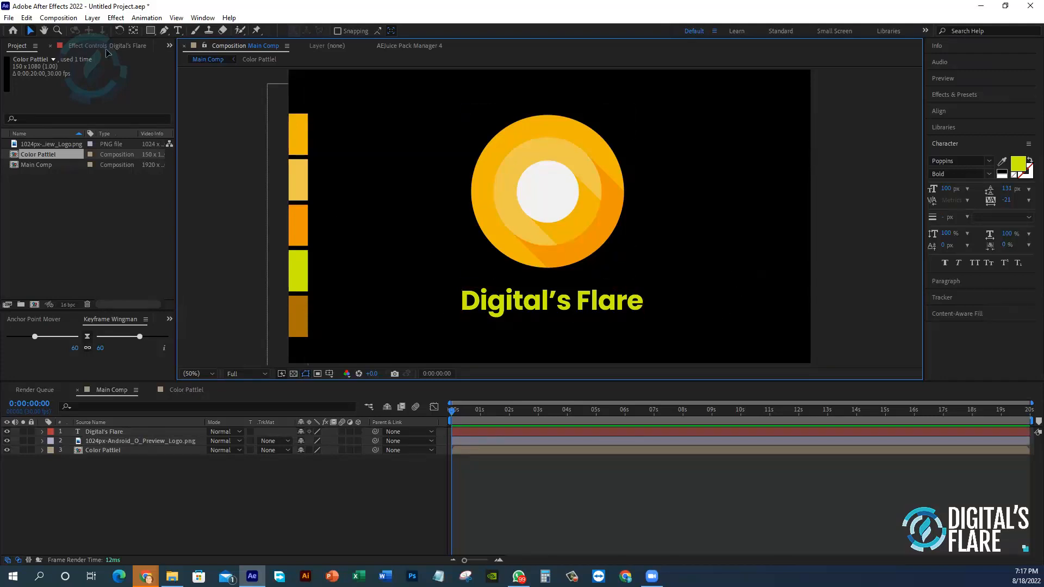
# - Draw a small circle with the Ellipse tool in the empty area to the upper right of the logo
pyautogui.click(148, 33)
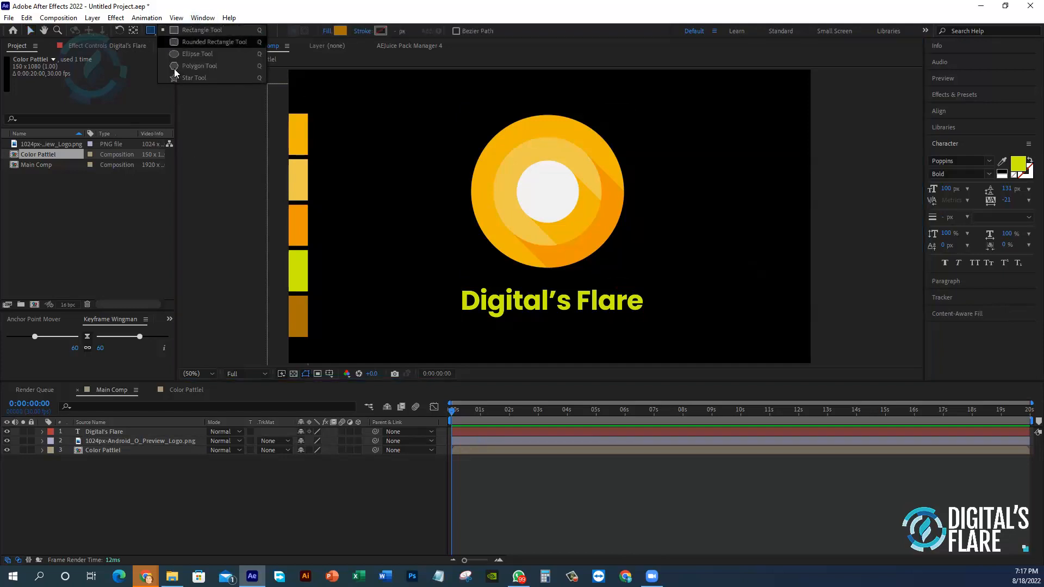
pyautogui.click(188, 54)
pyautogui.moveTo(711, 138); pyautogui.dragTo(755, 180)
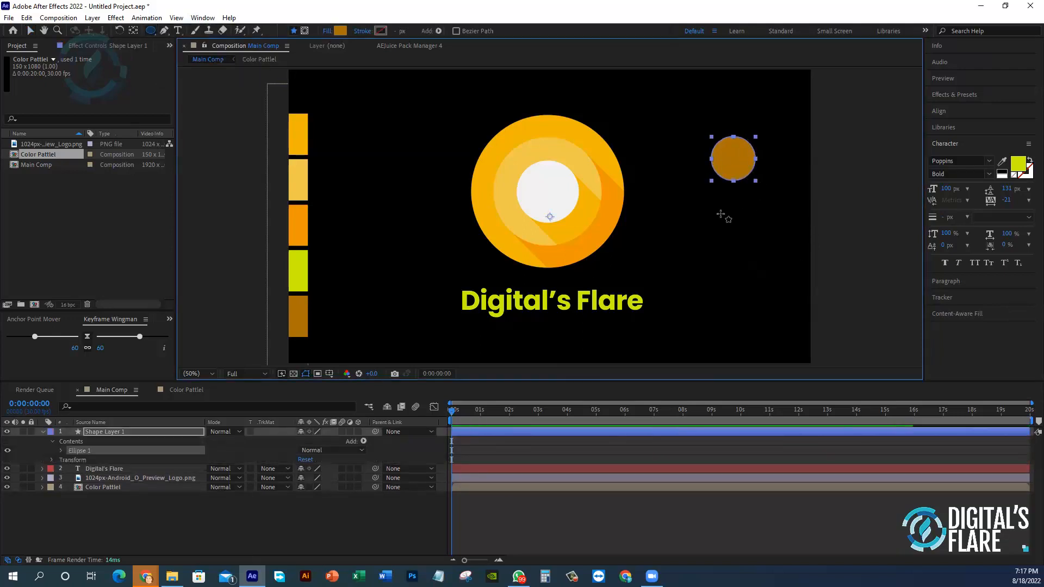
# - Change the small circle's fill to the light yellow sampled from the second palette swatch
pyautogui.click(341, 31)
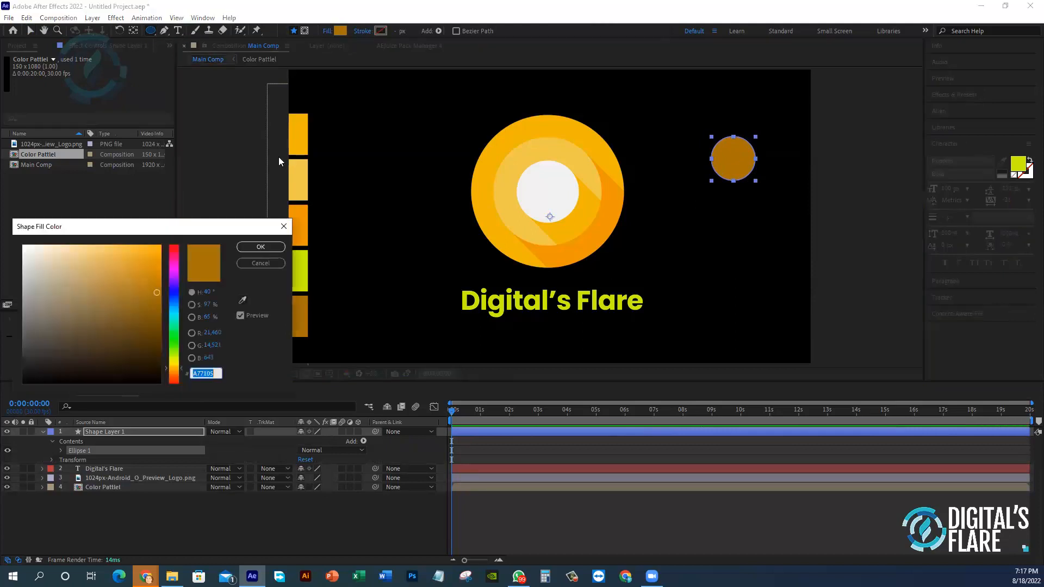
pyautogui.click(243, 300)
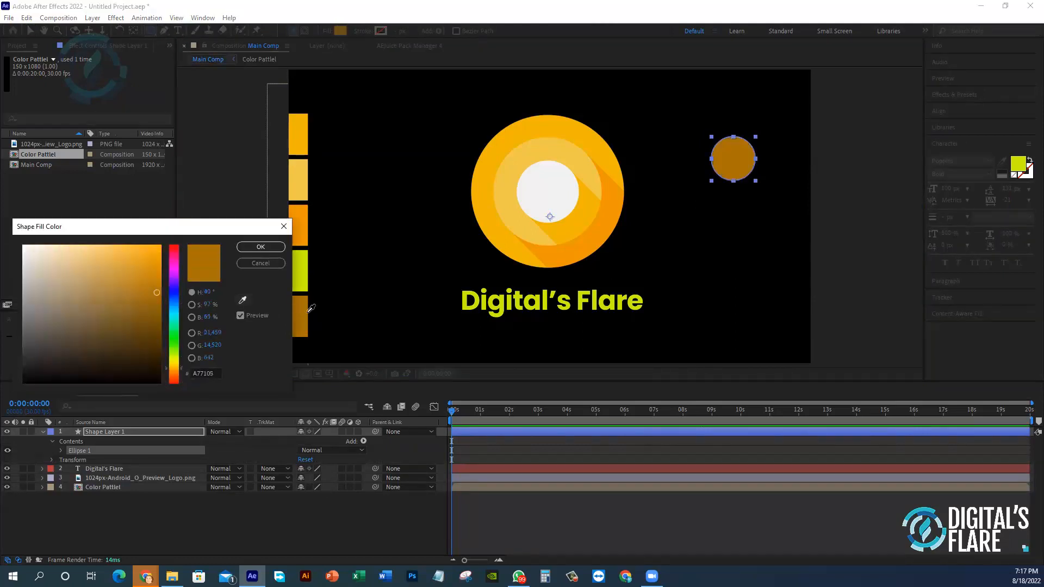
pyautogui.click(309, 173)
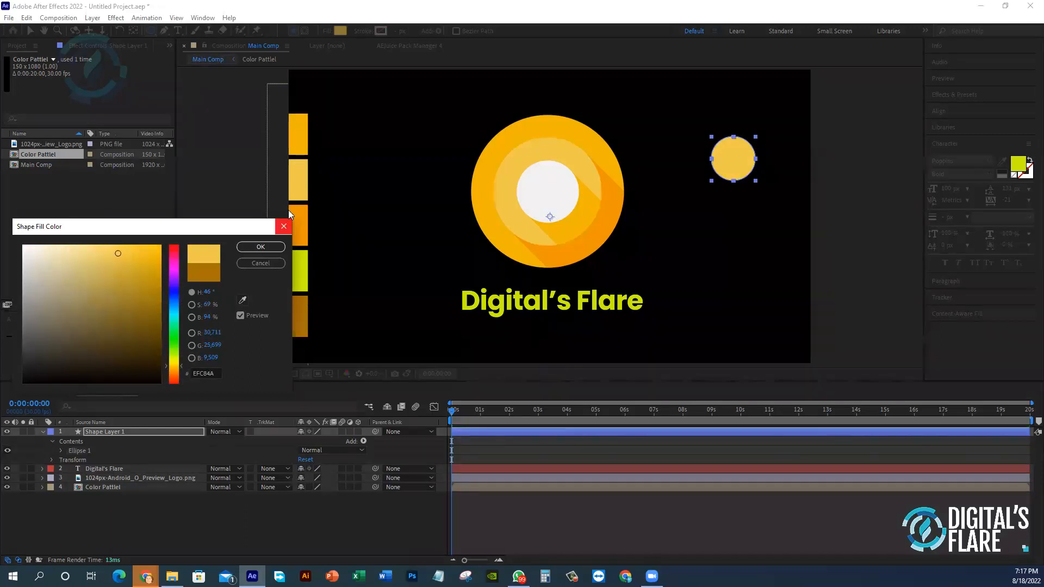
pyautogui.click(261, 246)
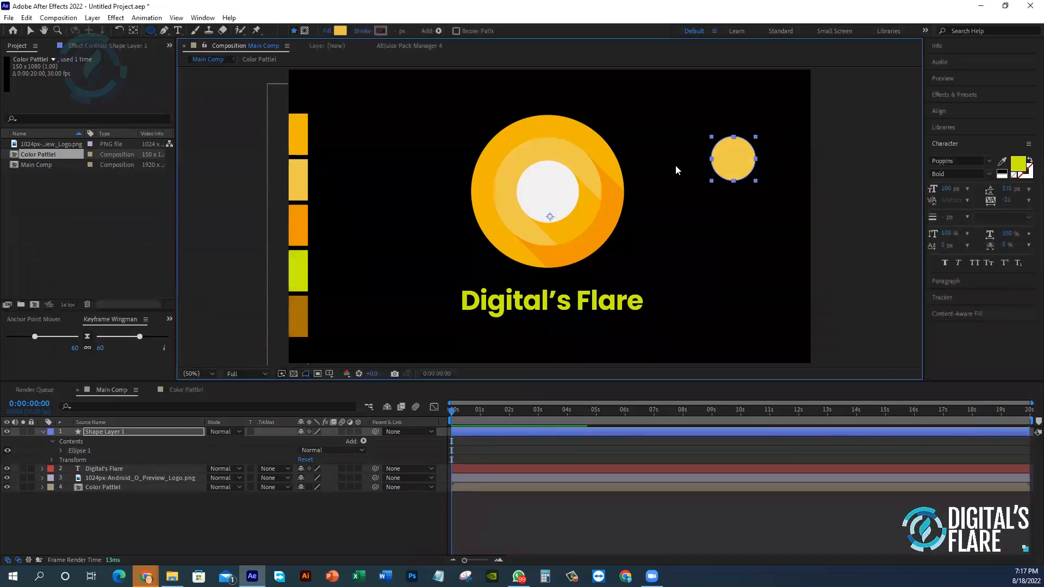
# - Centre the shape layer's anchor point on the small circle and move the circle up and left, closer to the logo
pyautogui.click(29, 30)
pyautogui.click(728, 177)
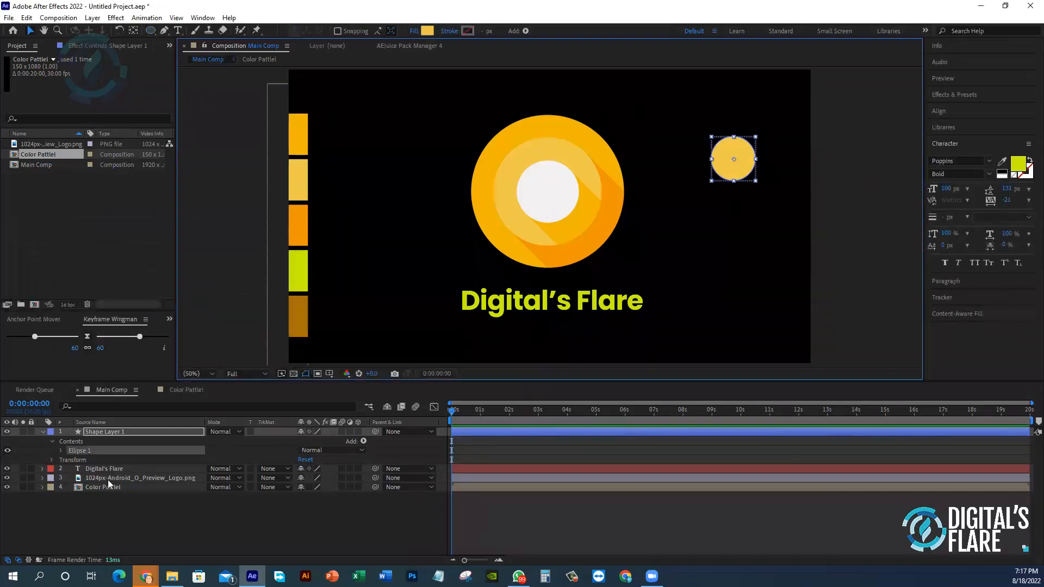
pyautogui.click(144, 431)
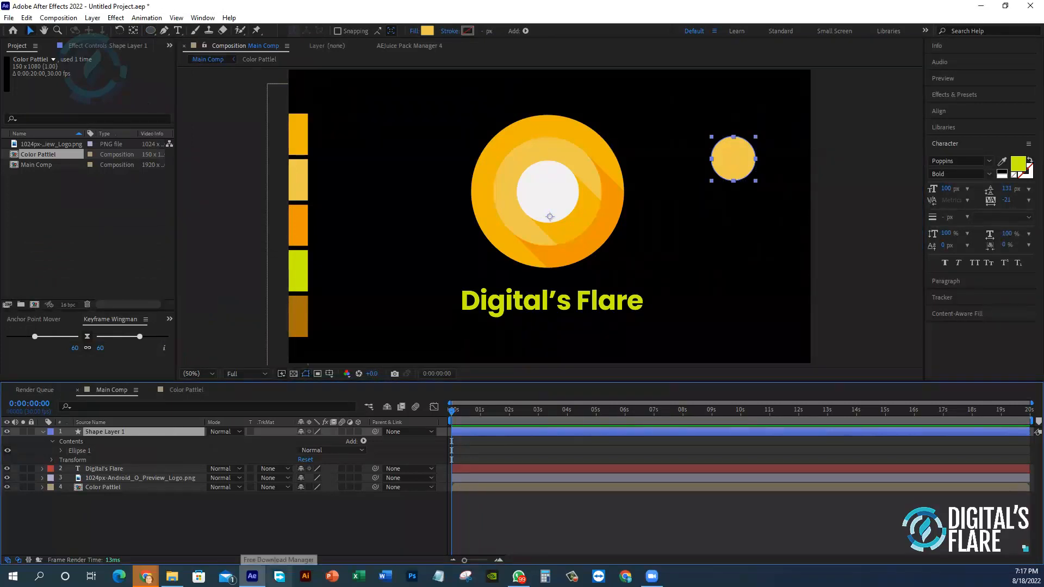
pyautogui.hotkey('ctrl', 'alt', 'Home')
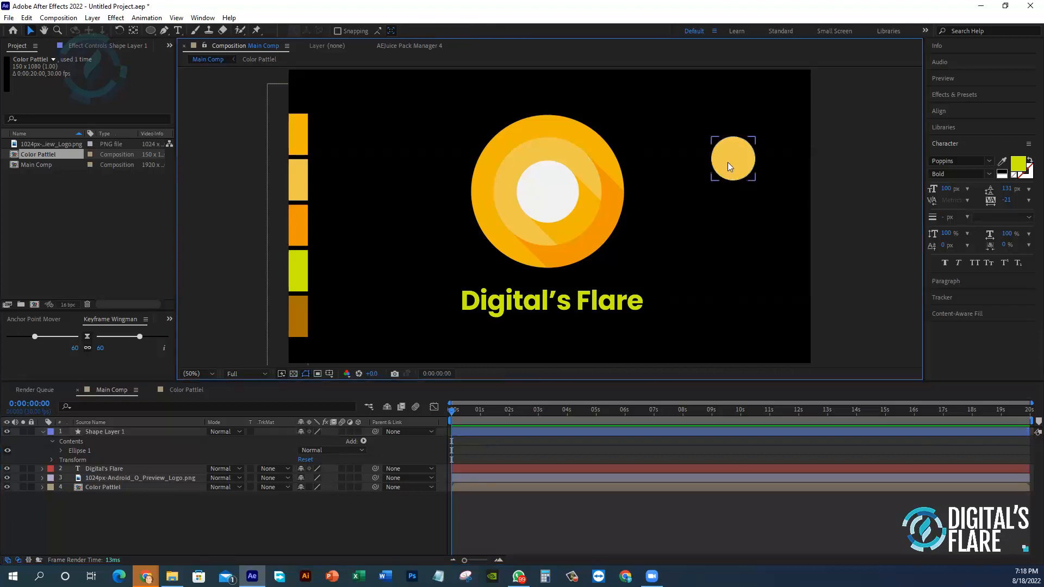
pyautogui.moveTo(727, 162); pyautogui.dragTo(680, 125)
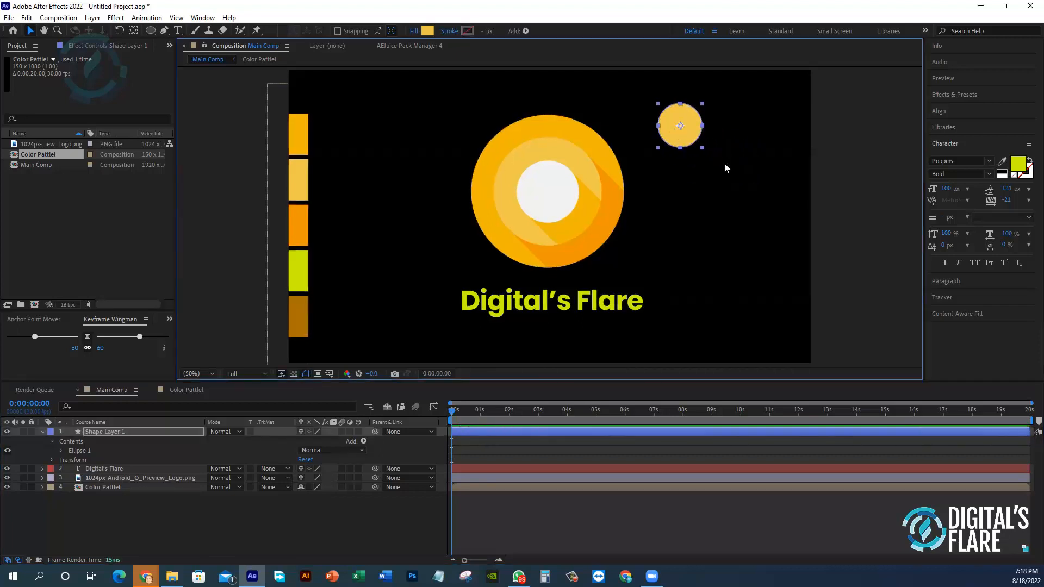
pyautogui.click(130, 433)
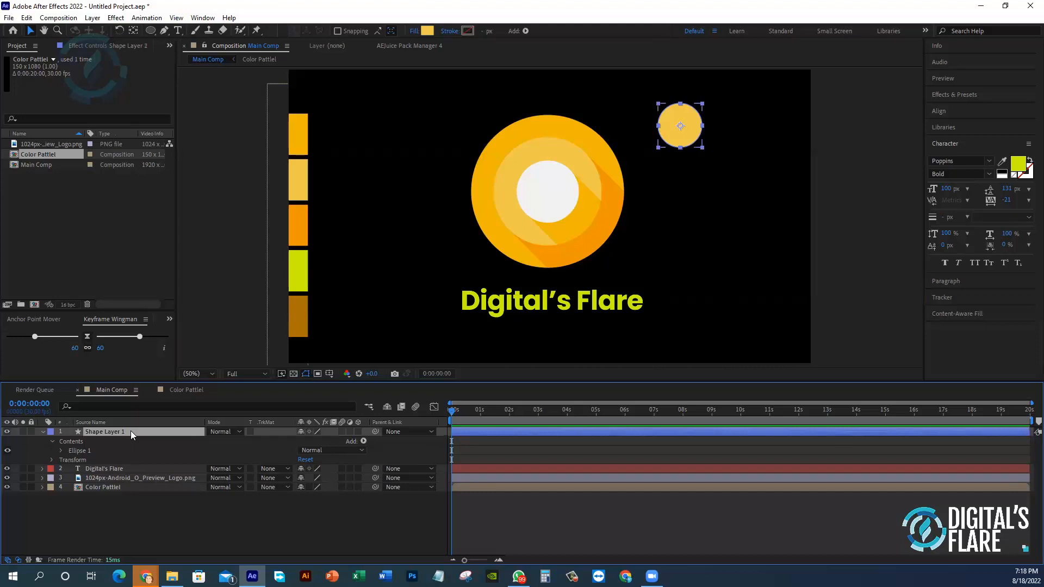
pyautogui.hotkey('ctrl', 'd')
pyautogui.click(117, 441)
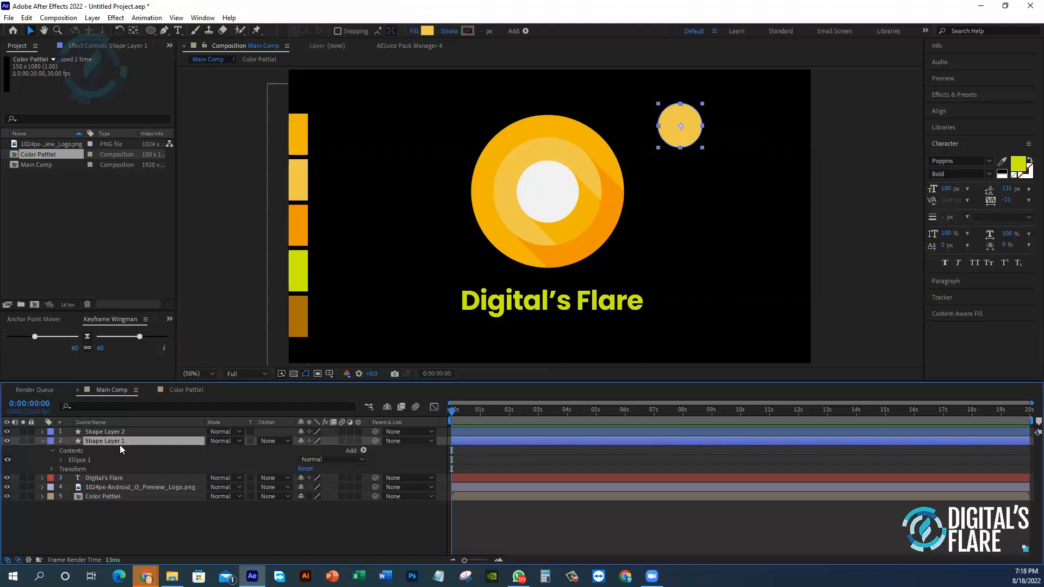
pyautogui.hotkey('ctrl', 'z')
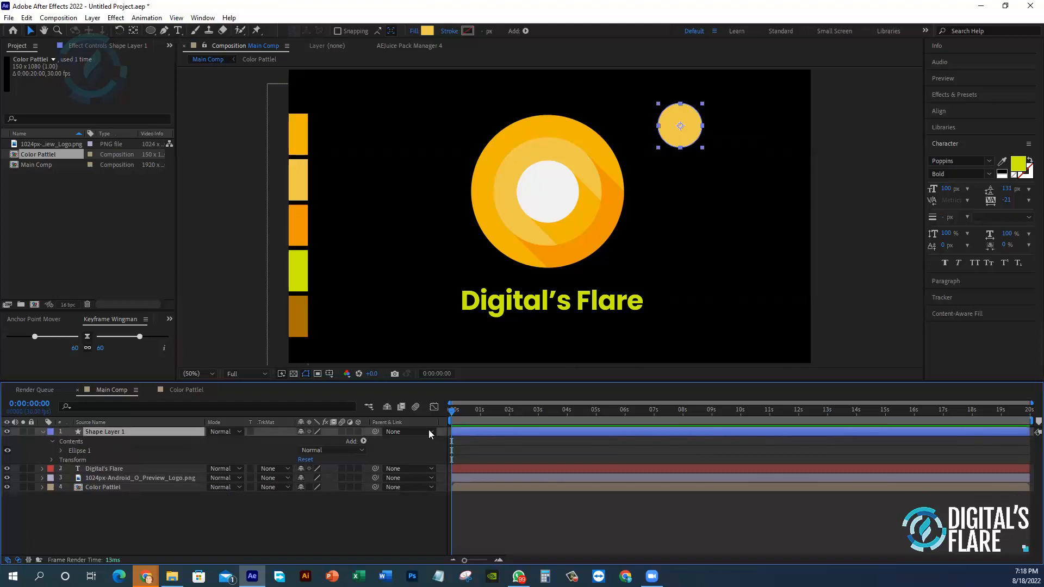
# - Rename the small circle's shape layer as Circle
pyautogui.press('Return')
pyautogui.write('Co')
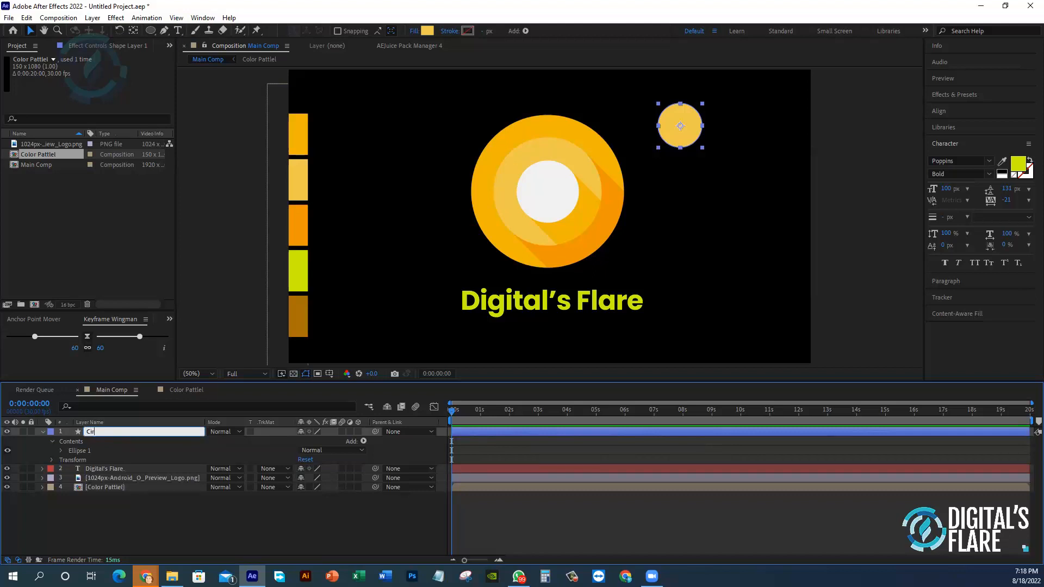
pyautogui.press('Return')
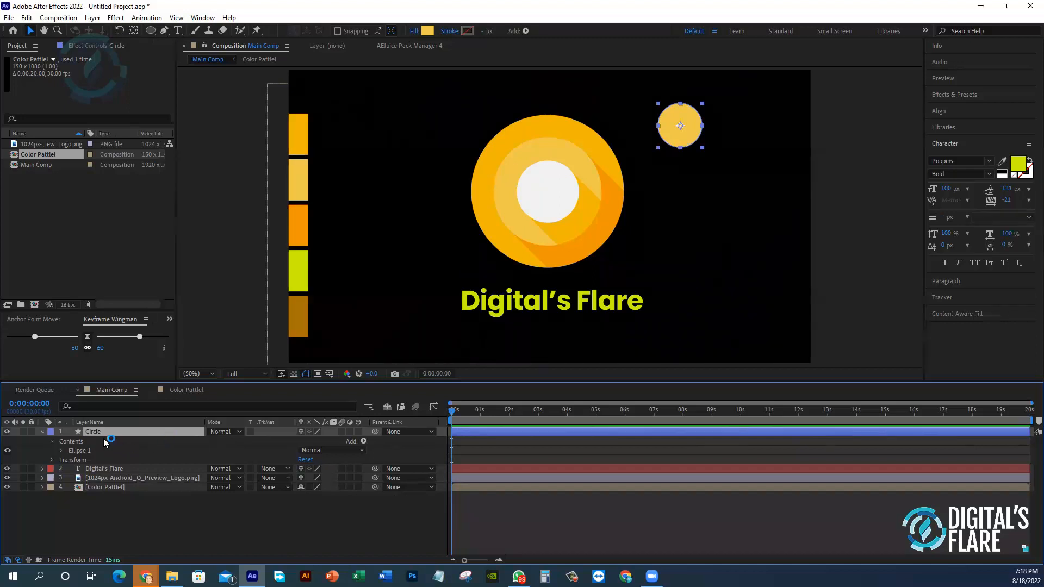
# - Animate the Circle layer's scale from 0% at 0 seconds to 100% at 1 second, and preview the animation from the start
pyautogui.press('s')
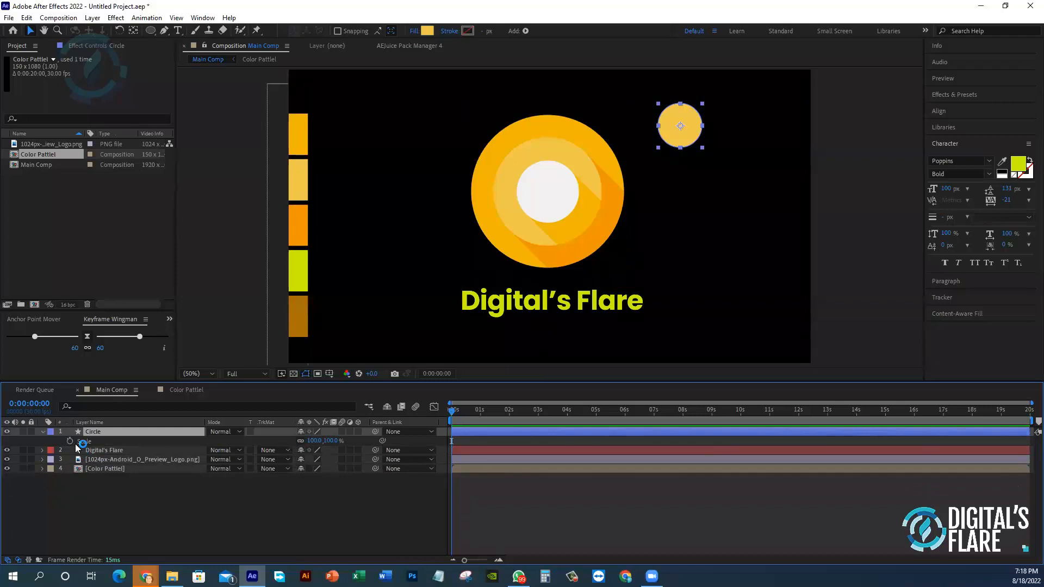
pyautogui.moveTo(458, 415); pyautogui.dragTo(311, 413)
pyautogui.click(81, 443)
pyautogui.click(70, 442)
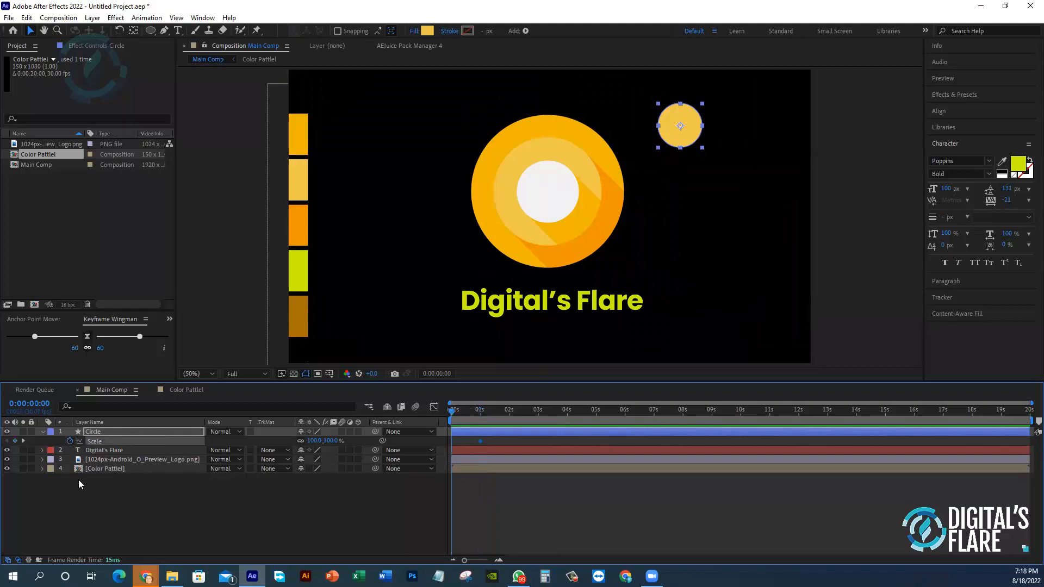
pyautogui.click(315, 441)
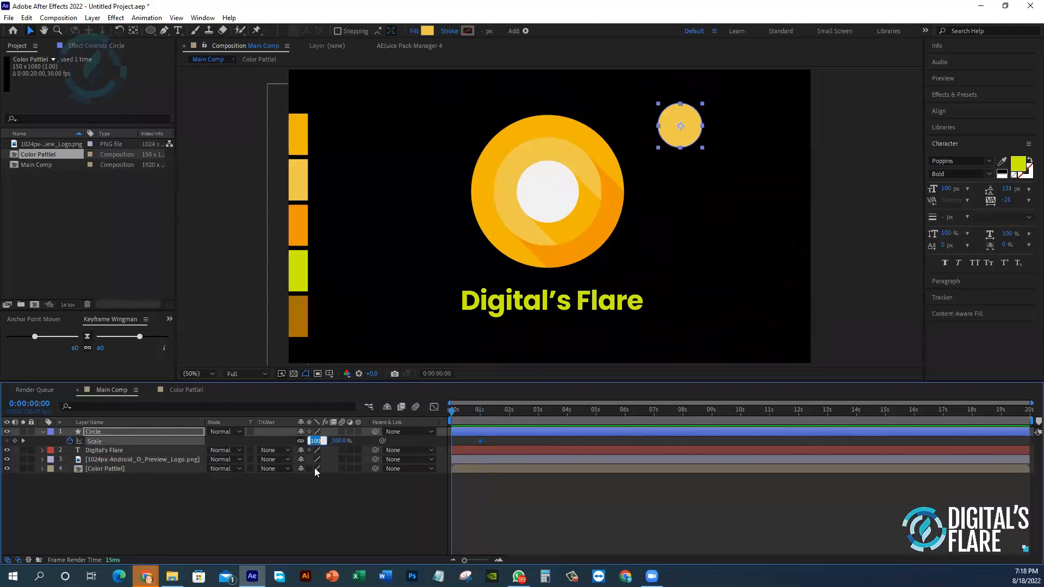
pyautogui.write('0')
pyautogui.click(322, 501)
pyautogui.moveTo(456, 413); pyautogui.dragTo(430, 414)
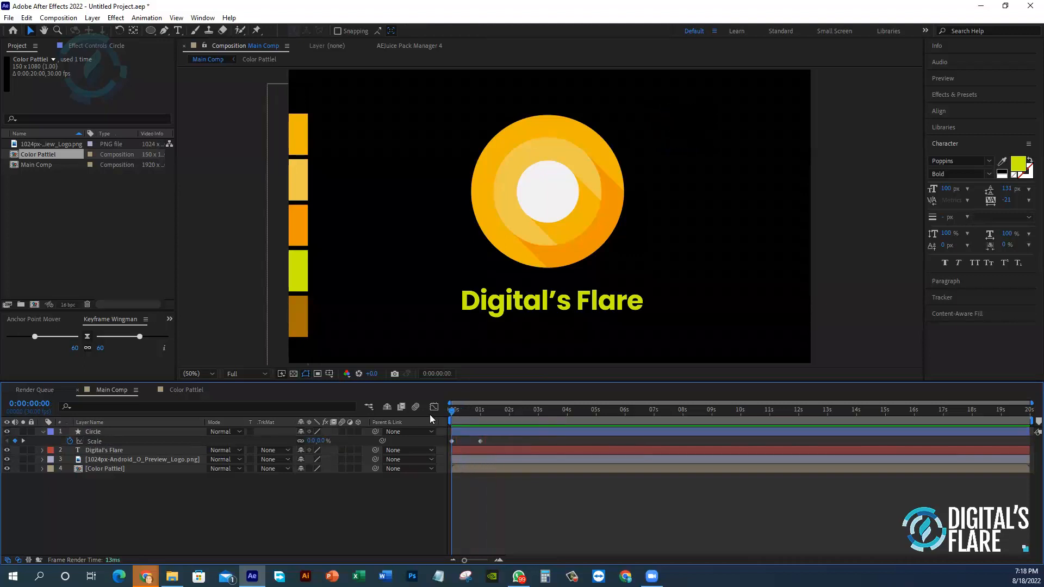
pyautogui.press('space')
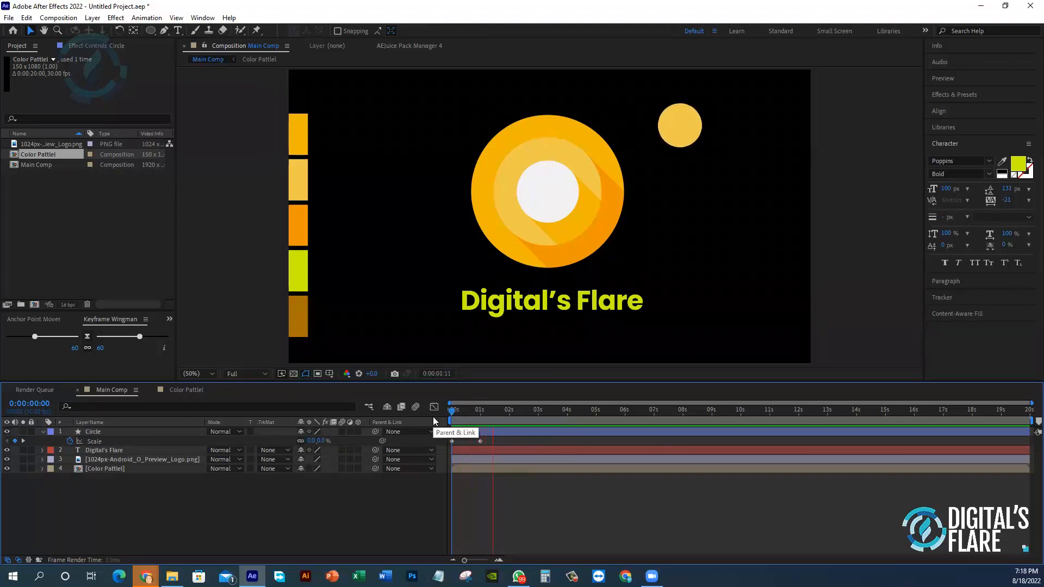
# - Replay the Circle layer's scale animation from the start and return the time to 0 seconds
pyautogui.click(457, 413)
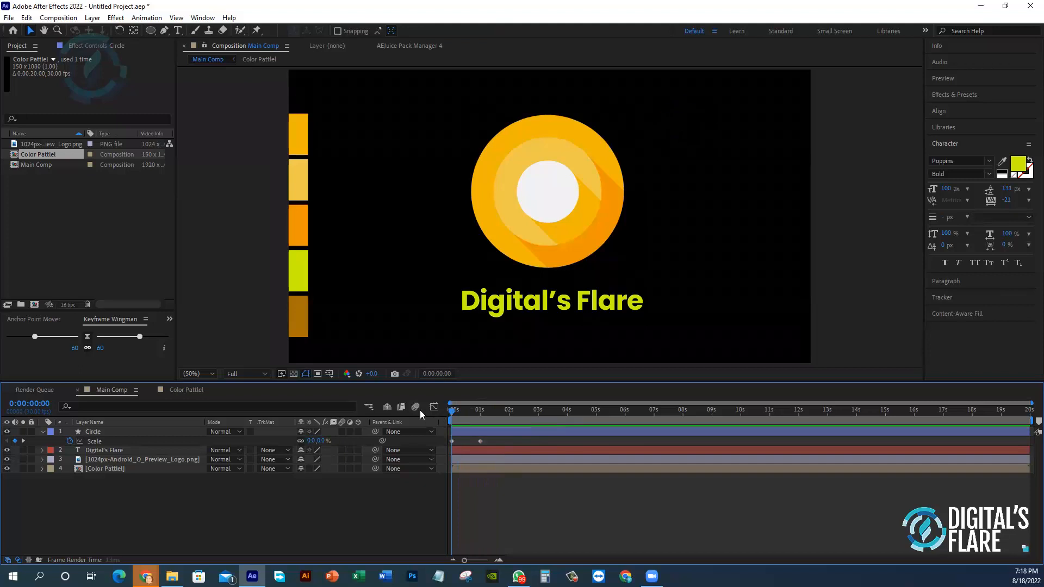
pyautogui.press('space')
pyautogui.moveTo(477, 416); pyautogui.dragTo(452, 412)
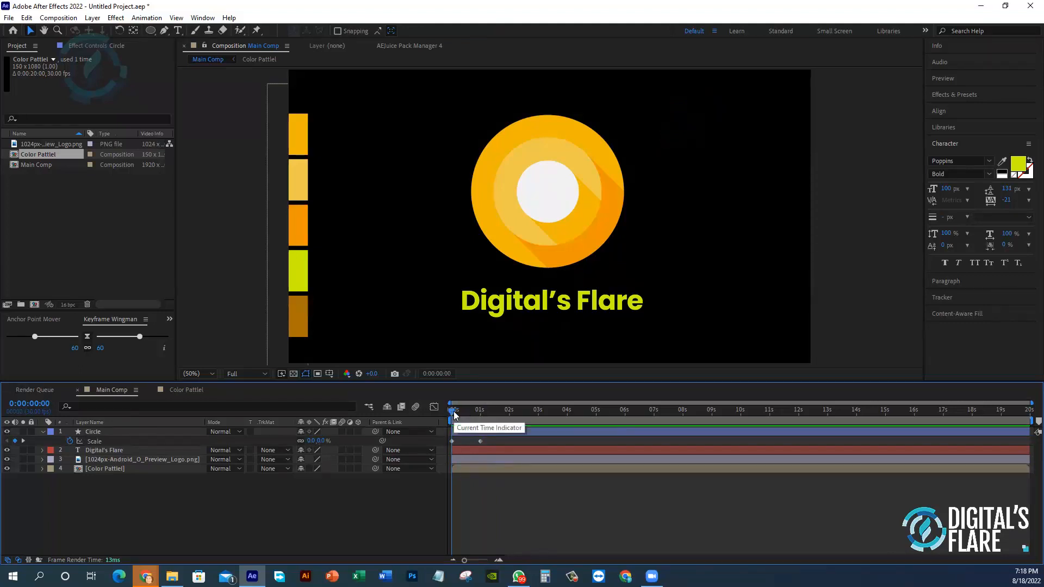
# - Collapse the Circle layer's properties, duplicate the layer and select the copy
pyautogui.click(42, 432)
pyautogui.click(107, 432)
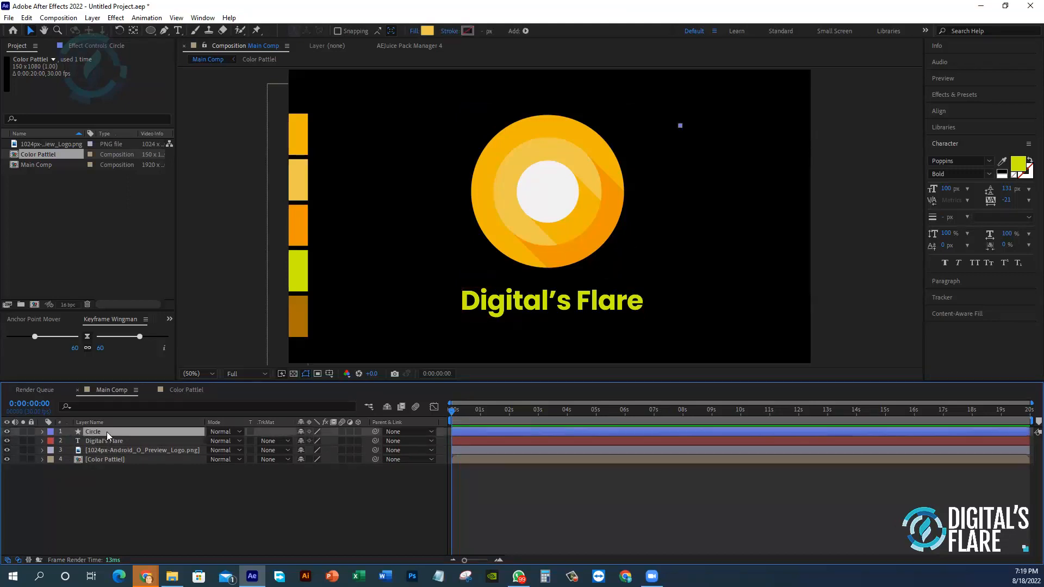
pyautogui.click(46, 433)
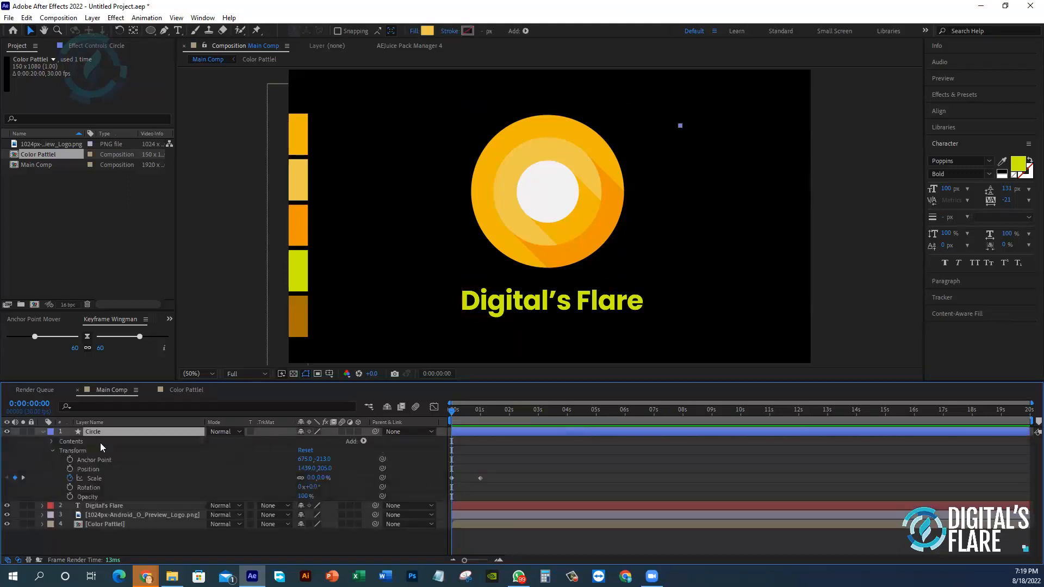
pyautogui.click(43, 431)
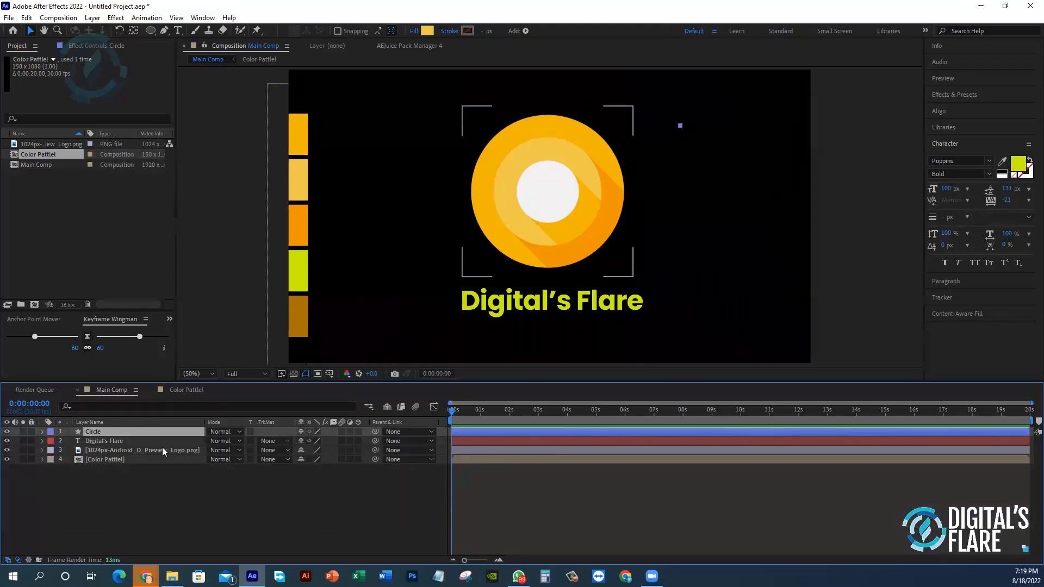
pyautogui.hotkey('ctrl', 'd')
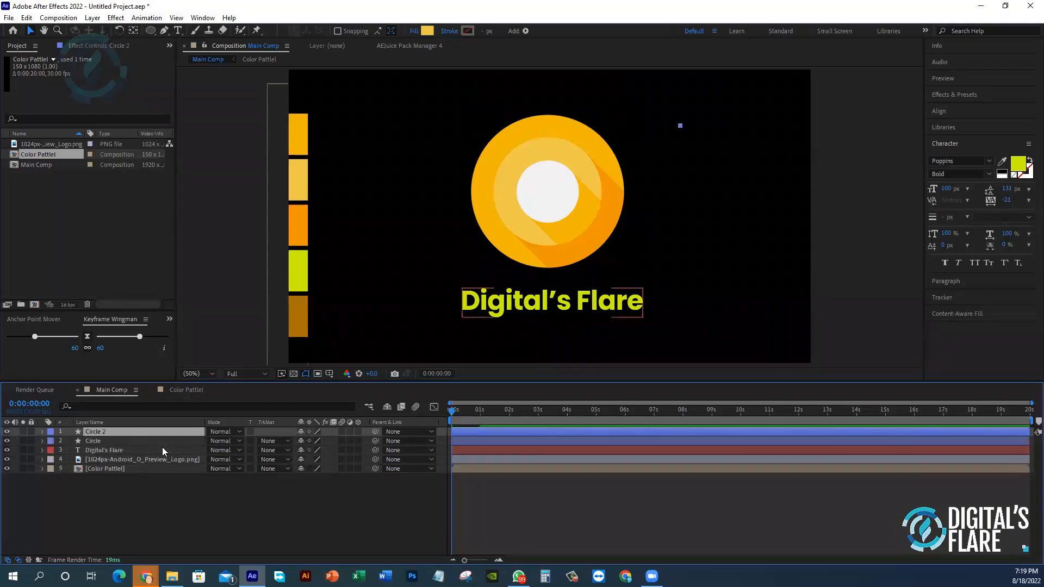
pyautogui.click(111, 442)
pyautogui.click(116, 431)
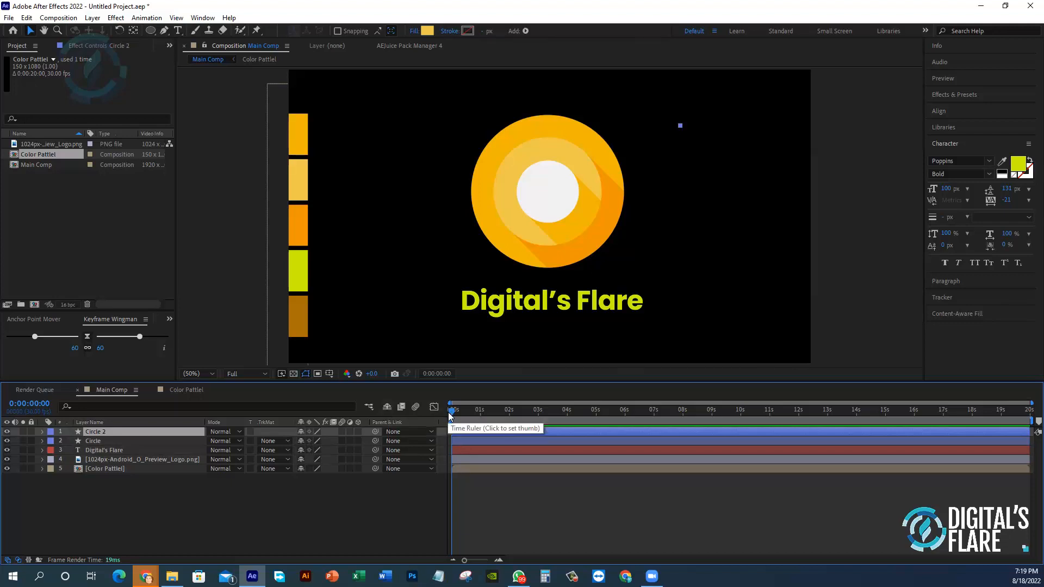
# - At 1 second, change the Circle 2 layer's fill to the black sampled from the composition background
pyautogui.click(482, 413)
pyautogui.moveTo(482, 417); pyautogui.dragTo(479, 419)
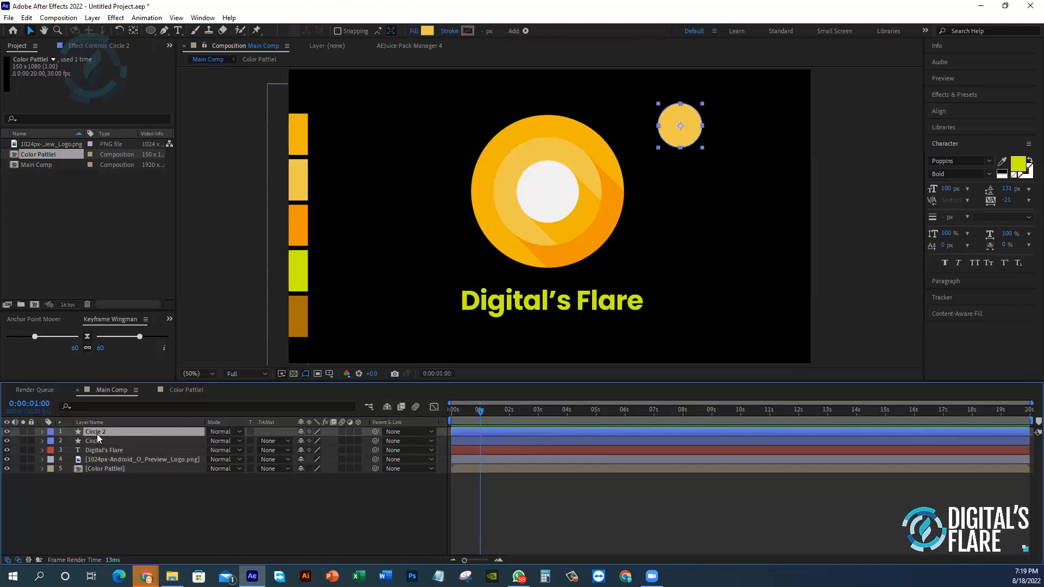
pyautogui.click(427, 31)
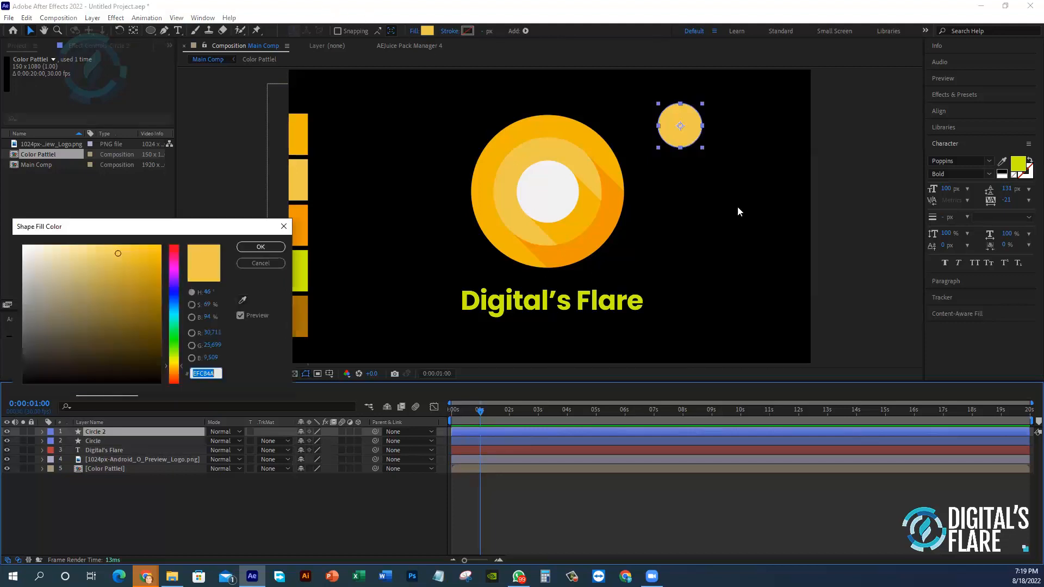
pyautogui.click(243, 300)
pyautogui.click(400, 277)
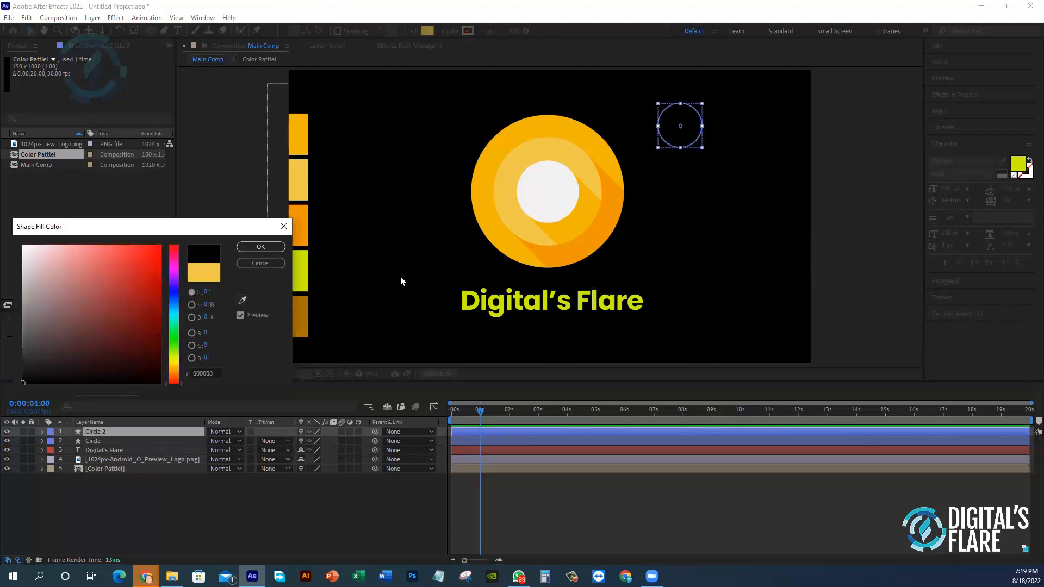
pyautogui.click(269, 247)
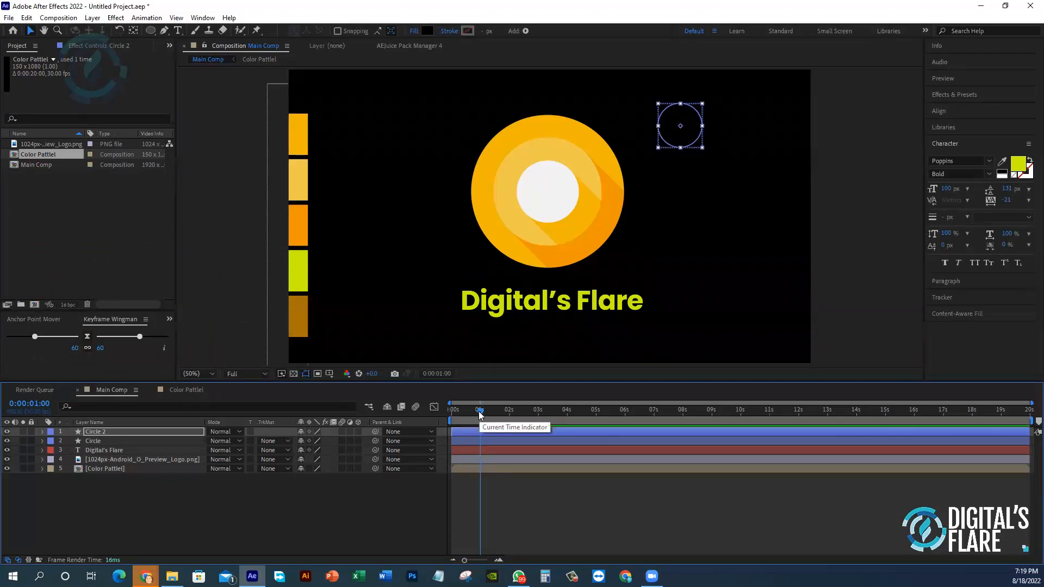
# - Go to 2 seconds and reveal the scale keyframes of both the Circle 2 and Circle layers
pyautogui.moveTo(480, 415); pyautogui.dragTo(508, 411)
pyautogui.click(101, 433)
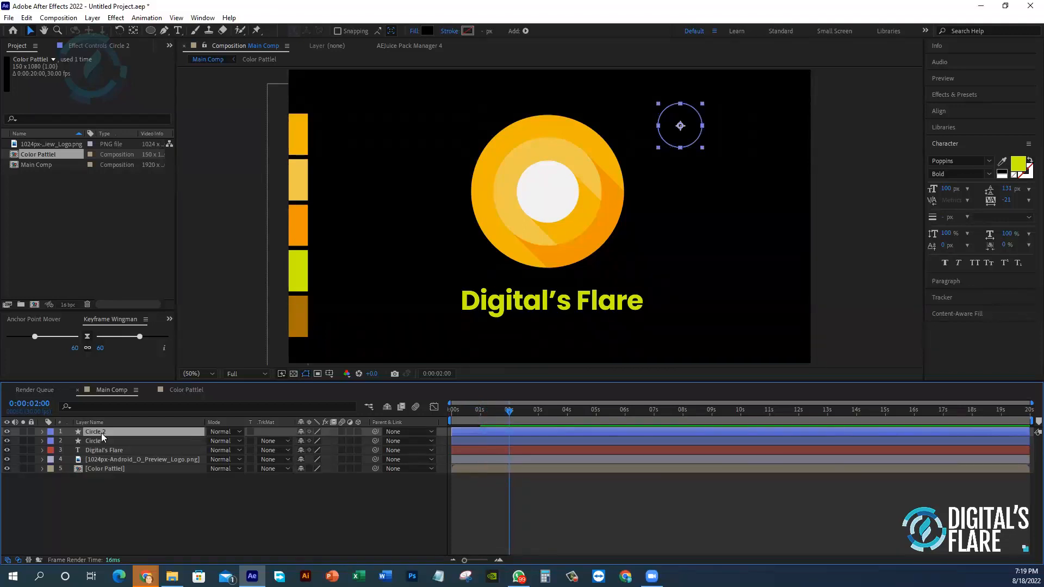
pyautogui.press('s')
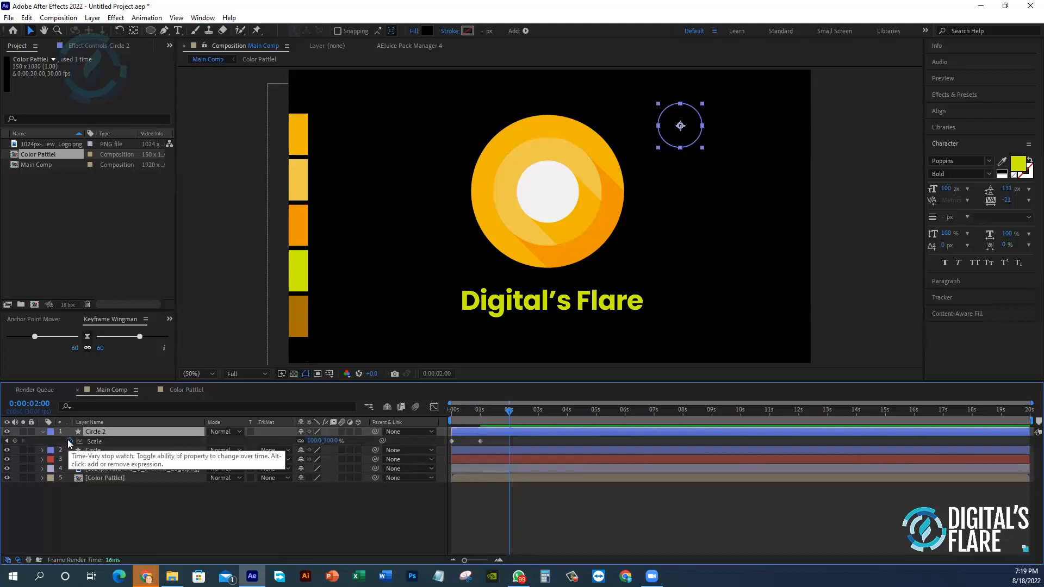
pyautogui.click(99, 449)
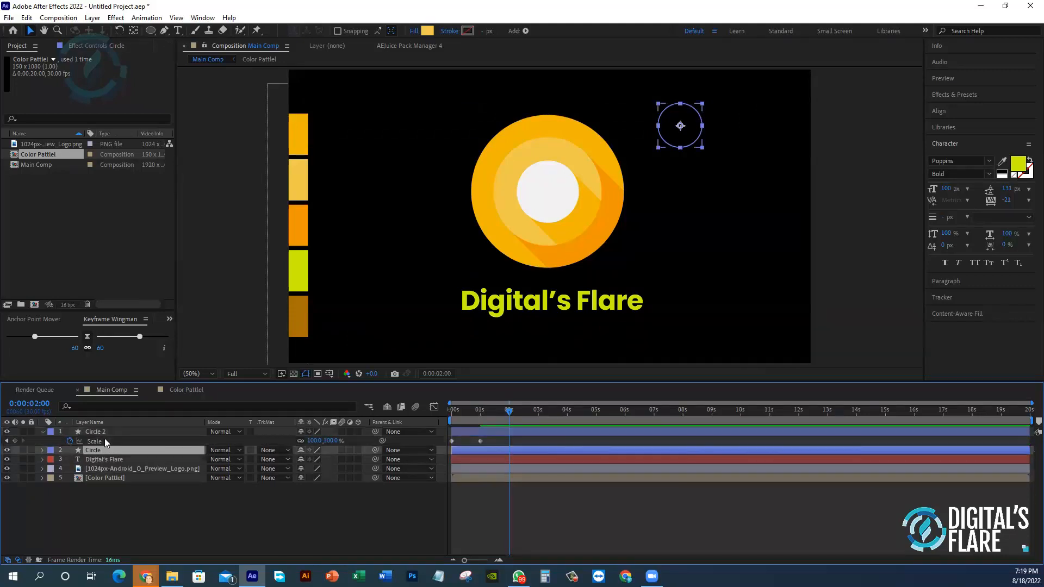
pyautogui.click(108, 431)
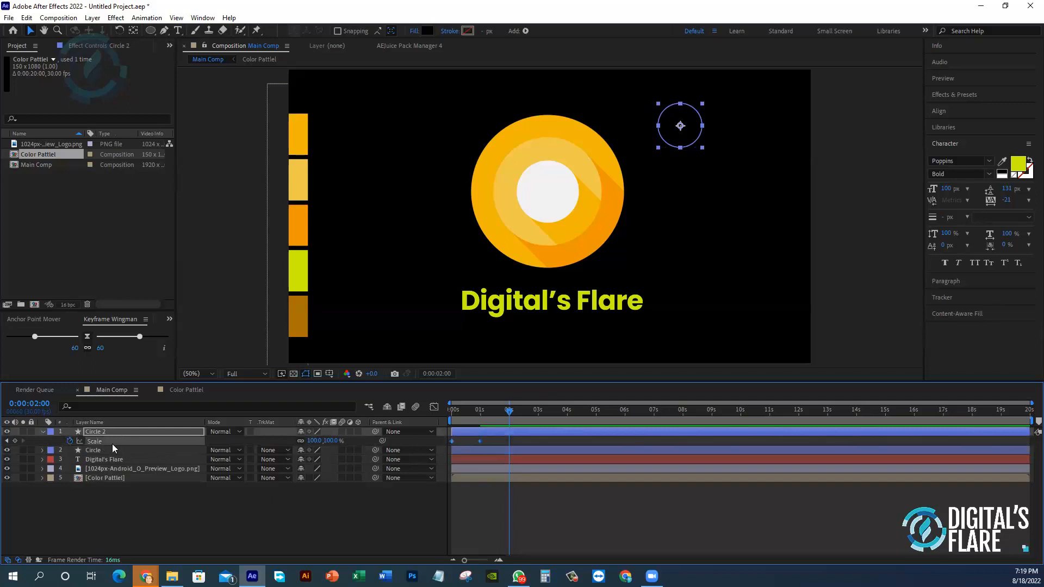
pyautogui.click(111, 451)
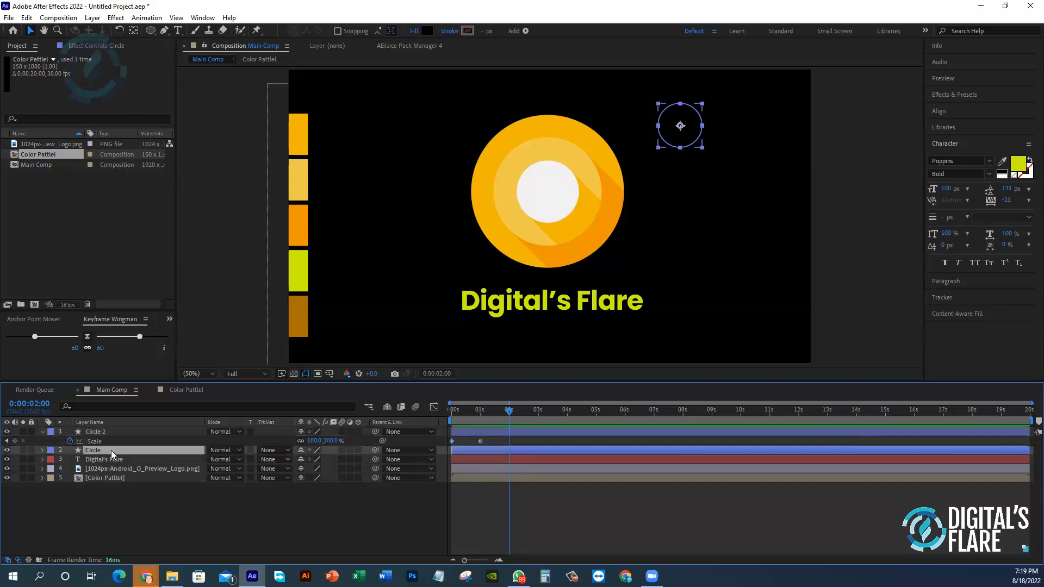
pyautogui.click(118, 432)
pyautogui.keyDown('shift'); pyautogui.click(118, 447); pyautogui.keyUp('shift')
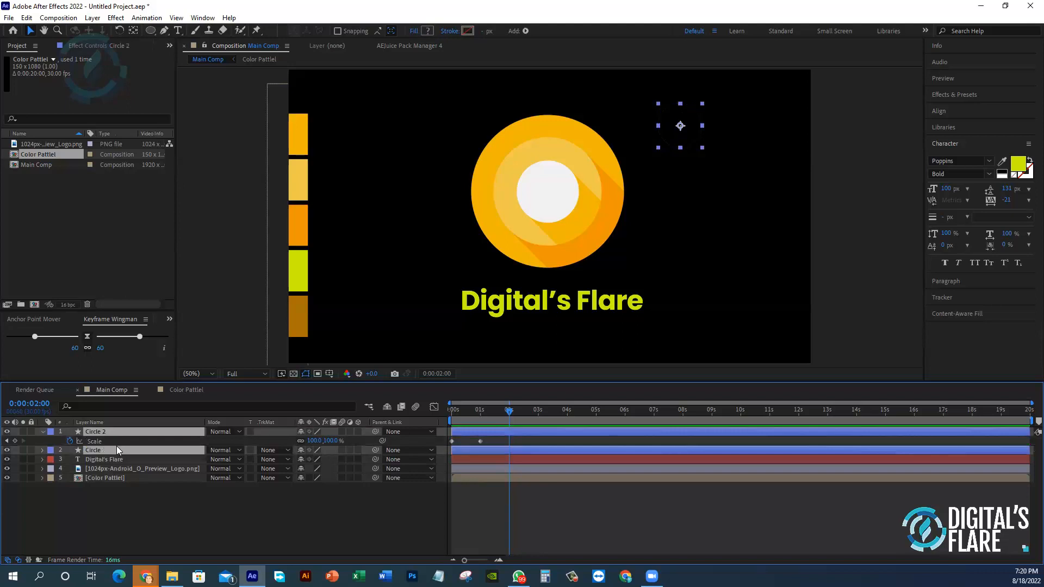
pyautogui.press('u')
pyautogui.press('u')
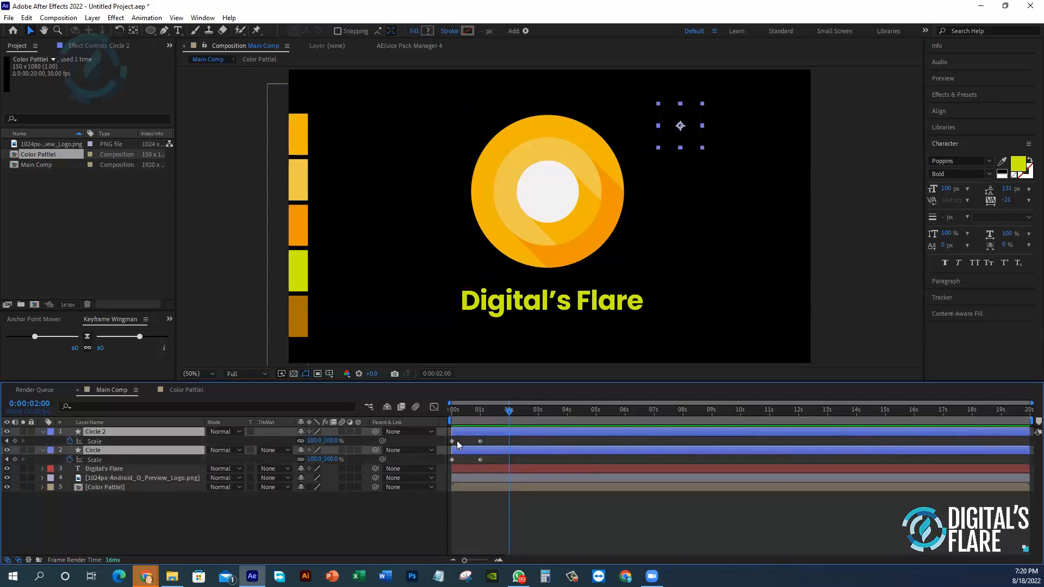
# - Shift the Circle 2 layer's scale keyframes so they run from 1 second to 2 seconds, and re-enable the viewer refresh
pyautogui.click(463, 409)
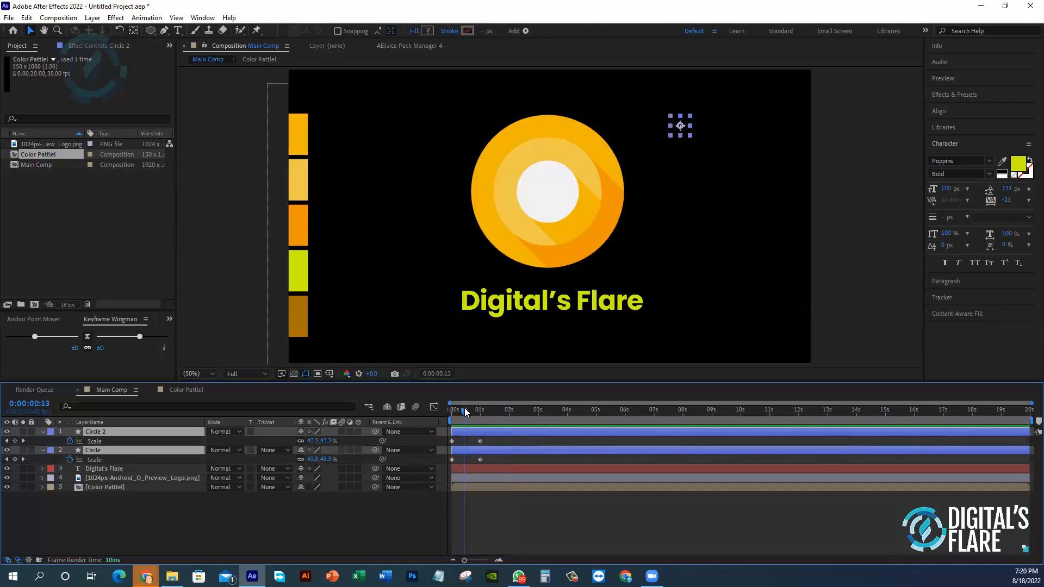
pyautogui.moveTo(451, 412); pyautogui.dragTo(480, 441)
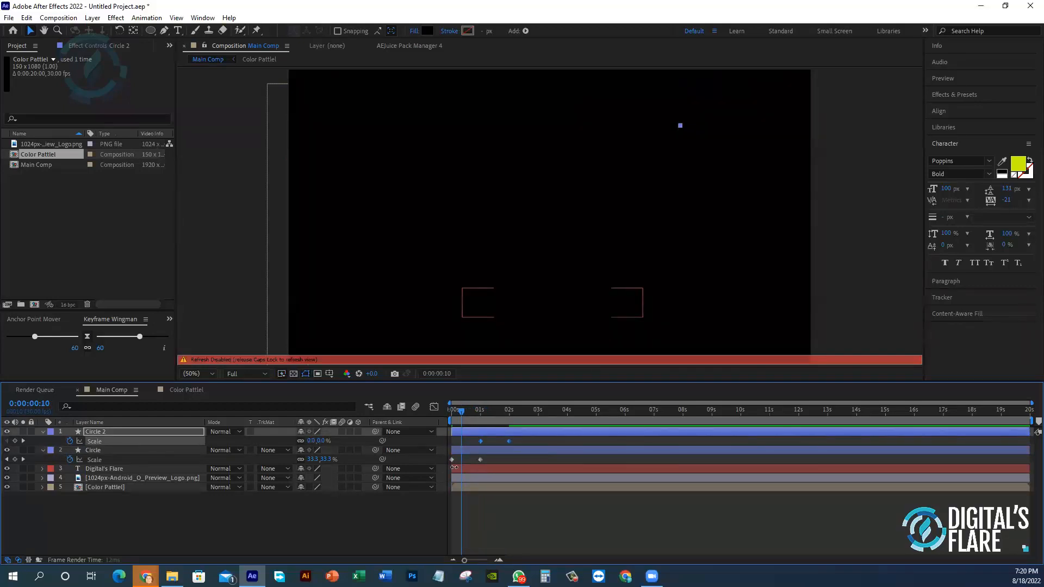
pyautogui.press('capslock')
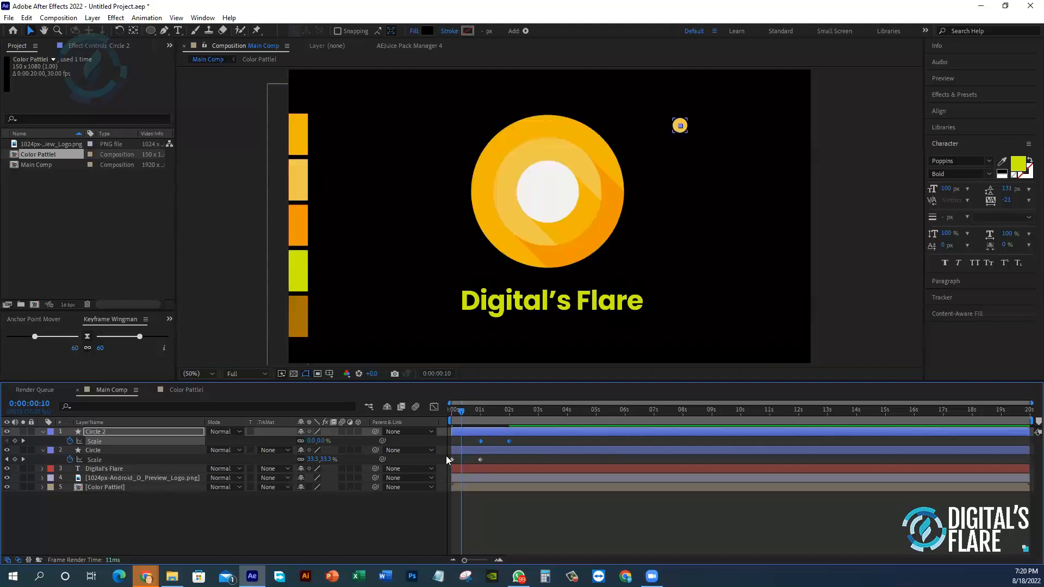
# - Preview the yellow circle growing and the black circle covering it, starting from 0 seconds
pyautogui.moveTo(462, 412); pyautogui.dragTo(397, 419)
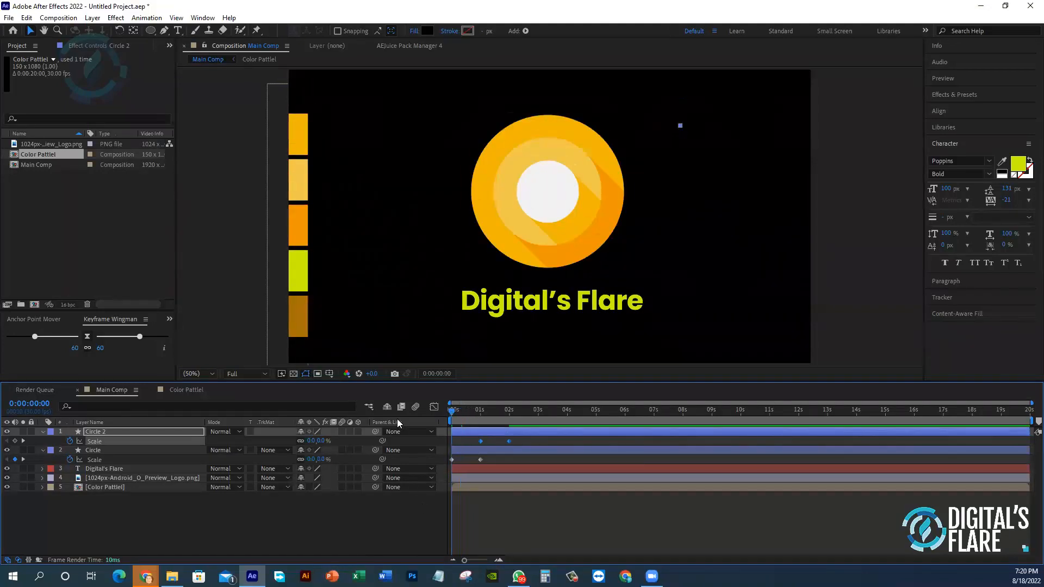
pyautogui.press('space')
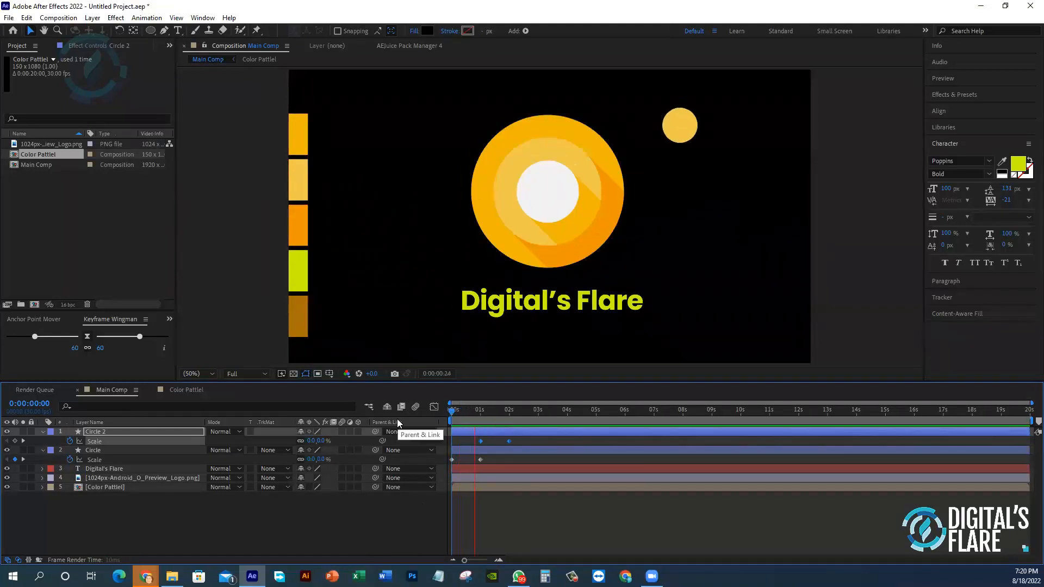
pyautogui.click(459, 413)
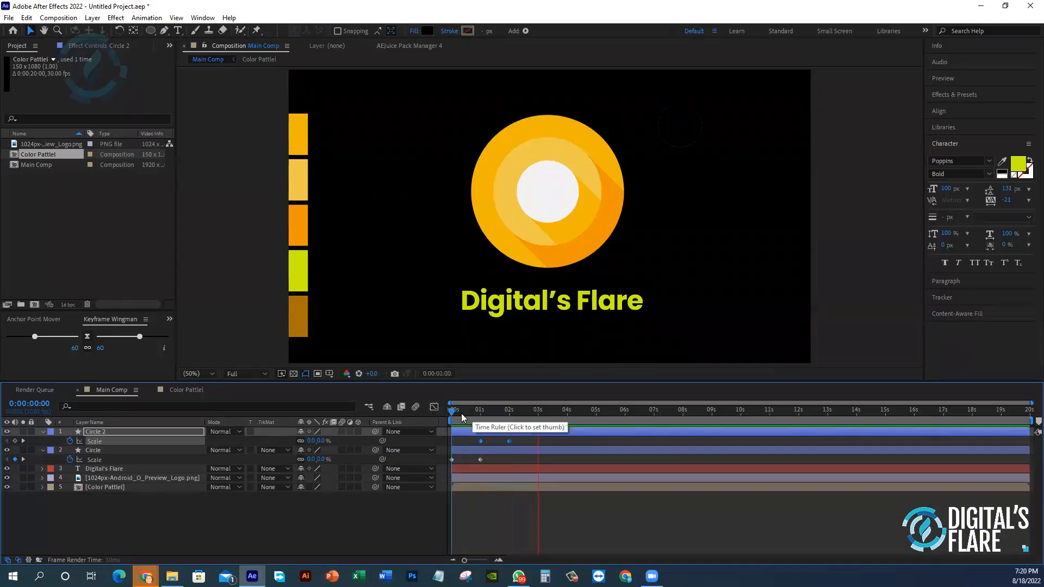
pyautogui.moveTo(459, 413); pyautogui.dragTo(361, 412)
pyautogui.press('space')
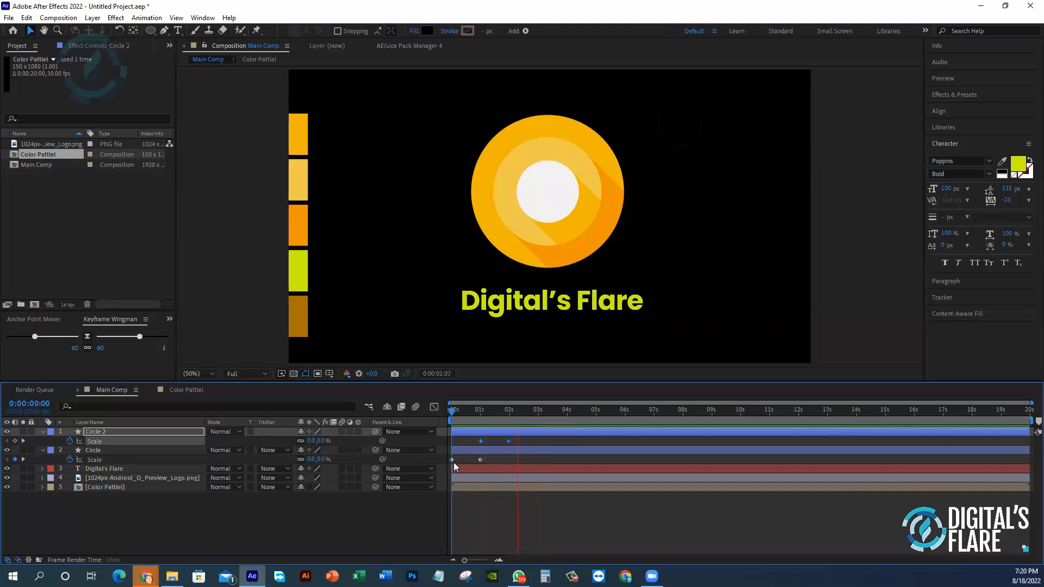
pyautogui.press('space')
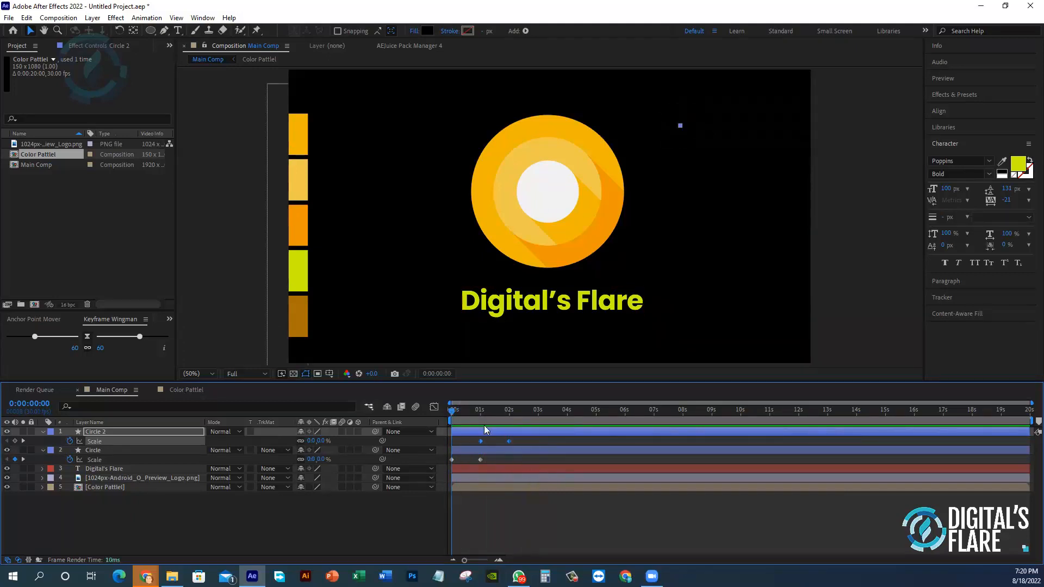
pyautogui.press('space')
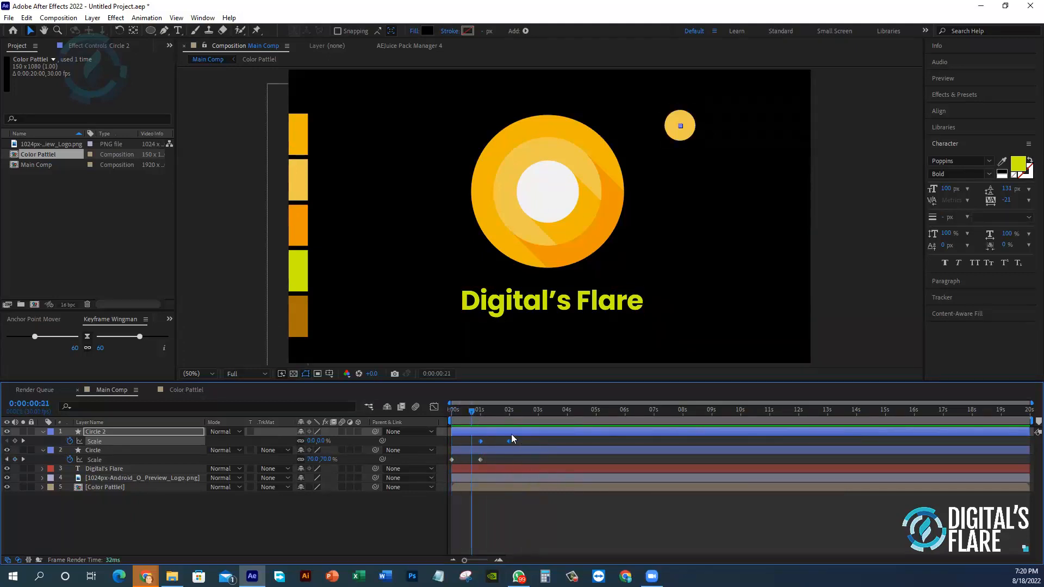
# - Examine the scale values of the Circle and Circle 2 layers at 0 seconds and 1 second
pyautogui.click(112, 449)
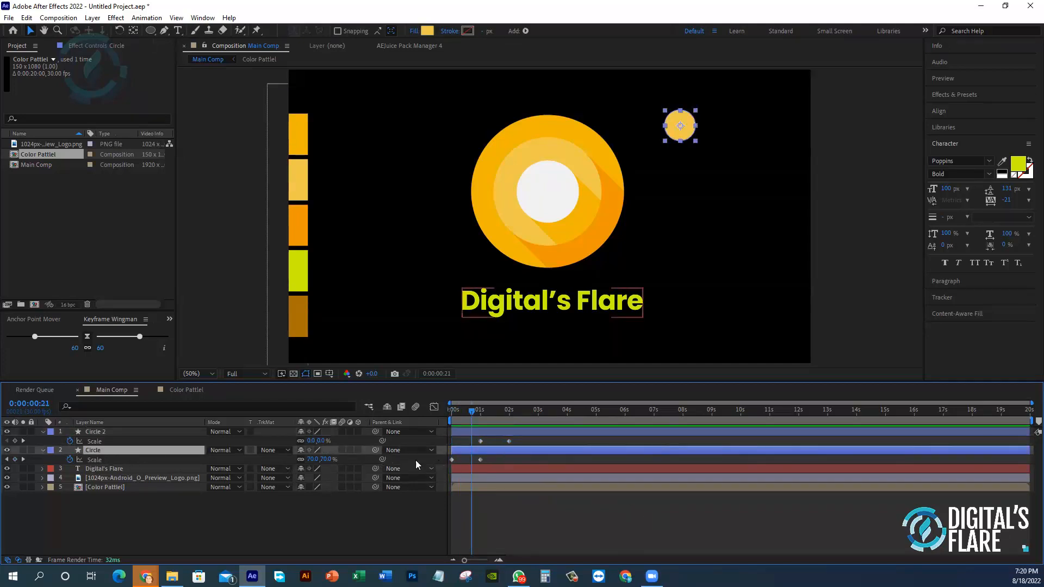
pyautogui.moveTo(472, 412); pyautogui.dragTo(452, 412)
pyautogui.click(310, 461)
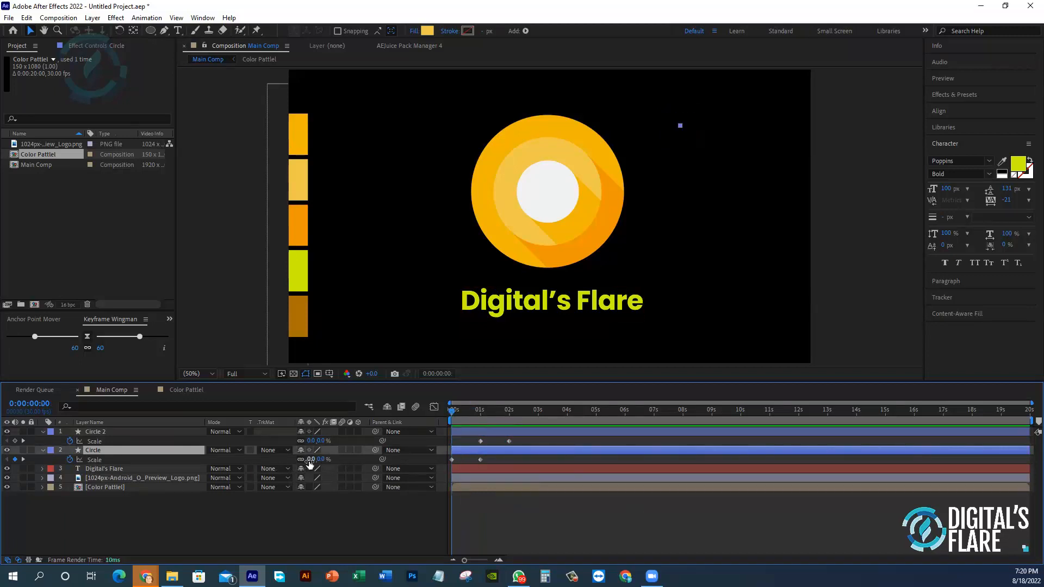
pyautogui.moveTo(473, 412); pyautogui.dragTo(480, 413)
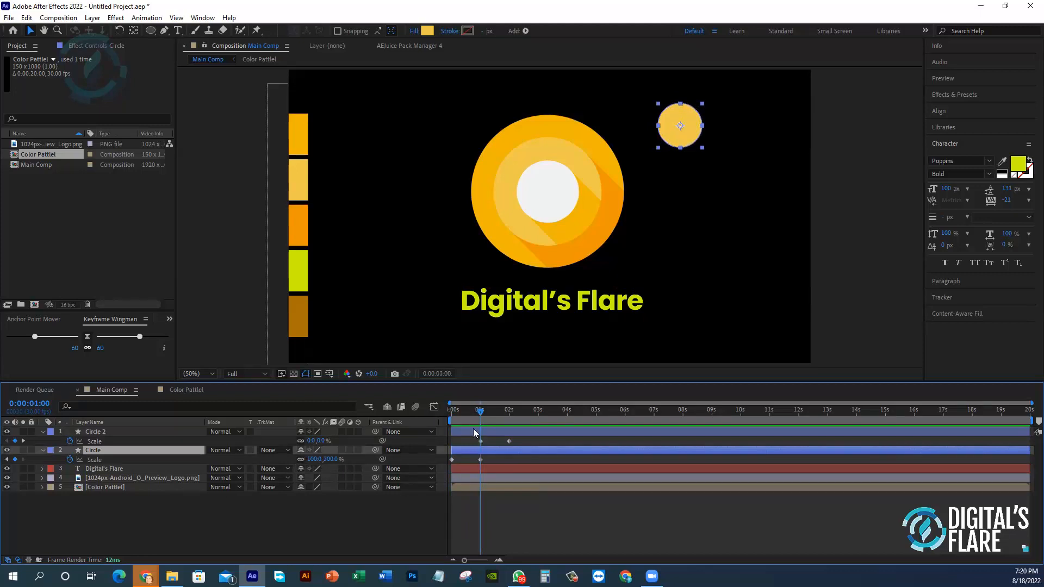
pyautogui.click(116, 439)
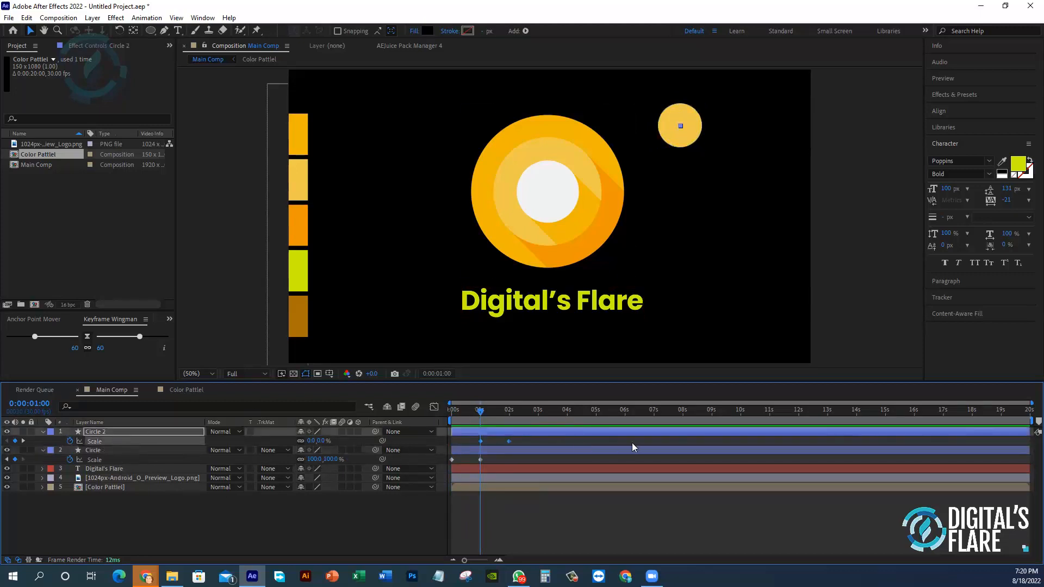
pyautogui.moveTo(480, 410); pyautogui.dragTo(353, 417)
pyautogui.click(546, 441)
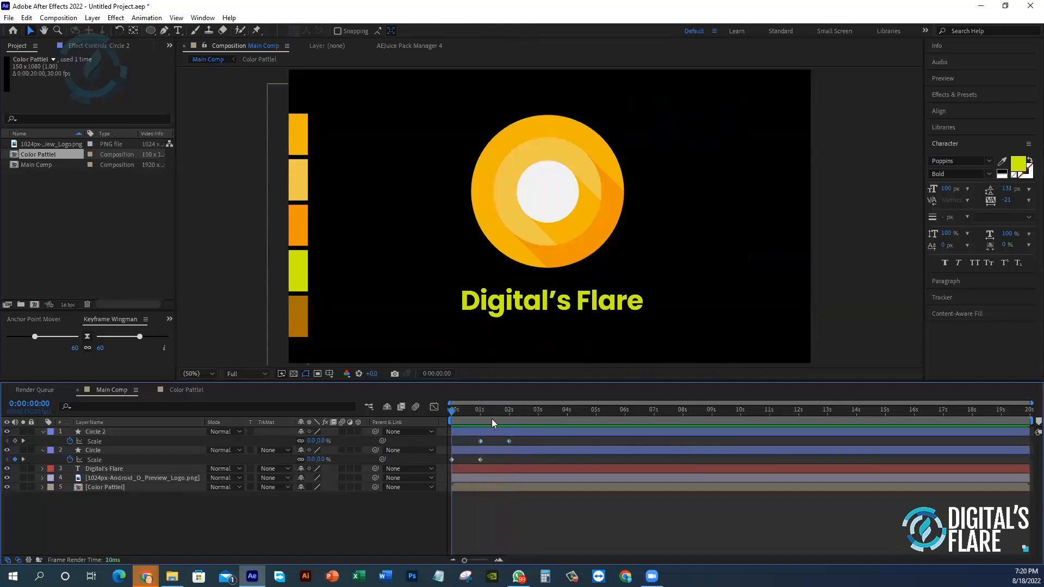
pyautogui.moveTo(461, 410); pyautogui.dragTo(443, 410)
# - Ease all scale keyframes of both circle layers, adjust their influence in the speed graph, and preview the motion
pyautogui.moveTo(537, 442); pyautogui.dragTo(419, 471)
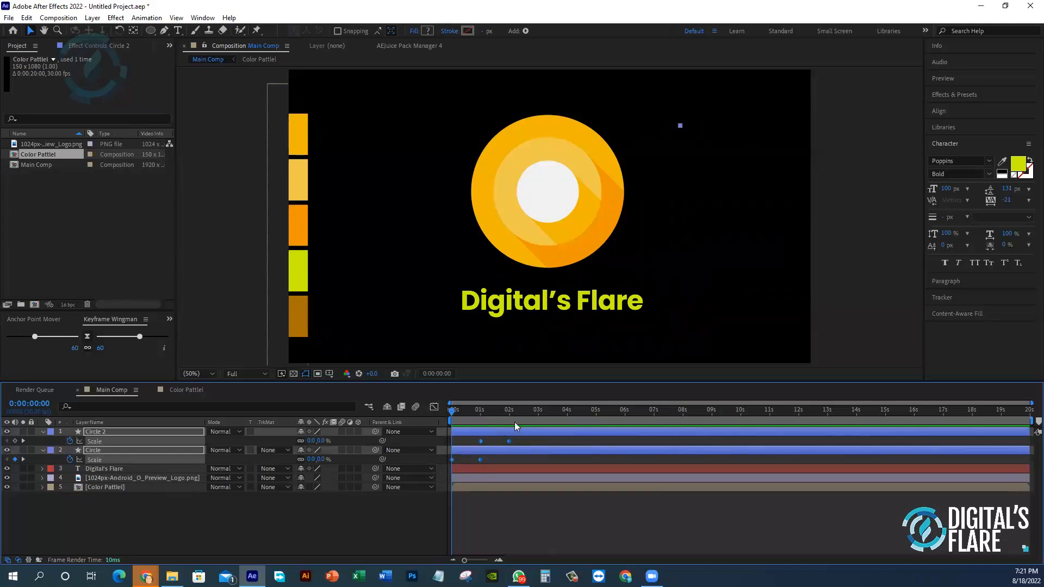
pyautogui.moveTo(525, 437); pyautogui.dragTo(450, 466)
pyautogui.click(434, 406)
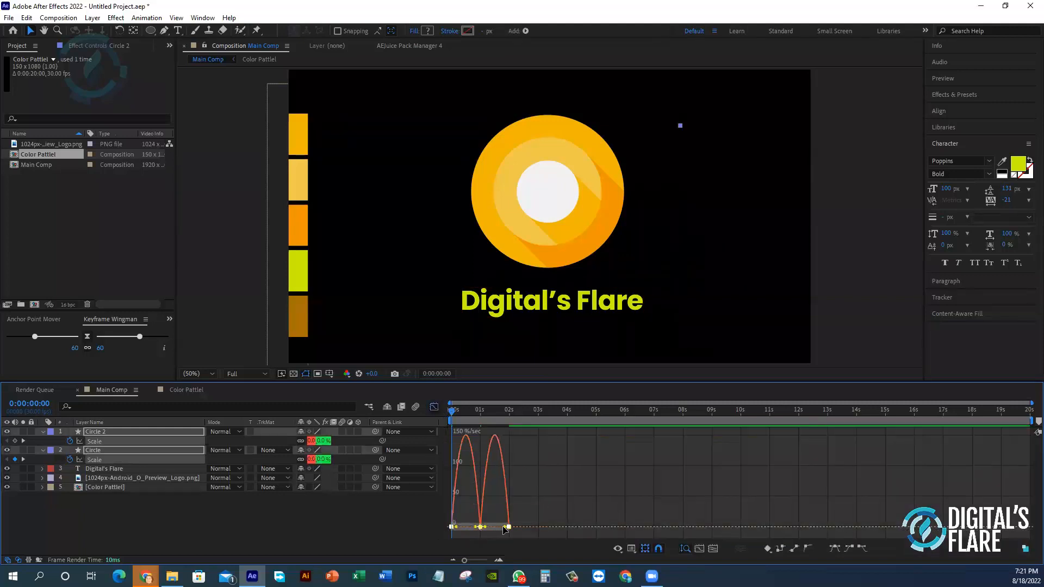
pyautogui.moveTo(504, 527); pyautogui.dragTo(466, 530)
pyautogui.click(433, 407)
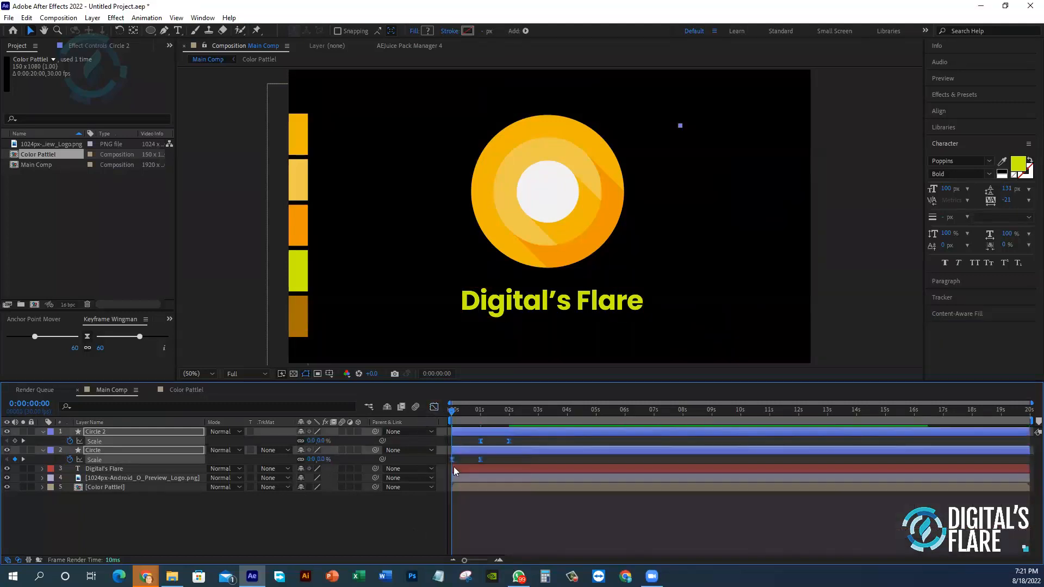
pyautogui.press('space')
# - Pre-compose the Circle and Circle 2 layers into a new composition named circle
pyautogui.keyDown('ctrl'); pyautogui.click(105, 439); pyautogui.keyUp('ctrl')
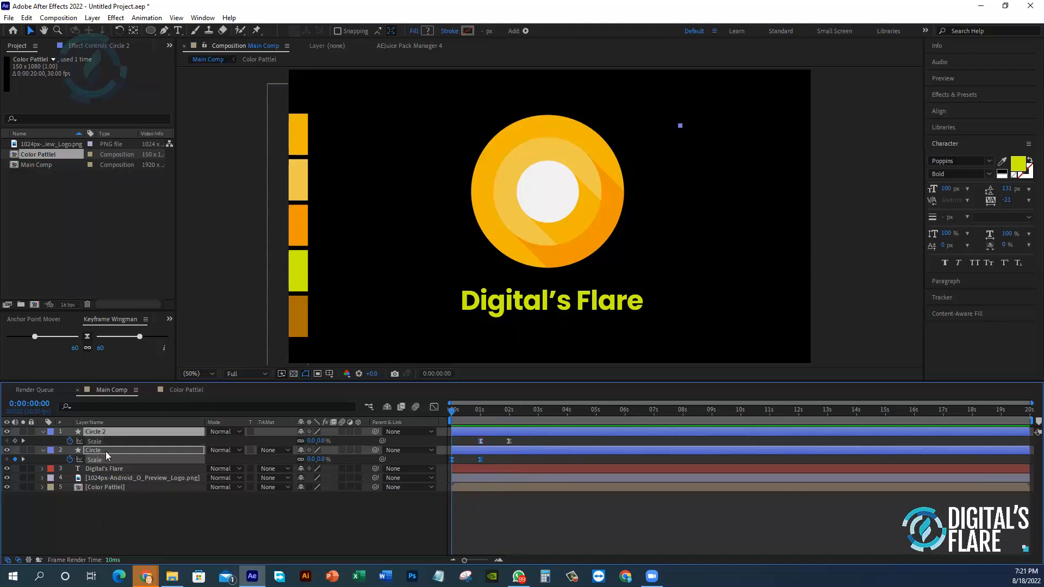
pyautogui.click(110, 508)
pyautogui.click(111, 451)
pyautogui.keyDown('ctrl'); pyautogui.click(116, 432); pyautogui.keyUp('ctrl')
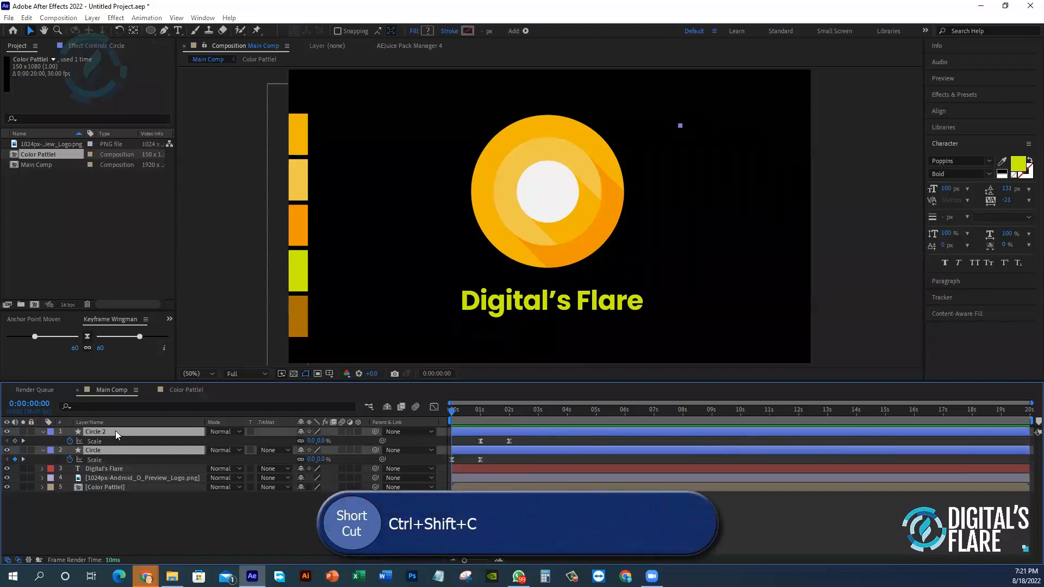
pyautogui.hotkey('ctrl', 'shift', 'c')
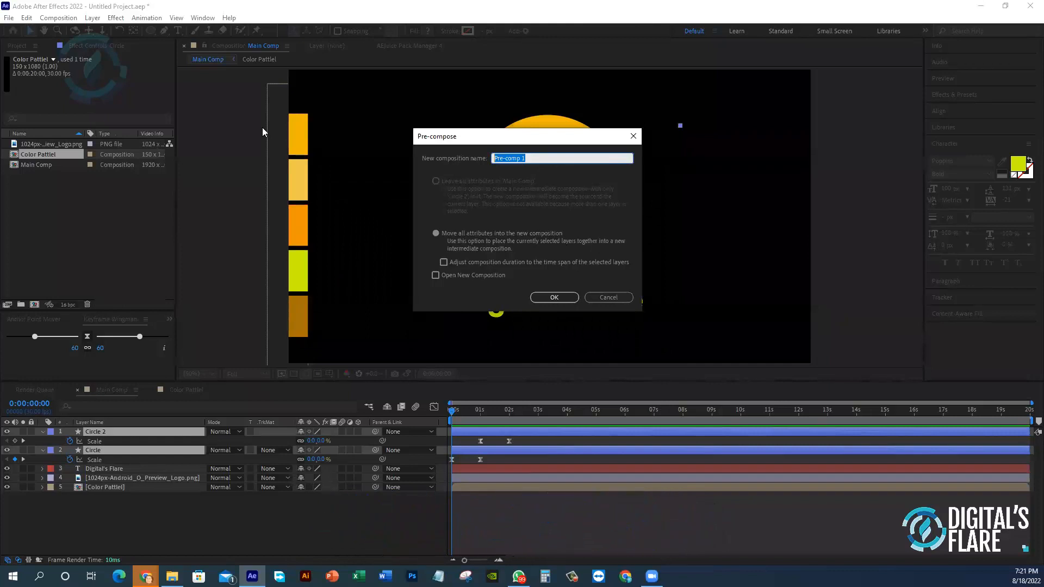
pyautogui.write('circle')
pyautogui.press('Return')
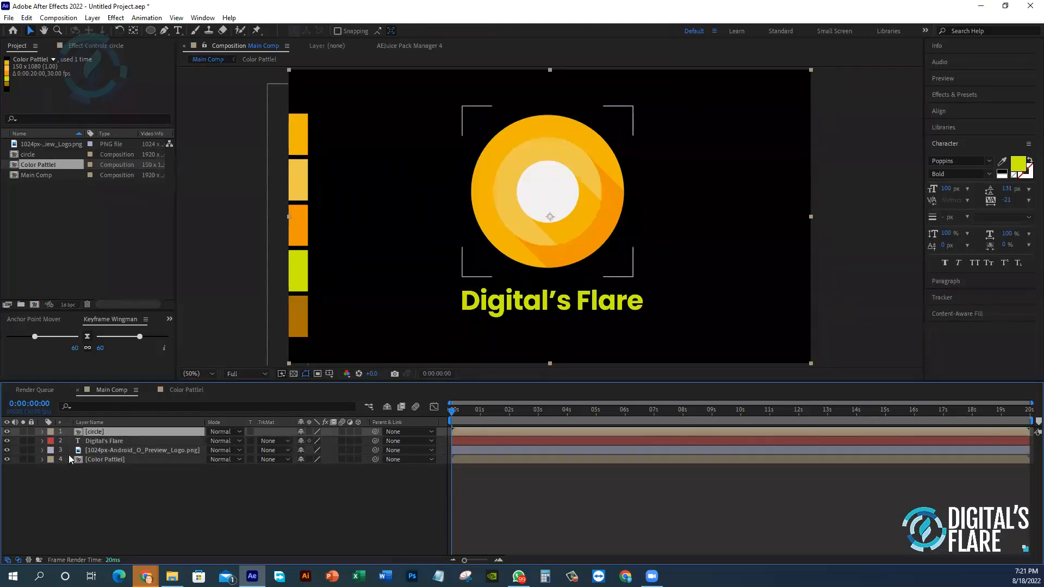
# - Duplicate the circle pre-composition layer three times
pyautogui.hotkey('ctrl', 'd')
pyautogui.hotkey('ctrl', 'd')
pyautogui.hotkey('ctrl', 'd')
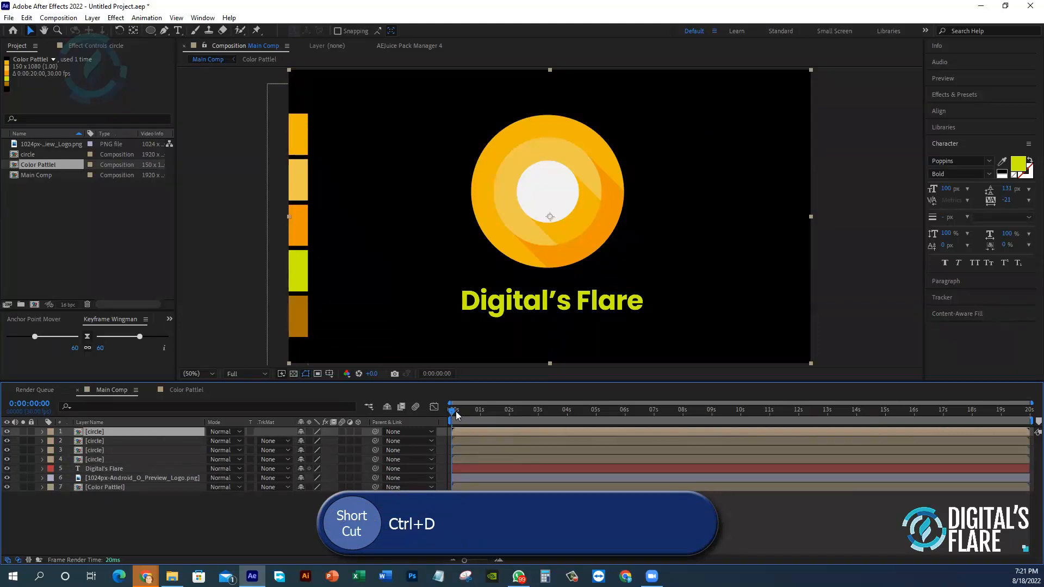
# - At about one second, move the first circle copy to the logo's lower right and the second to its upper left
pyautogui.moveTo(455, 413); pyautogui.dragTo(484, 412)
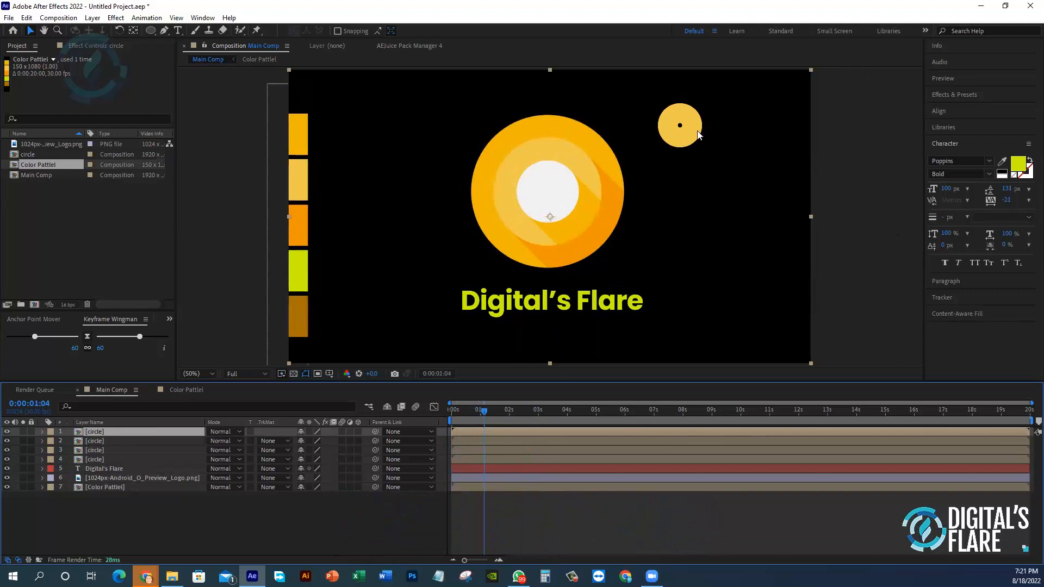
pyautogui.click(679, 122)
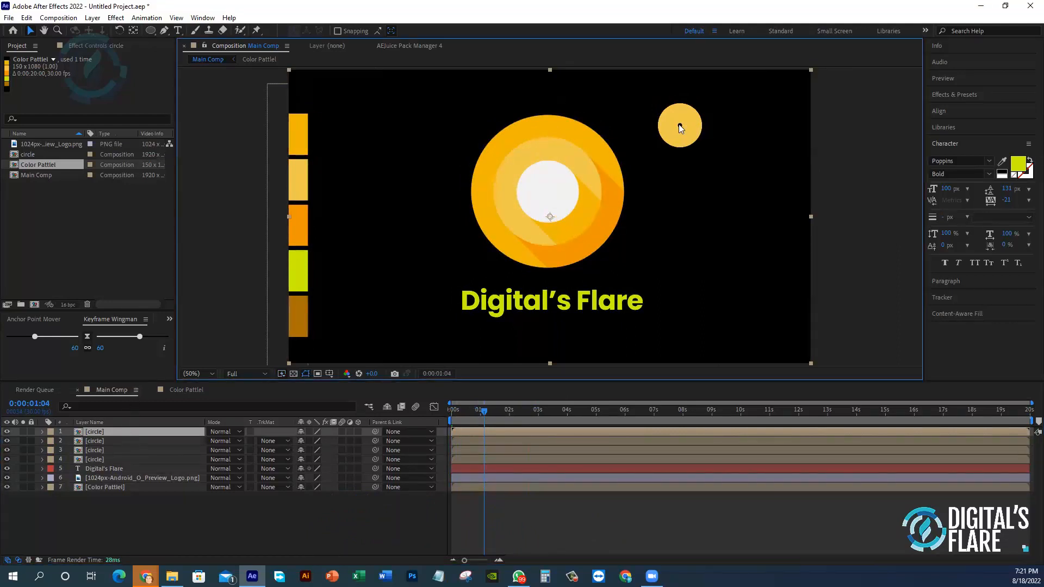
pyautogui.moveTo(684, 125); pyautogui.dragTo(687, 124)
pyautogui.moveTo(701, 172); pyautogui.dragTo(748, 225)
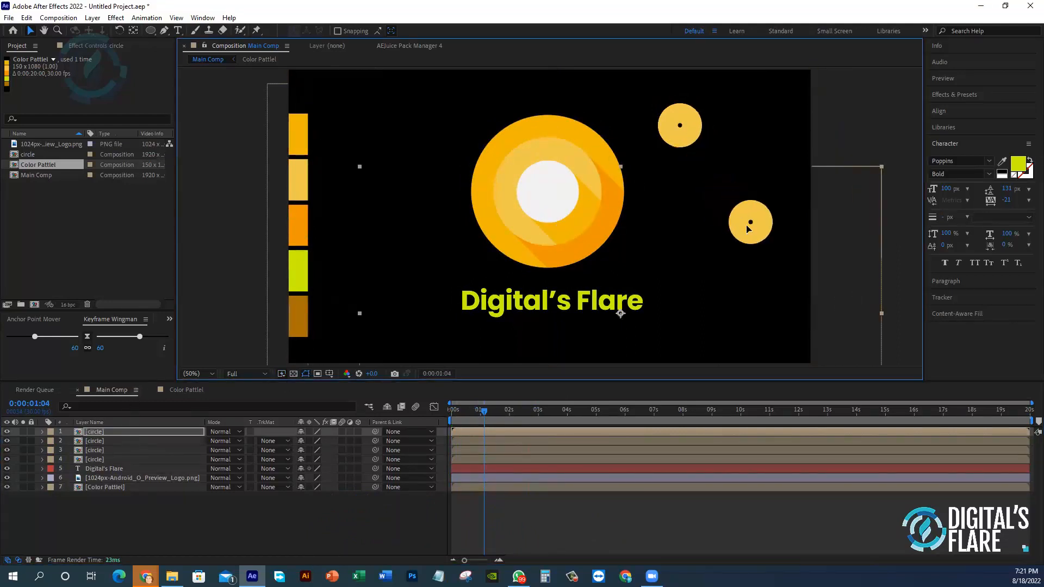
pyautogui.click(114, 440)
pyautogui.moveTo(683, 130); pyautogui.dragTo(365, 115)
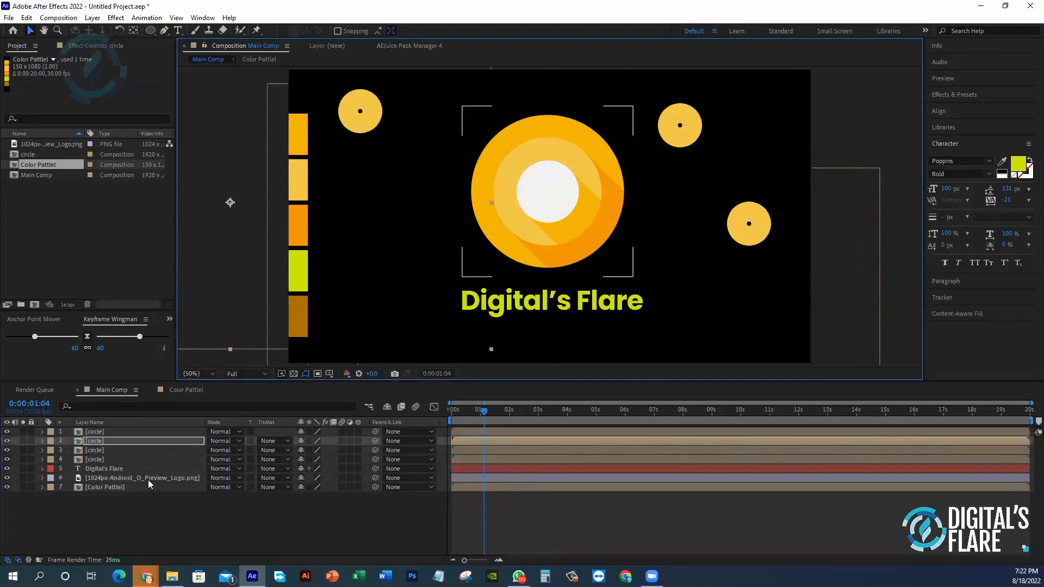
# - Place the third circle copy at the logo's lower left and the fourth at its upper right
pyautogui.click(106, 452)
pyautogui.moveTo(391, 288); pyautogui.dragTo(406, 228)
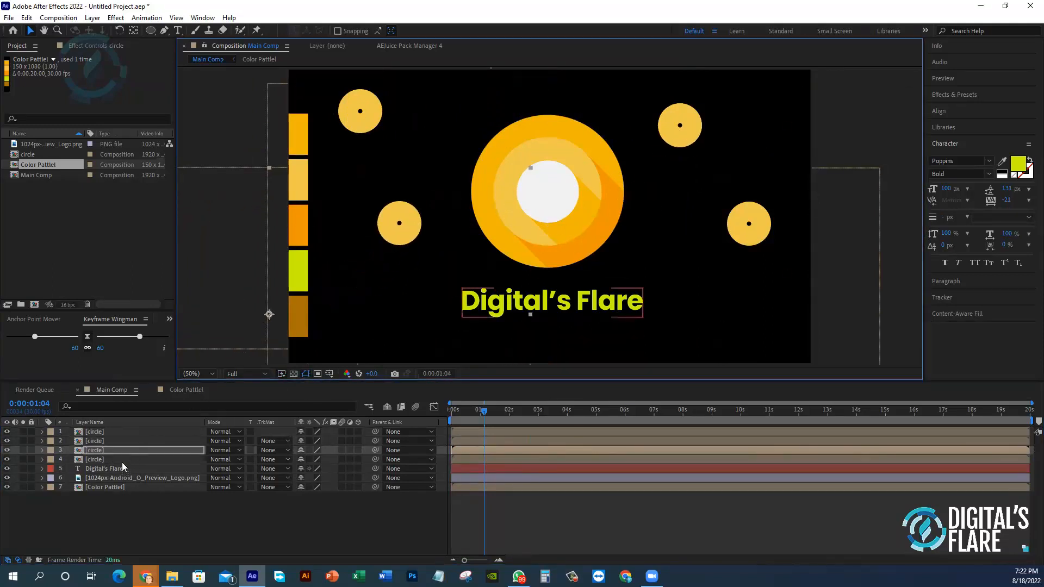
pyautogui.click(121, 462)
pyautogui.moveTo(691, 137); pyautogui.dragTo(688, 157)
pyautogui.moveTo(670, 242); pyautogui.dragTo(638, 113)
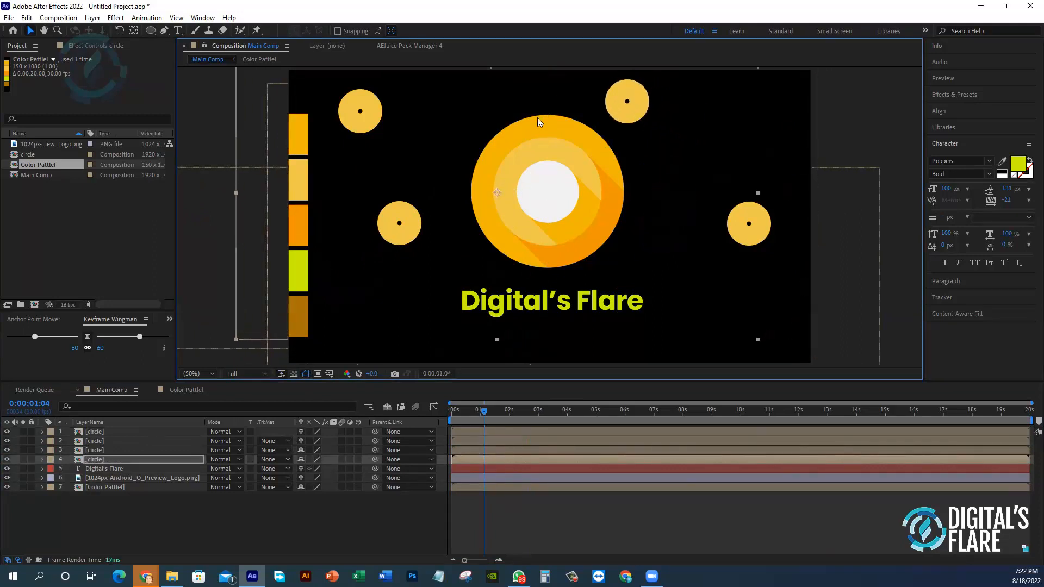
pyautogui.moveTo(394, 241); pyautogui.dragTo(399, 280)
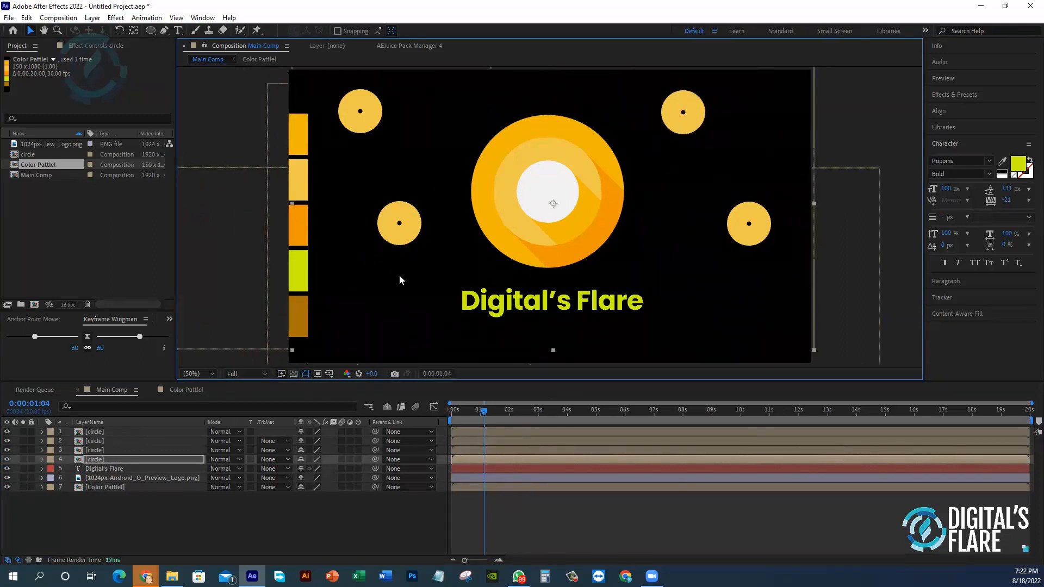
pyautogui.click(880, 105)
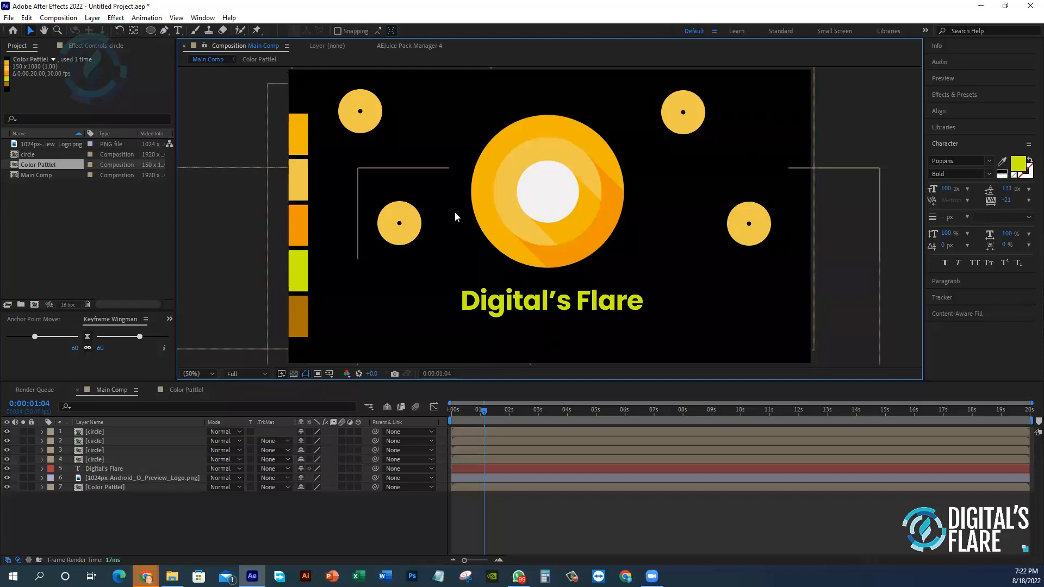
# - Stagger the second, third and fourth circle layers to start at about 0.4, 0.8 and 0.2 seconds, and preview the animation
pyautogui.moveTo(486, 415); pyautogui.dragTo(305, 421)
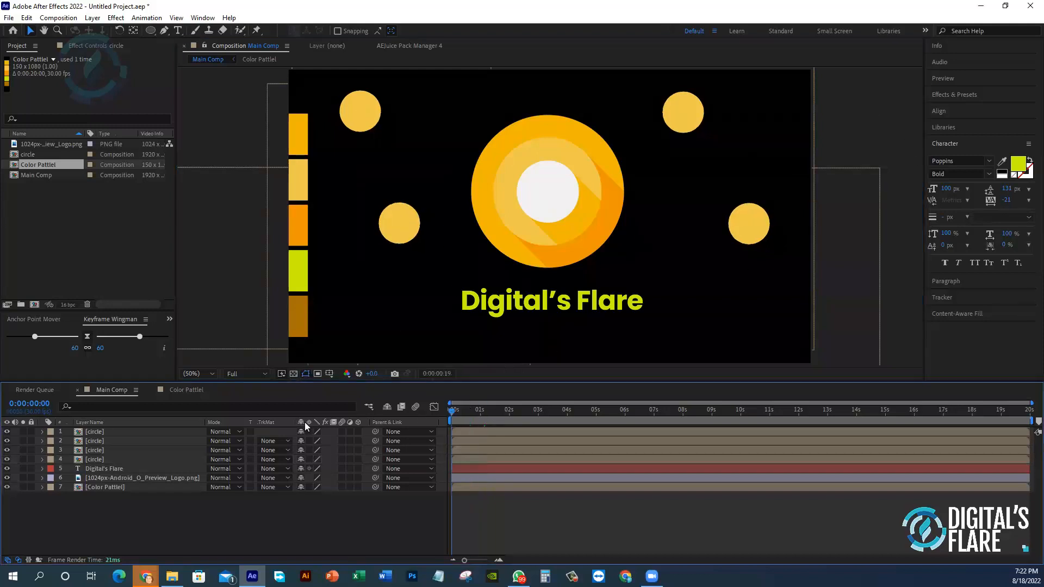
pyautogui.press('space')
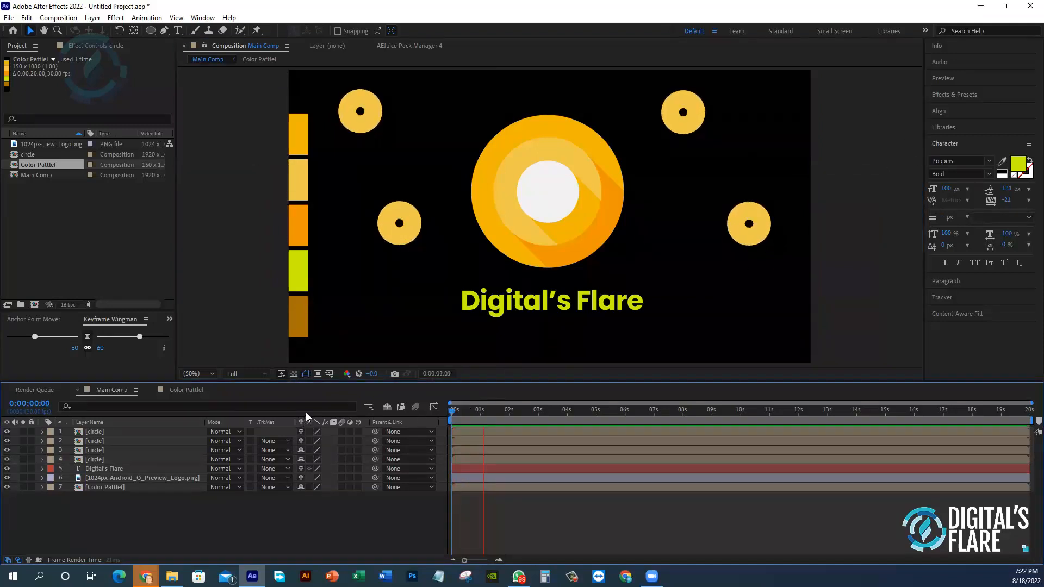
pyautogui.moveTo(463, 413); pyautogui.dragTo(482, 461)
pyautogui.click(453, 410)
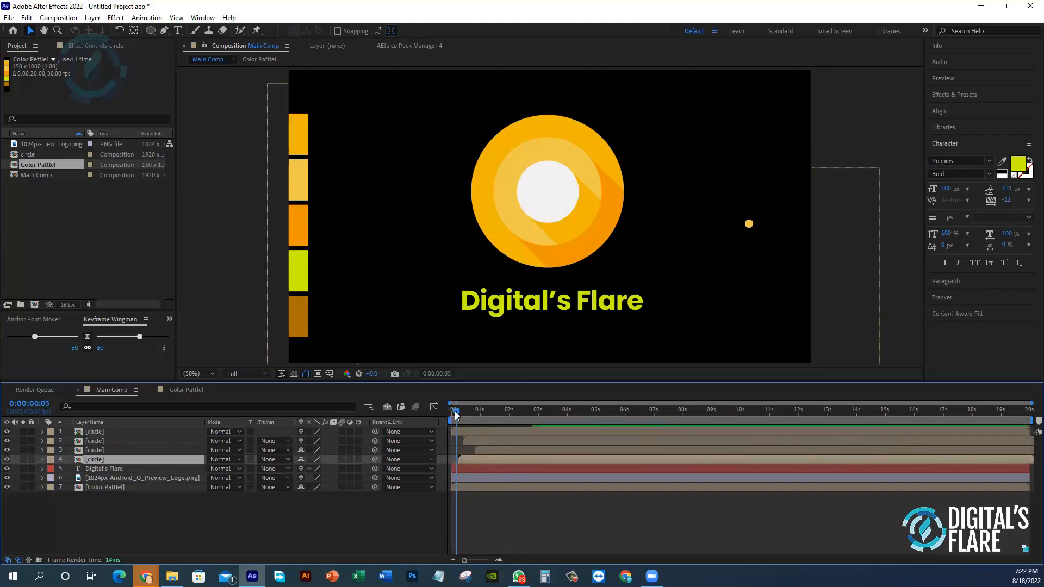
pyautogui.press('space')
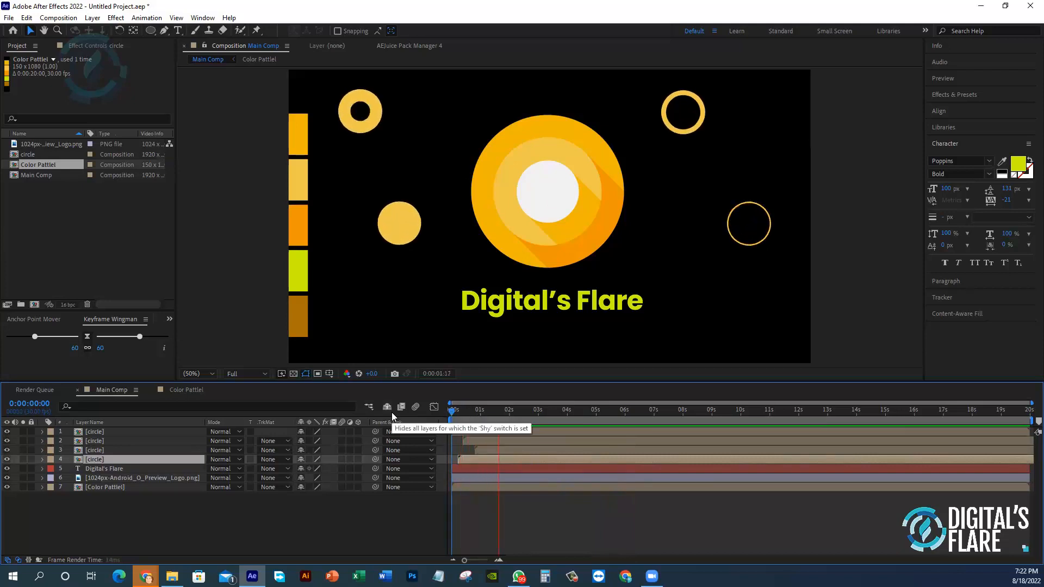
pyautogui.press('space')
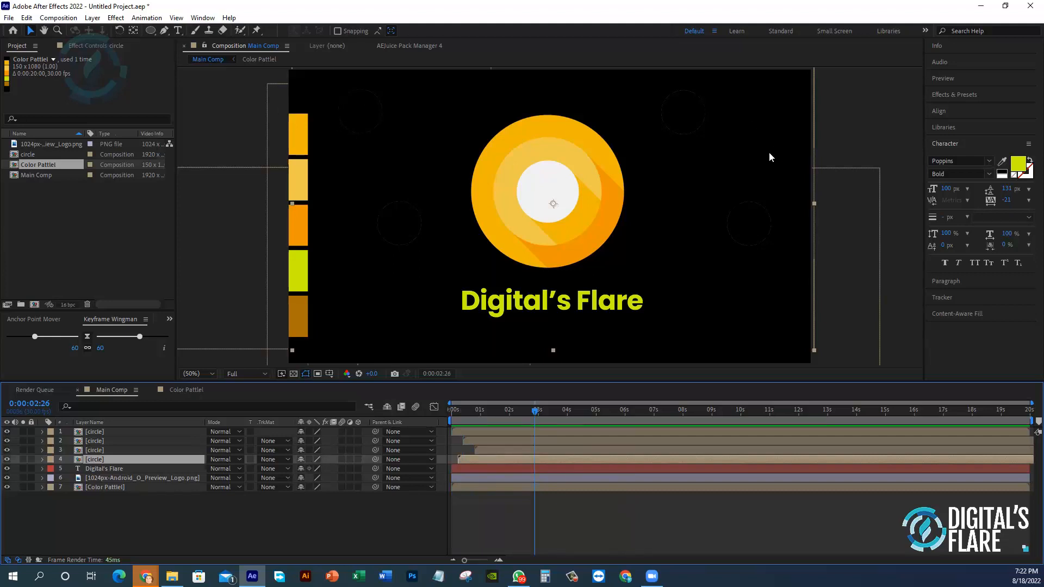
# - In the circle composition, set the Circle 2 layer's scale keyframe at 2 seconds to 102%
pyautogui.doubleClick(118, 431)
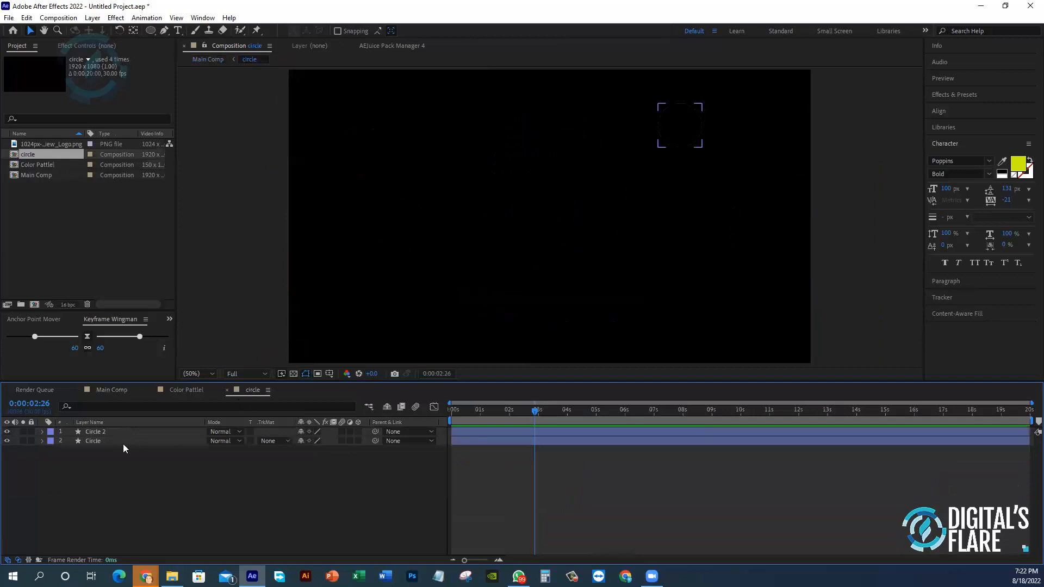
pyautogui.click(113, 432)
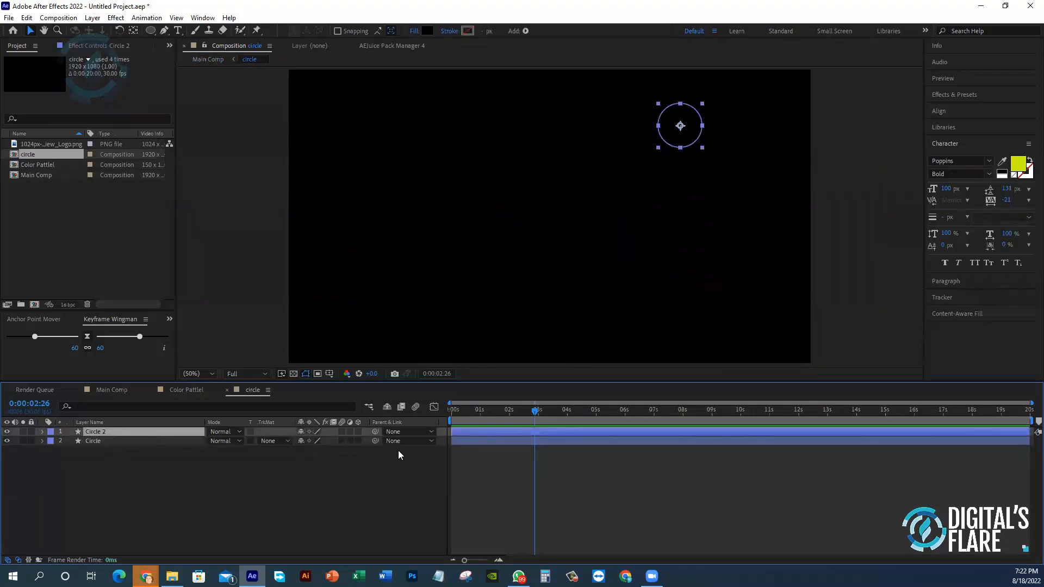
pyautogui.press('u')
pyautogui.click(7, 441)
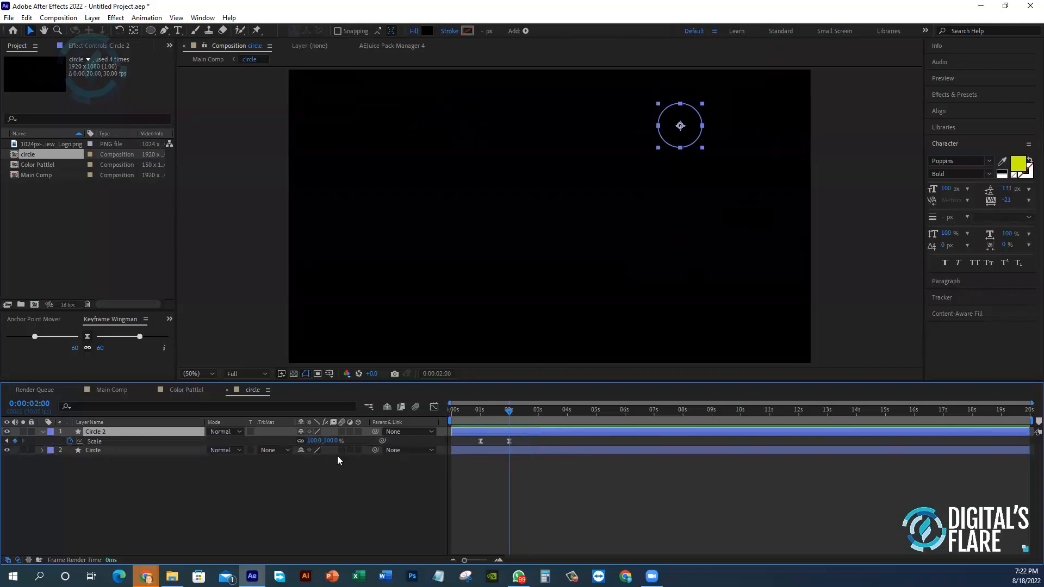
pyautogui.click(314, 441)
pyautogui.write('102')
pyautogui.click(332, 496)
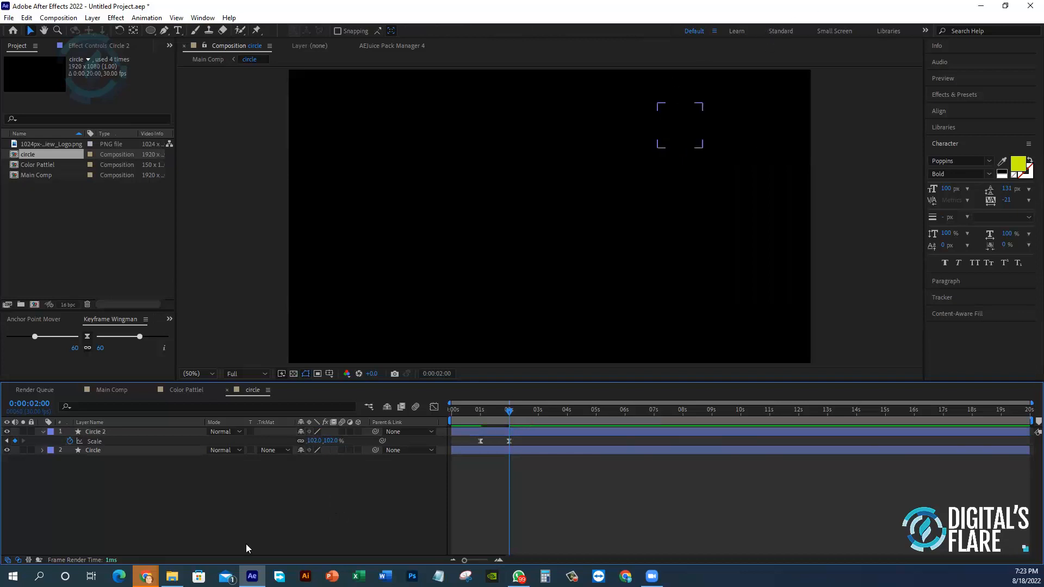
# - Return to Main Comp and play back the circle animation from the start
pyautogui.click(109, 390)
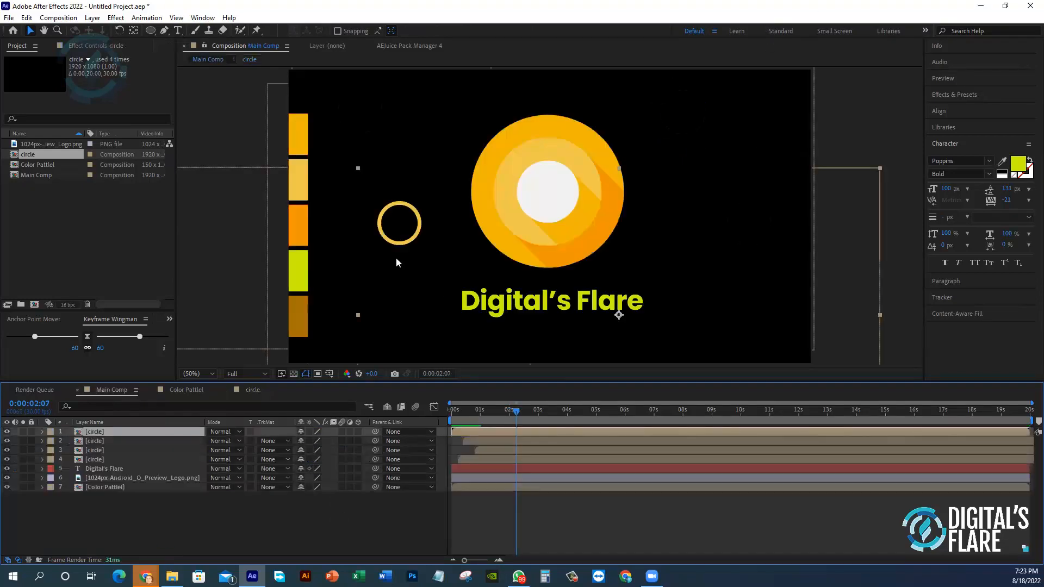
pyautogui.press('Home')
pyautogui.press('space')
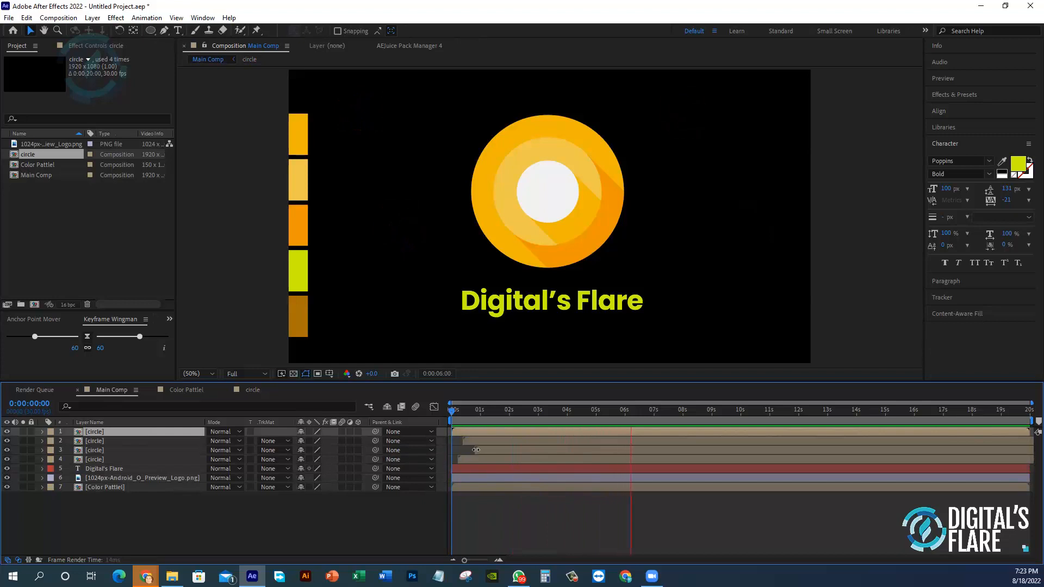
pyautogui.press('space')
pyautogui.moveTo(452, 412); pyautogui.dragTo(463, 413)
pyautogui.press('space')
pyautogui.press('space')
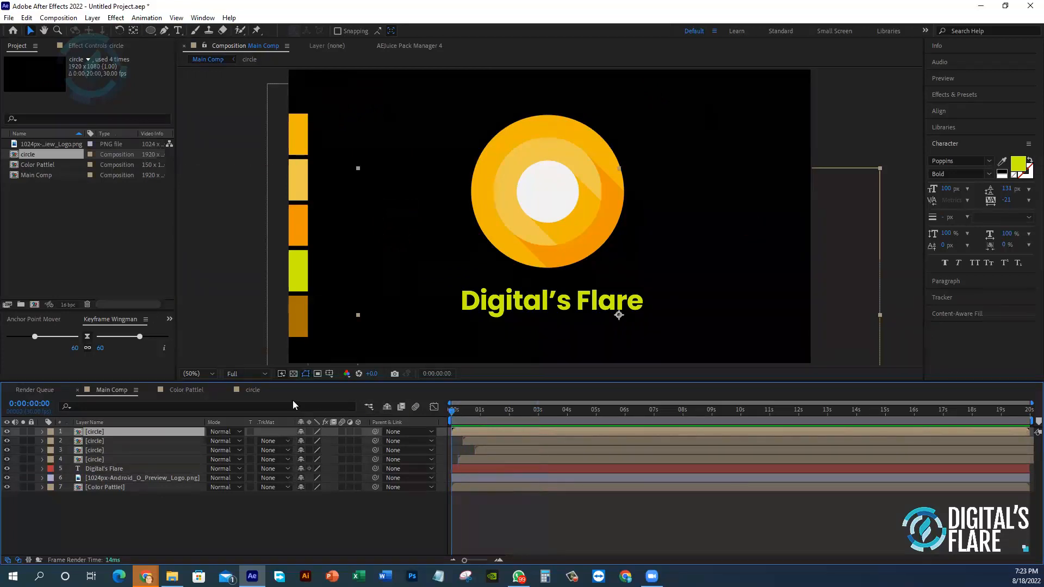
pyautogui.click(234, 343)
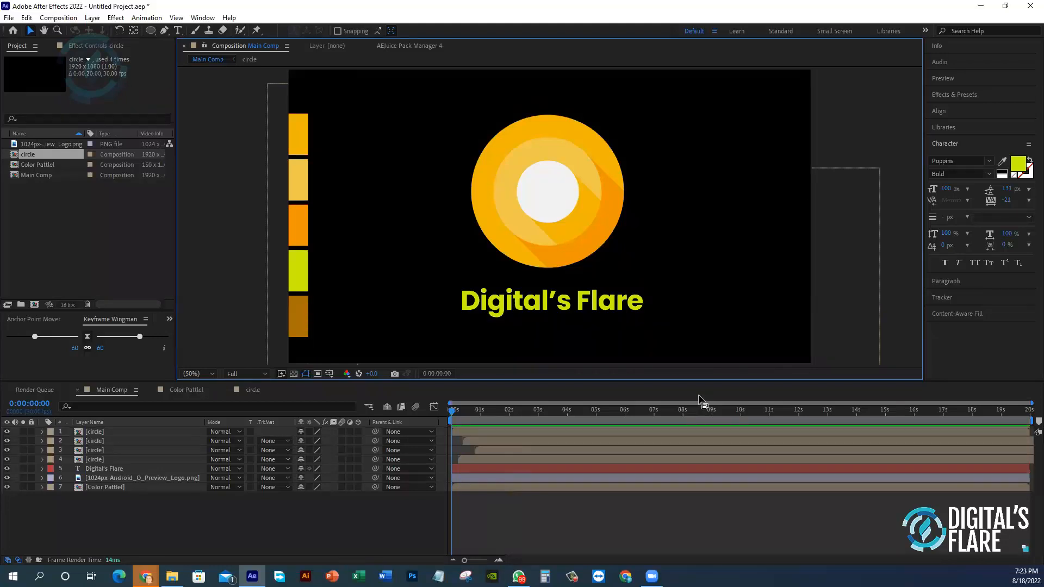
# - Shift the second and third circle layers slightly earlier, to start at about 0.3 and 0.7 seconds
pyautogui.click(457, 412)
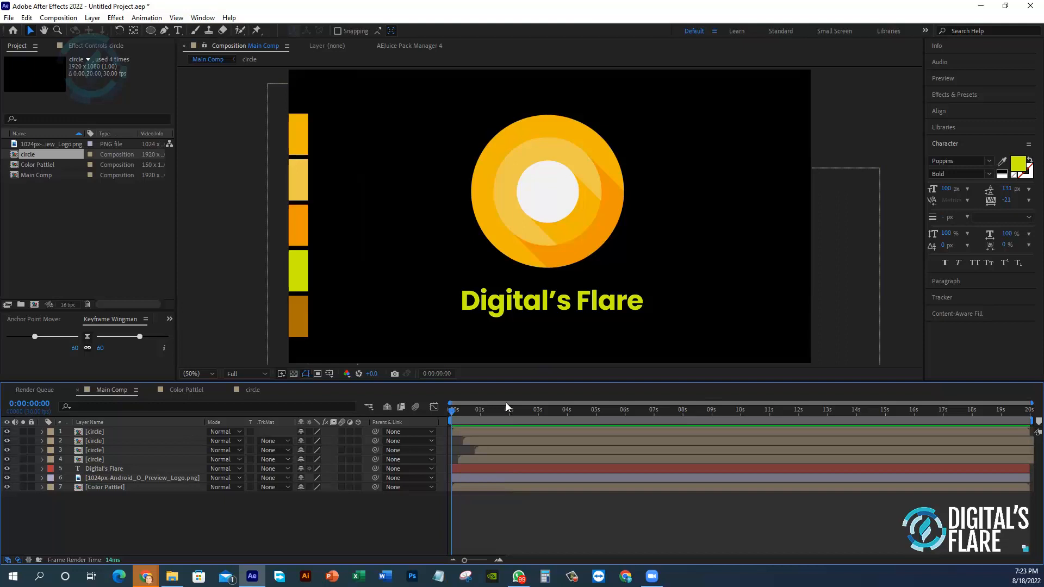
pyautogui.moveTo(460, 408); pyautogui.dragTo(456, 434)
pyautogui.click(460, 430)
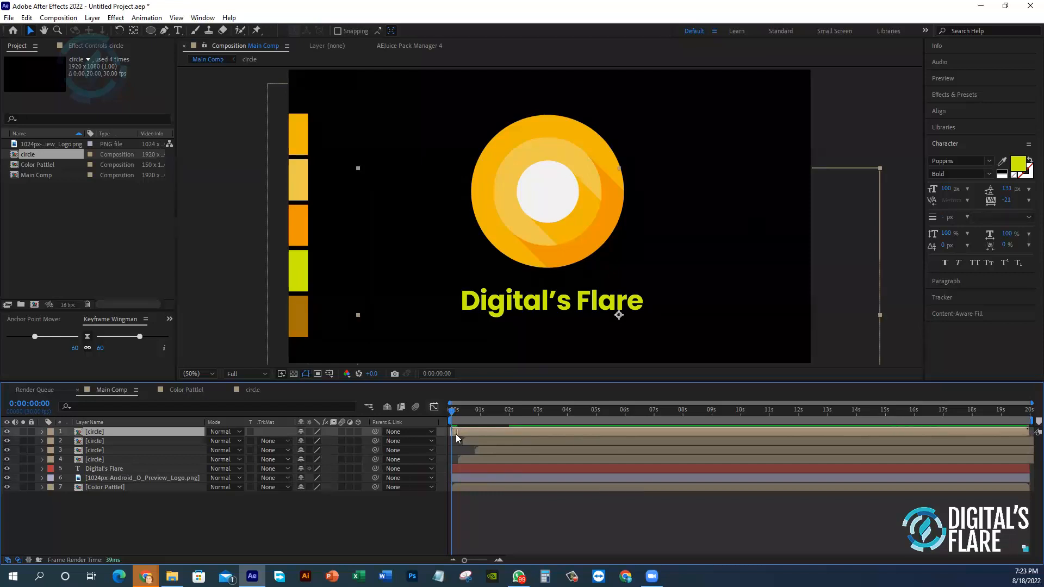
pyautogui.click(89, 444)
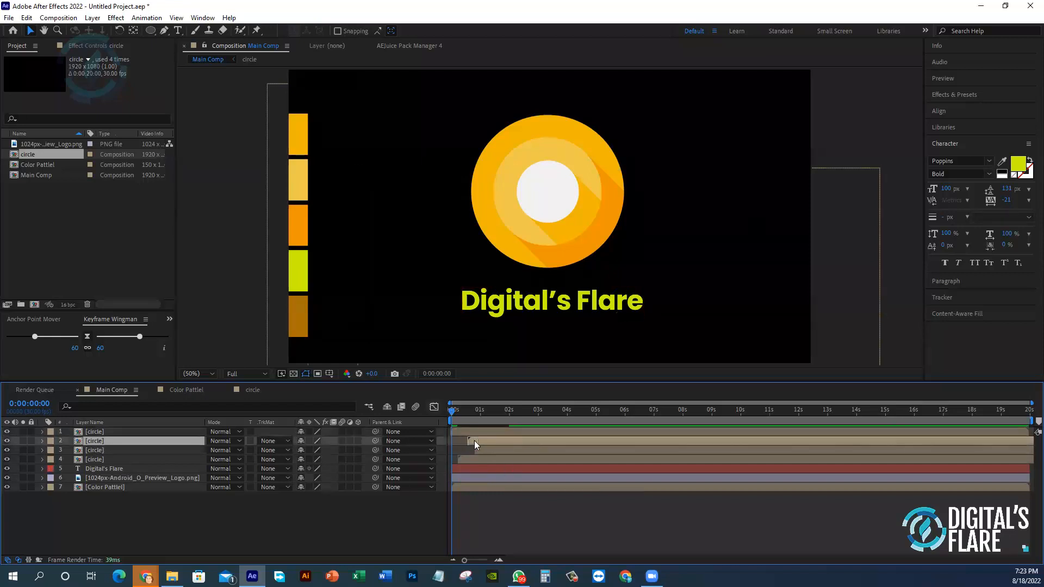
pyautogui.click(124, 450)
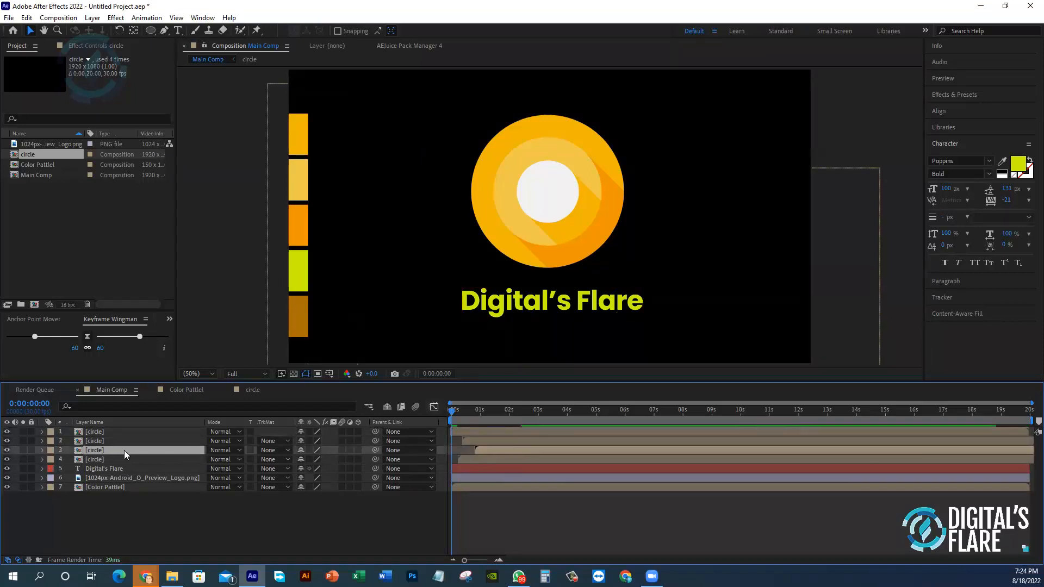
pyautogui.moveTo(478, 450)
pyautogui.mouseDown()
pyautogui.moveTo(459, 452)
pyautogui.moveTo(483, 459)
pyautogui.moveTo(475, 450)
pyautogui.mouseUp()
pyautogui.click(471, 441)
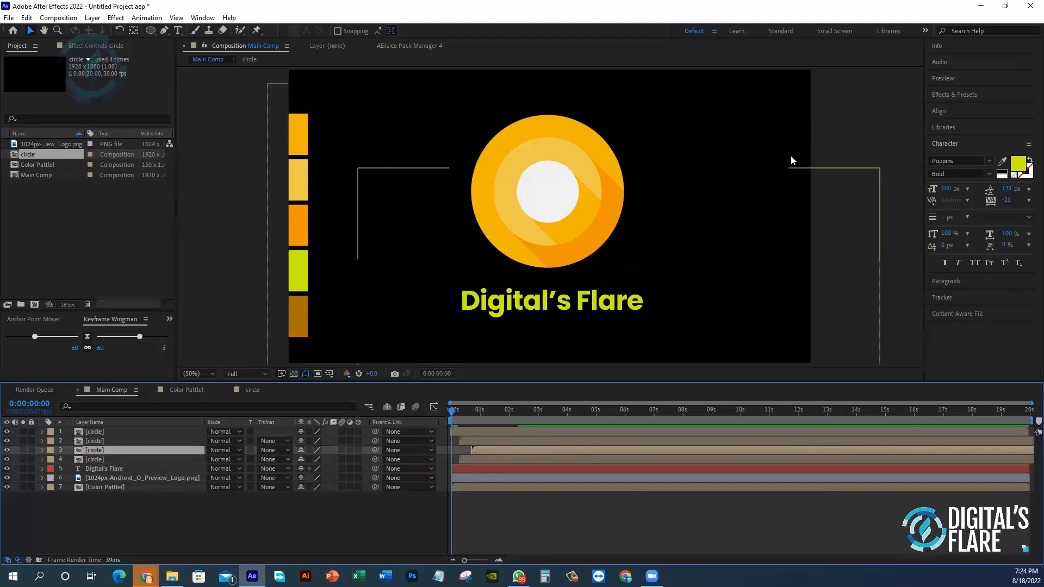
# - Preview the retimed circle animation from the start and return the playhead to the first frame
pyautogui.press('space')
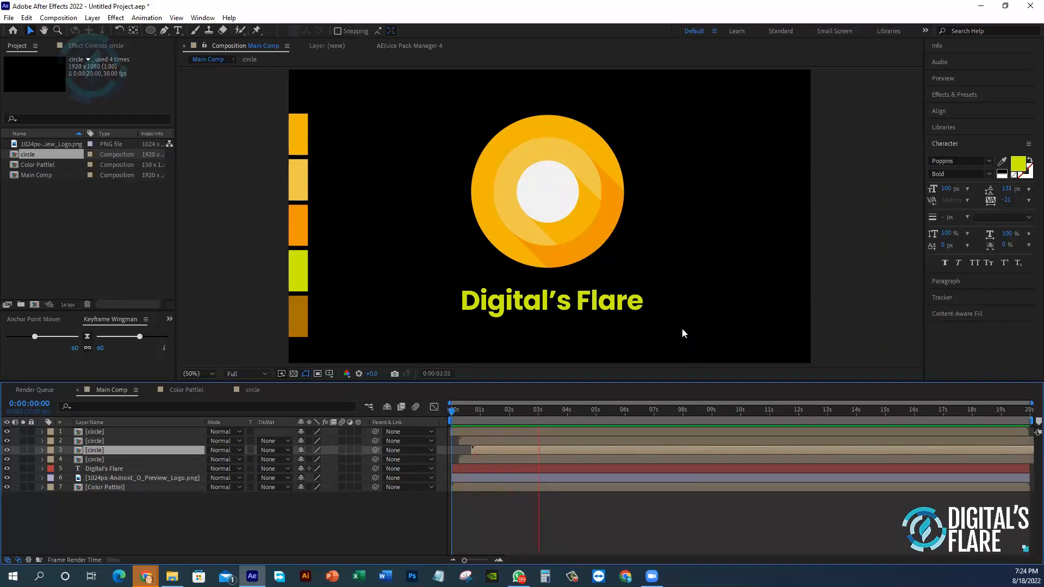
pyautogui.press('space')
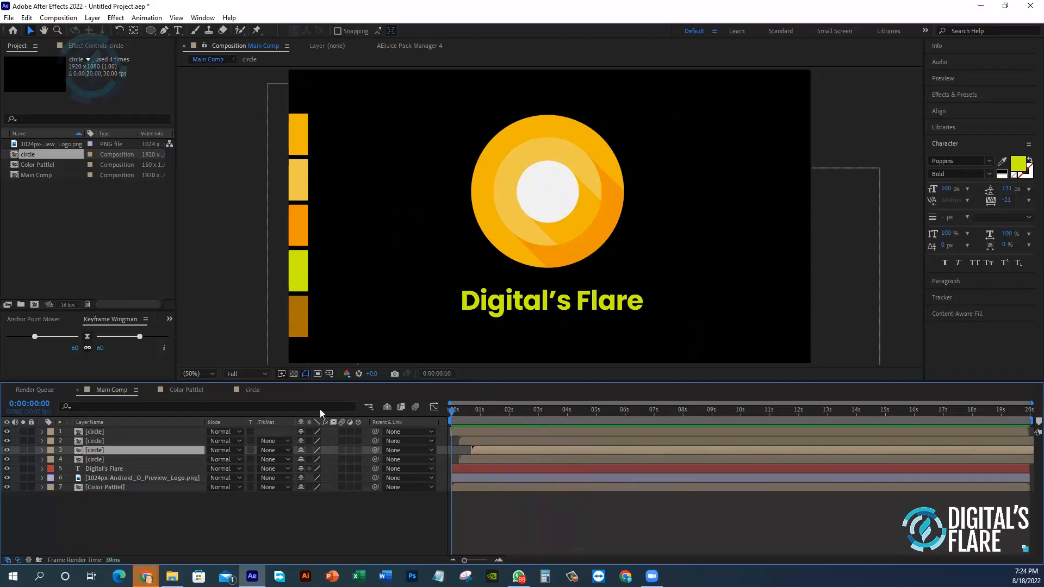
pyautogui.press('space')
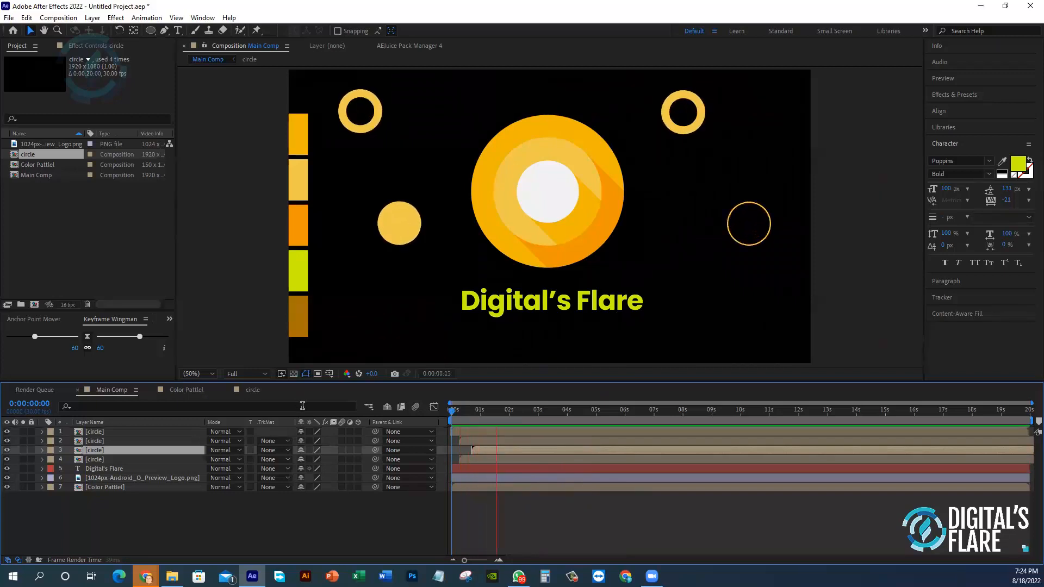
pyautogui.press('space')
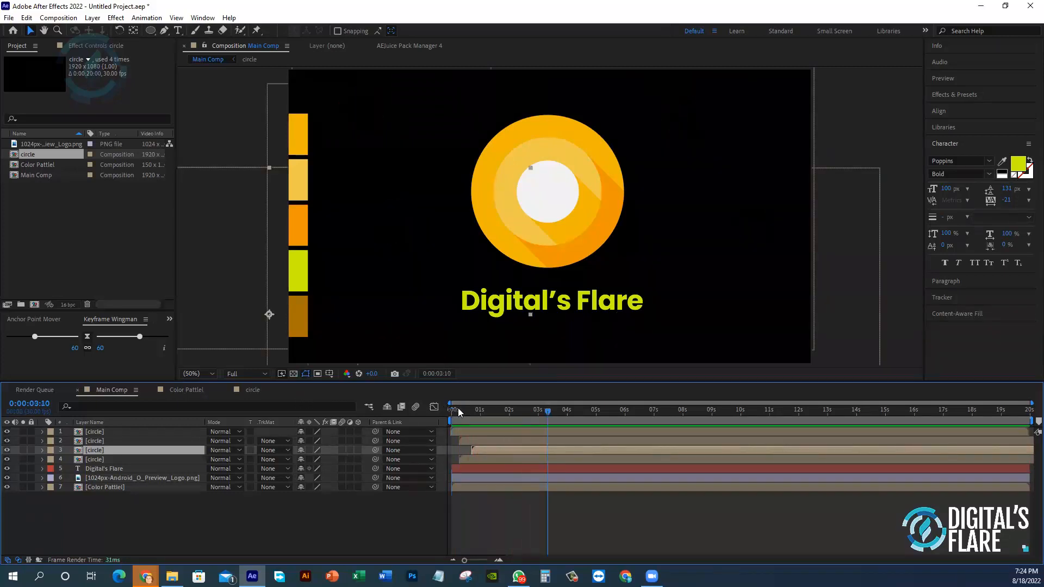
pyautogui.moveTo(459, 409); pyautogui.dragTo(442, 412)
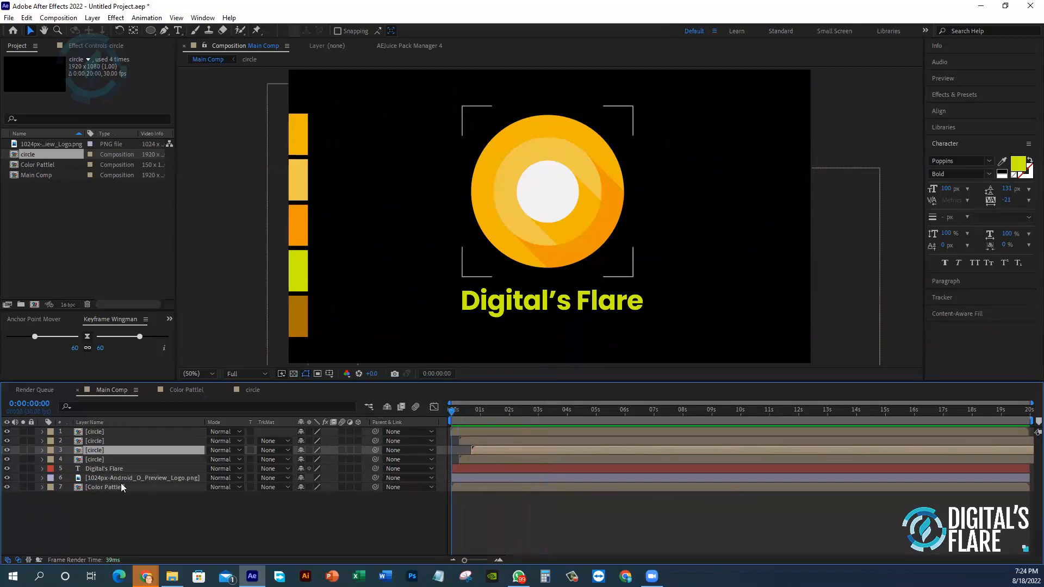
# - Pre-compose the four circle layers into a new composition named 4 circle
pyautogui.click(99, 460)
pyautogui.keyDown('shift'); pyautogui.click(113, 430); pyautogui.keyUp('shift')
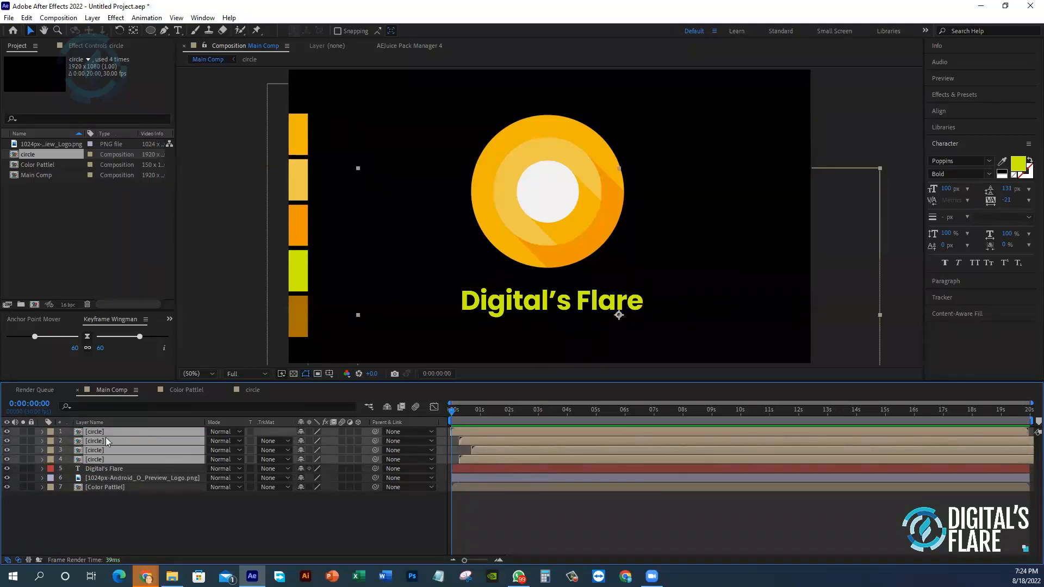
pyautogui.click(140, 531)
pyautogui.click(97, 459)
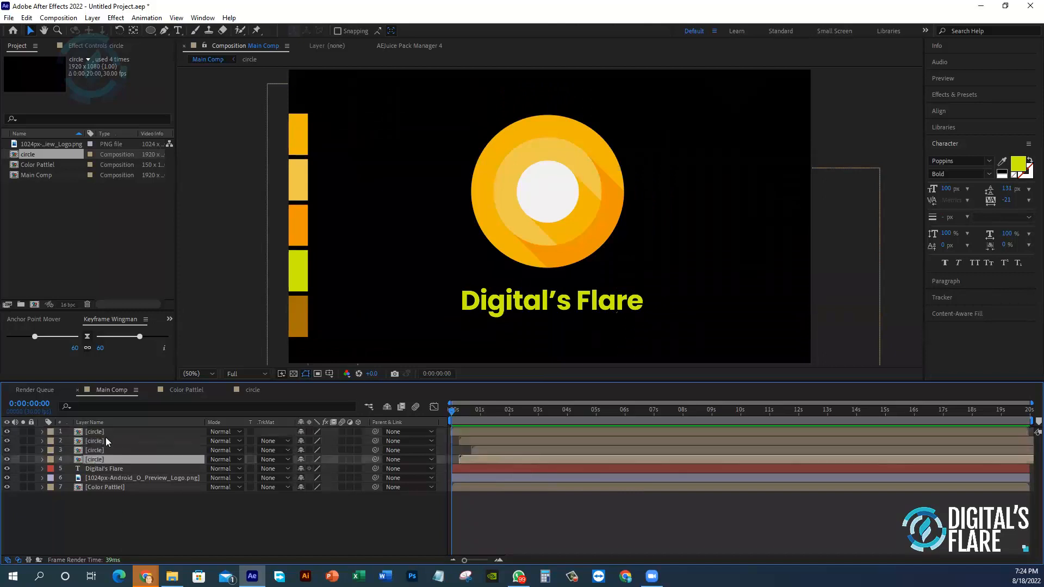
pyautogui.keyDown('shift'); pyautogui.click(105, 436); pyautogui.keyUp('shift')
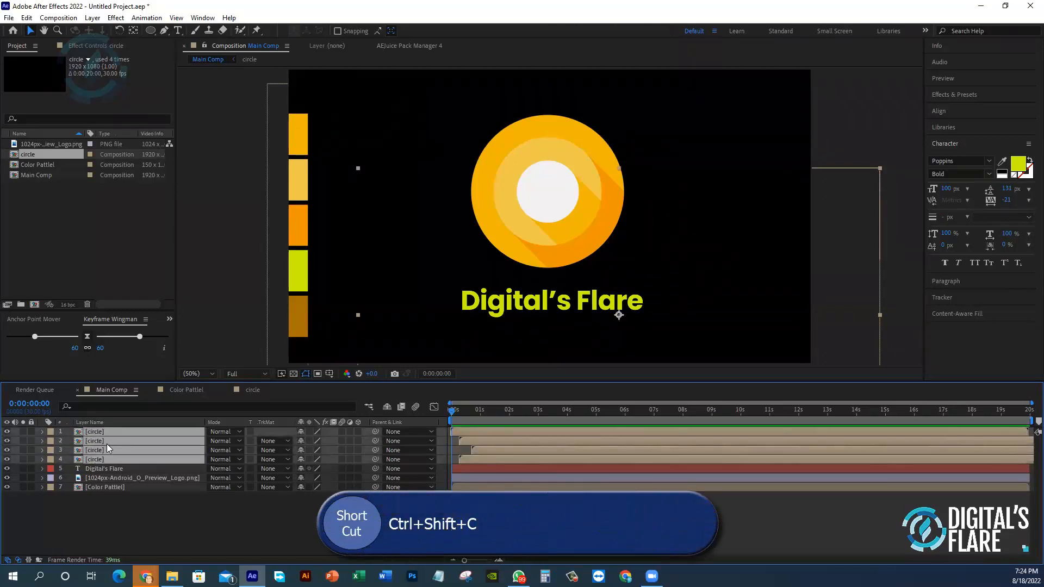
pyautogui.hotkey('ctrl', 'shift', 'c')
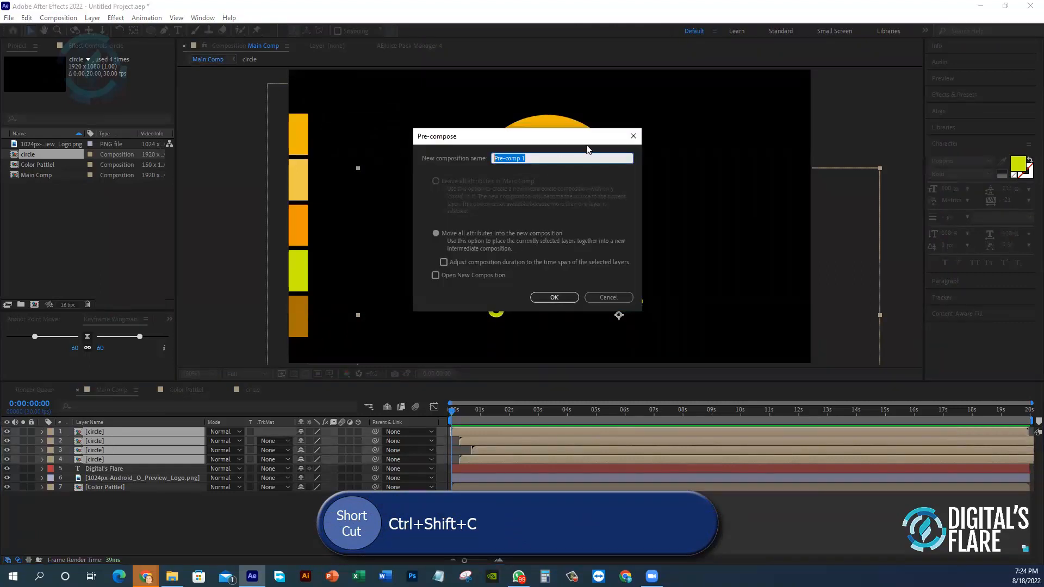
pyautogui.write('4 cir')
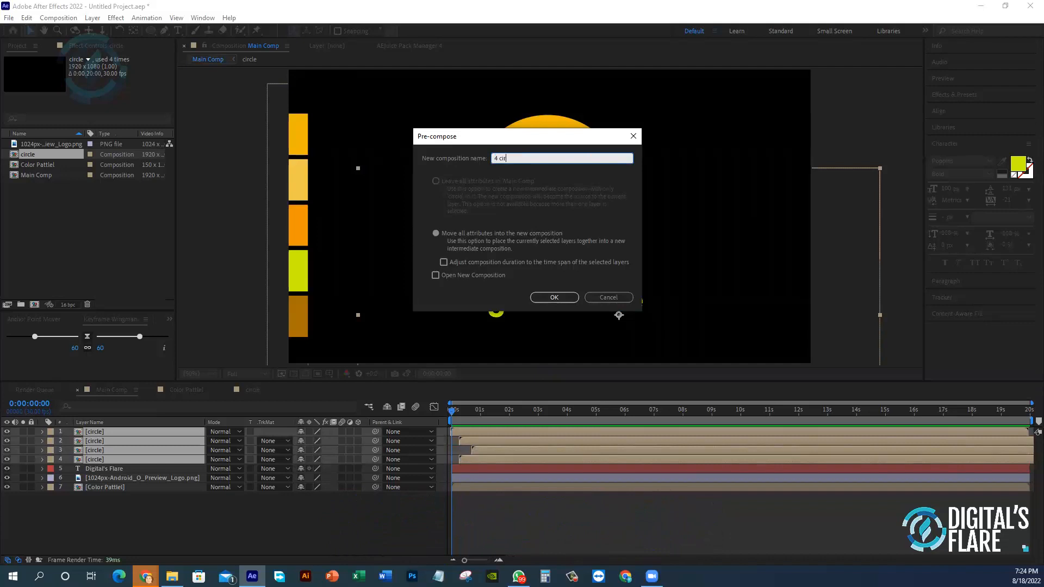
pyautogui.write('cle')
pyautogui.press('Return')
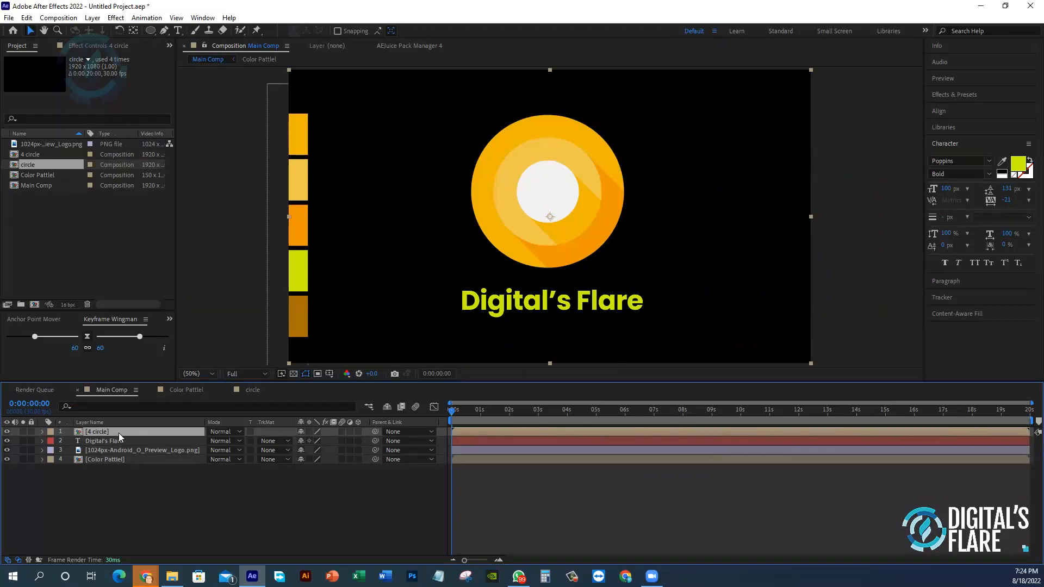
# - Duplicate the 4 circle layer twice and stagger the lower two copies to start at about 0.4 and 0.6 seconds
pyautogui.hotkey('ctrl', 'd')
pyautogui.hotkey('ctrl', 'd')
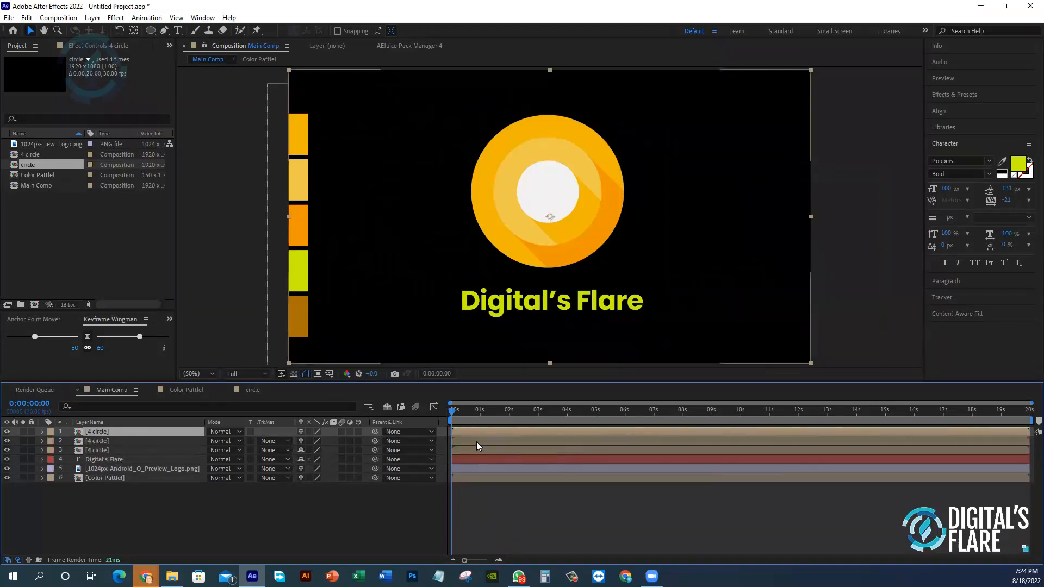
pyautogui.moveTo(476, 442)
pyautogui.mouseDown()
pyautogui.moveTo(486, 441)
pyautogui.moveTo(482, 449)
pyautogui.mouseUp()
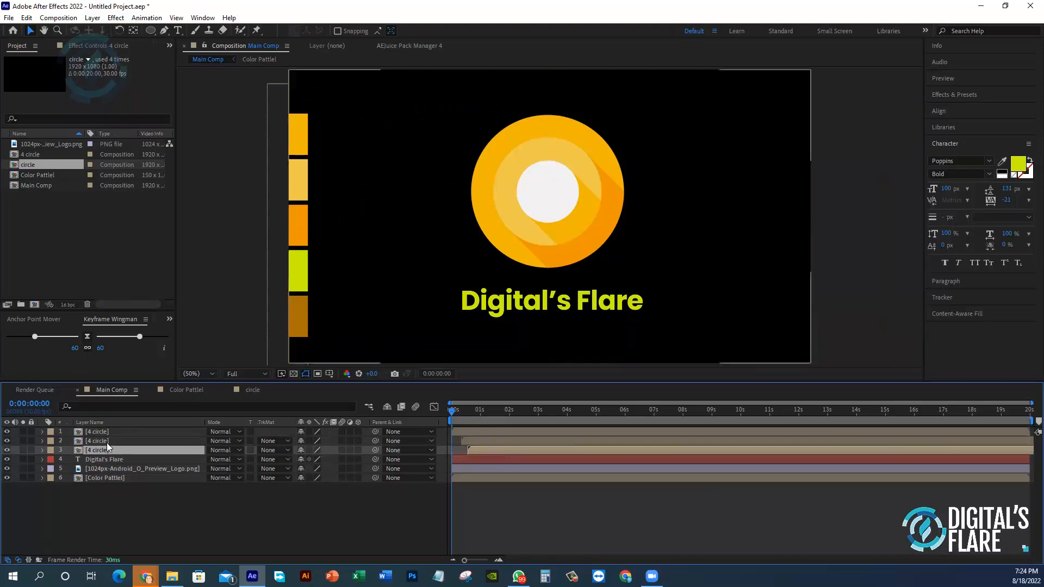
# - At 0:00:01:28, move the first 4 circle layer down and slightly left, and the second one further down, spreading the circles around the logo
pyautogui.click(126, 431)
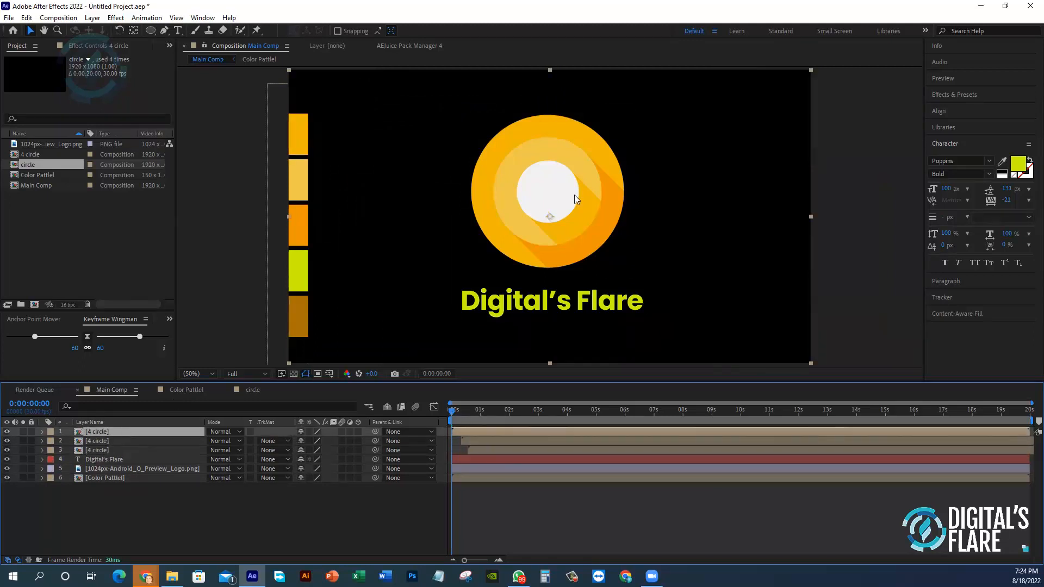
pyautogui.moveTo(454, 415); pyautogui.dragTo(509, 415)
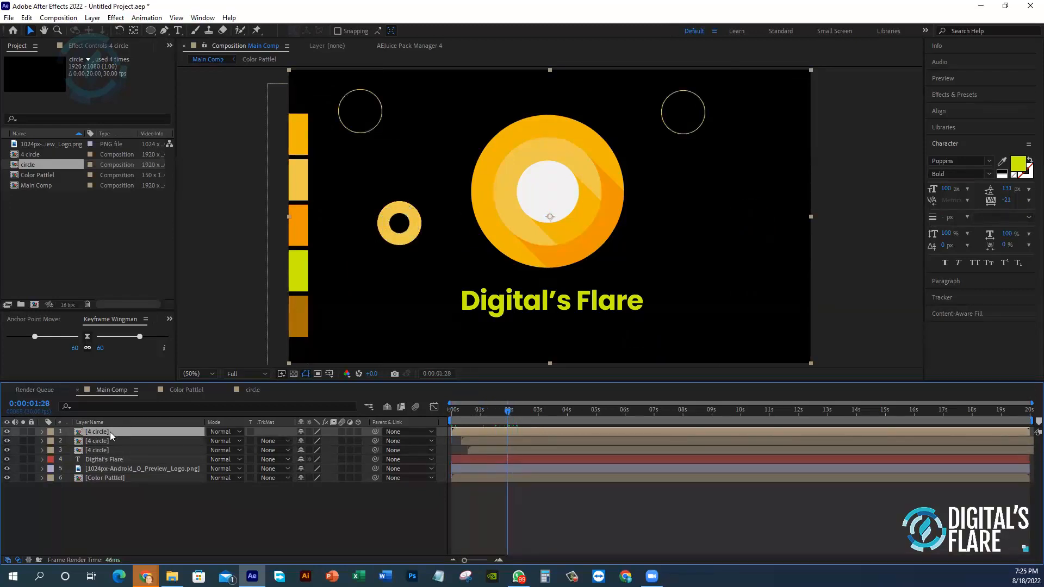
pyautogui.moveTo(411, 246); pyautogui.dragTo(377, 328)
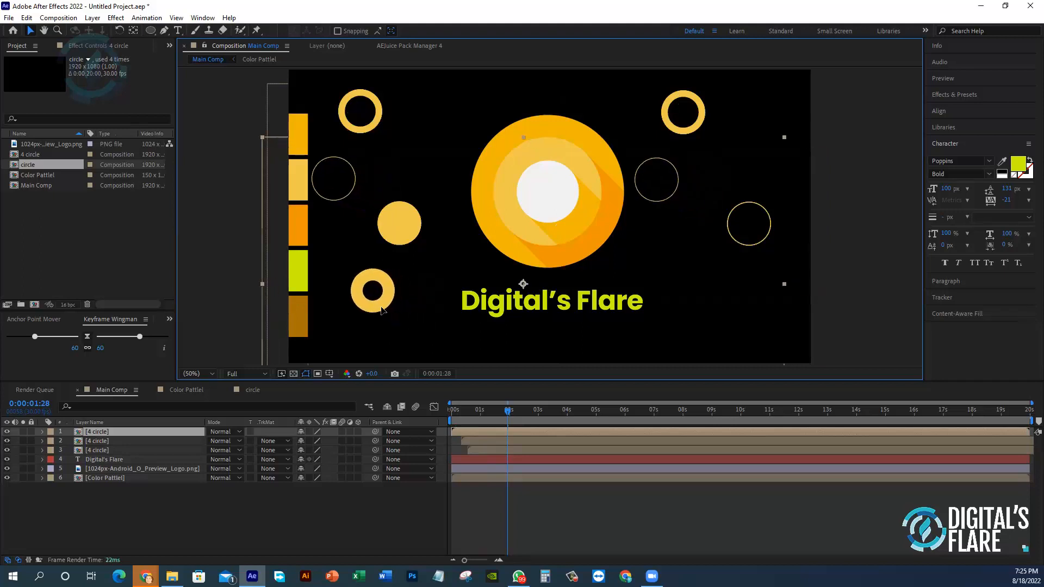
pyautogui.click(139, 443)
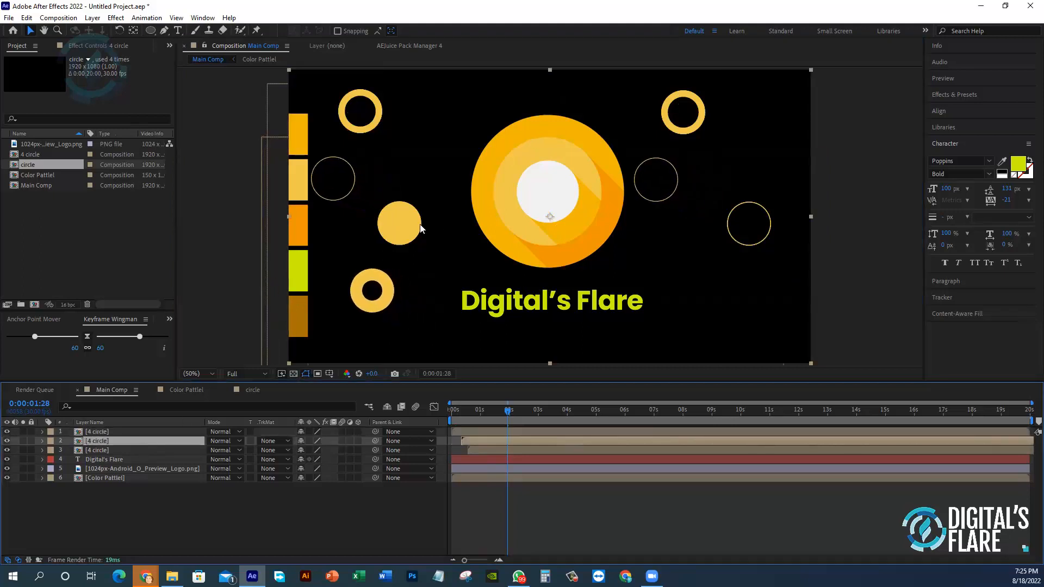
pyautogui.moveTo(421, 228); pyautogui.dragTo(537, 248)
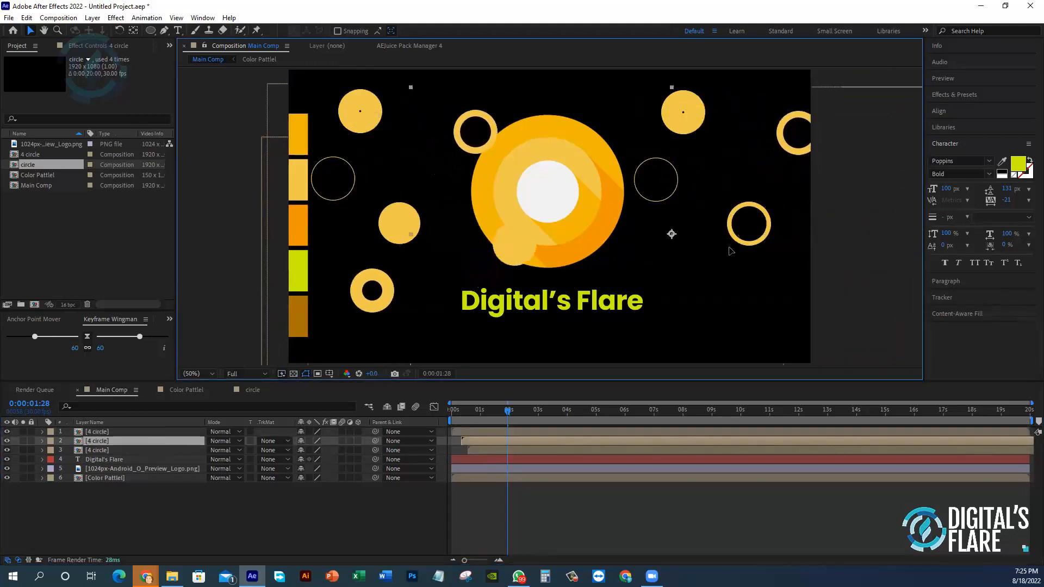
pyautogui.moveTo(731, 251); pyautogui.dragTo(404, 352)
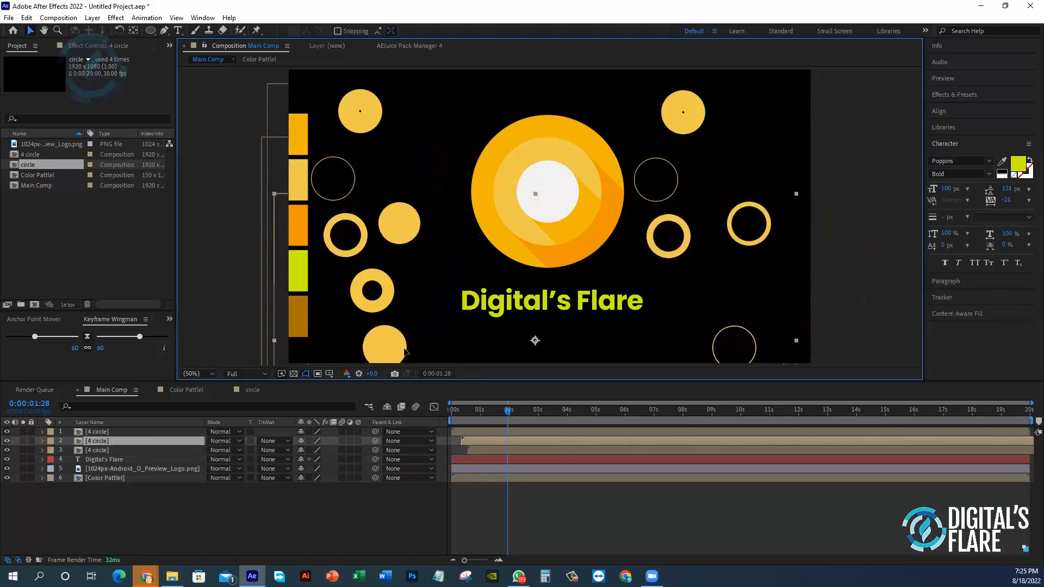
# - Preview the animation, and delay the second and third 4 circle layers to start at about 2 and 4.6 seconds
pyautogui.click(452, 413)
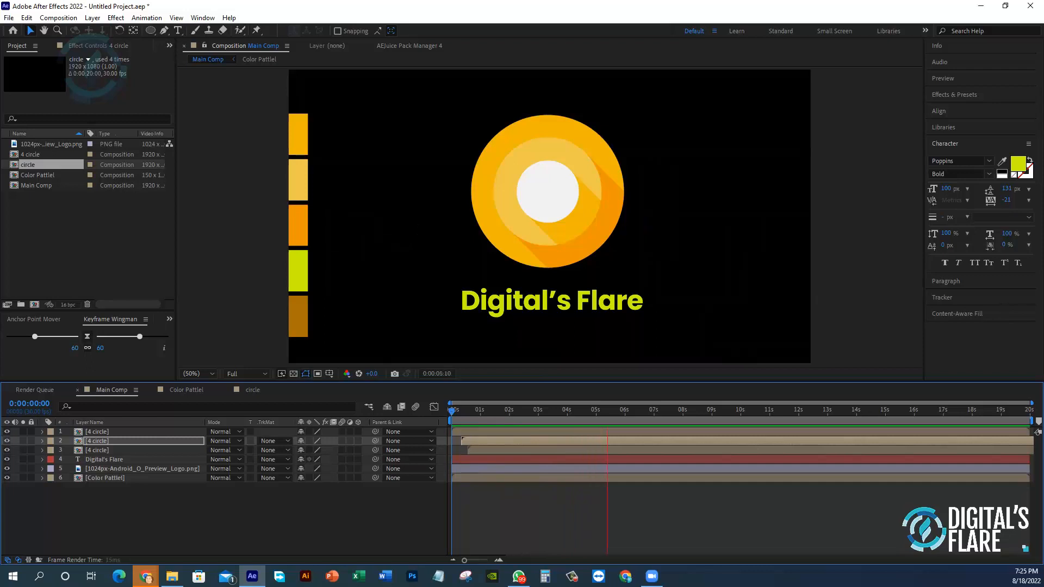
pyautogui.press('space')
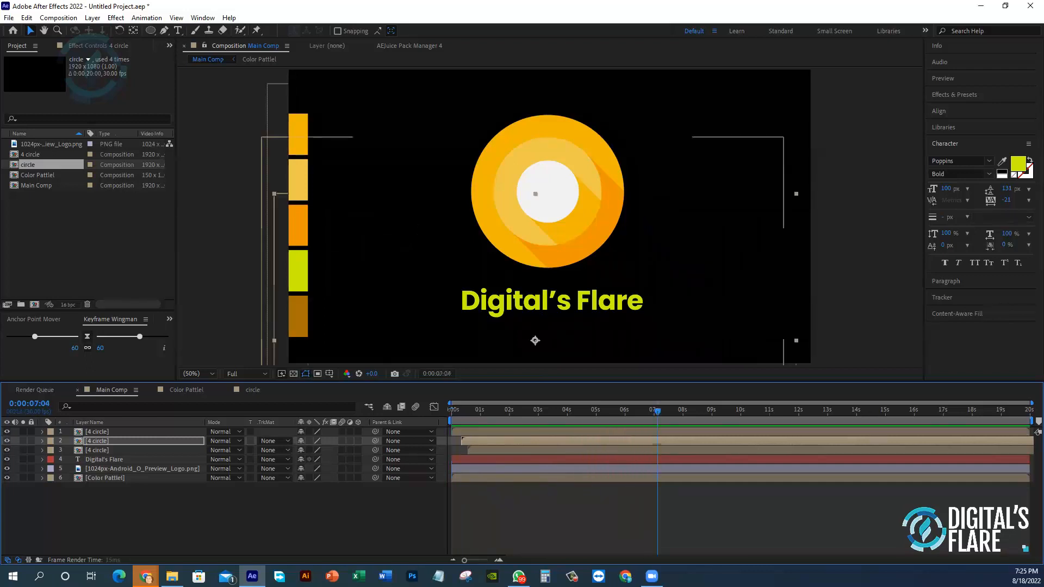
pyautogui.moveTo(506, 445); pyautogui.dragTo(645, 465)
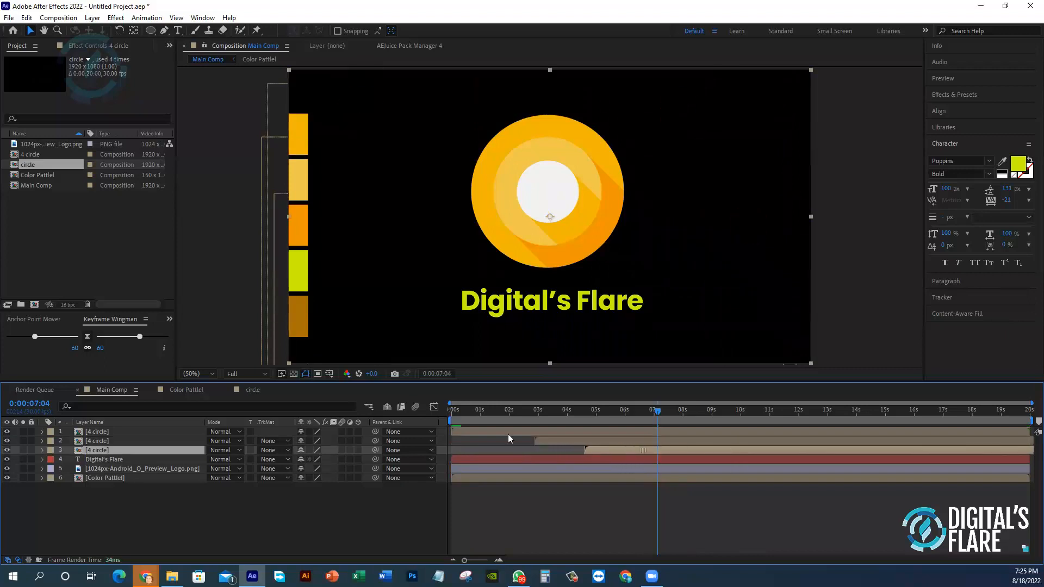
pyautogui.click(542, 441)
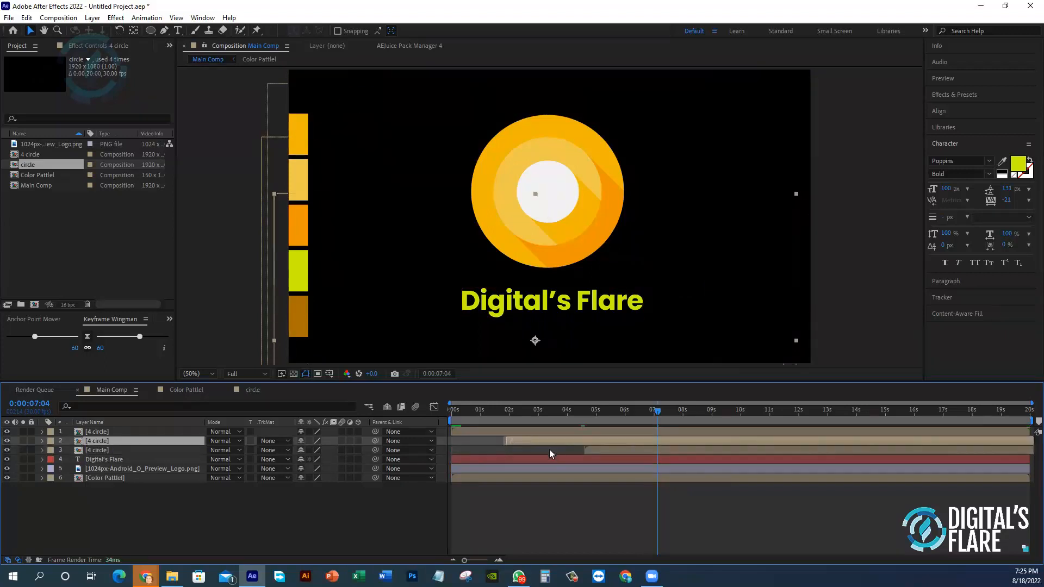
pyautogui.click(549, 451)
pyautogui.moveTo(516, 442); pyautogui.dragTo(547, 442)
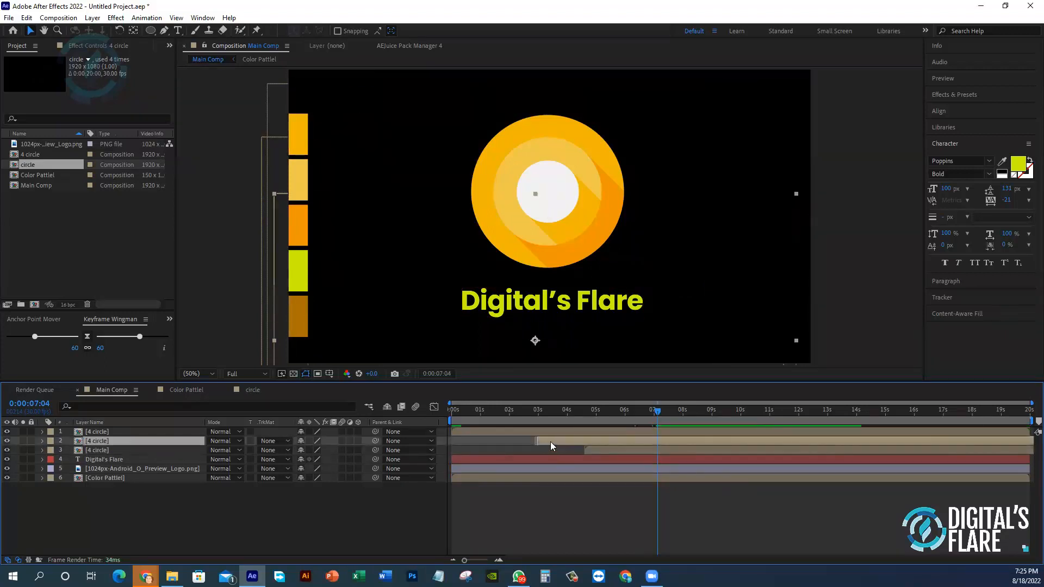
pyautogui.hotkey('ctrl', 'z')
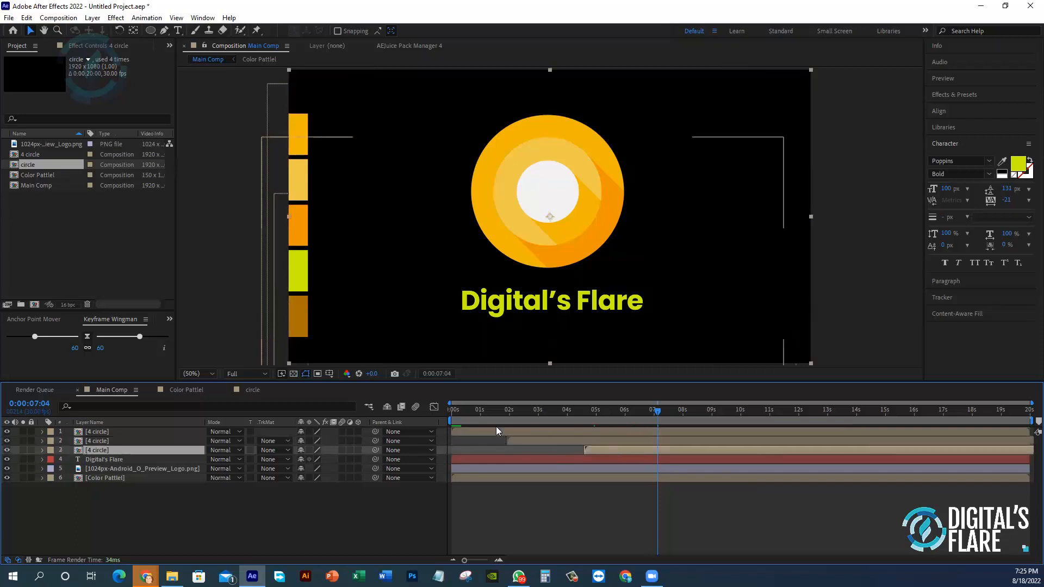
# - Play back the restaggered circle animation from the first frame and deselect all layers
pyautogui.moveTo(465, 409); pyautogui.dragTo(406, 408)
pyautogui.press('space')
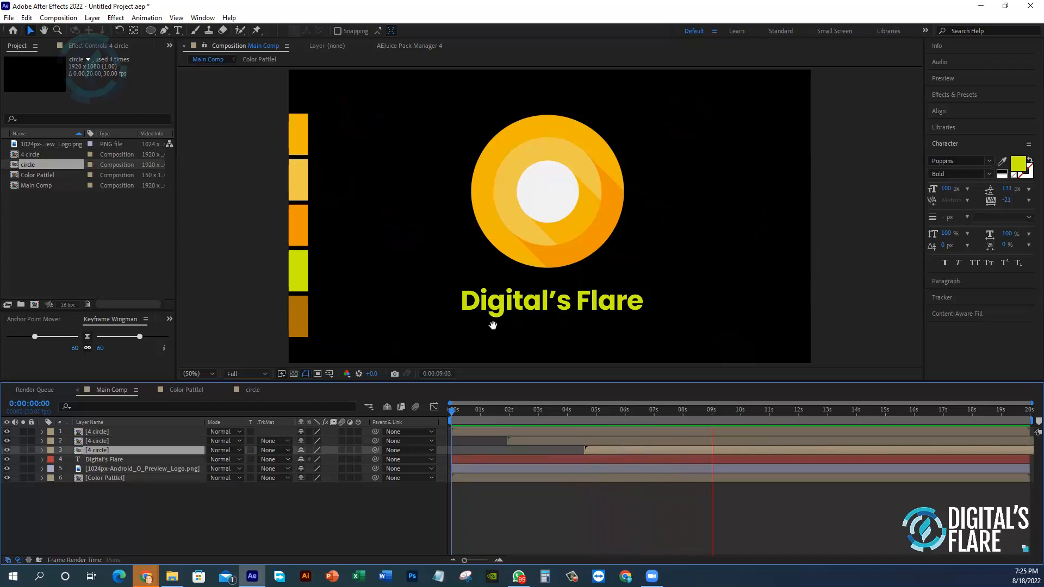
pyautogui.click(847, 280)
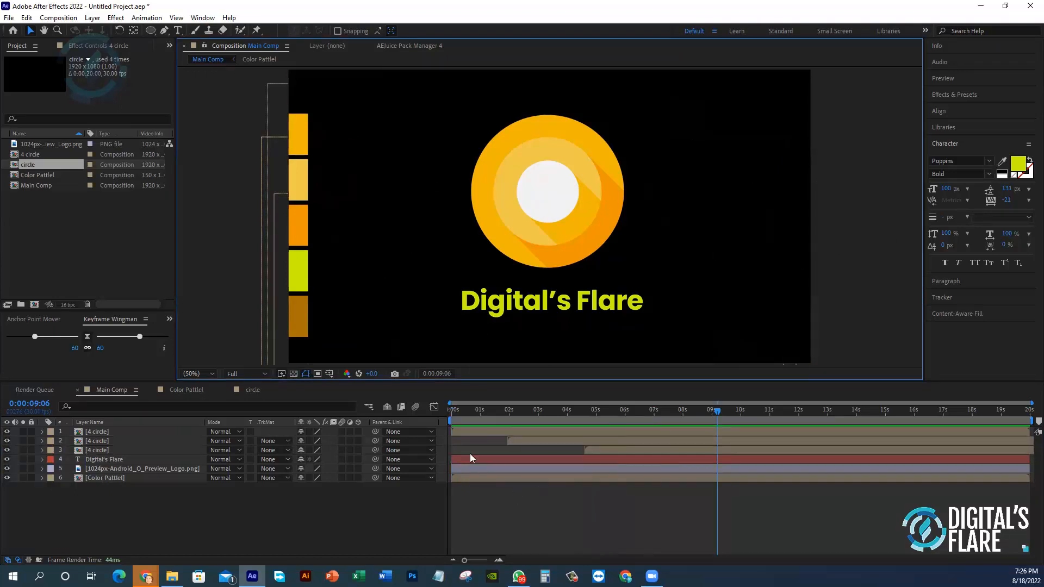
# - With no layer selected, draw a short vertical line with the Pen tool in the empty area right of the logo
pyautogui.click(138, 519)
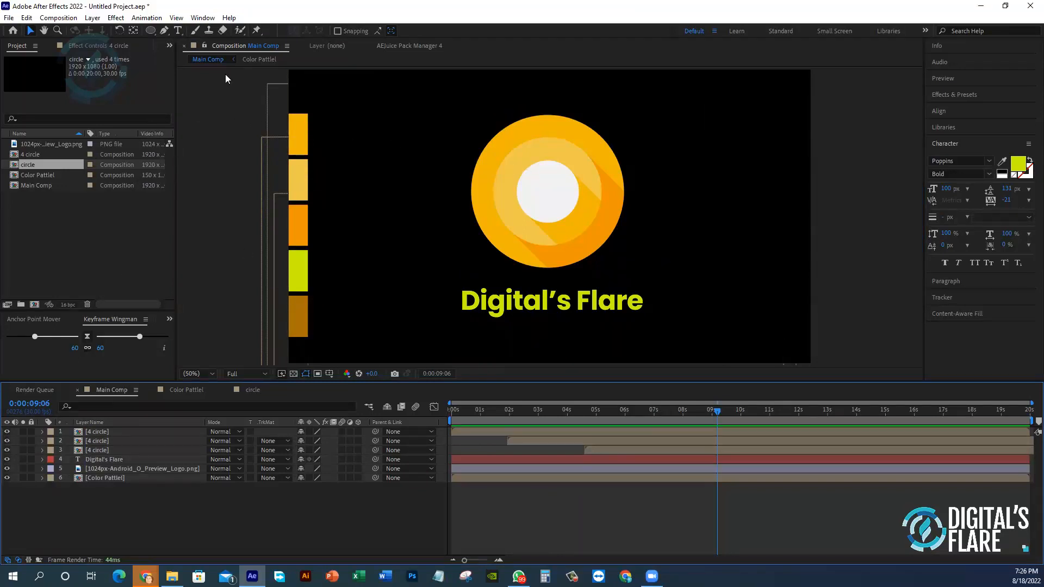
pyautogui.click(165, 32)
pyautogui.click(164, 35)
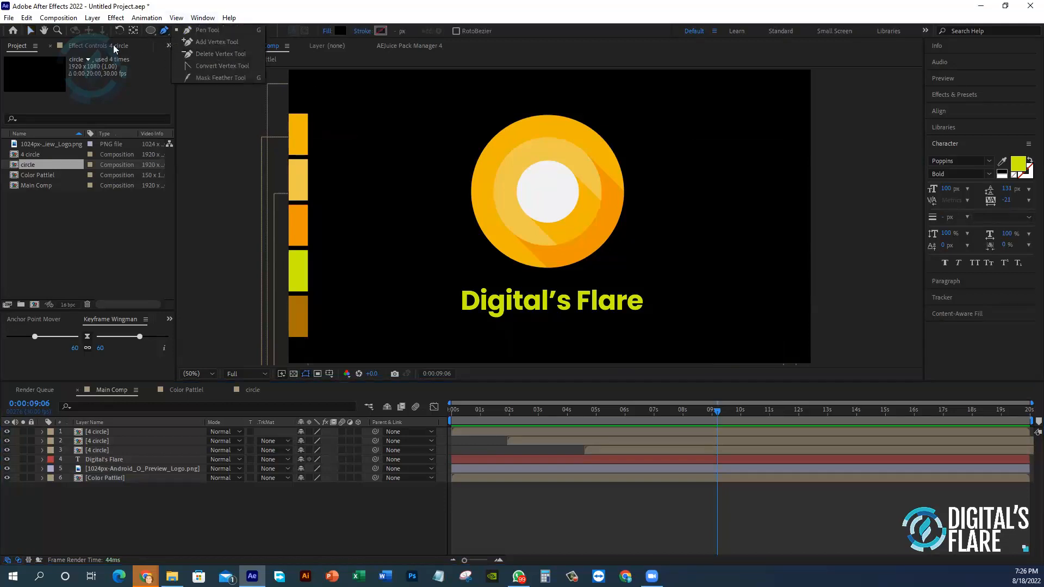
pyautogui.click(167, 33)
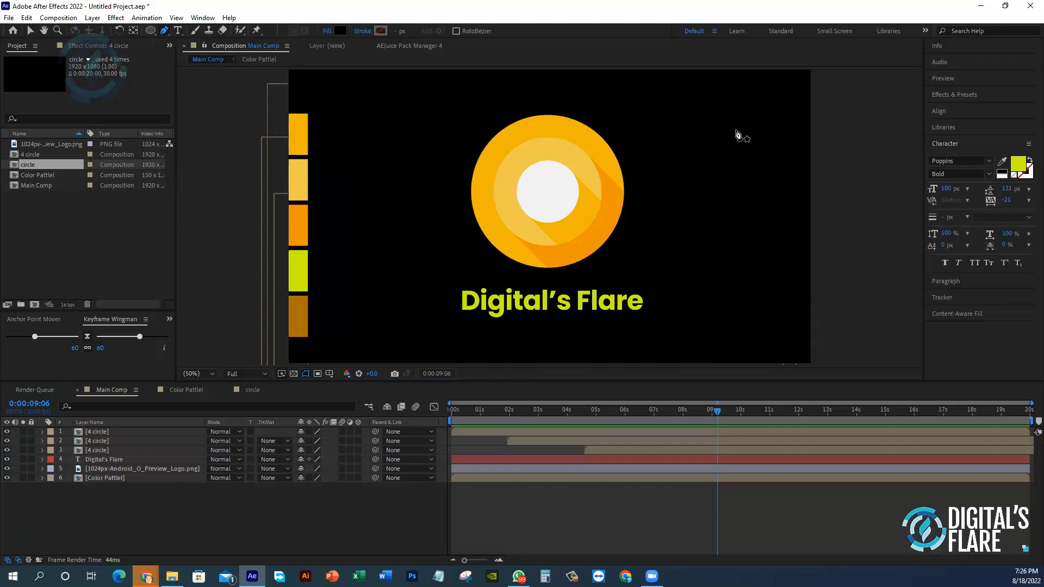
pyautogui.click(736, 131)
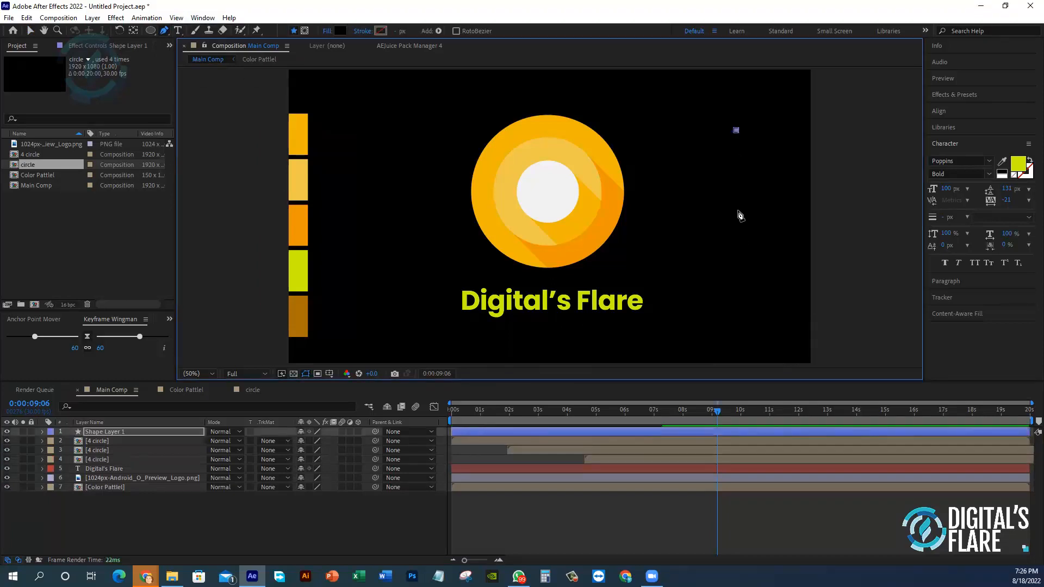
pyautogui.click(736, 217)
# - Set the line's fill to None and its stroke to a solid color
pyautogui.click(328, 32)
pyautogui.click(234, 165)
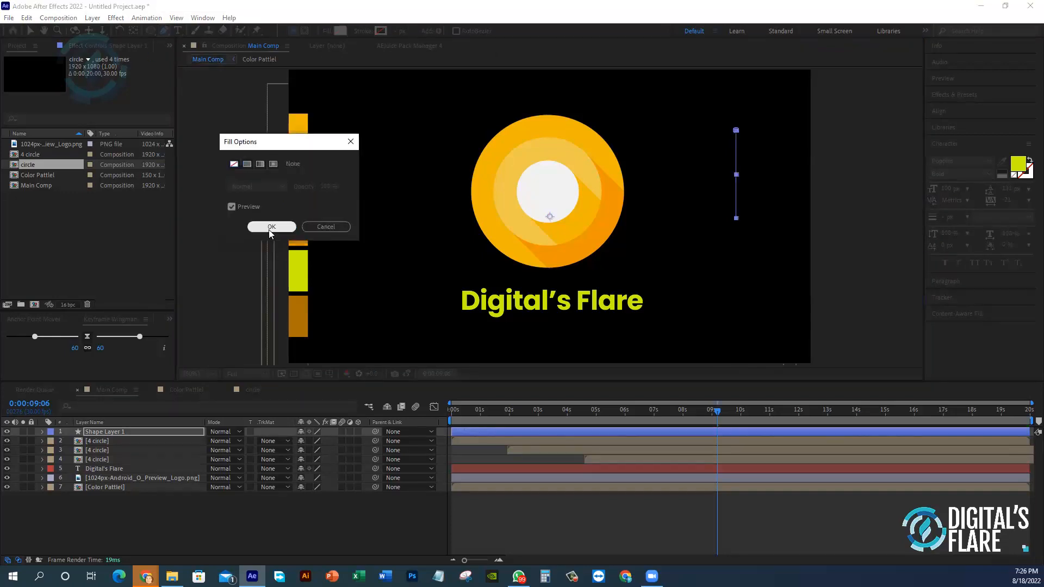
pyautogui.click(270, 227)
pyautogui.click(363, 32)
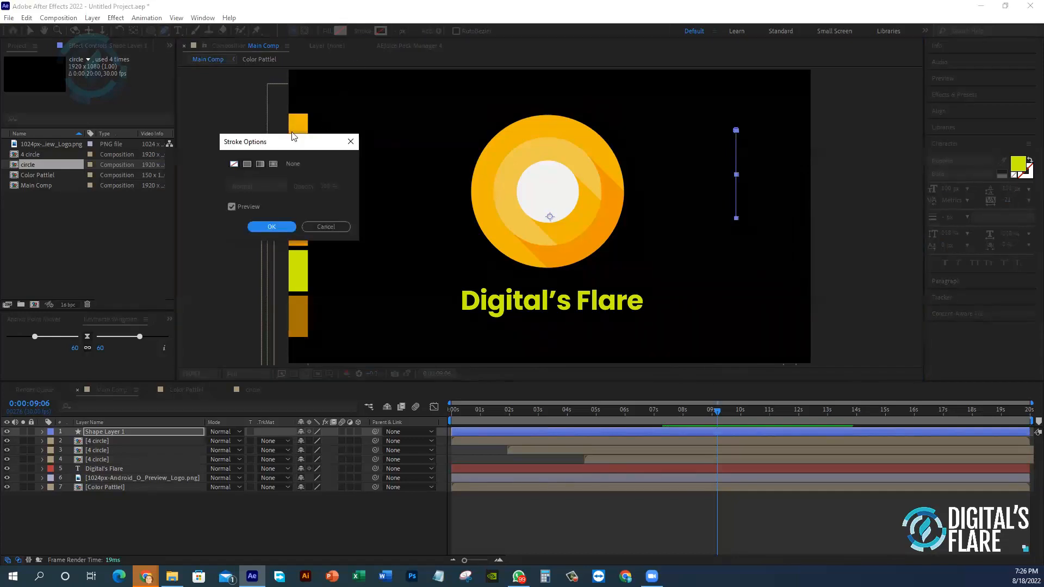
pyautogui.click(247, 164)
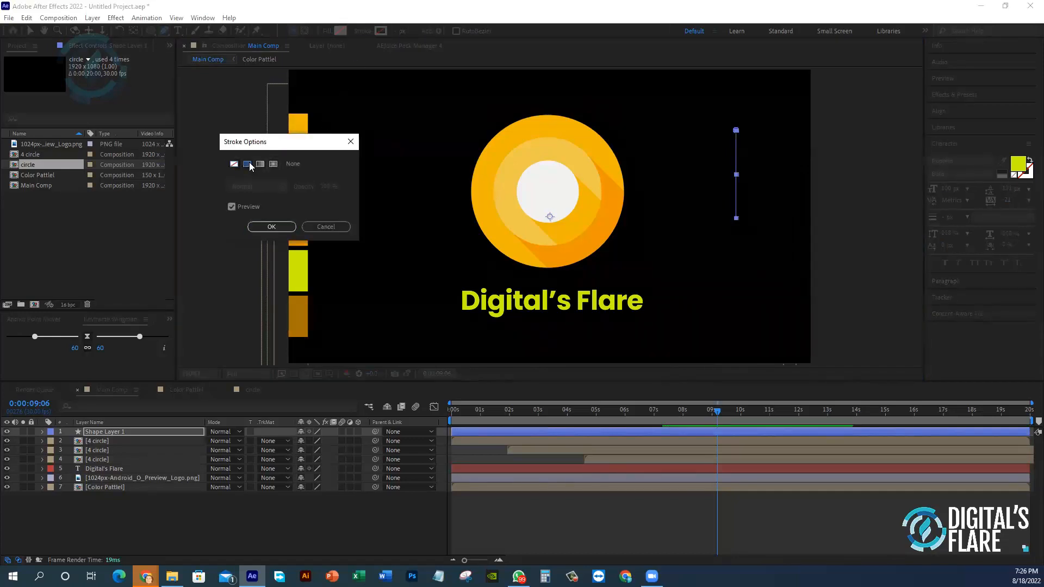
pyautogui.click(270, 227)
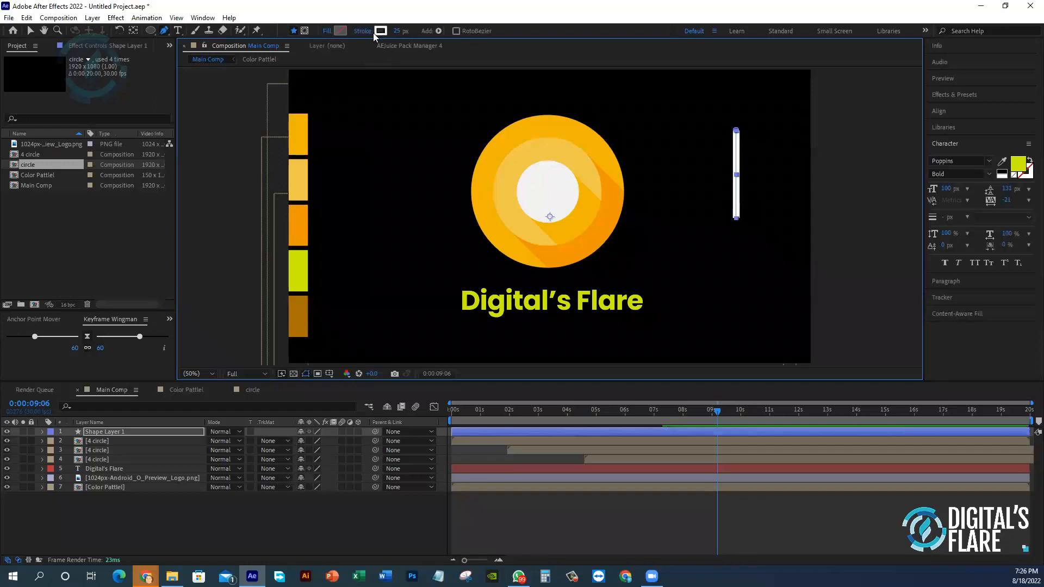
# - Change the line's stroke color to the lime green CCEE07 sampled from the color palette swatches
pyautogui.click(363, 32)
pyautogui.click(351, 142)
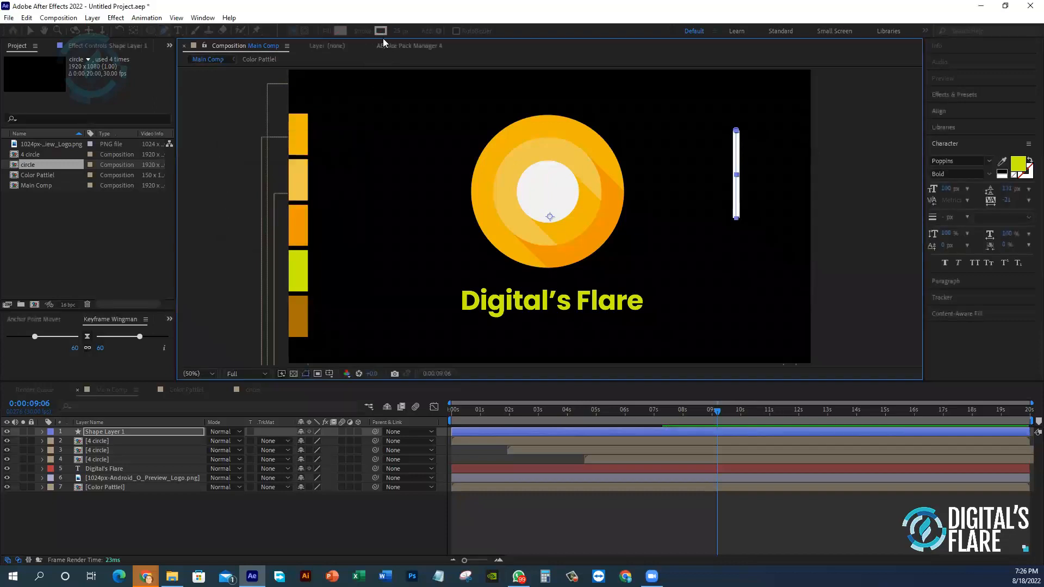
pyautogui.click(381, 32)
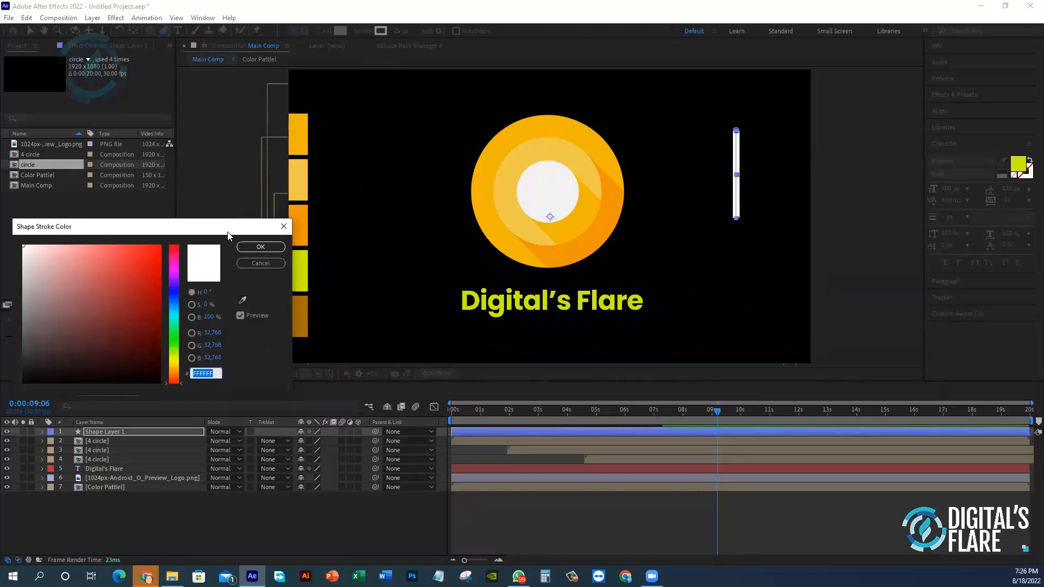
pyautogui.moveTo(239, 227); pyautogui.dragTo(181, 232)
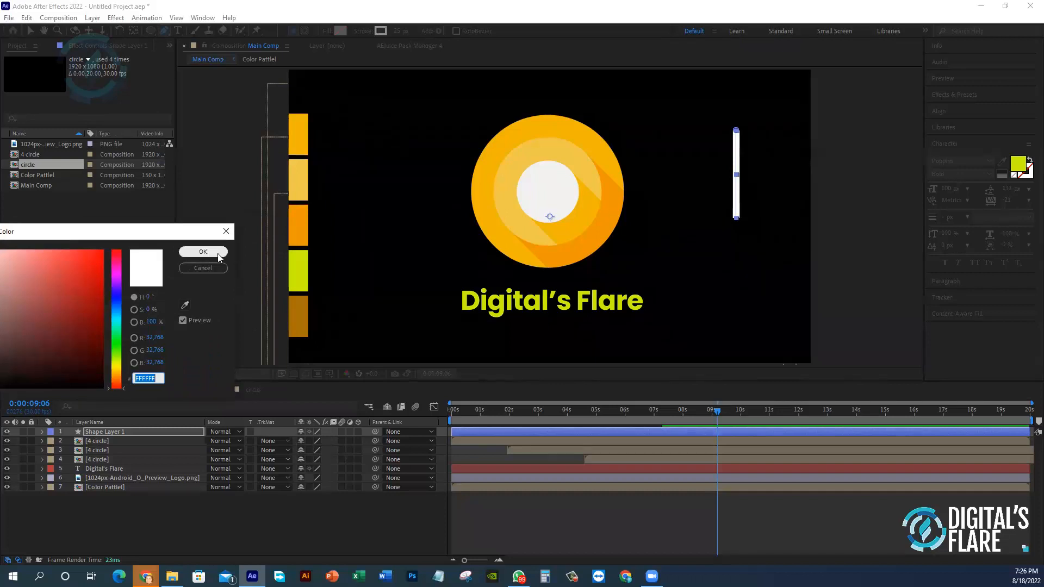
pyautogui.click(187, 304)
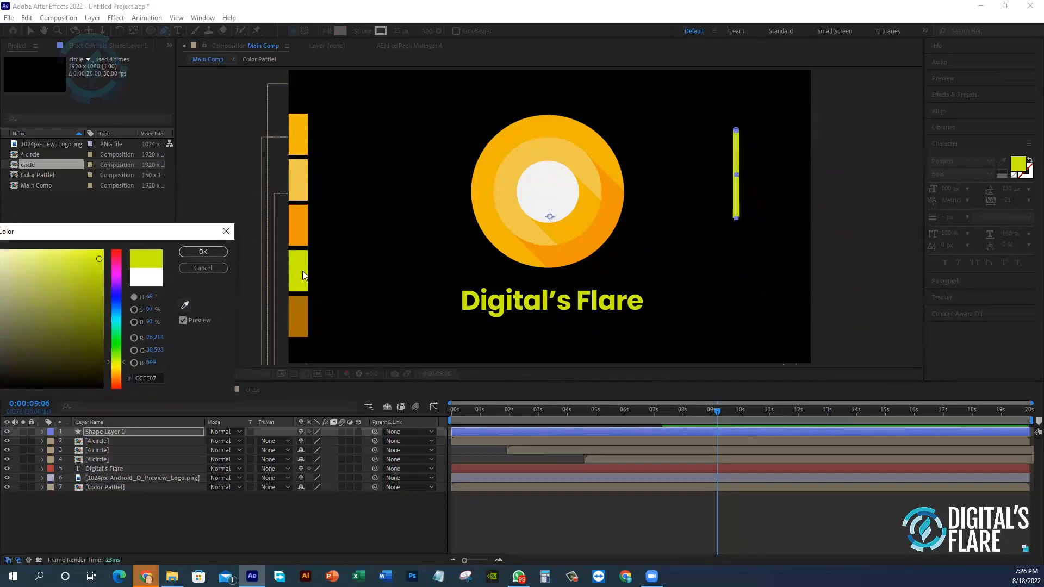
pyautogui.click(206, 253)
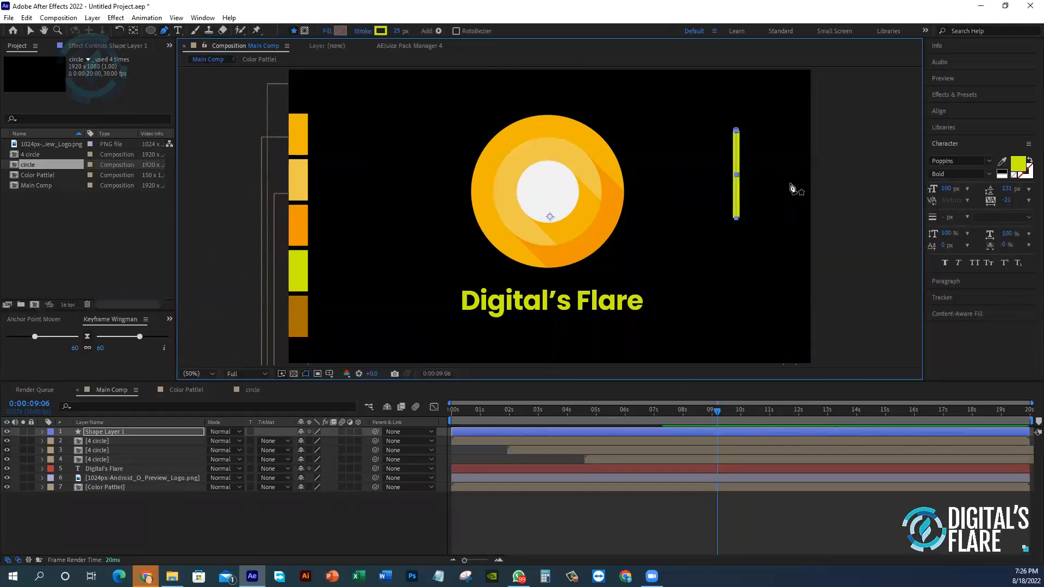
# - Pre-compose the green line's shape layer into a new composition named "Fire work"
pyautogui.click(27, 31)
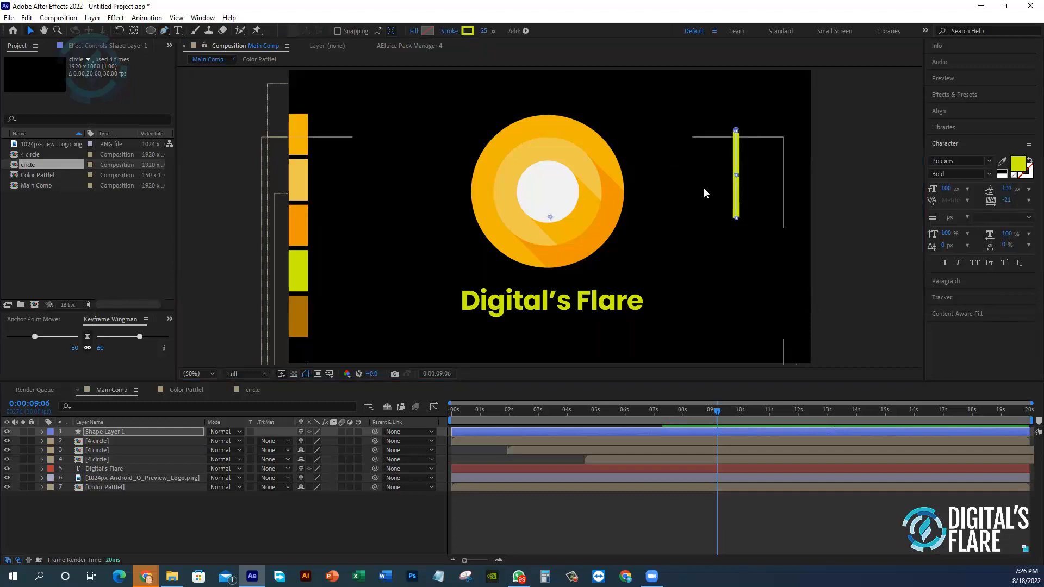
pyautogui.click(842, 178)
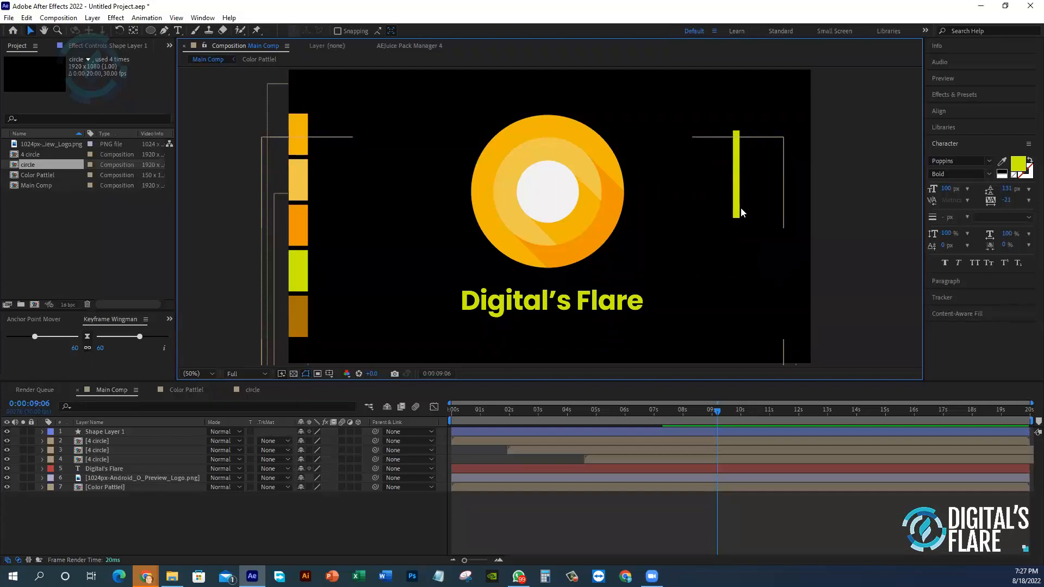
pyautogui.click(107, 432)
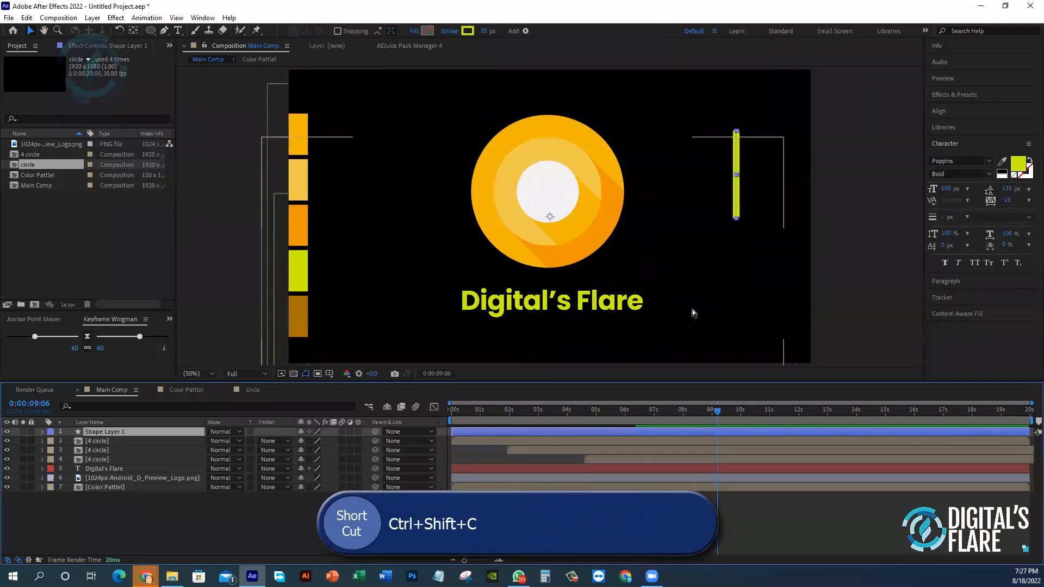
pyautogui.hotkey('ctrl', 'shift', 'c')
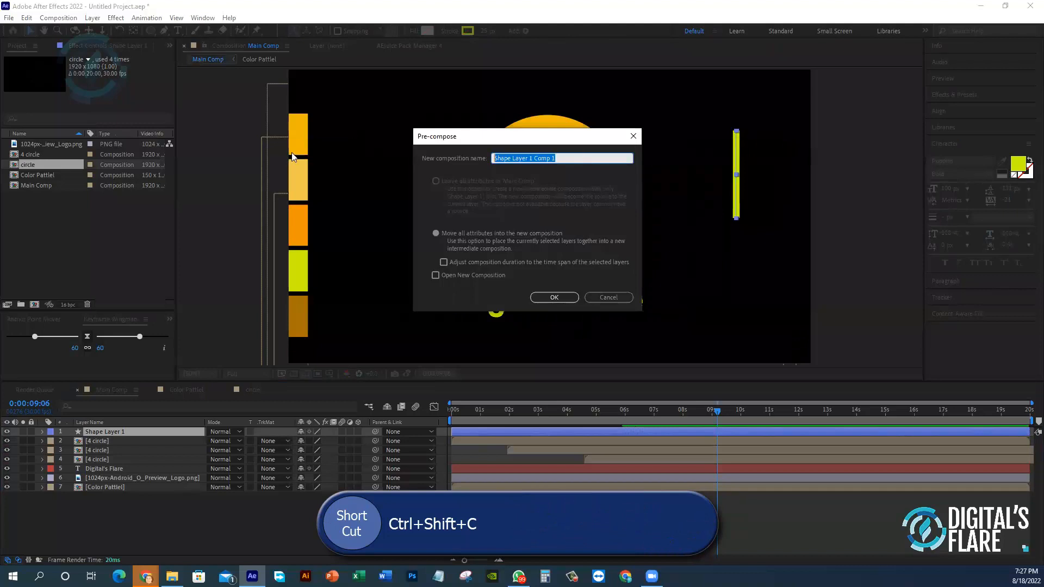
pyautogui.write('Fi')
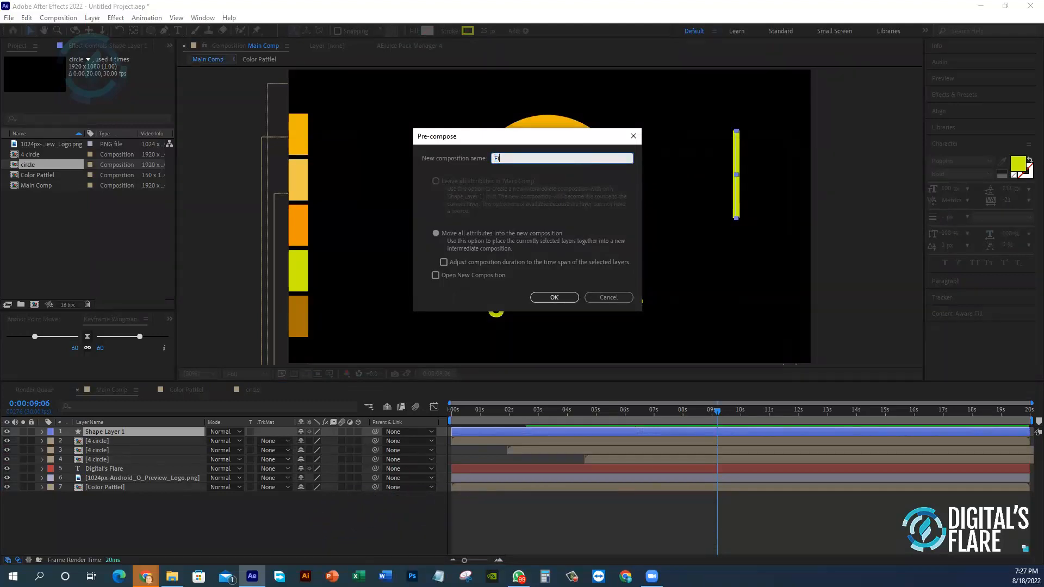
pyautogui.write('re work')
pyautogui.click(556, 298)
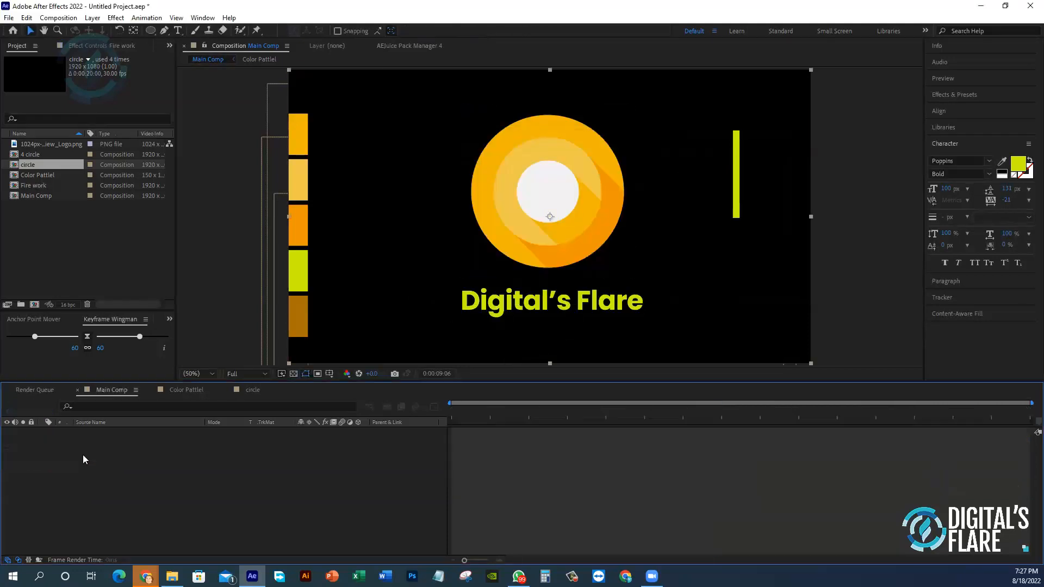
# - Open the Fire work composition and center the line layer's anchor point on the line
pyautogui.click(736, 179)
pyautogui.hotkey('ctrl', 'shift', 'a')
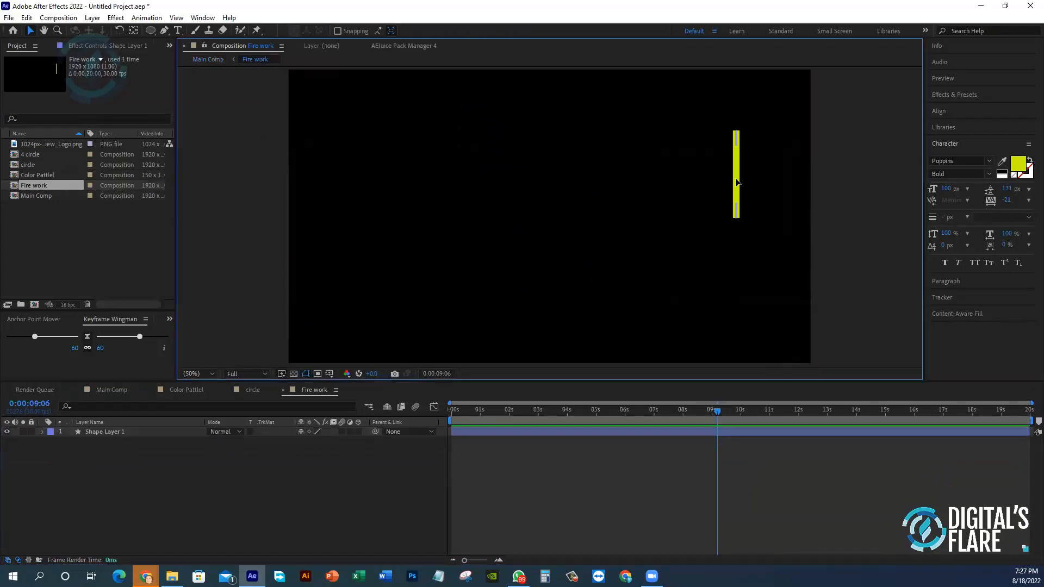
pyautogui.click(736, 182)
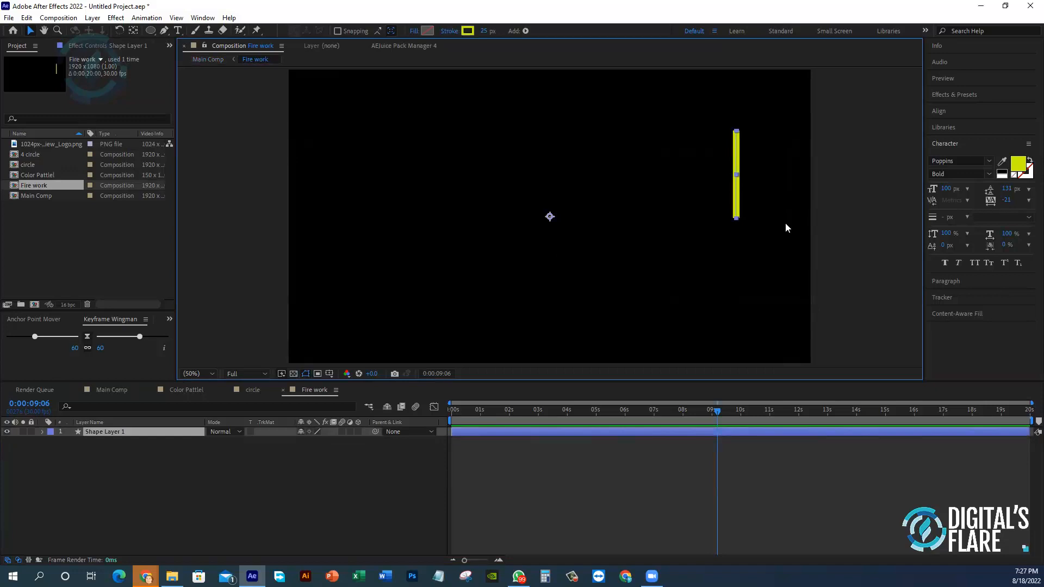
pyautogui.hotkey('ctrl', 'alt', 'Home')
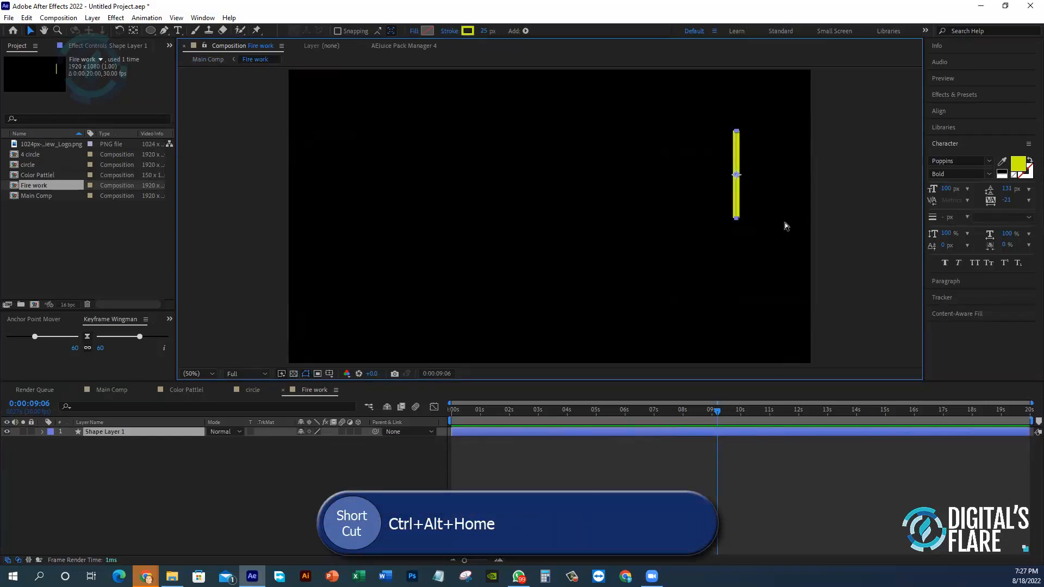
# - Center the line in the composition, move it into the upper half of the frame and deselect it
pyautogui.hotkey('ctrl', 'Home')
pyautogui.click(848, 186)
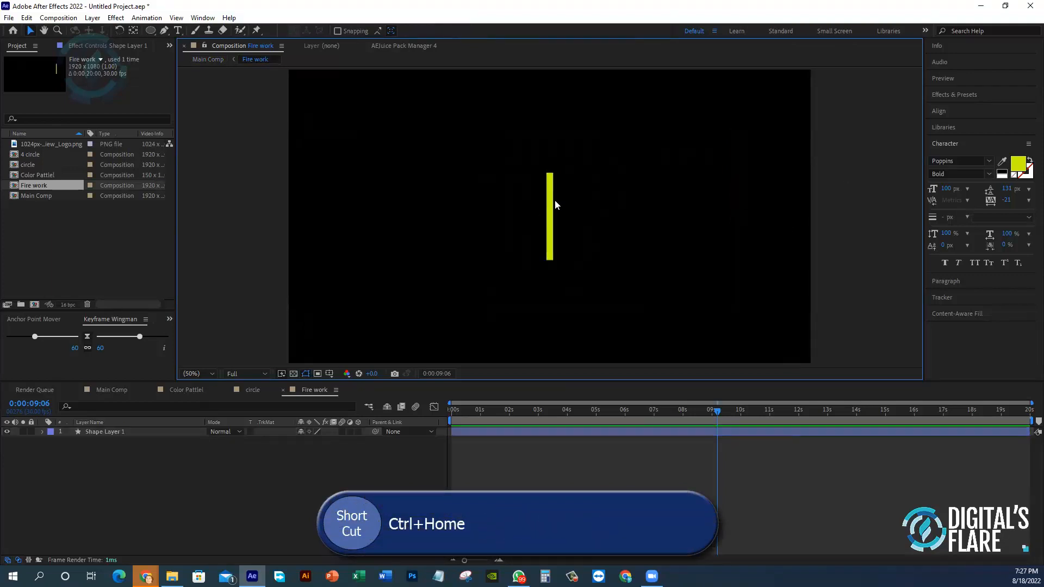
pyautogui.moveTo(549, 214); pyautogui.dragTo(541, 168)
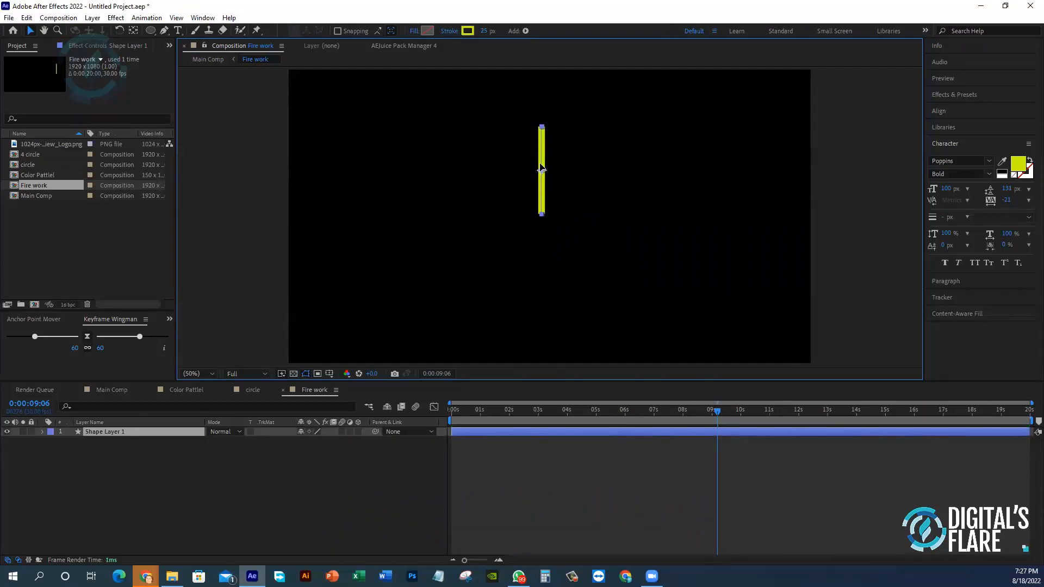
pyautogui.click(820, 235)
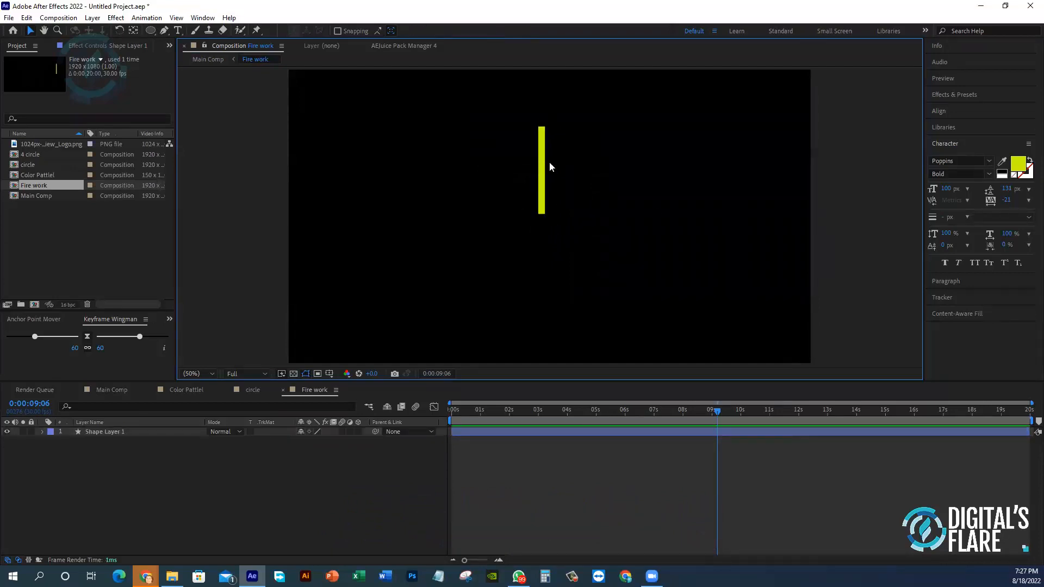
# - Set the Line Cap of the line's Stroke 1 to Round Cap
pyautogui.click(116, 433)
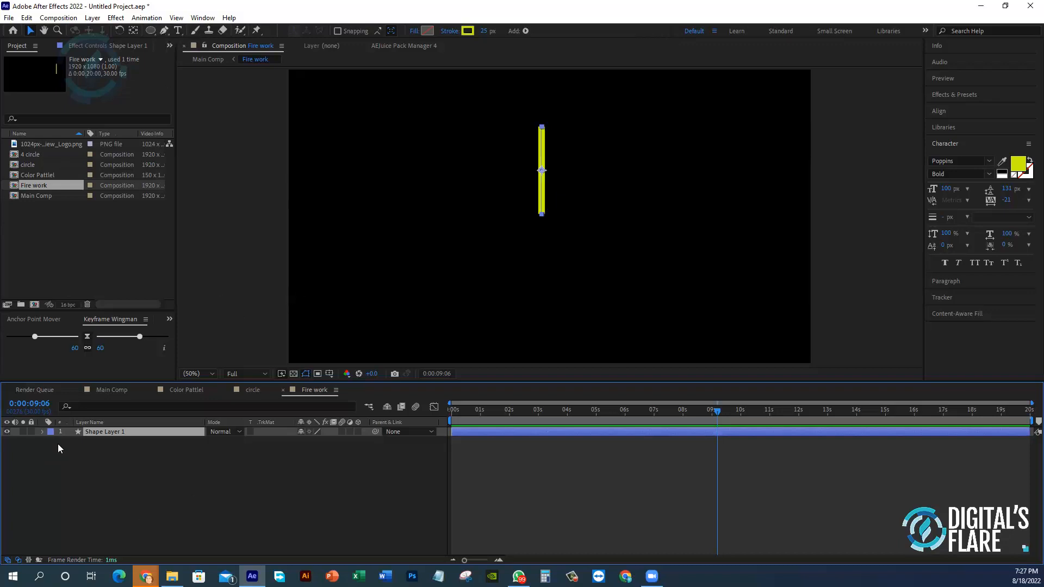
pyautogui.click(42, 431)
pyautogui.click(51, 442)
pyautogui.click(62, 451)
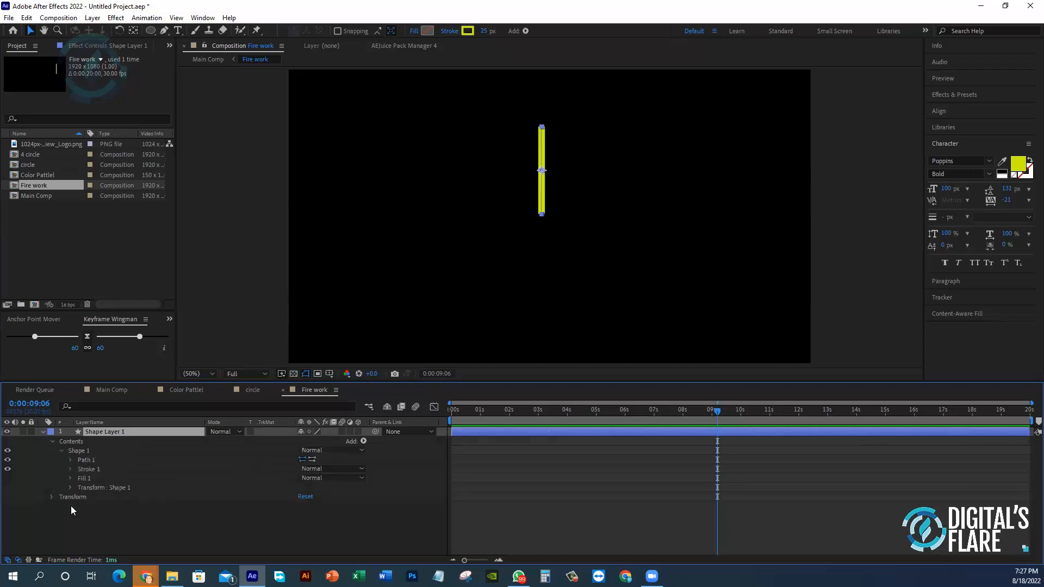
pyautogui.click(70, 469)
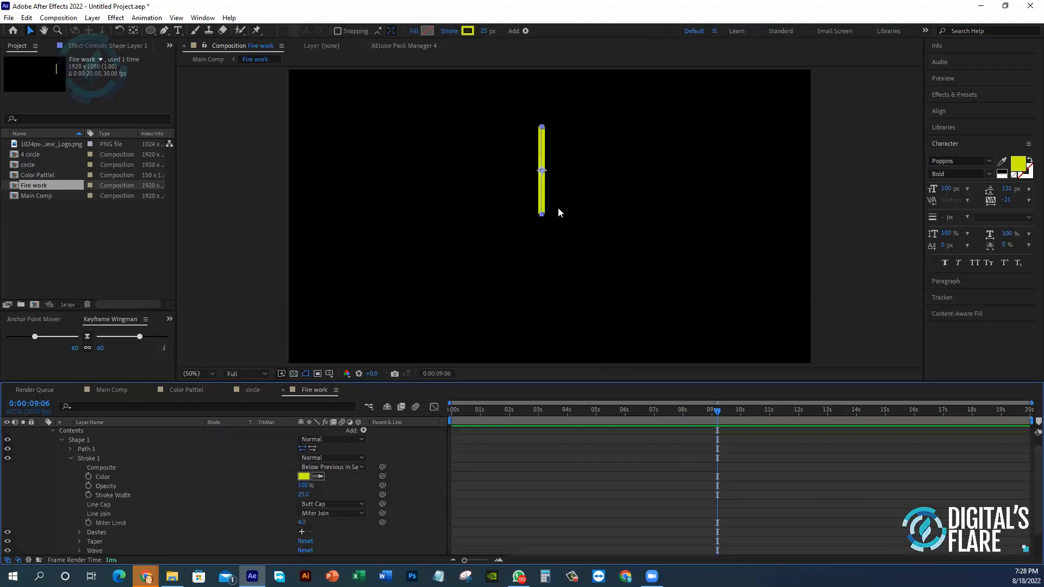
pyautogui.click(571, 223)
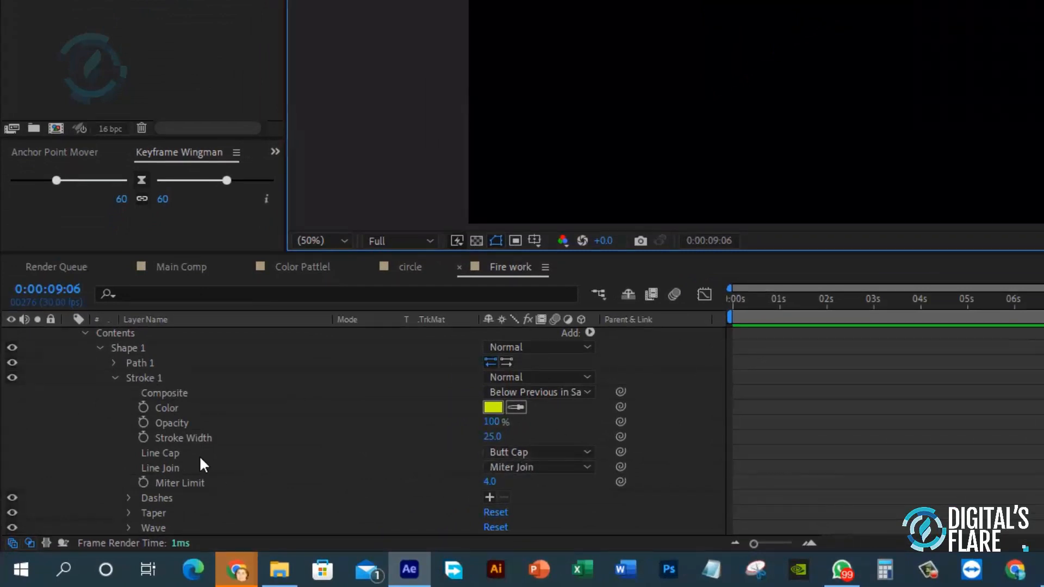
pyautogui.click(541, 454)
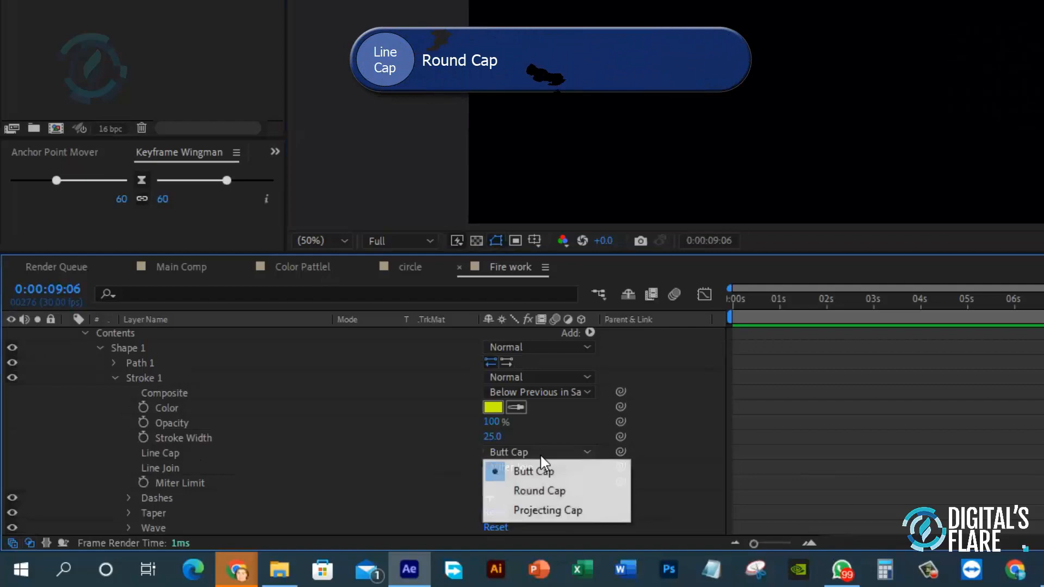
pyautogui.click(551, 491)
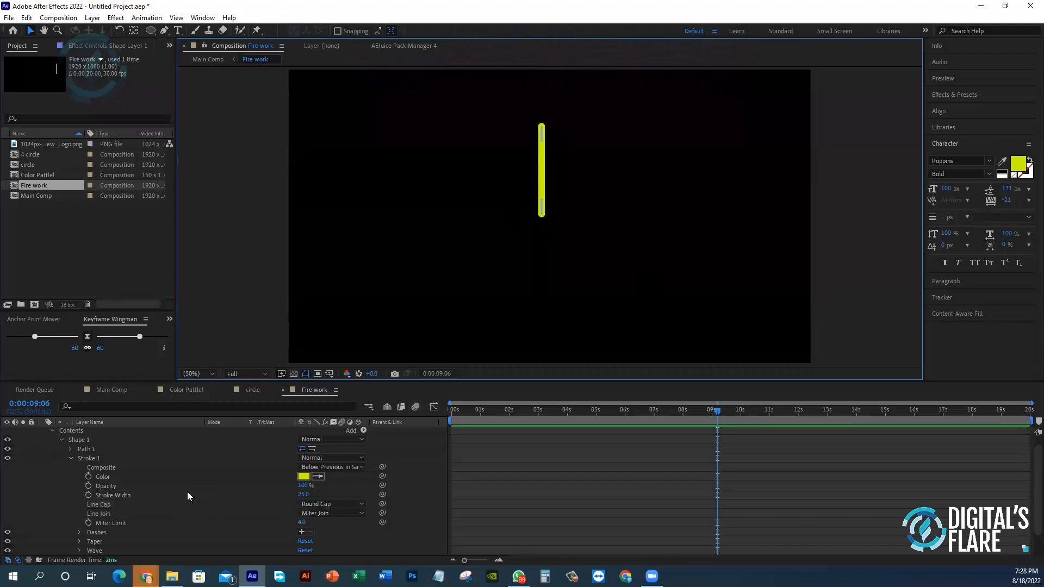
# - Add a Trim Paths operator to the line layer's contents and expand its properties
pyautogui.click(71, 459)
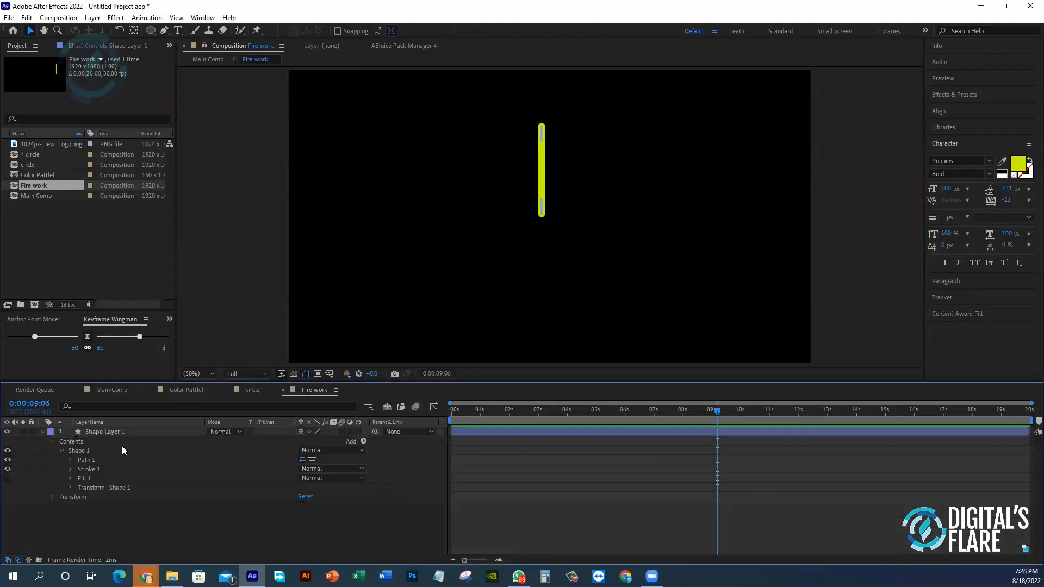
pyautogui.click(363, 441)
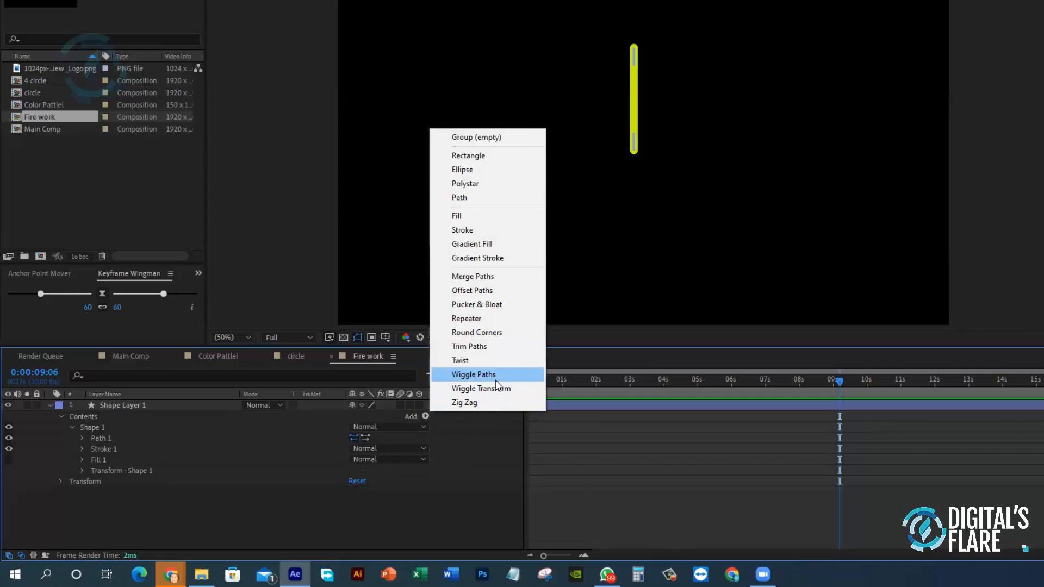
pyautogui.click(495, 348)
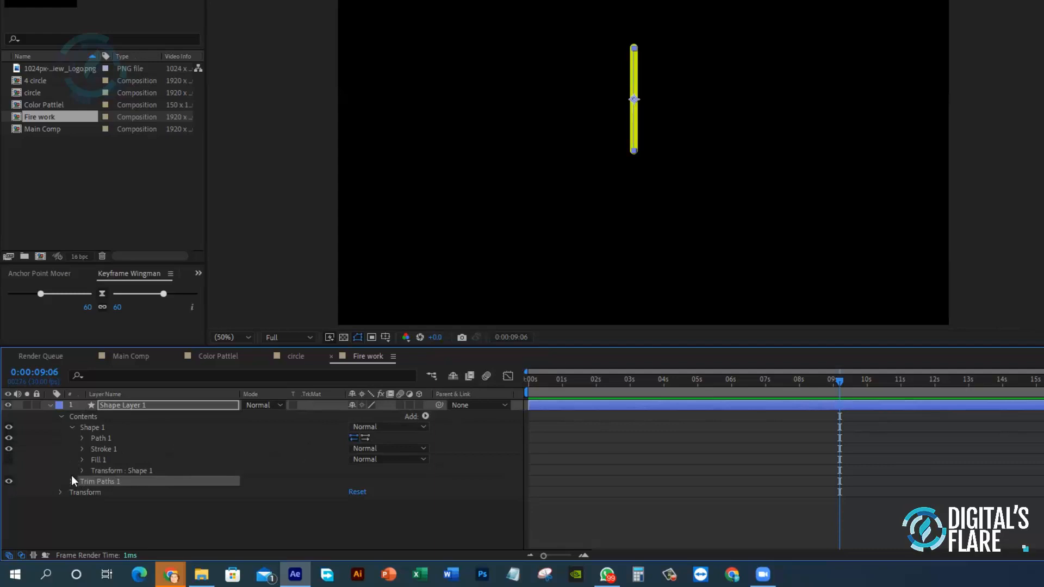
pyautogui.click(74, 480)
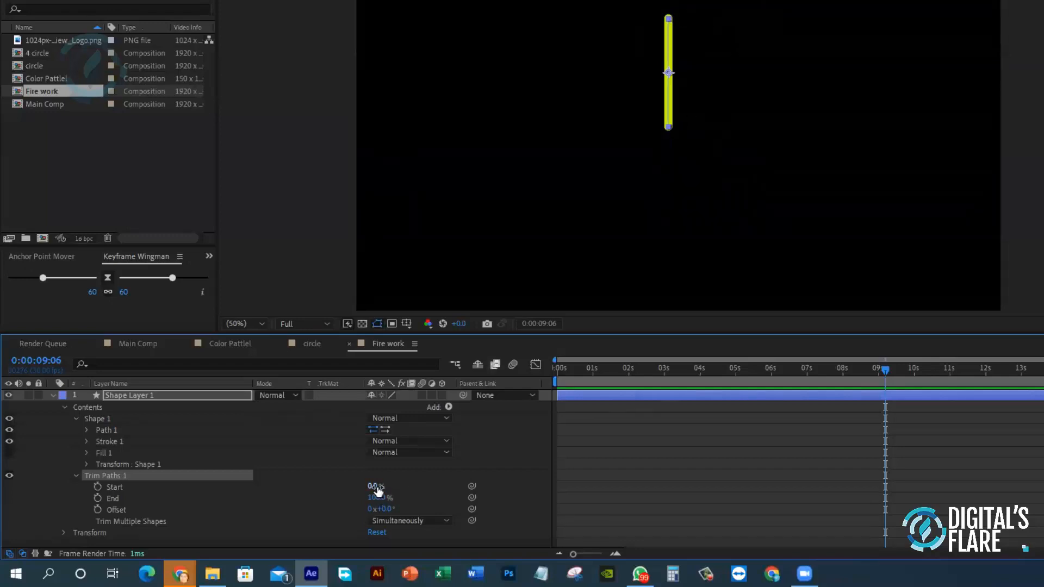
# - Set the Trim Paths Start value to 100%
pyautogui.moveTo(373, 487)
pyautogui.mouseDown()
pyautogui.moveTo(350, 490)
pyautogui.moveTo(394, 486)
pyautogui.moveTo(345, 486)
pyautogui.moveTo(394, 486)
pyautogui.moveTo(326, 485)
pyautogui.moveTo(374, 497)
pyautogui.moveTo(306, 497)
pyautogui.moveTo(409, 497)
pyautogui.mouseUp()
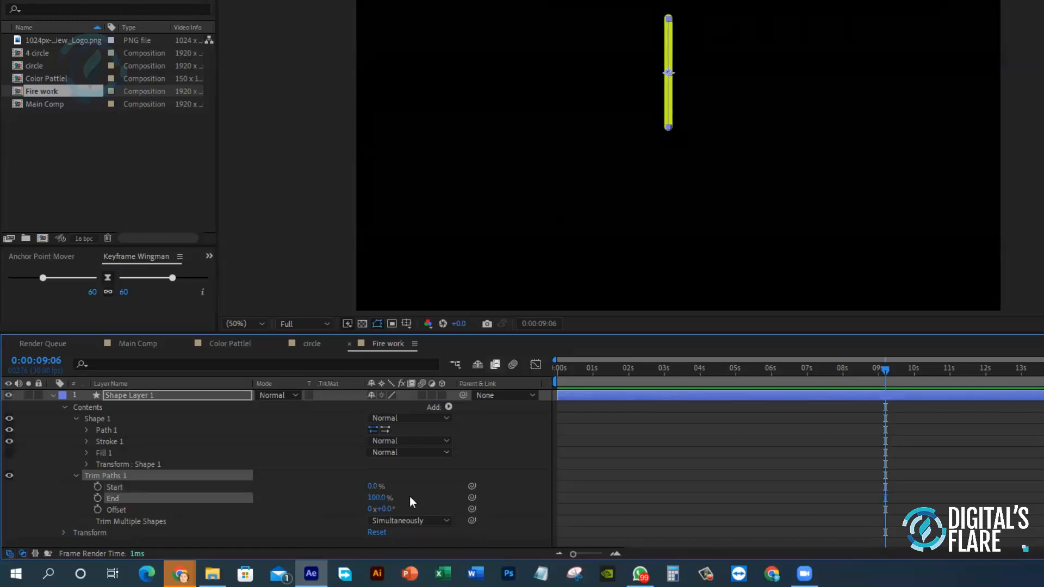
pyautogui.click(133, 487)
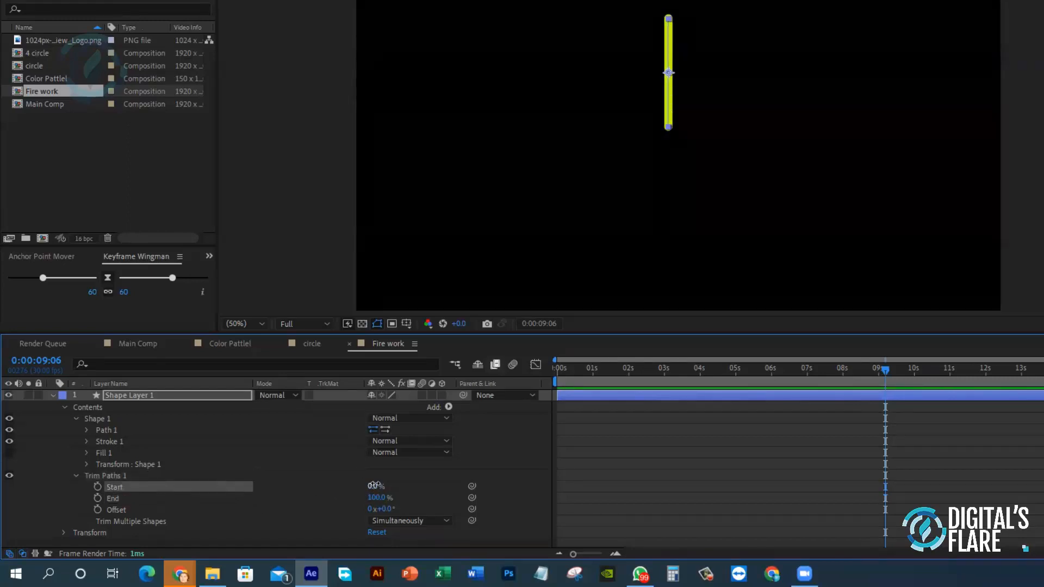
pyautogui.moveTo(375, 486)
pyautogui.mouseDown()
pyautogui.moveTo(313, 486)
pyautogui.moveTo(447, 482)
pyautogui.mouseUp()
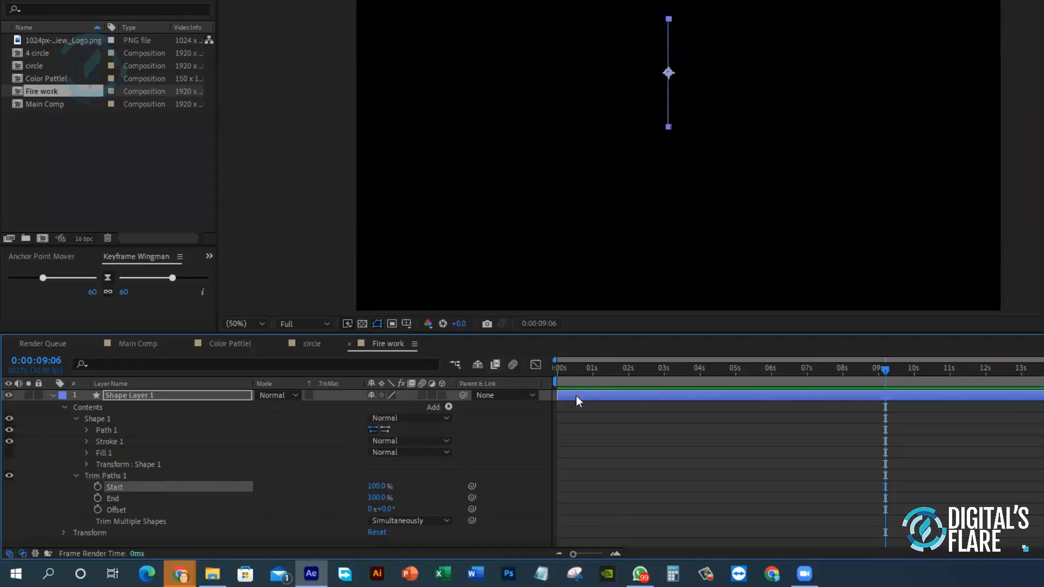
# - Set keyframes for Trim Paths Start and End at 0:00:00:00, both at 100%
pyautogui.click(582, 368)
pyautogui.press('Home')
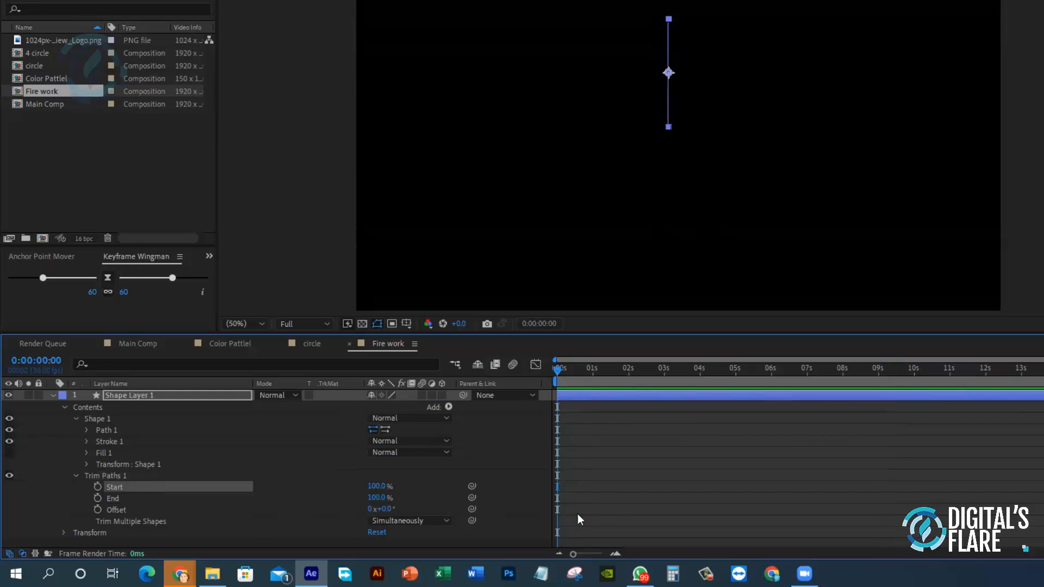
pyautogui.moveTo(557, 372)
pyautogui.mouseDown()
pyautogui.moveTo(566, 368)
pyautogui.moveTo(554, 370)
pyautogui.mouseUp()
pyautogui.click(97, 486)
pyautogui.keyDown('shift'); pyautogui.click(97, 498); pyautogui.keyUp('shift')
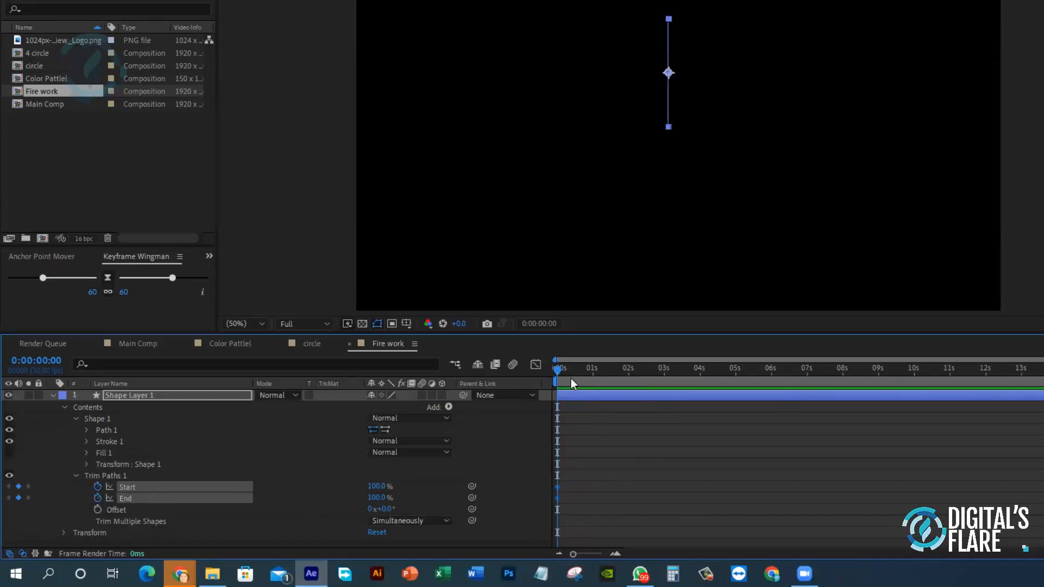
# - Keyframe Trim Paths Start at 0% at 0:00:00:28 and End at 0% at 0:00:01:12
pyautogui.moveTo(563, 366); pyautogui.dragTo(592, 371)
pyautogui.moveTo(375, 493)
pyautogui.mouseDown()
pyautogui.moveTo(407, 483)
pyautogui.moveTo(331, 490)
pyautogui.mouseUp()
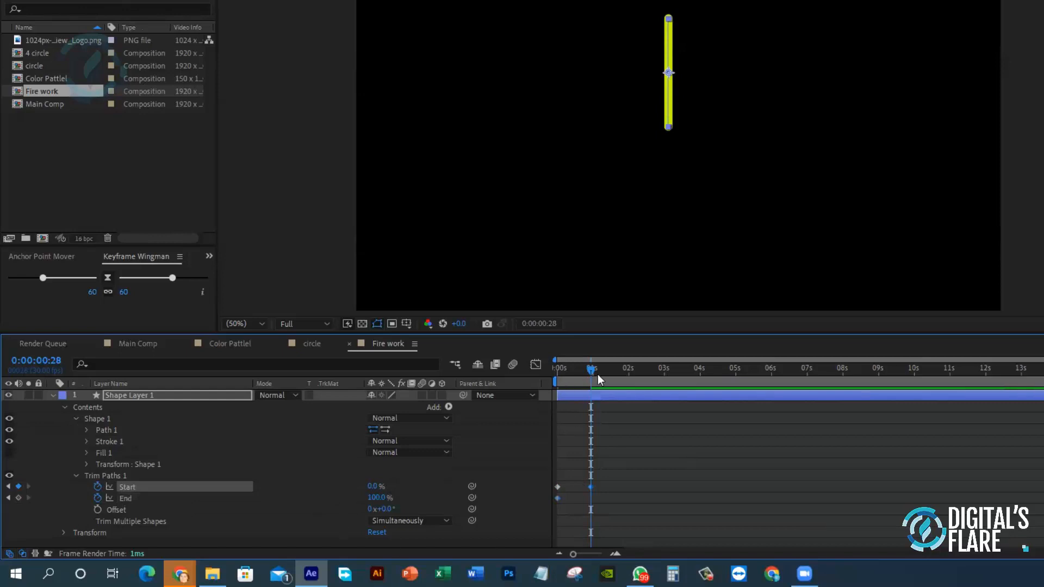
pyautogui.moveTo(592, 370); pyautogui.dragTo(606, 371)
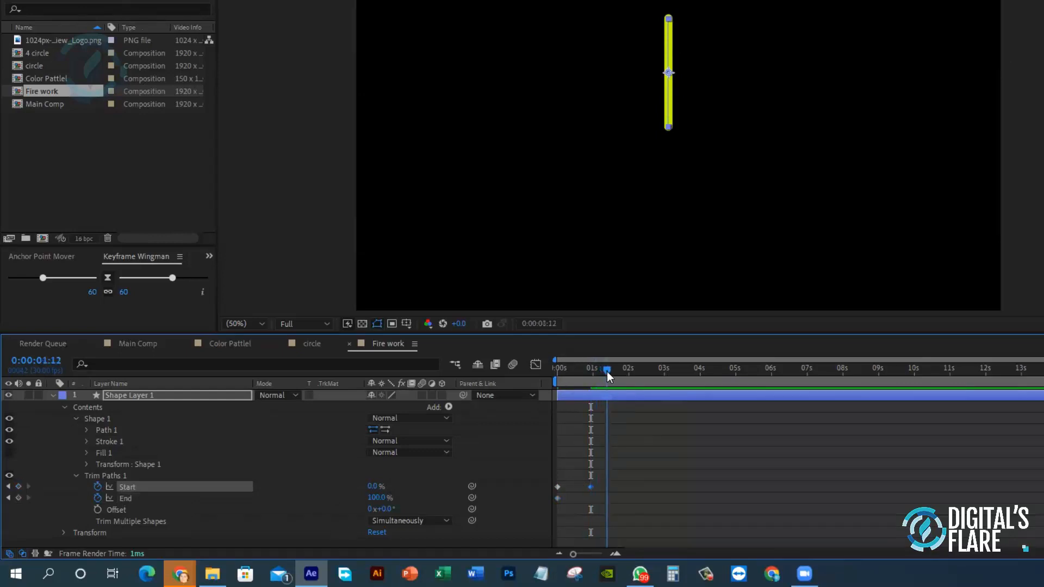
pyautogui.moveTo(379, 498); pyautogui.dragTo(277, 499)
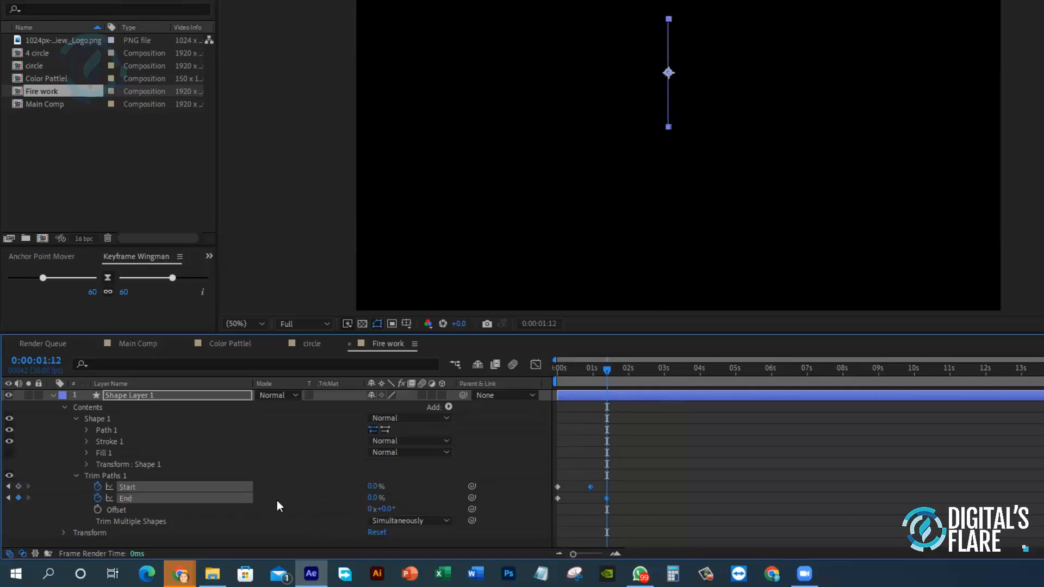
# - Shift the second Start keyframe slightly earlier and play the line animation from the first frame
pyautogui.click(587, 487)
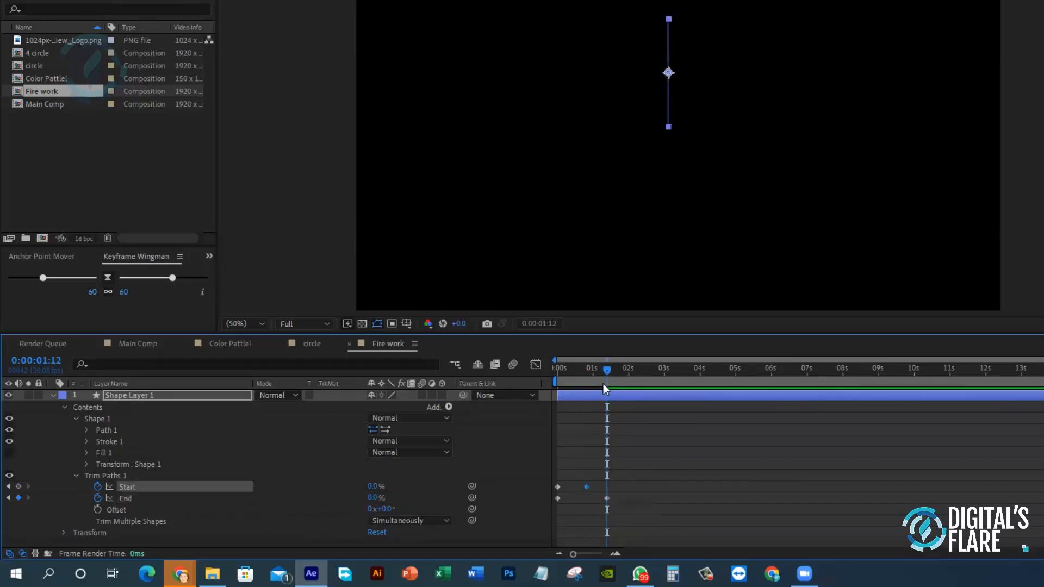
pyautogui.press('Home')
pyautogui.press('space')
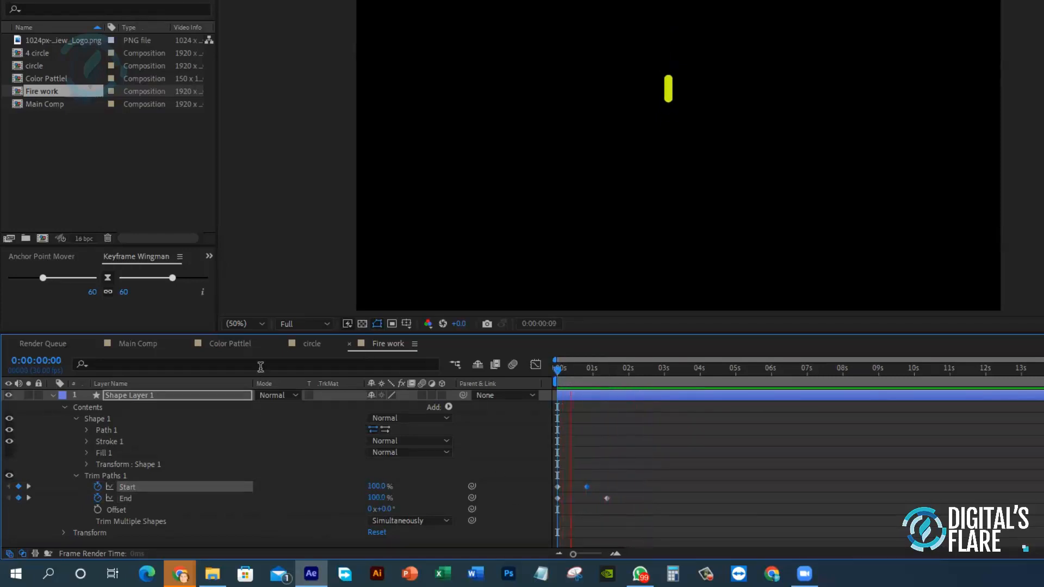
pyautogui.press('space')
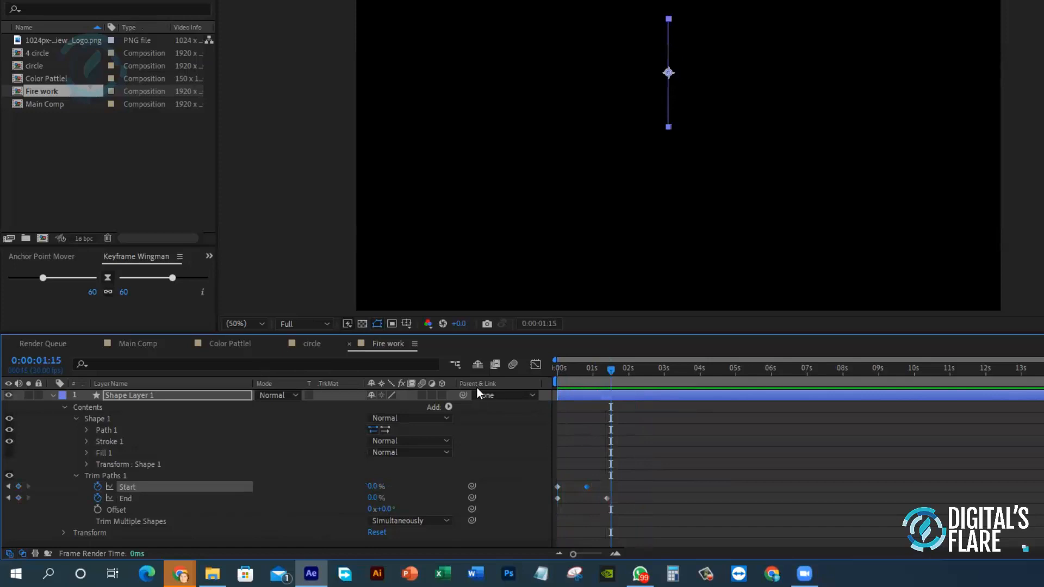
# - Move the second End keyframe earlier, to about the one-second mark
pyautogui.click(569, 369)
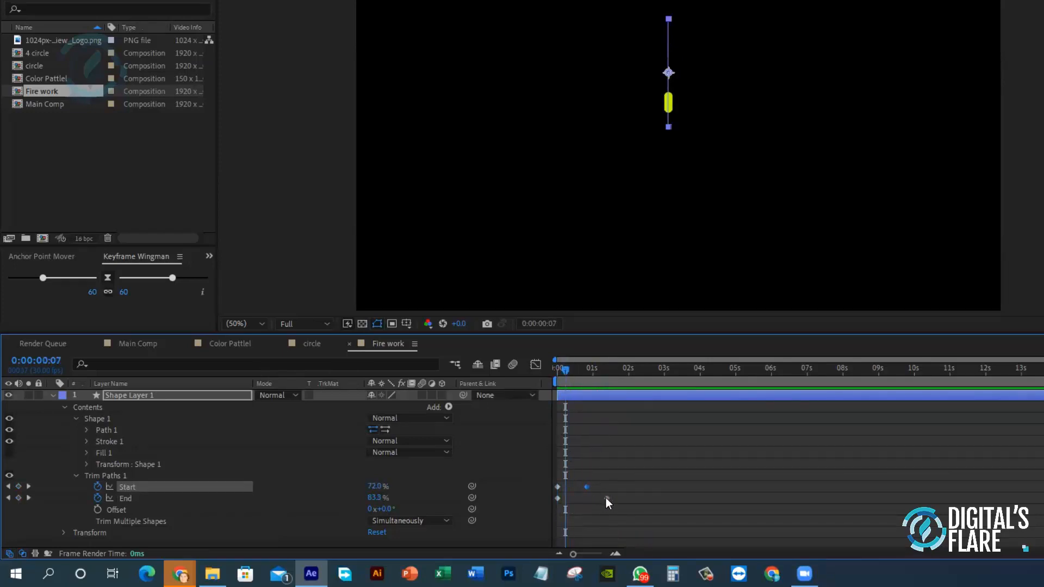
pyautogui.moveTo(605, 497); pyautogui.dragTo(593, 501)
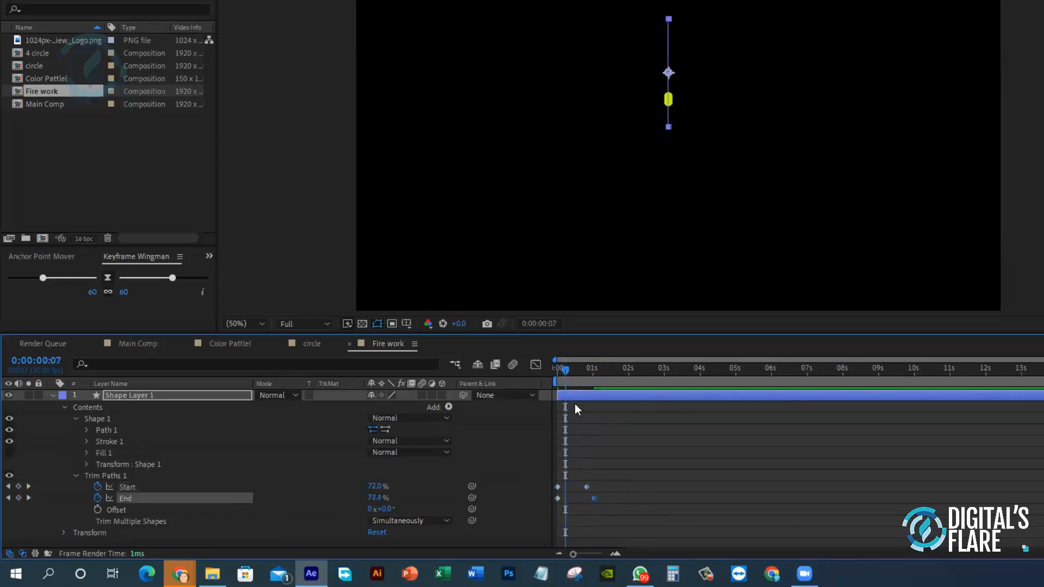
# - Play the line animation from the first frame to check its timing
pyautogui.moveTo(567, 368); pyautogui.dragTo(557, 369)
pyautogui.press('space')
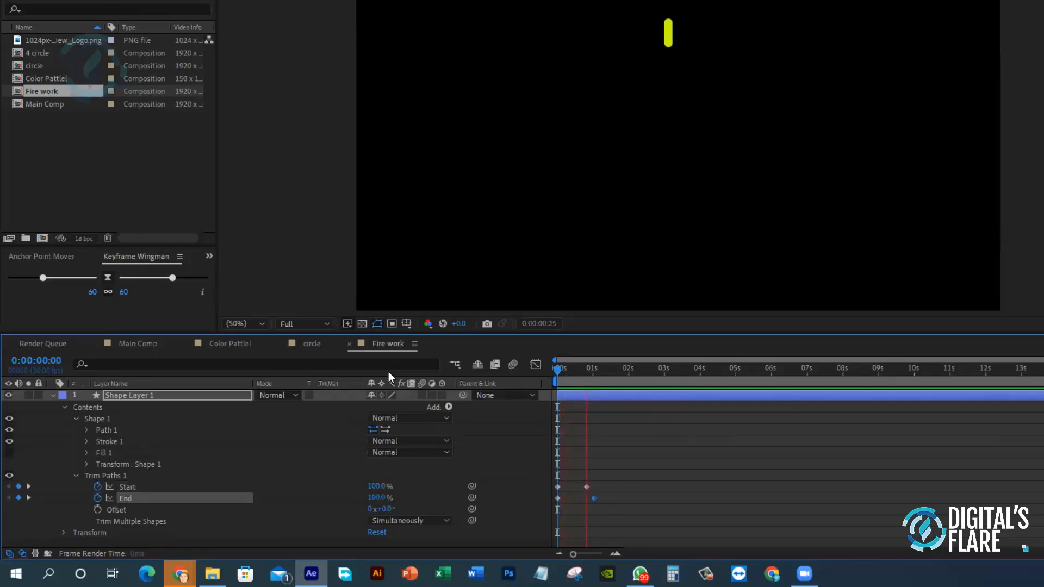
pyautogui.press('space')
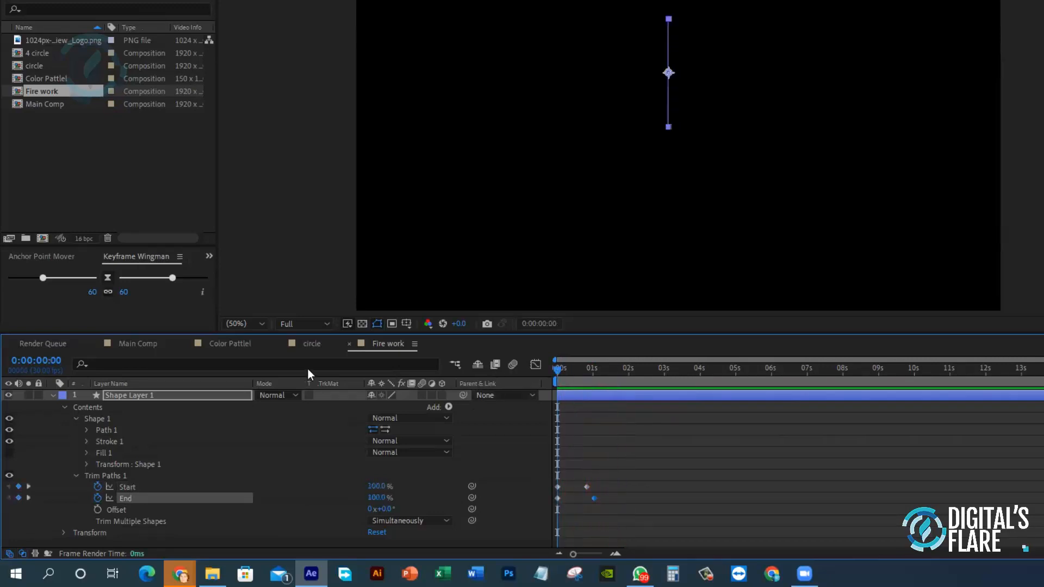
pyautogui.press('space')
pyautogui.press('space')
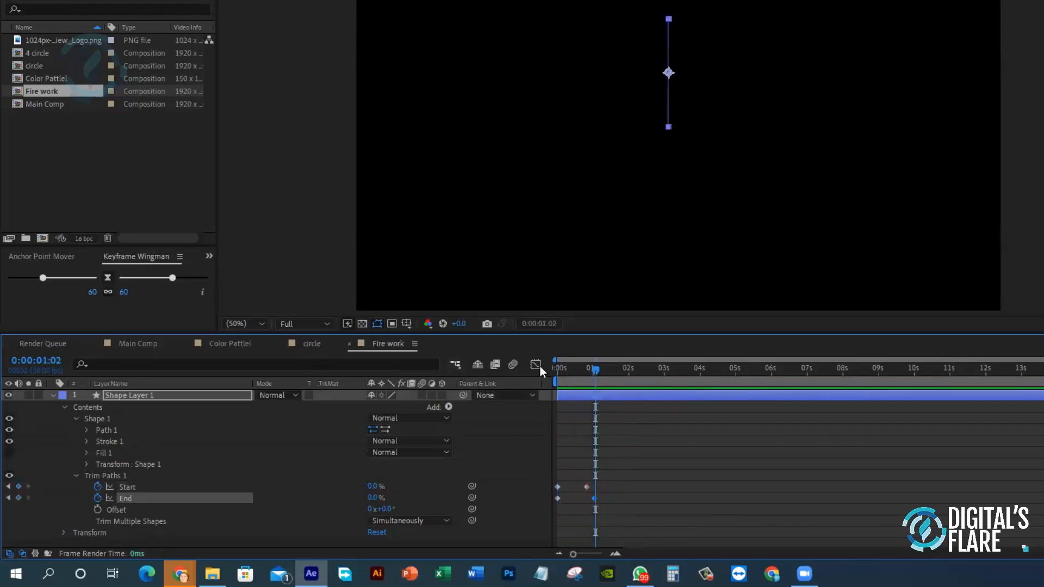
# - Move the second Trim Paths Start keyframe earlier, to about 0:00:00:10
pyautogui.moveTo(573, 371)
pyautogui.mouseDown()
pyautogui.moveTo(549, 363)
pyautogui.moveTo(570, 368)
pyautogui.mouseUp()
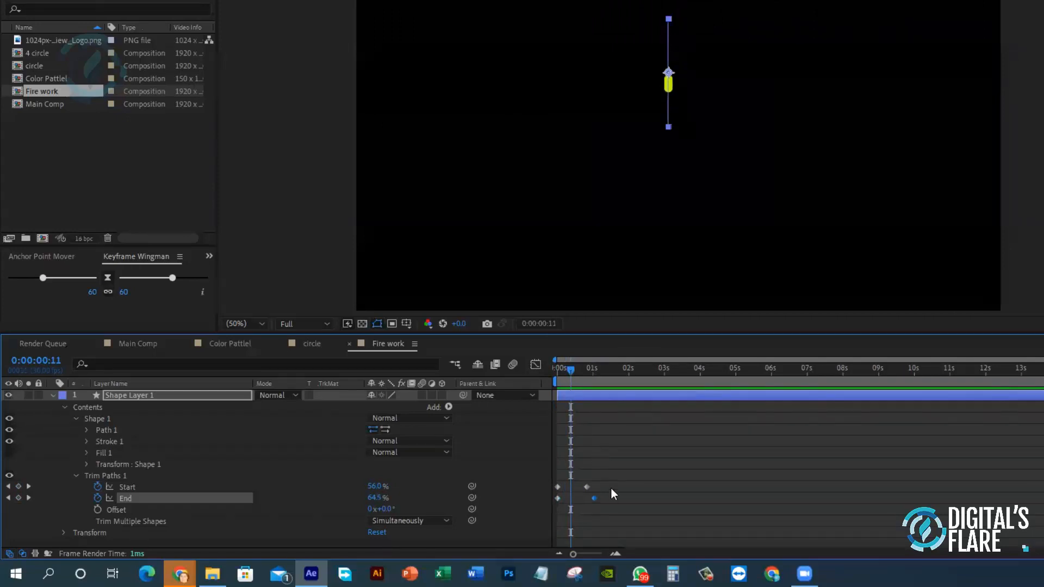
pyautogui.moveTo(586, 487); pyautogui.dragTo(569, 487)
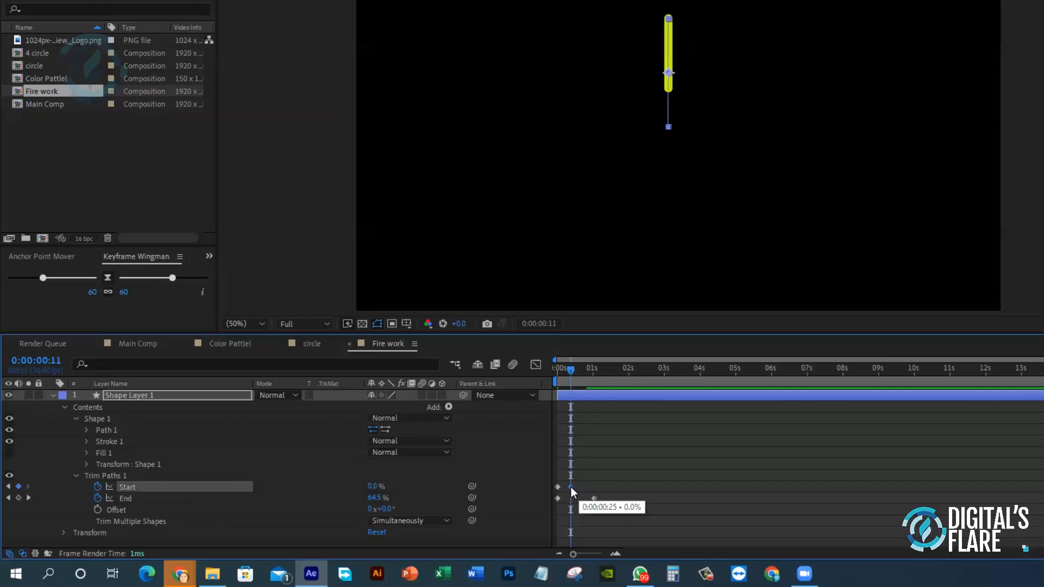
pyautogui.moveTo(570, 487); pyautogui.dragTo(569, 487)
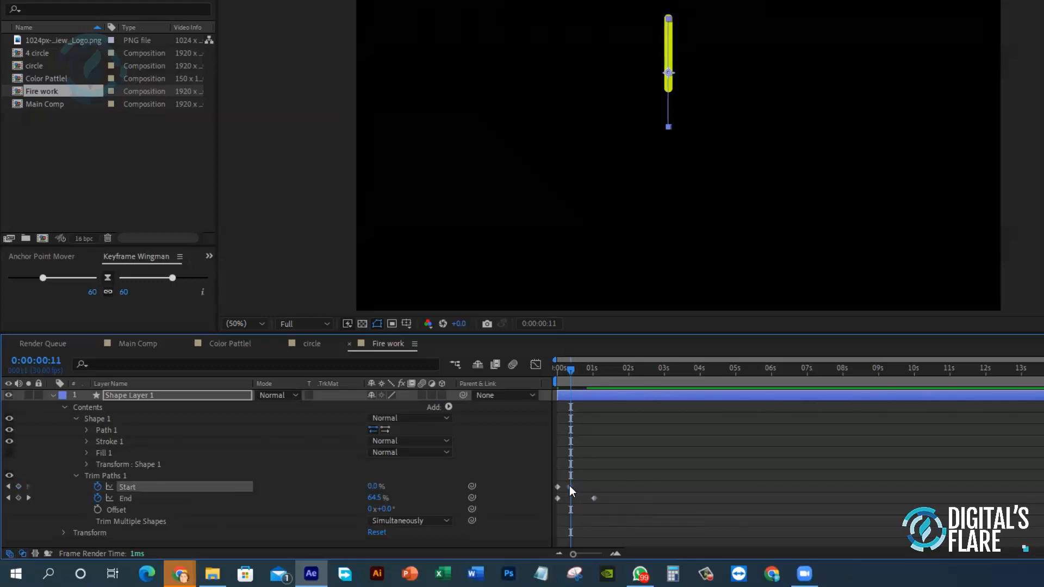
# - Replay the line animation several times from the first frame to review the retimed Start keyframe
pyautogui.moveTo(570, 373)
pyautogui.mouseDown()
pyautogui.moveTo(530, 373)
pyautogui.moveTo(585, 379)
pyautogui.moveTo(516, 391)
pyautogui.mouseUp()
pyautogui.press('space')
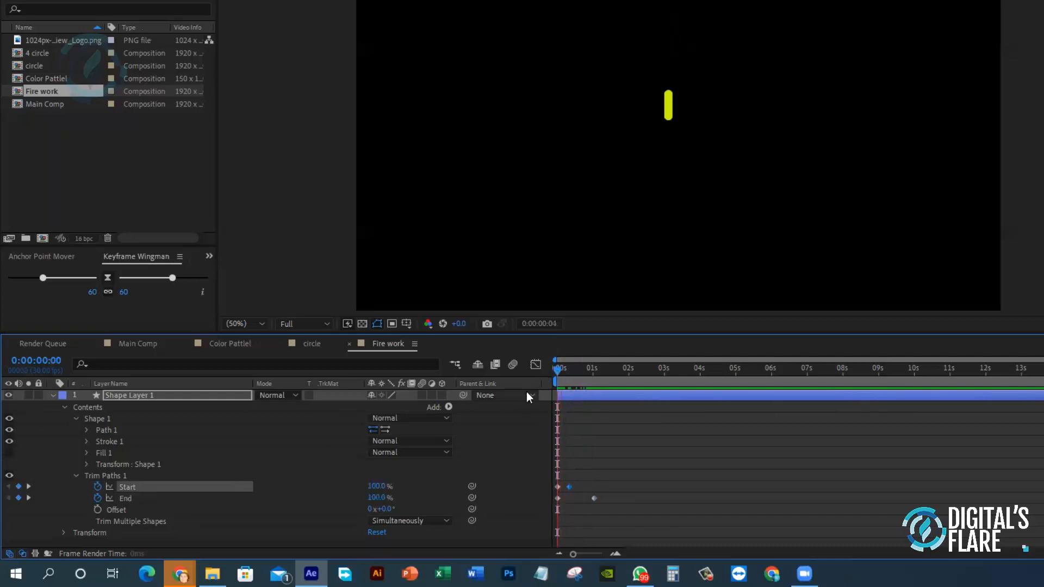
pyautogui.press('space')
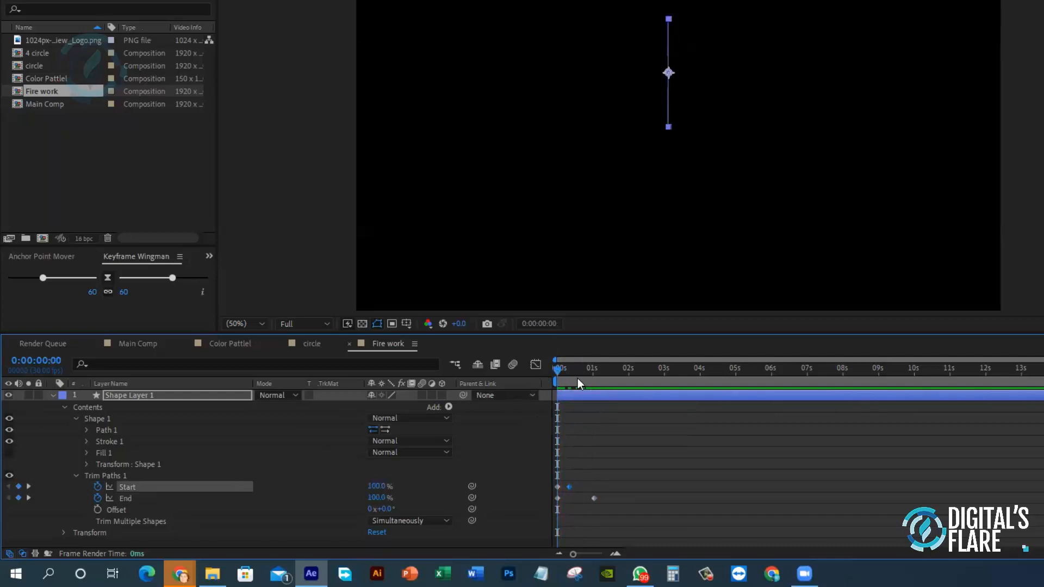
pyautogui.press('space')
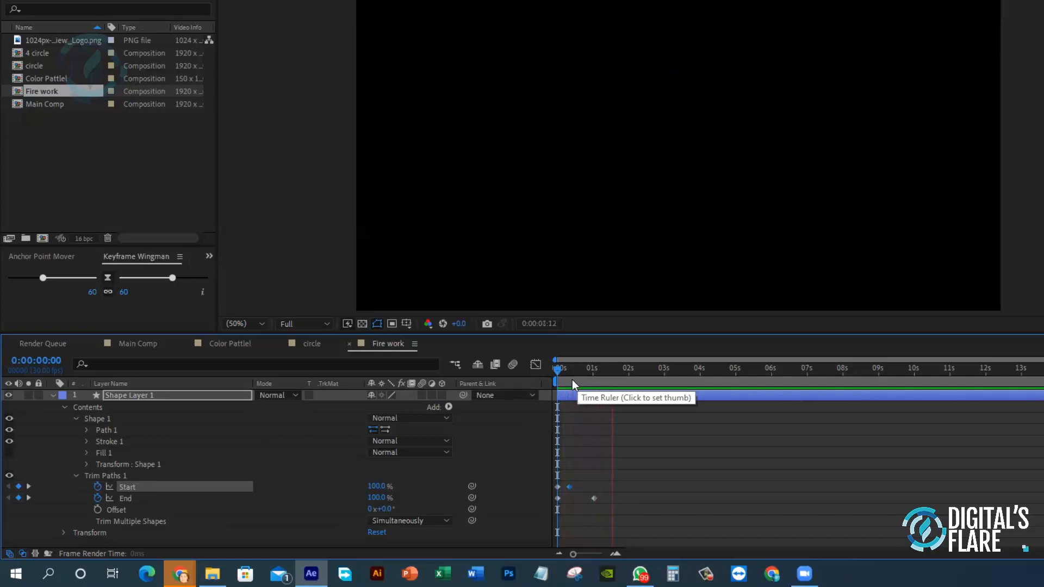
pyautogui.press('space')
pyautogui.press('space')
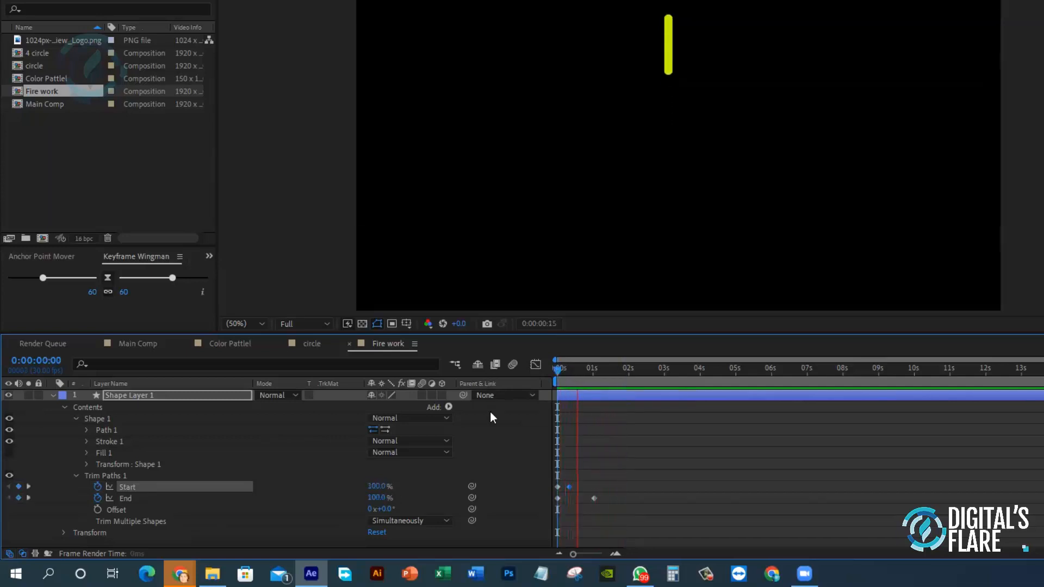
pyautogui.press('space')
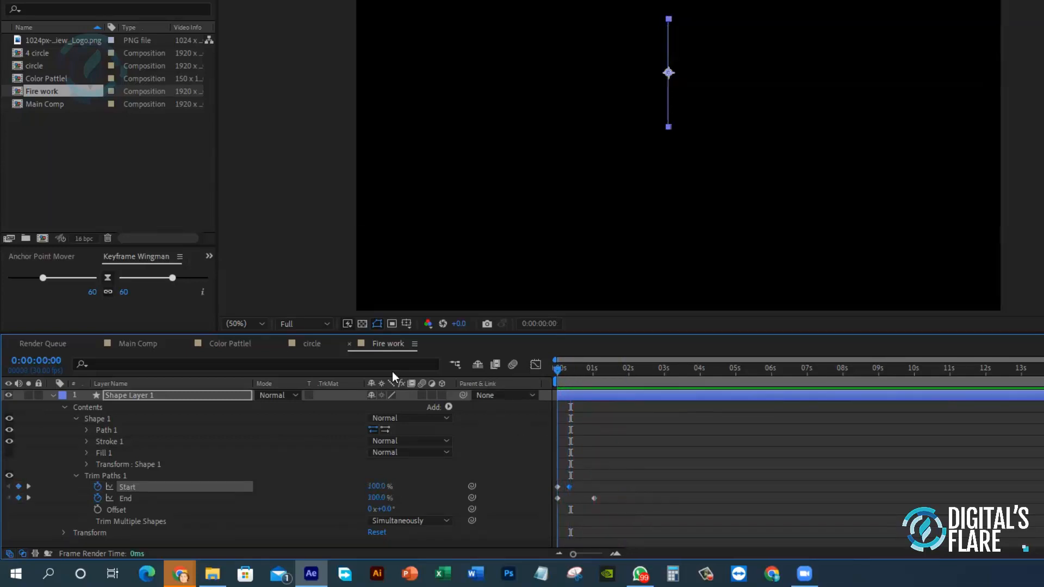
pyautogui.press('space')
pyautogui.press('space')
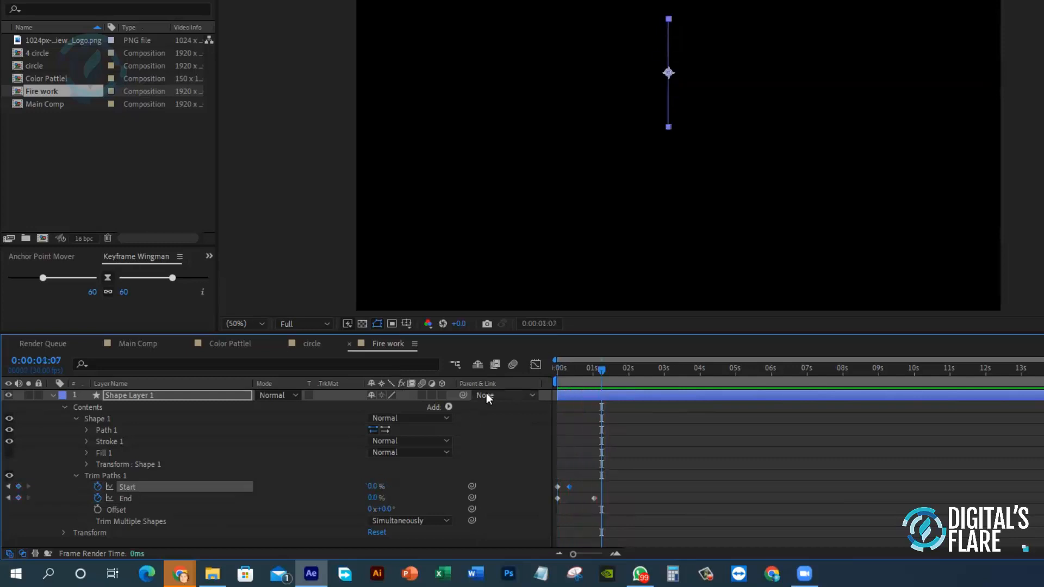
pyautogui.click(570, 368)
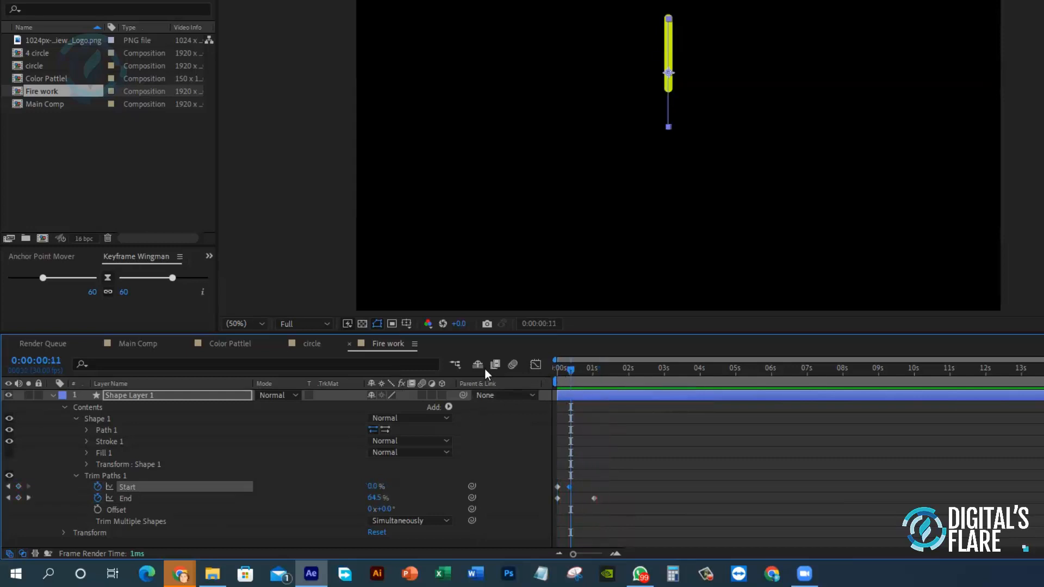
pyautogui.press('space')
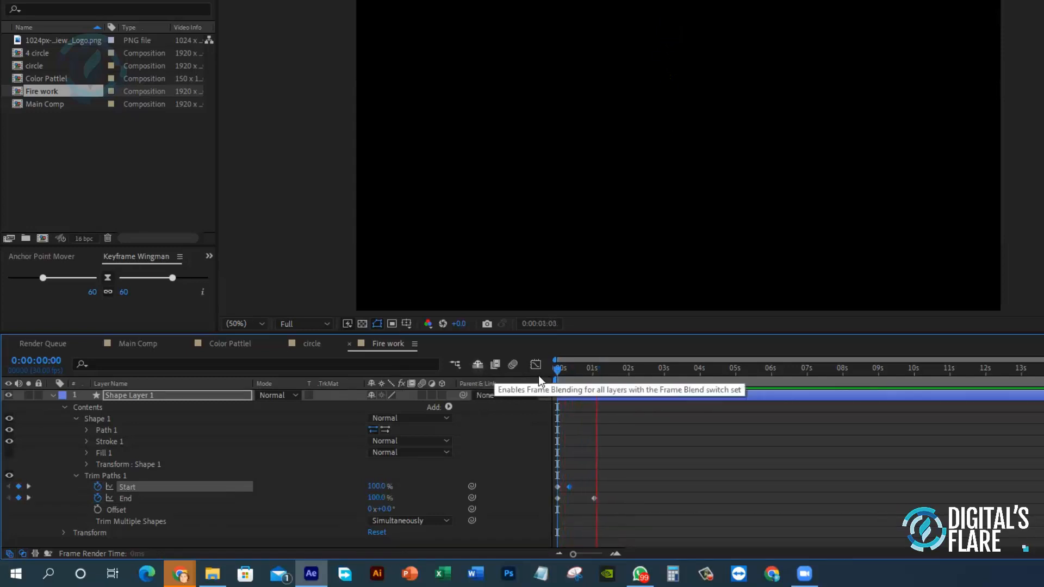
pyautogui.press('space')
# - Move the second Trim Paths End keyframe earlier, to about 0:00:00:24, and preview the line animation
pyautogui.click(565, 368)
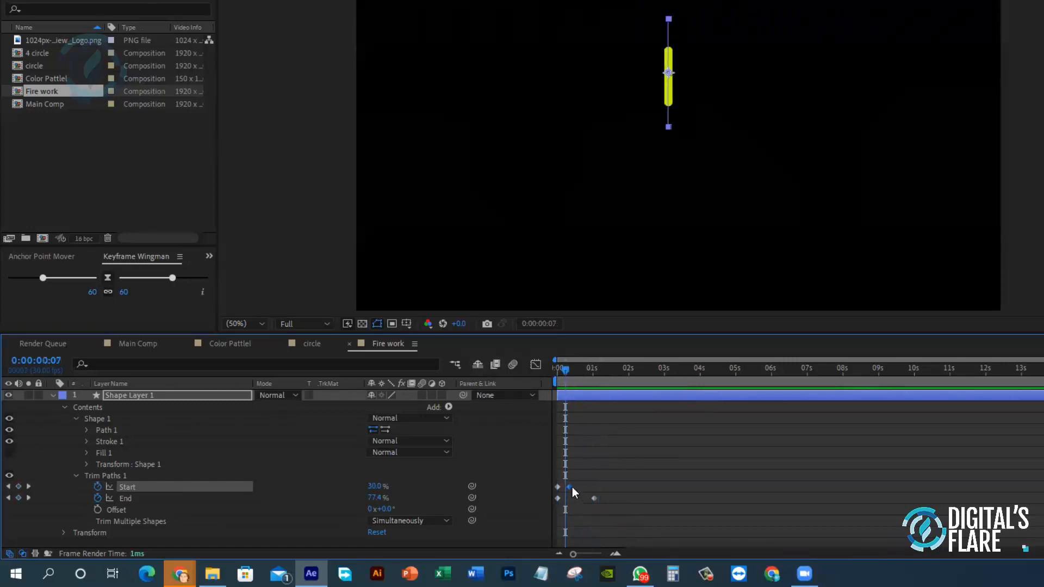
pyautogui.moveTo(593, 498); pyautogui.dragTo(586, 499)
pyautogui.press('space')
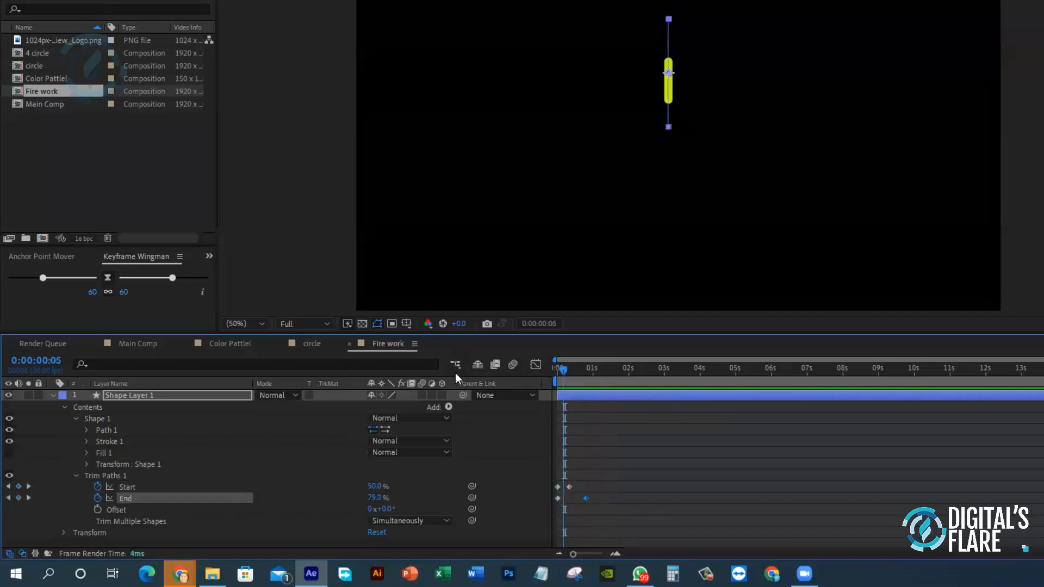
pyautogui.press('space')
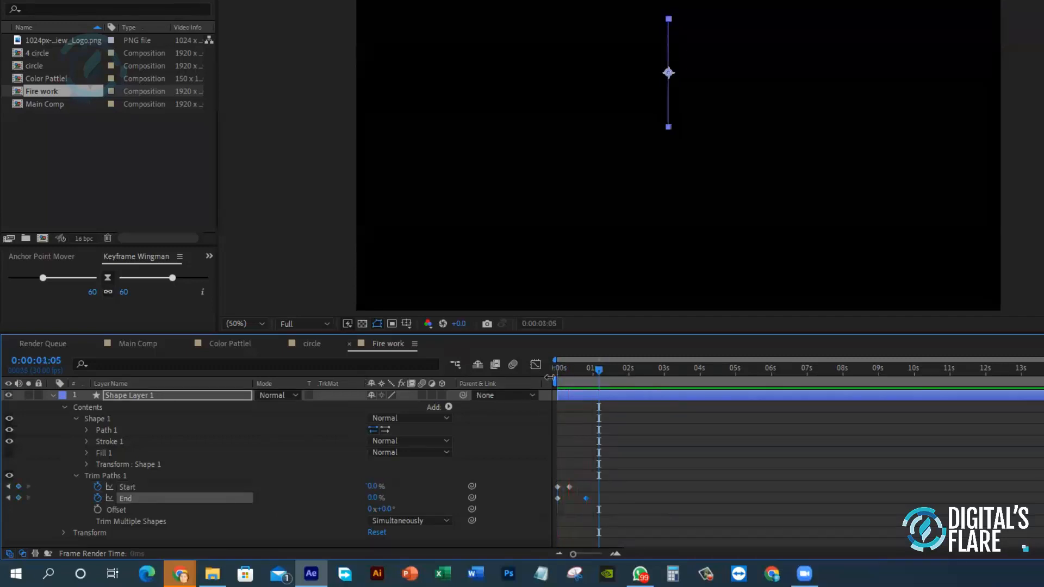
# - Move the second Trim Paths End keyframe to 0:00:00:20
pyautogui.click(618, 552)
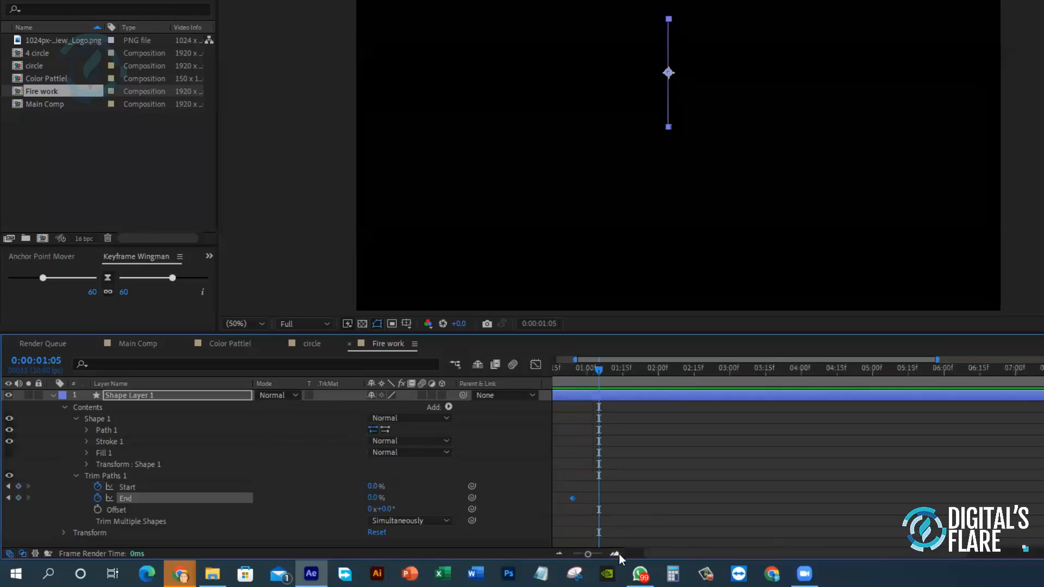
pyautogui.click(619, 553)
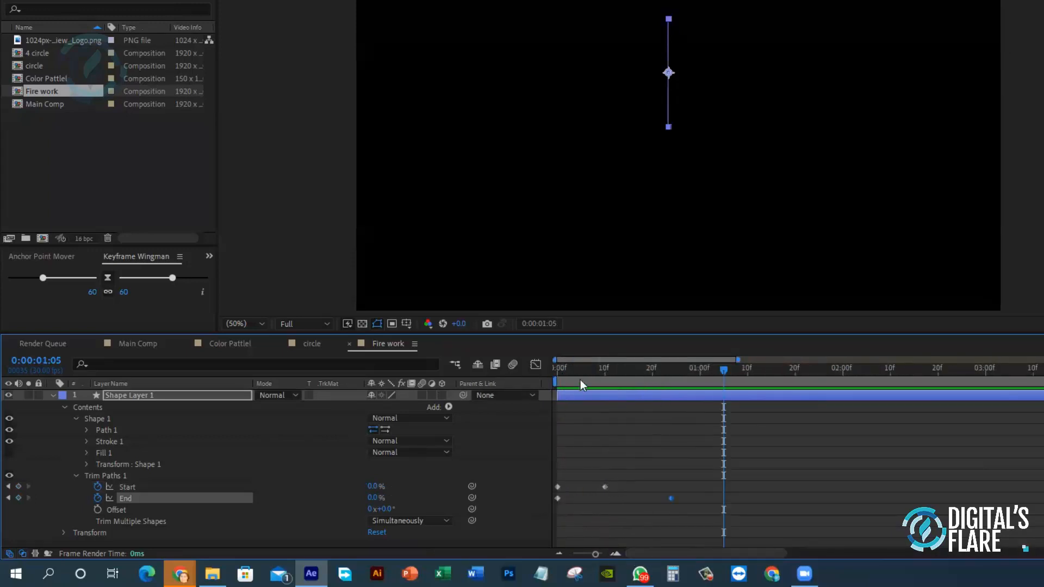
pyautogui.click(558, 374)
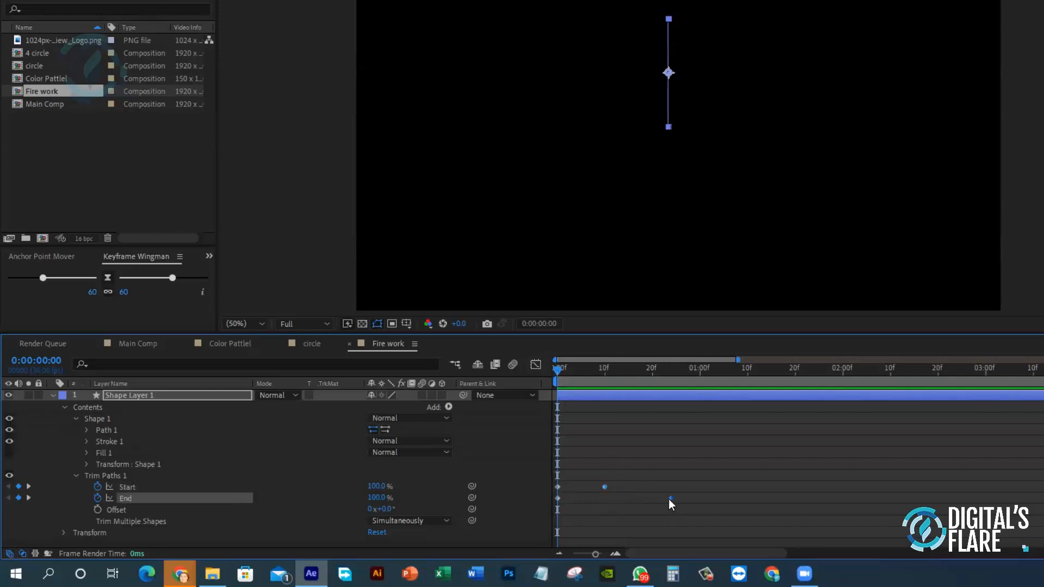
pyautogui.moveTo(669, 499); pyautogui.dragTo(657, 497)
pyautogui.click(653, 369)
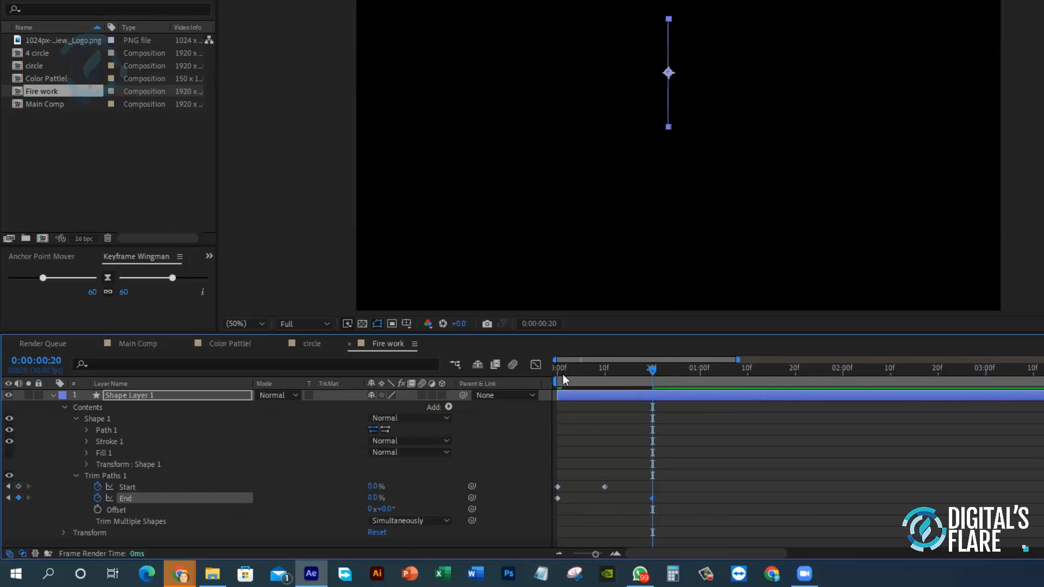
# - End the work area at 0:00:00:20 and preview the line animation within it
pyautogui.press('n')
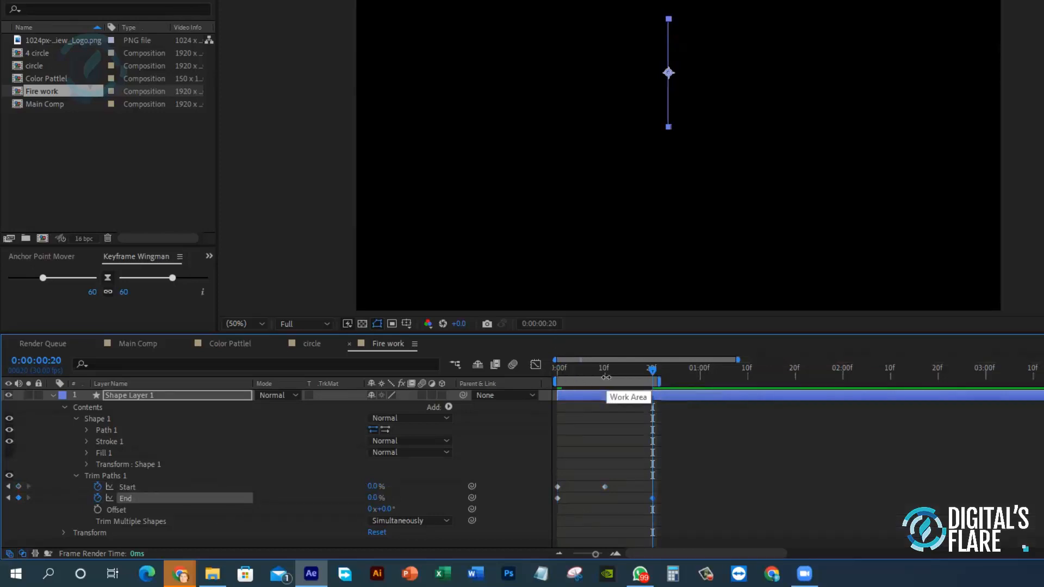
pyautogui.press('space')
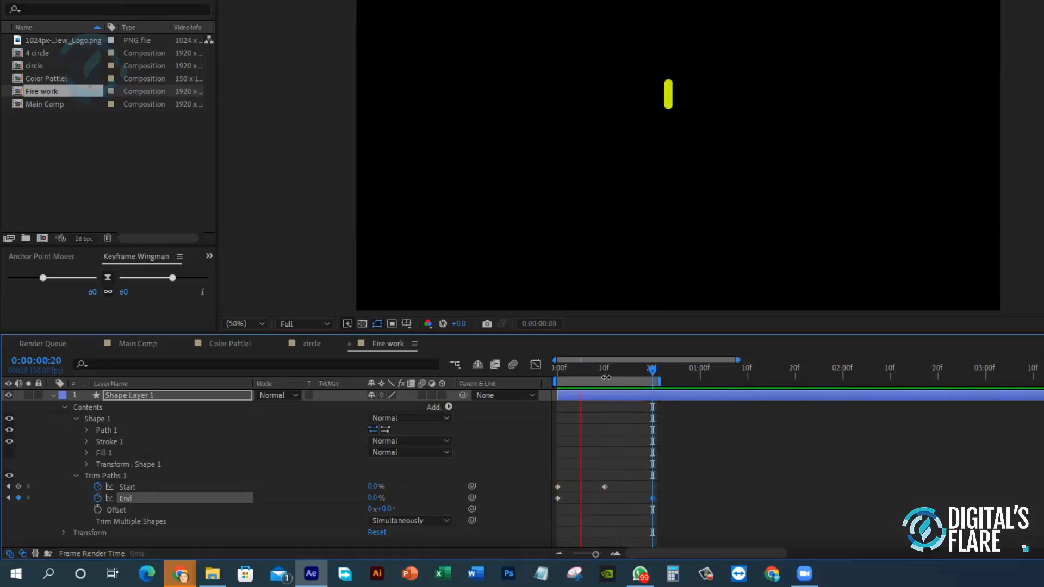
pyautogui.press('space')
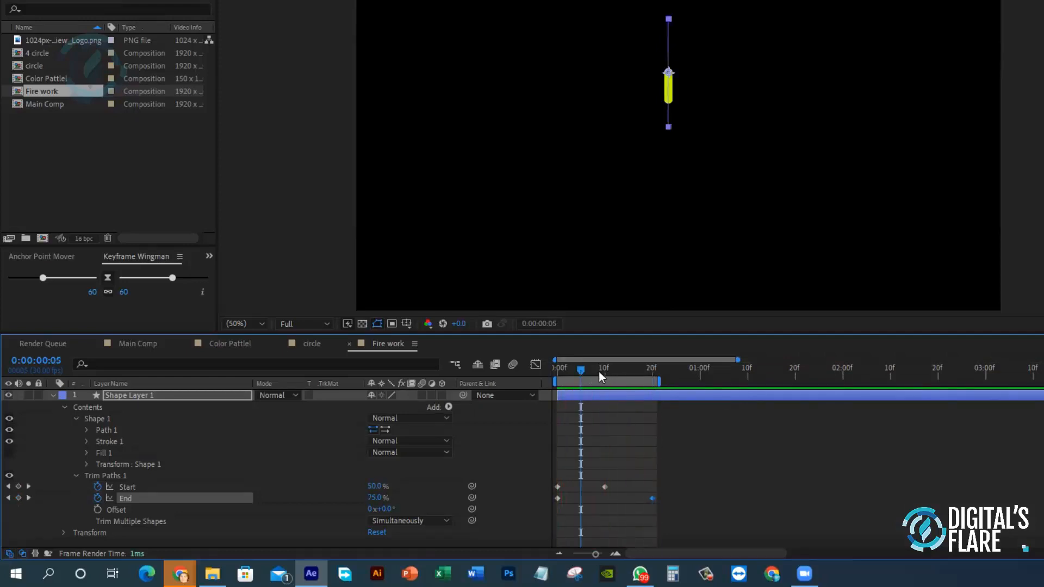
# - Reduce the line's stroke width to 15 px and play the animation from the first frame
pyautogui.moveTo(586, 369)
pyautogui.mouseDown()
pyautogui.moveTo(559, 369)
pyautogui.moveTo(657, 370)
pyautogui.moveTo(540, 385)
pyautogui.moveTo(644, 380)
pyautogui.moveTo(598, 383)
pyautogui.mouseUp()
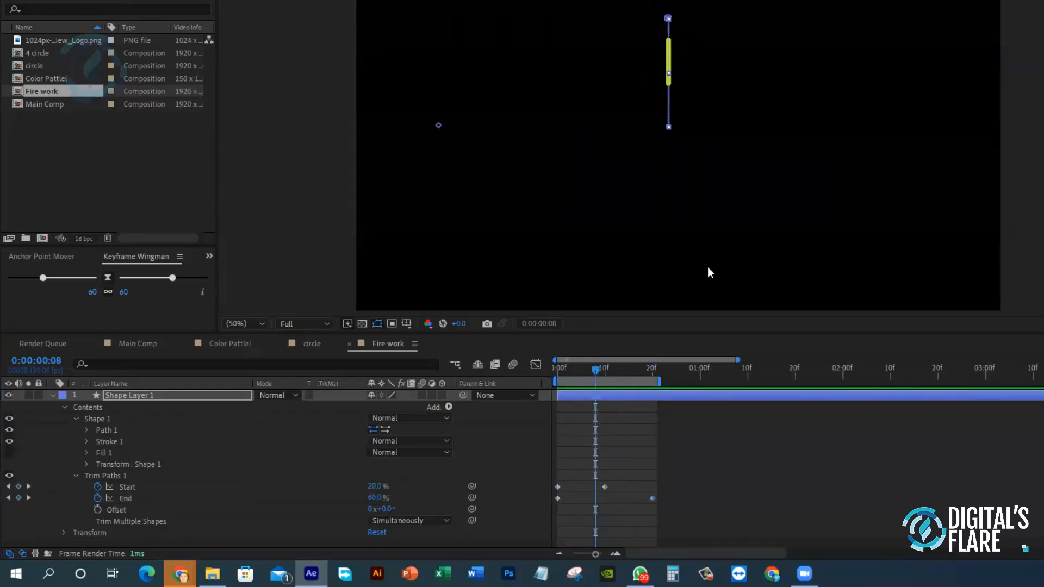
pyautogui.click(569, 226)
pyautogui.moveTo(579, 373); pyautogui.dragTo(351, 373)
pyautogui.press('space')
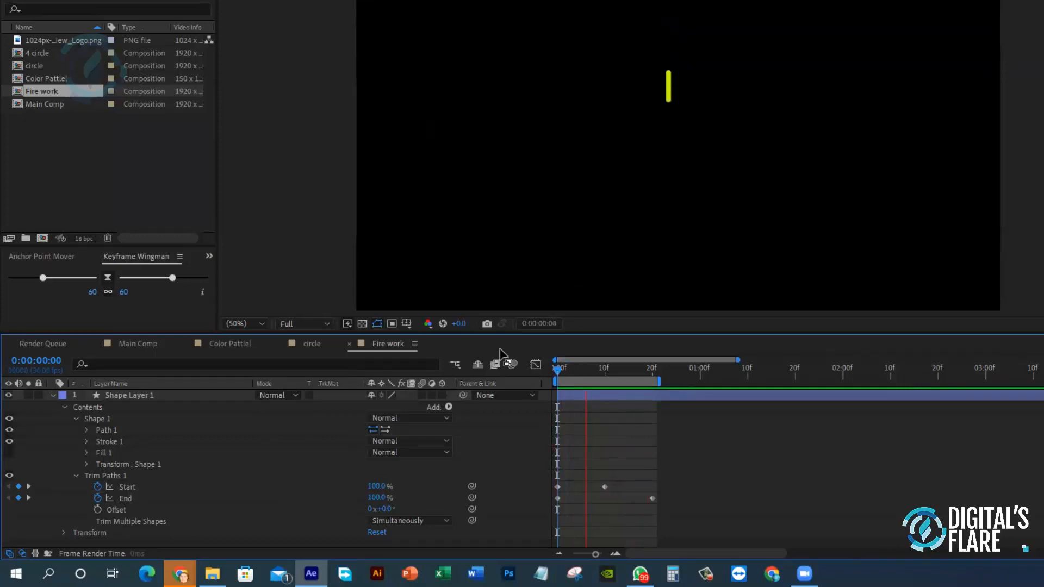
pyautogui.press('space')
# - Extend the work area back to the end of the composition and play the line animation from the first frame
pyautogui.moveTo(659, 382); pyautogui.dragTo(1043, 382)
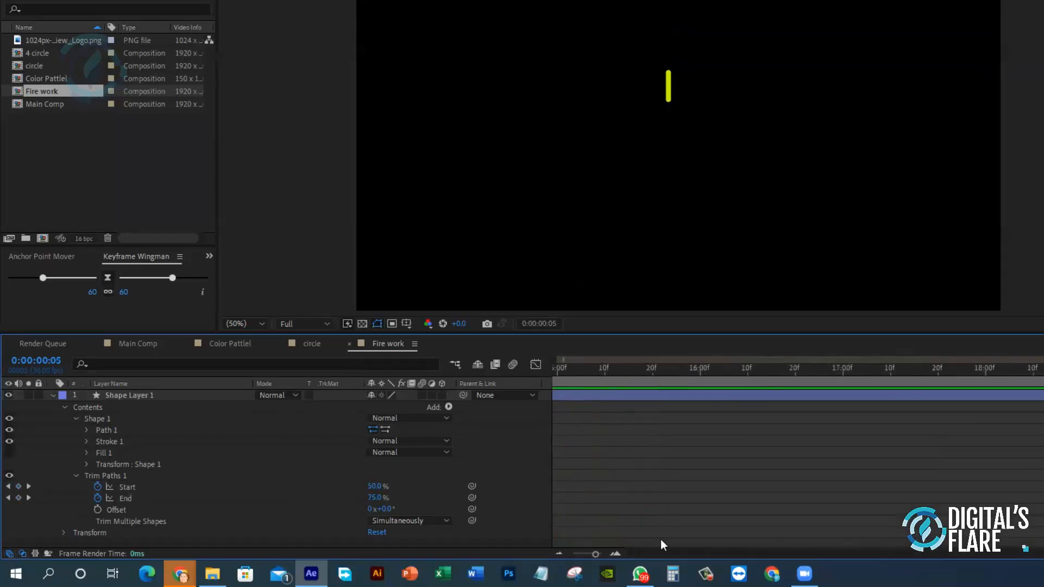
pyautogui.click(559, 553)
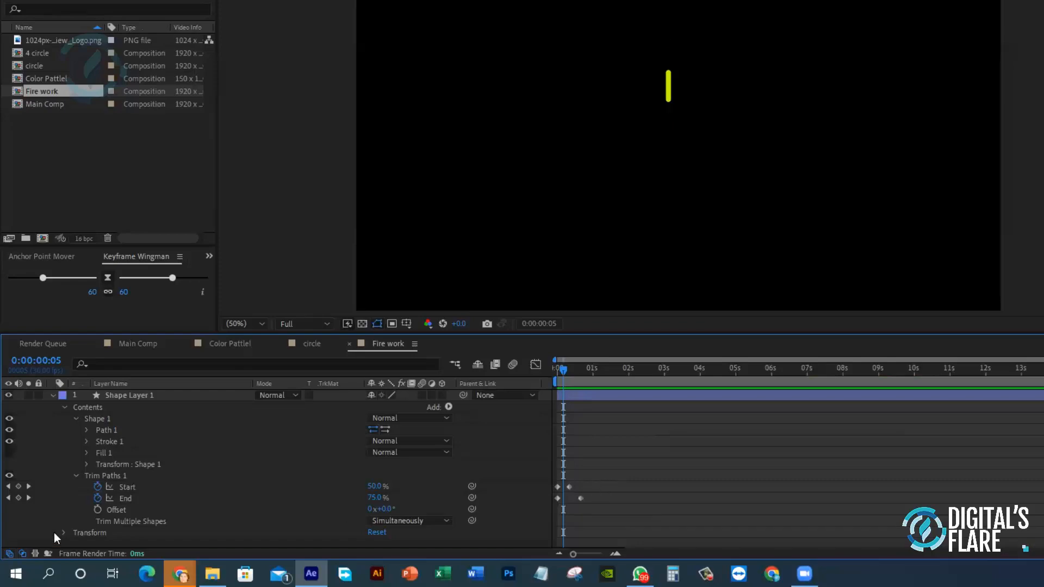
pyautogui.click(77, 476)
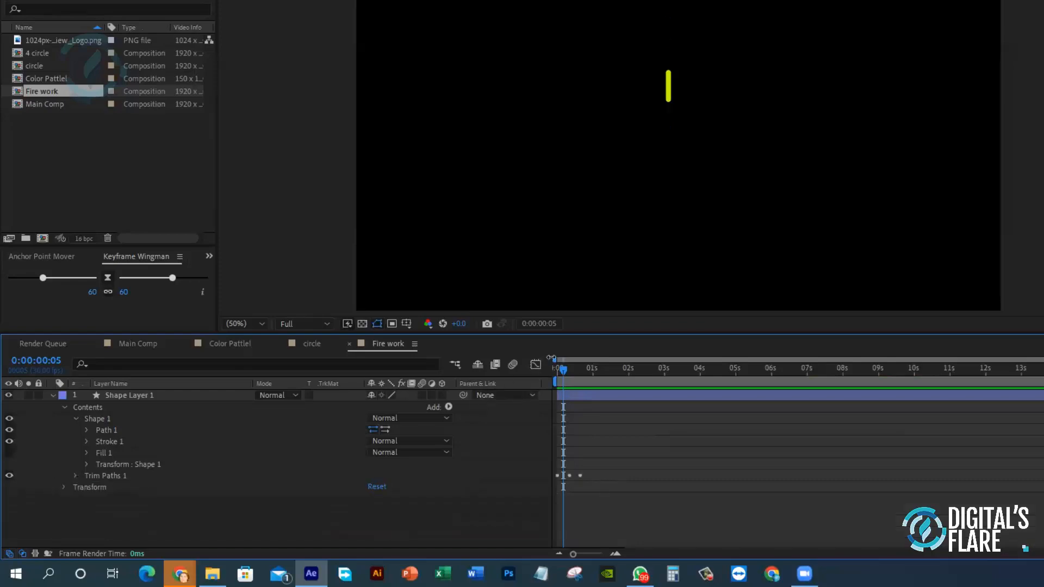
pyautogui.moveTo(563, 370); pyautogui.dragTo(532, 372)
pyautogui.press('space')
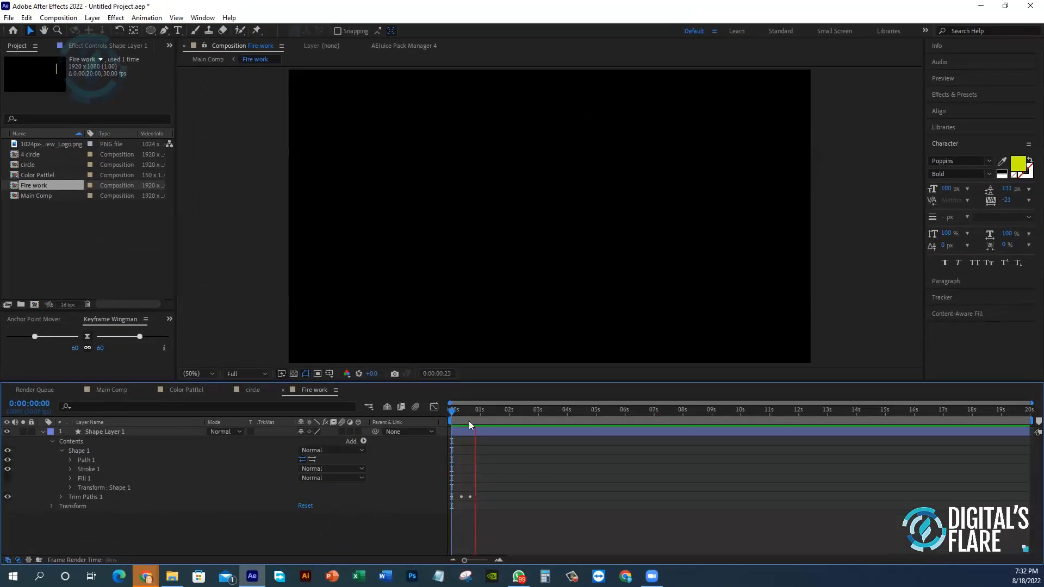
pyautogui.click(500, 392)
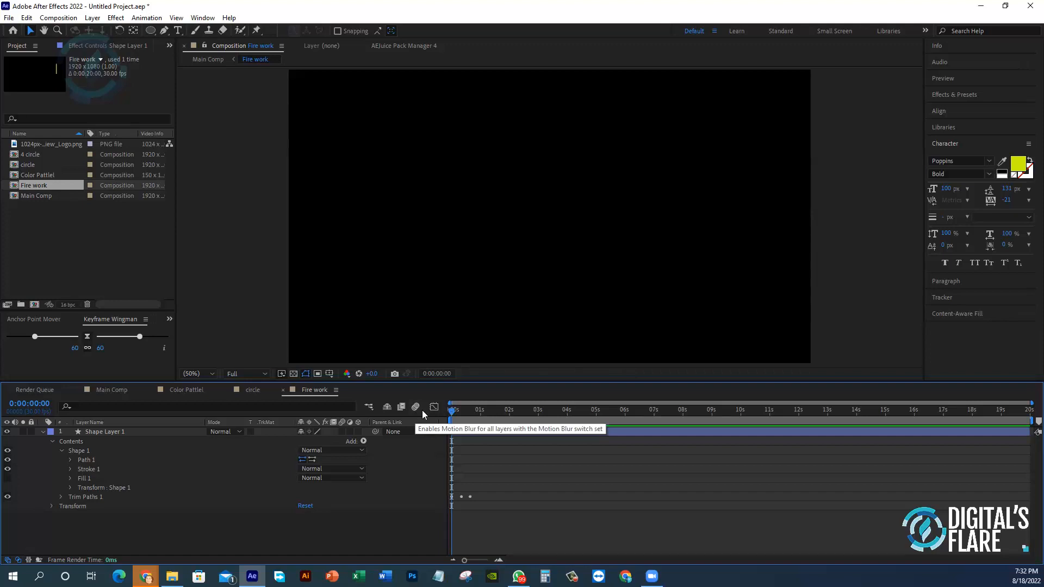
pyautogui.moveTo(460, 411); pyautogui.dragTo(421, 412)
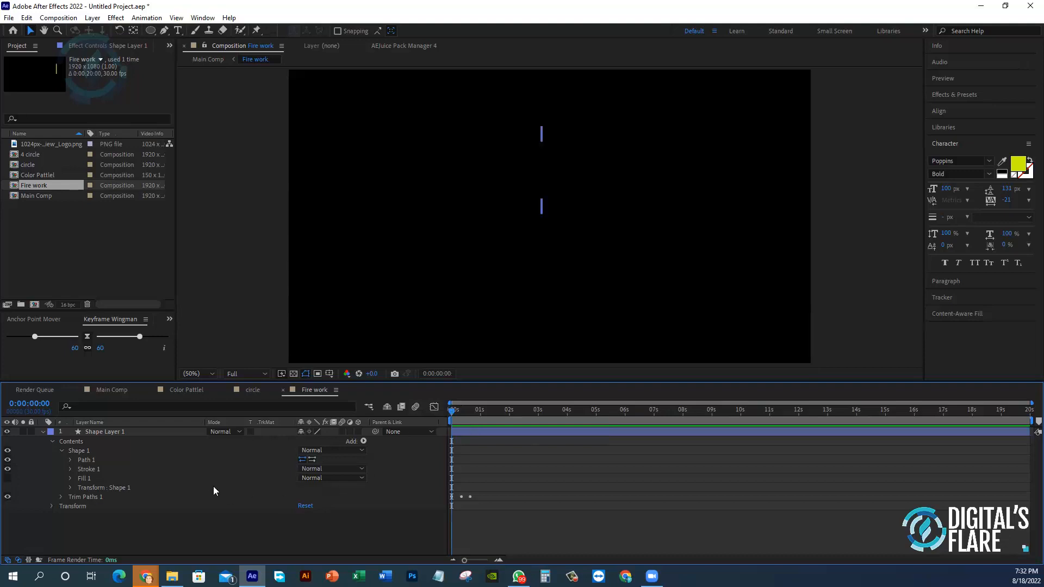
# - Add a Repeater to Shape Layer 1's contents and view the copies at 0:00:00:10
pyautogui.click(363, 442)
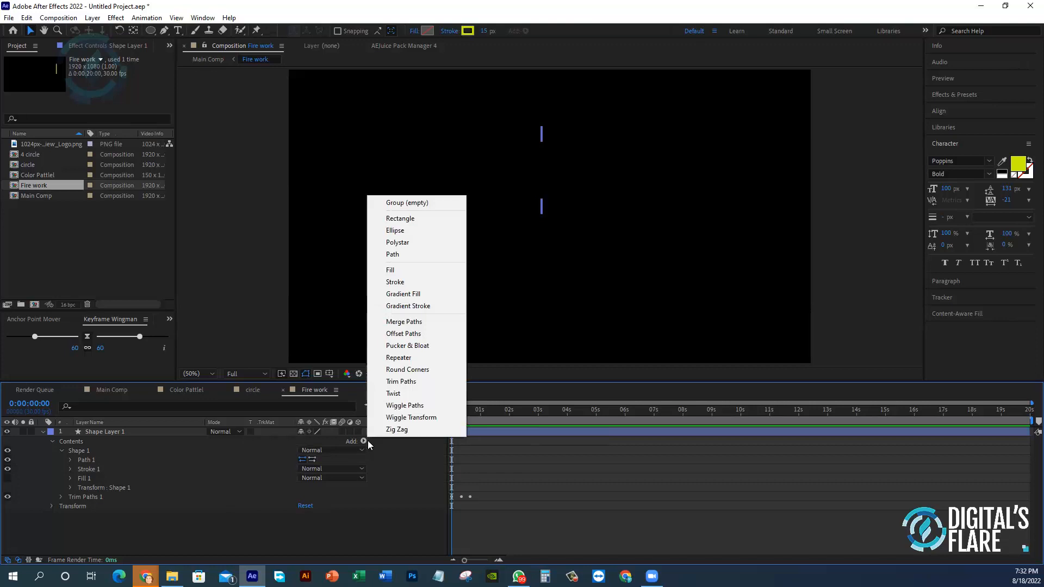
pyautogui.click(424, 359)
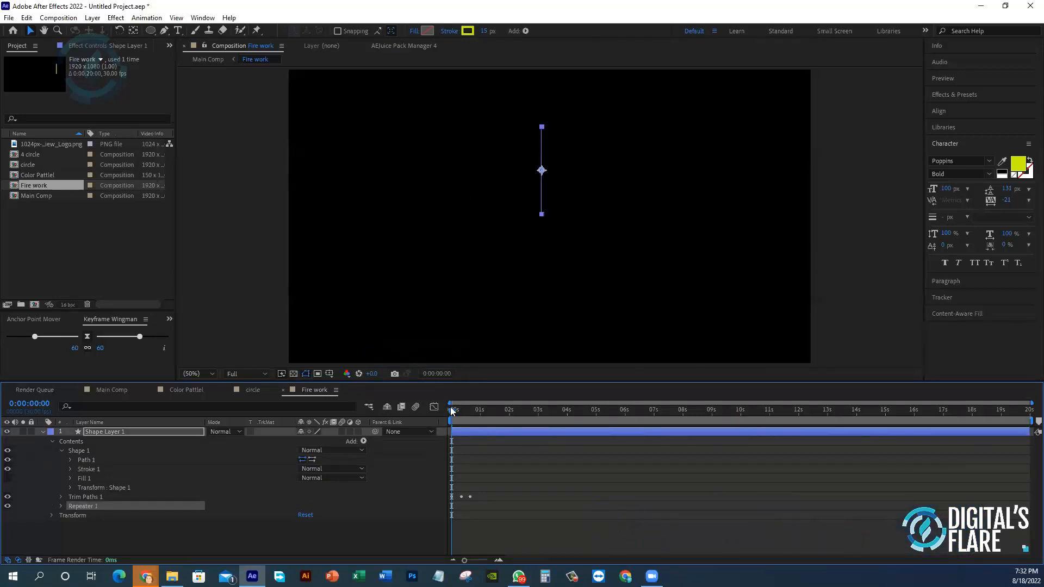
pyautogui.moveTo(452, 411); pyautogui.dragTo(463, 414)
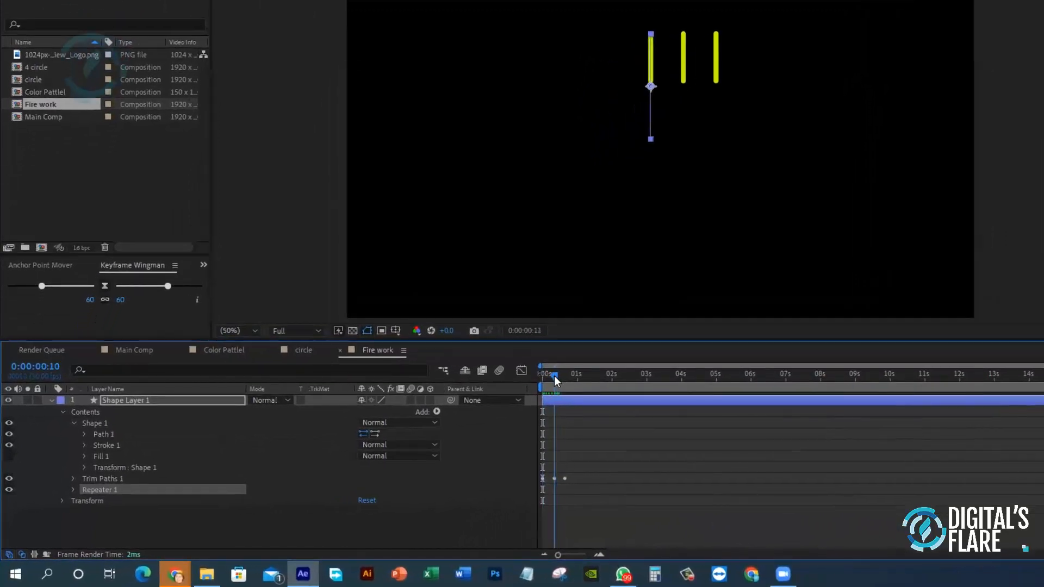
# - Set the number of copies in Shape Layer 1's Repeater 1 to 10
pyautogui.moveTo(554, 377); pyautogui.dragTo(555, 376)
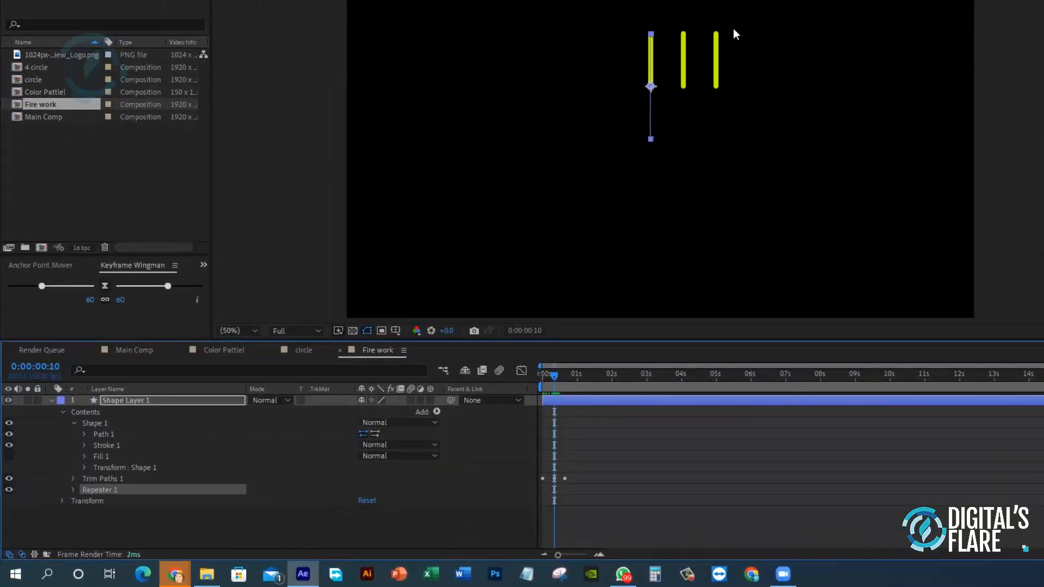
pyautogui.click(67, 493)
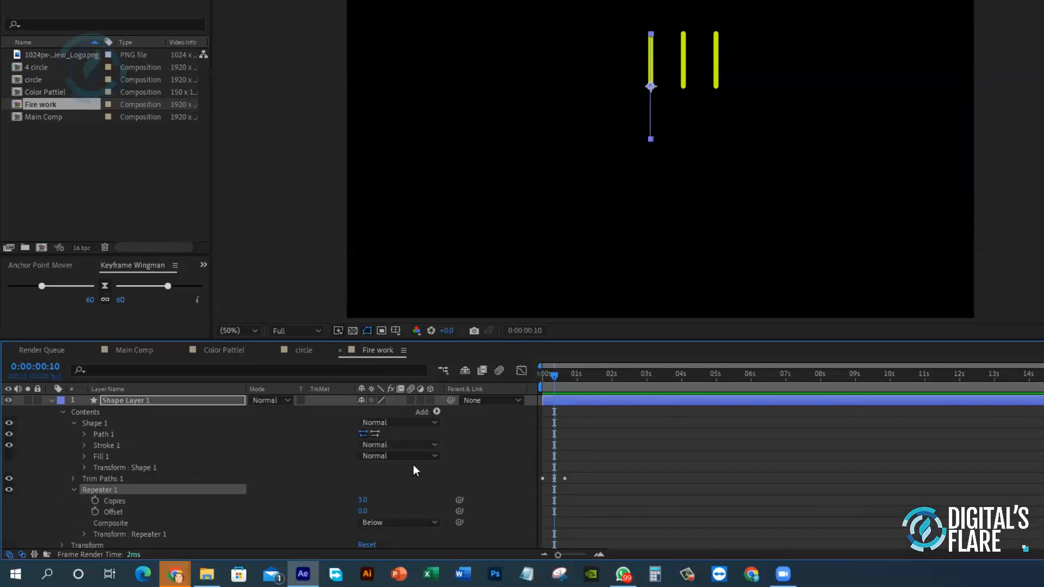
pyautogui.scroll(-1, 412, 465)
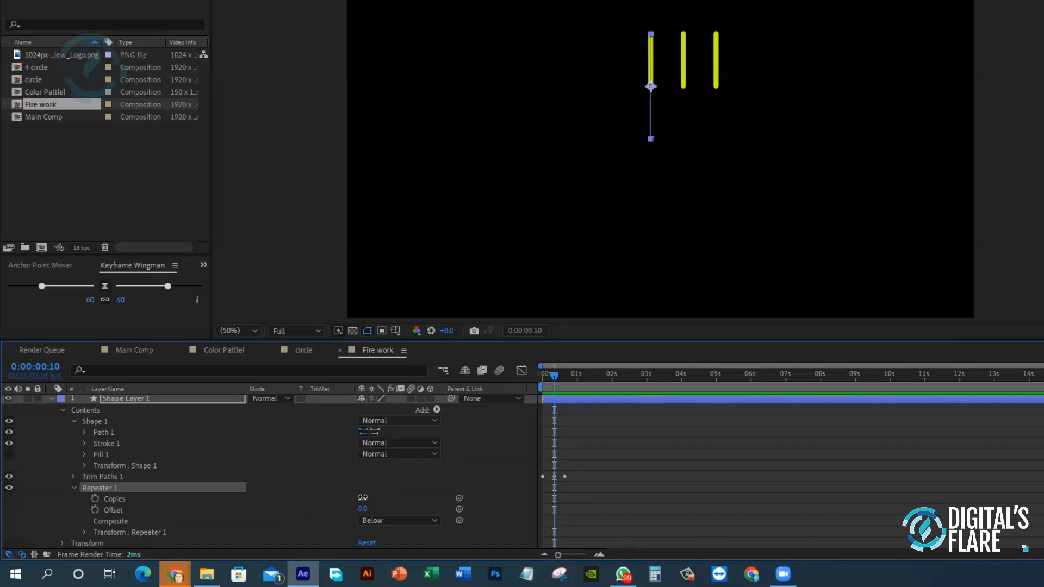
pyautogui.moveTo(362, 497); pyautogui.dragTo(391, 491)
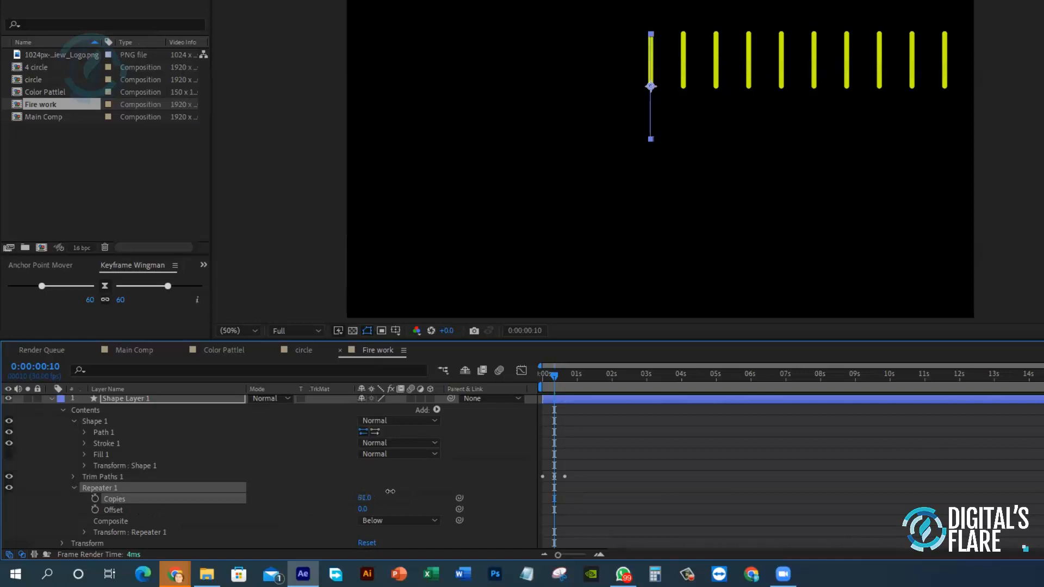
pyautogui.click(364, 499)
pyautogui.write('10')
pyautogui.click(406, 495)
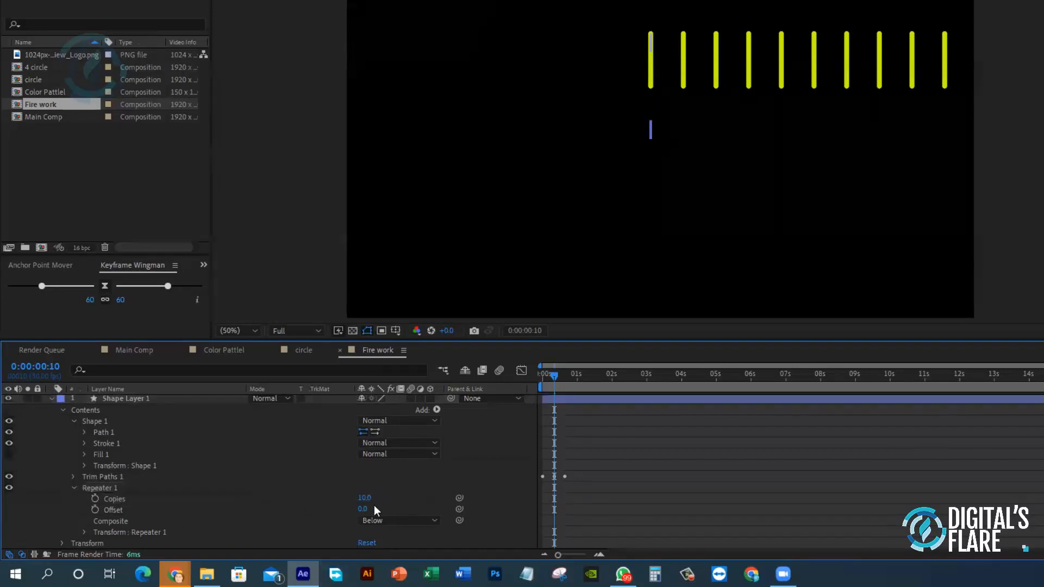
# - Expand the transform properties of Repeater 1 so position, scale and rotation are available
pyautogui.click(107, 491)
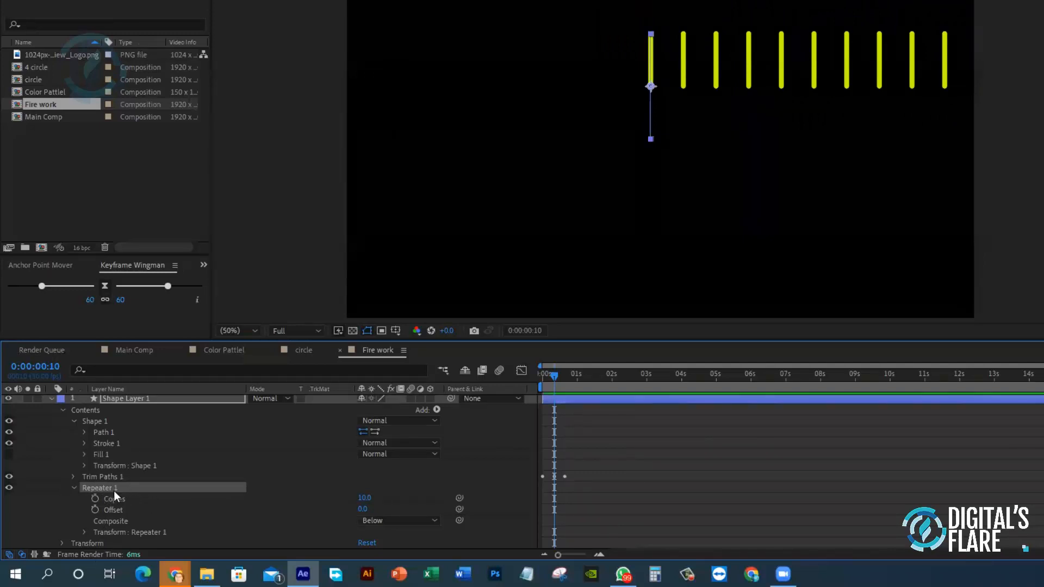
pyautogui.click(139, 532)
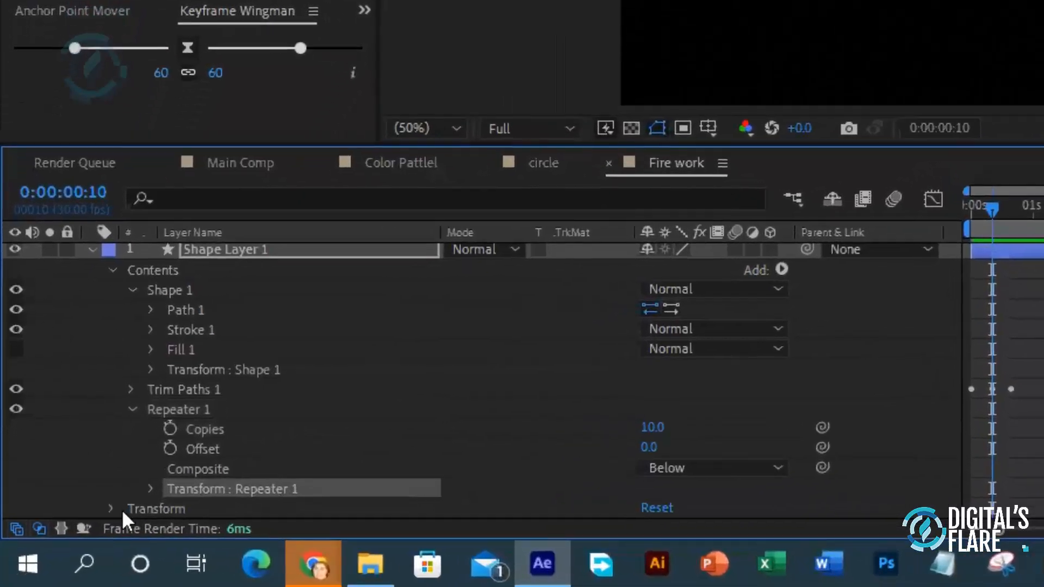
pyautogui.scroll(1, 138, 371)
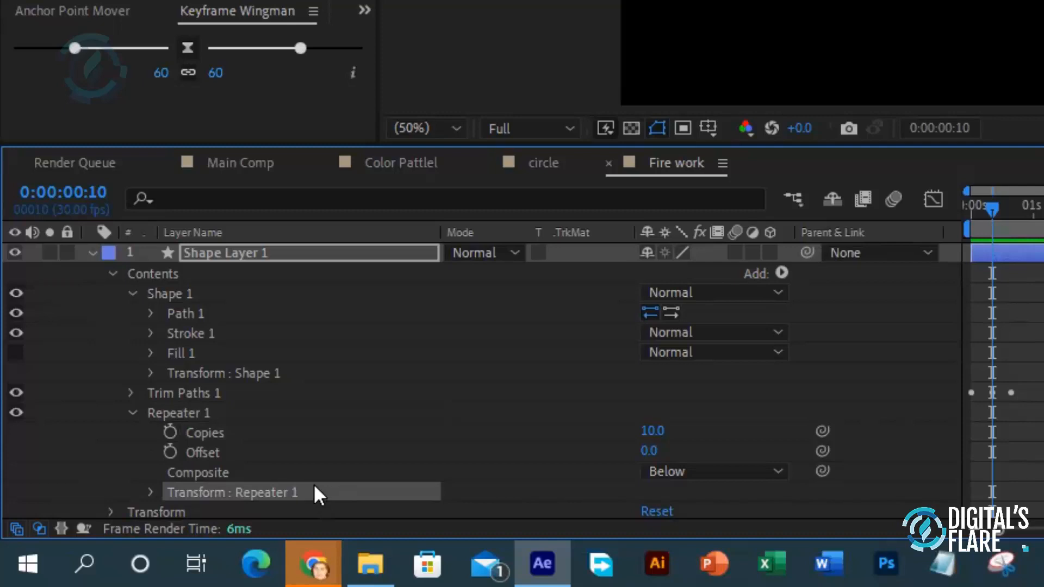
pyautogui.scroll(-1, 232, 485)
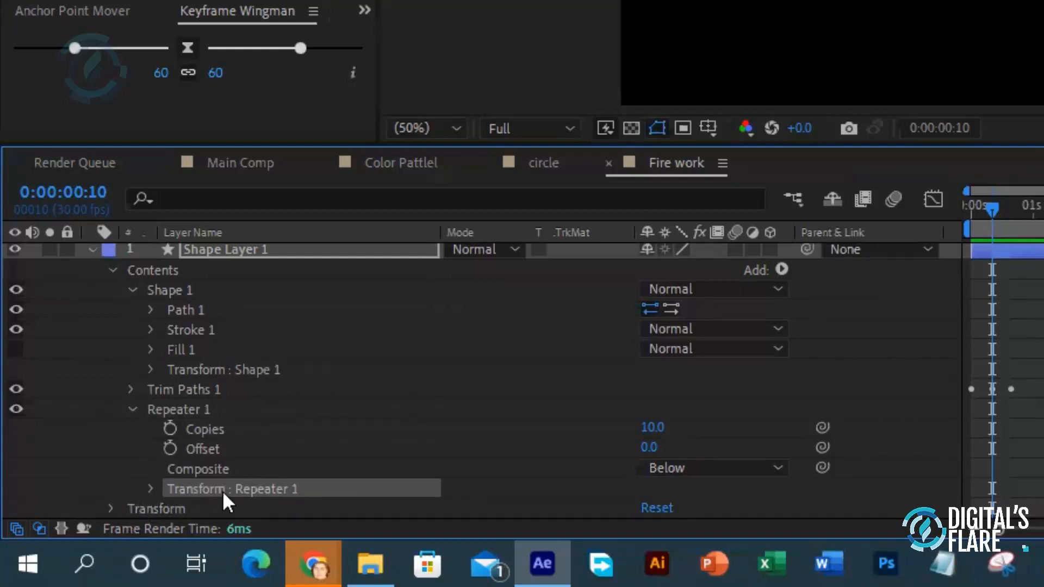
pyautogui.click(148, 490)
pyautogui.scroll(-1, 486, 353)
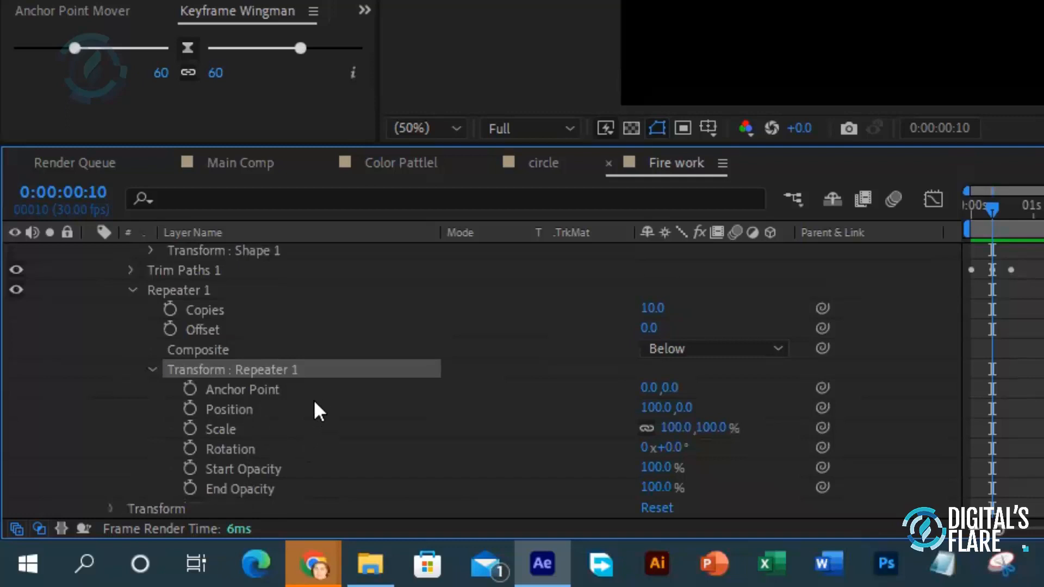
# - Preview the copies with a repeater Y position of 81 and reset that value to 0
pyautogui.click(264, 409)
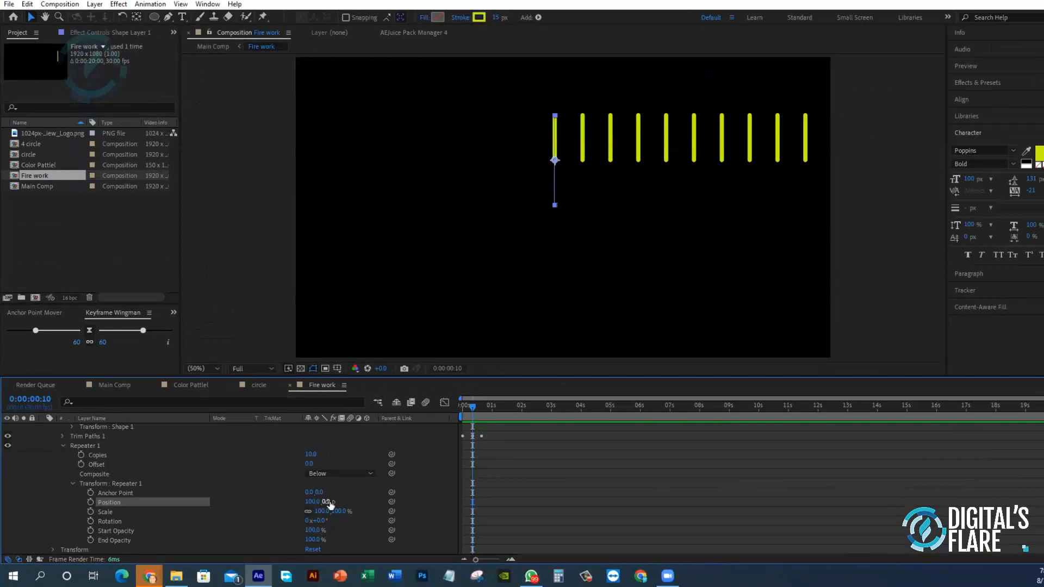
pyautogui.moveTo(327, 502); pyautogui.dragTo(375, 496)
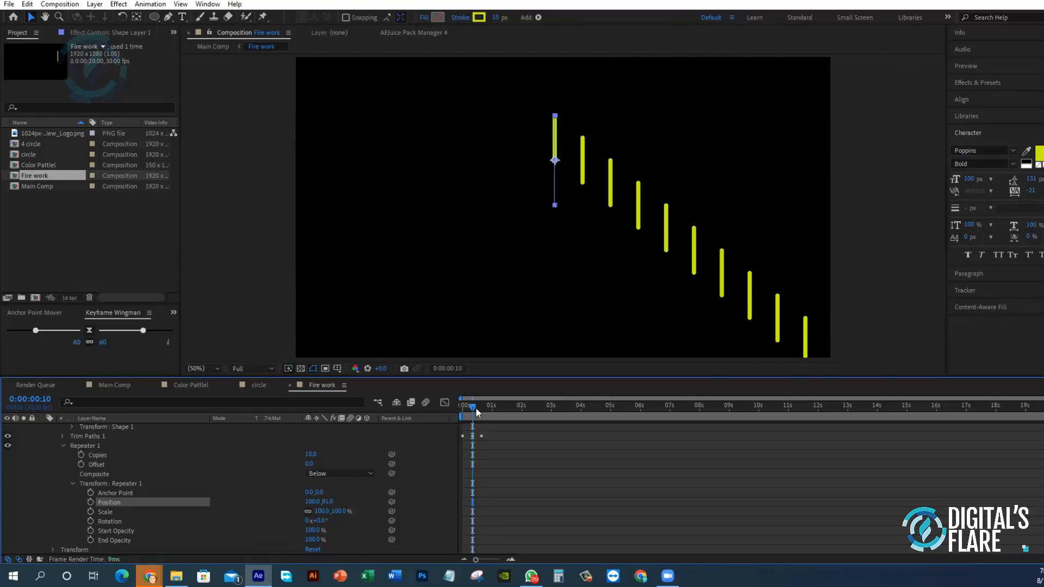
pyautogui.moveTo(475, 408); pyautogui.dragTo(393, 402)
pyautogui.press('space')
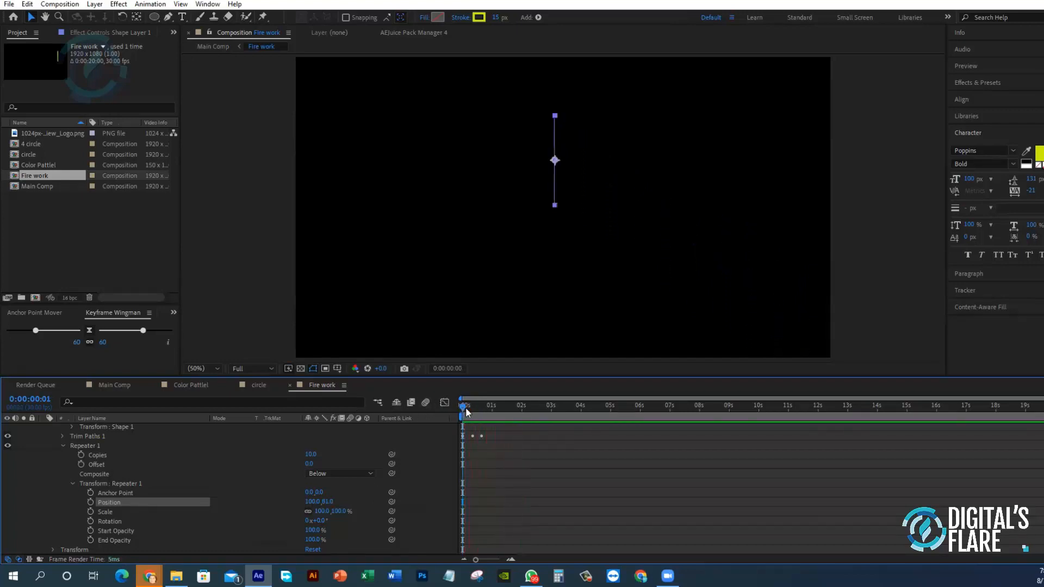
pyautogui.press('space')
pyautogui.moveTo(463, 403)
pyautogui.mouseDown()
pyautogui.moveTo(481, 401)
pyautogui.moveTo(472, 402)
pyautogui.mouseUp()
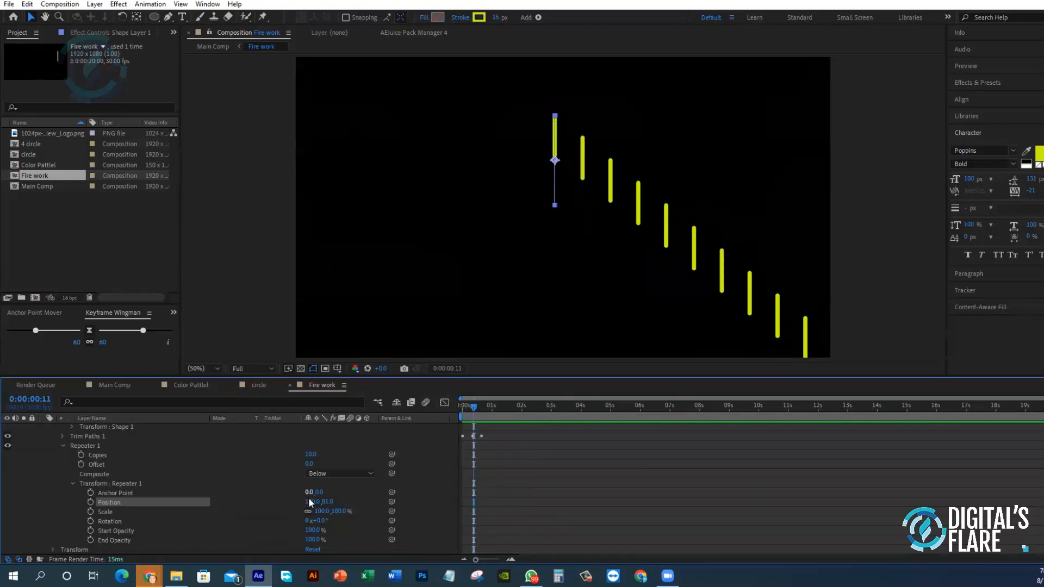
pyautogui.click(326, 502)
pyautogui.write('0')
pyautogui.press('Return')
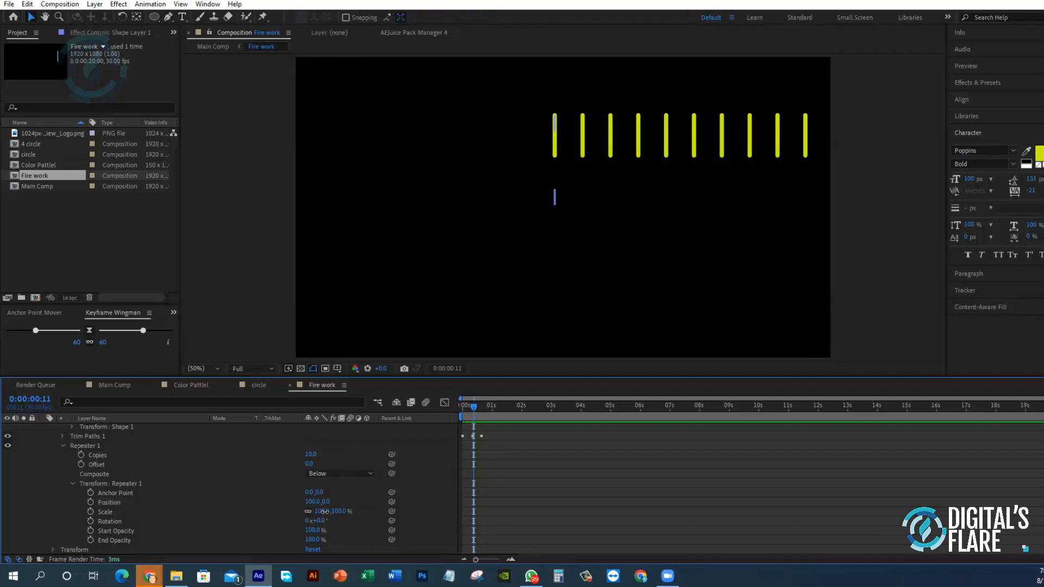
# - Preview the copies with a repeater scale of 72% and reset the scale to 100%
pyautogui.moveTo(329, 511)
pyautogui.mouseDown()
pyautogui.moveTo(295, 515)
pyautogui.moveTo(309, 512)
pyautogui.mouseUp()
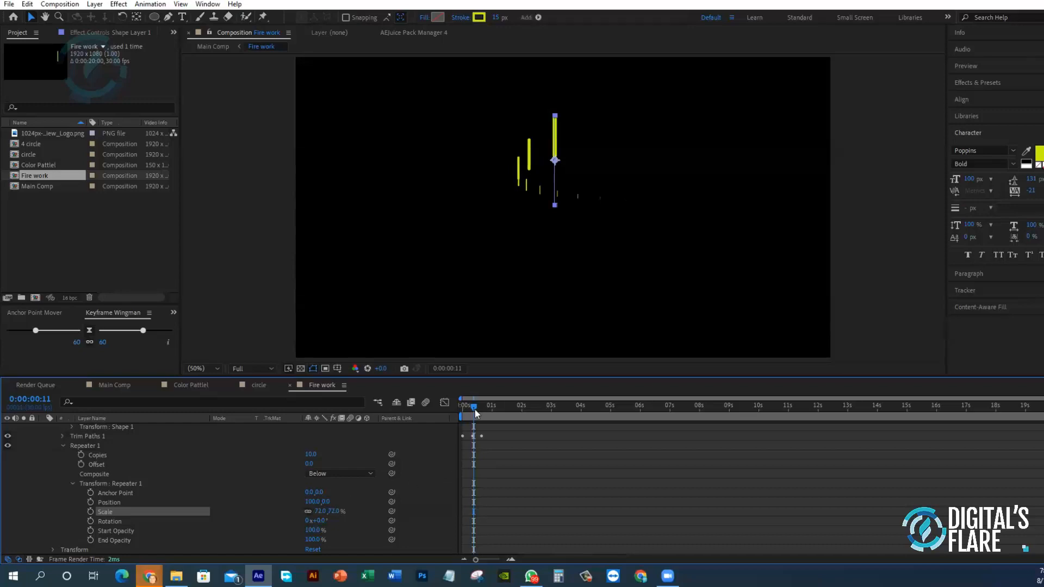
pyautogui.moveTo(474, 409); pyautogui.dragTo(393, 409)
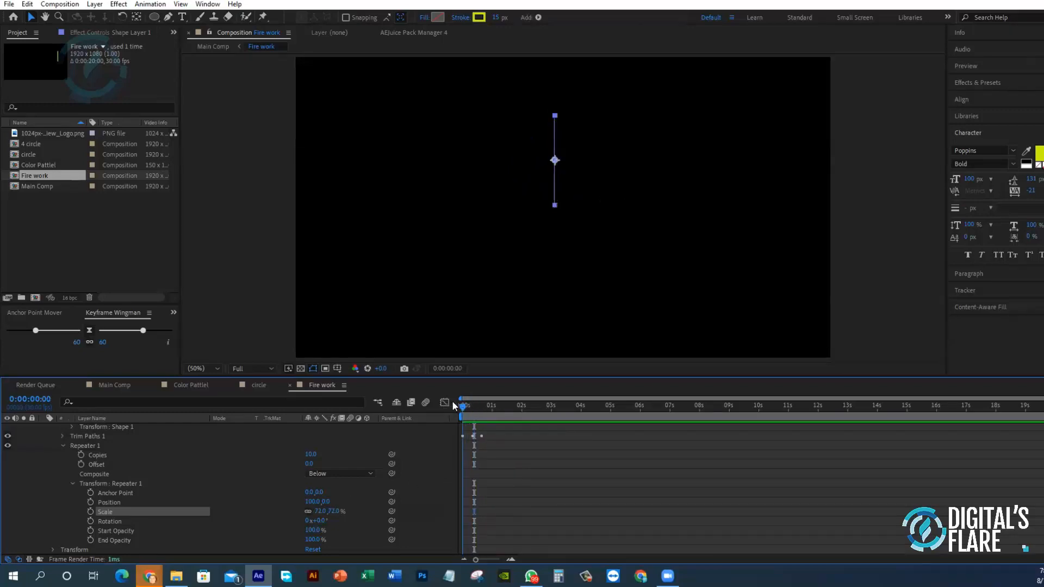
pyautogui.moveTo(462, 403); pyautogui.dragTo(474, 397)
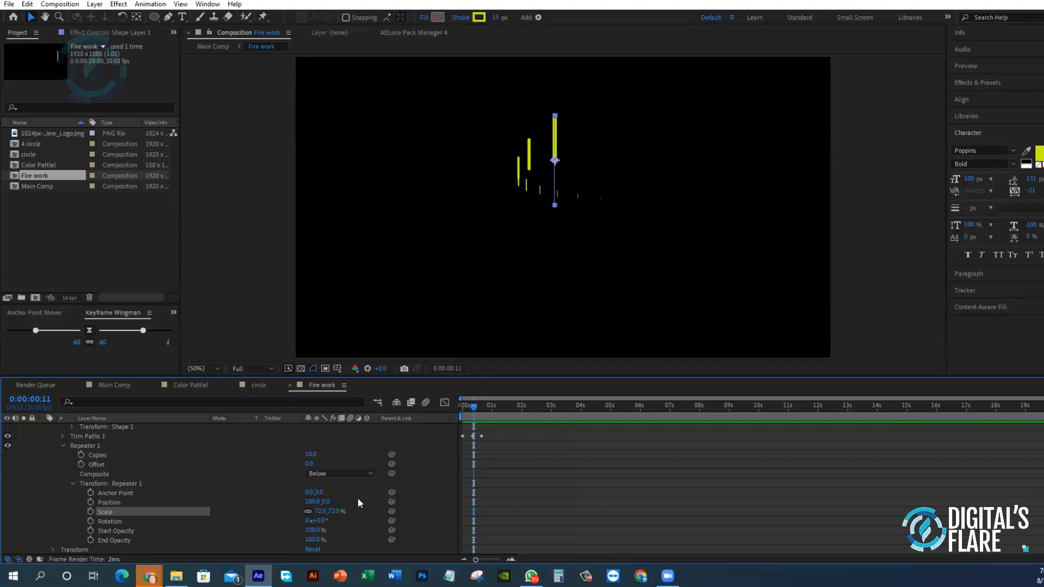
pyautogui.moveTo(475, 404)
pyautogui.mouseDown()
pyautogui.moveTo(455, 406)
pyautogui.moveTo(491, 403)
pyautogui.moveTo(461, 405)
pyautogui.mouseUp()
pyautogui.press('space')
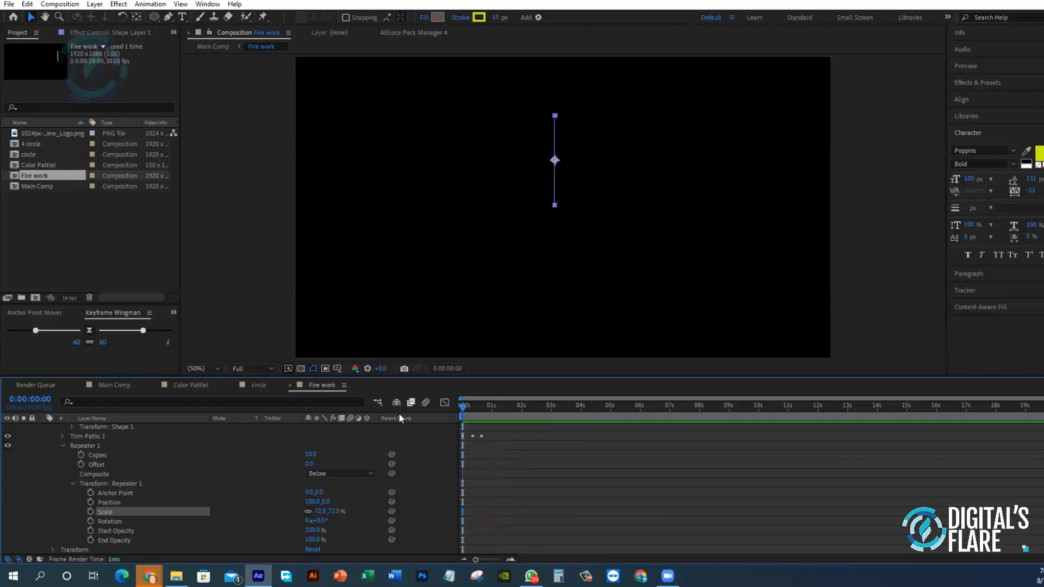
pyautogui.click(320, 511)
pyautogui.write('100')
pyautogui.click(373, 513)
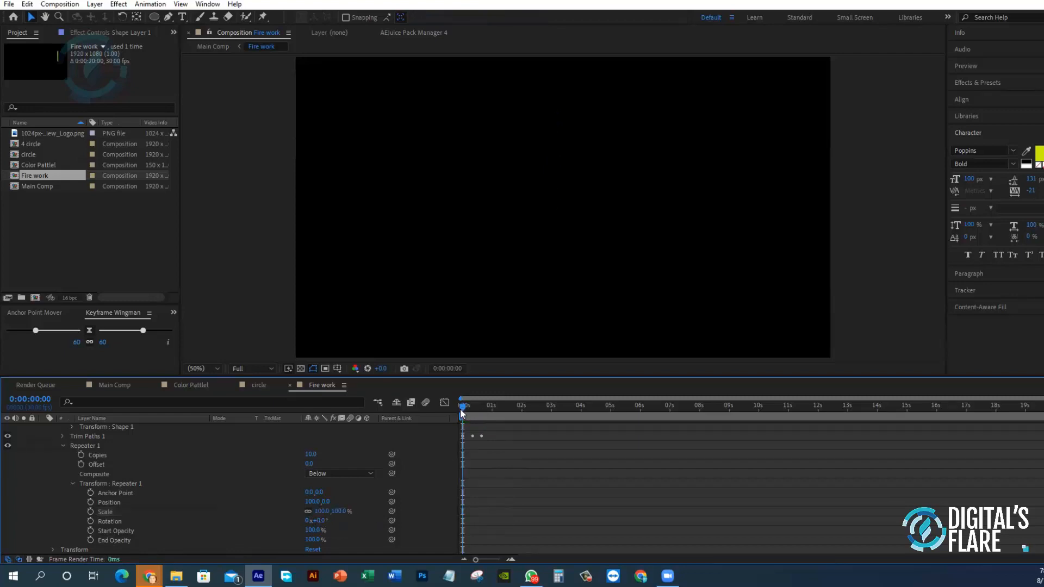
# - Preview the copies with a repeater rotation of 68° and reset the rotation to 0°
pyautogui.moveTo(460, 409); pyautogui.dragTo(471, 406)
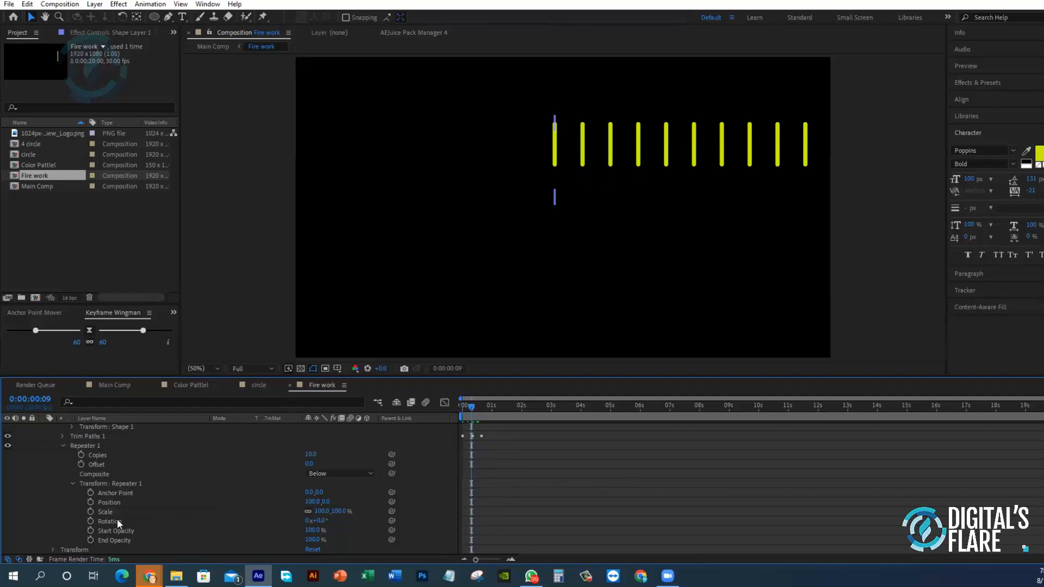
pyautogui.click(131, 522)
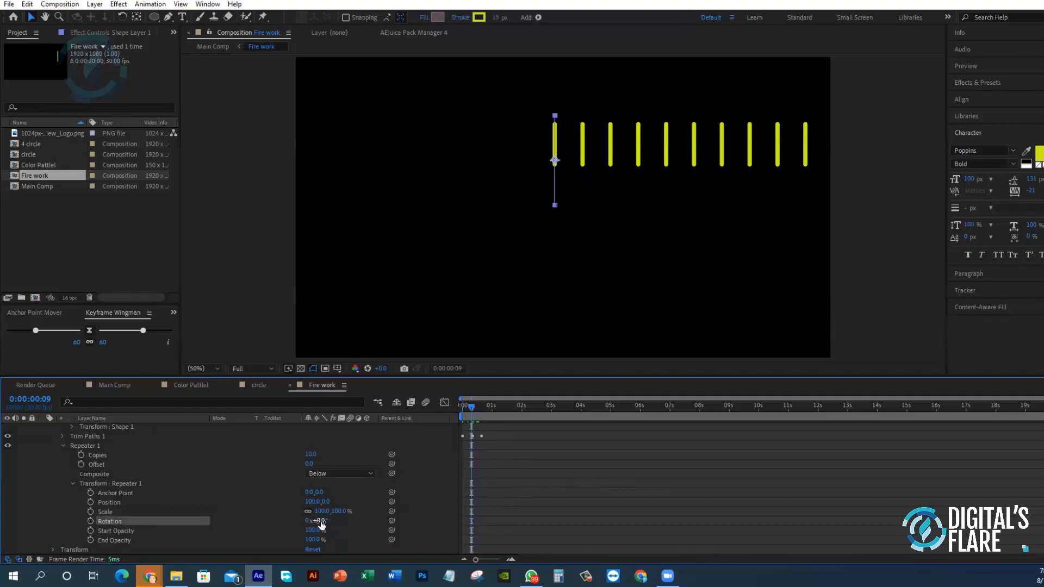
pyautogui.moveTo(320, 521); pyautogui.dragTo(356, 516)
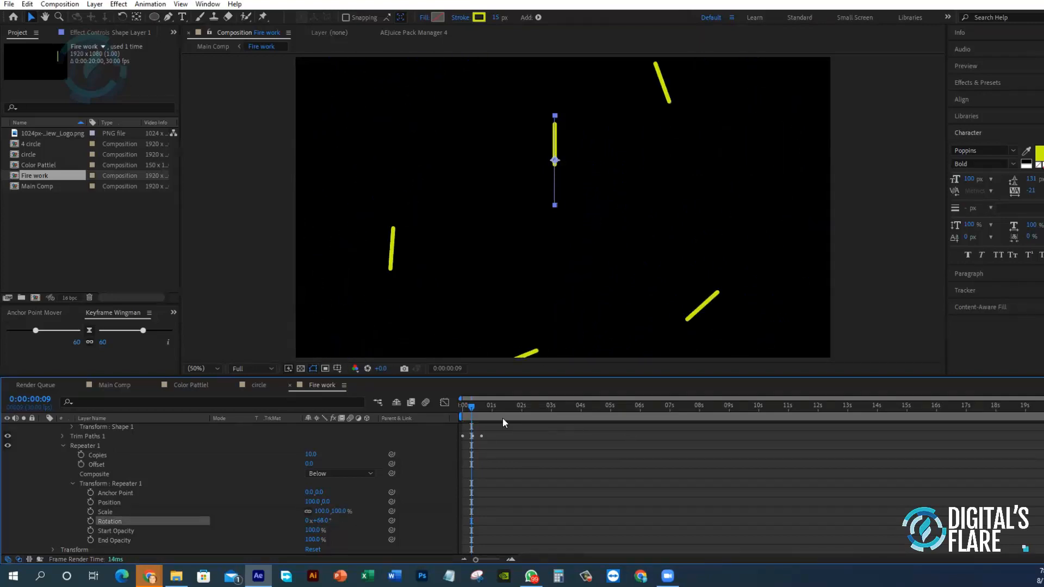
pyautogui.moveTo(471, 412); pyautogui.dragTo(396, 406)
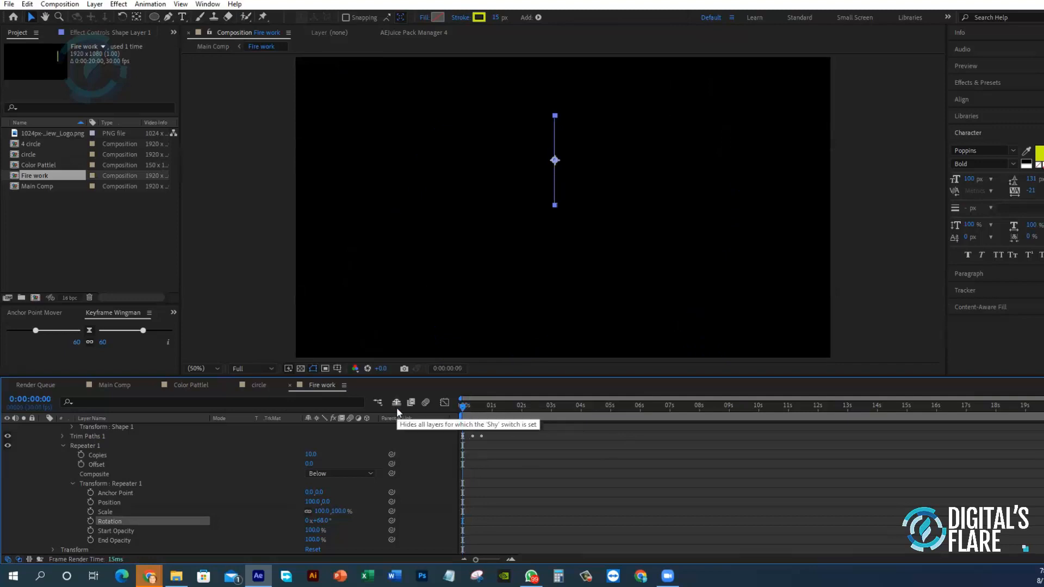
pyautogui.press('space')
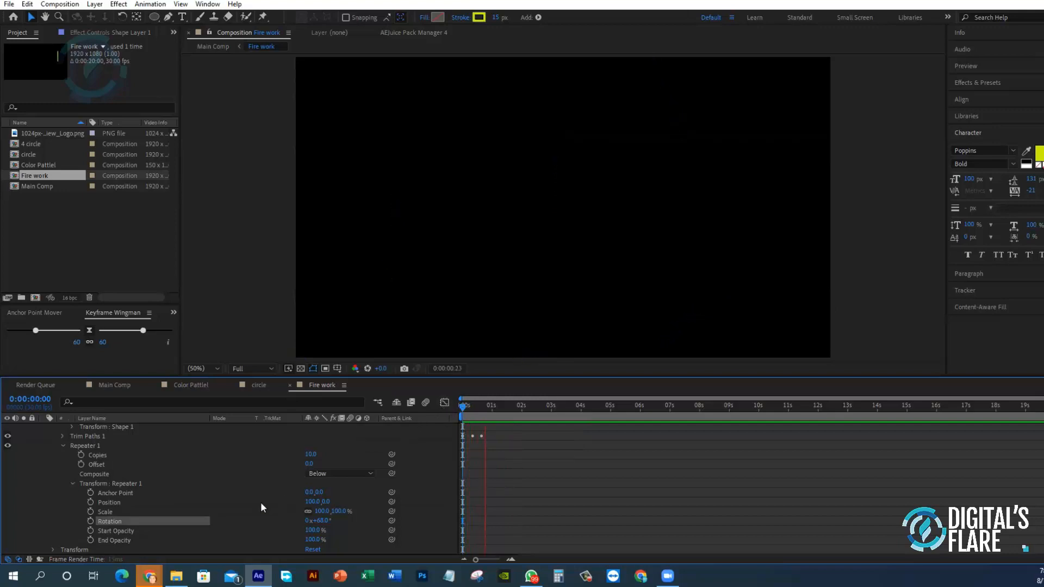
pyautogui.press('space')
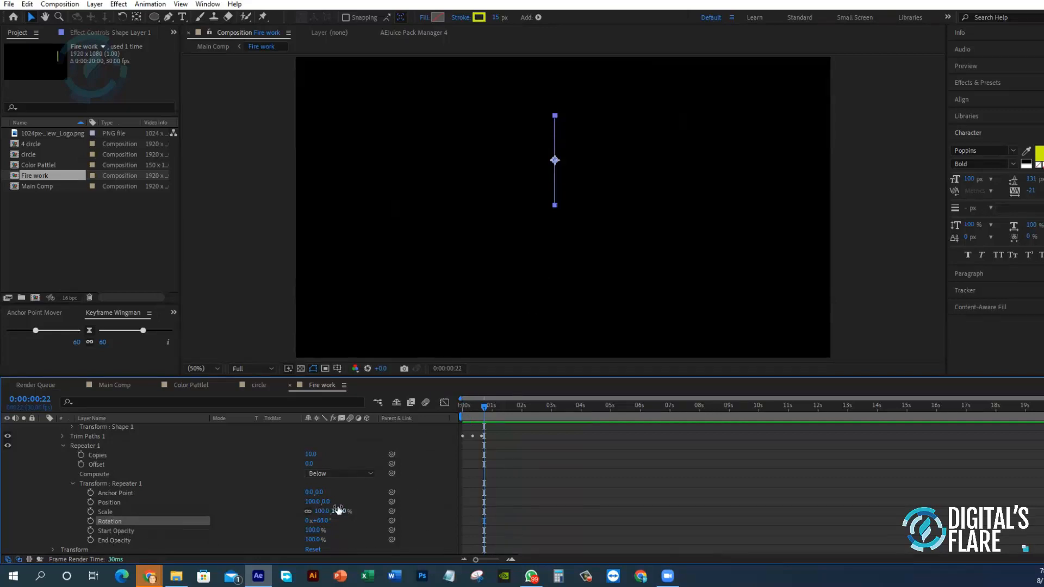
pyautogui.click(321, 521)
pyautogui.click(363, 522)
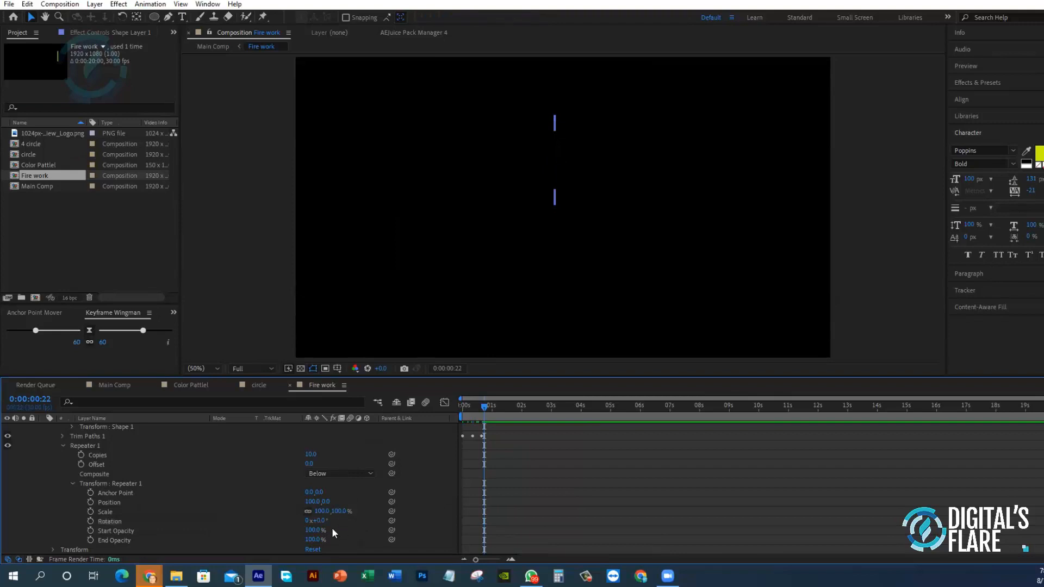
# - At 0:00:00:19, set Repeater 1's rotation to 360/10 degrees to spread the ten copies over a full turn
pyautogui.moveTo(484, 405); pyautogui.dragTo(478, 407)
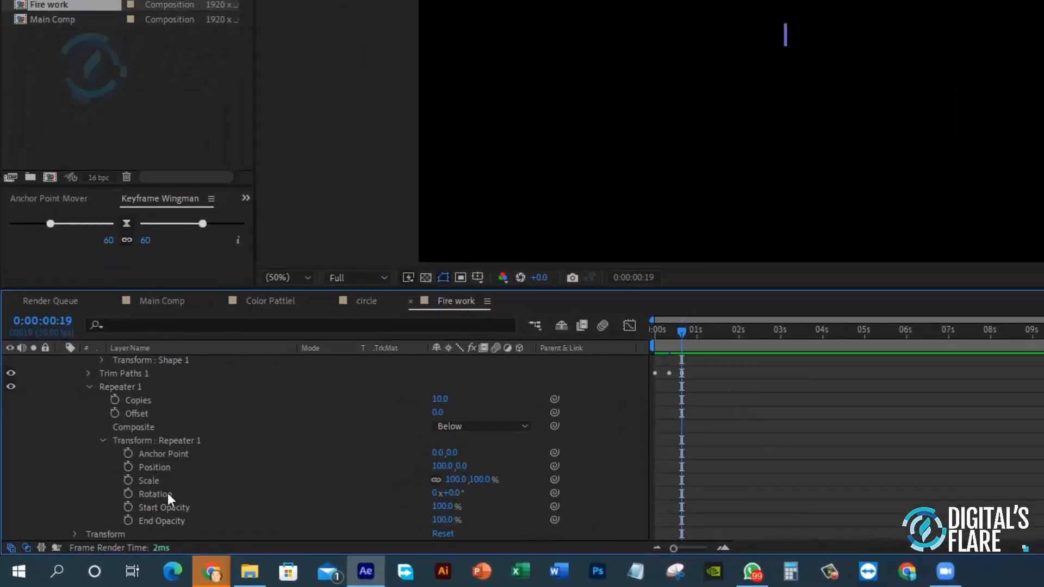
pyautogui.click(179, 496)
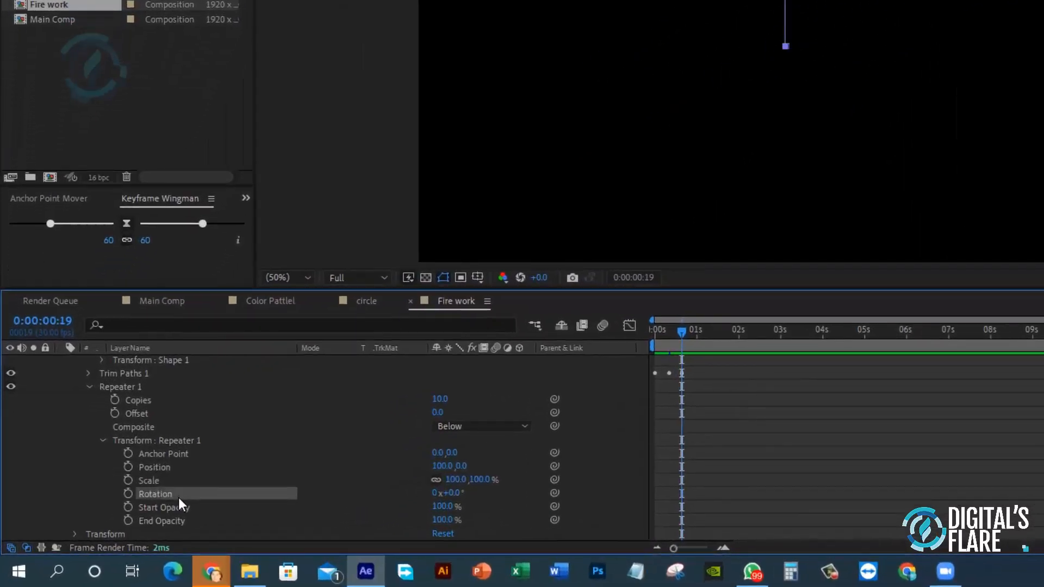
pyautogui.click(454, 493)
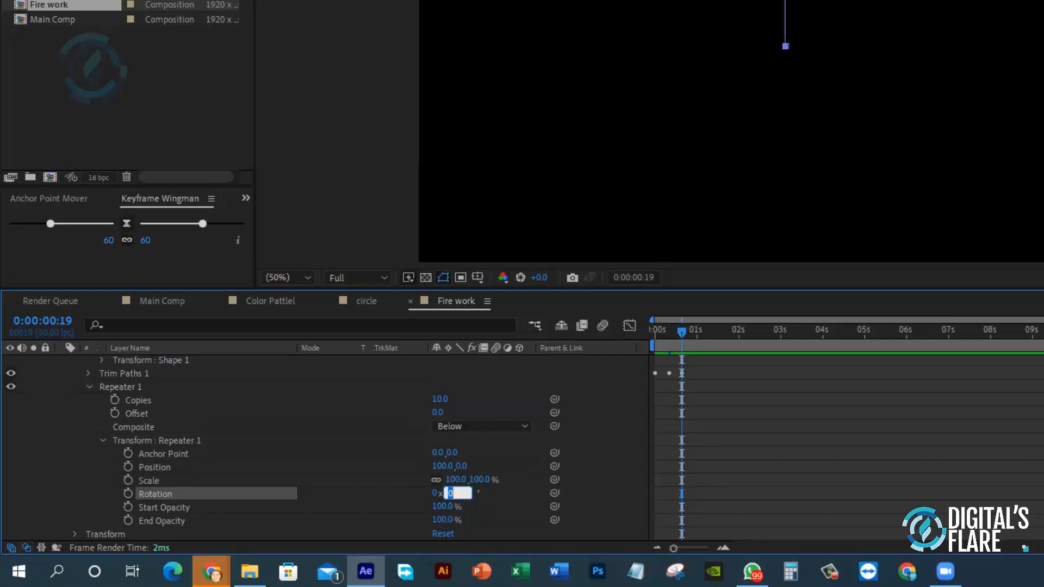
pyautogui.write('3')
pyautogui.write('60')
pyautogui.write('/10')
pyautogui.press('Return')
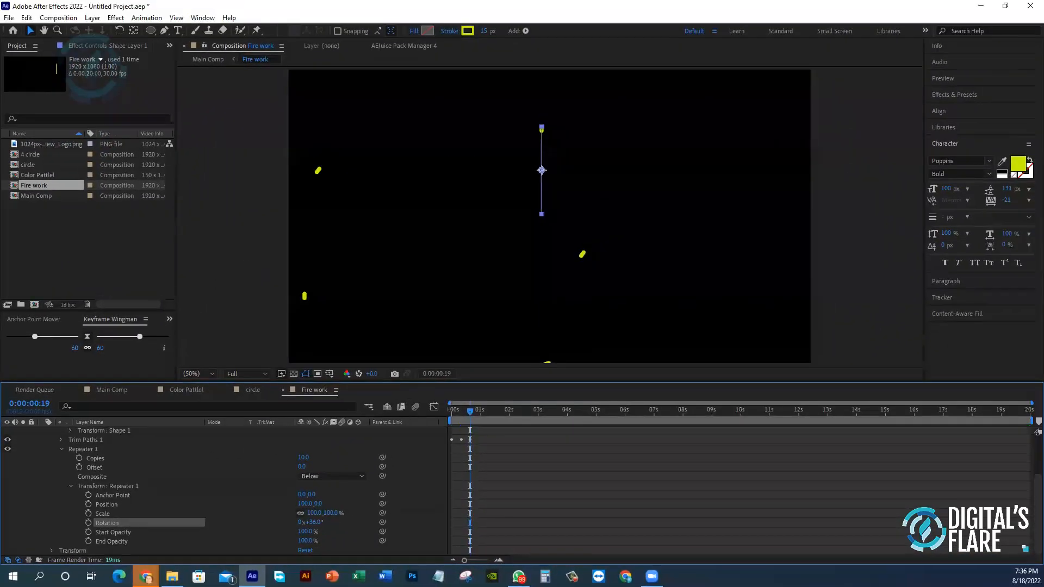
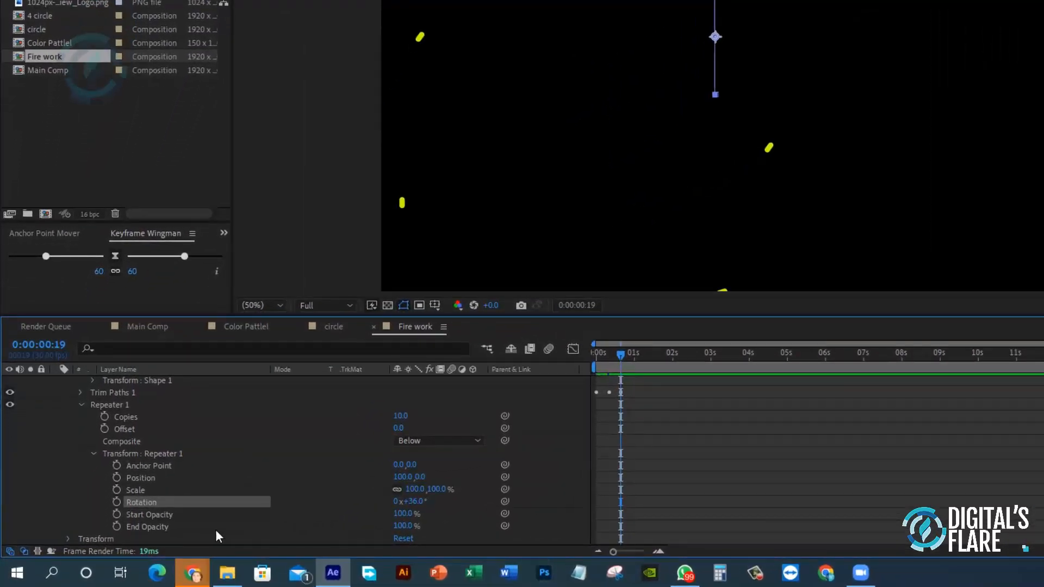
# - Set Repeater 1's X position to 0 and step back to 0:00:00:15 to view the copies
pyautogui.moveTo(405, 477); pyautogui.dragTo(389, 476)
pyautogui.click(401, 477)
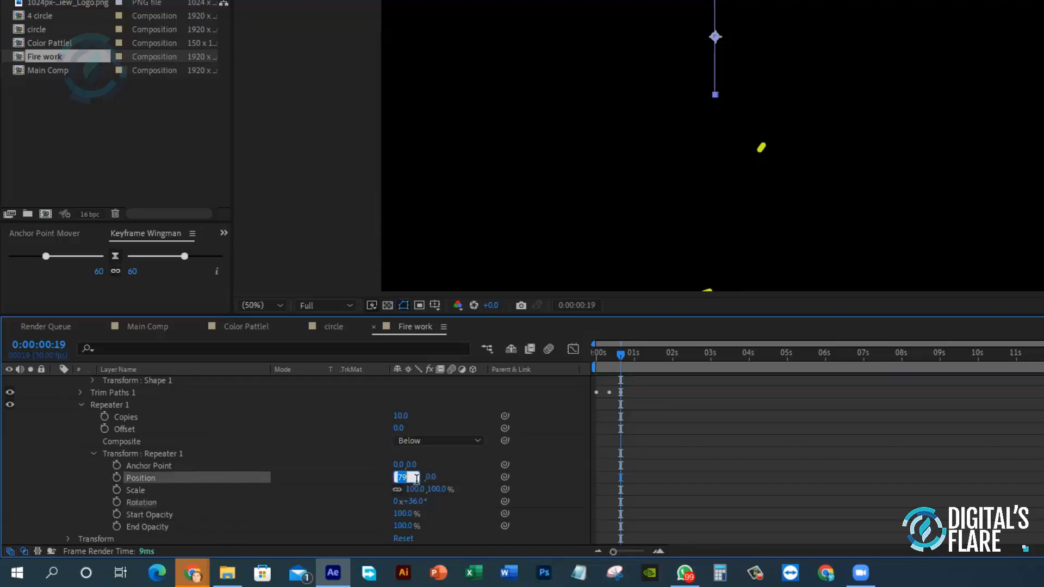
pyautogui.write('0')
pyautogui.press('Return')
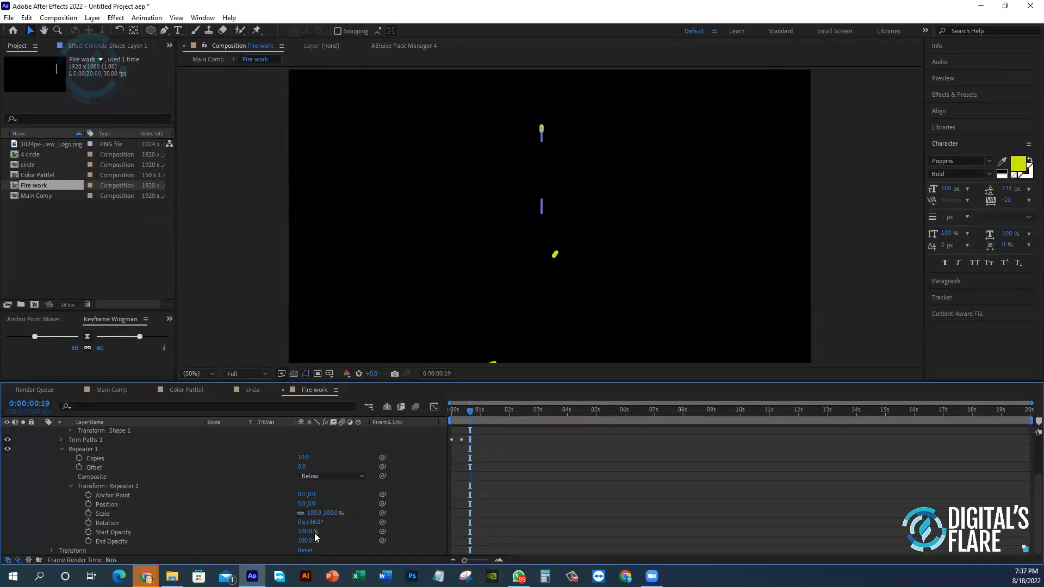
pyautogui.press('pageup')
pyautogui.press('pageup')
pyautogui.press('pageup')
pyautogui.press('pageup')
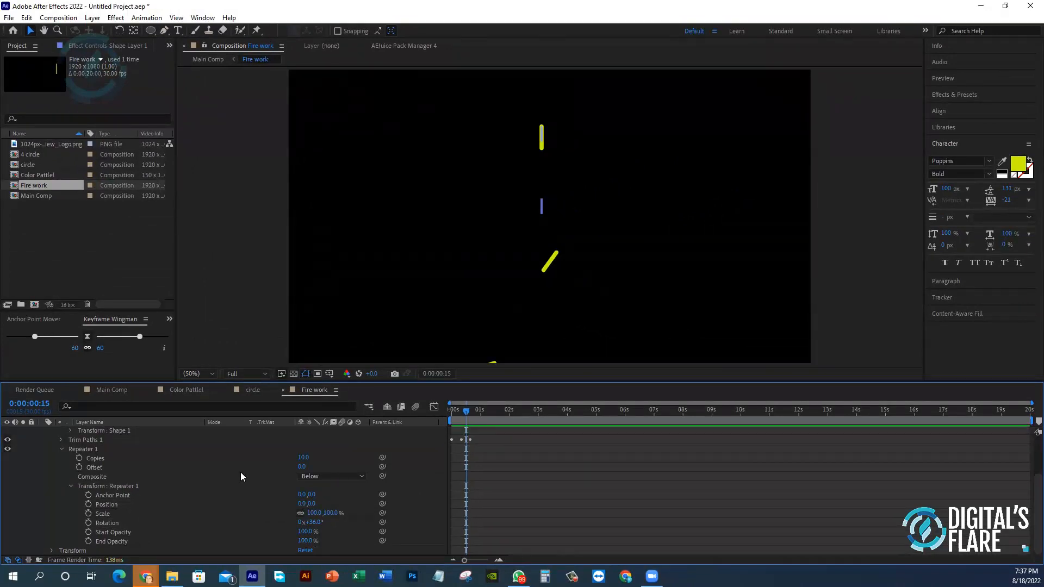
# - Scale the whole shape layer down to 25% and play the line burst from the start
pyautogui.click(51, 550)
pyautogui.scroll(-2, 54, 544)
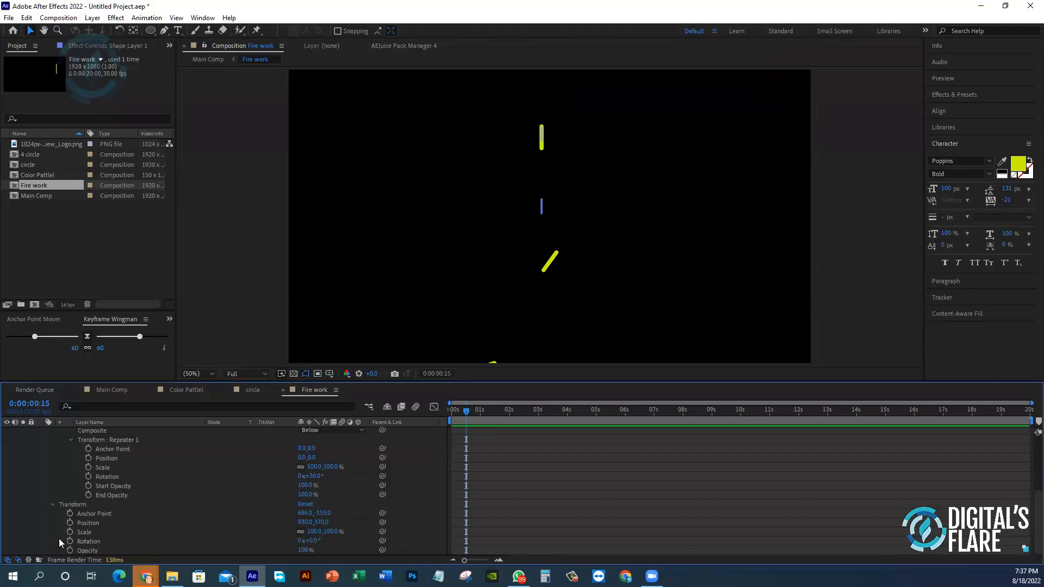
pyautogui.click(91, 533)
pyautogui.moveTo(310, 534); pyautogui.dragTo(272, 531)
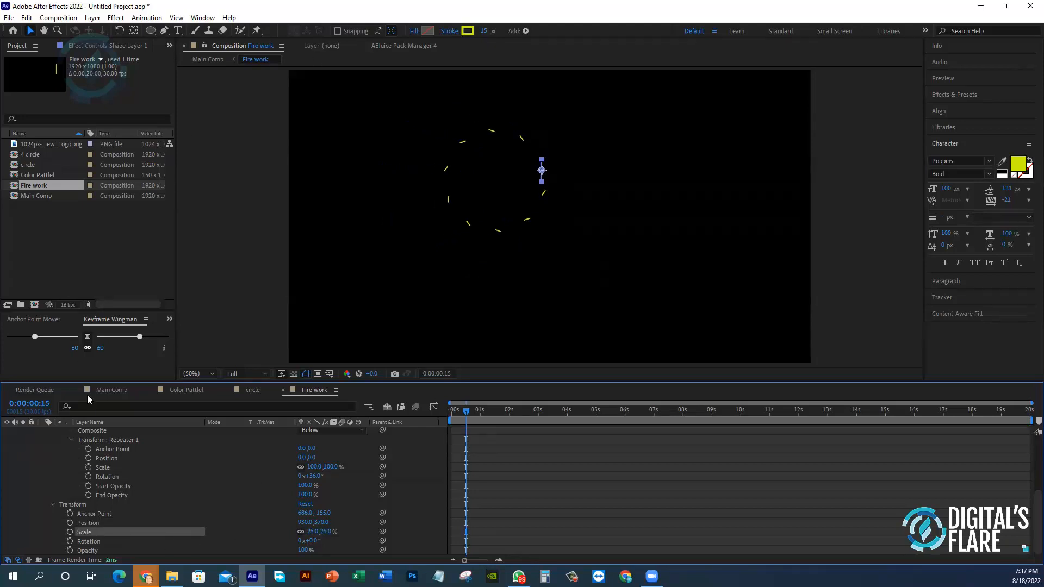
pyautogui.moveTo(466, 412); pyautogui.dragTo(426, 409)
pyautogui.press('space')
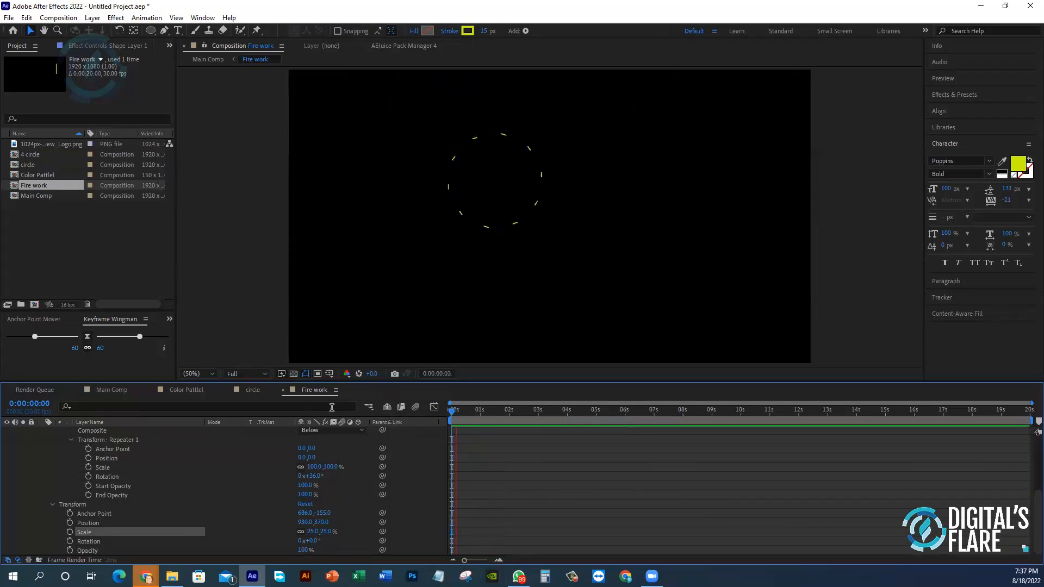
pyautogui.press('space')
pyautogui.press('space')
pyautogui.press('space')
# - Set the shape layer's scale to 50% and preview the burst
pyautogui.moveTo(313, 531); pyautogui.dragTo(328, 531)
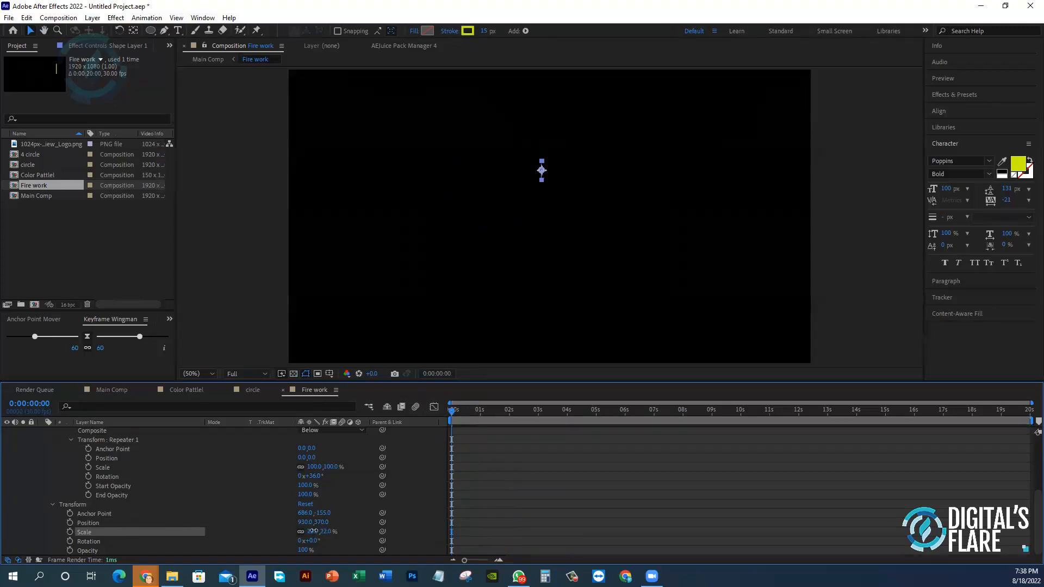
pyautogui.moveTo(461, 413); pyautogui.dragTo(461, 416)
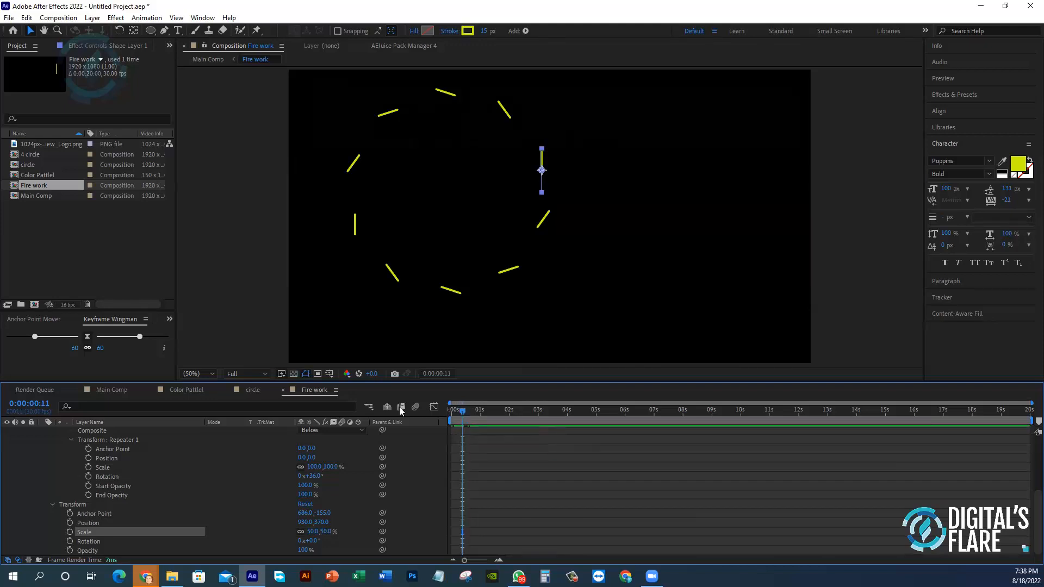
pyautogui.press('space')
pyautogui.press('space')
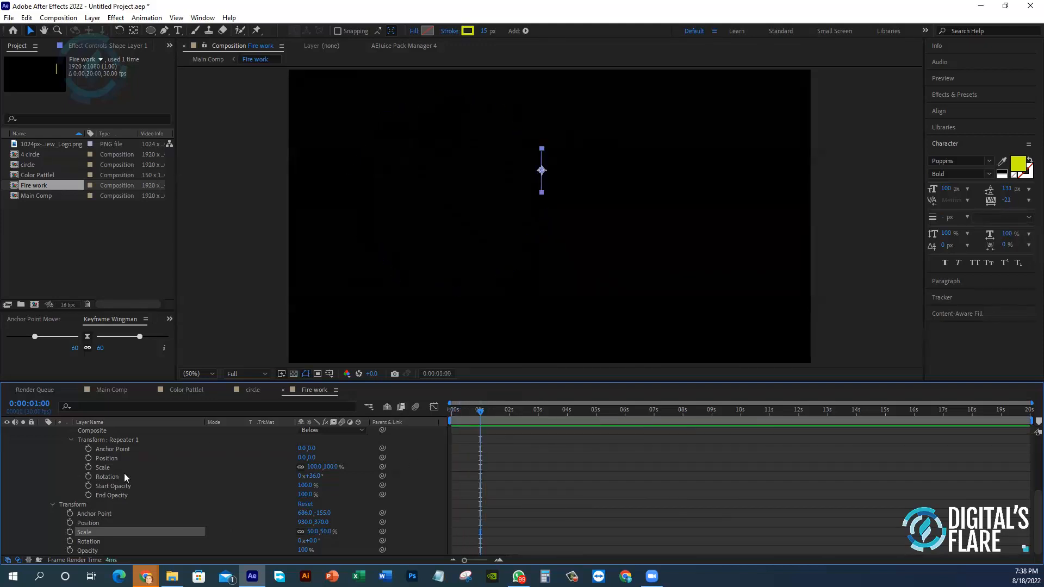
# - At 0:00:00:19, move the shape layer so the ring of lines sits centred in the frame, and preview the animation
pyautogui.scroll(5, 124, 473)
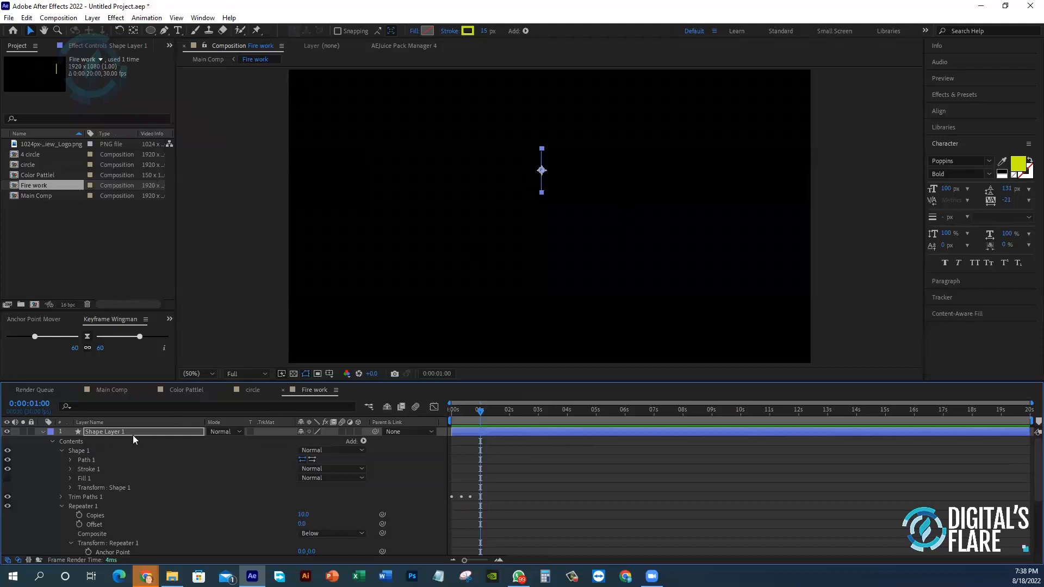
pyautogui.press('Return')
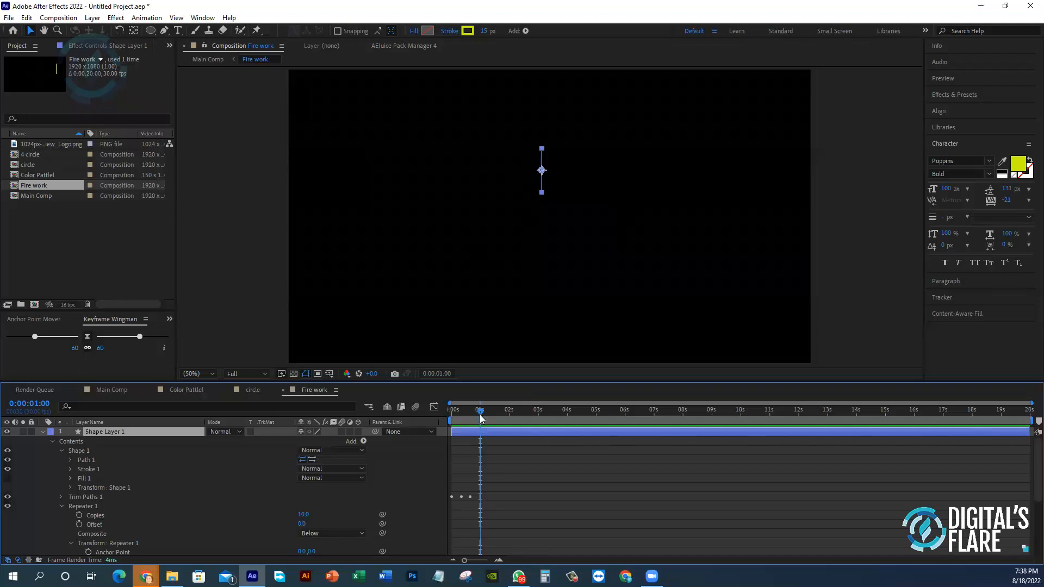
pyautogui.moveTo(480, 413); pyautogui.dragTo(469, 418)
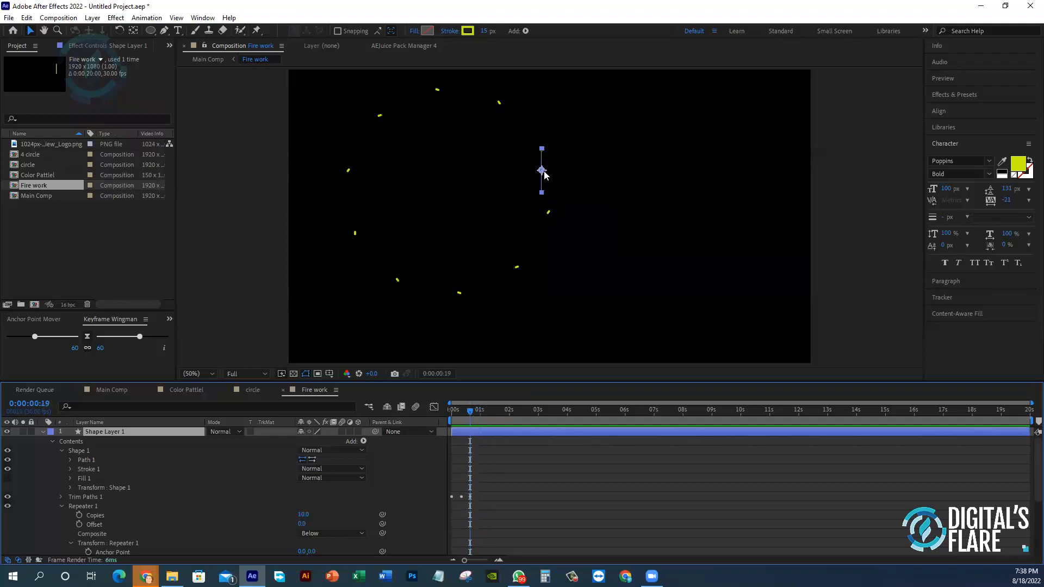
pyautogui.moveTo(542, 172); pyautogui.dragTo(643, 198)
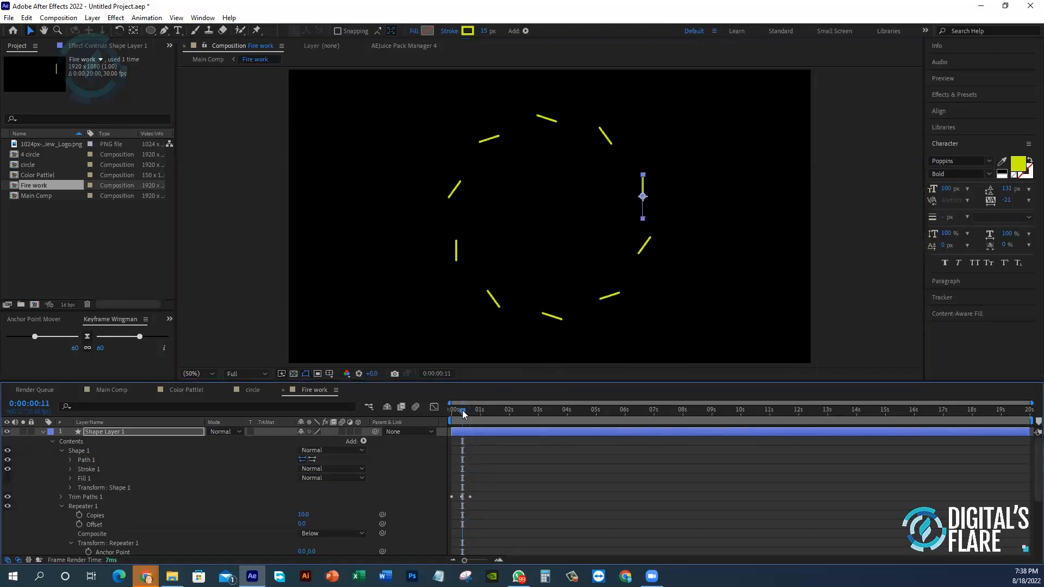
pyautogui.moveTo(470, 411); pyautogui.dragTo(451, 412)
pyautogui.press('space')
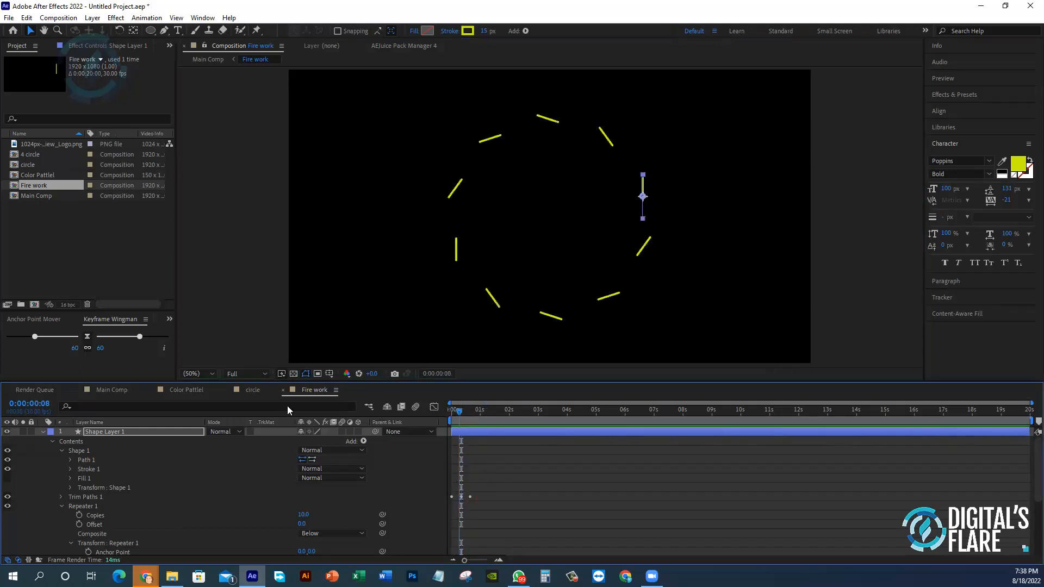
pyautogui.press('space')
# - Add a second Repeater to the shape layer's contents and go to 0:00:00:14 to view the copies
pyautogui.scroll(-3, 119, 525)
pyautogui.scroll(2, 117, 520)
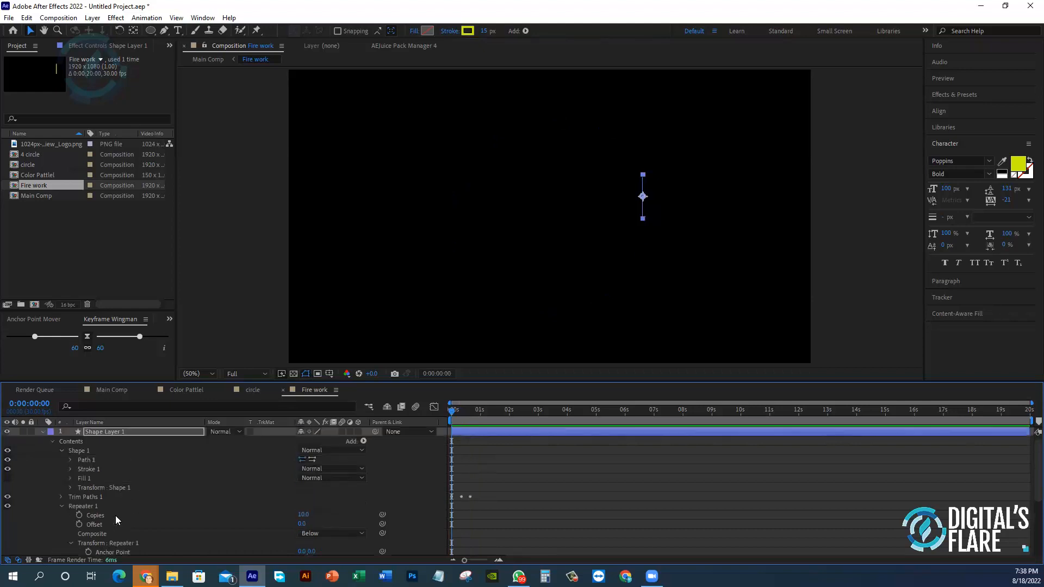
pyautogui.scroll(-3, 116, 521)
pyautogui.click(51, 524)
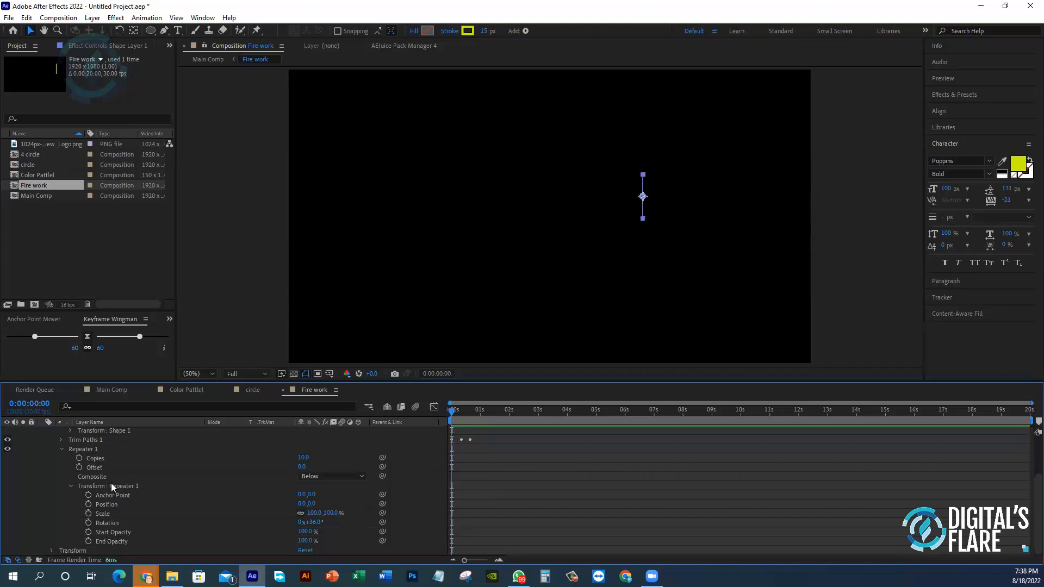
pyautogui.scroll(2, 113, 480)
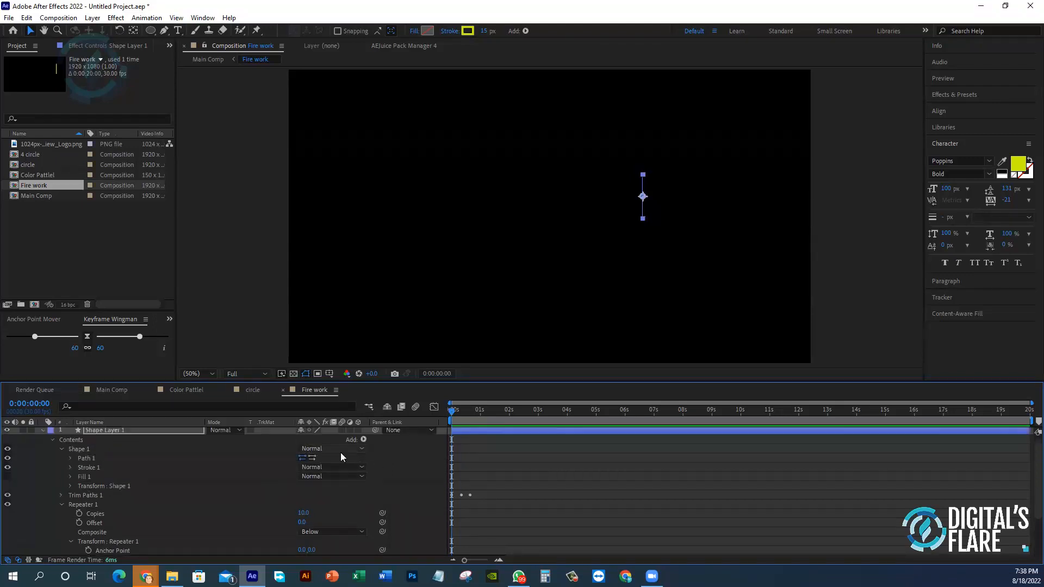
pyautogui.click(364, 440)
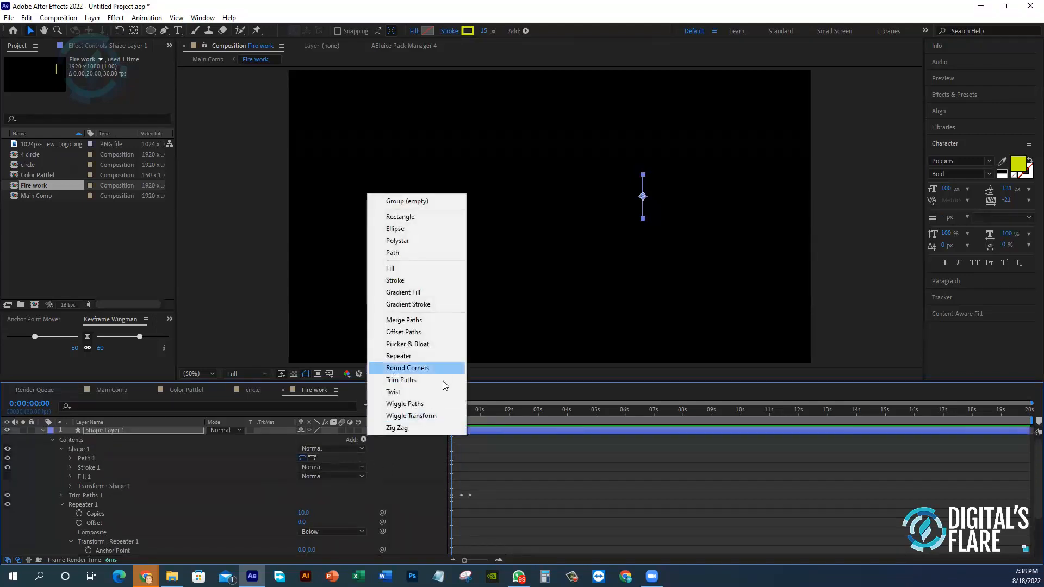
pyautogui.click(424, 356)
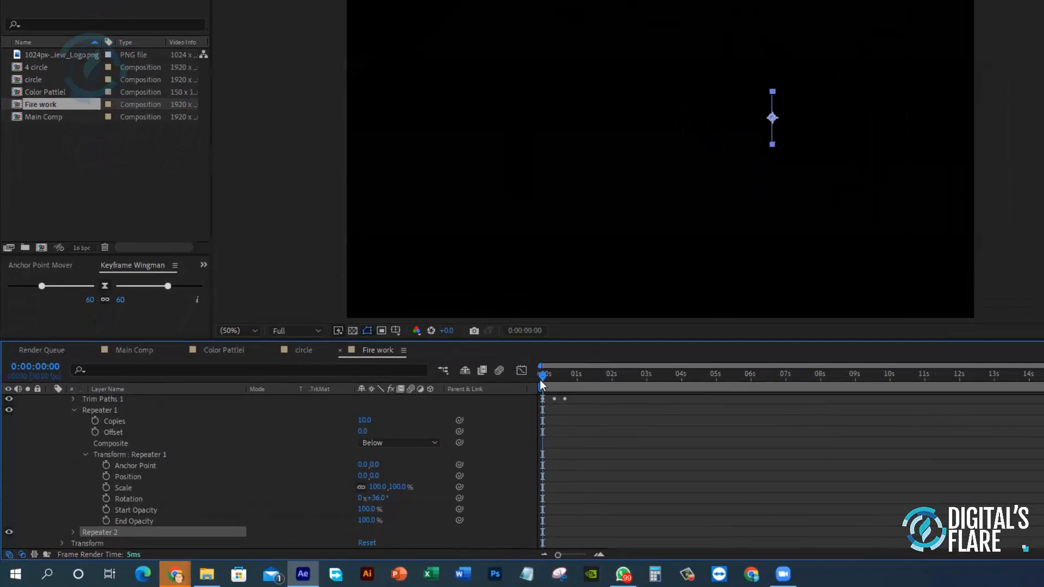
pyautogui.moveTo(543, 376); pyautogui.dragTo(559, 375)
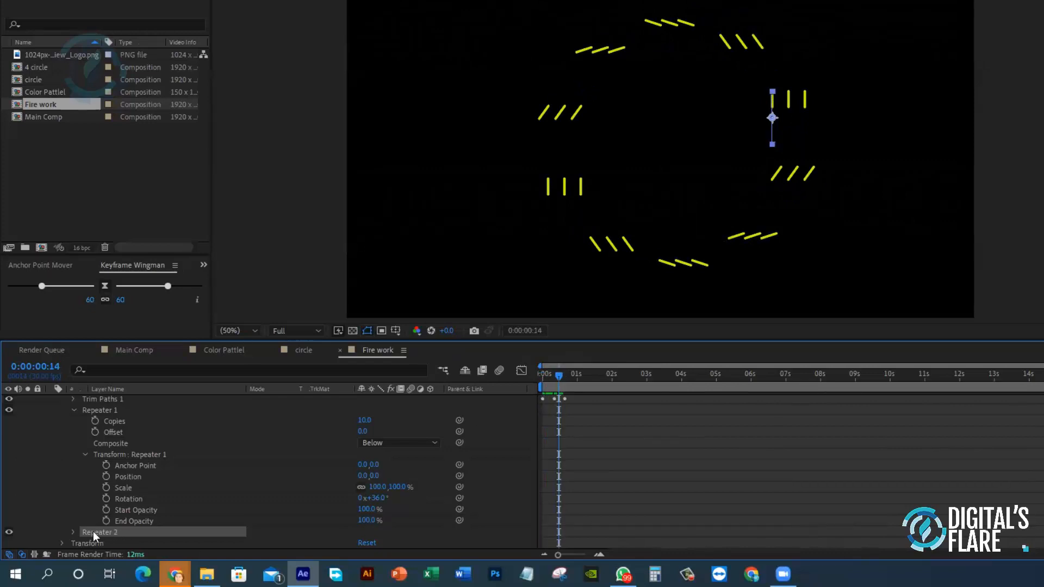
# - Set the number of copies of Repeater 2 to 20
pyautogui.click(73, 532)
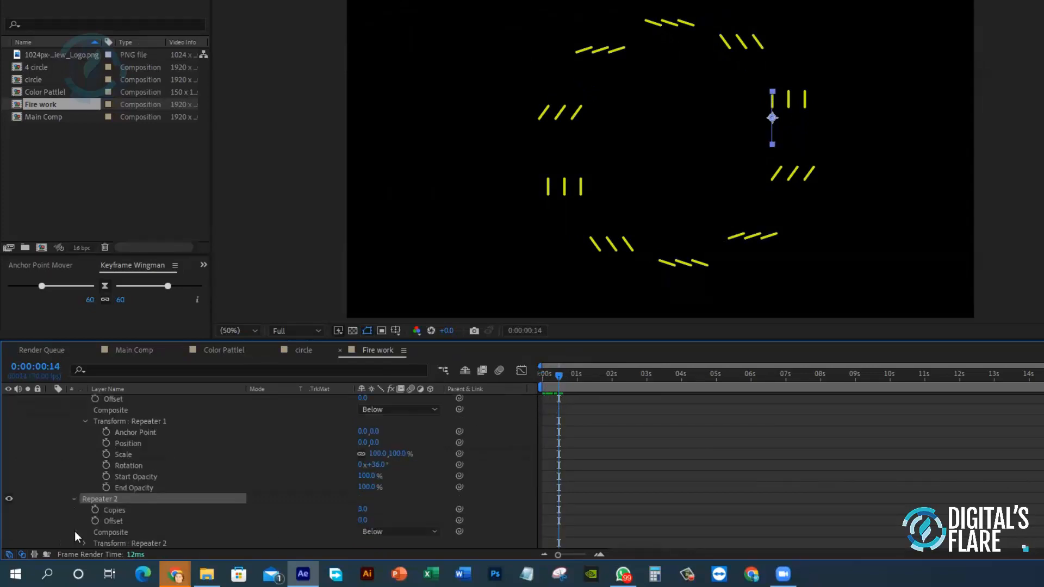
pyautogui.scroll(-1, 376, 507)
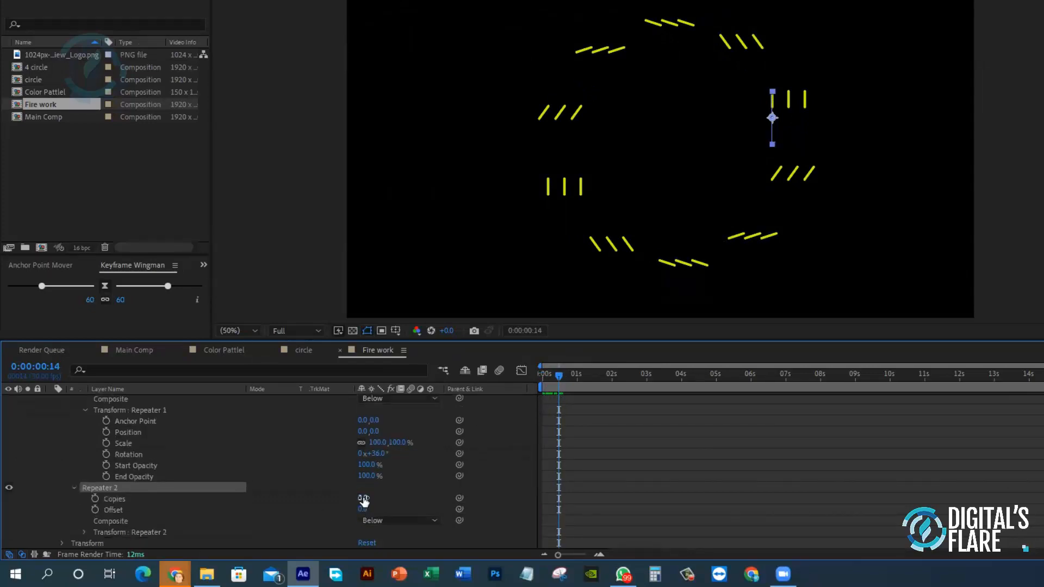
pyautogui.click(363, 499)
pyautogui.write('20')
pyautogui.click(412, 500)
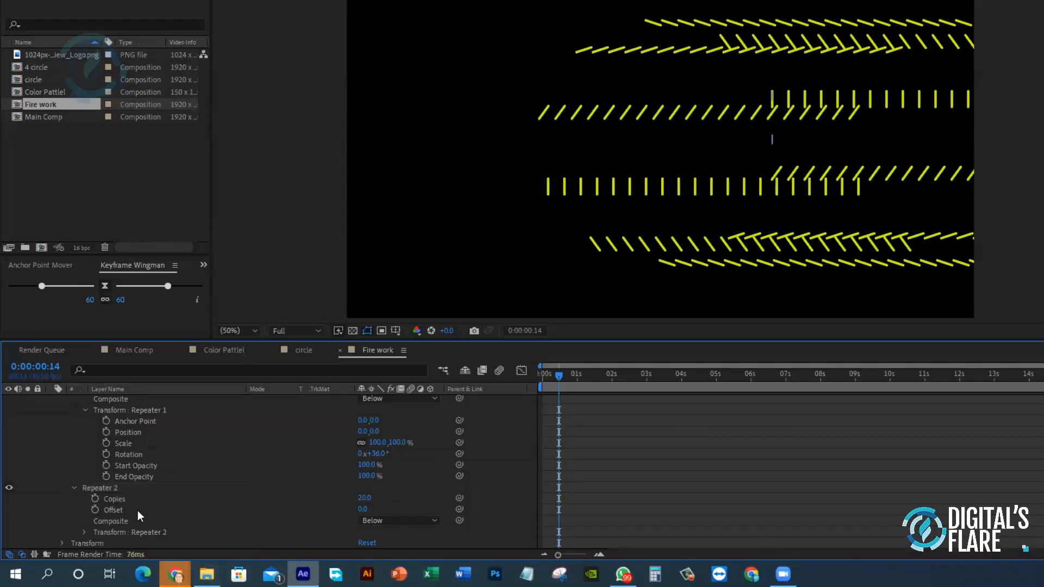
# - Set Repeater 2's rotation to 360/20 degrees in its transform properties
pyautogui.click(85, 533)
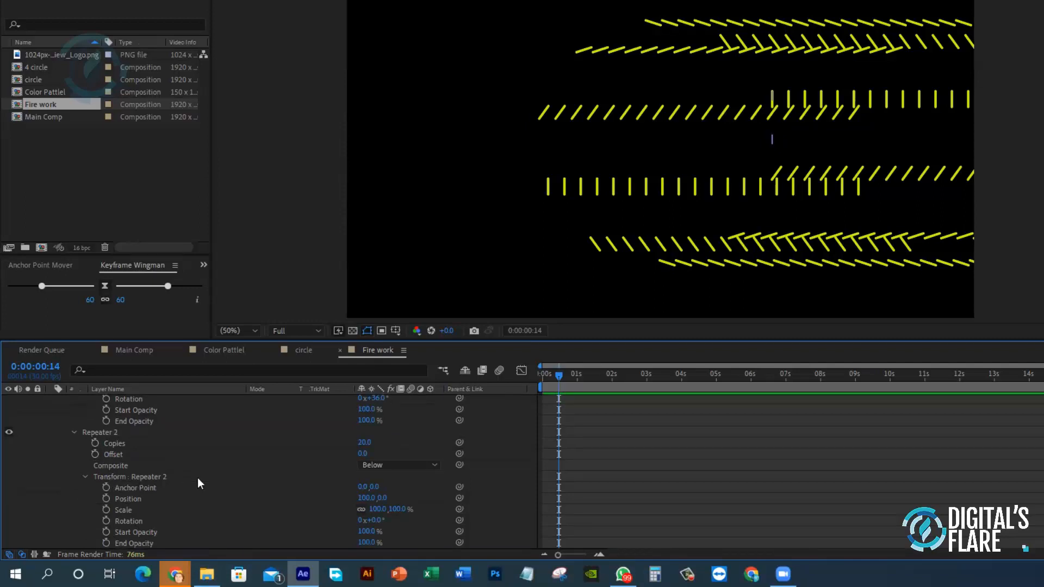
pyautogui.scroll(-1, 301, 496)
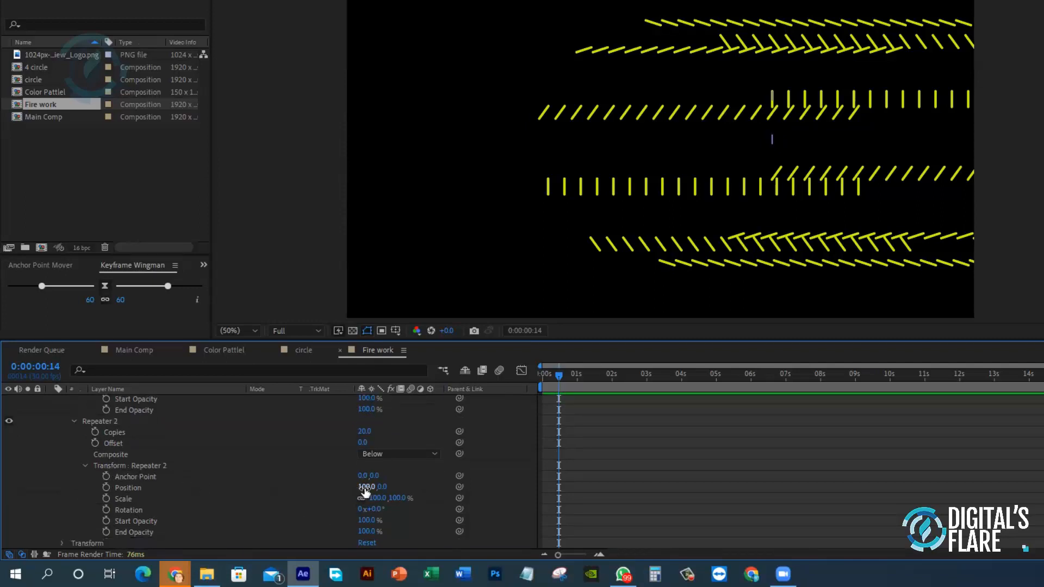
pyautogui.click(125, 517)
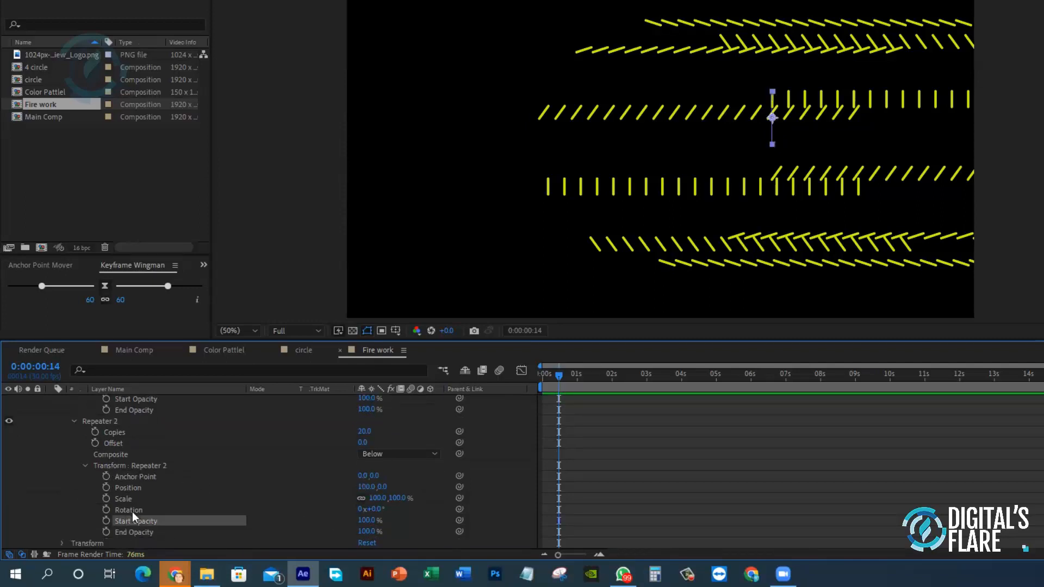
pyautogui.click(132, 511)
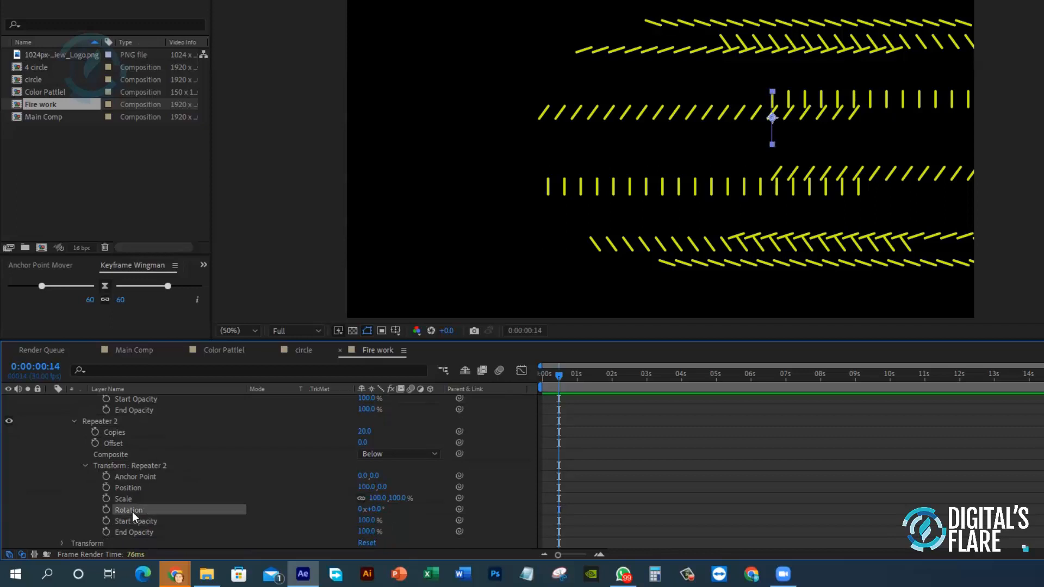
pyautogui.click(374, 509)
pyautogui.write('360')
pyautogui.write('/20')
pyautogui.press('Return')
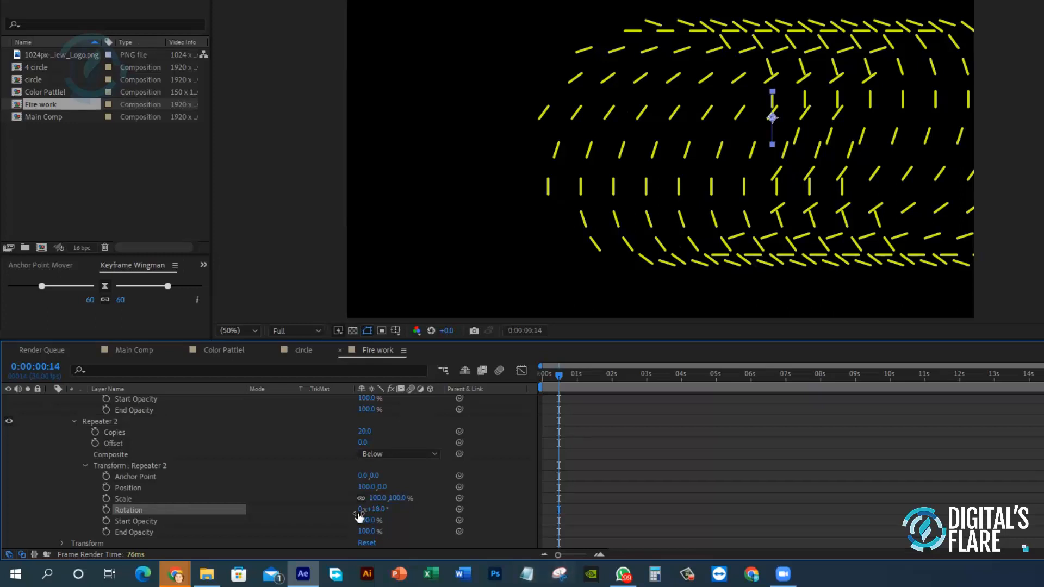
# - Set Repeater 2's X position to 0 and check the ring of lines at 0:00:00:11
pyautogui.click(126, 489)
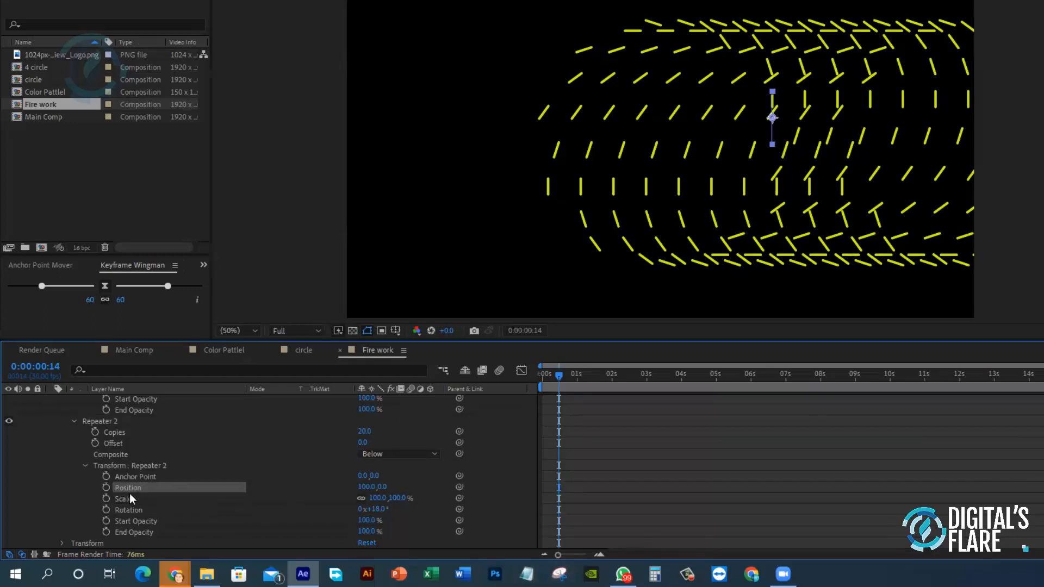
pyautogui.click(367, 487)
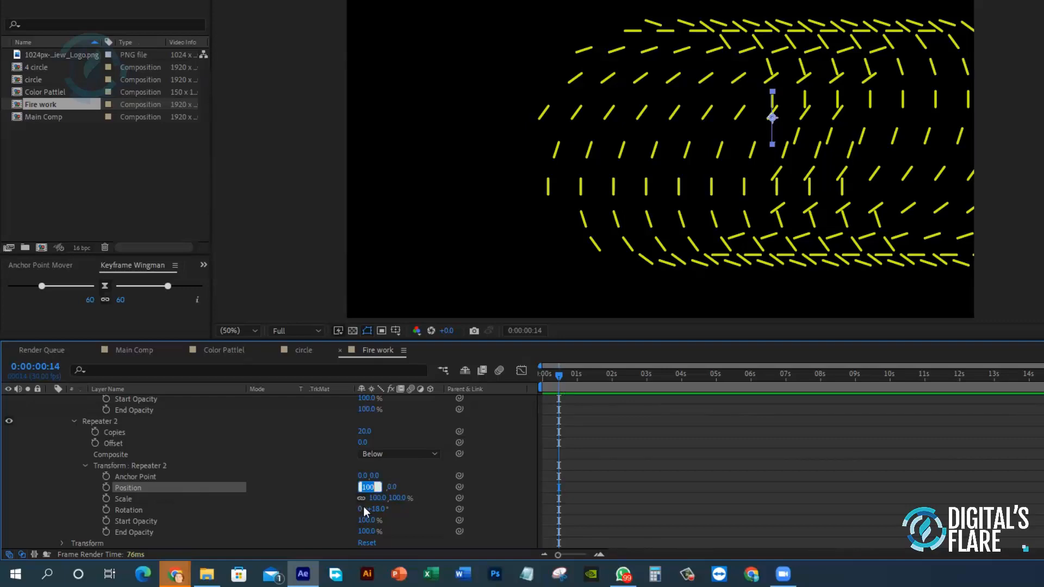
pyautogui.write('0')
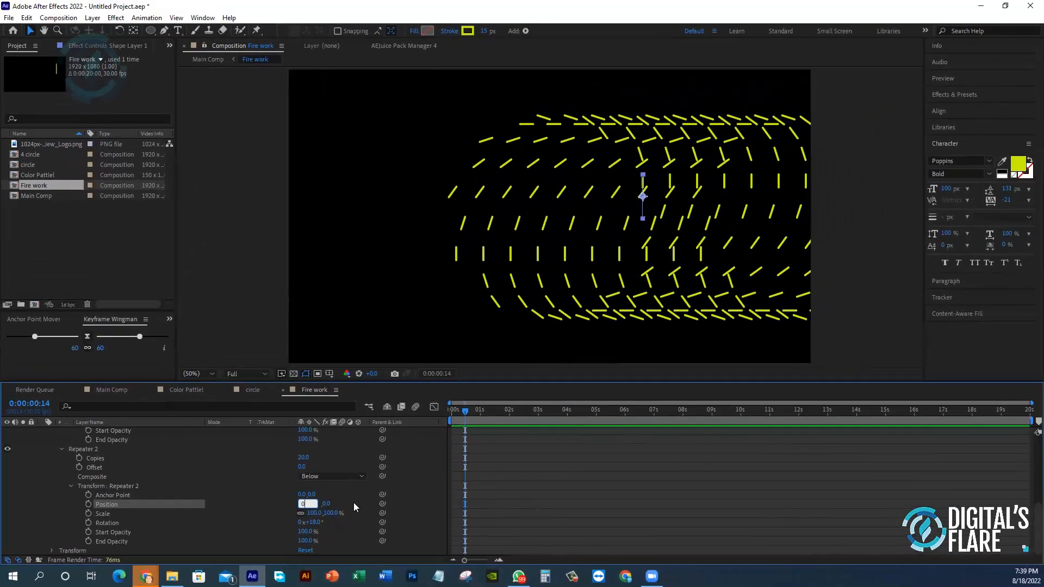
pyautogui.click(425, 486)
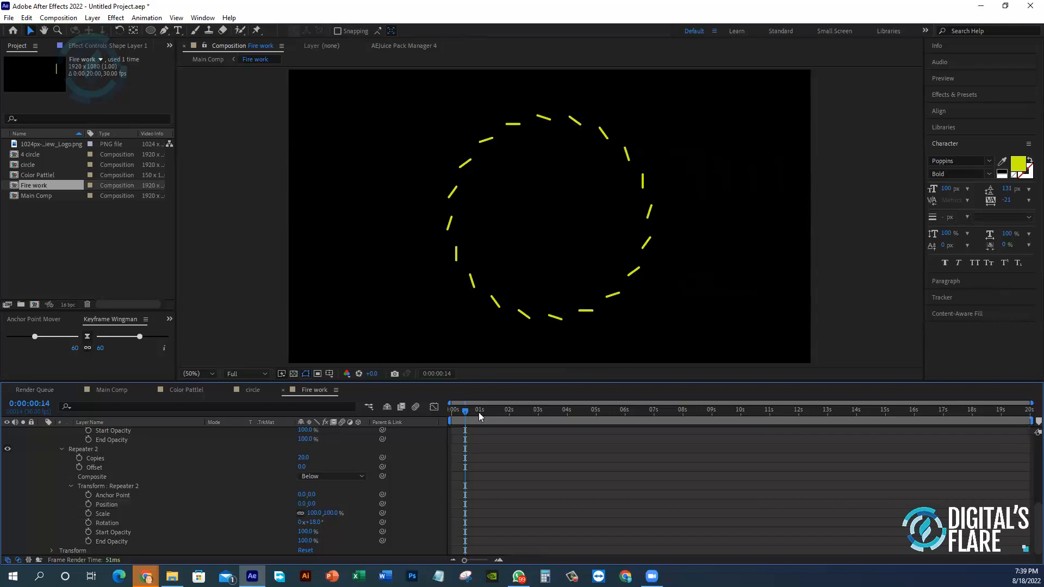
pyautogui.moveTo(466, 415)
pyautogui.mouseDown()
pyautogui.moveTo(445, 410)
pyautogui.moveTo(488, 407)
pyautogui.moveTo(427, 404)
pyautogui.moveTo(475, 409)
pyautogui.moveTo(462, 414)
pyautogui.mouseUp()
pyautogui.press('space')
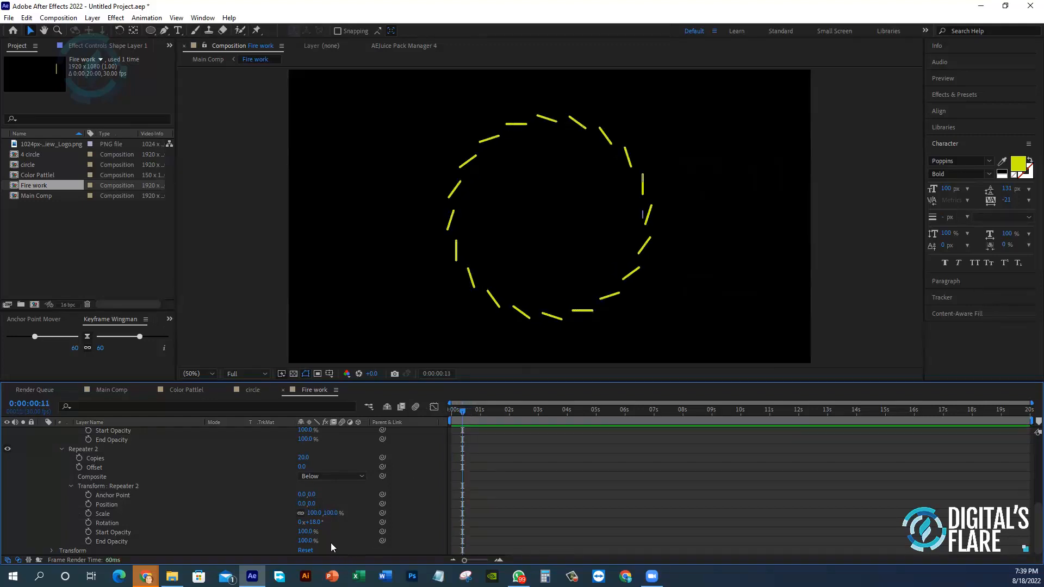
# - Set Repeater 2's scale to 87% so the copies spiral towards the centre, and play the animation from the start
pyautogui.click(112, 515)
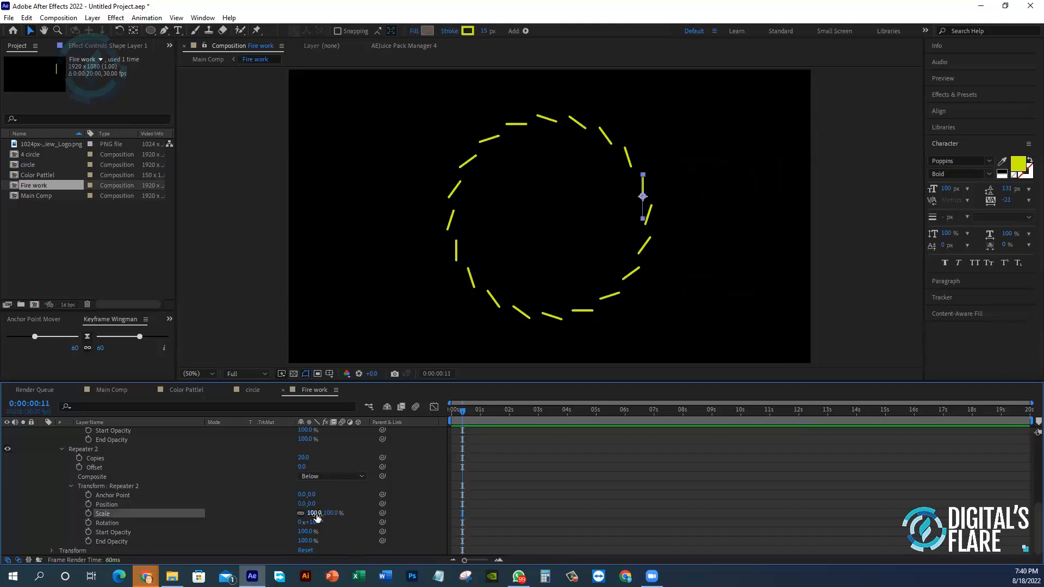
pyautogui.moveTo(313, 513); pyautogui.dragTo(311, 512)
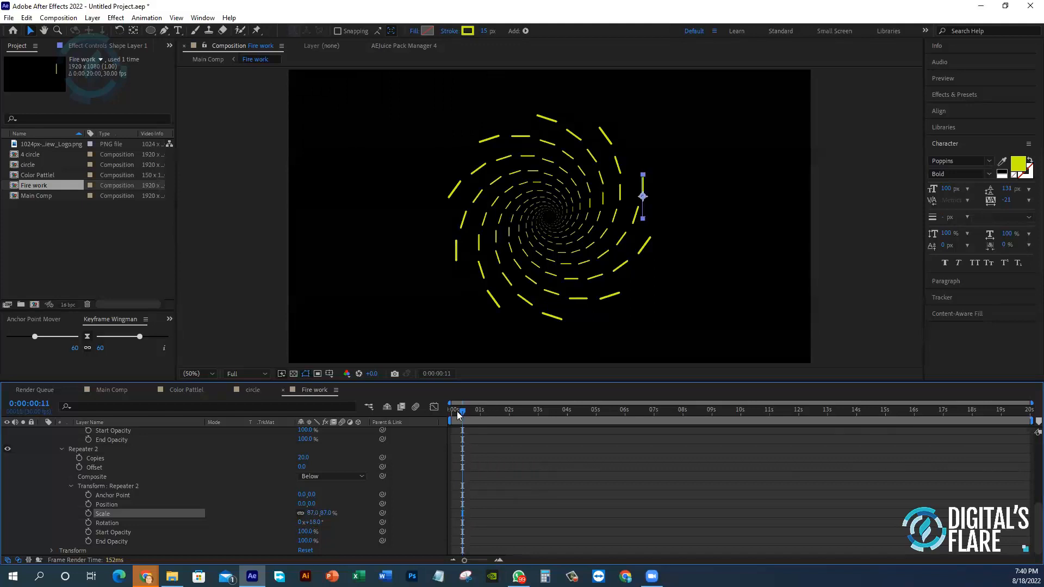
pyautogui.moveTo(458, 415); pyautogui.dragTo(369, 411)
pyautogui.press('space')
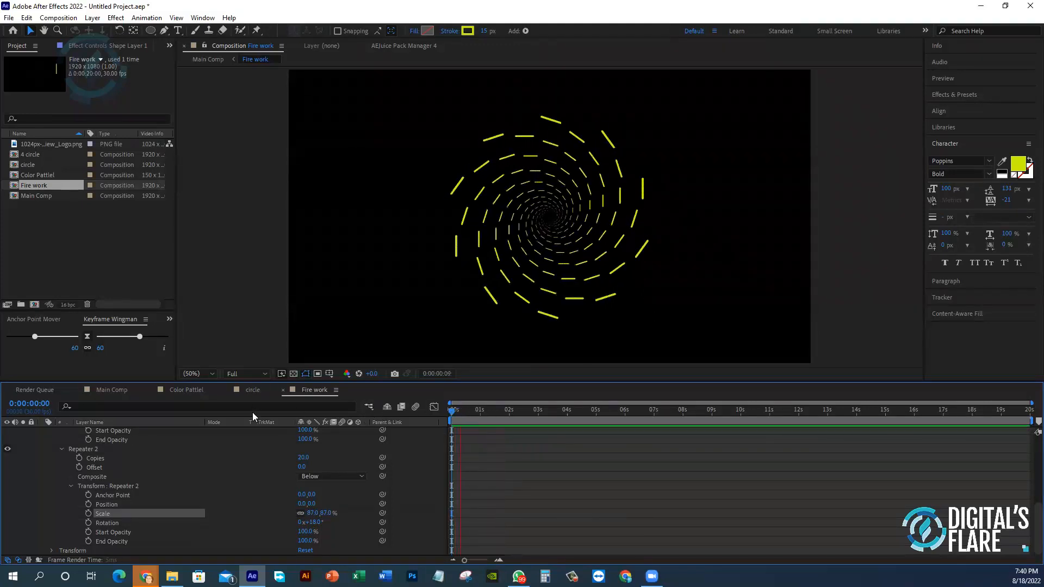
pyautogui.click(469, 414)
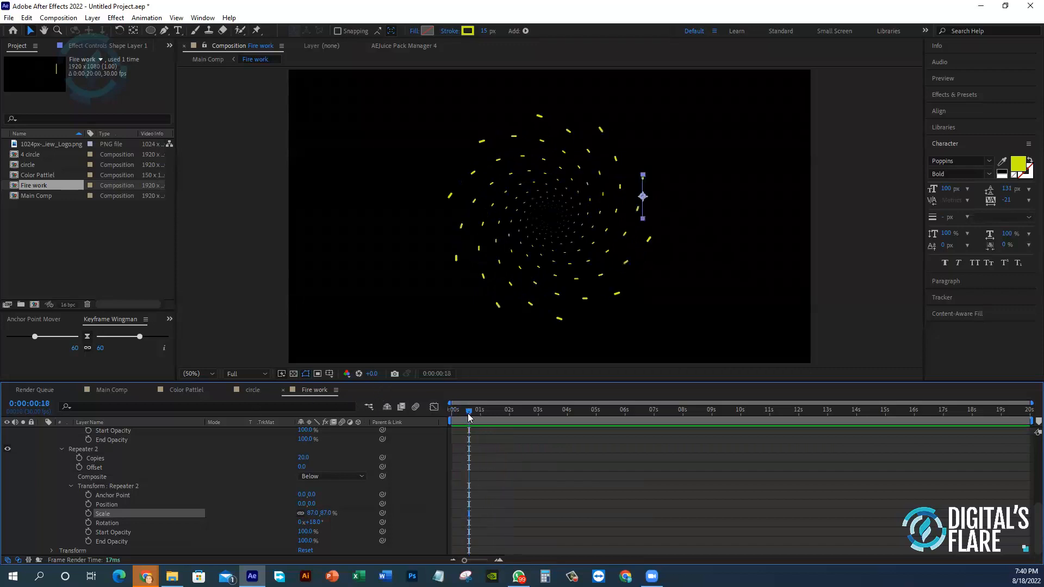
pyautogui.moveTo(469, 416); pyautogui.dragTo(367, 413)
pyautogui.press('space')
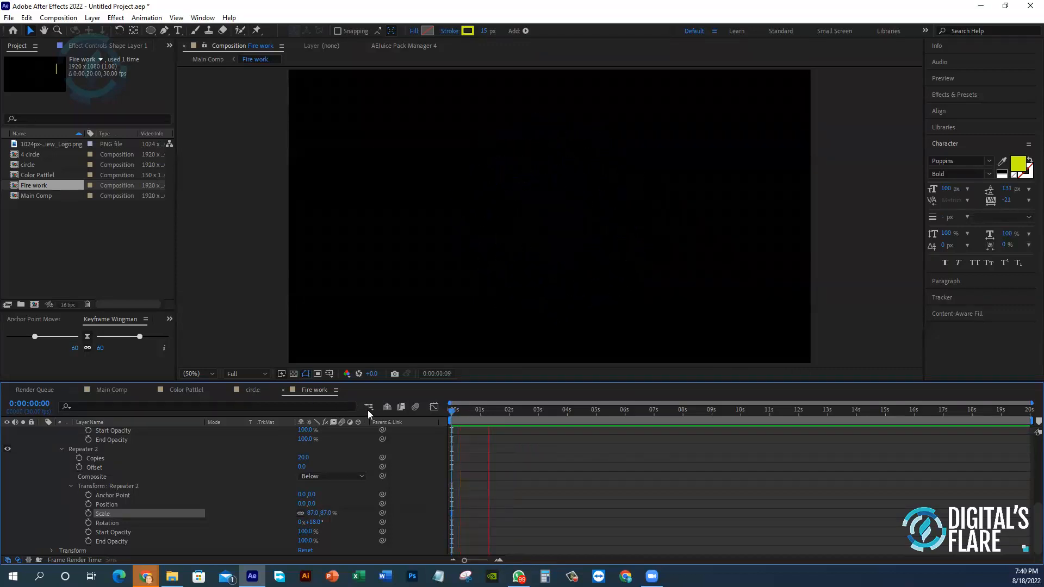
# - Preview the spiral burst from the start and move the current time to 0:00:00:15
pyautogui.click(468, 411)
pyautogui.press('space')
pyautogui.press('space')
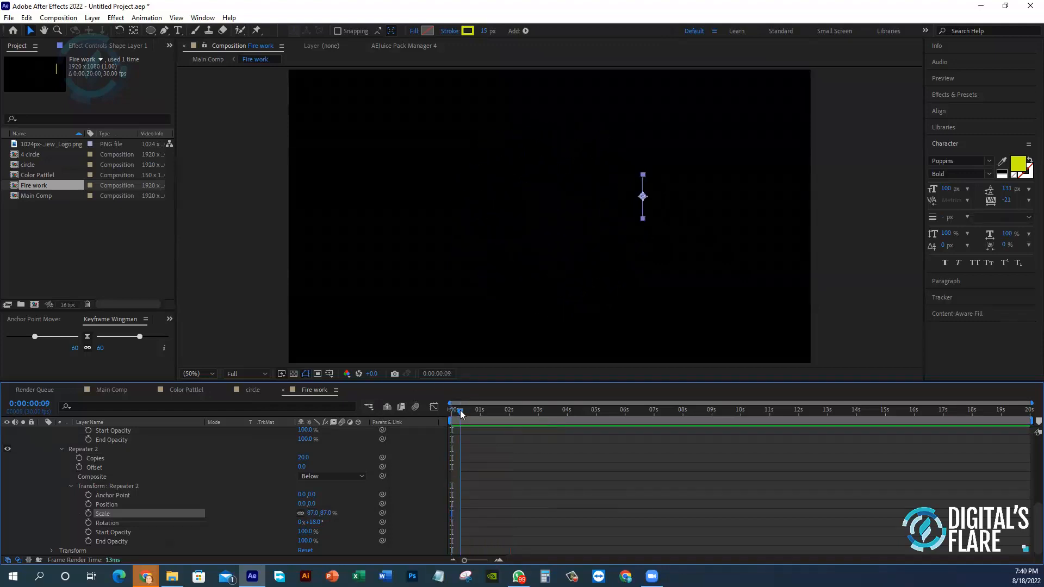
pyautogui.press('space')
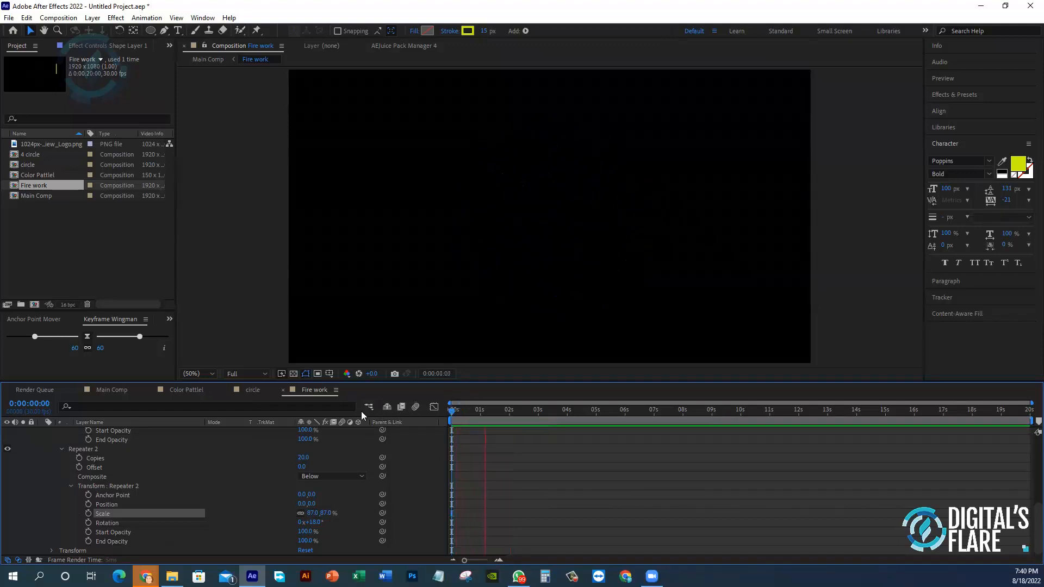
pyautogui.press('space')
pyautogui.press('space')
pyautogui.moveTo(461, 409); pyautogui.dragTo(467, 411)
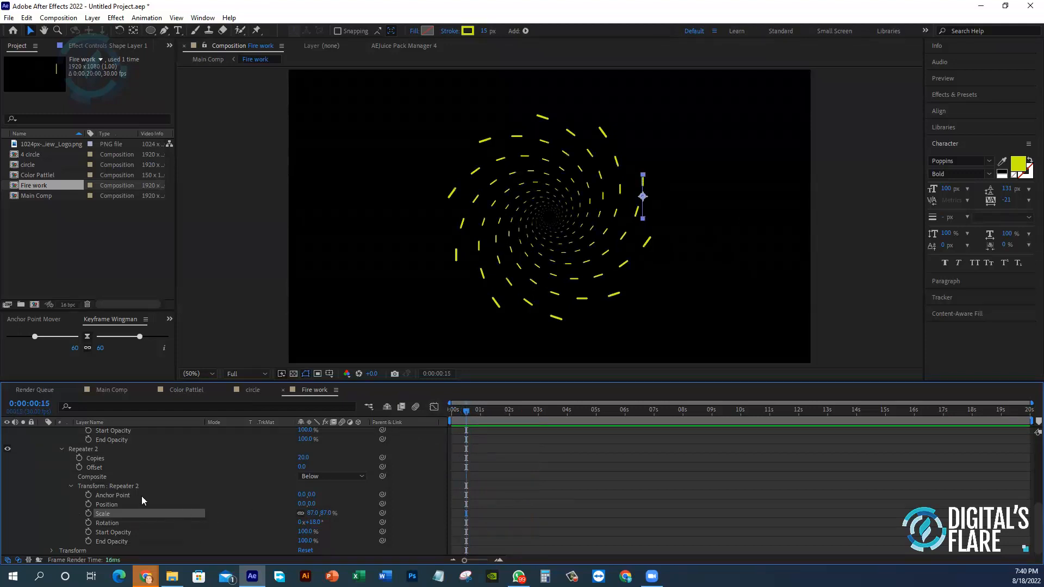
# - Set Repeater 2's Start Opacity to 100% and End Opacity to 0% so the copies fade towards the centre
pyautogui.click(124, 541)
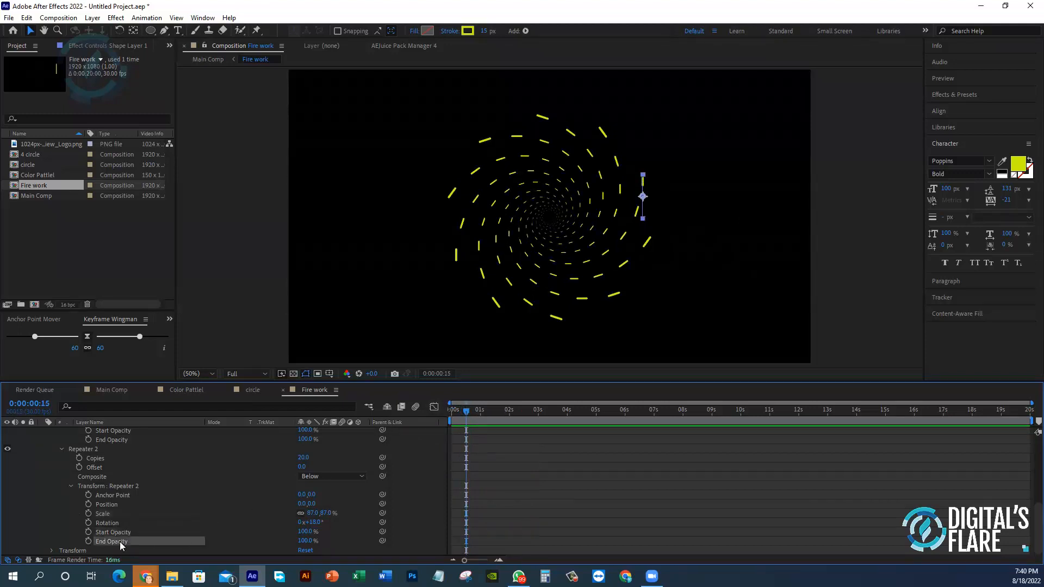
pyautogui.click(144, 532)
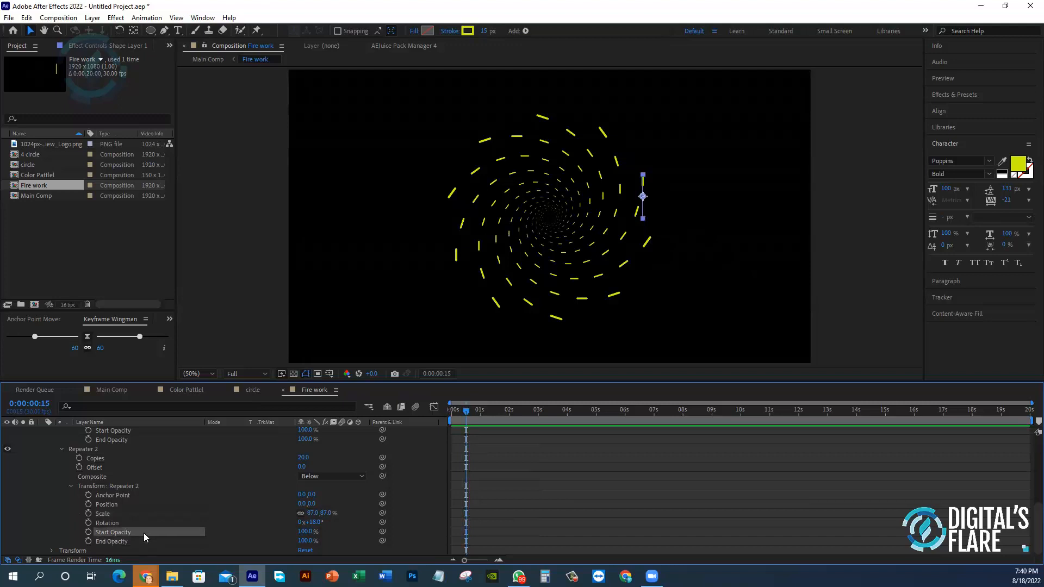
pyautogui.moveTo(298, 531); pyautogui.dragTo(256, 533)
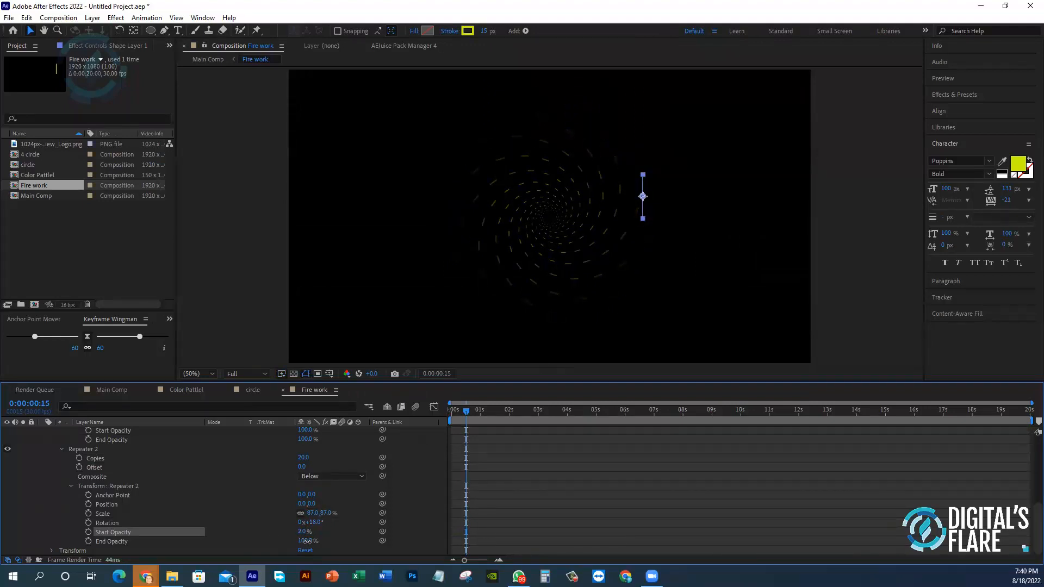
pyautogui.moveTo(307, 541); pyautogui.dragTo(392, 531)
pyautogui.moveTo(308, 542); pyautogui.dragTo(168, 555)
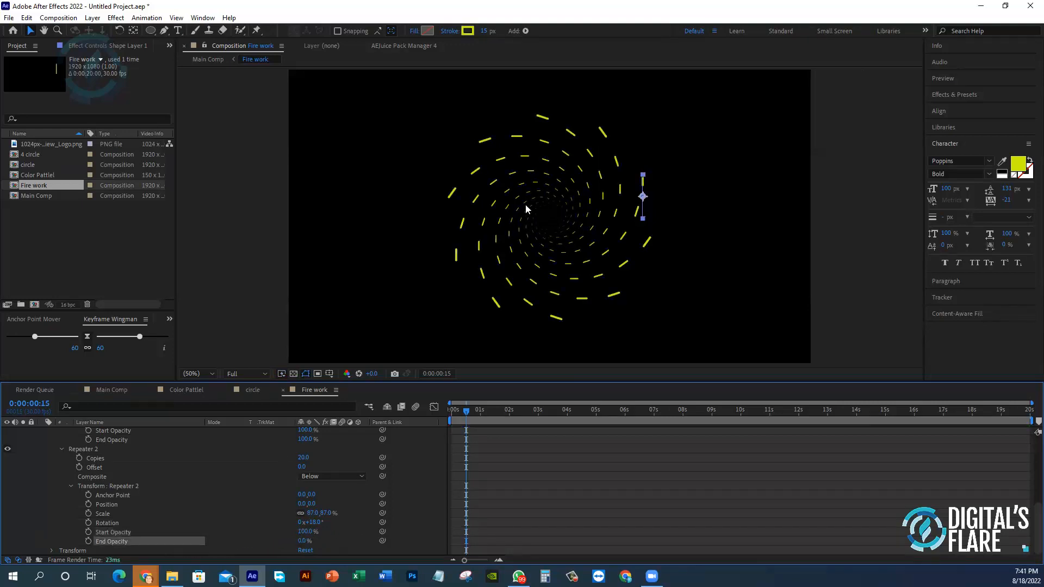
# - Play the fading spiral animation from the start and scrub through its first second to 0:00:00:20
pyautogui.moveTo(467, 411); pyautogui.dragTo(353, 418)
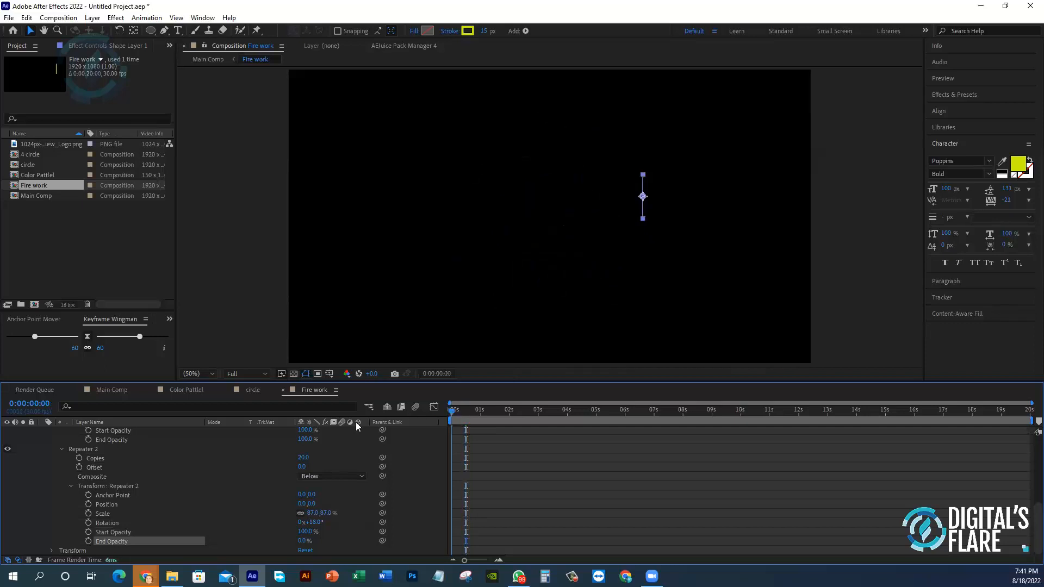
pyautogui.press('space')
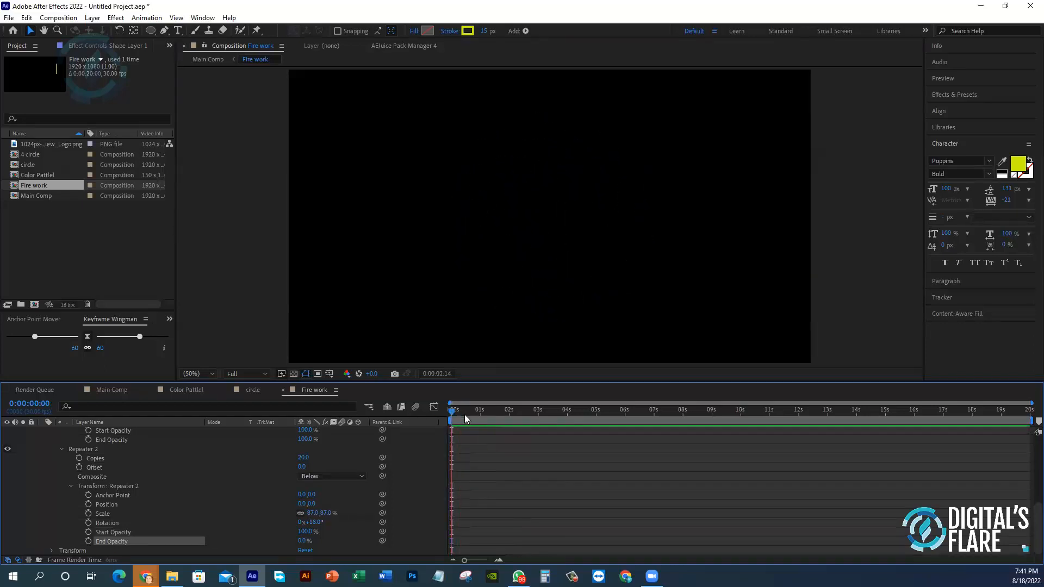
pyautogui.press('space')
pyautogui.press('space')
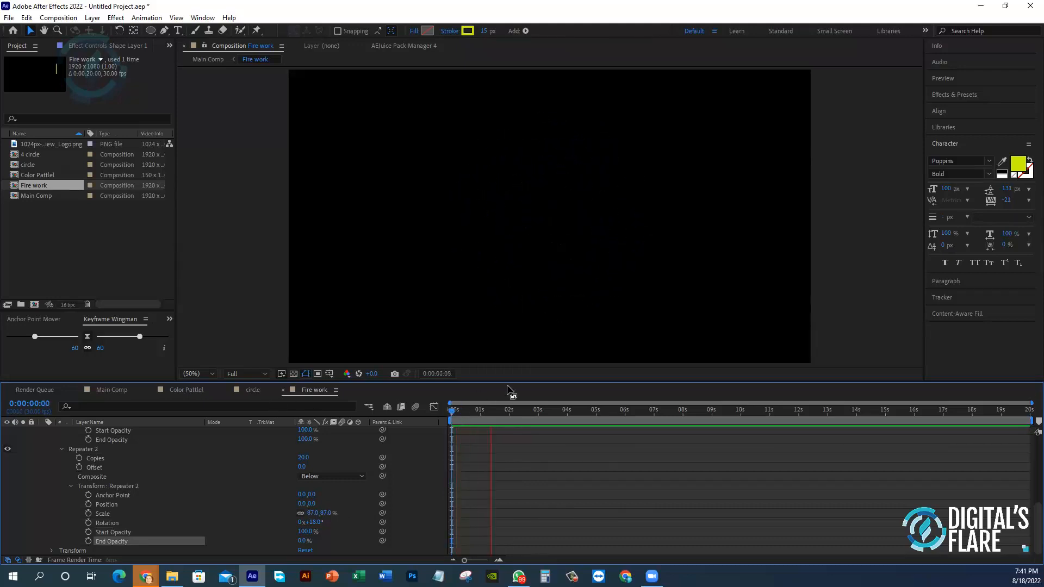
pyautogui.press('space')
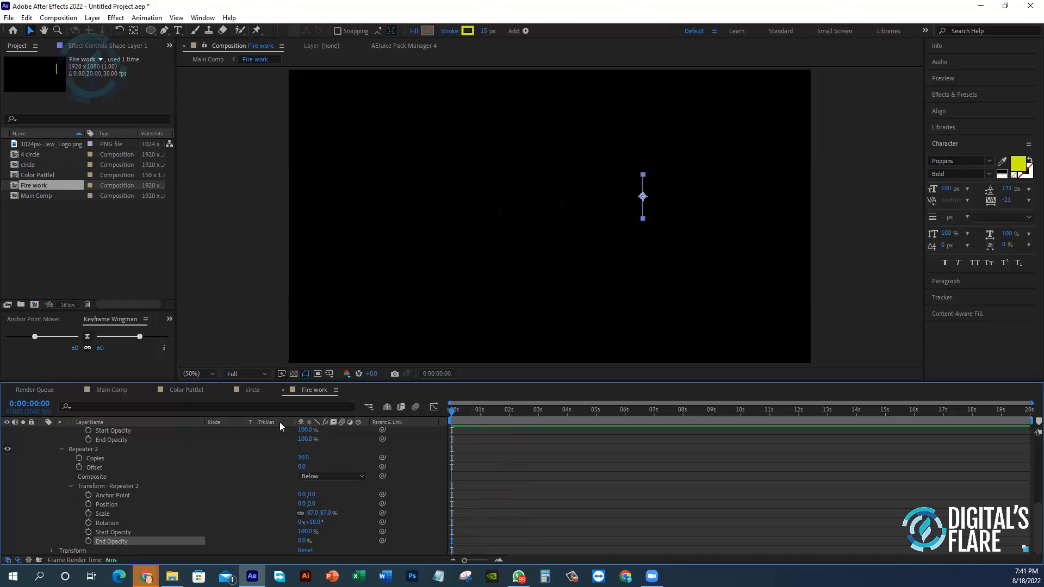
pyautogui.press('space')
pyautogui.click(457, 411)
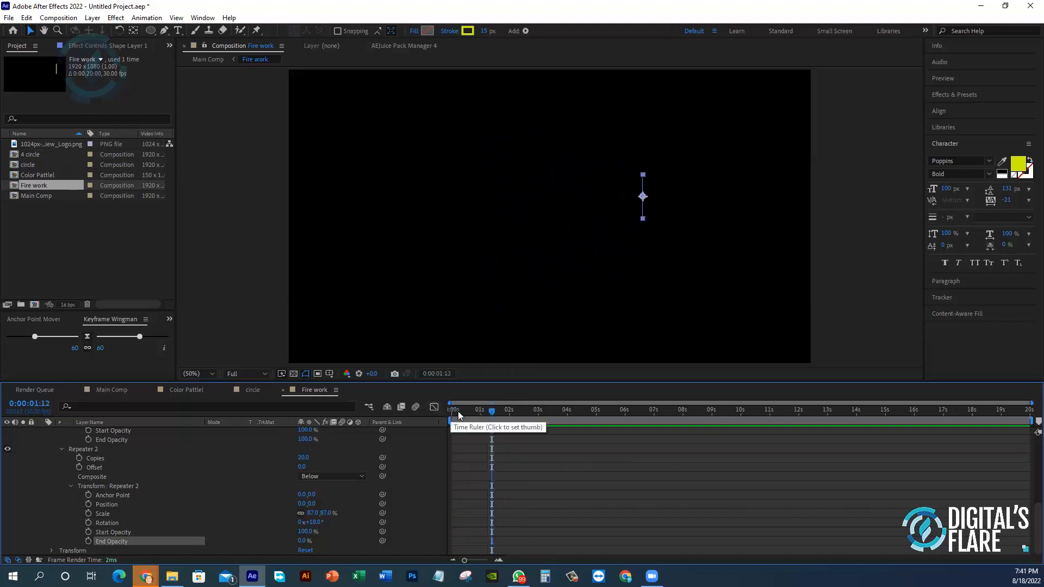
pyautogui.moveTo(460, 413)
pyautogui.mouseDown()
pyautogui.moveTo(432, 413)
pyautogui.moveTo(485, 411)
pyautogui.moveTo(470, 410)
pyautogui.mouseUp()
pyautogui.press('space')
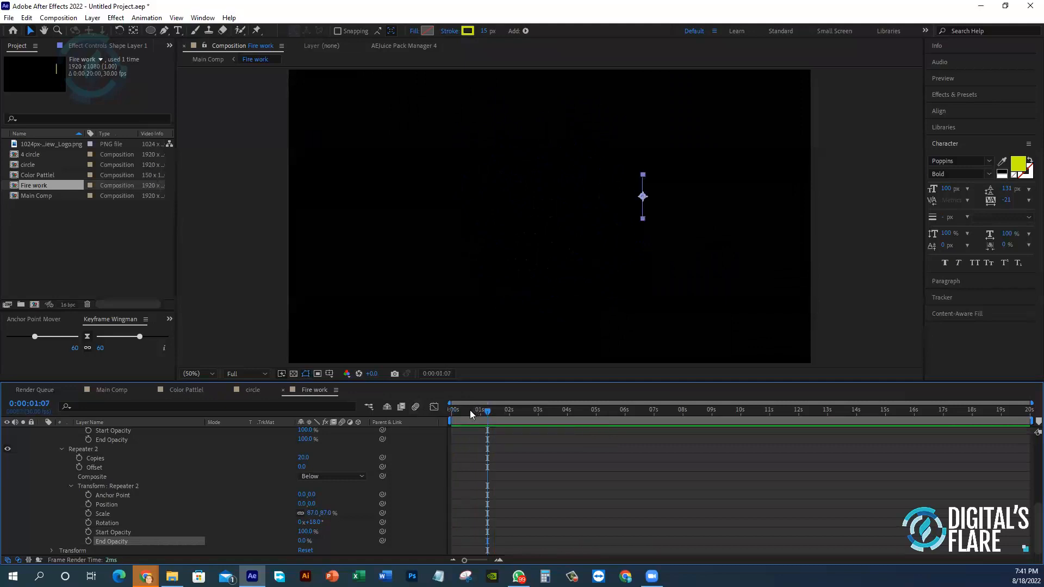
# - Reveal Shape Layer 1's trim keyframes and stretch them so the last End keyframe sits at about 2 seconds
pyautogui.scroll(6, 178, 467)
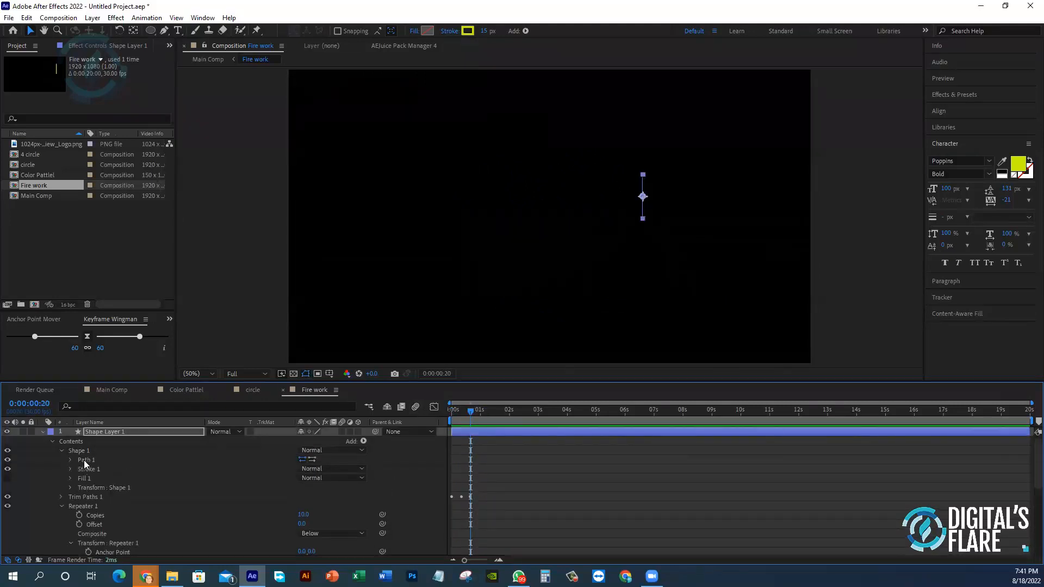
pyautogui.click(114, 431)
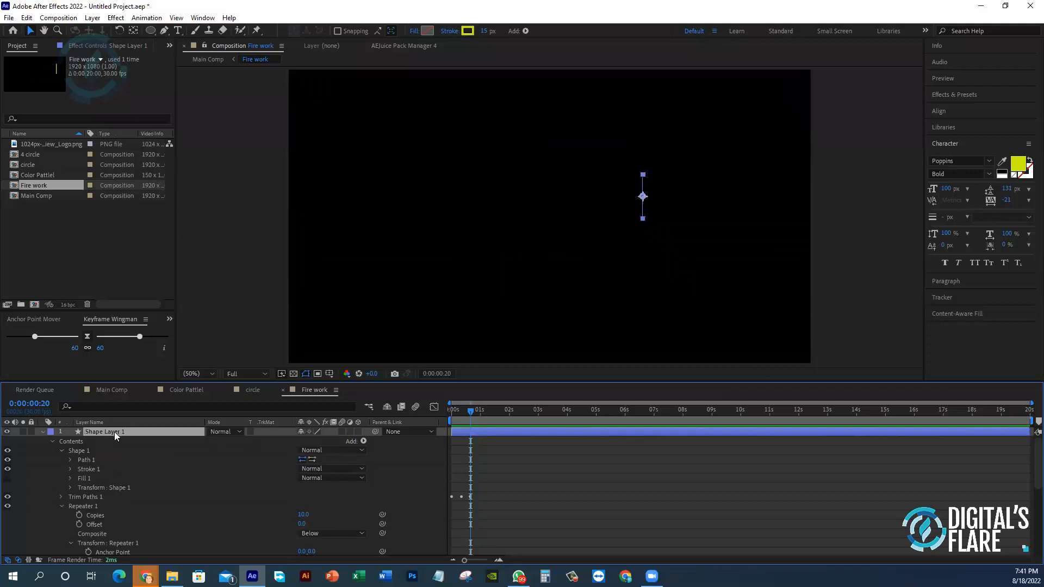
pyautogui.press('u')
pyautogui.moveTo(480, 439); pyautogui.dragTo(445, 457)
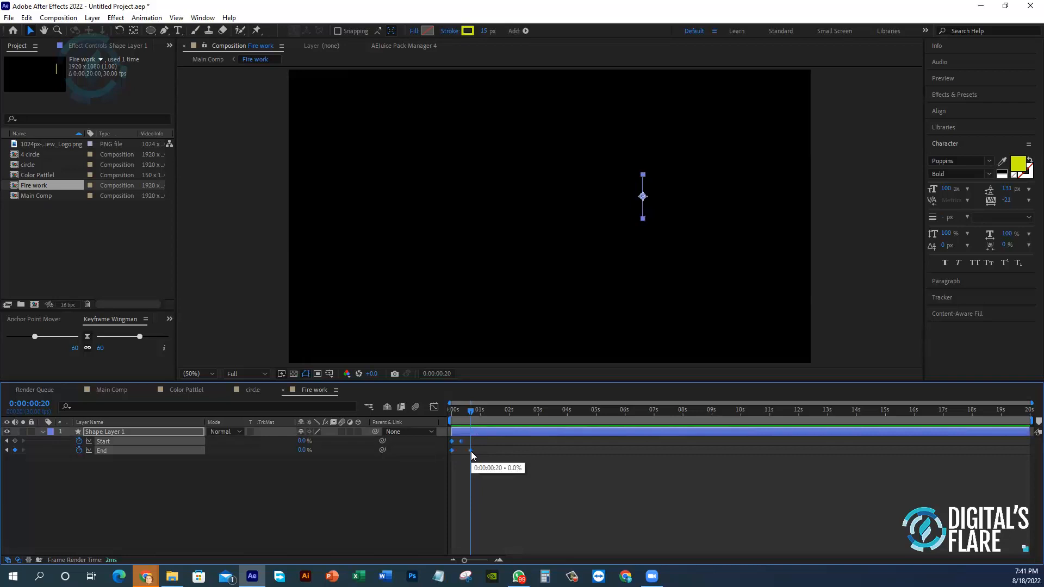
pyautogui.moveTo(475, 439); pyautogui.dragTo(505, 448)
# - Preview the slowed-down burst from the start and check the frame at 0:00:00:21
pyautogui.moveTo(472, 412); pyautogui.dragTo(352, 409)
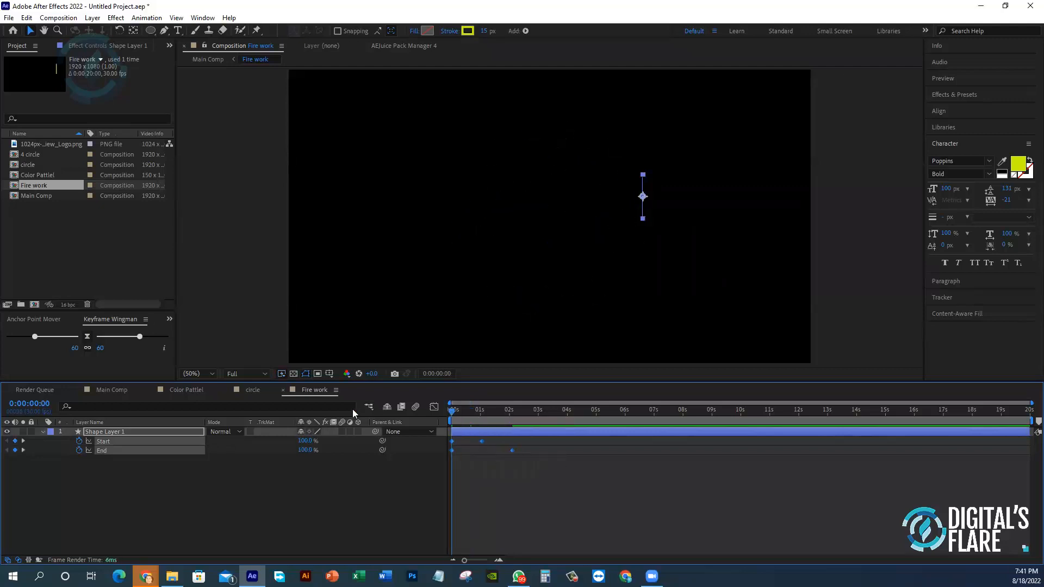
pyautogui.press('space')
pyautogui.moveTo(463, 412); pyautogui.dragTo(372, 418)
pyautogui.press('space')
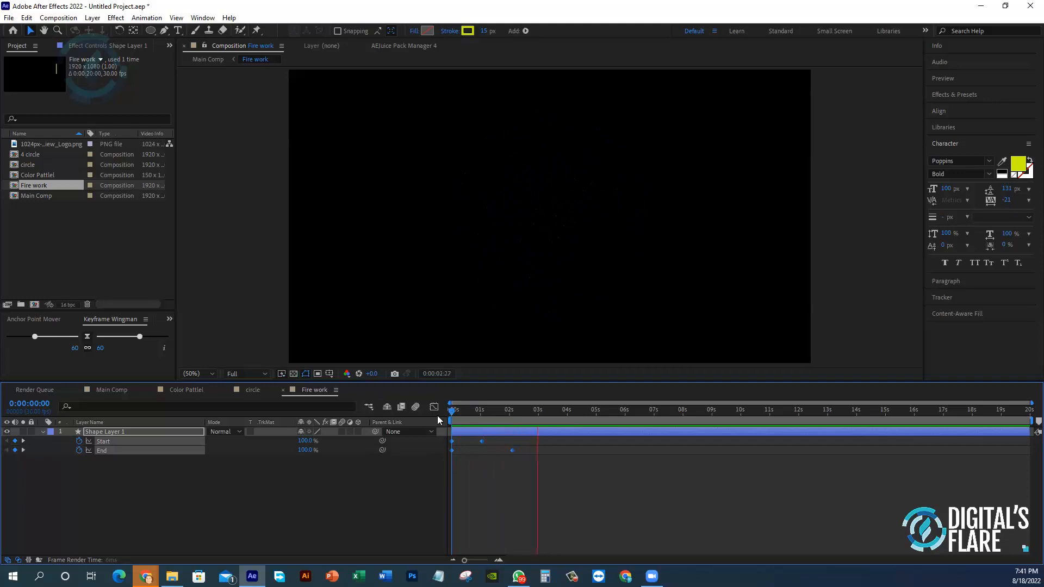
pyautogui.press('space')
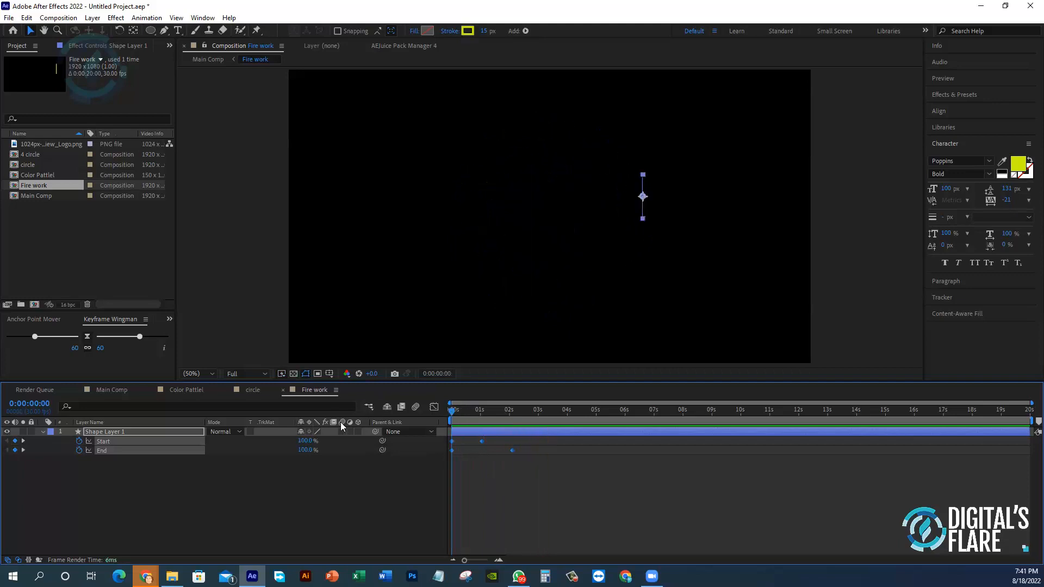
pyautogui.press('space')
pyautogui.click(472, 411)
# - Compress all trim Start and End keyframes so the last one lands at 0:00:01:00, and replay the animation
pyautogui.moveTo(533, 439); pyautogui.dragTo(406, 464)
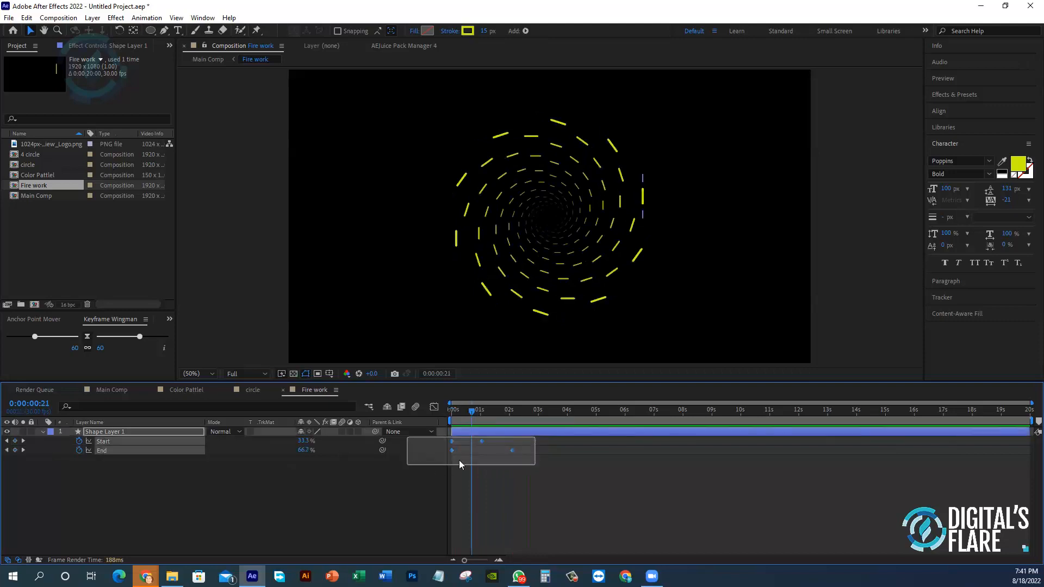
pyautogui.moveTo(512, 450); pyautogui.dragTo(480, 455)
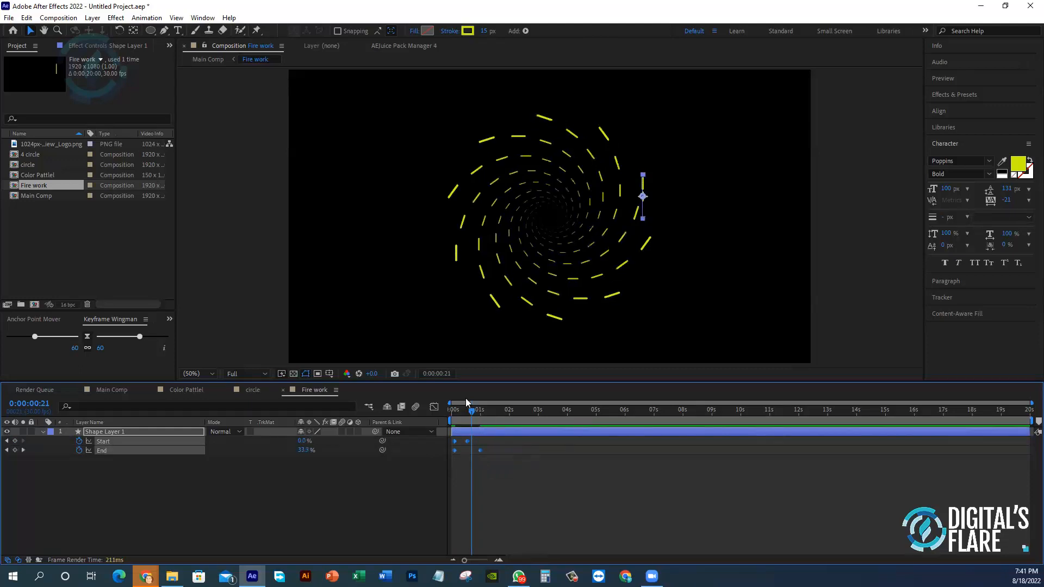
pyautogui.press('Home')
pyautogui.press('space')
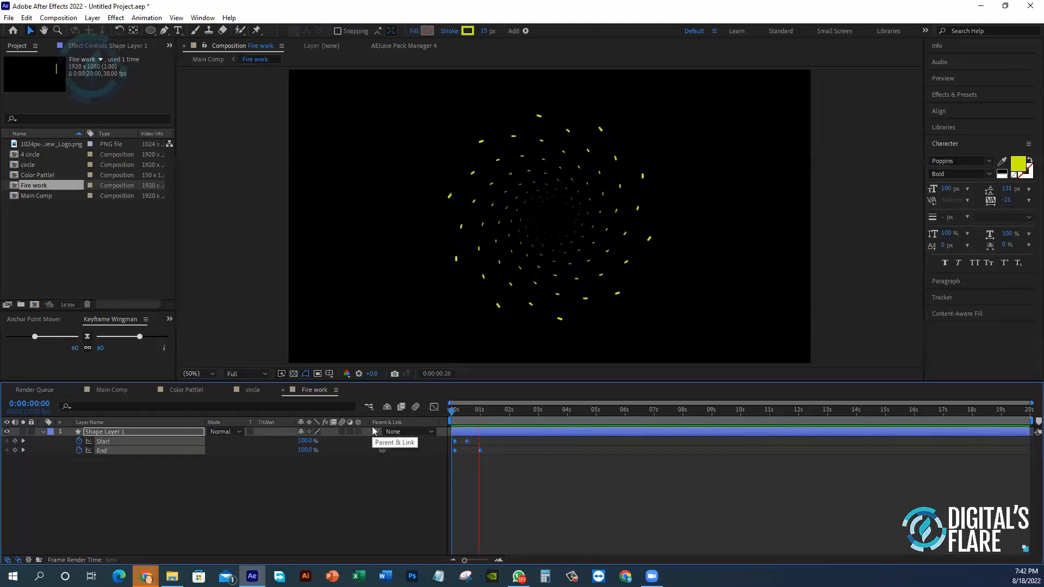
pyautogui.press('space')
pyautogui.press('j')
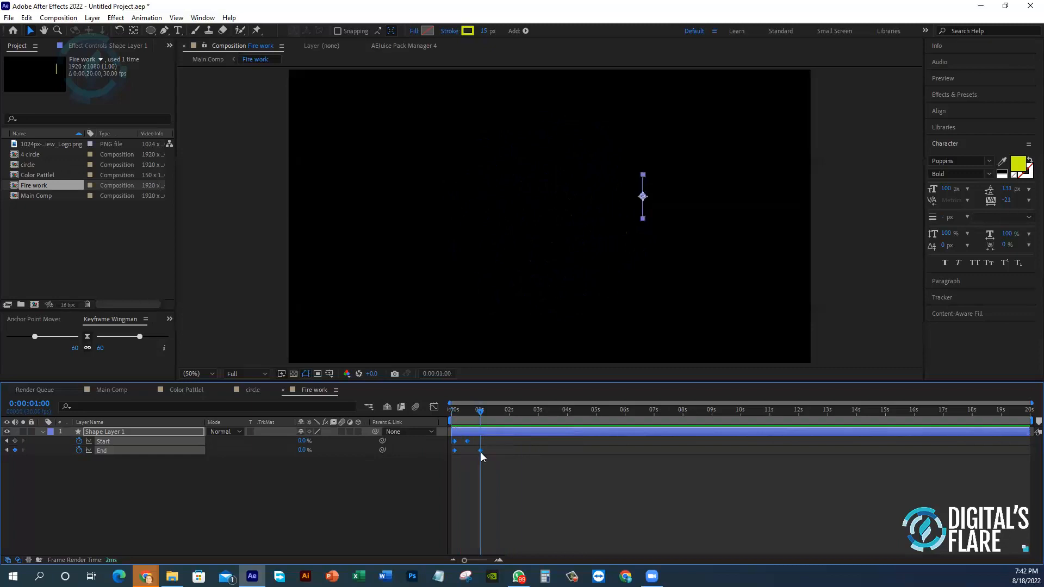
# - Compress the trim keyframes further so the last End keyframe lands at about 0:00:00:20, and play the burst from the start
pyautogui.moveTo(481, 450); pyautogui.dragTo(474, 450)
pyautogui.moveTo(458, 408); pyautogui.dragTo(341, 416)
pyautogui.press('space')
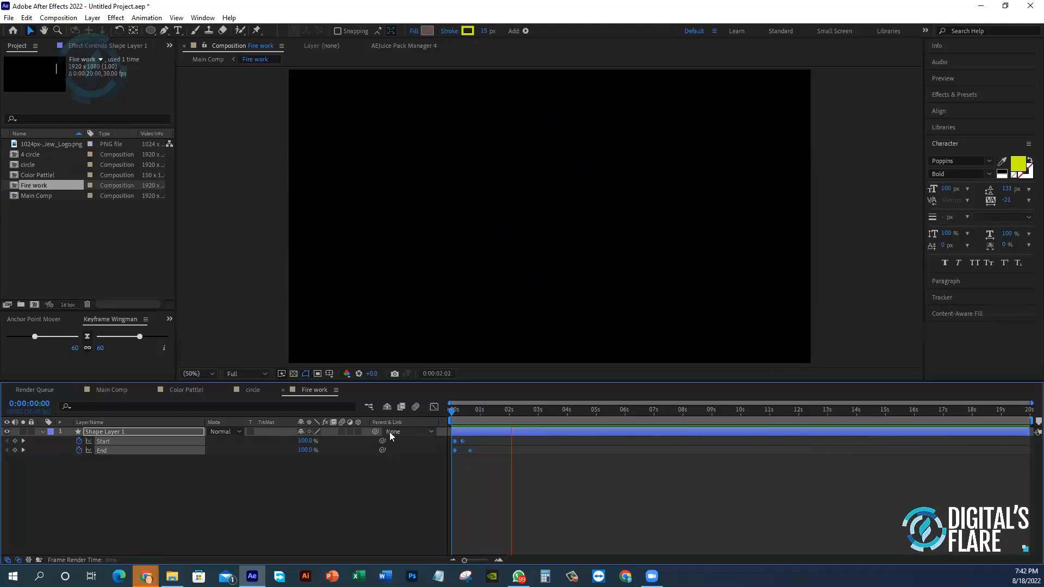
pyautogui.press('space')
pyautogui.click(458, 411)
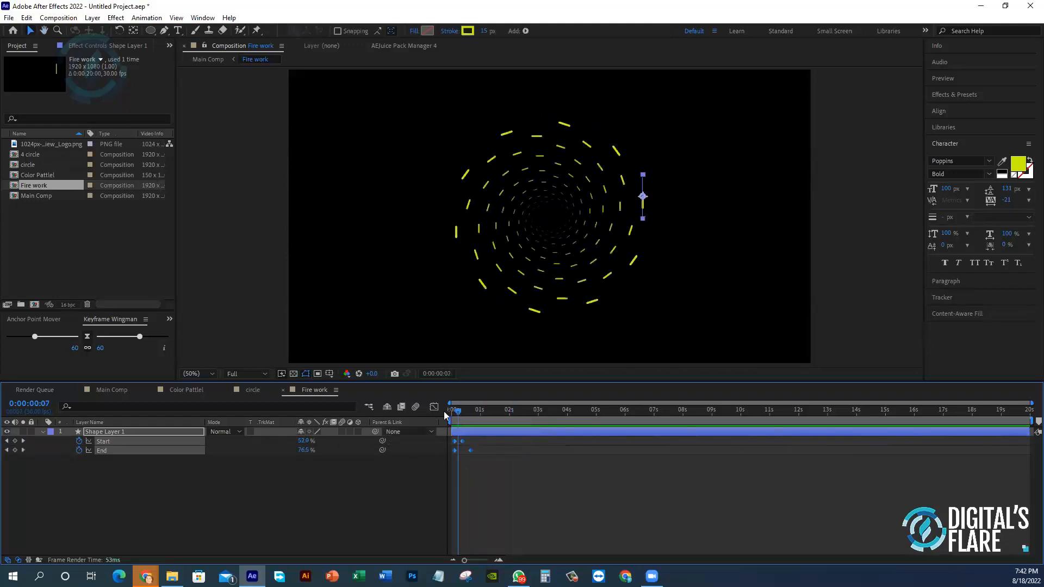
pyautogui.moveTo(444, 412); pyautogui.dragTo(436, 415)
# - Deselect and collapse Shape Layer 1, and draw a small circle right of the composition's centre with the Ellipse tool on a new shape layer
pyautogui.click(81, 479)
pyautogui.moveTo(80, 479); pyautogui.dragTo(133, 426)
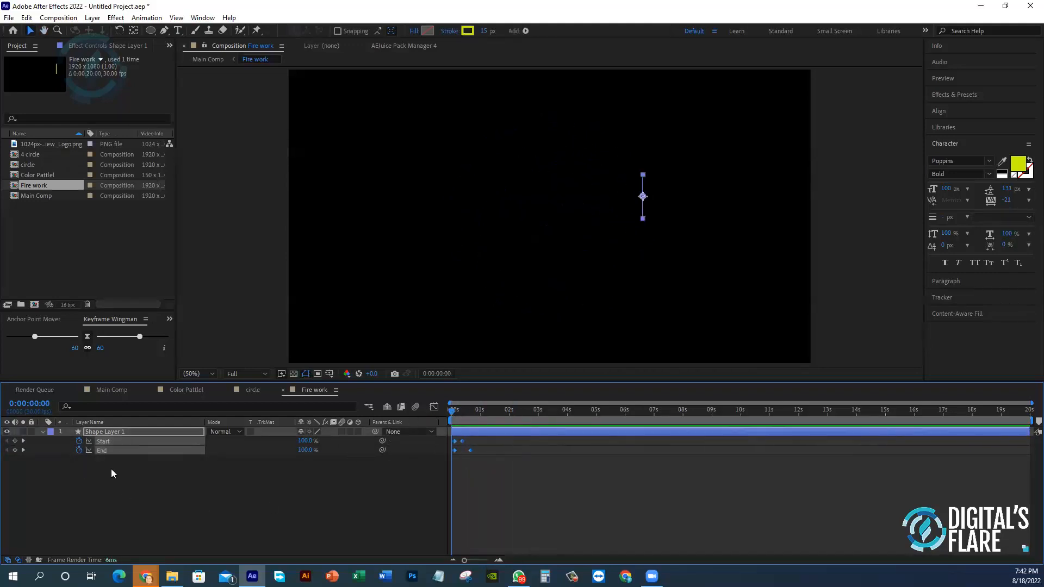
pyautogui.click(47, 502)
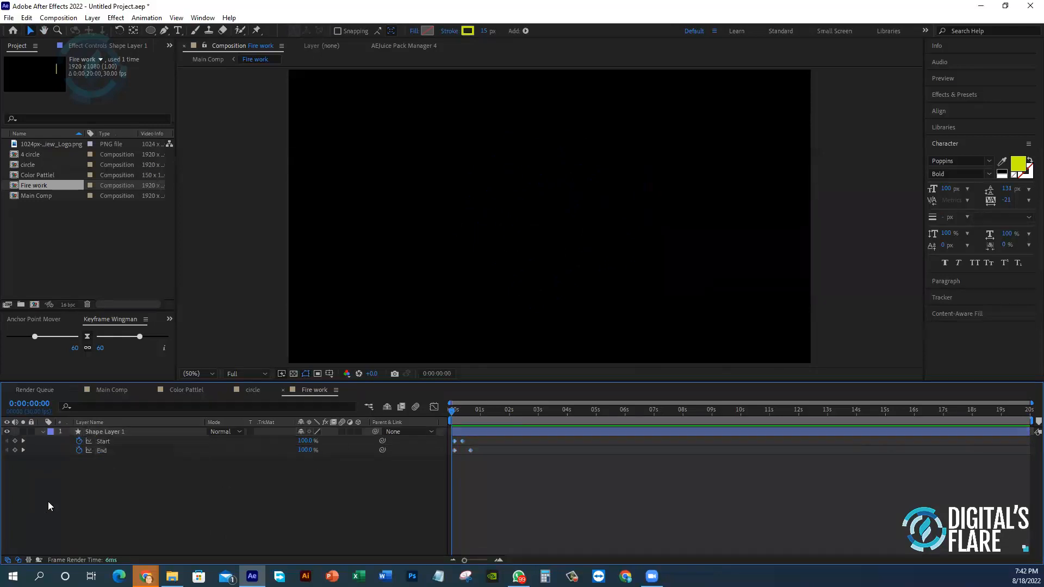
pyautogui.click(43, 432)
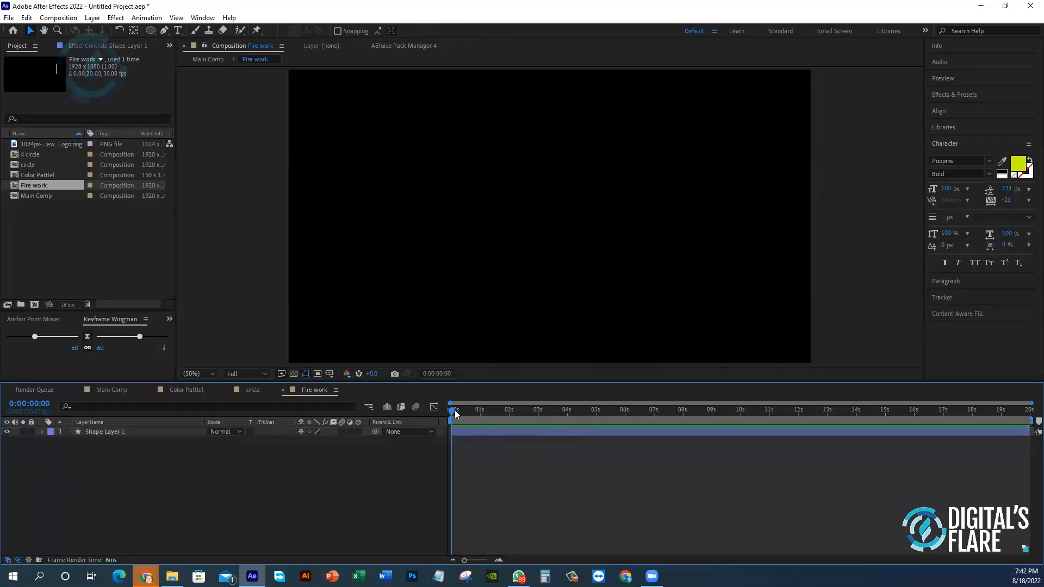
pyautogui.click(151, 31)
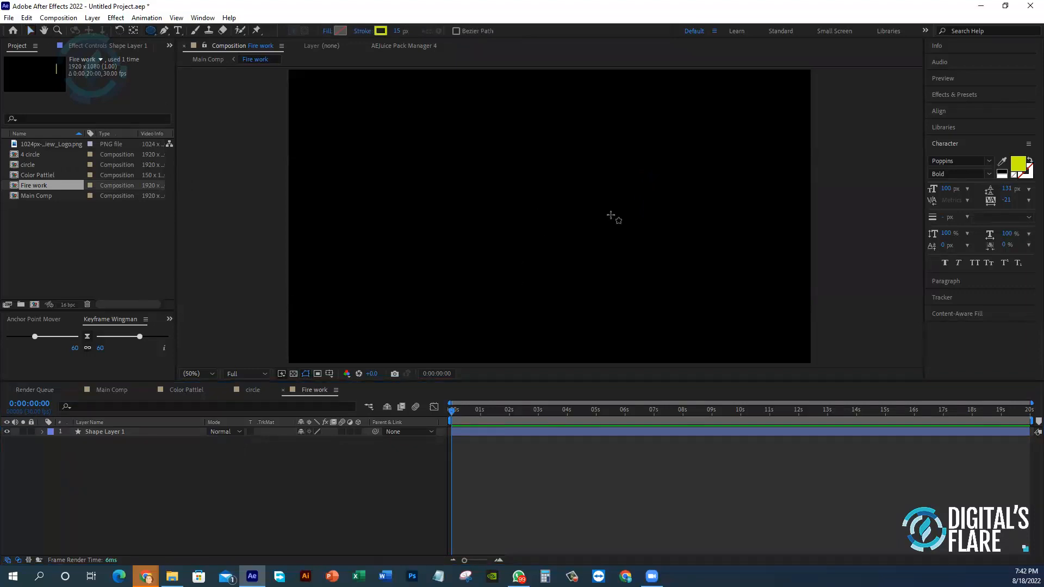
pyautogui.moveTo(619, 217); pyautogui.dragTo(632, 233)
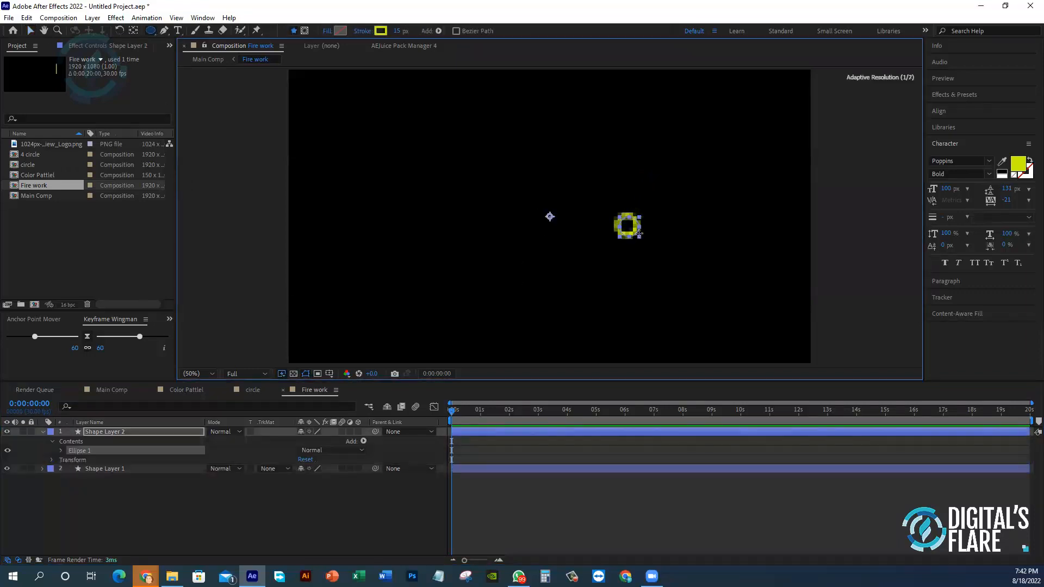
# - Remove the stroke from the new circle by setting its stroke type to None
pyautogui.click(368, 31)
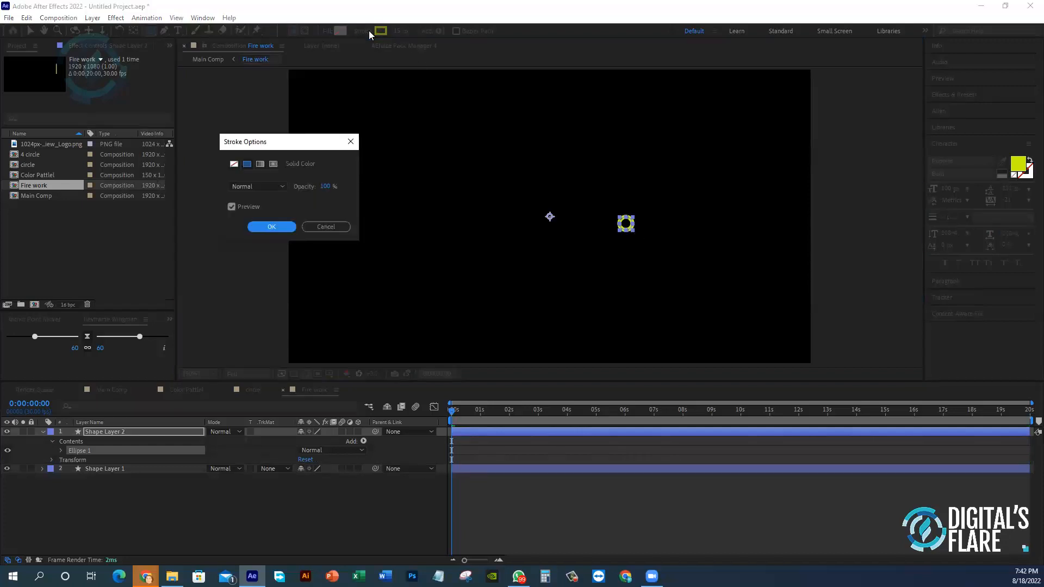
pyautogui.click(234, 164)
pyautogui.click(270, 226)
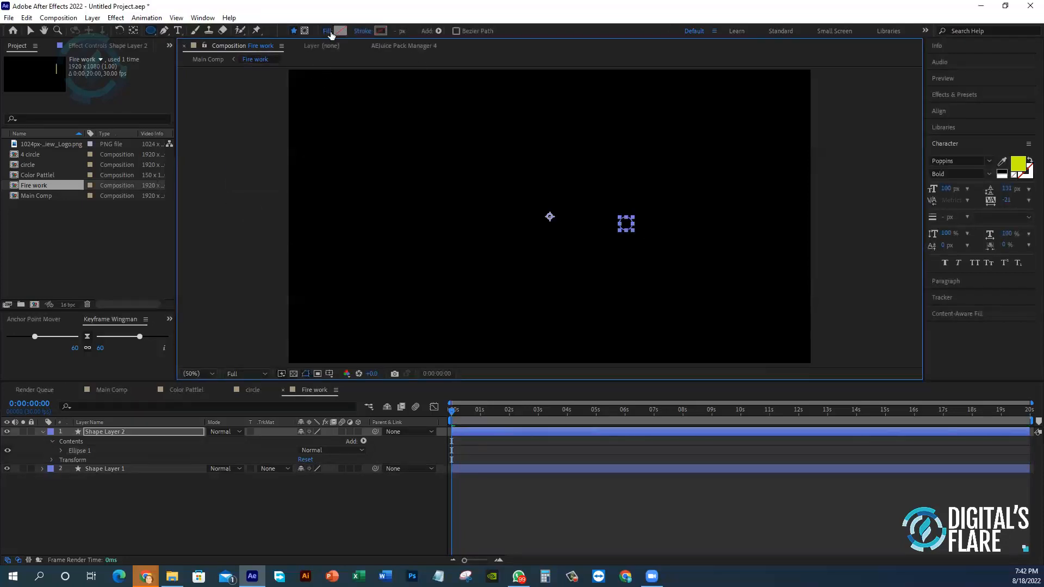
# - Set the new circle's fill type to Solid Color, leaving the black fill colour in place
pyautogui.click(328, 31)
pyautogui.click(267, 228)
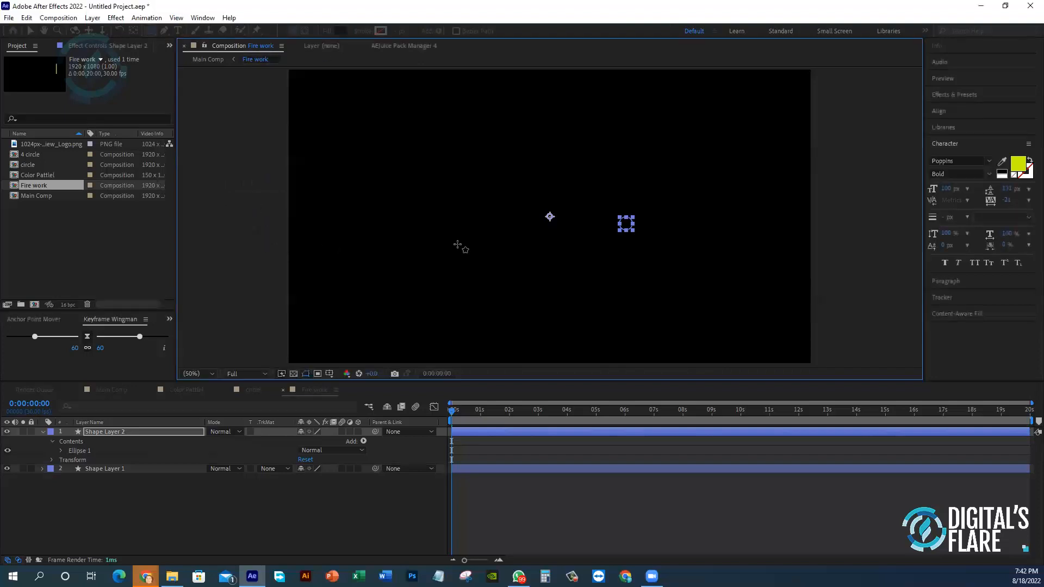
pyautogui.click(339, 31)
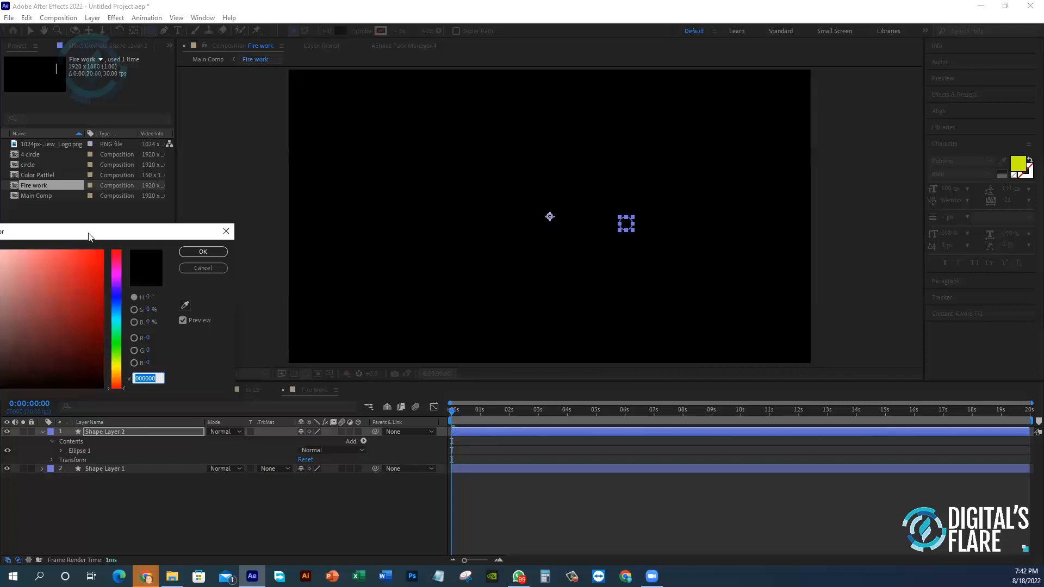
pyautogui.moveTo(90, 237); pyautogui.dragTo(301, 233)
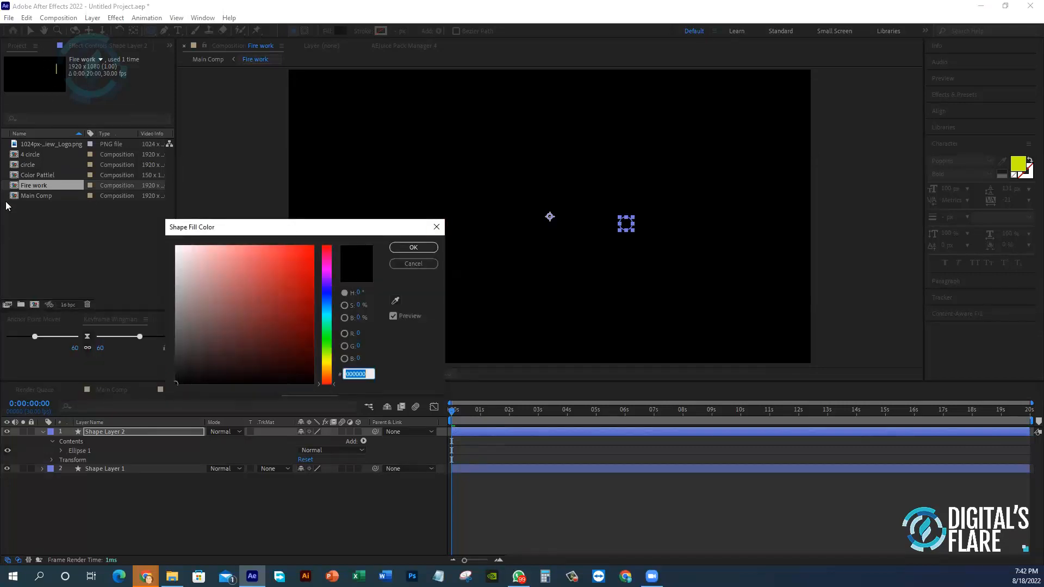
pyautogui.click(435, 263)
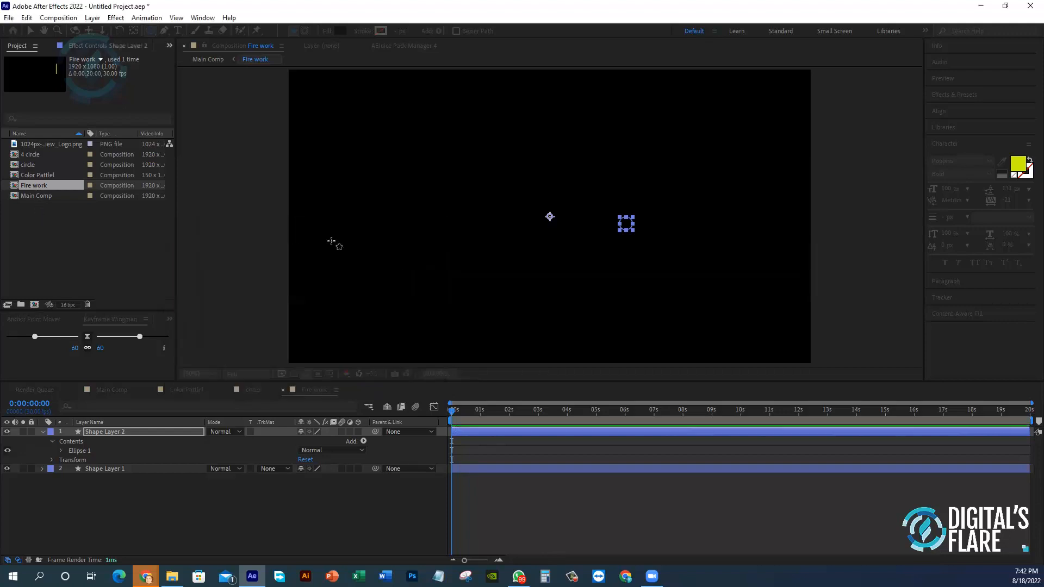
# - Add the Color Pattlel composition beneath the shape layers in Fire work and move its swatches to the frame's left edge
pyautogui.click(28, 197)
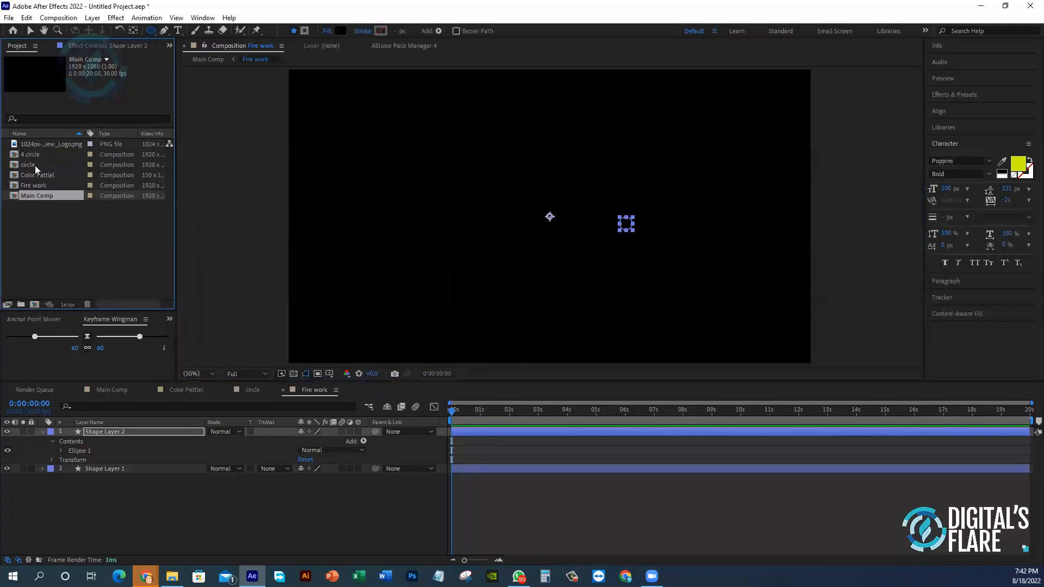
pyautogui.click(35, 165)
pyautogui.moveTo(44, 175); pyautogui.dragTo(48, 519)
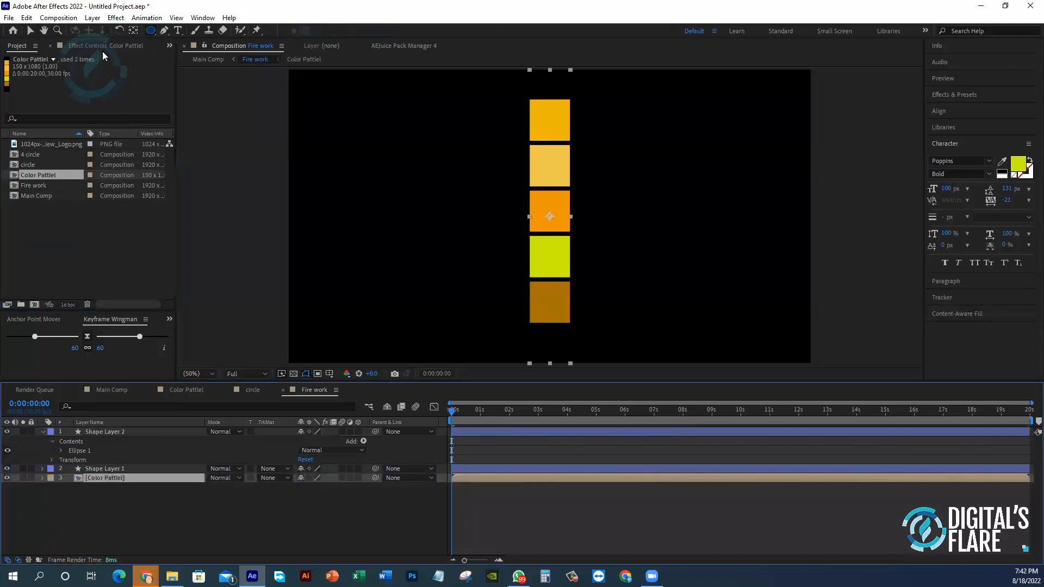
pyautogui.click(30, 30)
pyautogui.moveTo(530, 134); pyautogui.dragTo(326, 133)
# - Centre Shape Layer 2's anchor point on its circle
pyautogui.click(115, 464)
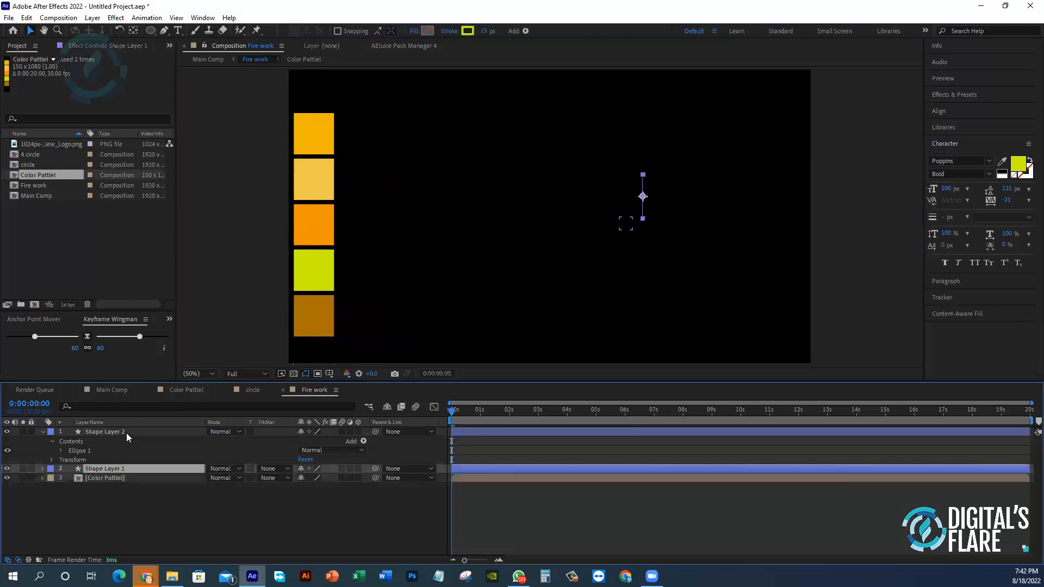
pyautogui.click(126, 433)
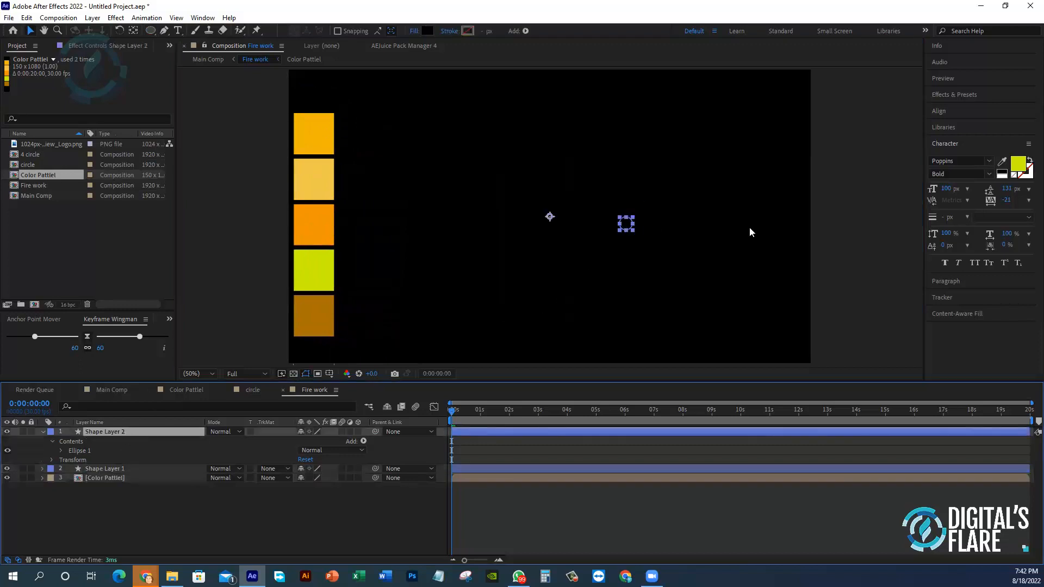
pyautogui.hotkey('ctrl', 'alt', 'Home')
# - Fill the circle with the orange sampled from the palette's third swatch, and deselect the layer
pyautogui.click(414, 31)
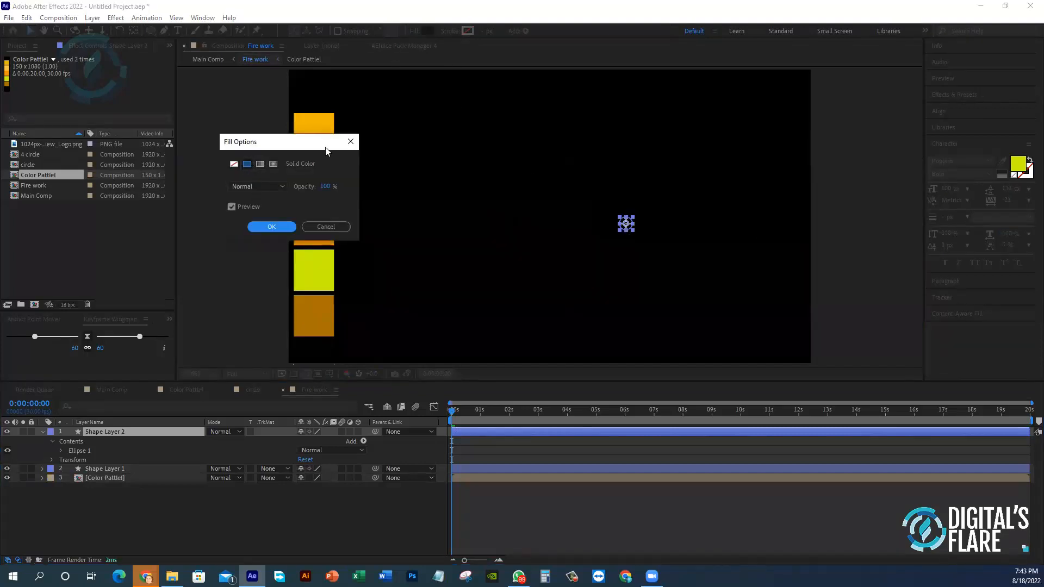
pyautogui.click(351, 142)
pyautogui.click(431, 29)
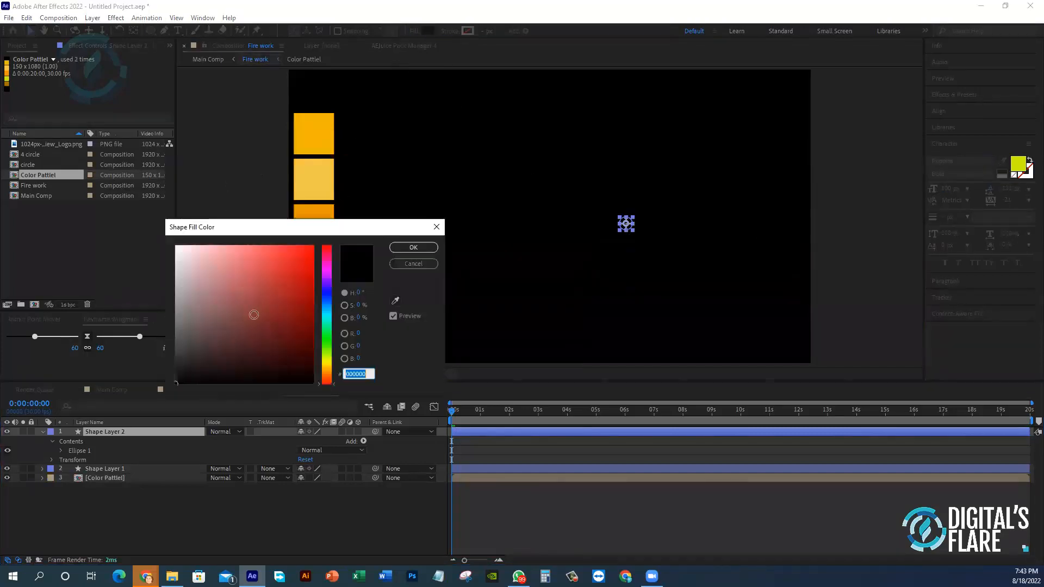
pyautogui.moveTo(321, 228); pyautogui.dragTo(110, 229)
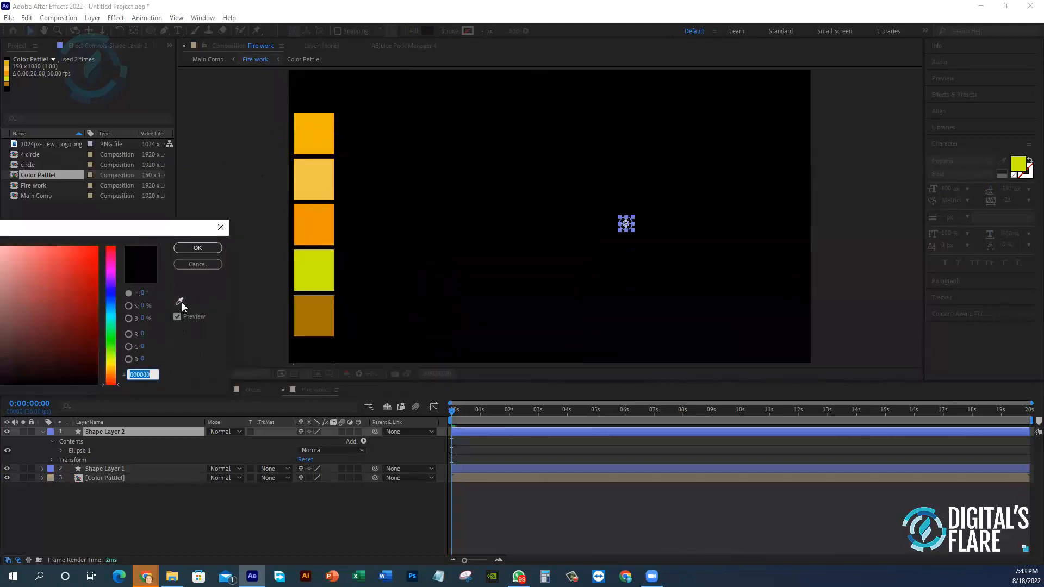
pyautogui.click(180, 302)
pyautogui.click(312, 280)
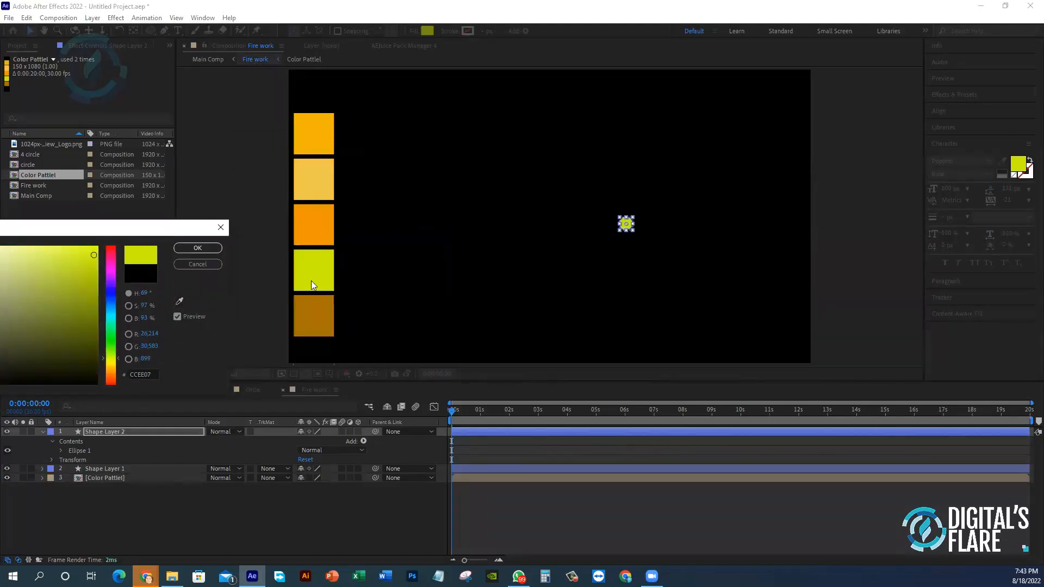
pyautogui.click(180, 301)
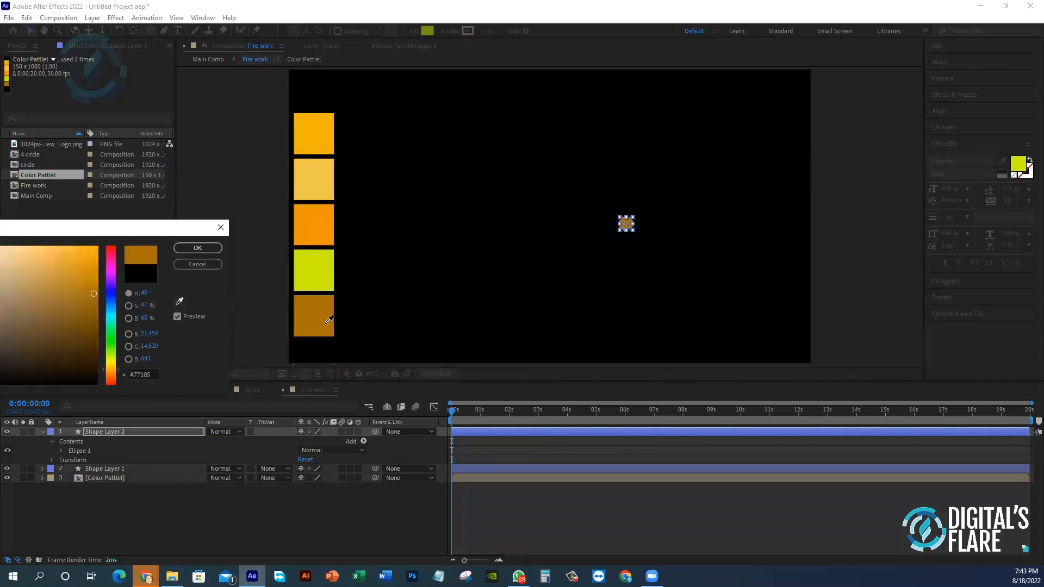
pyautogui.click(328, 217)
pyautogui.click(200, 250)
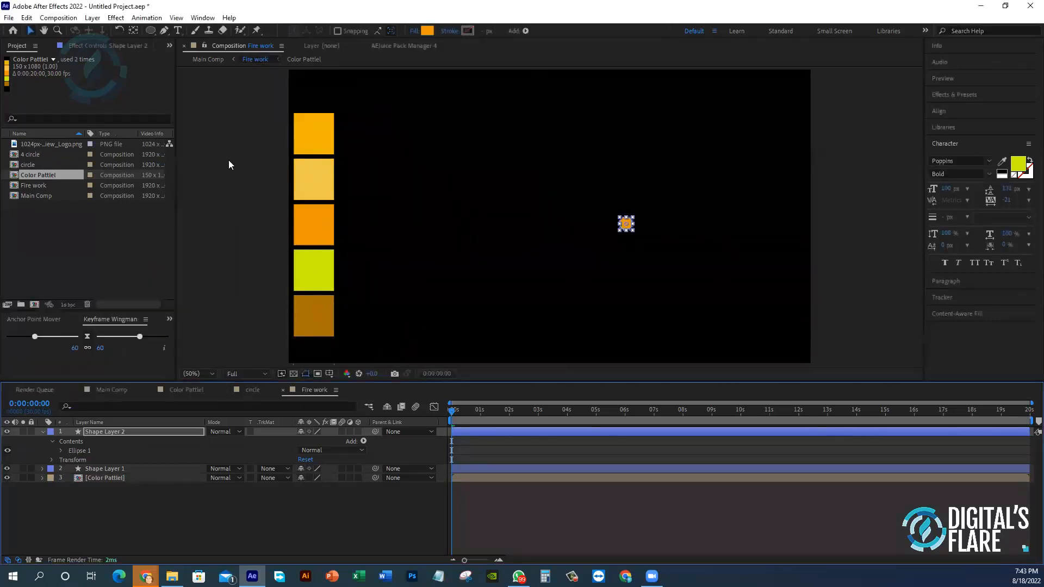
pyautogui.click(30, 31)
pyautogui.click(688, 249)
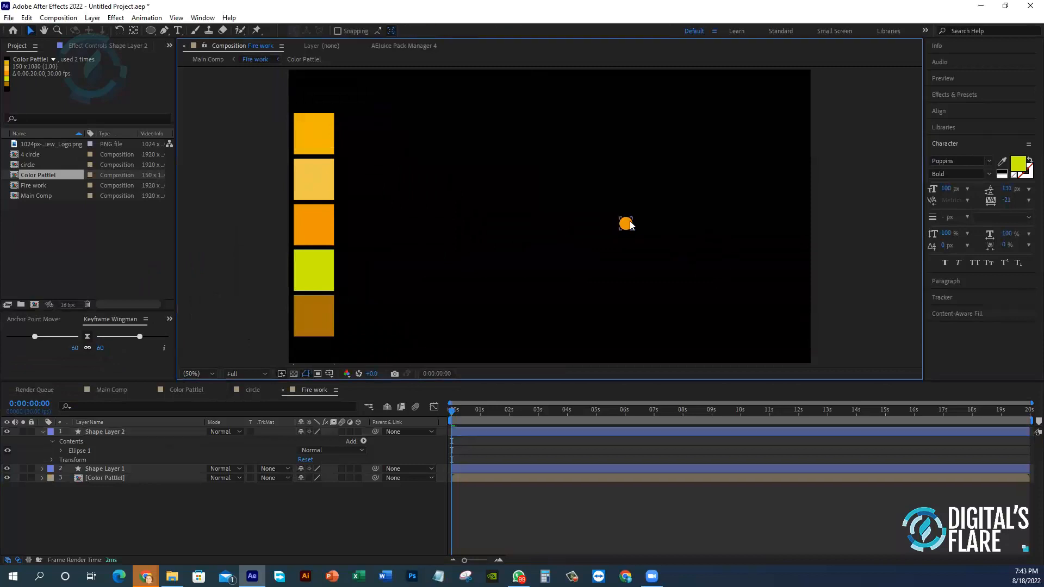
# - Pre-compose the circle layer as firework2 with all attributes moved into it, and hide the Color Pattlel layer
pyautogui.click(626, 222)
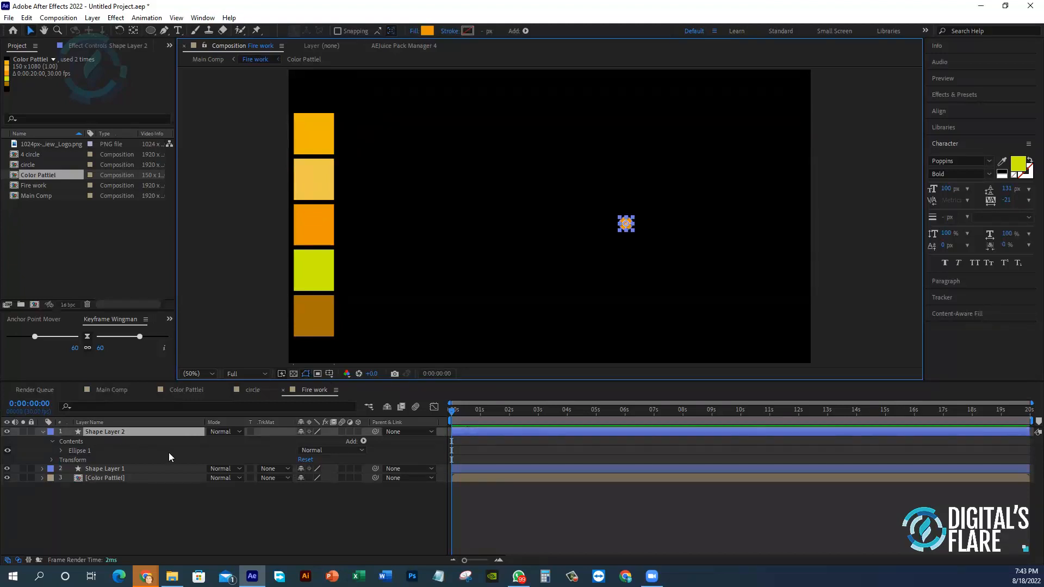
pyautogui.hotkey('ctrl', 'shift', 'c')
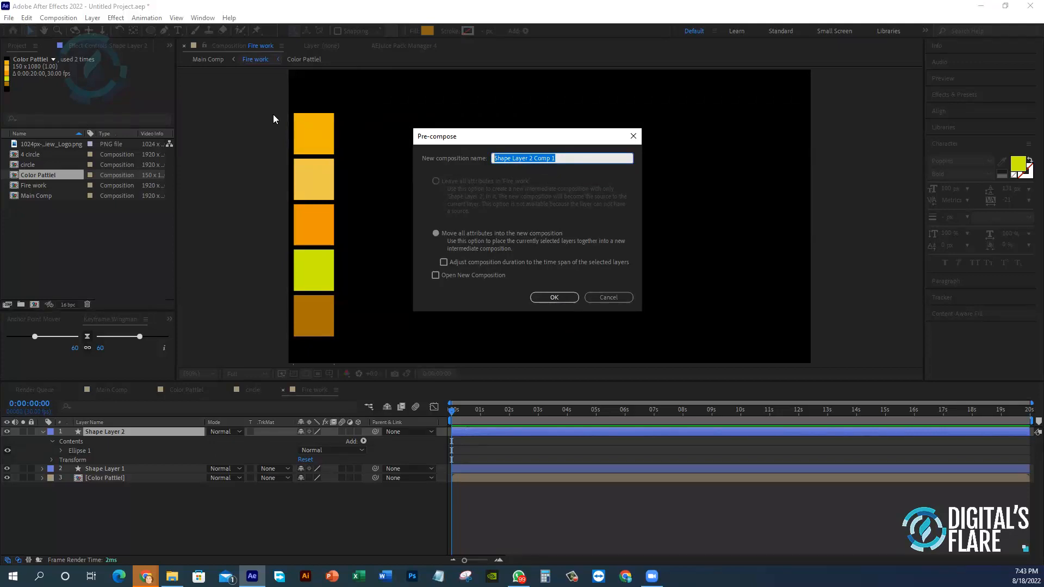
pyautogui.write('firework2')
pyautogui.click(449, 237)
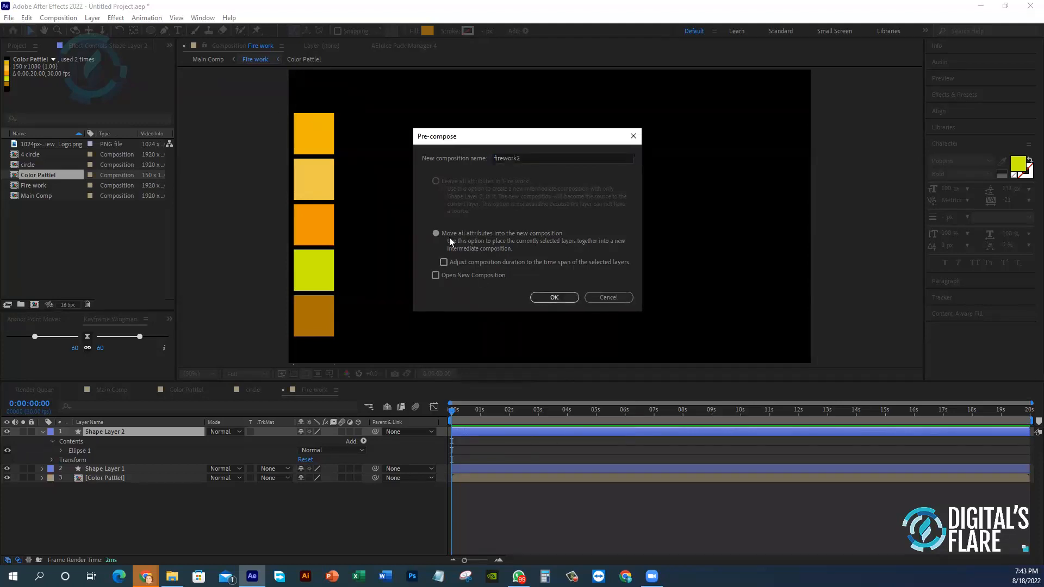
pyautogui.click(554, 298)
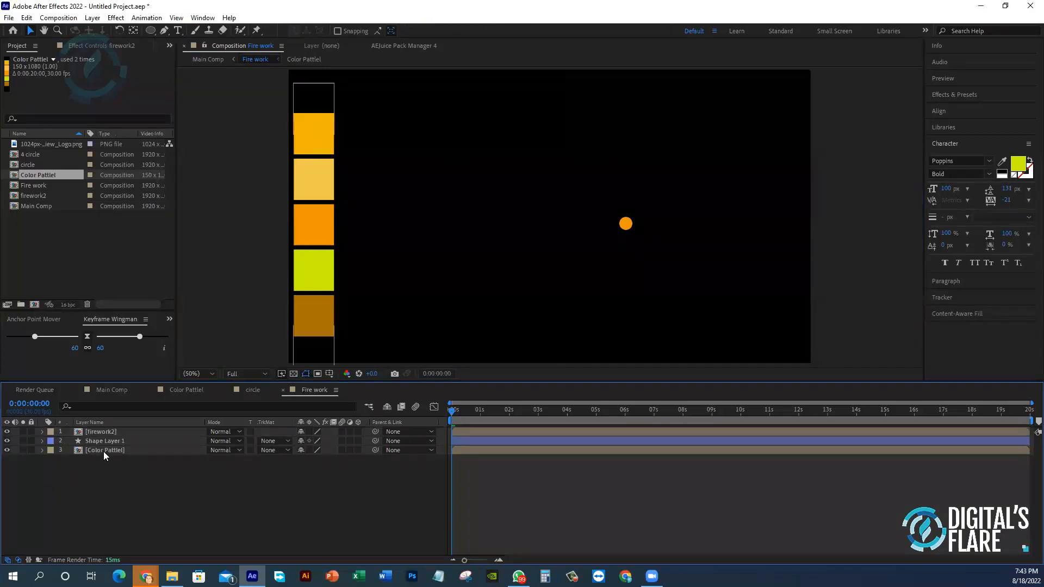
pyautogui.click(103, 450)
pyautogui.click(6, 450)
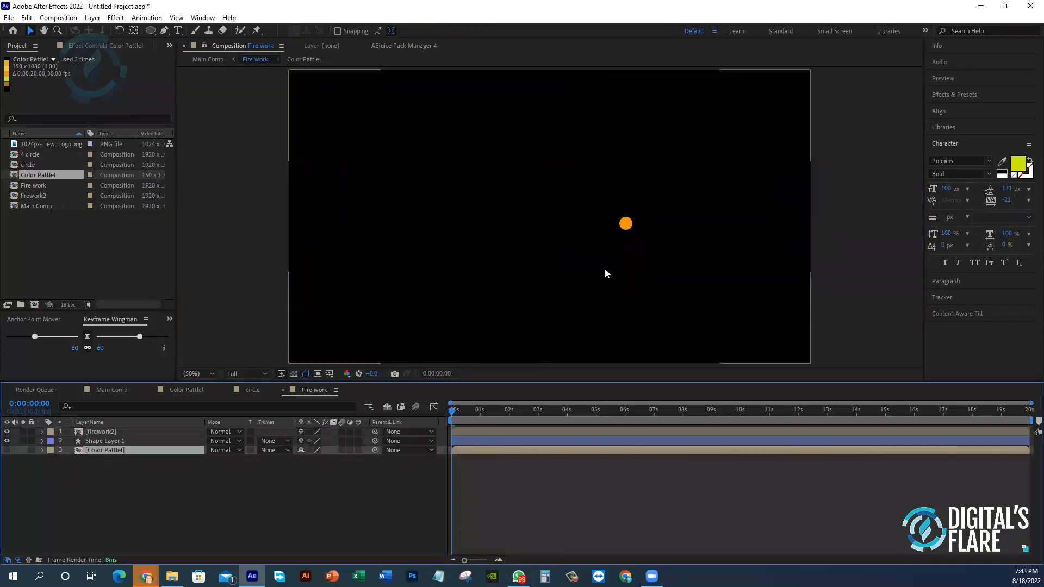
# - Open the firework2 composition and centre its orange circle in the frame
pyautogui.click(114, 432)
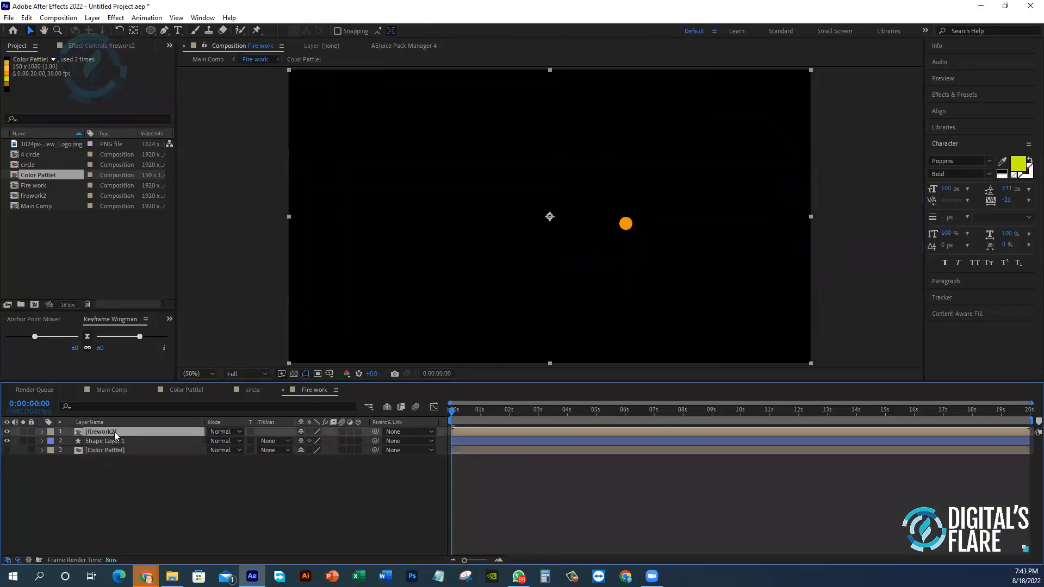
pyautogui.doubleClick(114, 432)
pyautogui.moveTo(590, 222); pyautogui.dragTo(557, 229)
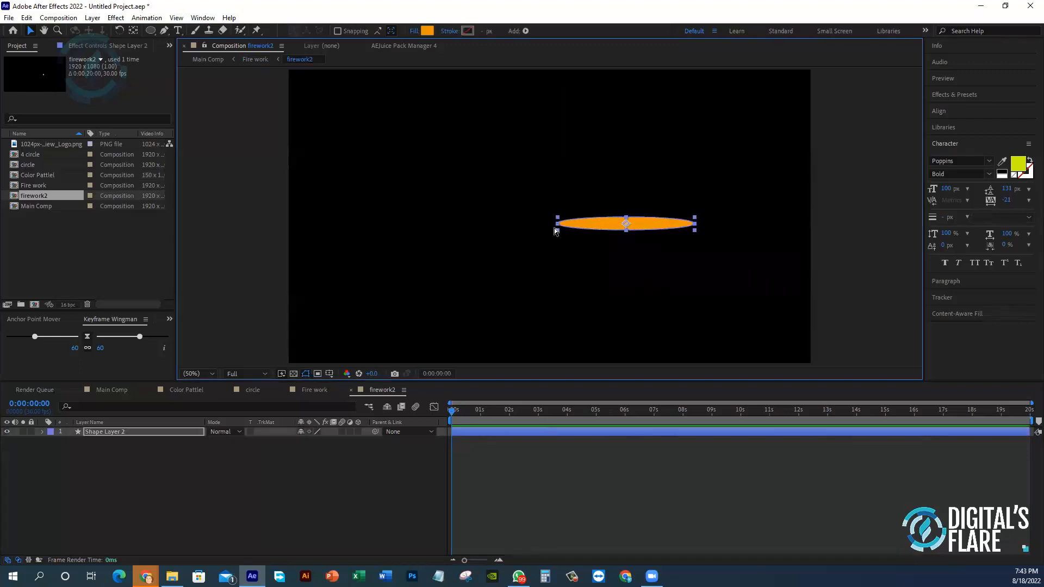
pyautogui.hotkey('ctrl', 'z')
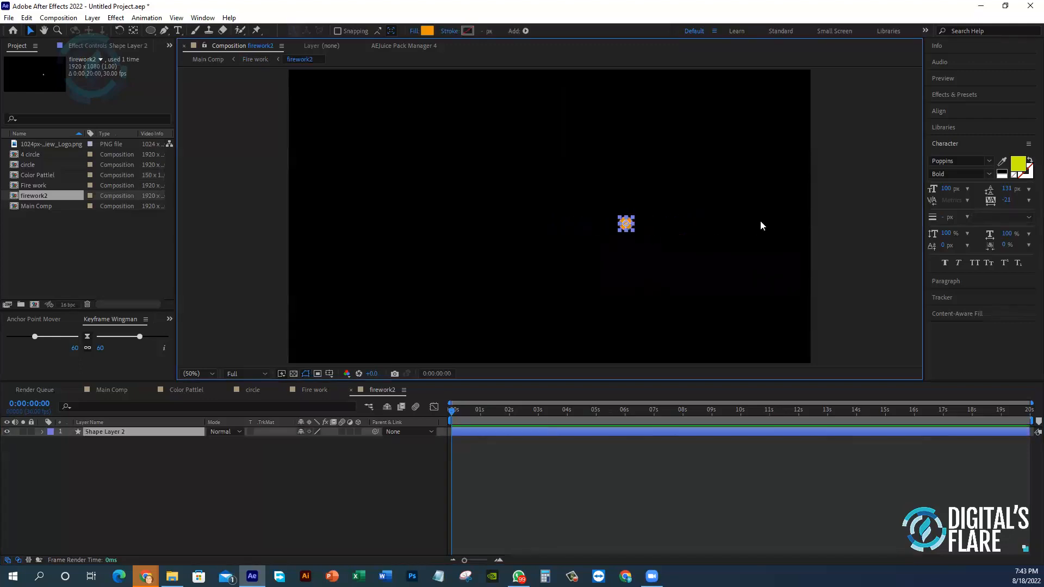
pyautogui.hotkey('ctrl', 'Home')
pyautogui.click(604, 235)
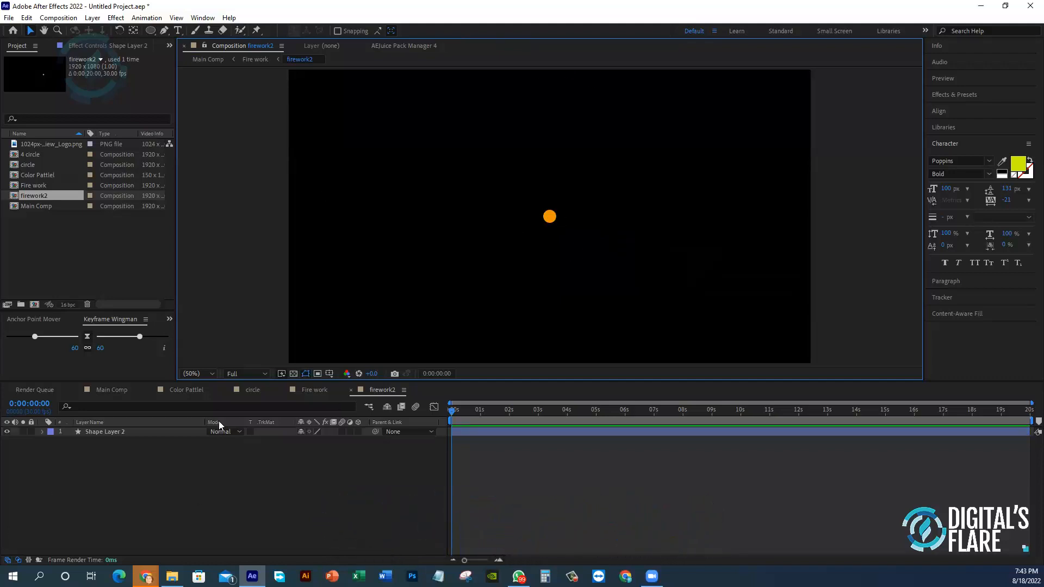
pyautogui.click(208, 523)
pyautogui.click(93, 431)
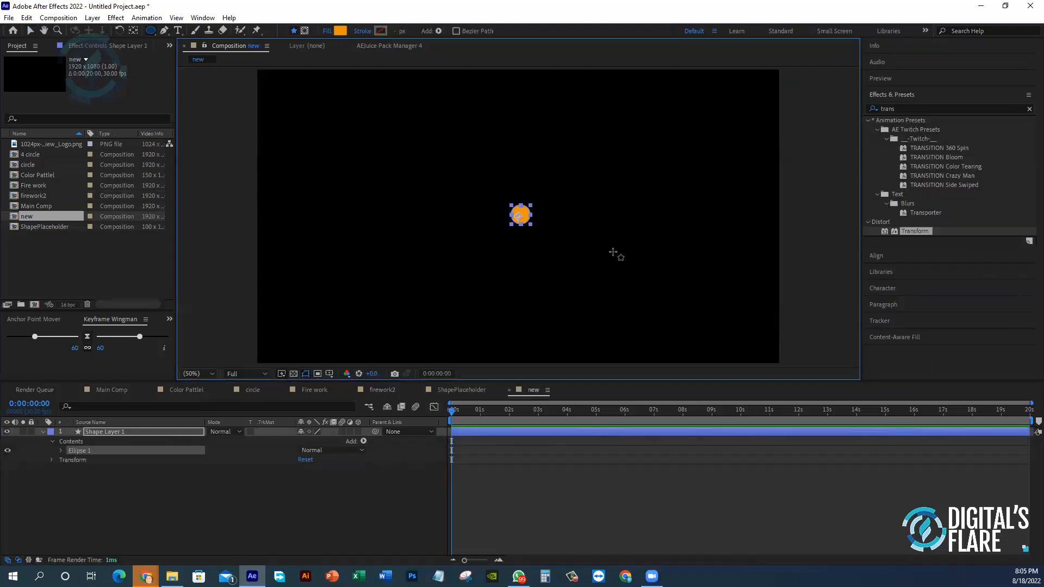
# - Centre the orange circle in the composition named new and scale it down slightly
pyautogui.hotkey('ctrl', 'Home')
pyautogui.click(30, 31)
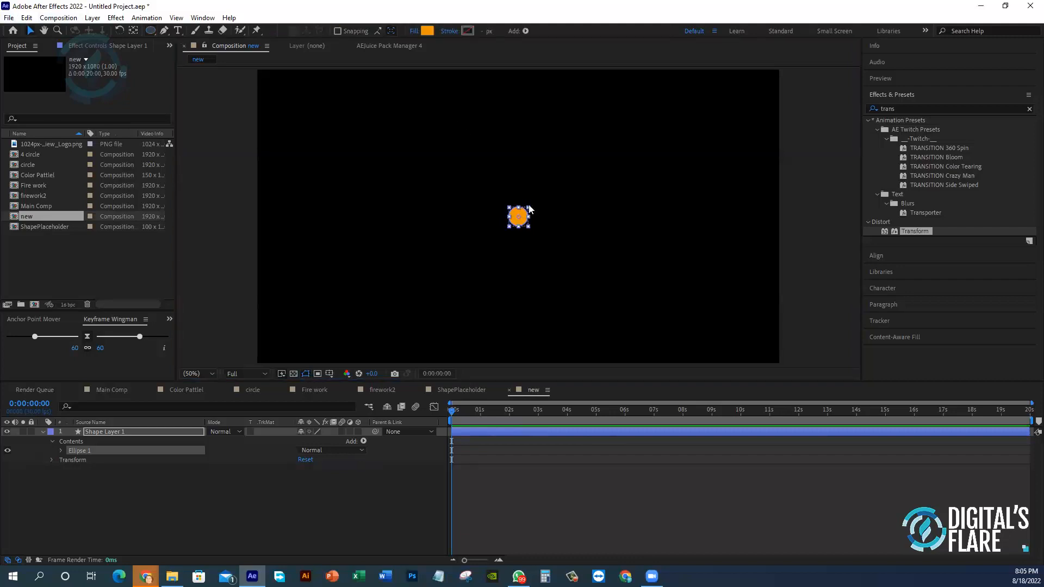
pyautogui.moveTo(528, 207); pyautogui.dragTo(525, 211)
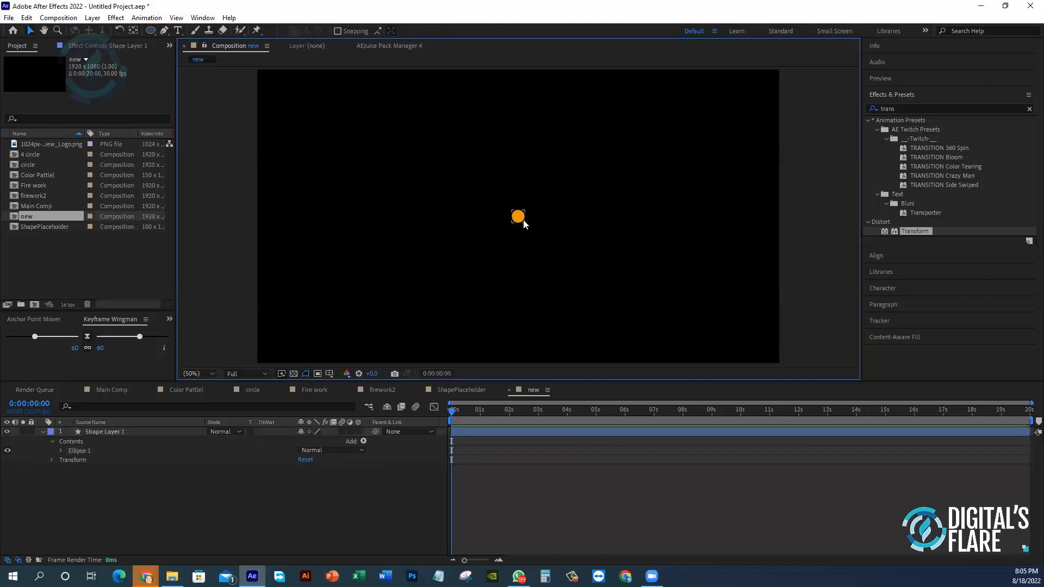
# - Expand Ellipse Path 1 and start Size and Position keyframes at 0:00:00:00
pyautogui.click(47, 455)
pyautogui.click(61, 450)
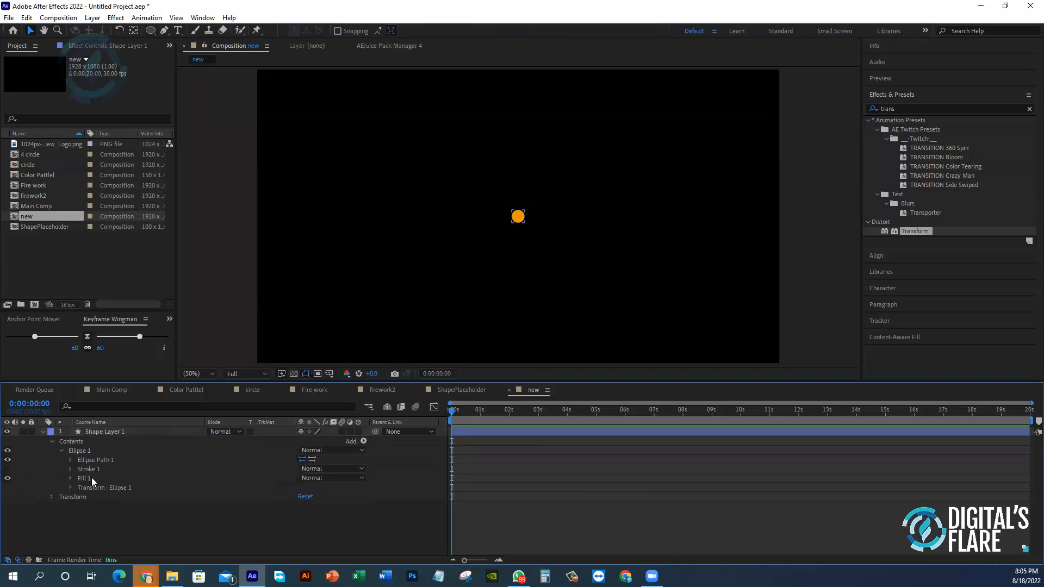
pyautogui.click(72, 460)
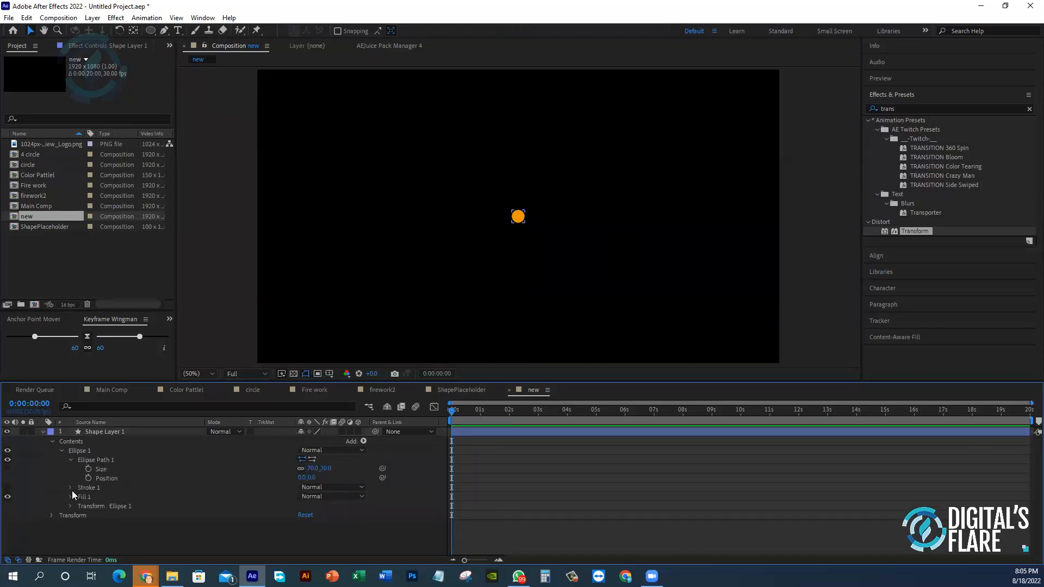
pyautogui.click(109, 470)
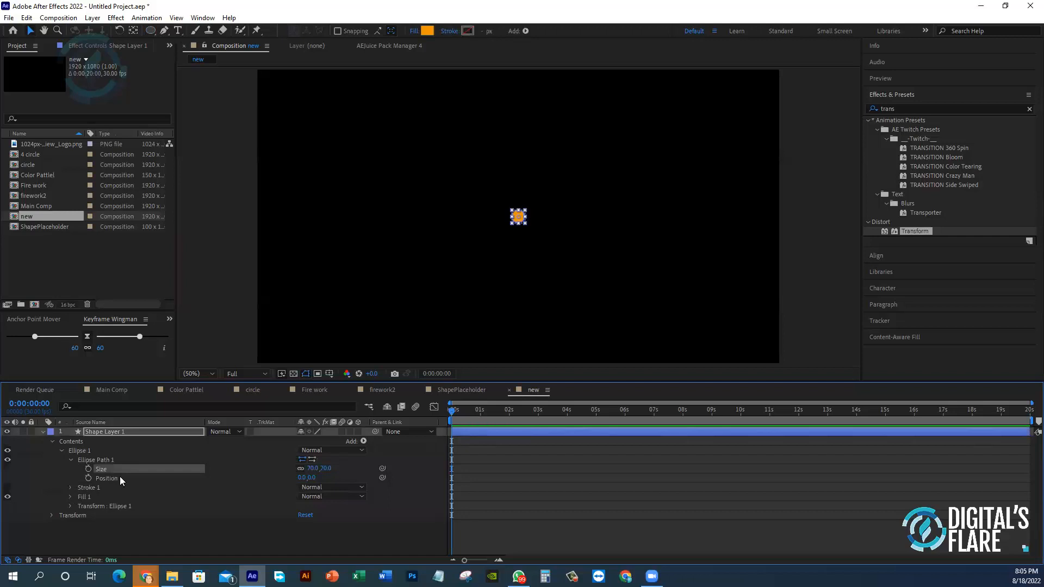
pyautogui.click(119, 477)
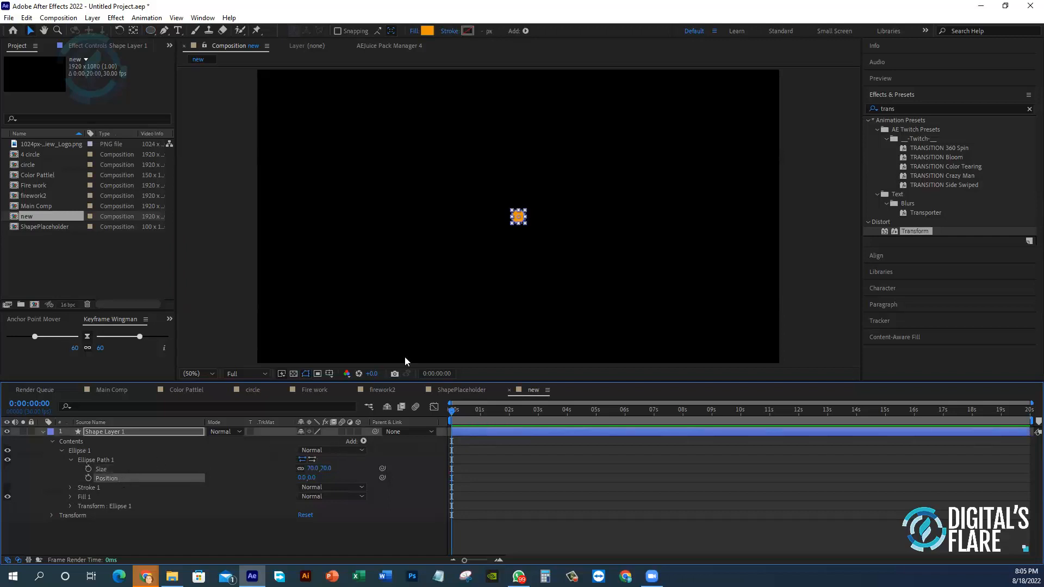
pyautogui.click(88, 478)
pyautogui.click(88, 468)
# - Add a Position keyframe of 0.0, -511.0 at 0:00:02:00 so the circle travels to the top of the frame
pyautogui.moveTo(453, 412); pyautogui.dragTo(509, 413)
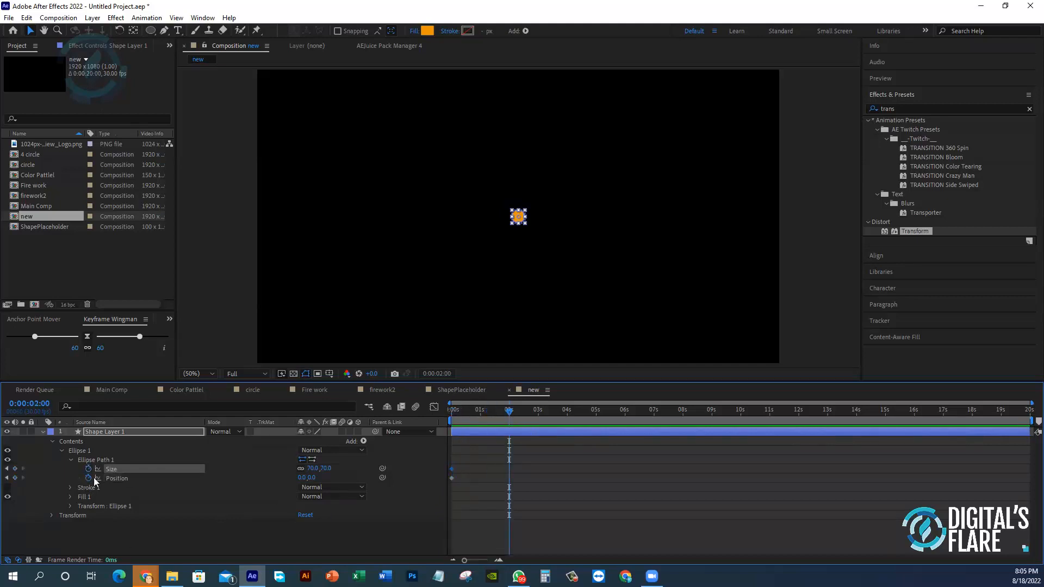
pyautogui.click(124, 478)
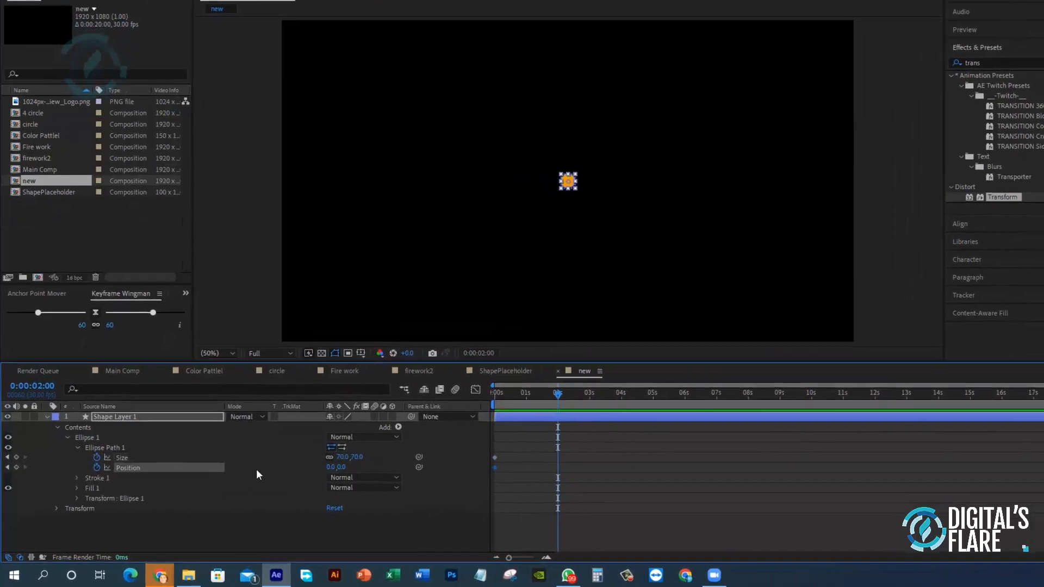
pyautogui.moveTo(342, 467); pyautogui.dragTo(5, 505)
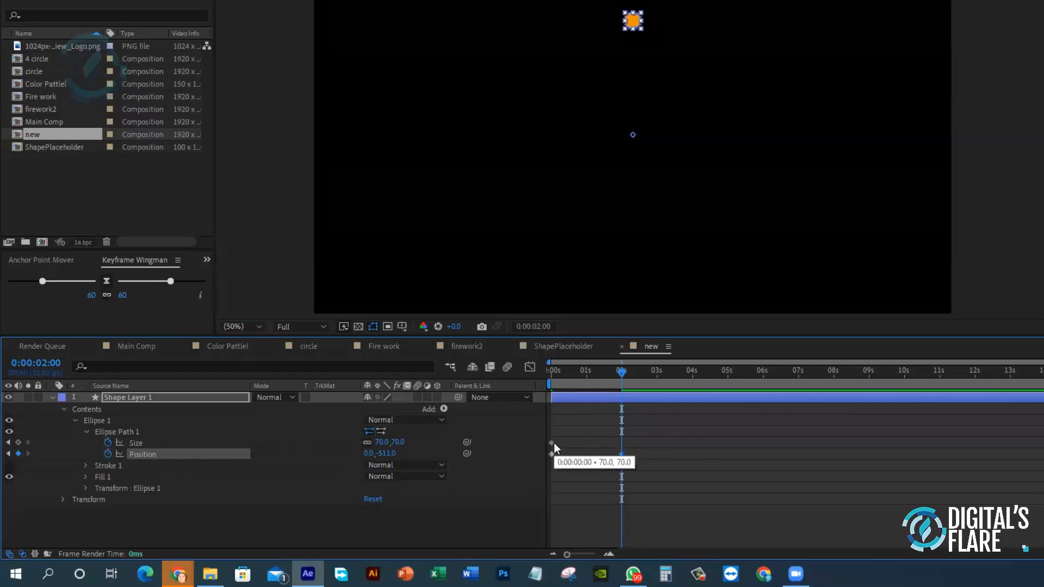
# - Move the first Size keyframe to about 0:00:01:00 and keyframe the ellipse's Size to 0.0, 0.0 at 0:00:02:00
pyautogui.moveTo(554, 442); pyautogui.dragTo(588, 441)
pyautogui.moveTo(380, 442); pyautogui.dragTo(174, 443)
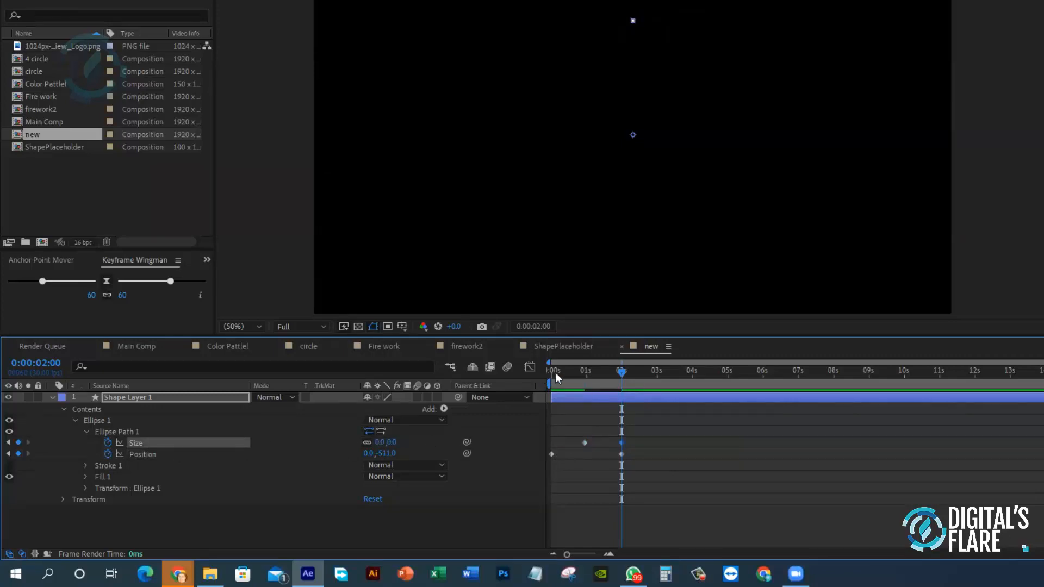
# - Keyframe the ellipse's Size to 0.0, 0.0 at 0:00:00:00 and preview the circle growing and shrinking as it travels
pyautogui.moveTo(556, 373); pyautogui.dragTo(537, 371)
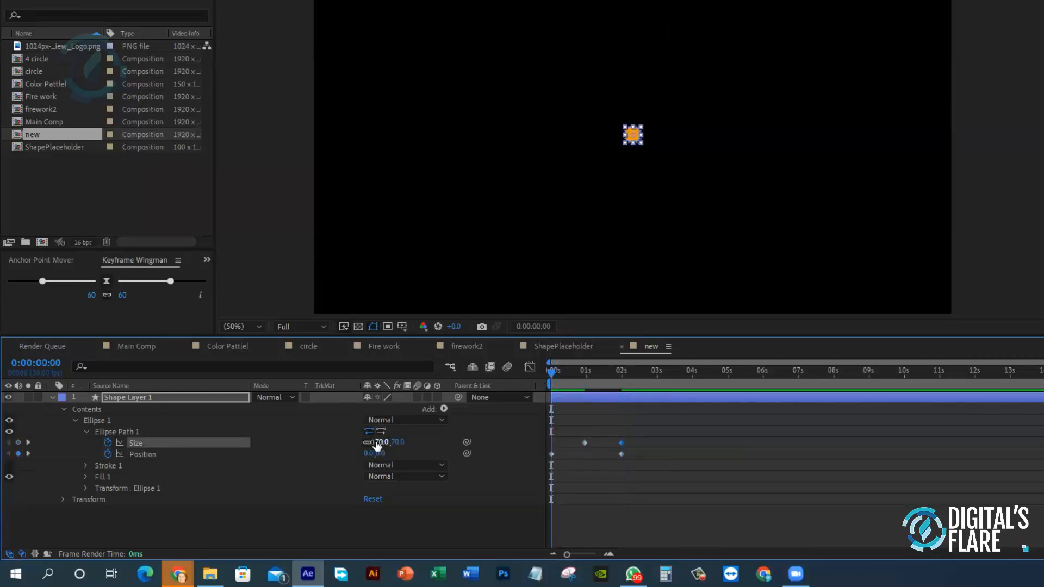
pyautogui.moveTo(378, 443); pyautogui.dragTo(87, 455)
pyautogui.press('space')
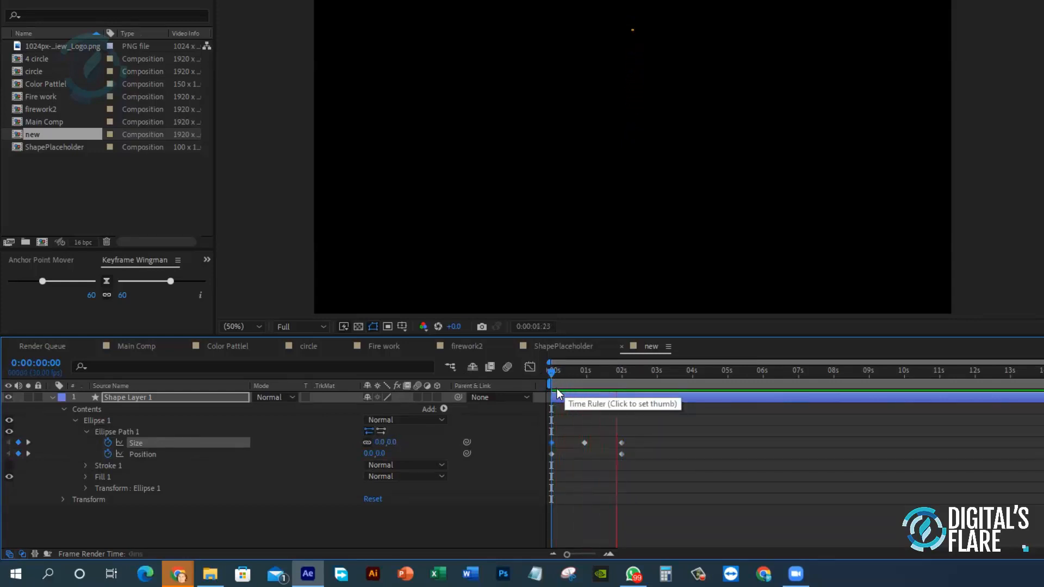
pyautogui.click(562, 373)
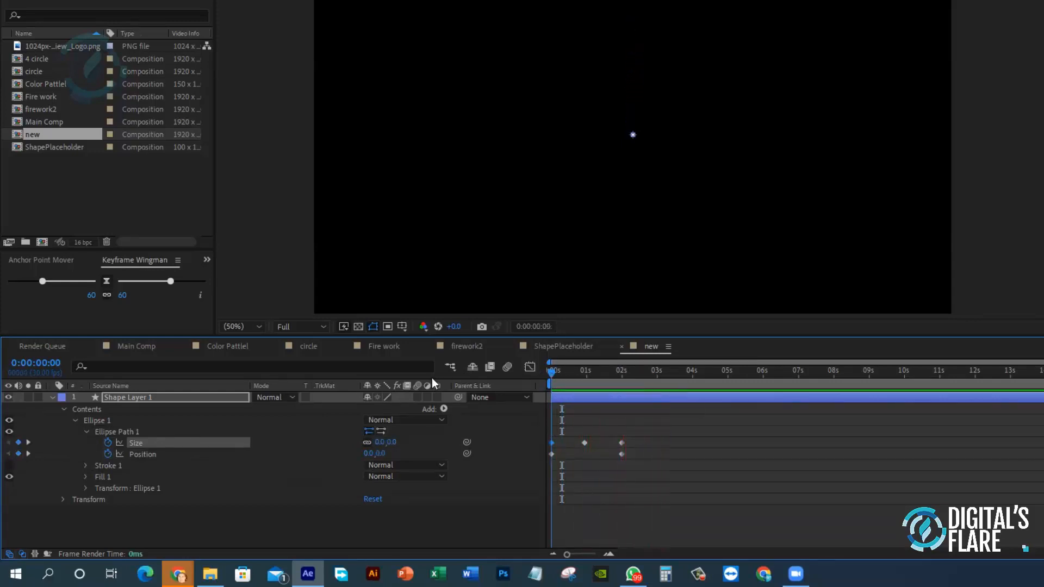
pyautogui.press('space')
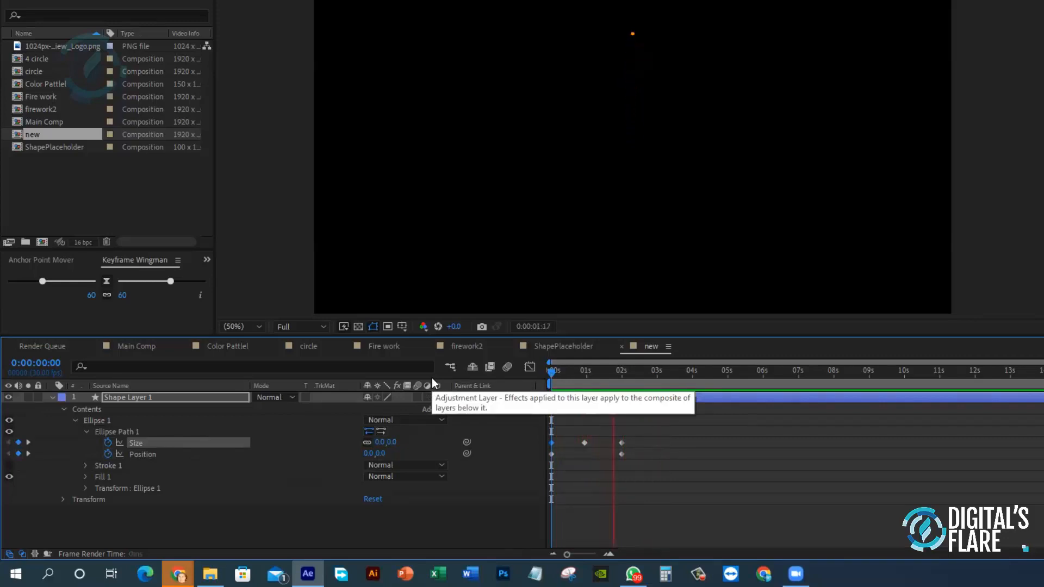
pyautogui.press('space')
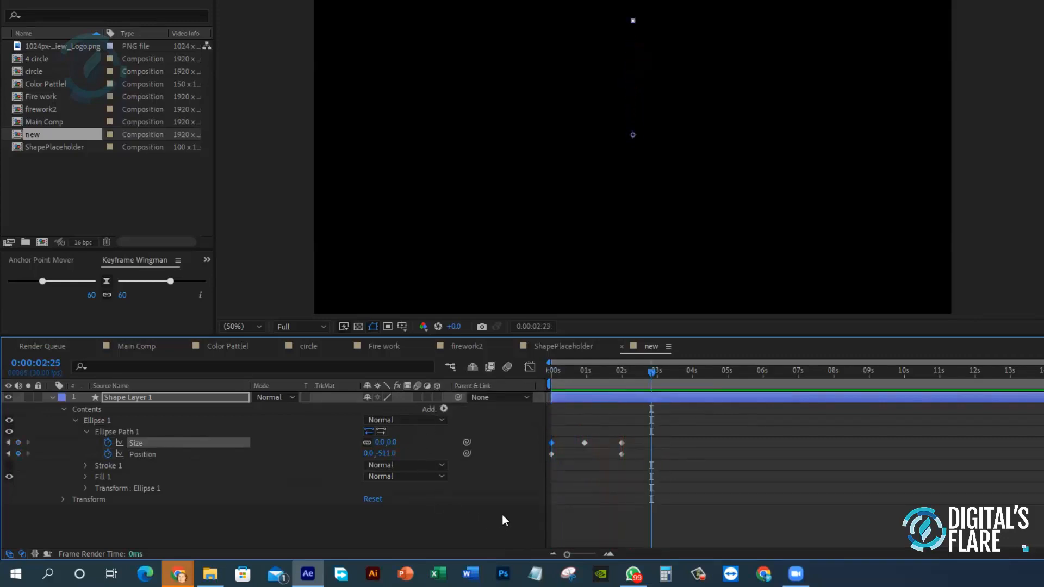
pyautogui.moveTo(573, 369); pyautogui.dragTo(518, 373)
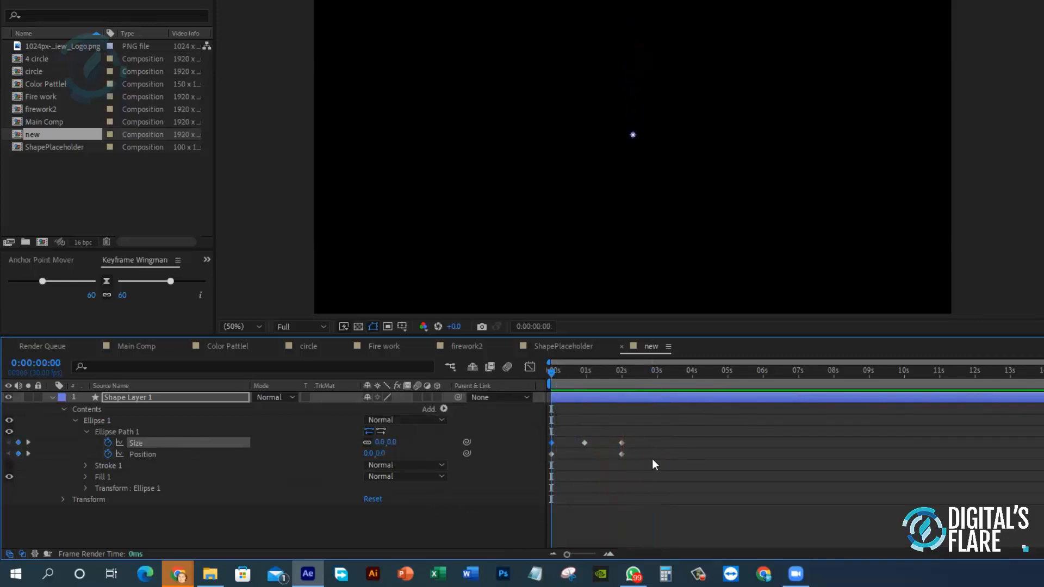
# - Apply Easy Ease to all Size and Position keyframes, shift their speed graph peaks toward the start of each move, and preview the motion
pyautogui.moveTo(650, 436); pyautogui.dragTo(539, 460)
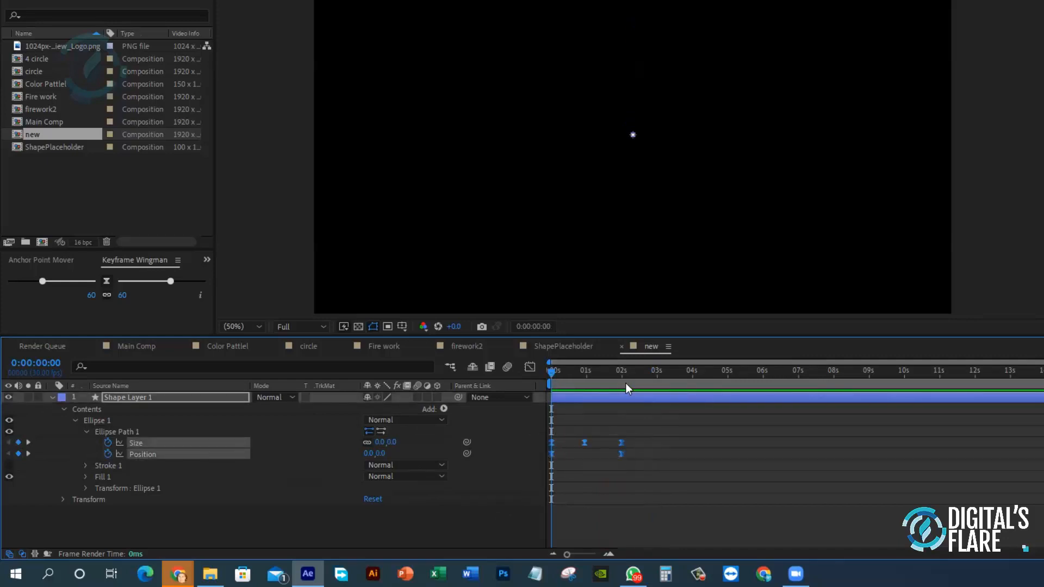
pyautogui.click(529, 367)
pyautogui.moveTo(637, 488); pyautogui.dragTo(539, 511)
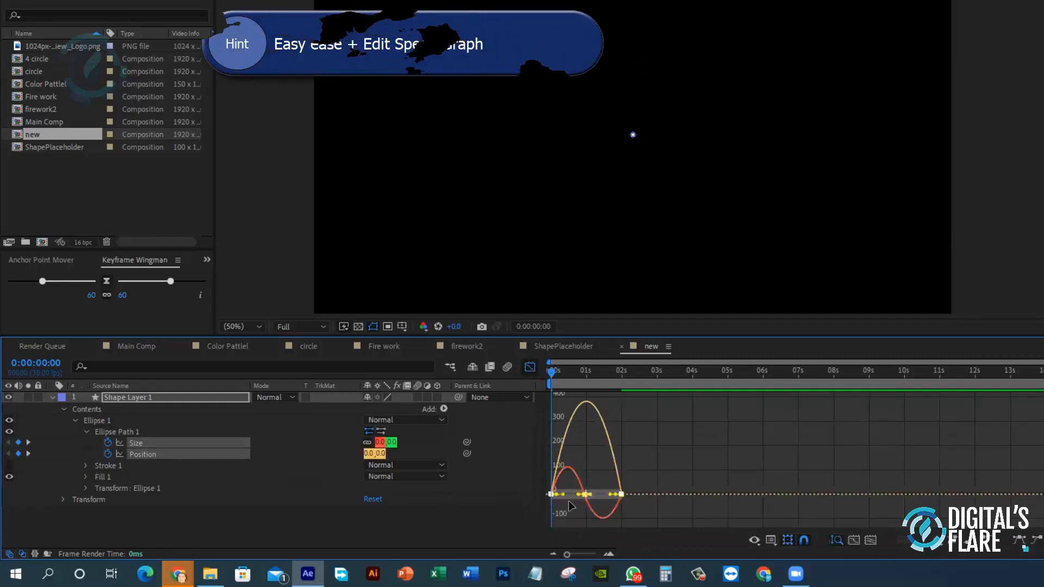
pyautogui.moveTo(598, 495); pyautogui.dragTo(547, 493)
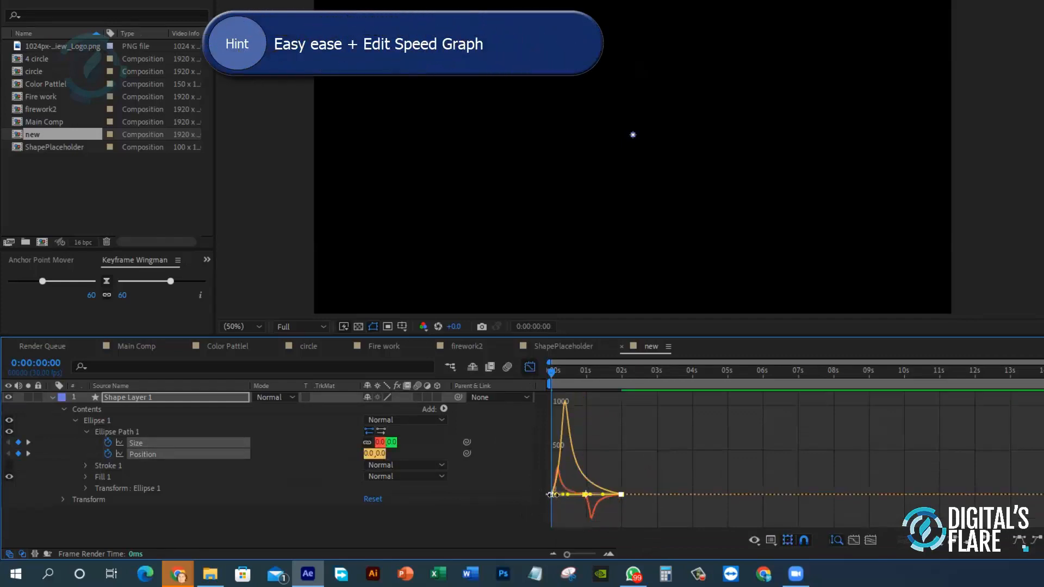
pyautogui.click(530, 367)
pyautogui.press('space')
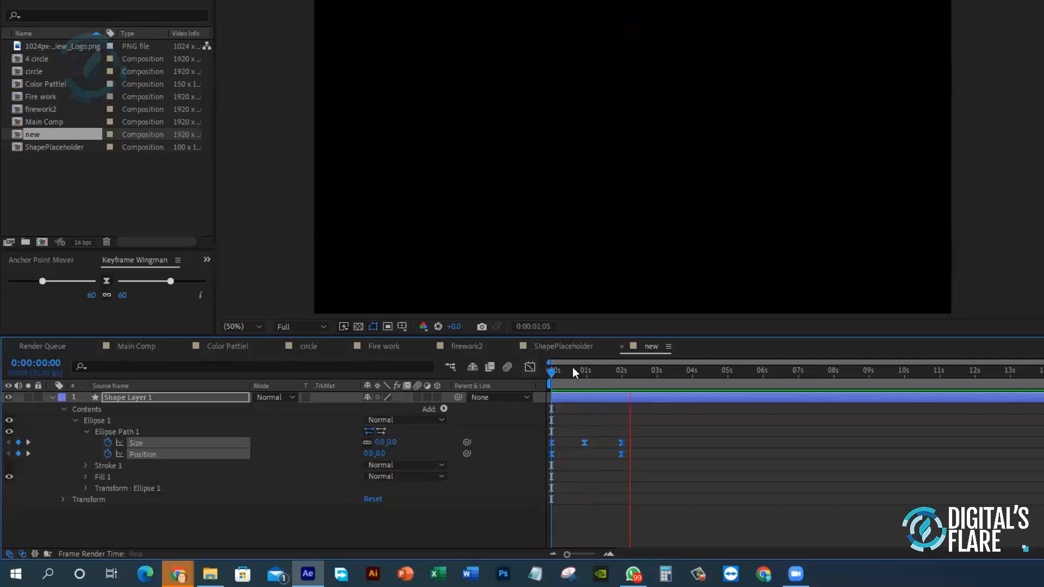
# - Add a Repeater to the contents of Shape Layer 1 and set its copies to 15
pyautogui.press('space')
pyautogui.press('space')
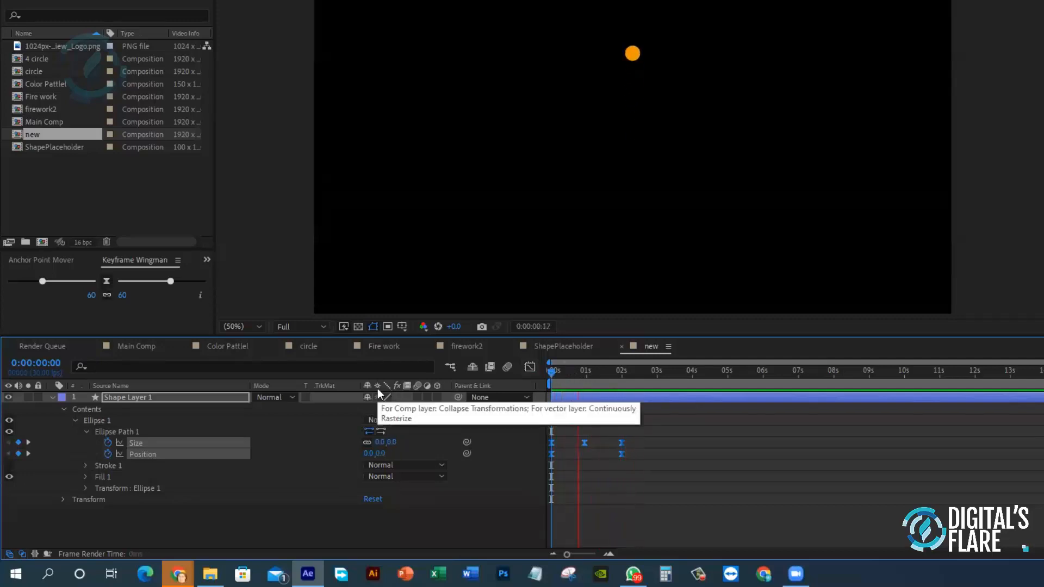
pyautogui.click(85, 431)
pyautogui.click(74, 433)
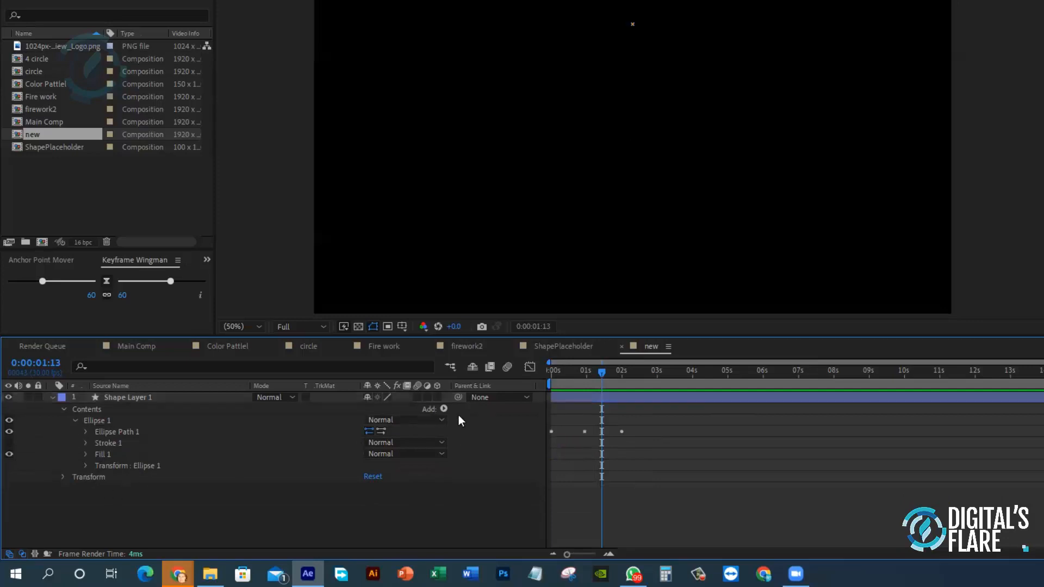
pyautogui.click(443, 408)
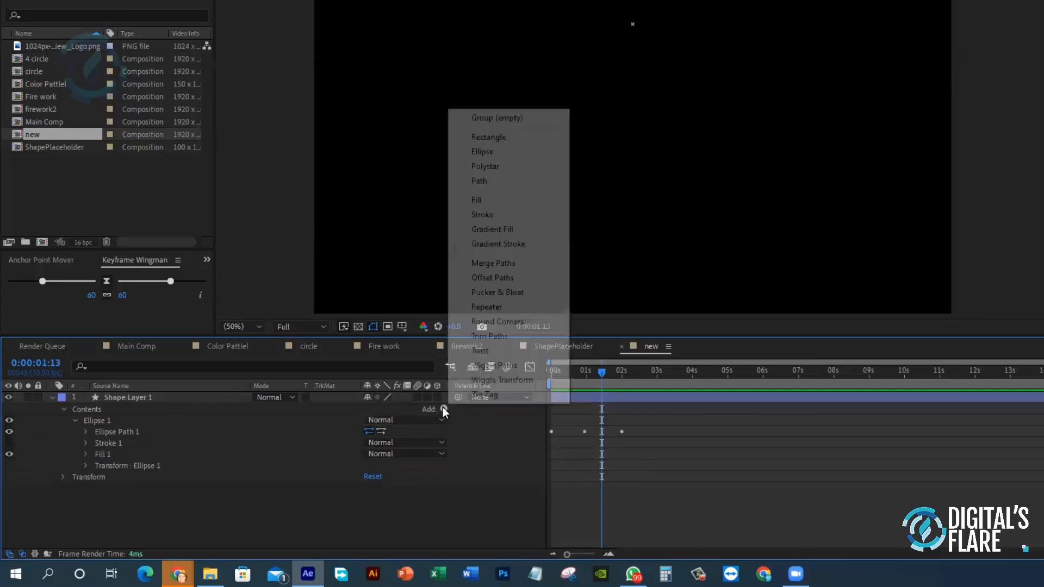
pyautogui.click(510, 305)
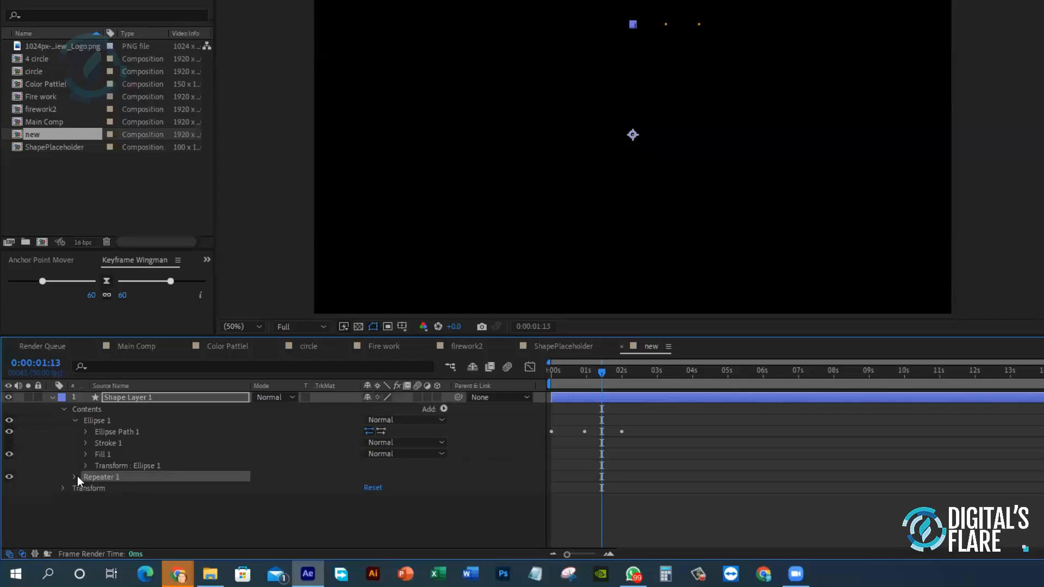
pyautogui.click(74, 477)
pyautogui.click(368, 488)
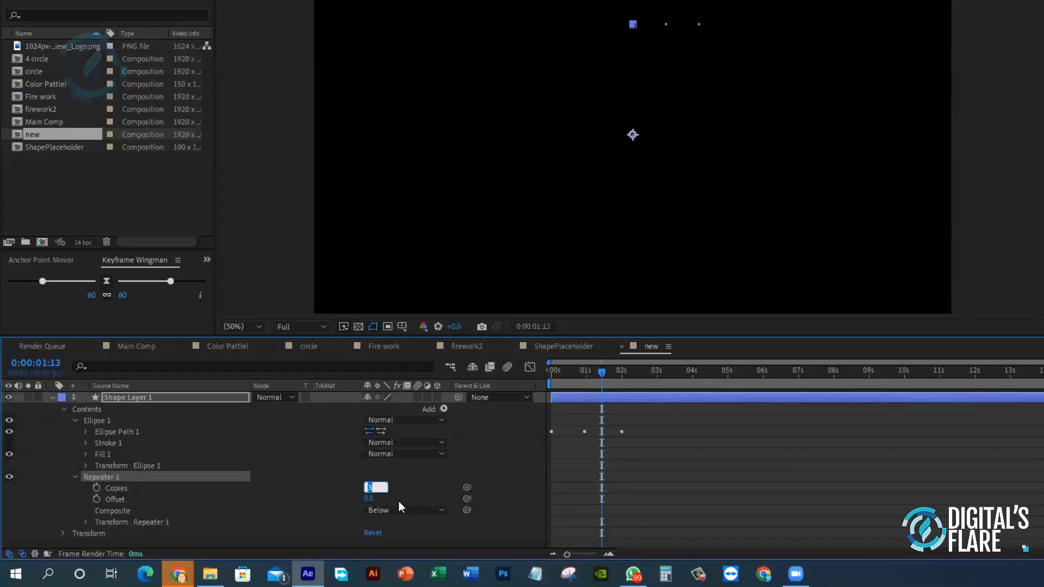
pyautogui.write('15')
pyautogui.click(413, 481)
# - Set the rotation in Repeater 1's transform to 360/15 degrees
pyautogui.click(85, 522)
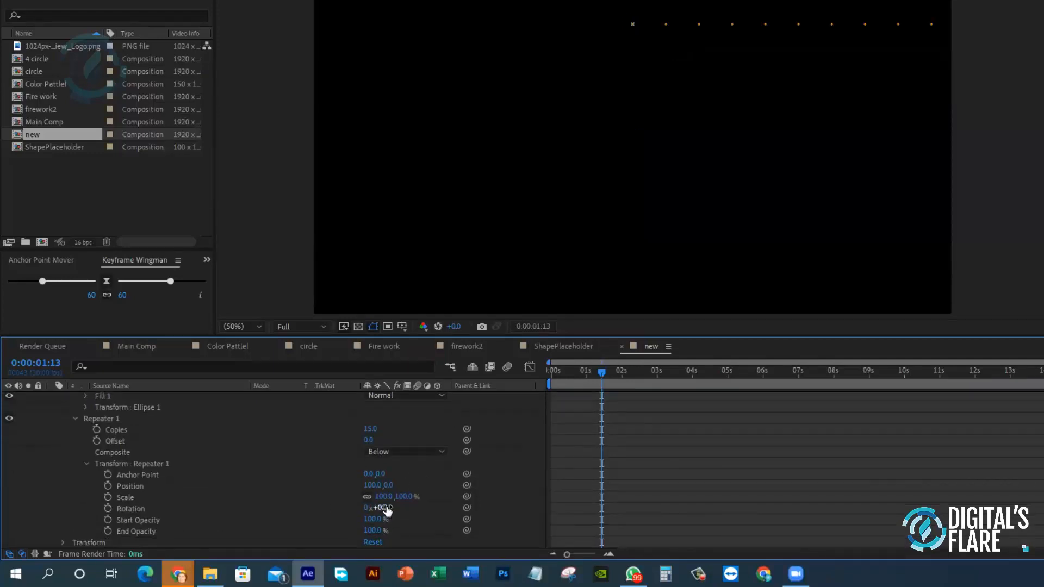
pyautogui.click(135, 508)
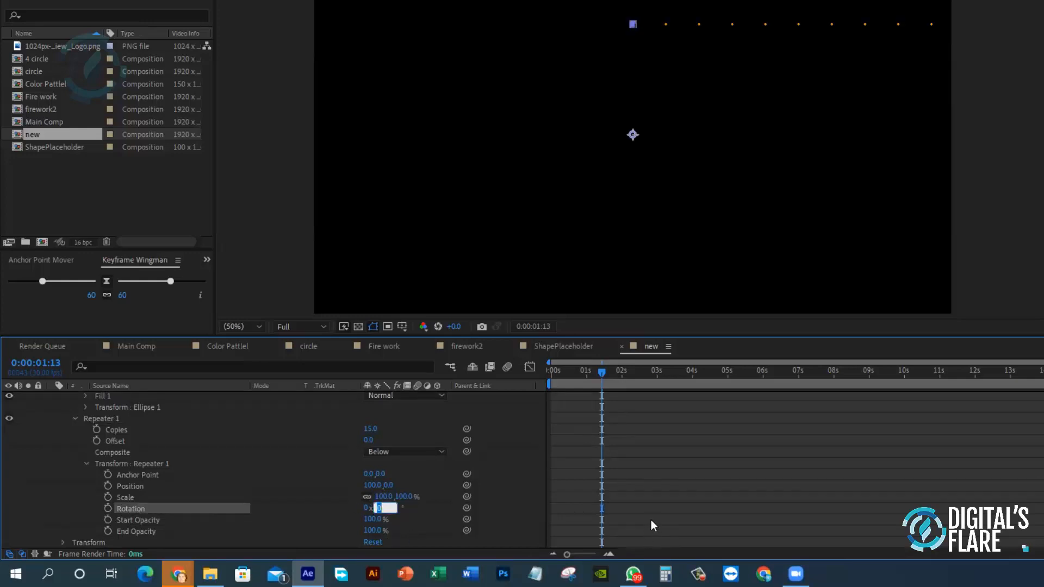
pyautogui.write('360/')
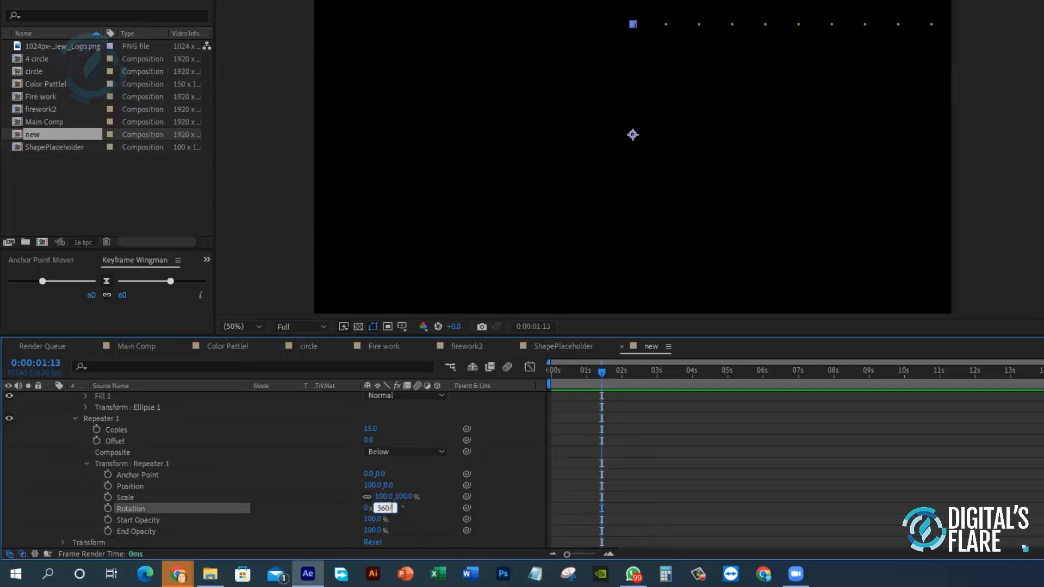
pyautogui.write('15')
pyautogui.press('Return')
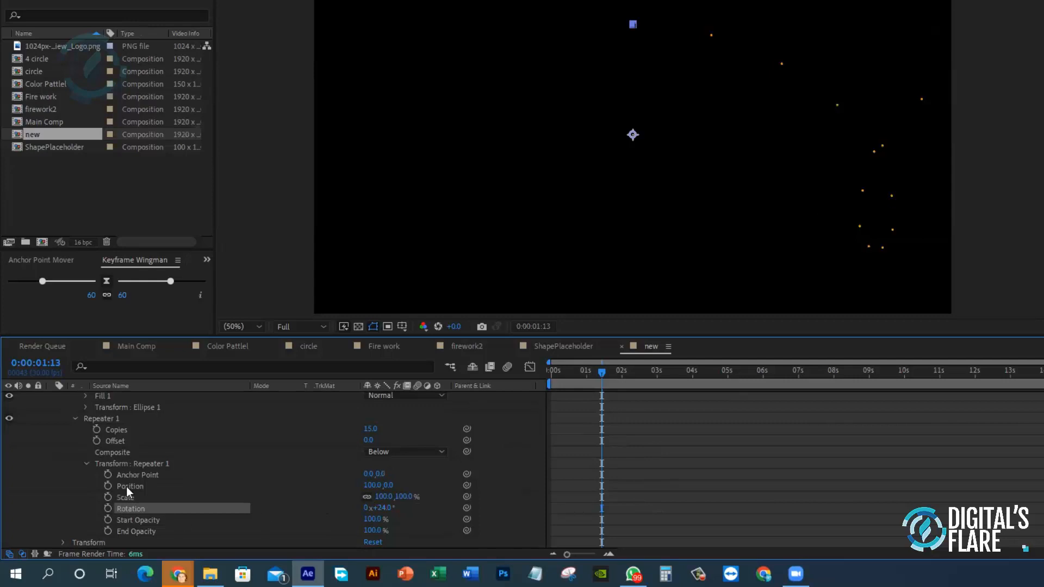
# - Set the X position in Repeater 1's transform to 0
pyautogui.click(217, 484)
pyautogui.click(370, 485)
pyautogui.write('0')
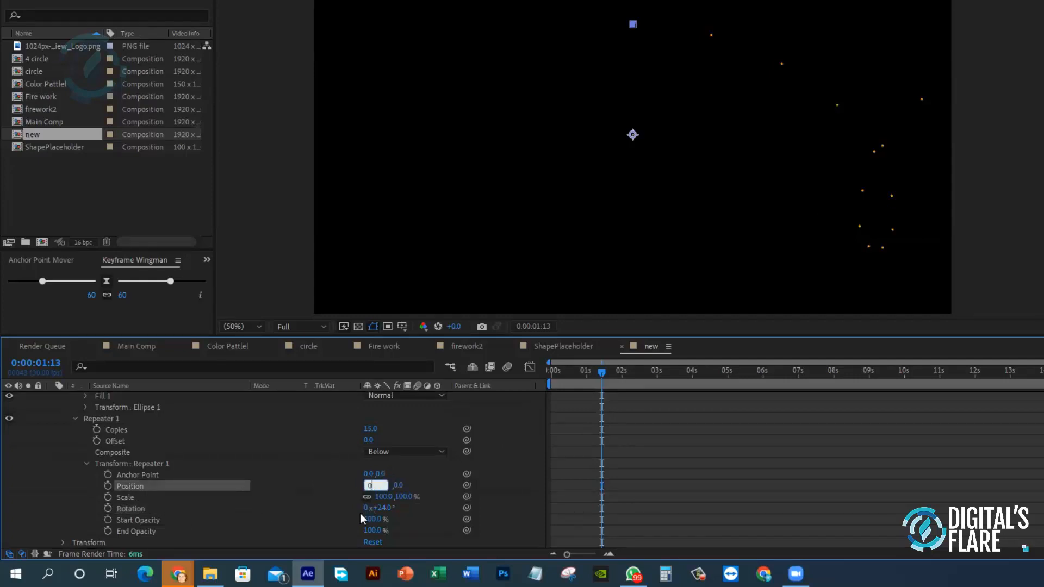
pyautogui.press('Return')
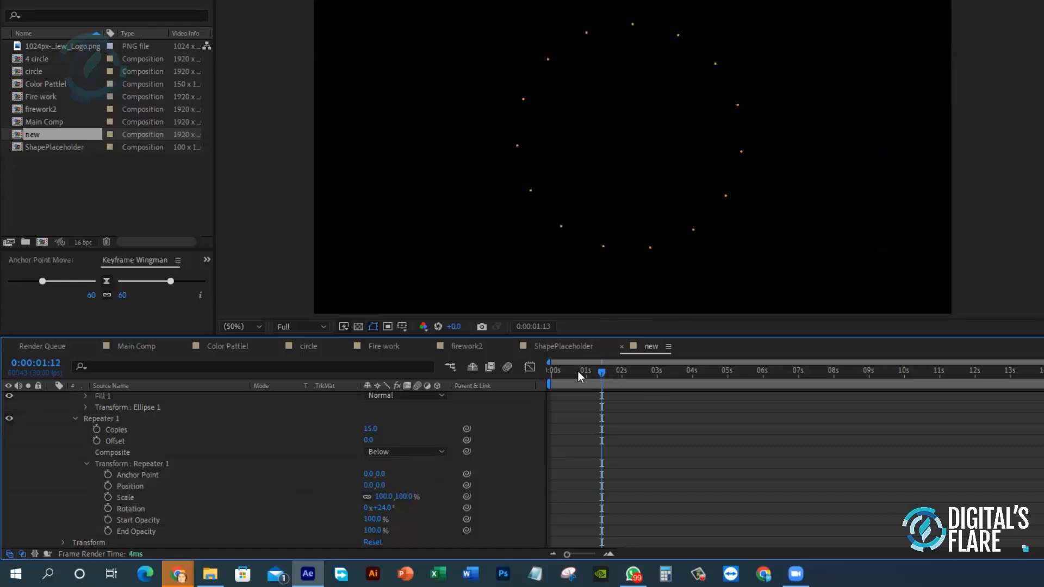
# - Preview the animation of the repeated dots from the start of the composition
pyautogui.moveTo(584, 371); pyautogui.dragTo(383, 371)
pyautogui.press('space')
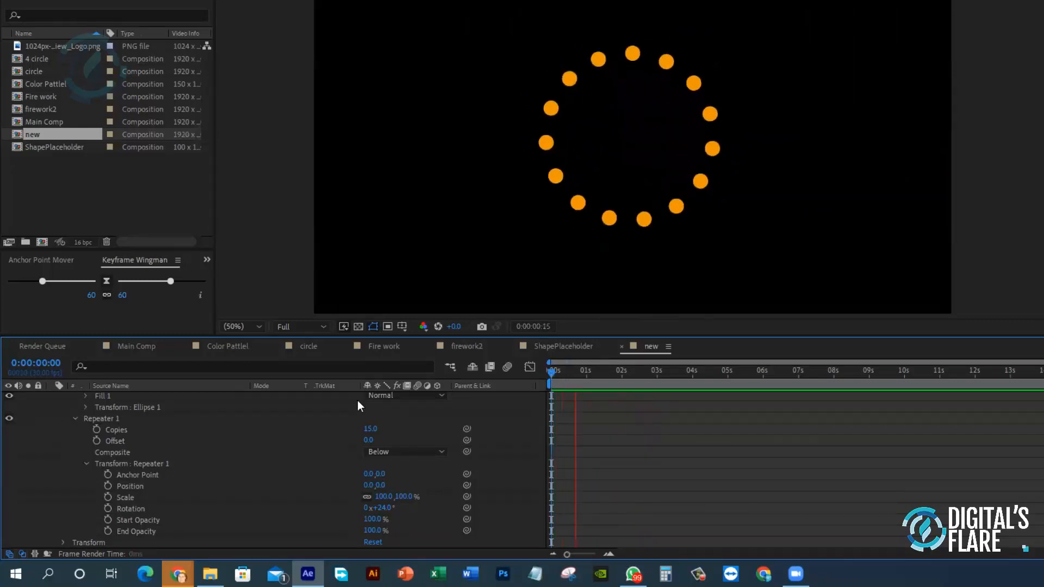
pyautogui.press('space')
pyautogui.moveTo(553, 369)
pyautogui.mouseDown()
pyautogui.moveTo(562, 374)
pyautogui.moveTo(550, 373)
pyautogui.mouseUp()
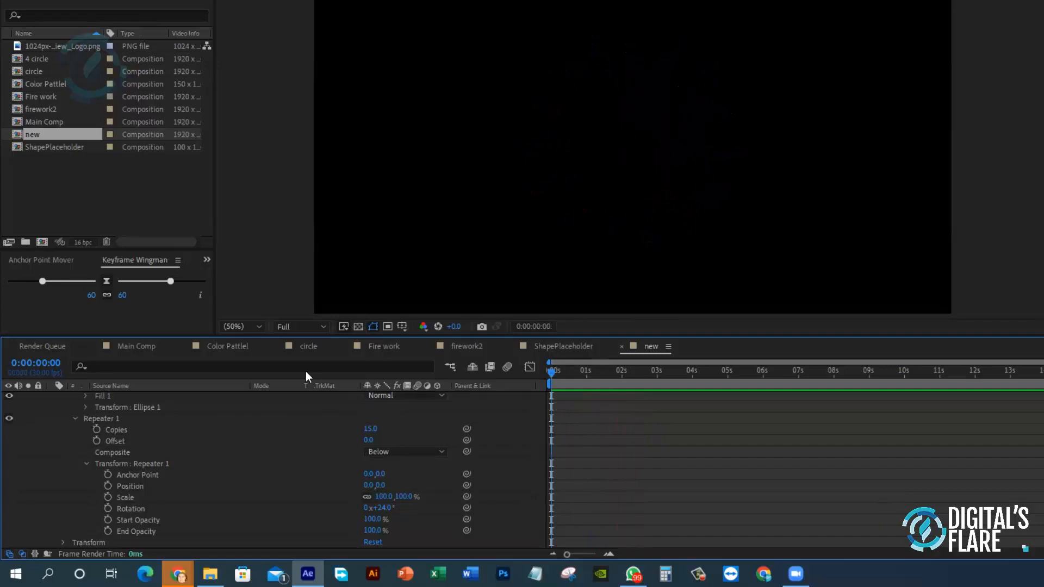
pyautogui.moveTo(569, 376); pyautogui.dragTo(551, 373)
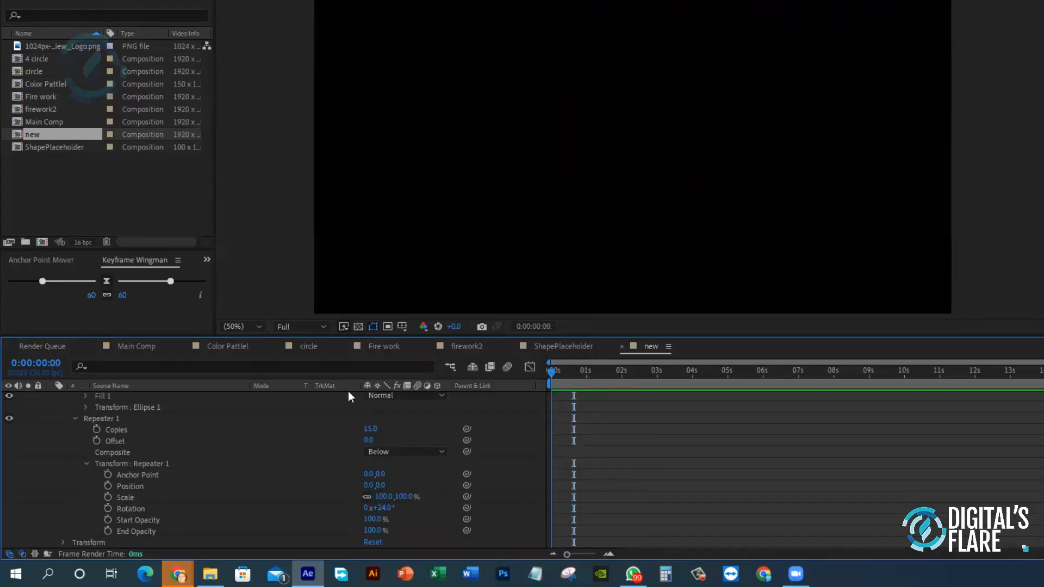
pyautogui.press('space')
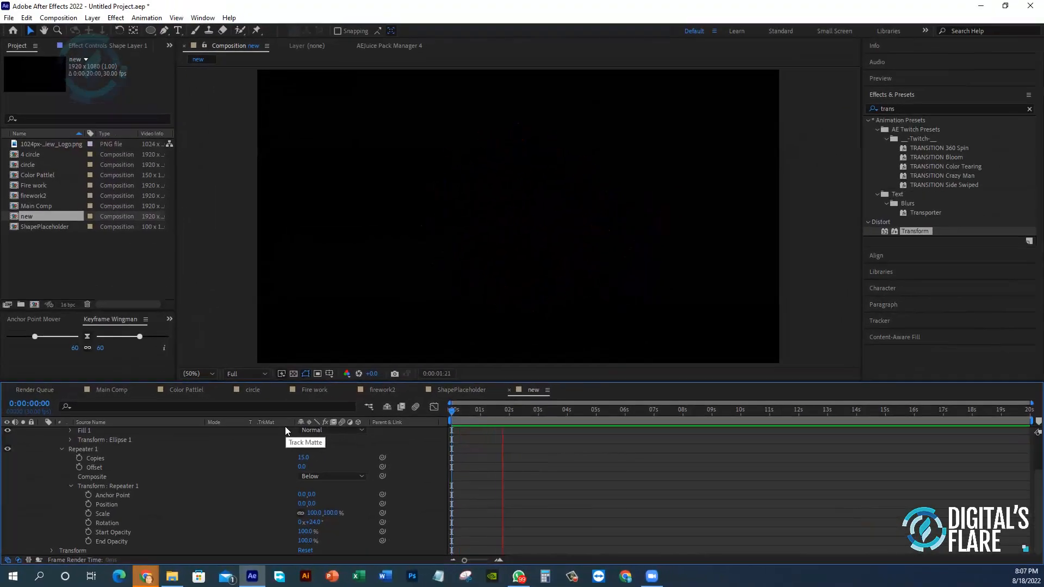
pyautogui.click(464, 409)
pyautogui.moveTo(464, 410); pyautogui.dragTo(266, 401)
# - Add a second Repeater to the contents of Shape Layer 1
pyautogui.click(73, 551)
pyautogui.scroll(3, 119, 477)
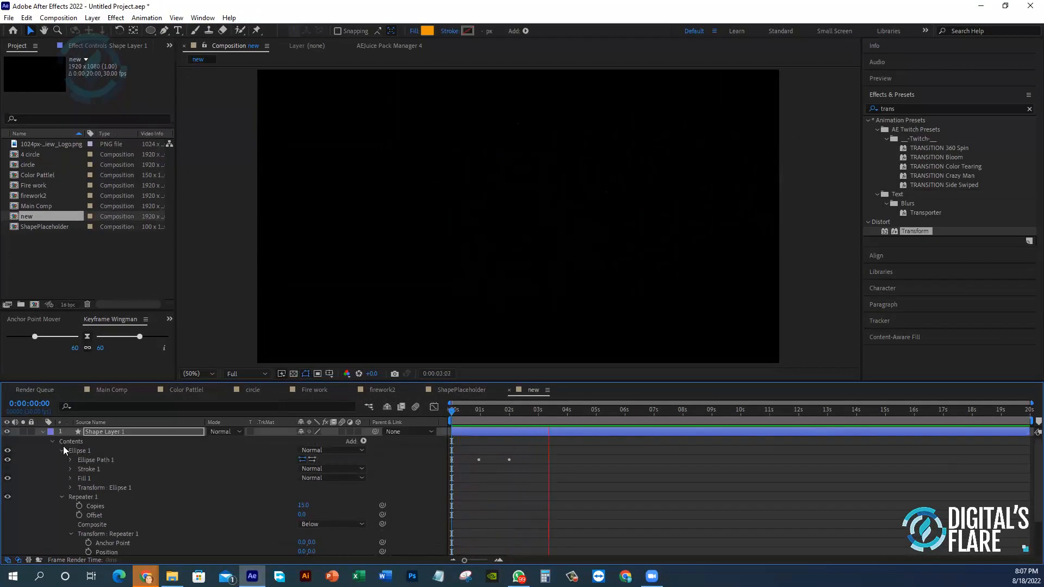
pyautogui.click(363, 440)
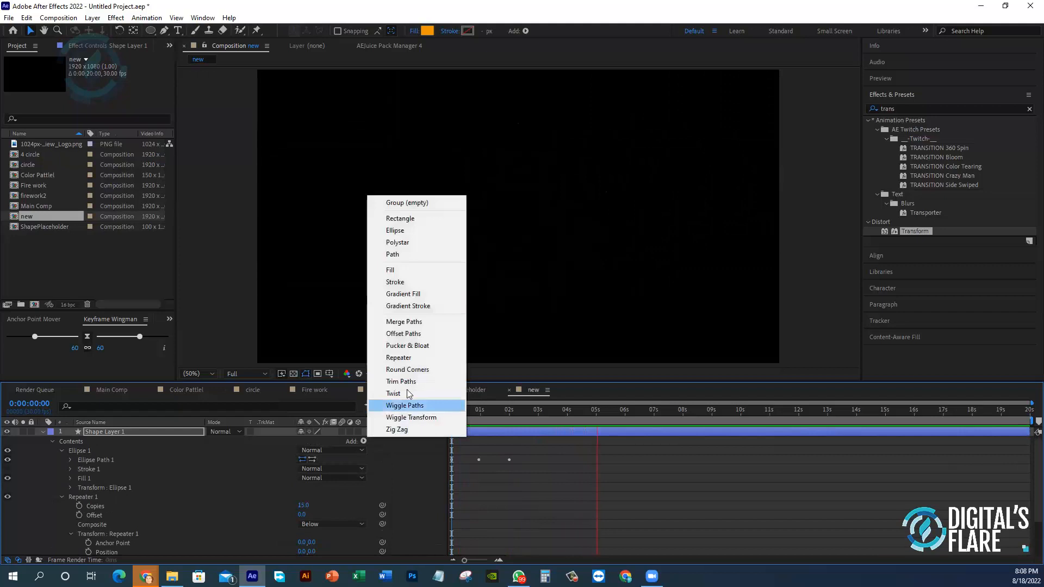
pyautogui.click(410, 357)
pyautogui.scroll(-2, 113, 517)
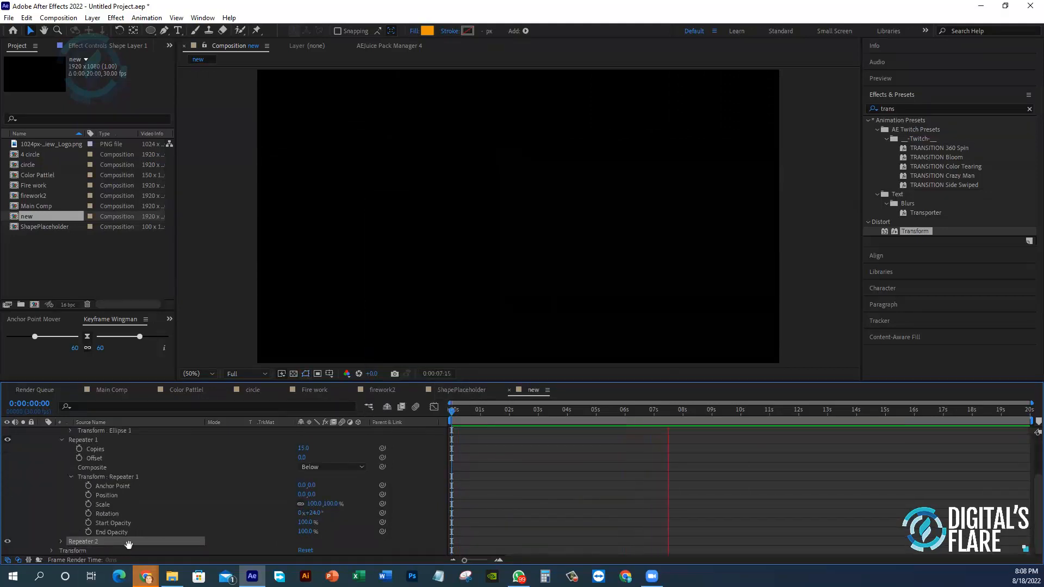
# - Stop the preview and set Repeater 2's copies to 8
pyautogui.press('space')
pyautogui.click(63, 541)
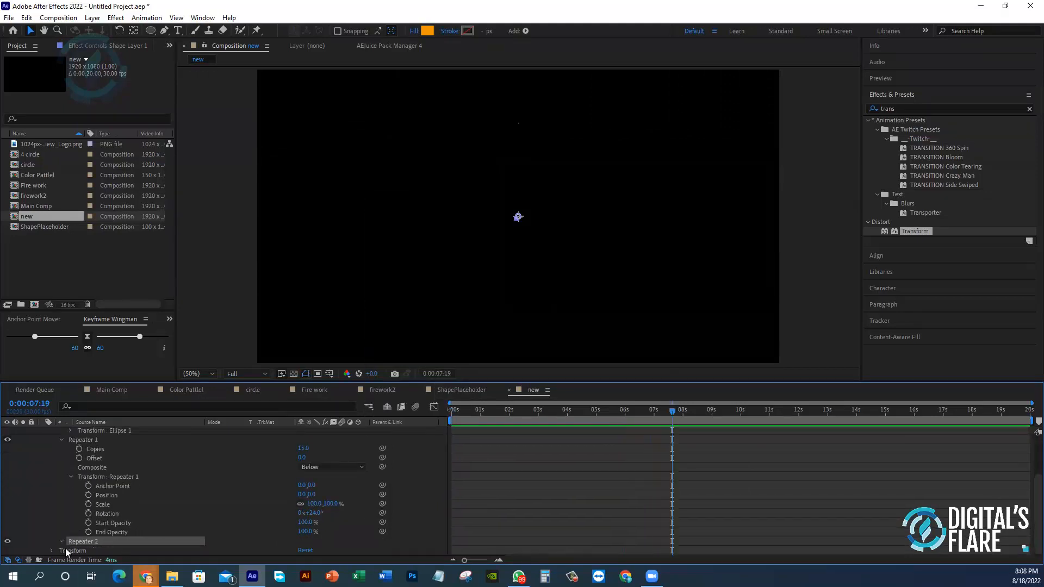
pyautogui.scroll(-3, 65, 548)
pyautogui.click(300, 522)
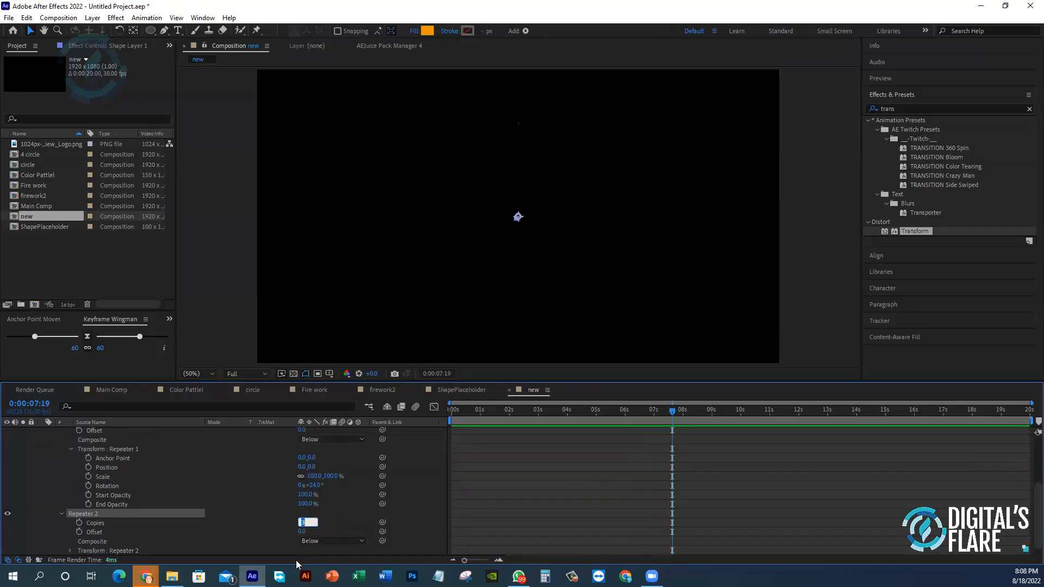
pyautogui.write('8')
pyautogui.click(338, 521)
# - In Repeater 2's transform, set the rotation to 360/8 degrees and the X position to 0
pyautogui.scroll(-1, 338, 521)
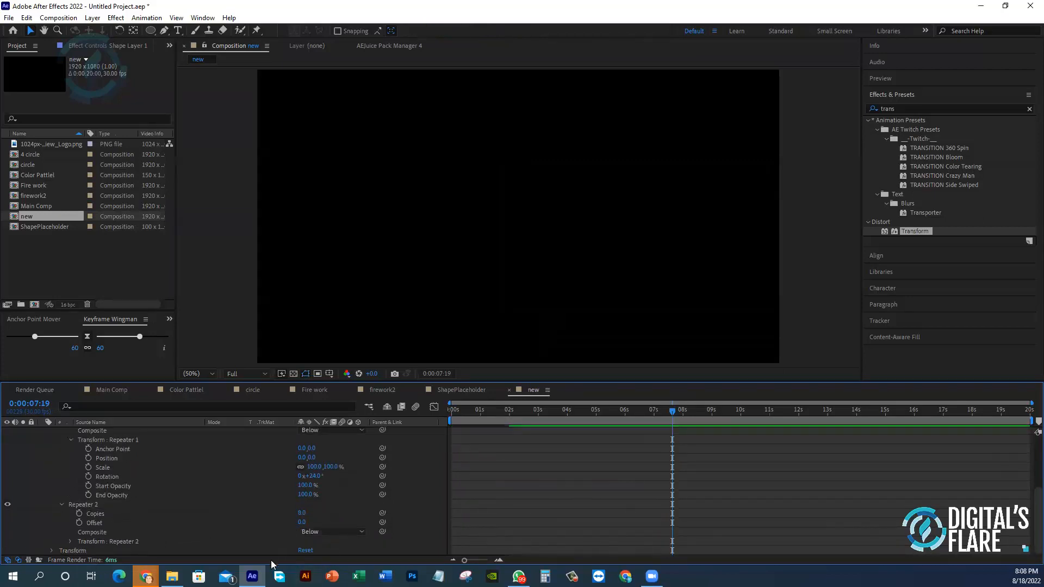
pyautogui.click(70, 541)
pyautogui.scroll(-3, 343, 490)
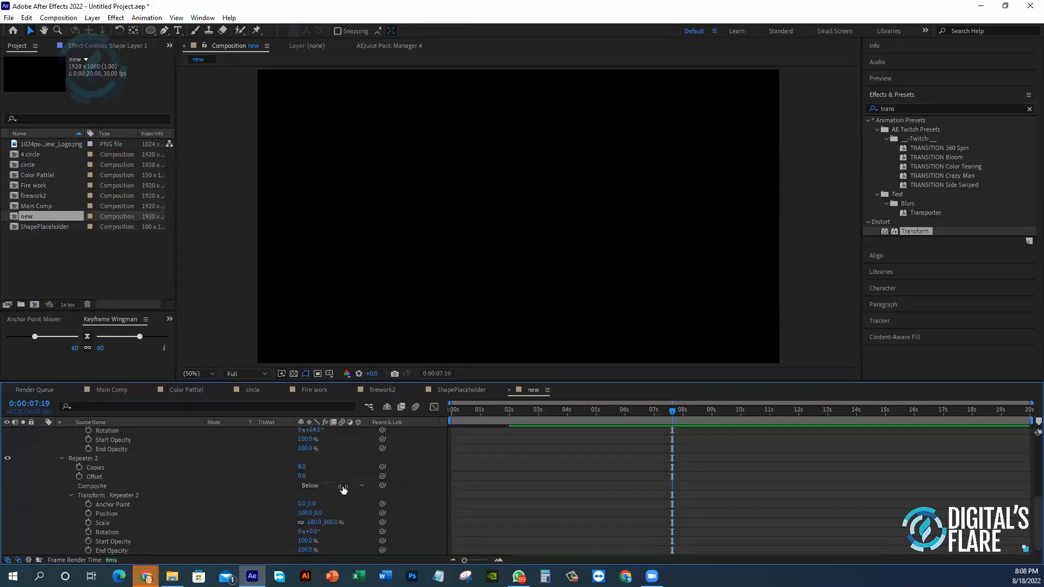
pyautogui.click(124, 531)
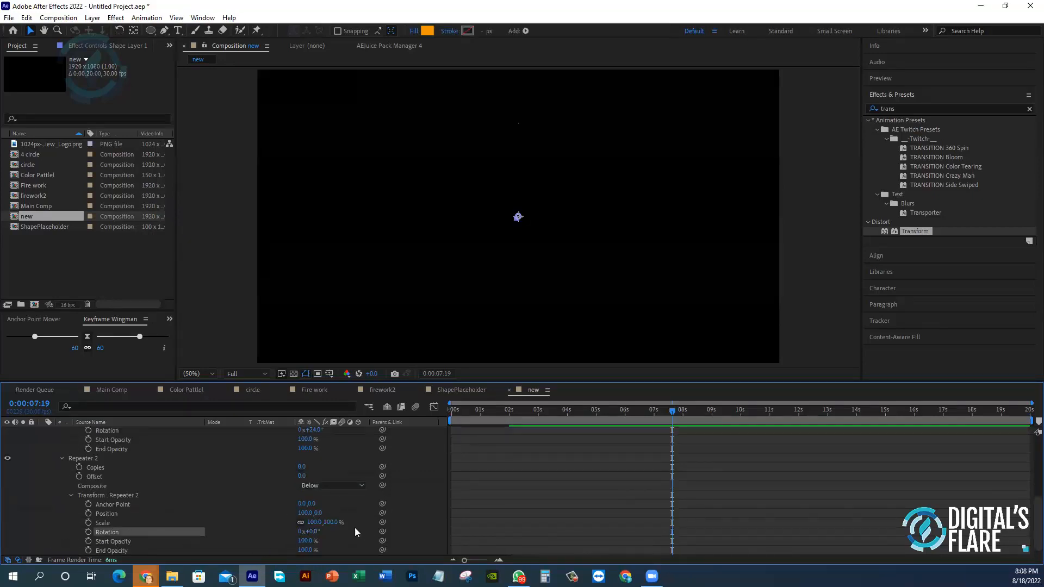
pyautogui.click(312, 532)
pyautogui.write('360/8')
pyautogui.click(342, 531)
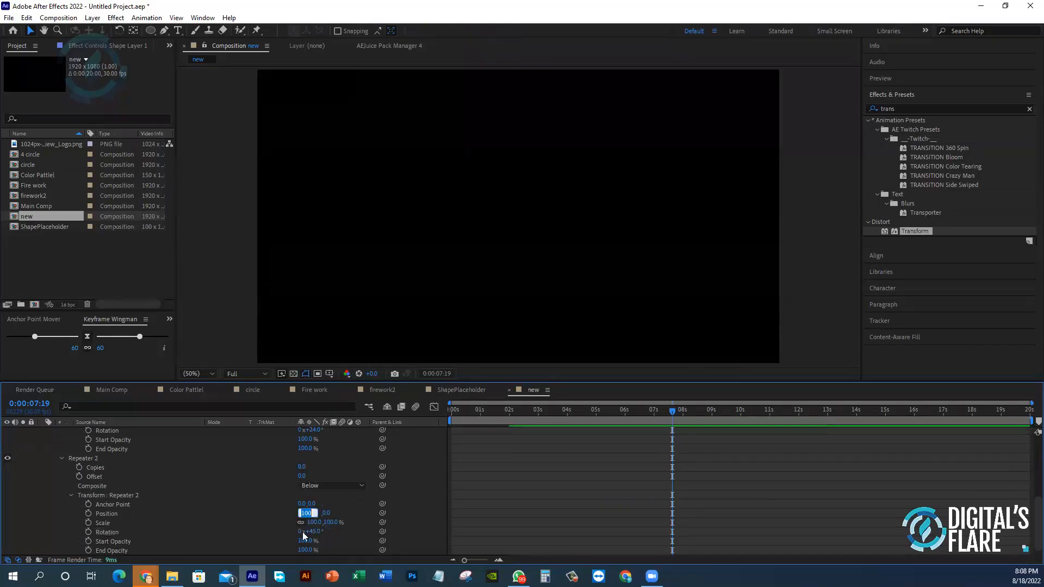
pyautogui.click(344, 501)
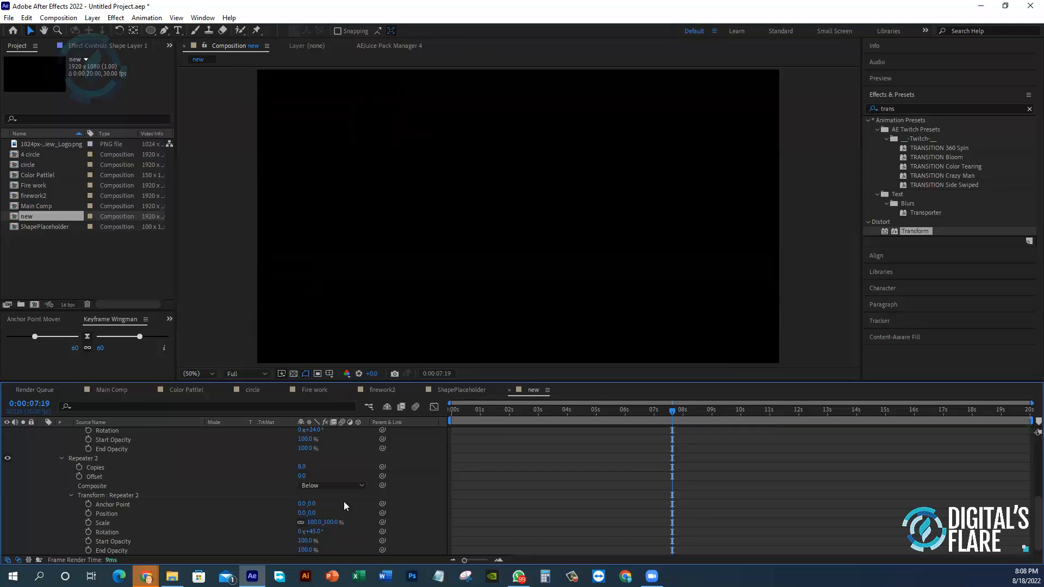
# - Preview the dot animation from the start, then place the playhead at 0:00:01:10
pyautogui.moveTo(471, 409); pyautogui.dragTo(235, 405)
pyautogui.press('space')
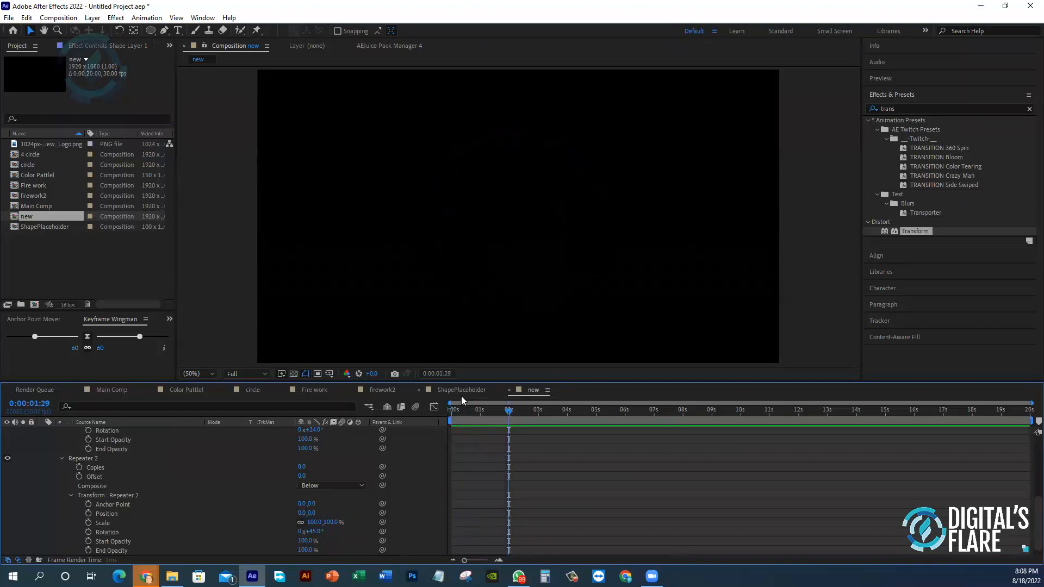
pyautogui.moveTo(471, 410); pyautogui.dragTo(490, 413)
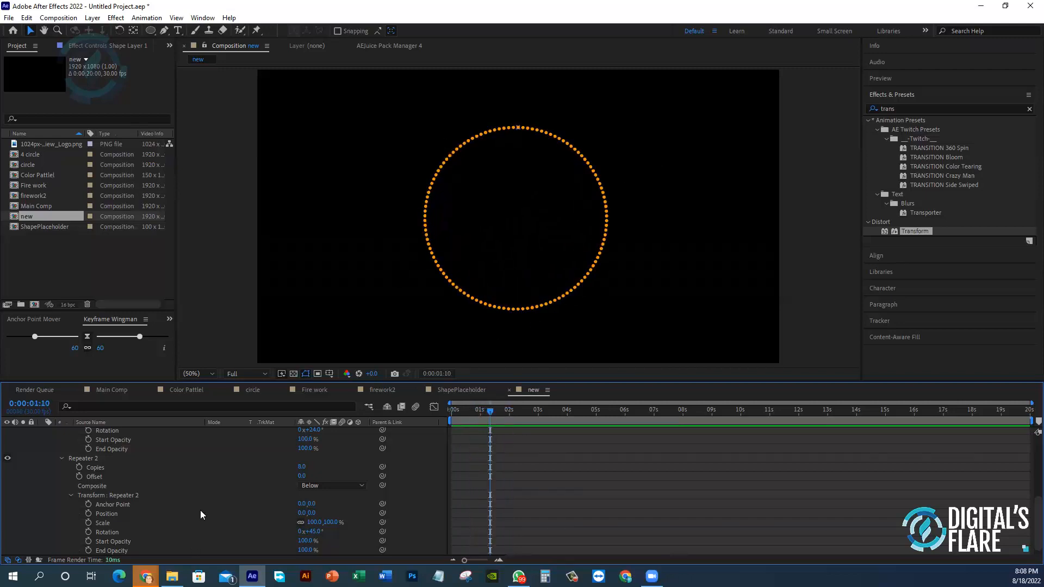
# - Reduce the scale in Repeater 2's transform to 74%
pyautogui.scroll(-1, 201, 511)
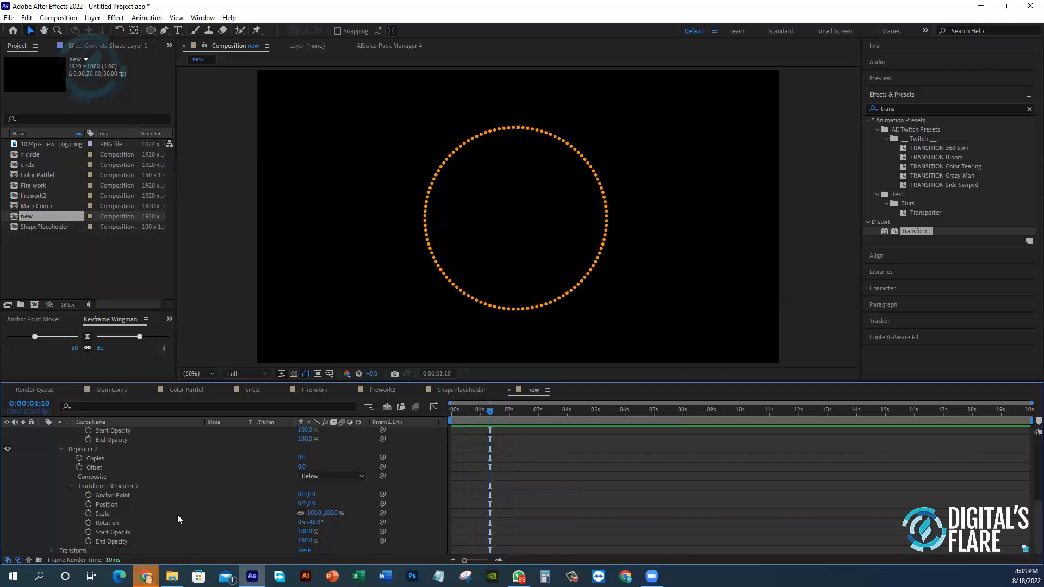
pyautogui.click(111, 512)
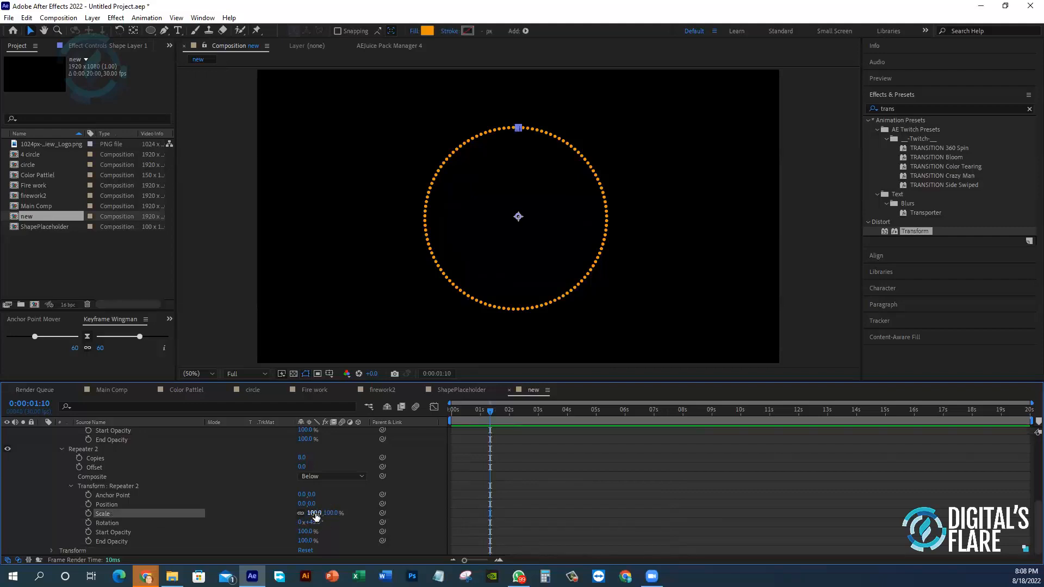
pyautogui.moveTo(315, 515); pyautogui.dragTo(302, 513)
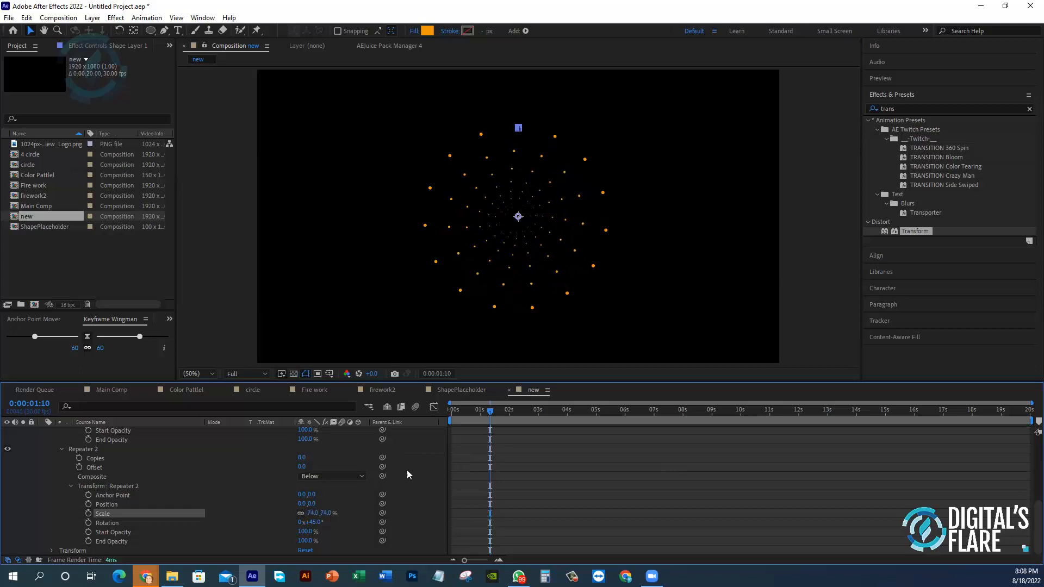
# - Play the concentric dot animation from the start of the composition to check it
pyautogui.click(453, 411)
pyautogui.press('space')
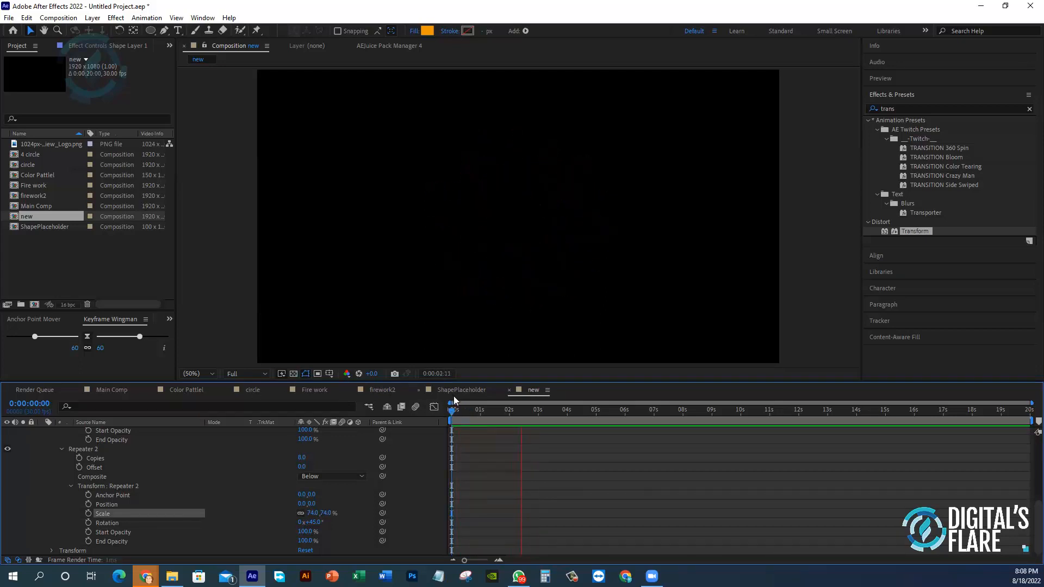
pyautogui.press('space')
pyautogui.press('space')
# - Move the playhead to 0:00:01:00 and set Repeater 2's rotation to 56°
pyautogui.click(479, 412)
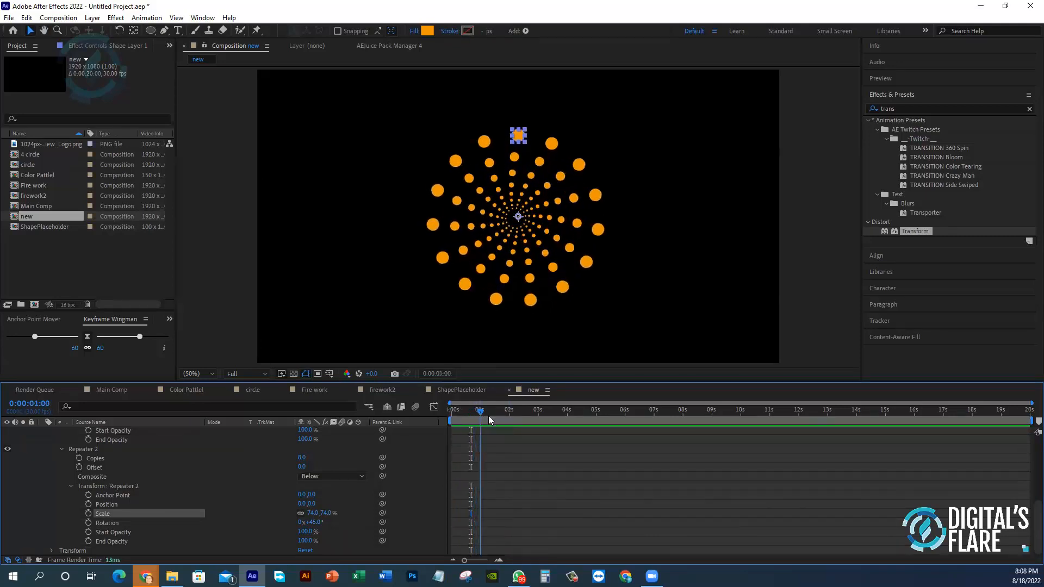
pyautogui.moveTo(488, 417); pyautogui.dragTo(481, 417)
pyautogui.moveTo(311, 522); pyautogui.dragTo(322, 523)
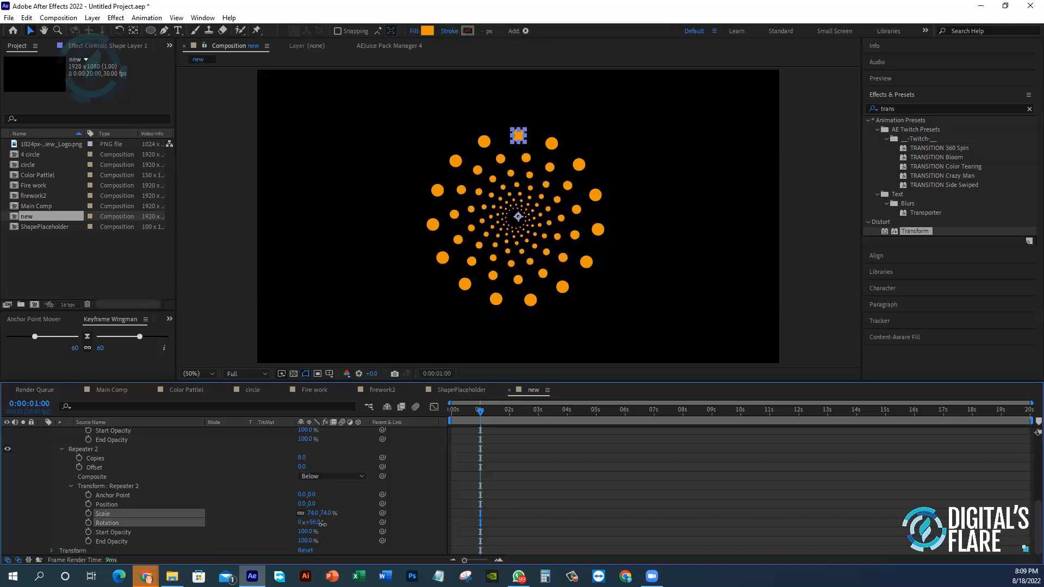
pyautogui.moveTo(321, 523); pyautogui.dragTo(324, 523)
# - Reduce the end opacity in Repeater 2's transform to 0%
pyautogui.click(126, 533)
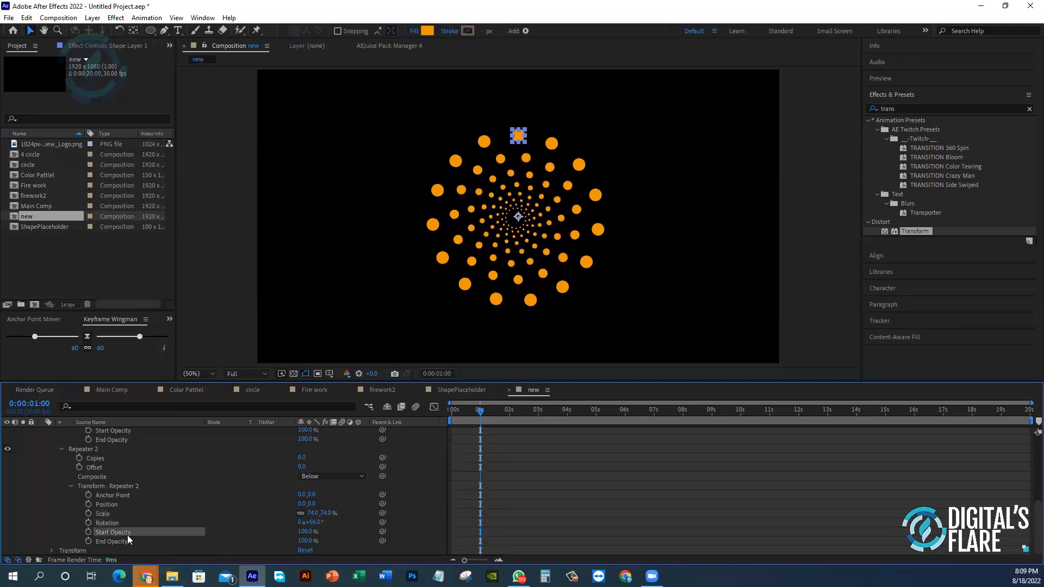
pyautogui.click(196, 542)
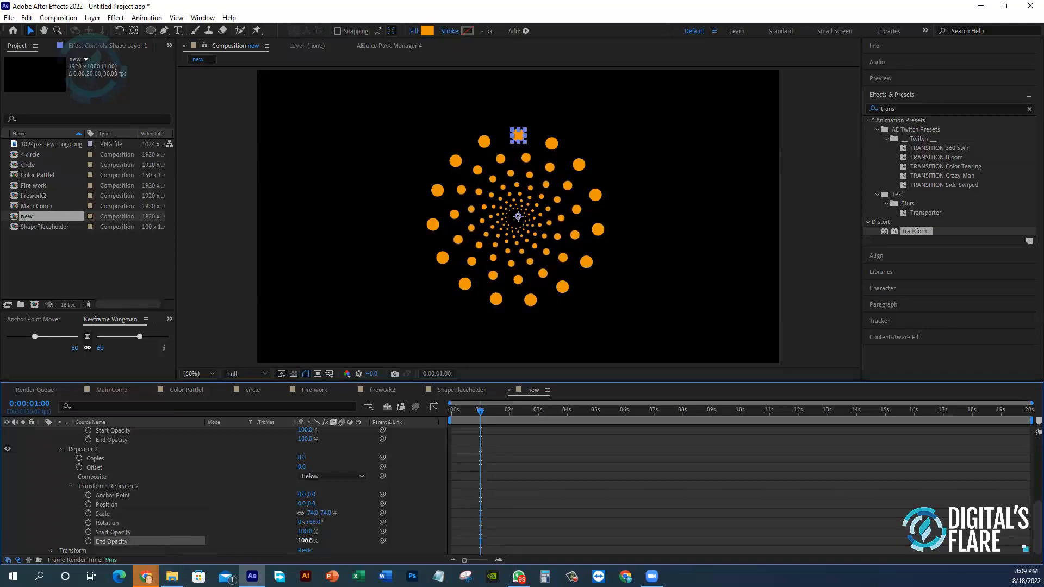
pyautogui.moveTo(307, 541); pyautogui.dragTo(249, 549)
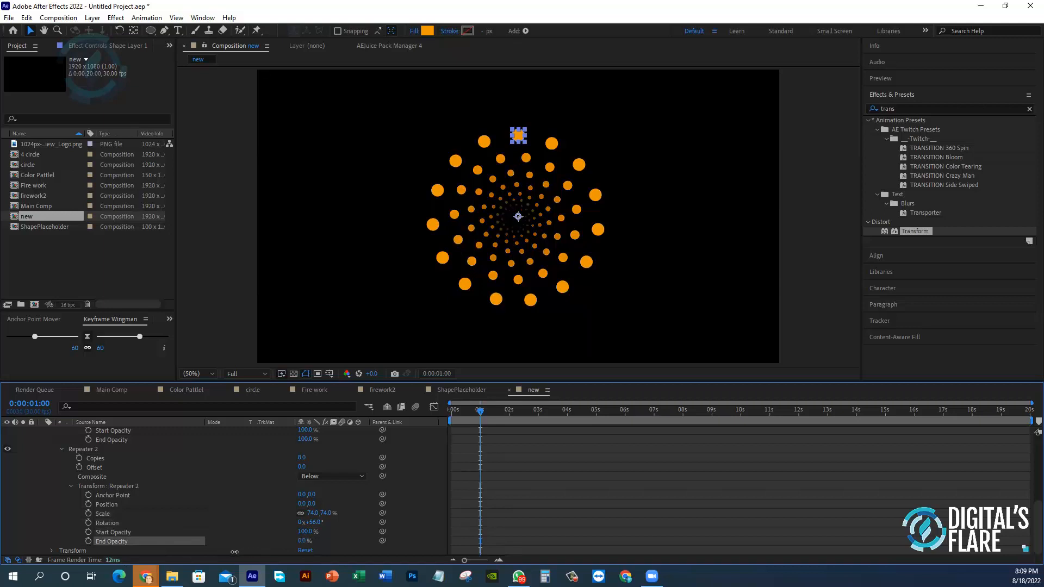
# - Play the dot animation from the start of the composition to check the opacity fade toward the centre
pyautogui.press('Home')
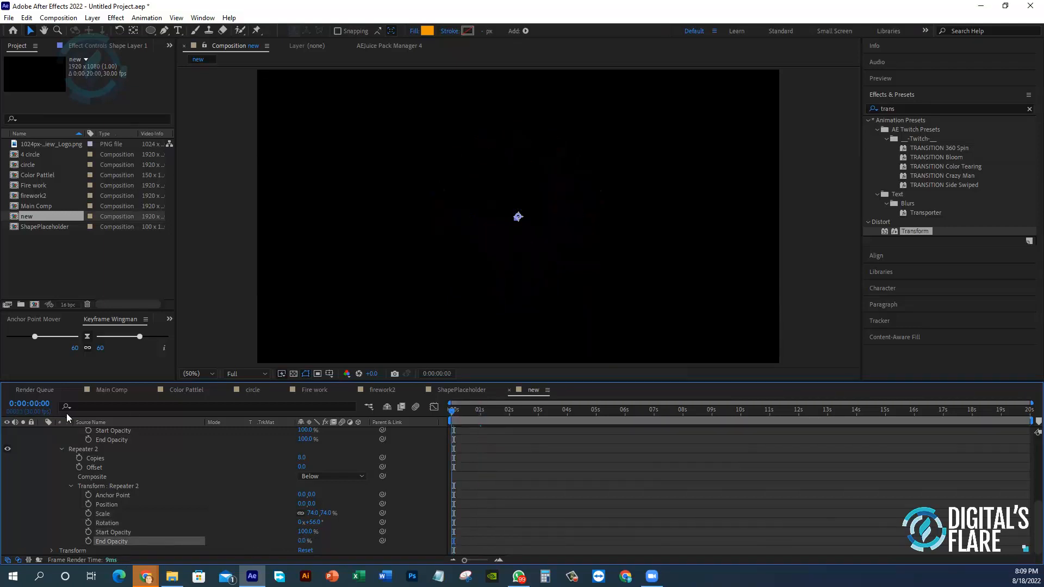
pyautogui.press('space')
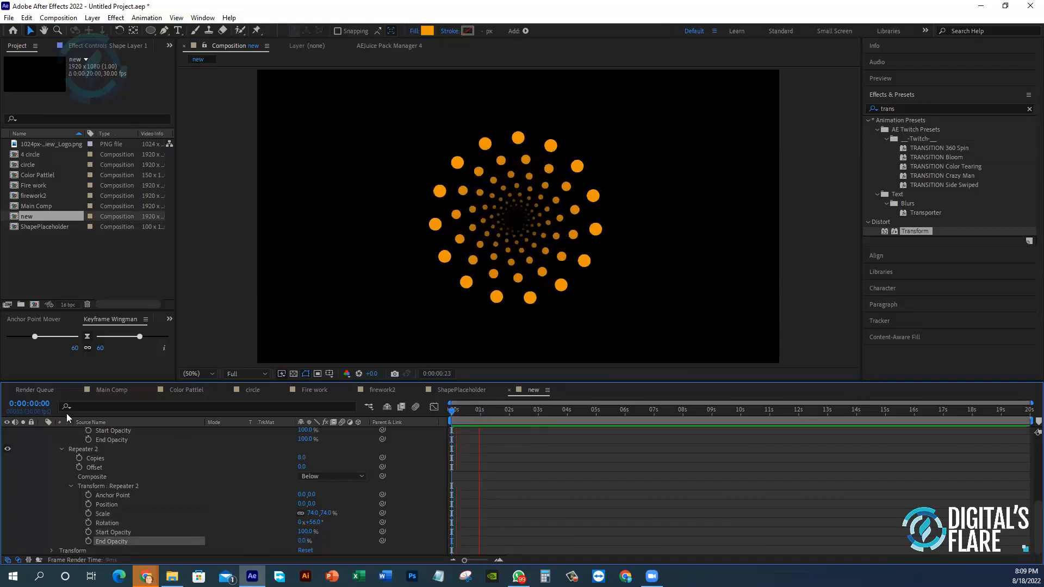
pyautogui.press('space')
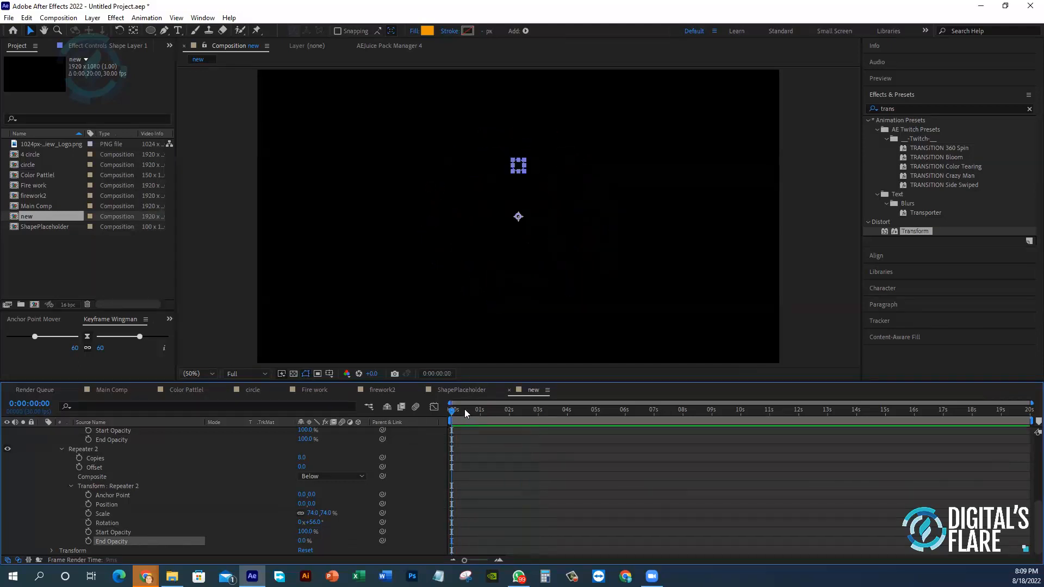
pyautogui.press('space')
pyautogui.press('space')
pyautogui.press('space')
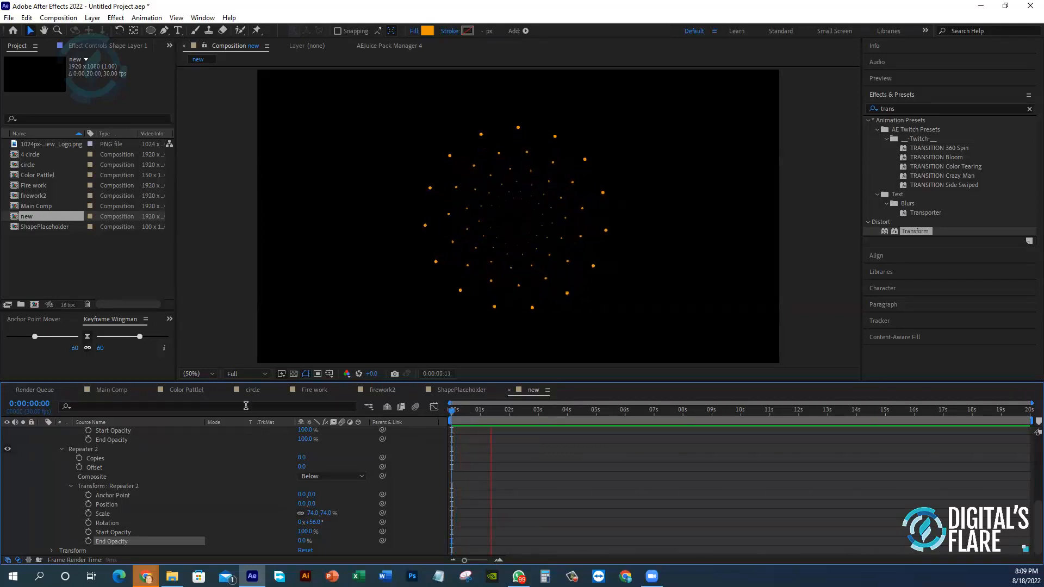
pyautogui.press('space')
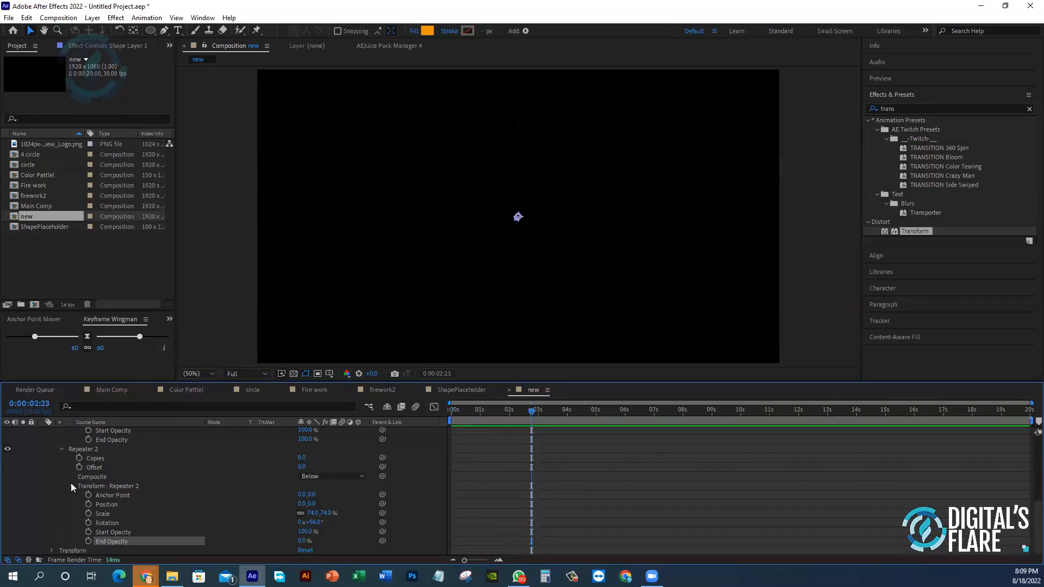
# - Move the playhead to 0:00:01:03 and set the X position in Repeater 2's transform to 52
pyautogui.click(134, 514)
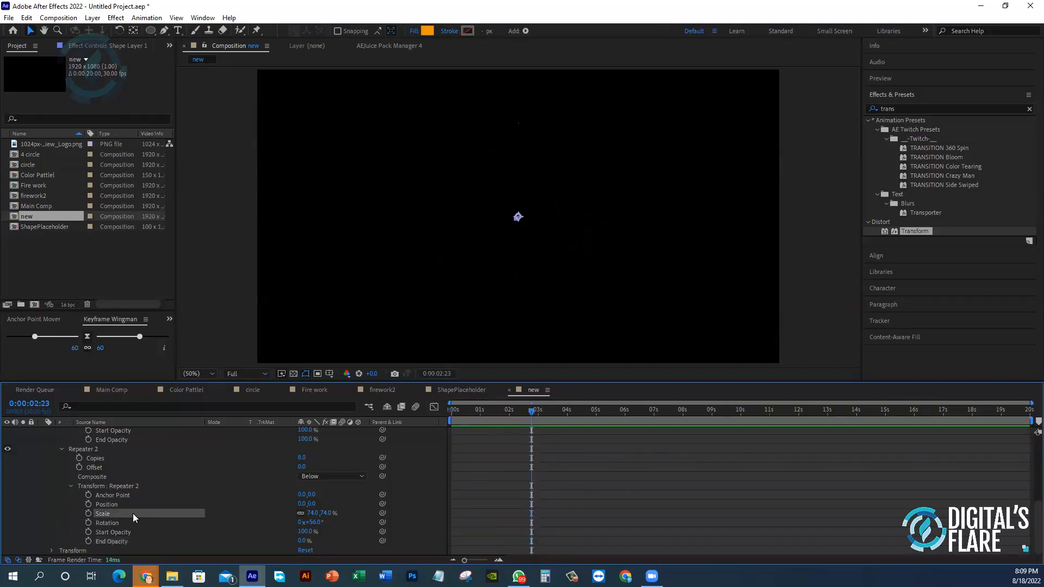
pyautogui.click(124, 503)
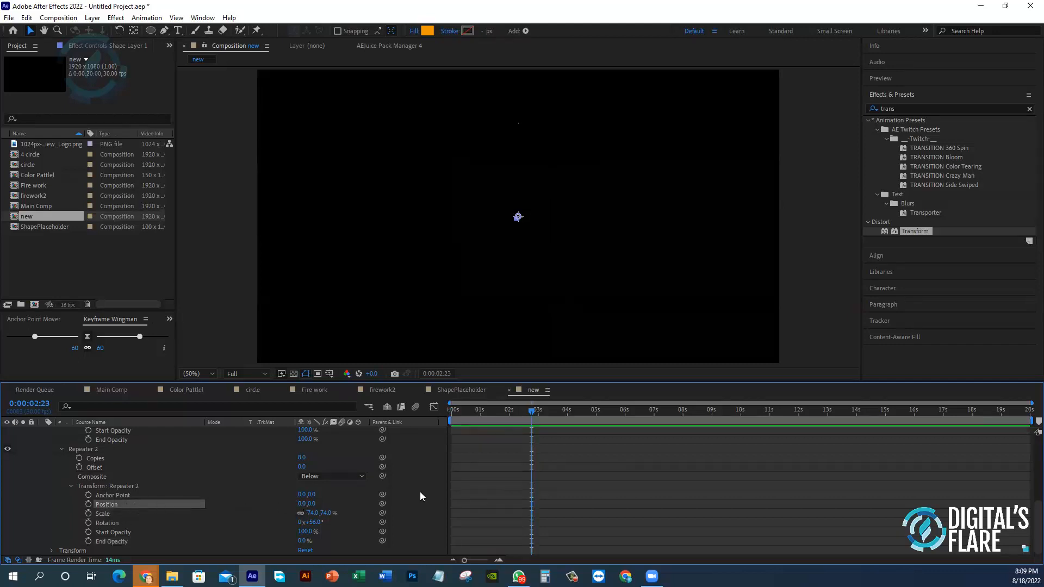
pyautogui.click(491, 411)
pyautogui.moveTo(491, 411); pyautogui.dragTo(483, 411)
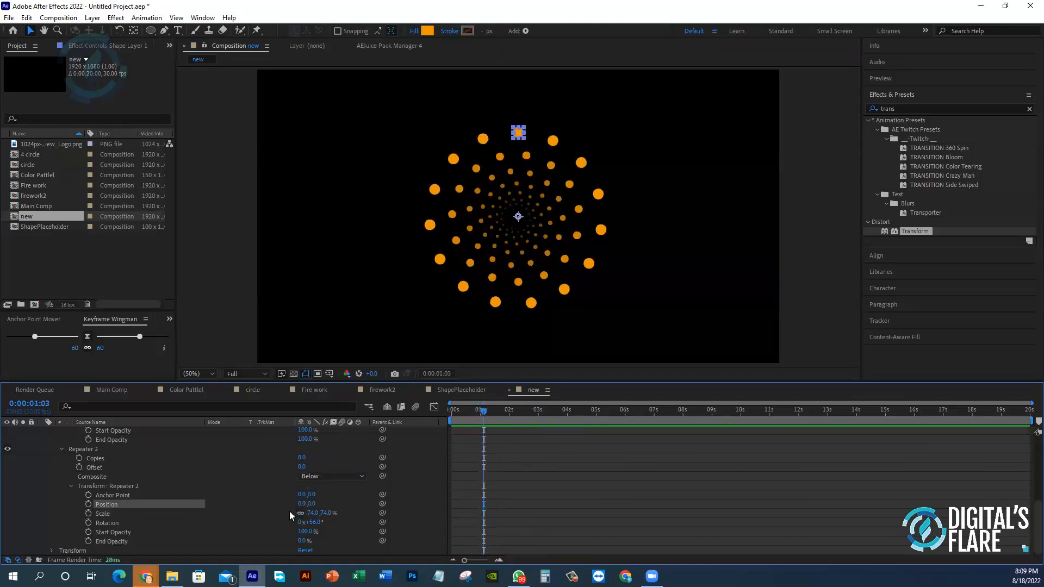
pyautogui.moveTo(302, 503); pyautogui.dragTo(320, 498)
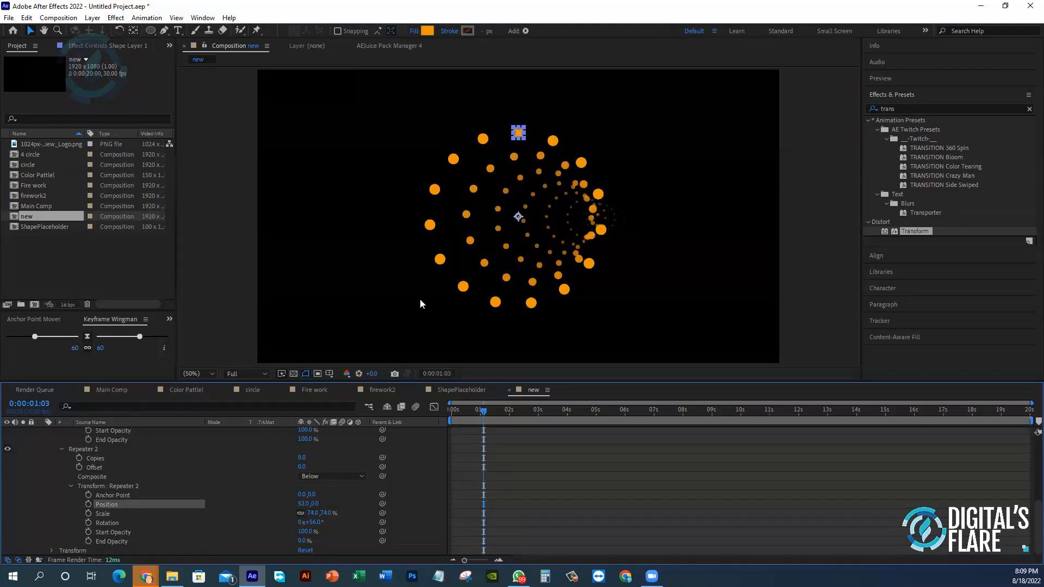
# - Preview the horizontally offset dot rings from the start of the composition
pyautogui.moveTo(484, 417); pyautogui.dragTo(451, 417)
pyautogui.press('space')
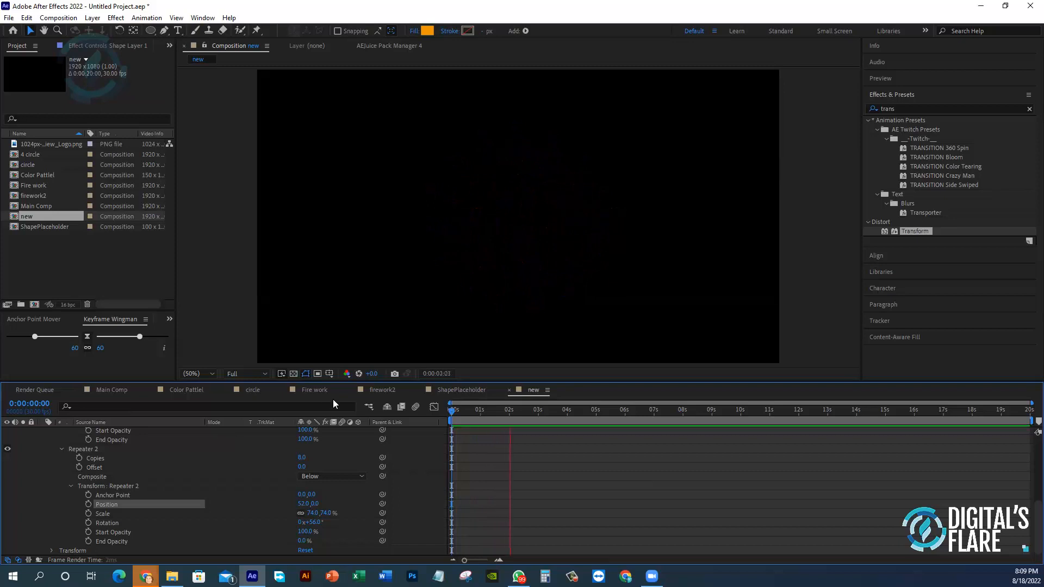
pyautogui.press('space')
pyautogui.press('space')
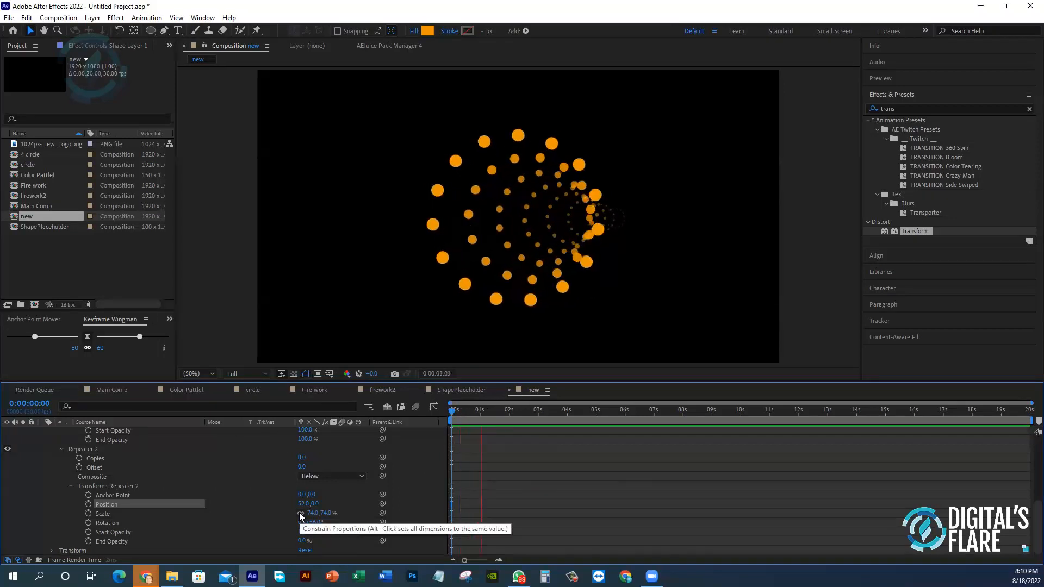
# - Place the playhead at 0:00:00:21 and set the Y position in Repeater 2's transform to 53
pyautogui.click(468, 412)
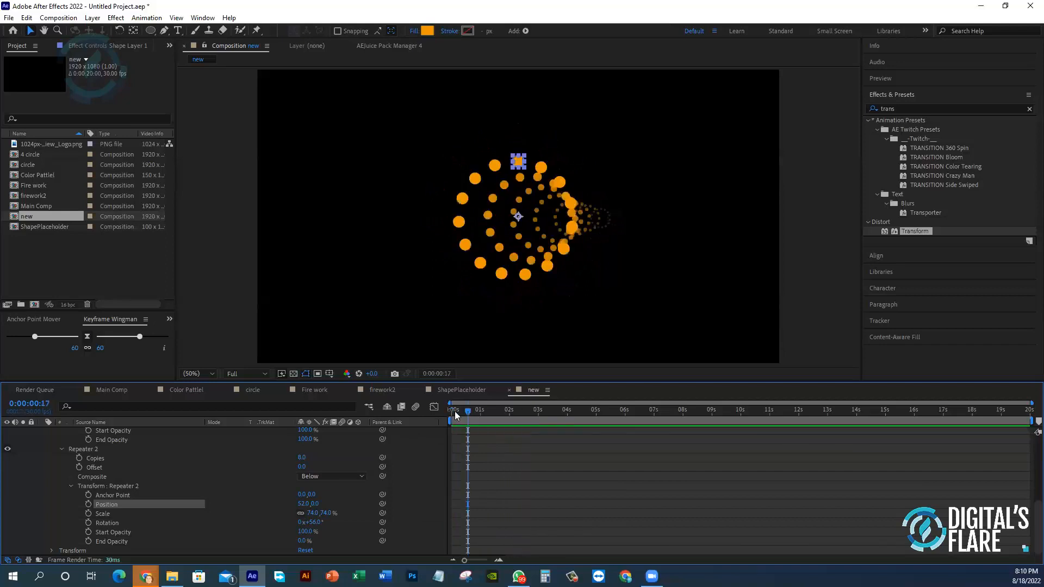
pyautogui.moveTo(465, 412); pyautogui.dragTo(471, 412)
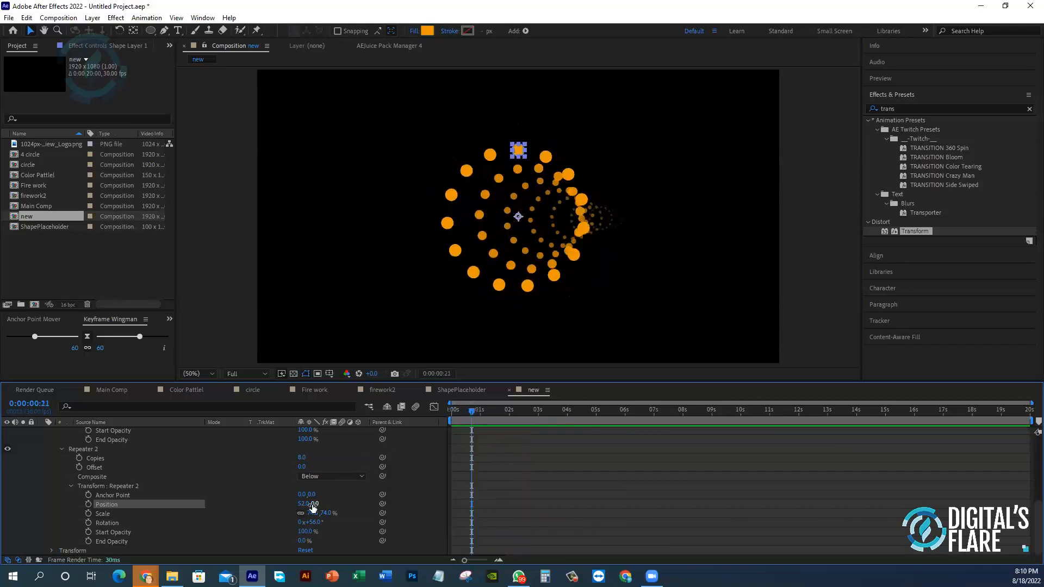
pyautogui.moveTo(315, 504); pyautogui.dragTo(346, 500)
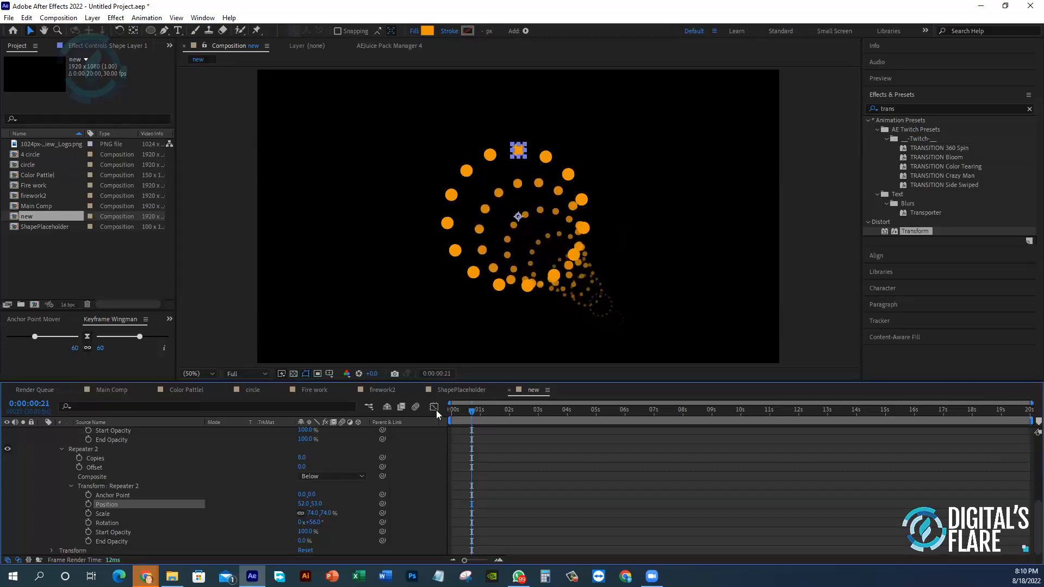
# - Preview the diagonally trailing dot burst from the start of the composition
pyautogui.press('space')
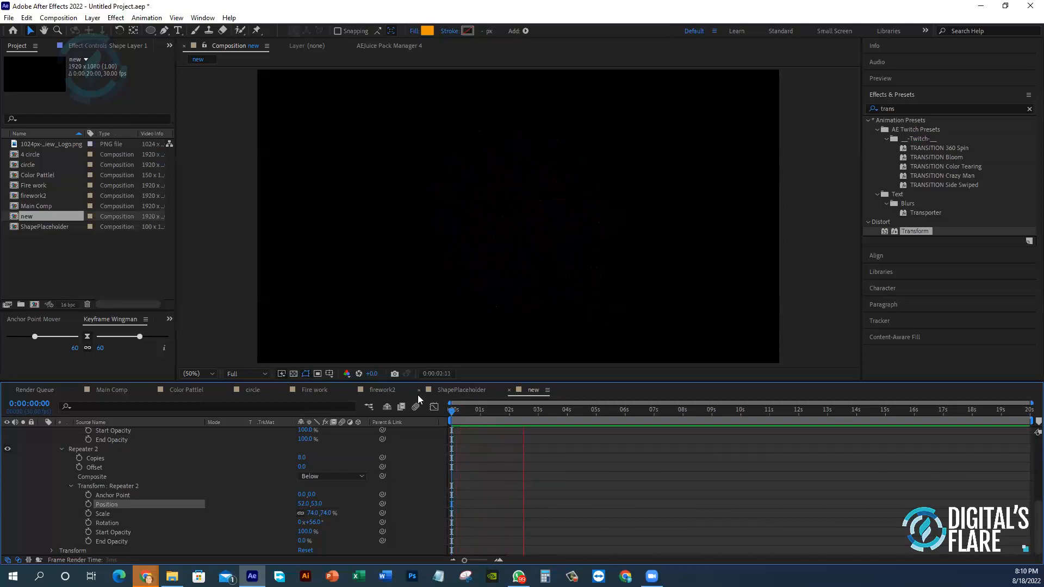
pyautogui.click(453, 410)
pyautogui.press('space')
pyautogui.press('space')
pyautogui.press('space')
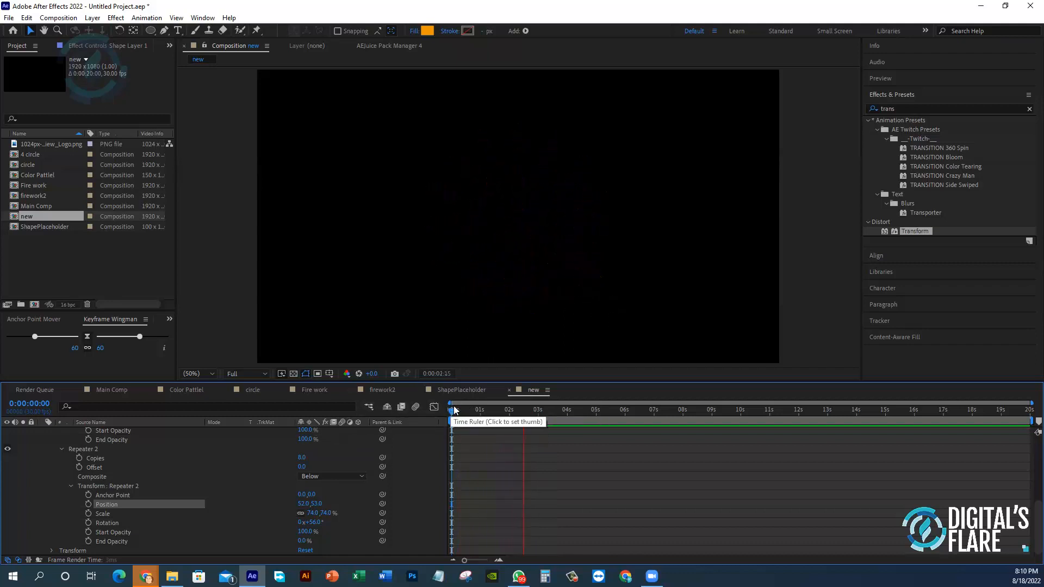
pyautogui.press('space')
# - Add the "new" composition as the bottom layer of Main Comp and shift its start to just after the 2-second mark
pyautogui.click(208, 295)
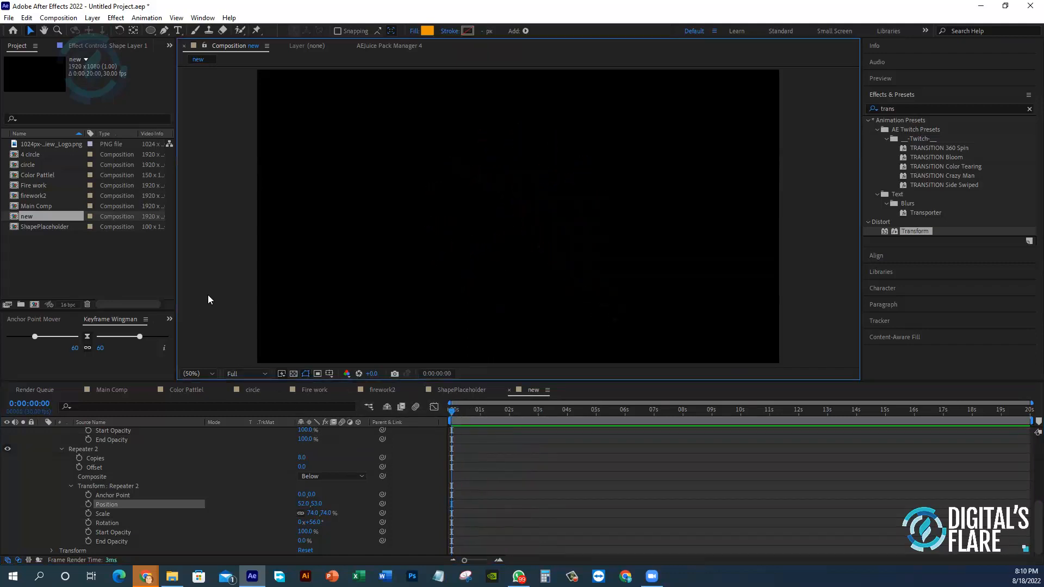
pyautogui.click(49, 220)
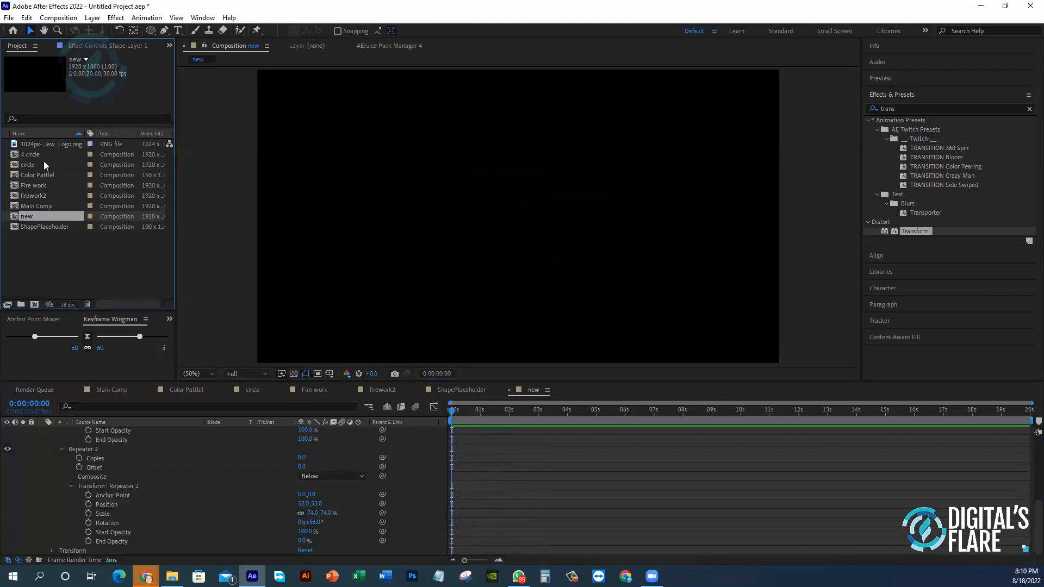
pyautogui.click(109, 390)
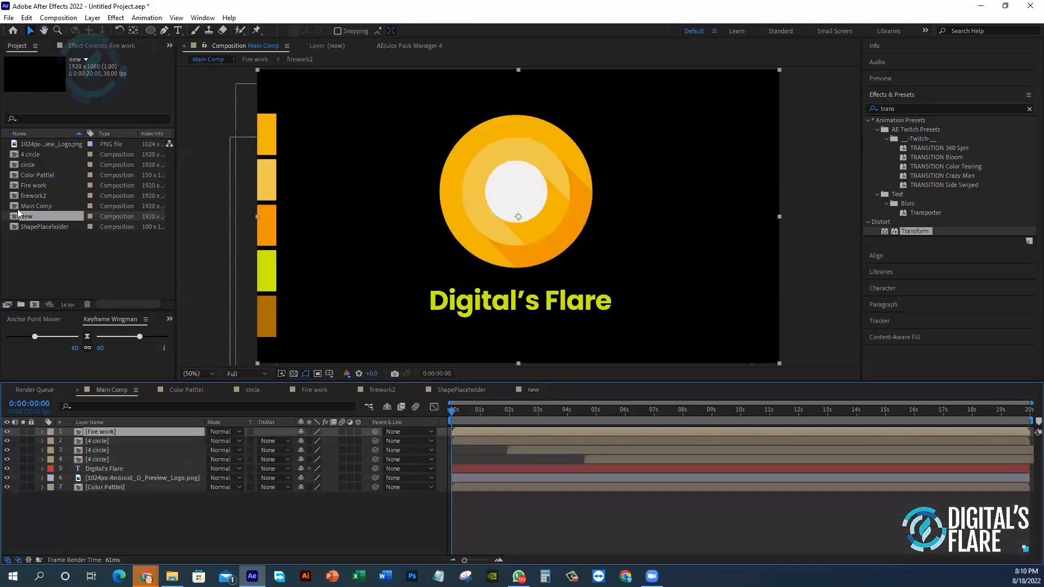
pyautogui.click(34, 155)
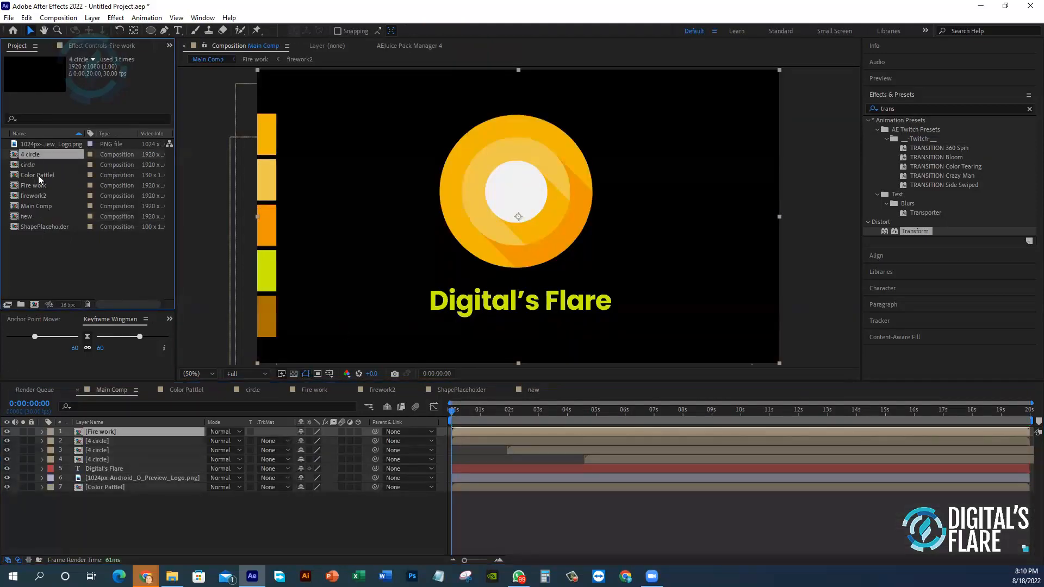
pyautogui.moveTo(32, 216); pyautogui.dragTo(121, 508)
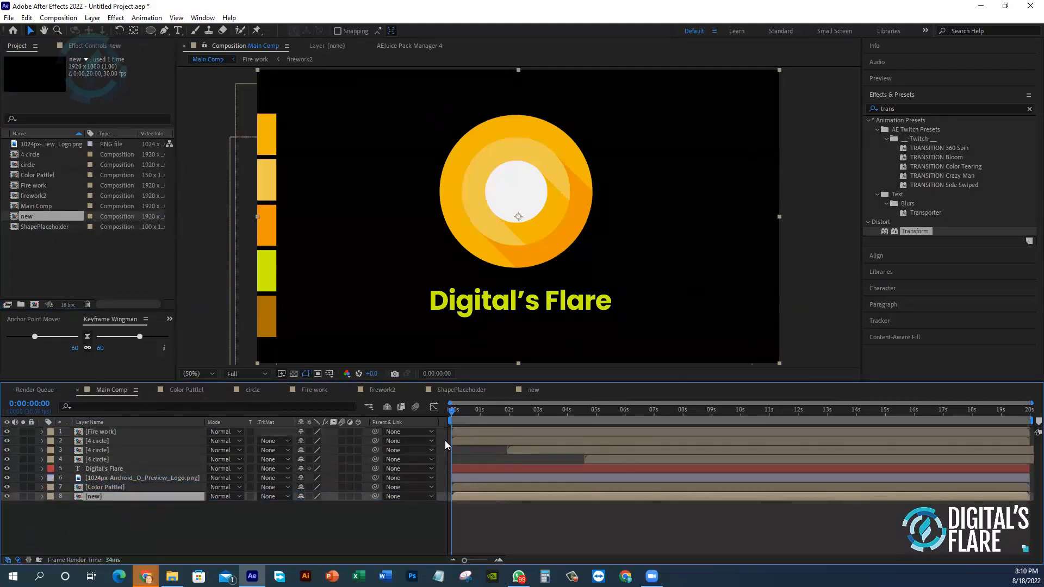
pyautogui.moveTo(474, 497); pyautogui.dragTo(536, 504)
# - Hide the Fire work layer and preview Main Comp, then place the playhead at 0:00:00:15
pyautogui.click(418, 431)
pyautogui.press('space')
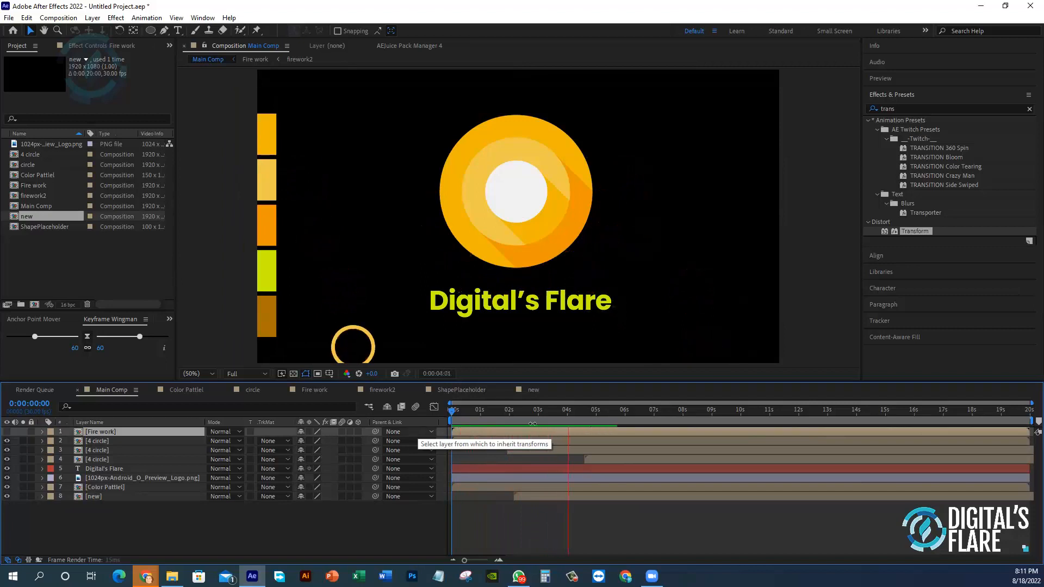
pyautogui.click(465, 411)
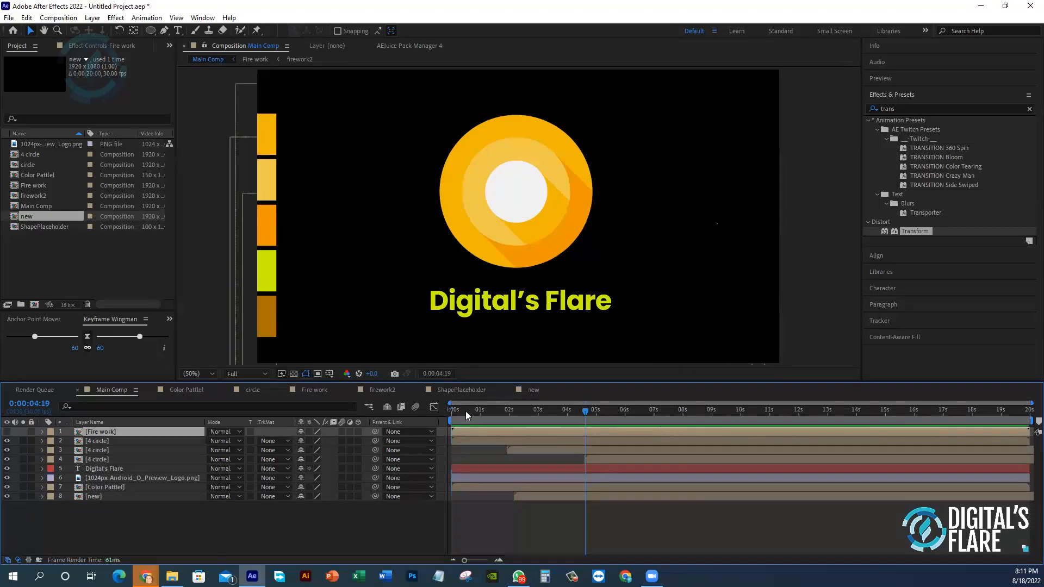
# - Set the "new" layer's X position to 1008 while viewing the burst at 0:00:03:09
pyautogui.click(112, 498)
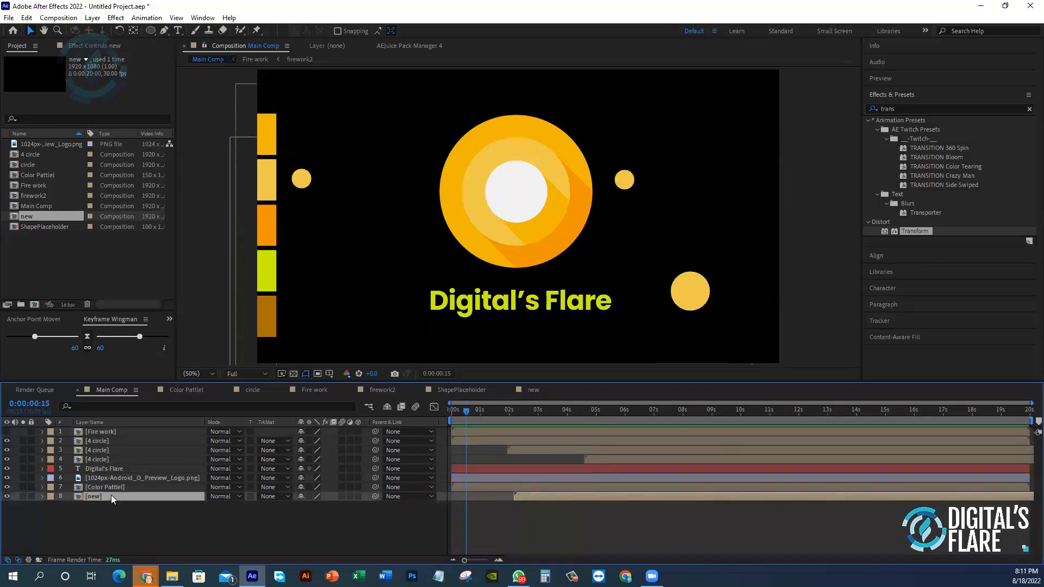
pyautogui.press('p')
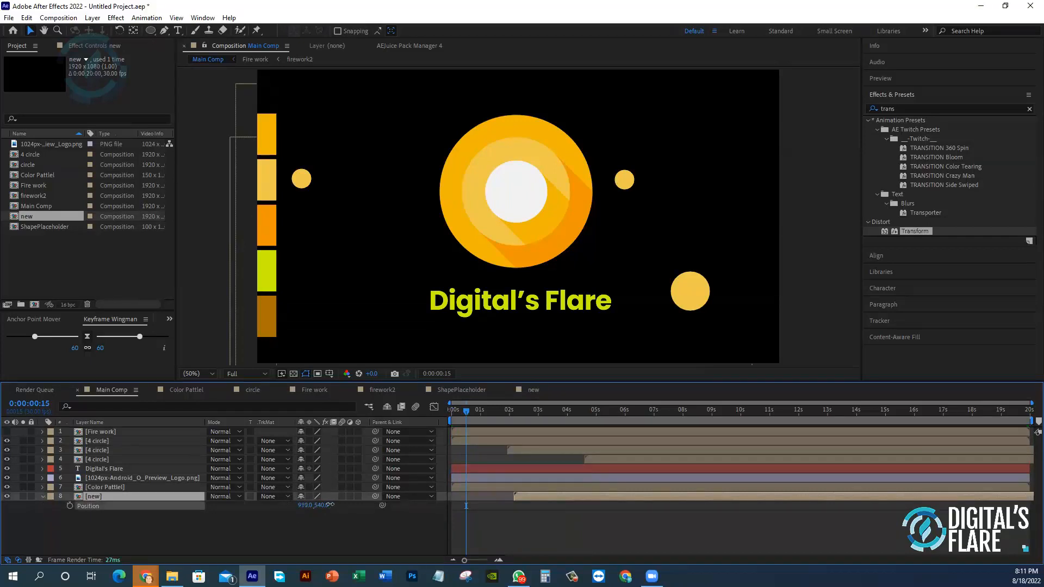
pyautogui.moveTo(329, 504)
pyautogui.mouseDown()
pyautogui.moveTo(380, 505)
pyautogui.moveTo(349, 502)
pyautogui.mouseUp()
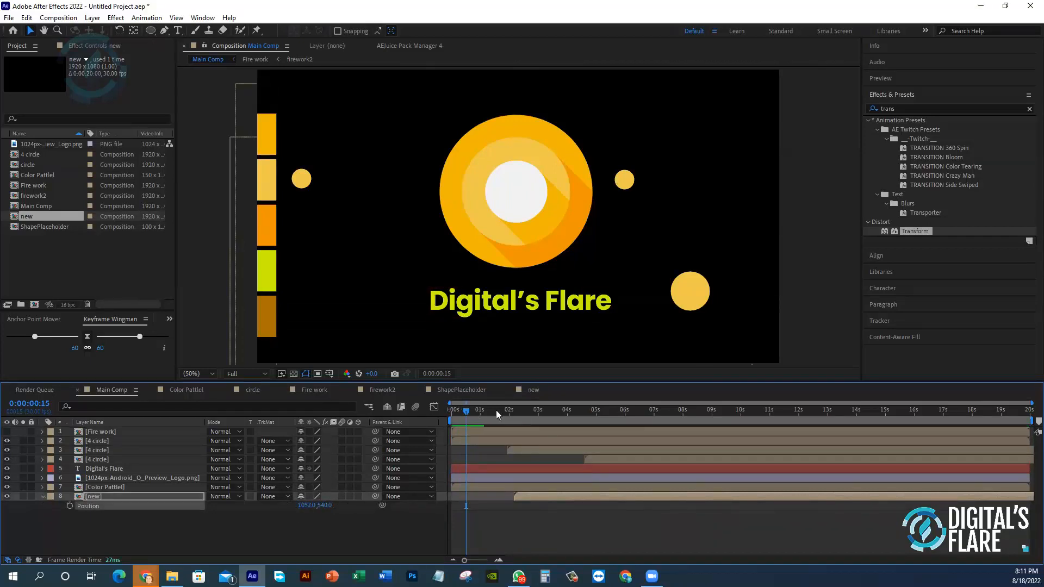
pyautogui.moveTo(495, 410); pyautogui.dragTo(546, 426)
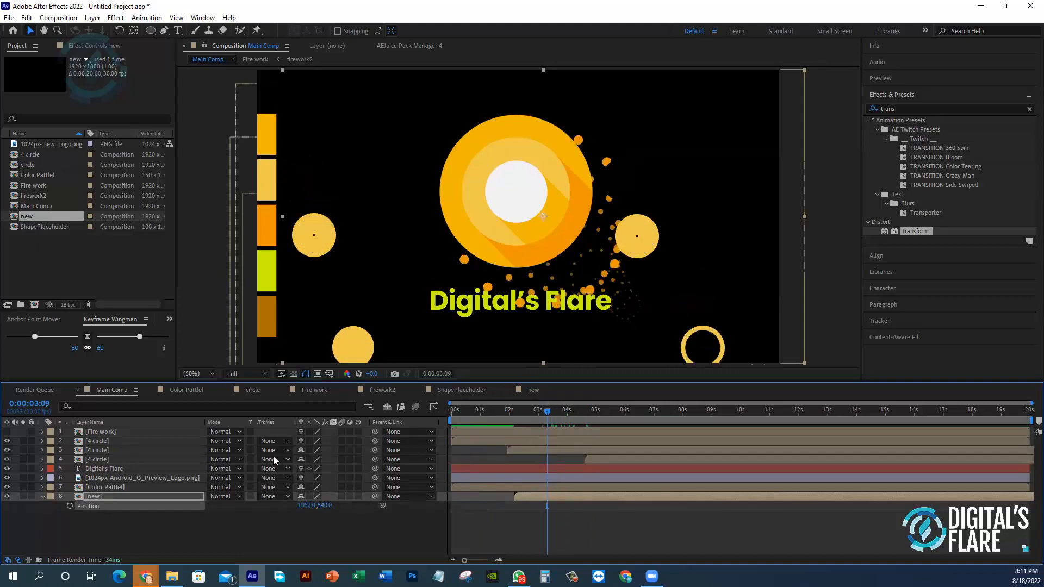
pyautogui.moveTo(313, 508); pyautogui.dragTo(284, 508)
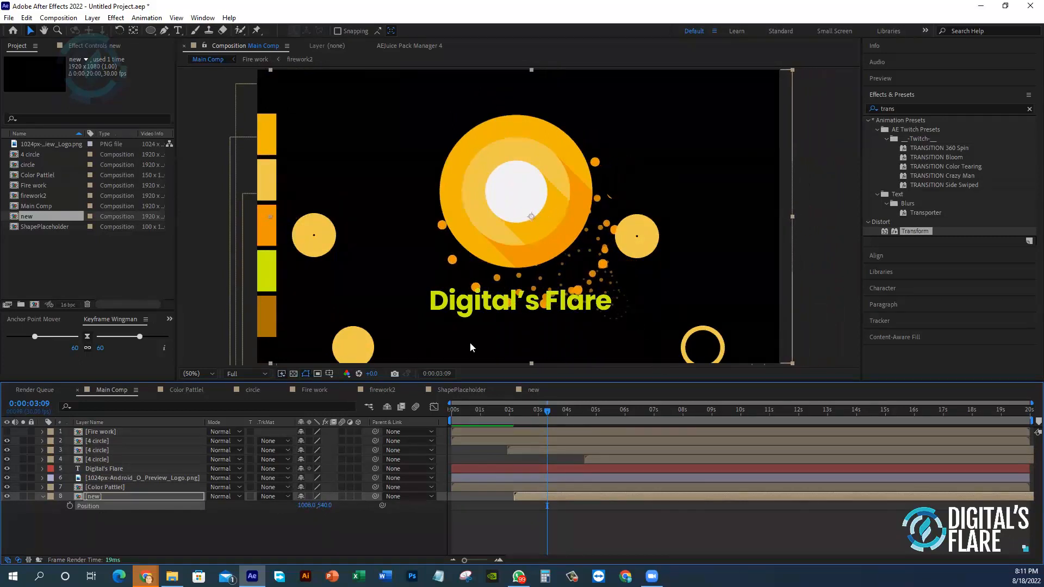
# - Start a Scale animation on the Android logo layer by adding a Scale keyframe at 0:00:03:09
pyautogui.click(526, 208)
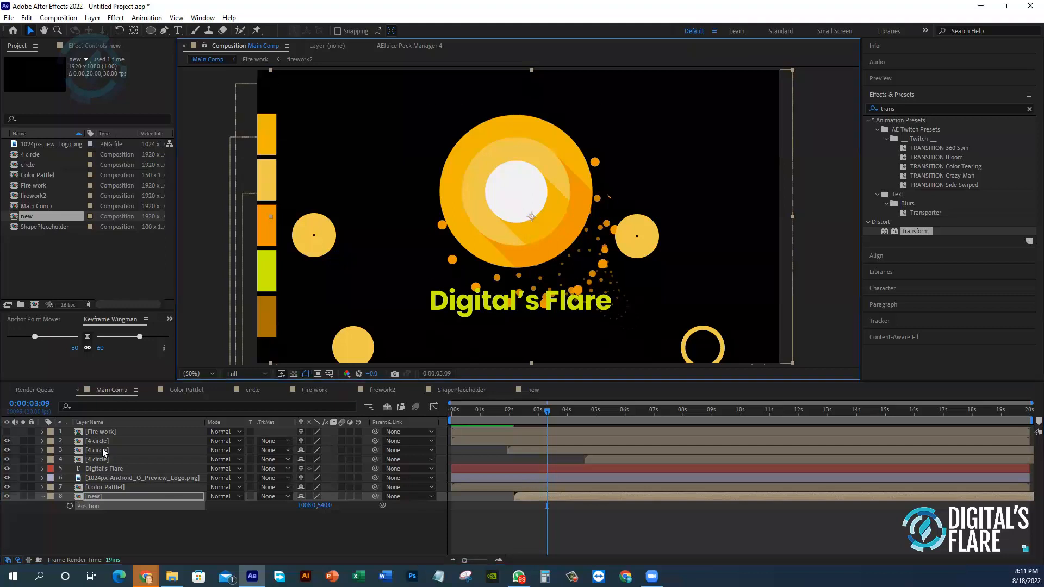
pyautogui.click(101, 468)
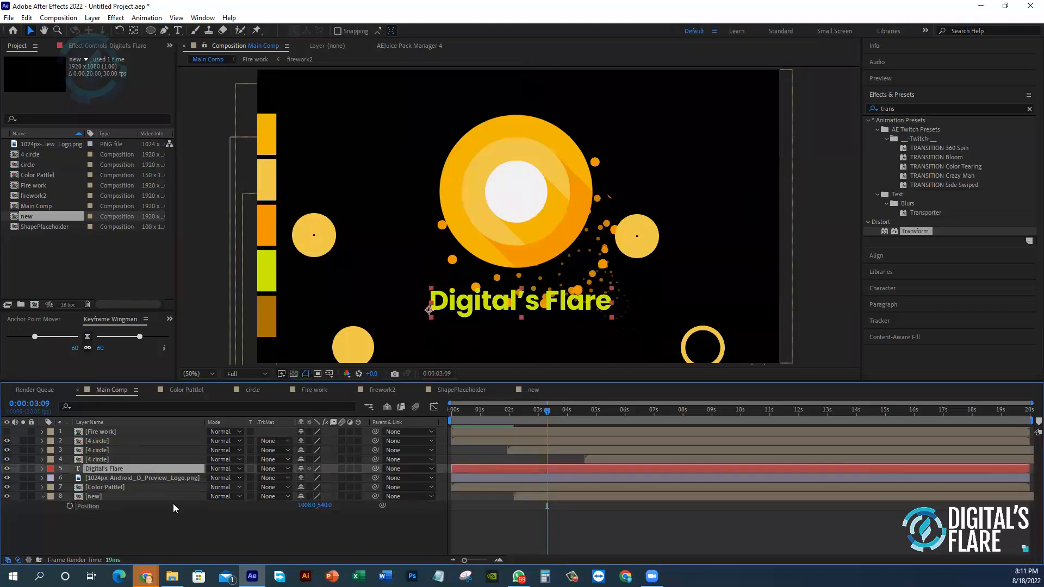
pyautogui.click(109, 474)
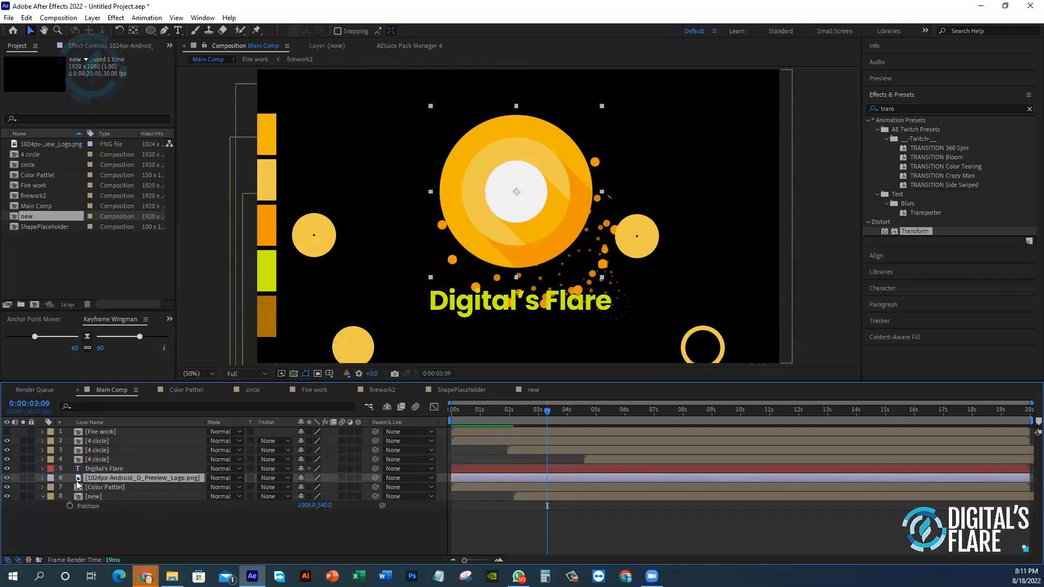
pyautogui.press('s')
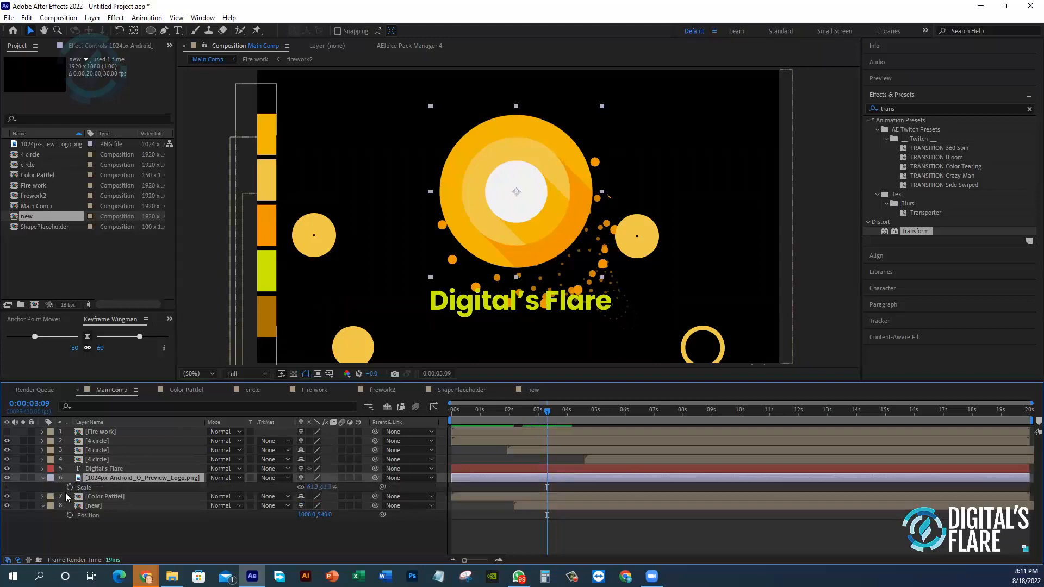
pyautogui.click(70, 487)
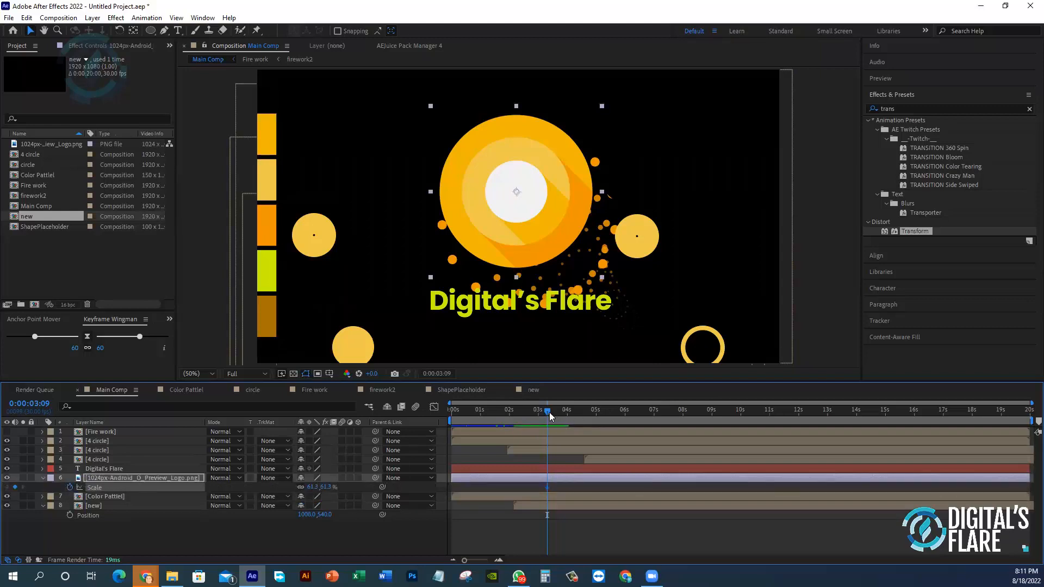
# - Set the logo layer's Scale to 0% at 0:00:02:06 so it grows toward the keyframe at 0:00:03:09
pyautogui.moveTo(549, 417); pyautogui.dragTo(517, 418)
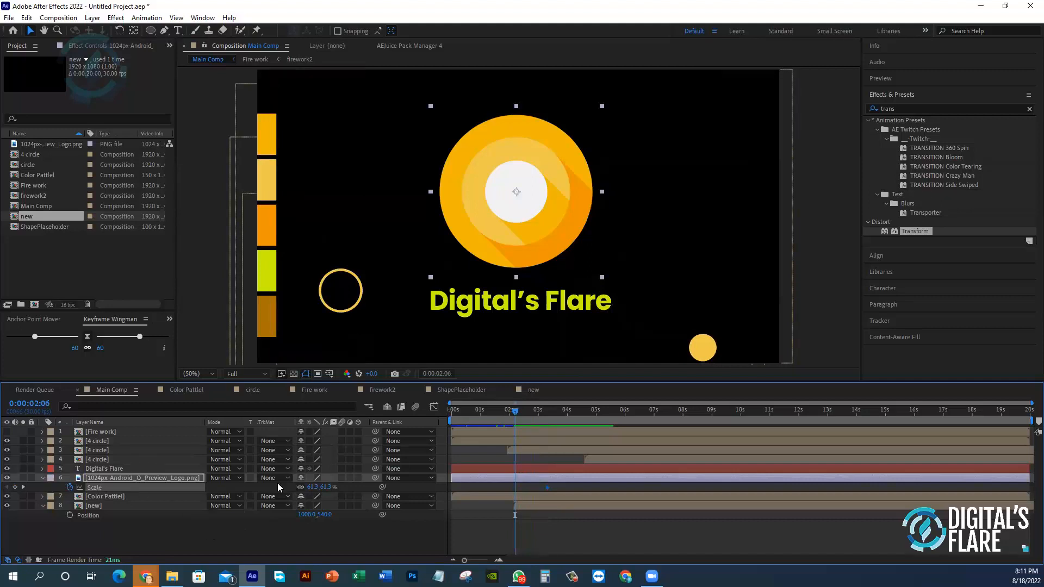
pyautogui.moveTo(313, 486); pyautogui.dragTo(261, 493)
pyautogui.click(313, 488)
pyautogui.write('0')
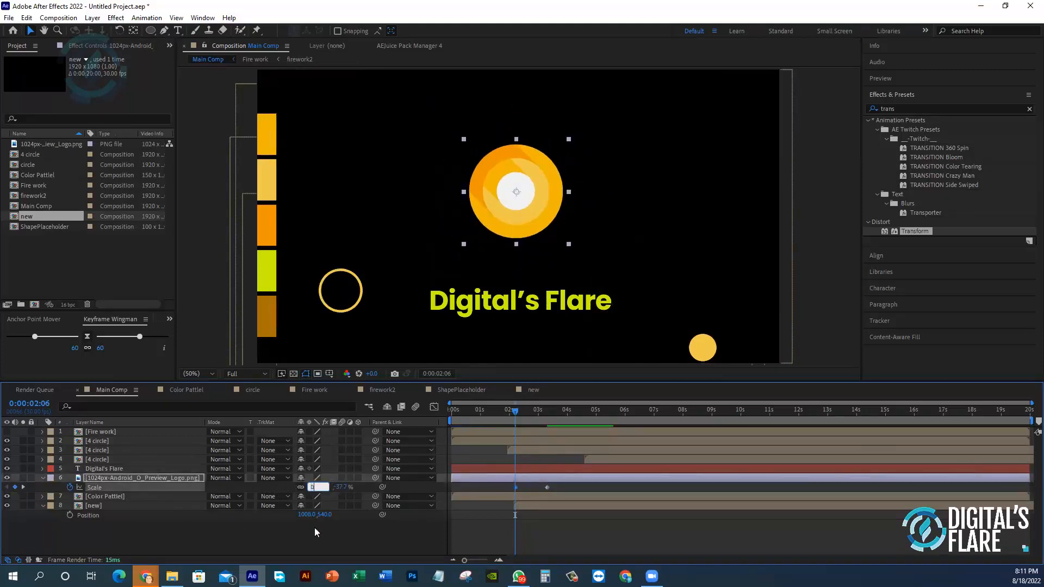
pyautogui.click(315, 529)
# - Preview the logo's scale-in with the dot burst from the start of Main Comp
pyautogui.moveTo(462, 411); pyautogui.dragTo(309, 422)
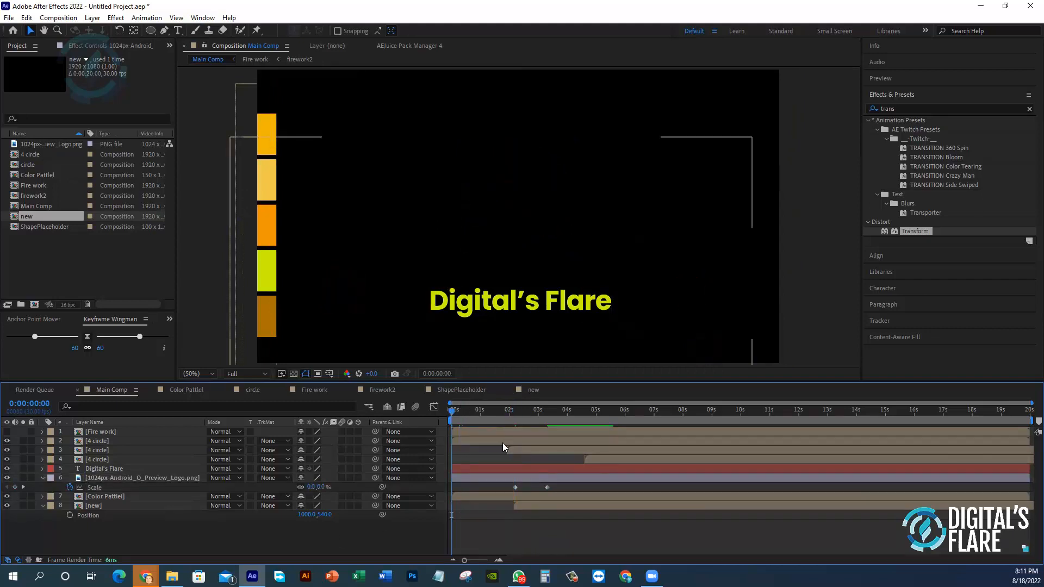
pyautogui.press('space')
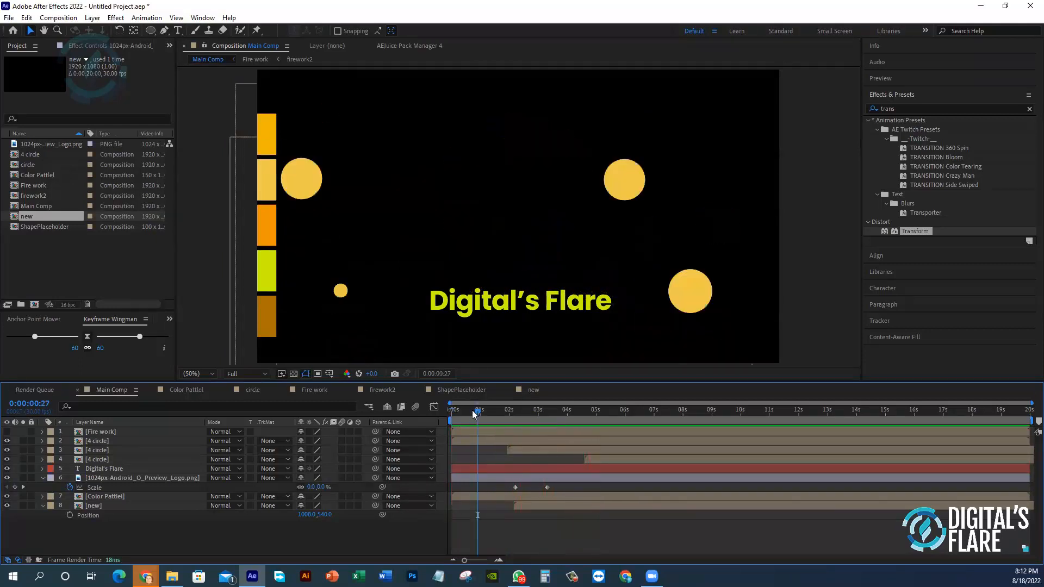
pyautogui.press('space')
pyautogui.press('space')
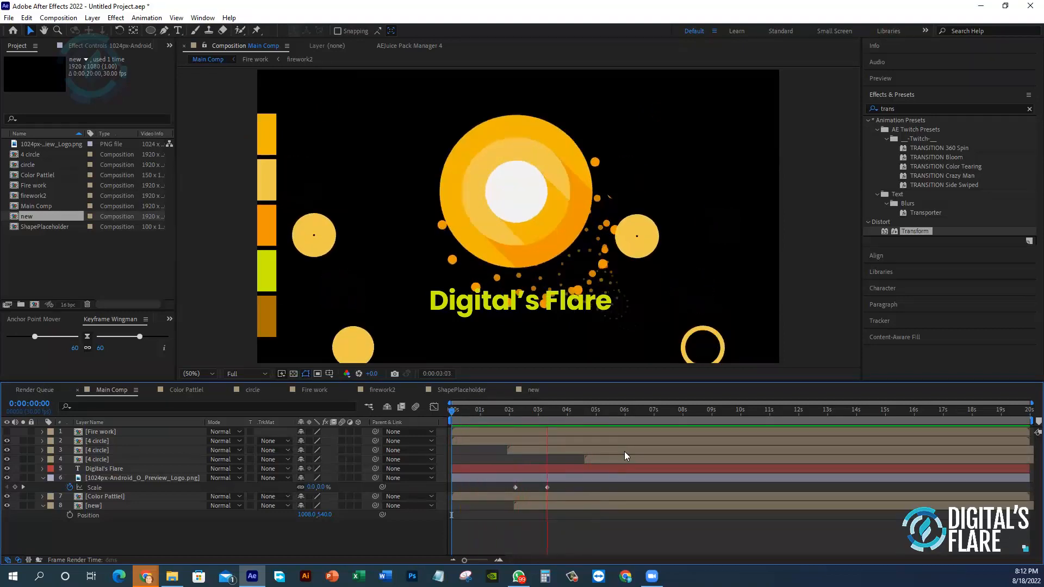
pyautogui.press('space')
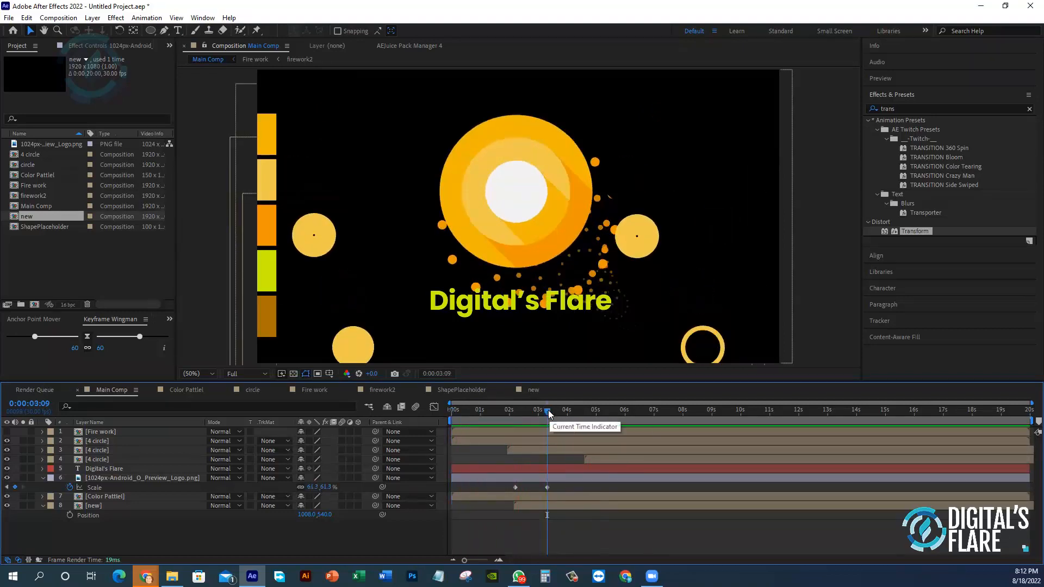
# - Show the logo layer's Position together with its Scale and add a Position keyframe at 0:00:03:09
pyautogui.moveTo(548, 410); pyautogui.dragTo(516, 409)
pyautogui.click(139, 477)
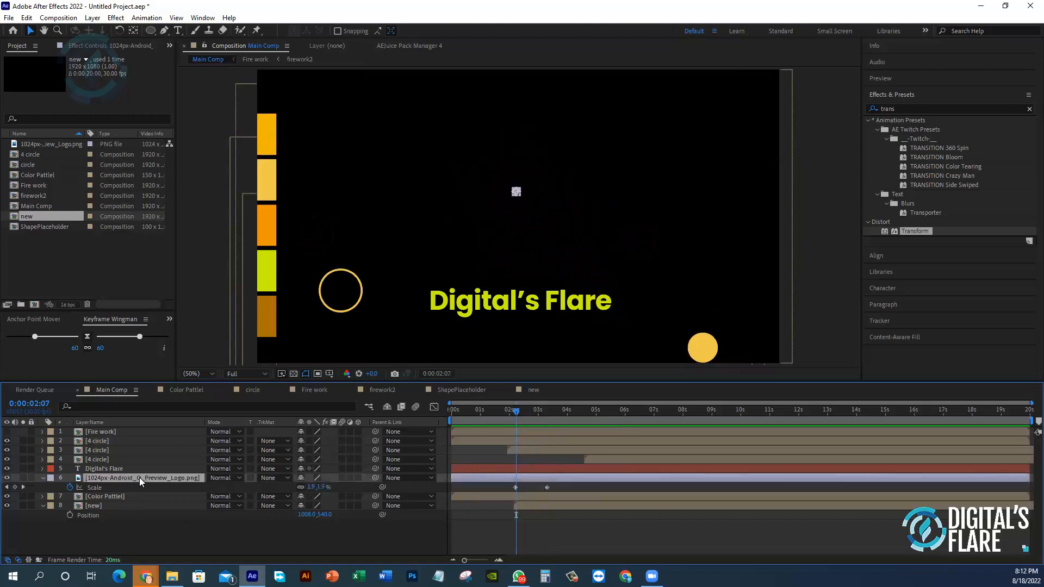
pyautogui.press('p')
pyautogui.moveTo(519, 409); pyautogui.dragTo(547, 409)
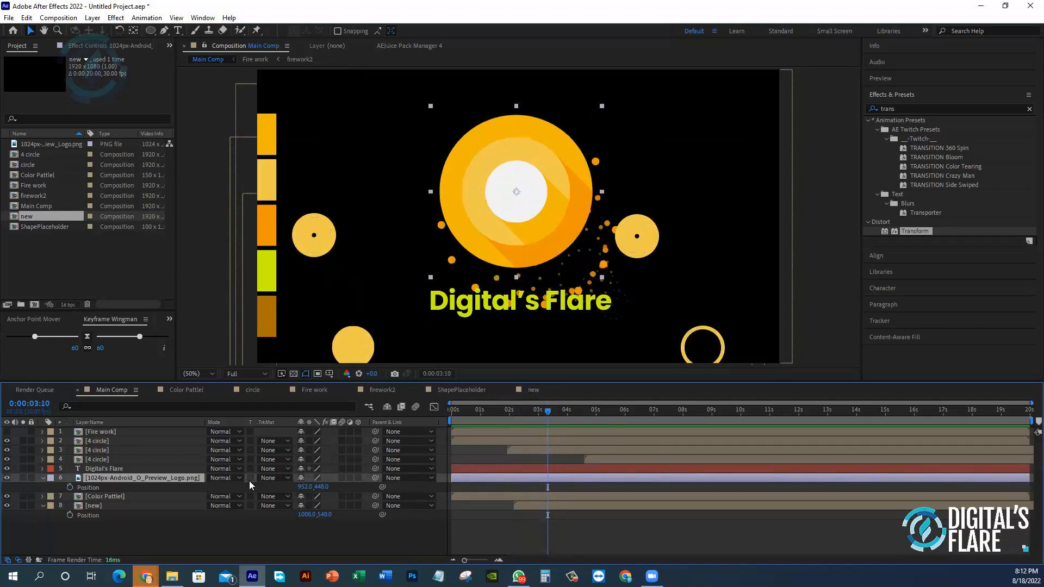
pyautogui.hotkey('shift', 's')
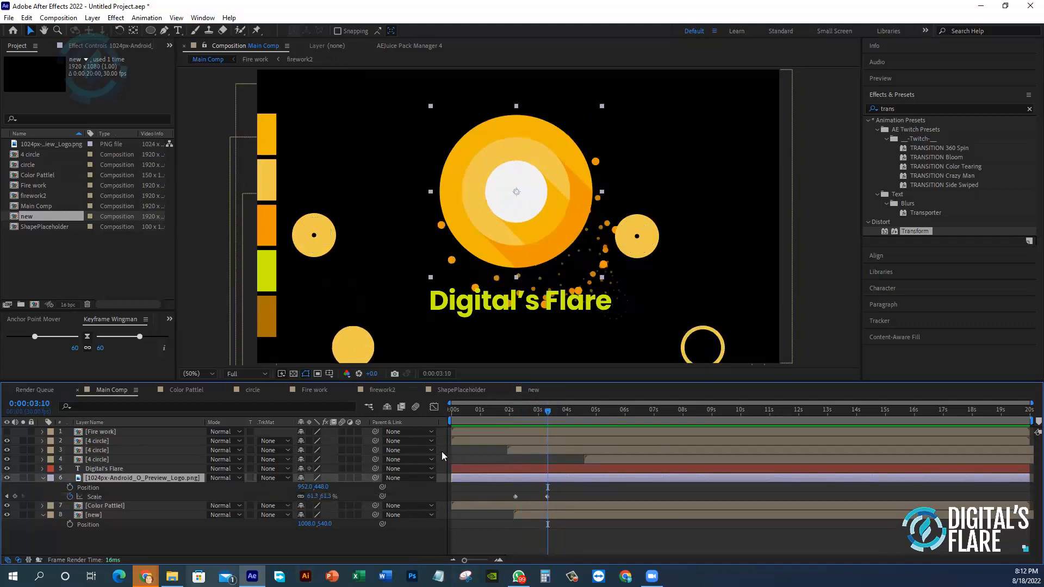
pyautogui.click(547, 413)
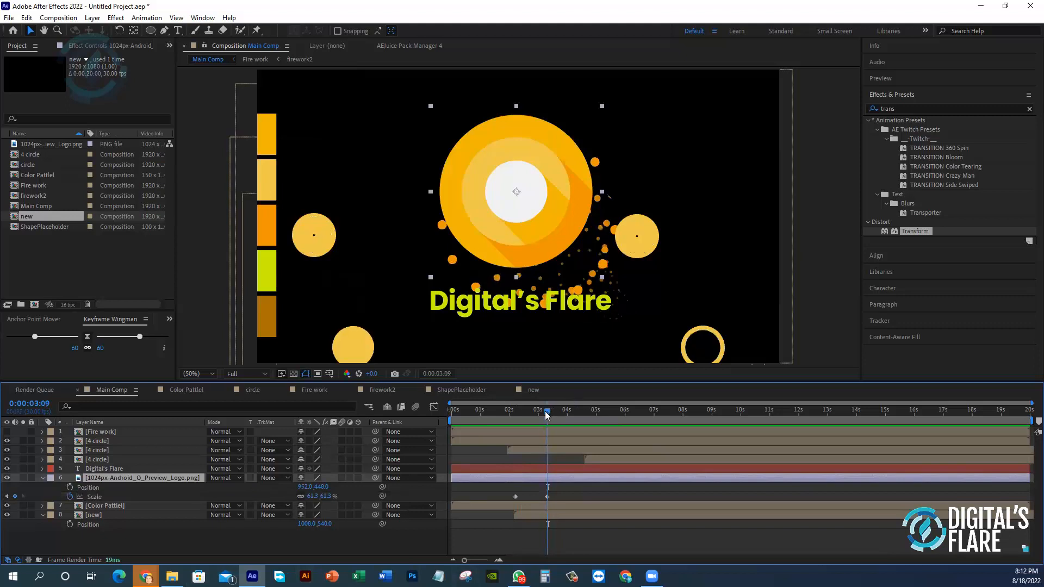
pyautogui.click(69, 487)
# - Show the rulers and place a vertical and a horizontal guide crossing at the burst's origin near the logo's lower edge
pyautogui.moveTo(546, 414); pyautogui.dragTo(514, 415)
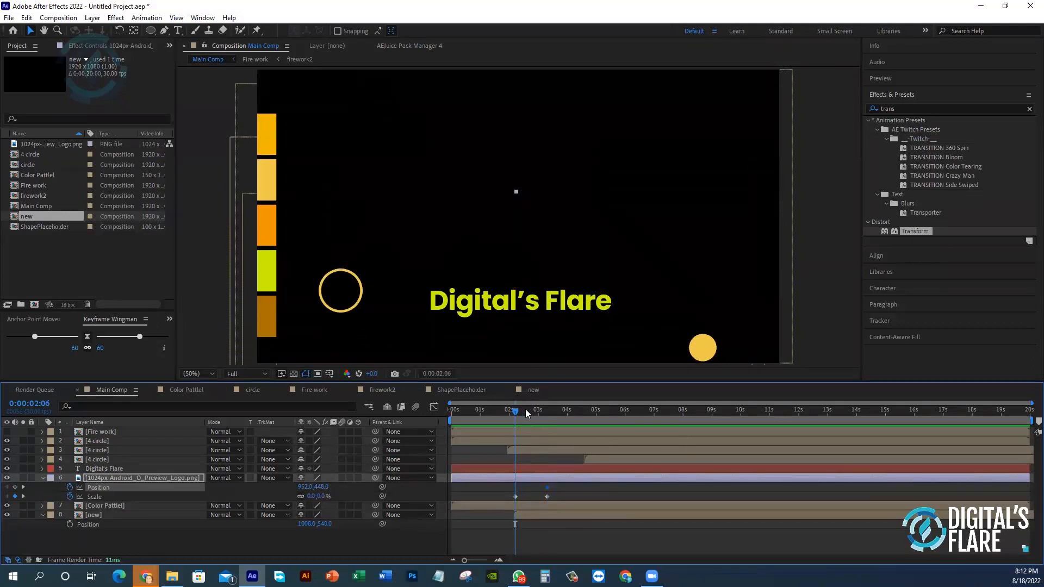
pyautogui.moveTo(525, 413); pyautogui.dragTo(548, 413)
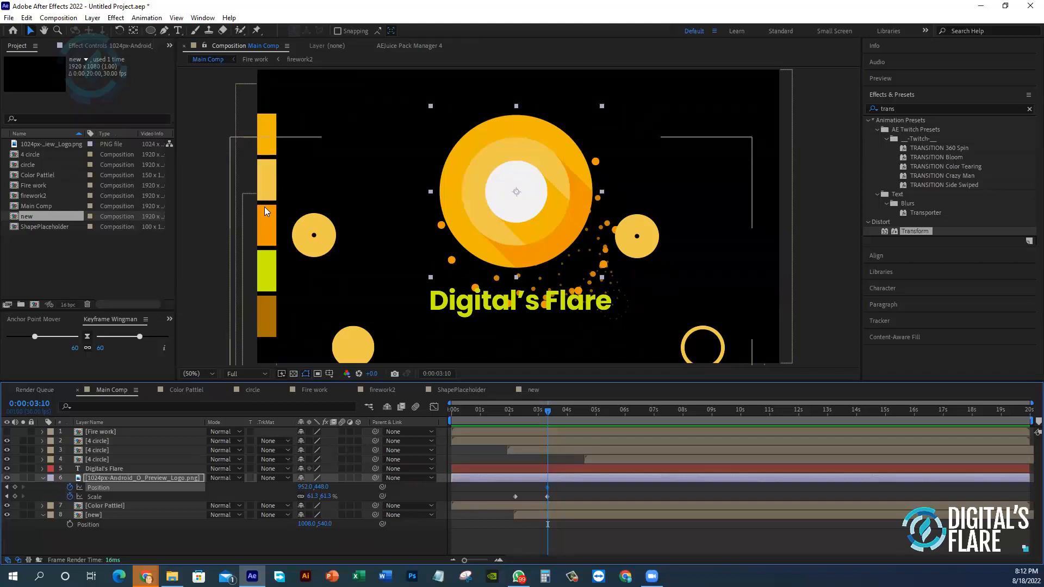
pyautogui.hotkey('ctrl', 'r')
pyautogui.moveTo(179, 218); pyautogui.dragTo(509, 253)
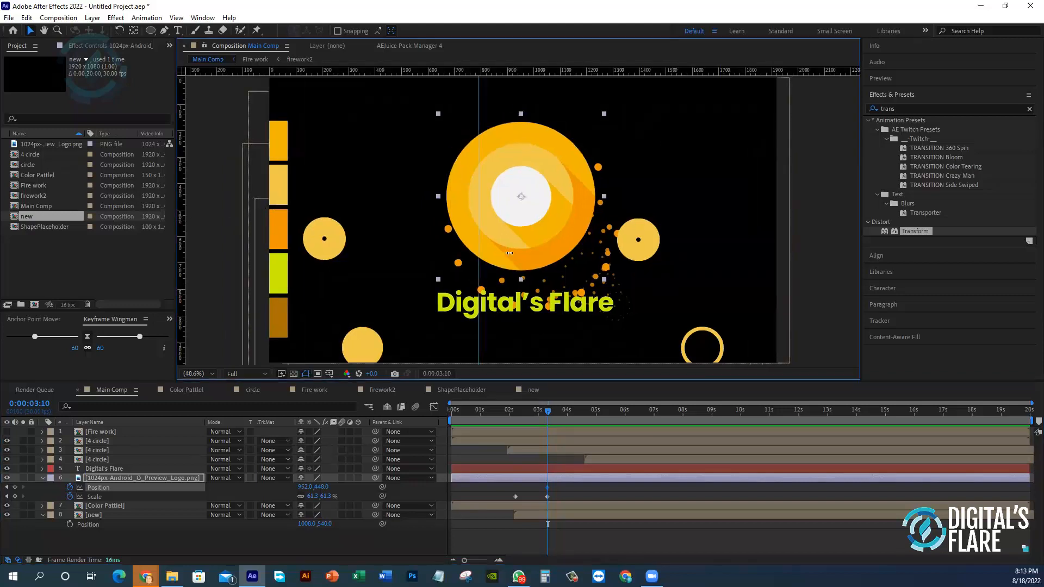
pyautogui.moveTo(563, 69); pyautogui.dragTo(565, 262)
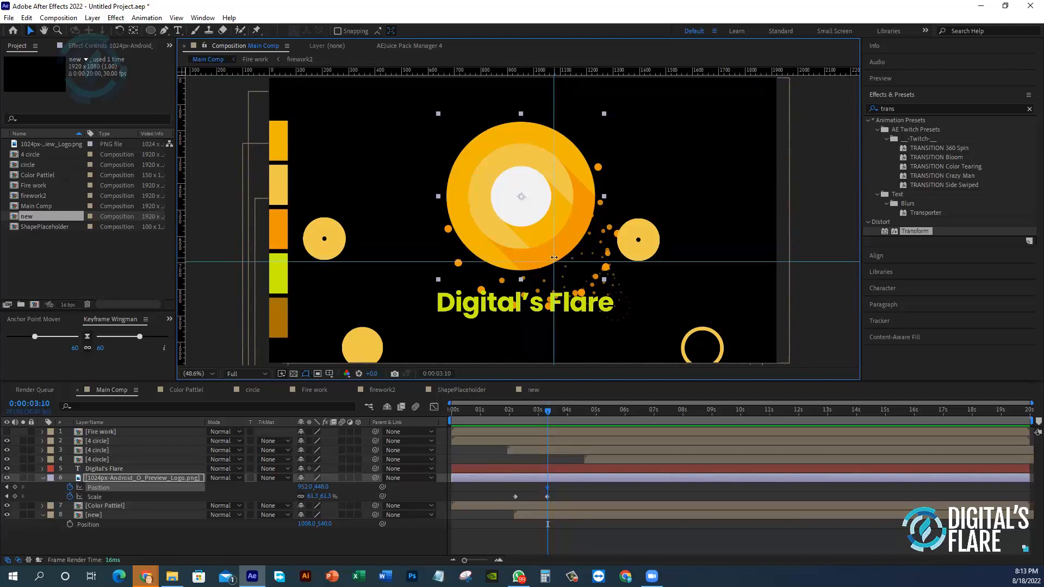
# - At 0:00:02:06, set the logo layer's Position to 1079, 688 so it starts at the guide intersection
pyautogui.click(512, 416)
pyautogui.click(514, 417)
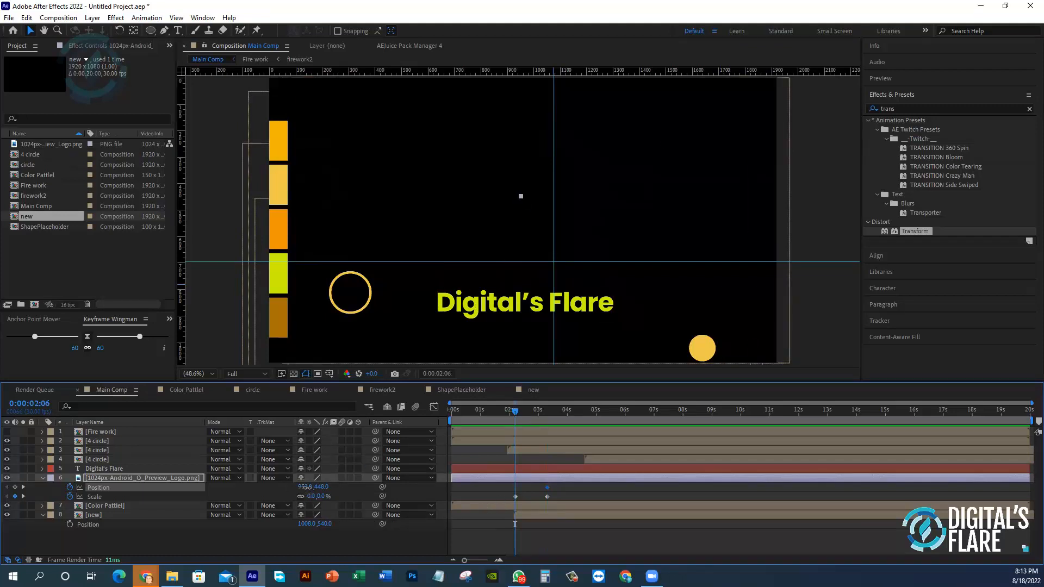
pyautogui.moveTo(307, 487); pyautogui.dragTo(381, 487)
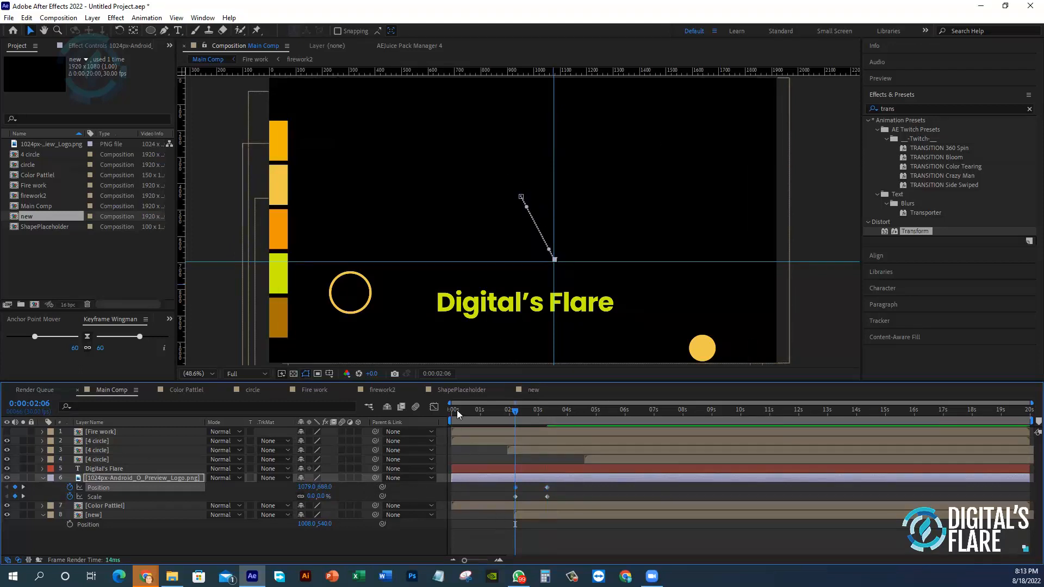
# - Preview the logo moving and scaling out of the burst from the start of Main Comp
pyautogui.click(457, 413)
pyautogui.click(475, 412)
pyautogui.press('space')
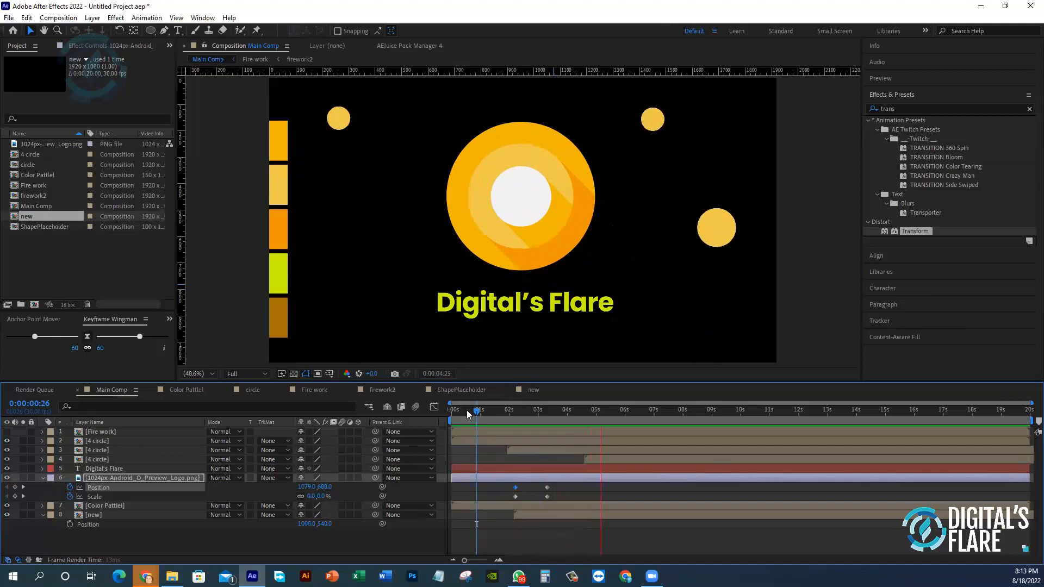
pyautogui.moveTo(466, 412); pyautogui.dragTo(422, 419)
pyautogui.press('space')
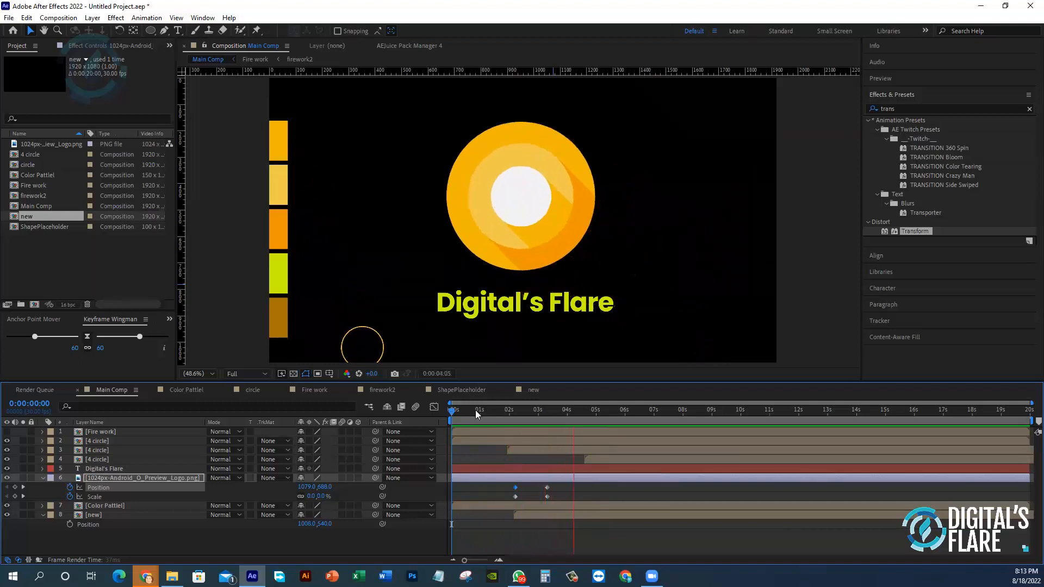
# - Easy-ease the logo's Position and Scale keyframes and raise the ending keyframes' incoming influence to 100% in the speed graph
pyautogui.click(495, 411)
pyautogui.moveTo(508, 410)
pyautogui.mouseDown()
pyautogui.moveTo(550, 412)
pyautogui.moveTo(519, 422)
pyautogui.mouseUp()
pyautogui.moveTo(558, 485); pyautogui.dragTo(505, 503)
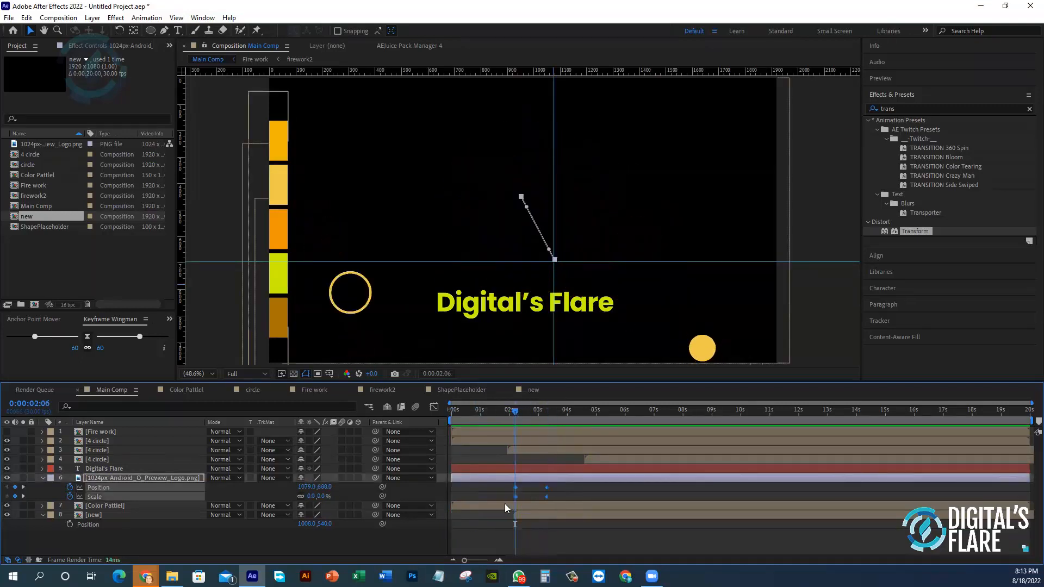
pyautogui.click(434, 406)
pyautogui.click(535, 521)
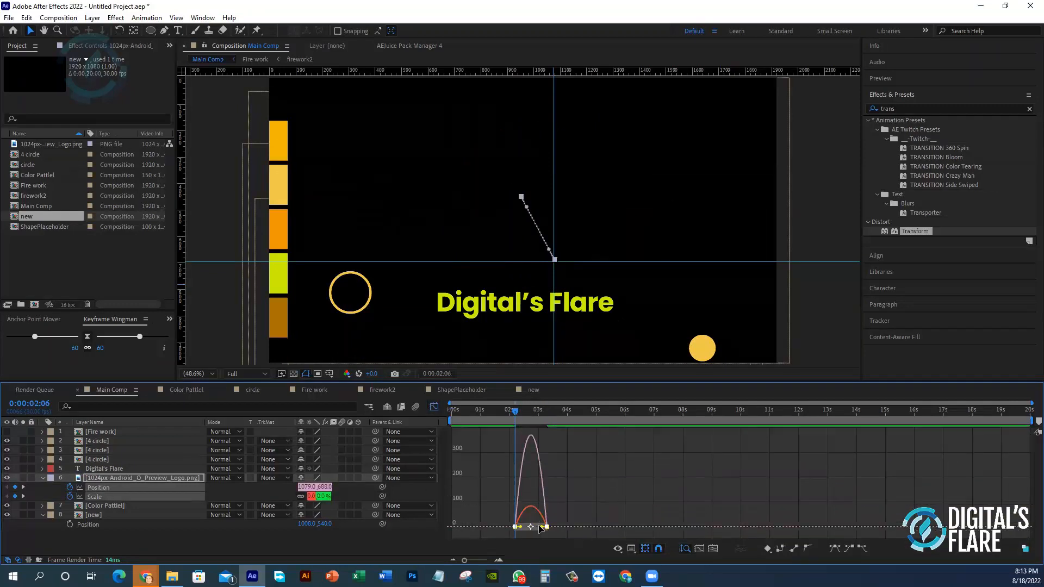
pyautogui.moveTo(535, 529); pyautogui.dragTo(527, 533)
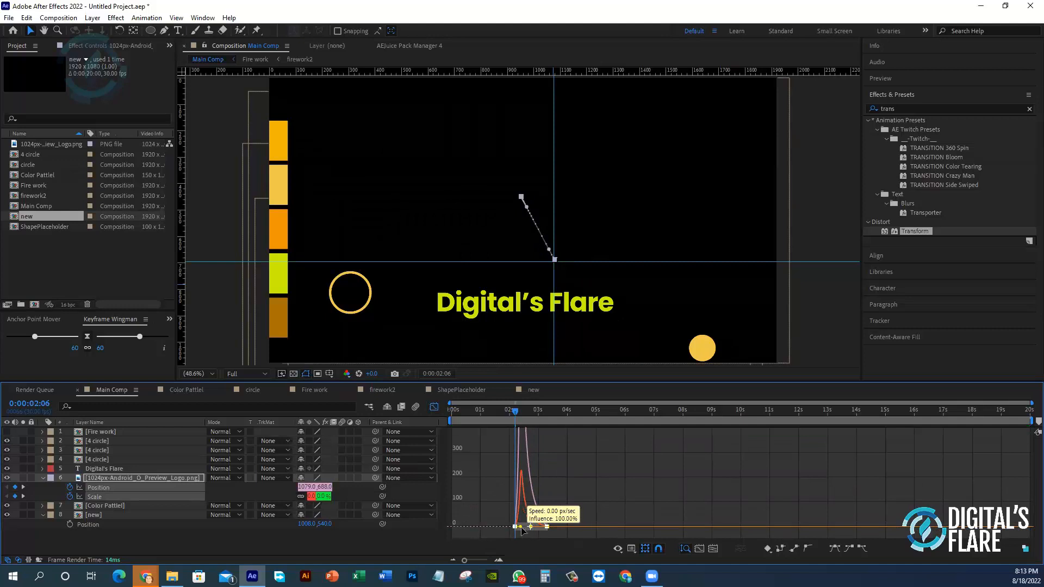
pyautogui.click(433, 406)
# - Preview the eased logo animation in Main Comp and stop playback at 0:00:03:23
pyautogui.click(487, 417)
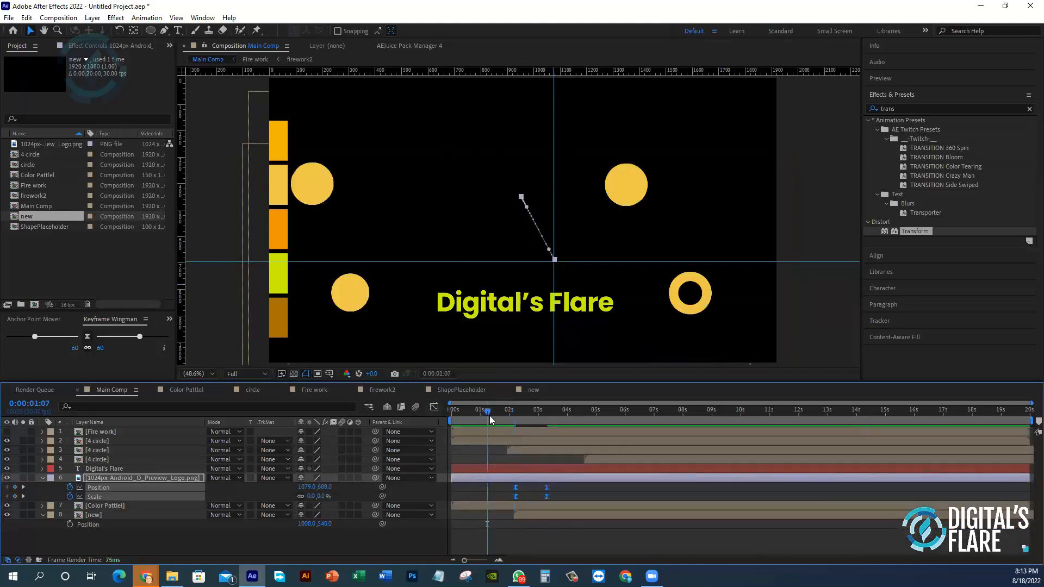
pyautogui.press('space')
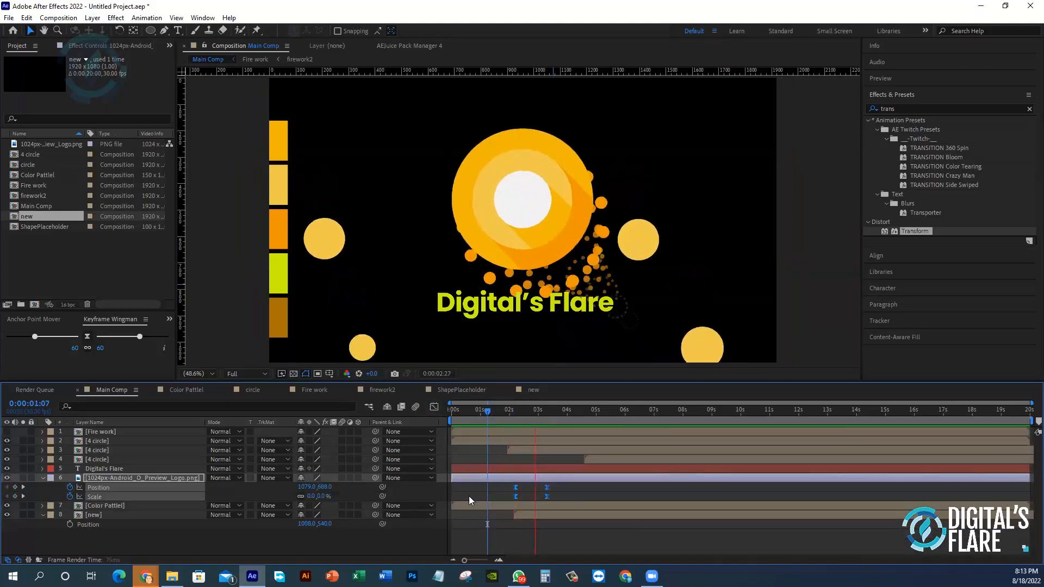
pyautogui.click(473, 417)
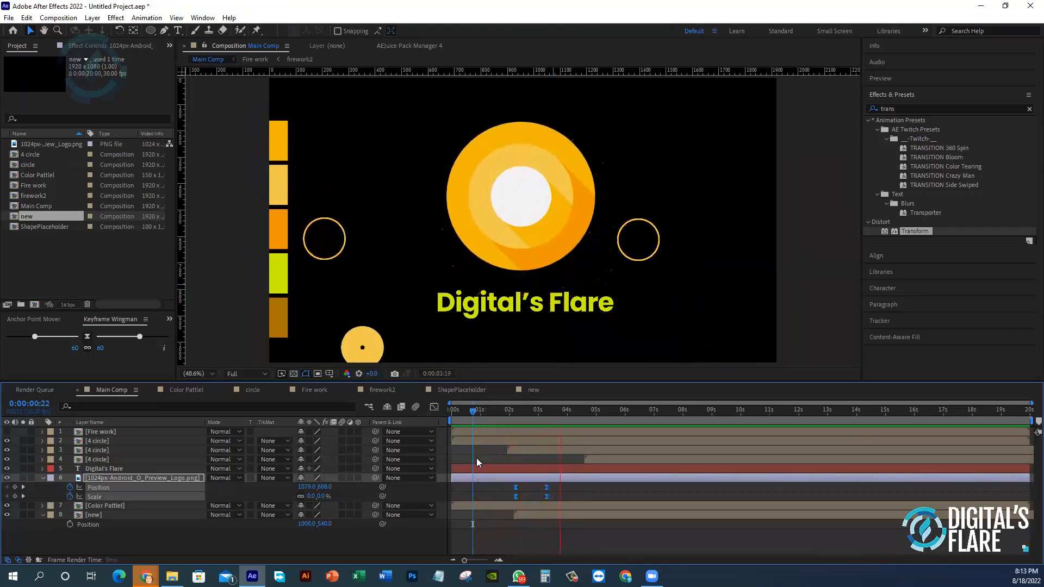
pyautogui.press('space')
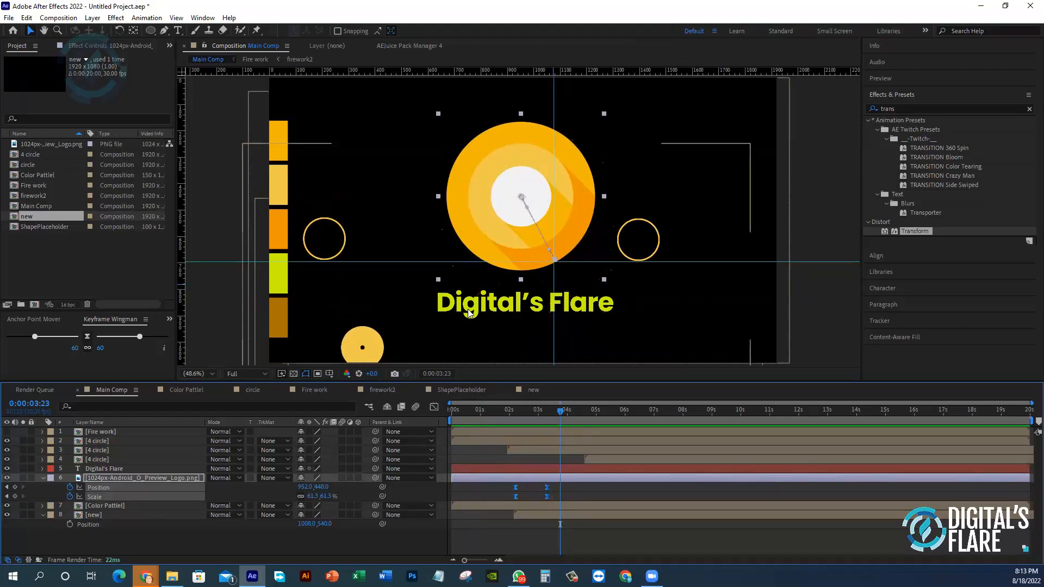
pyautogui.click(468, 313)
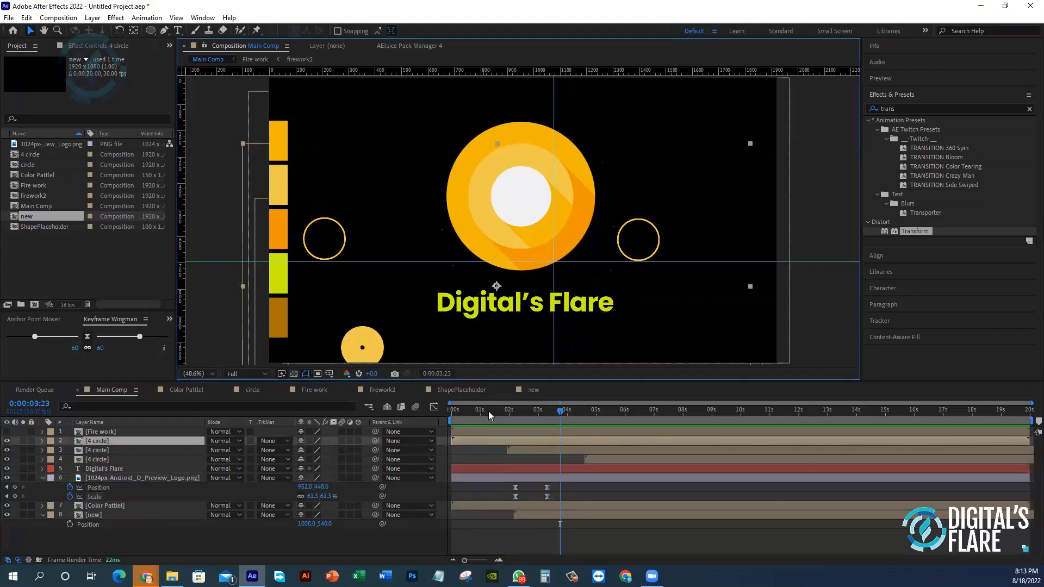
pyautogui.click(489, 411)
pyautogui.click(475, 311)
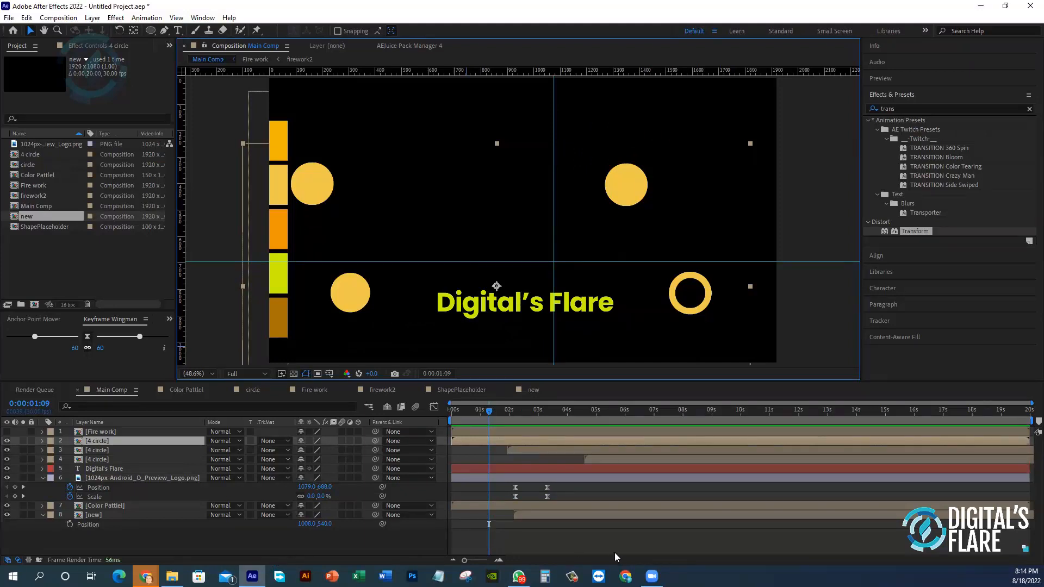
# - Switch to Chrome, open the bookmarked After Effects Text Animation Presets Preview Gallery in a new tab, and return to After Effects
pyautogui.moveTo(145, 576)
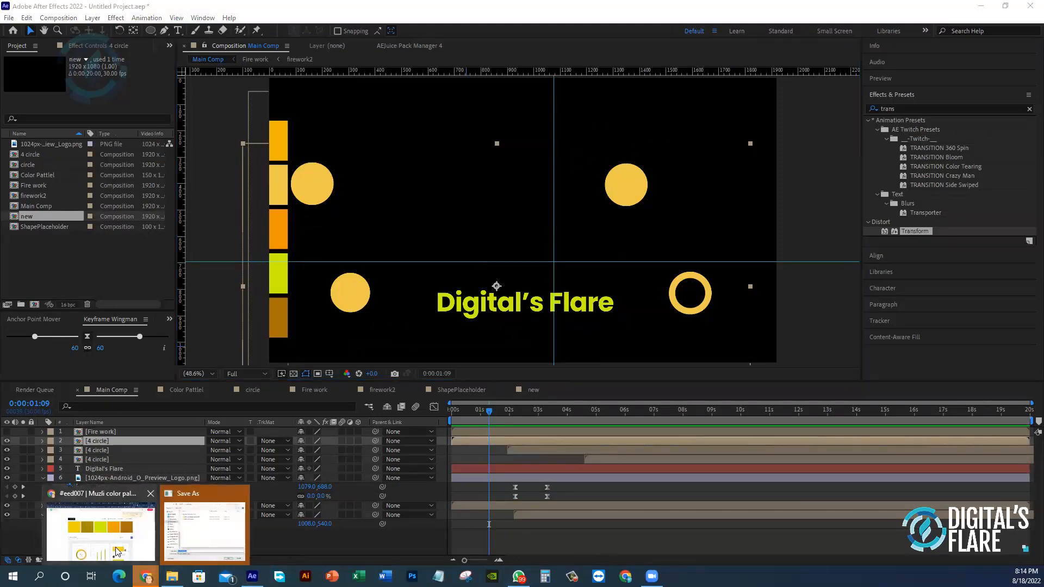
pyautogui.click(116, 557)
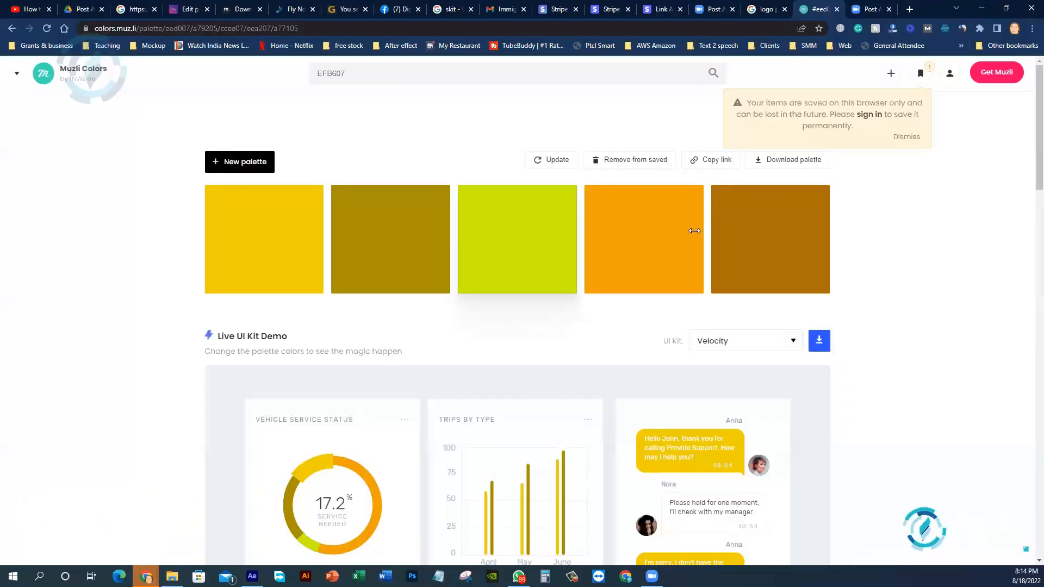
pyautogui.click(909, 10)
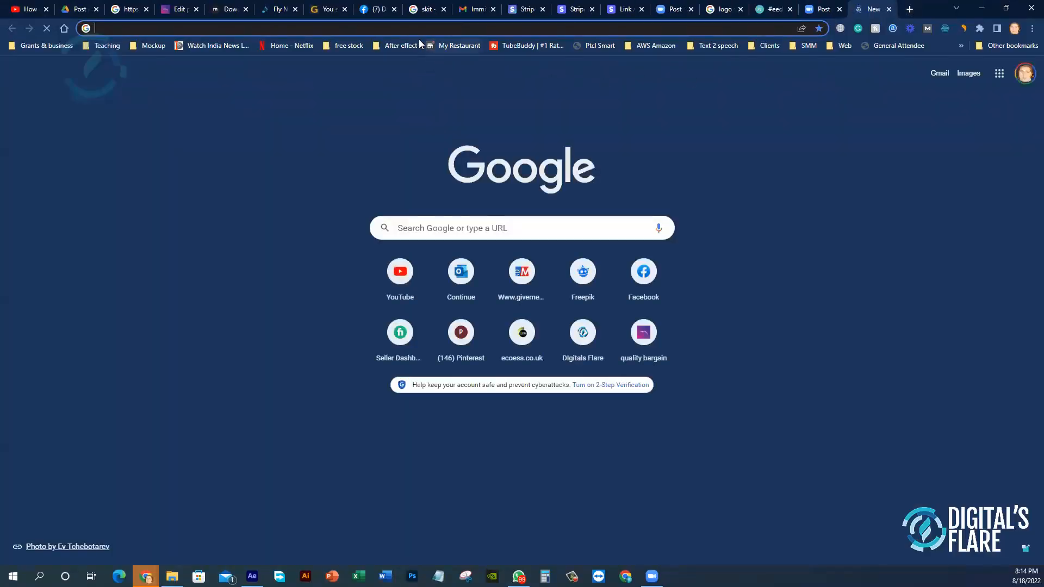
pyautogui.click(396, 47)
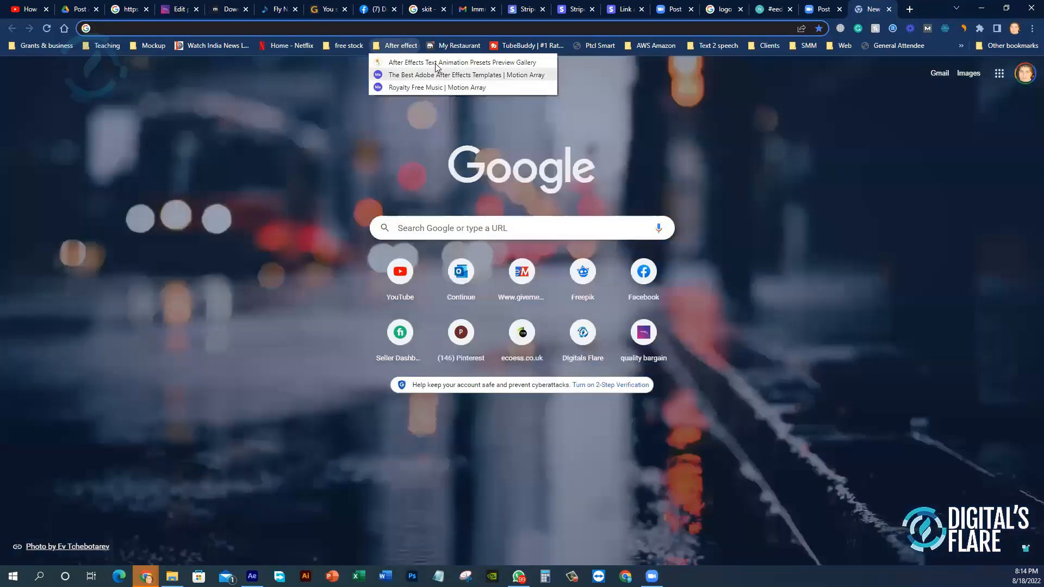
pyautogui.click(427, 63)
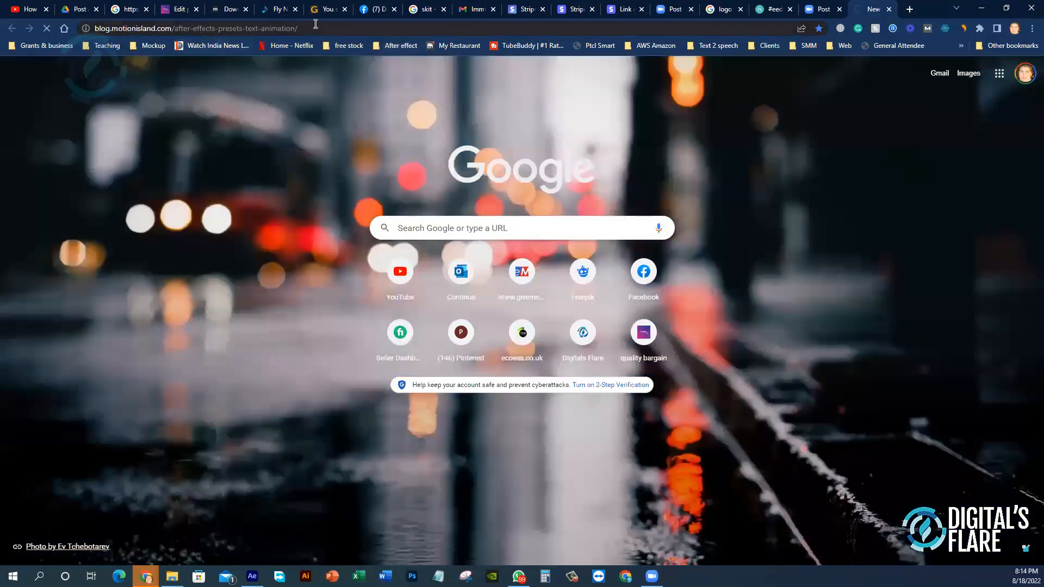
pyautogui.click(322, 27)
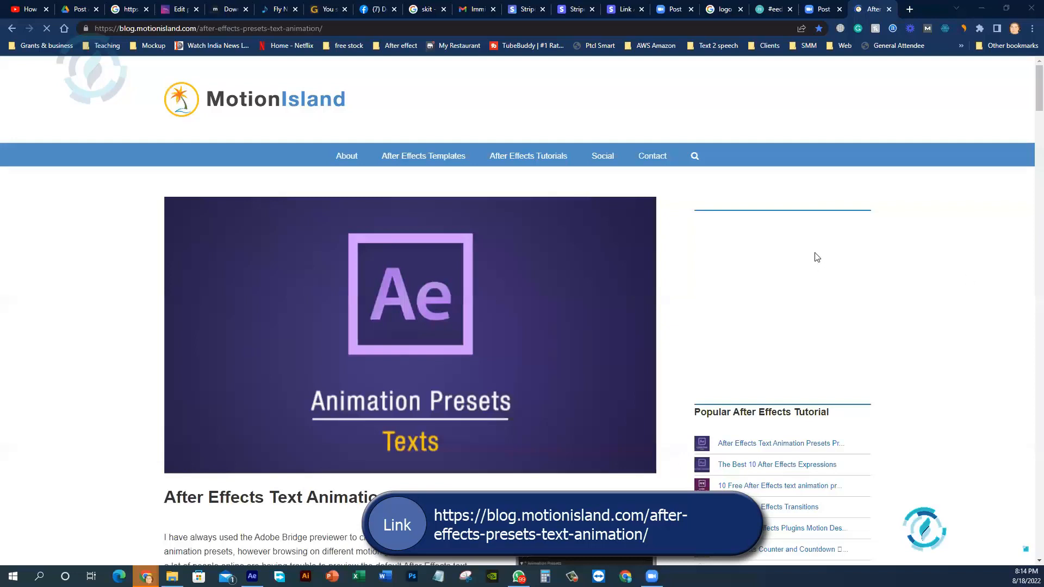
pyautogui.click(981, 9)
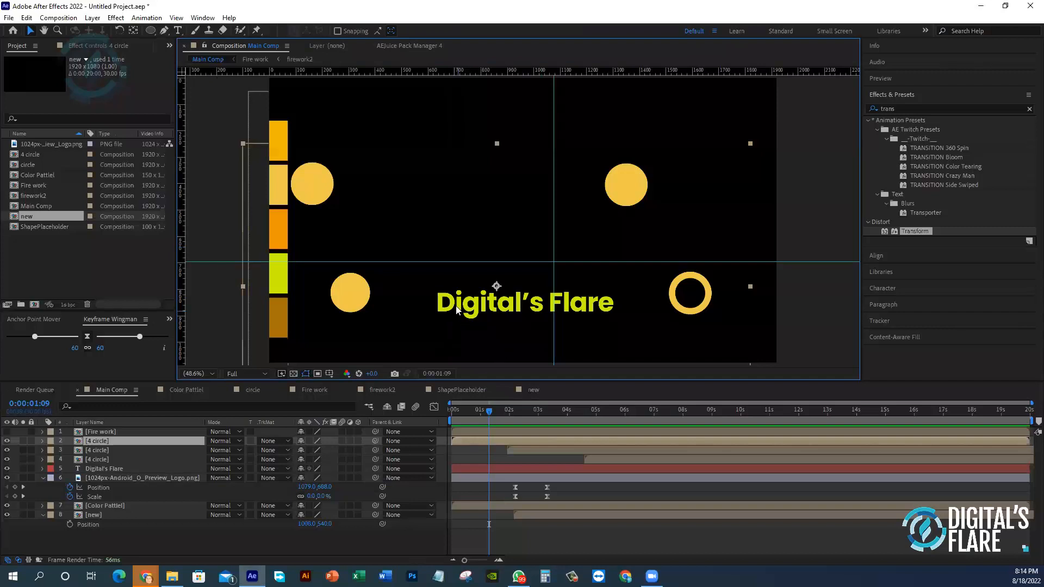
# - Find the Bullet Train text preset and apply it to the Digital's Flare text layer at 0:00:04:00 in Main Comp
pyautogui.moveTo(487, 413); pyautogui.dragTo(566, 417)
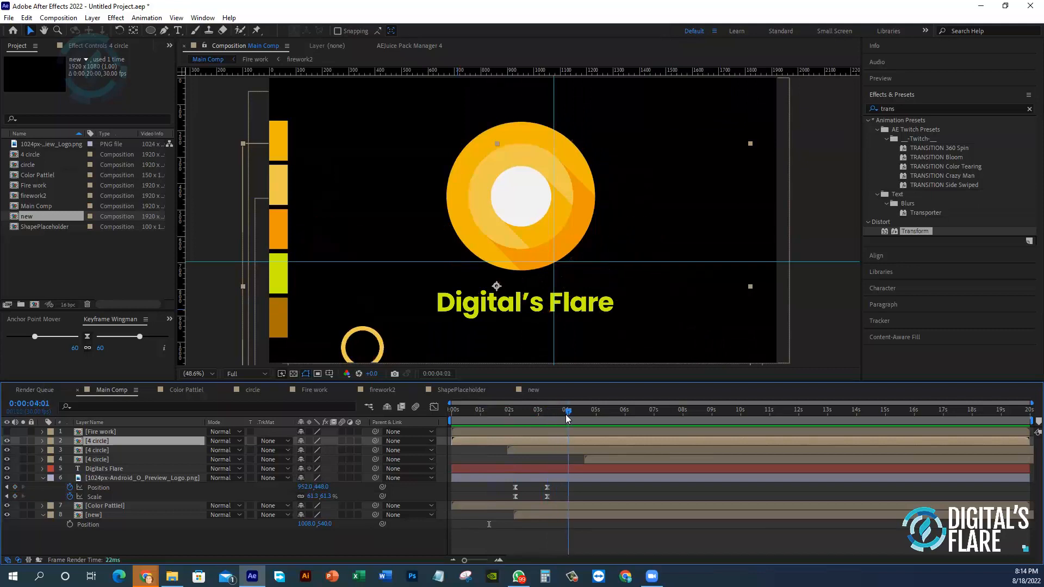
pyautogui.click(900, 111)
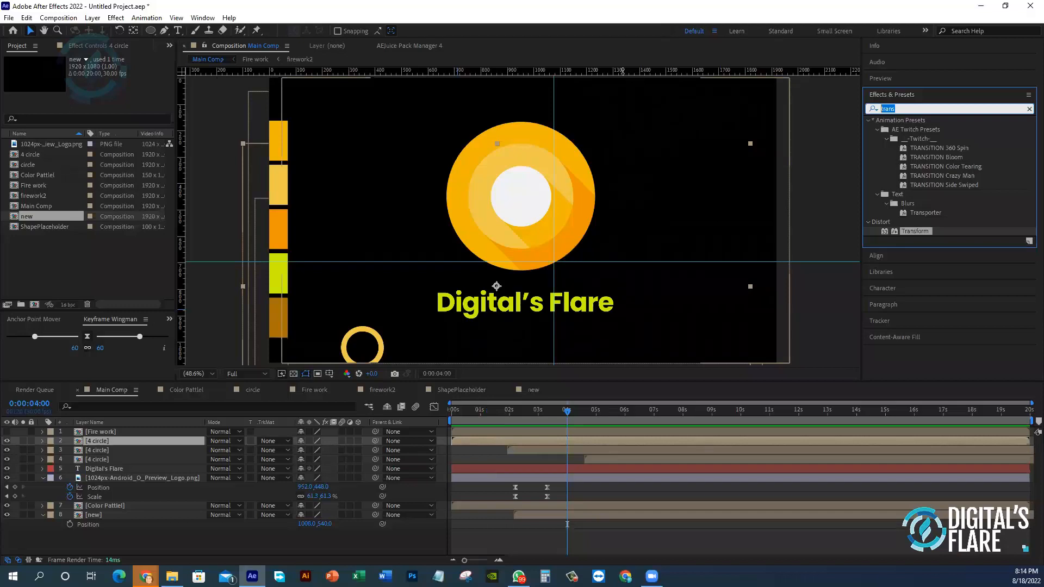
pyautogui.write('bull')
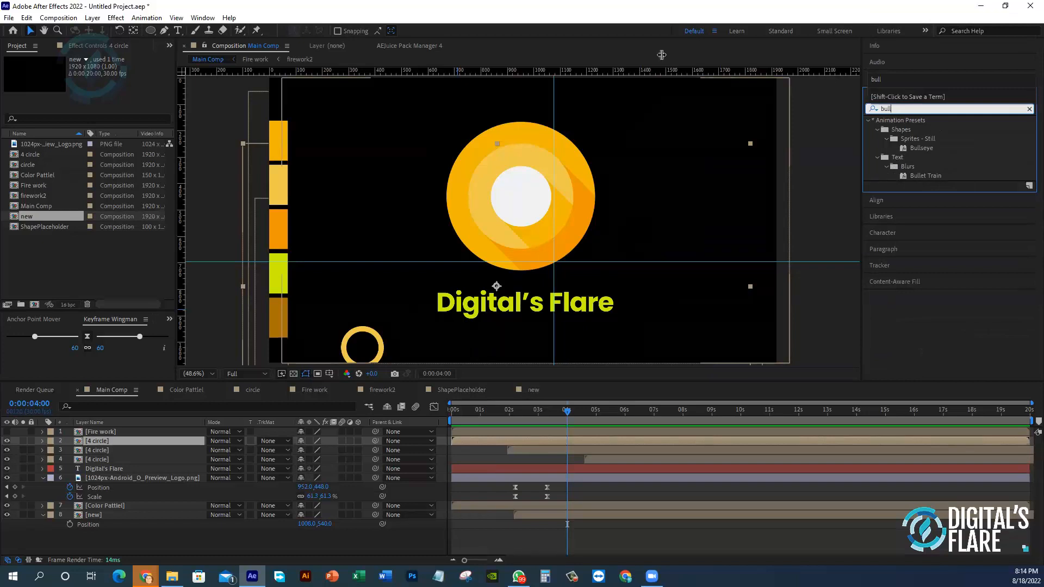
pyautogui.click(934, 176)
pyautogui.moveTo(935, 176); pyautogui.dragTo(521, 308)
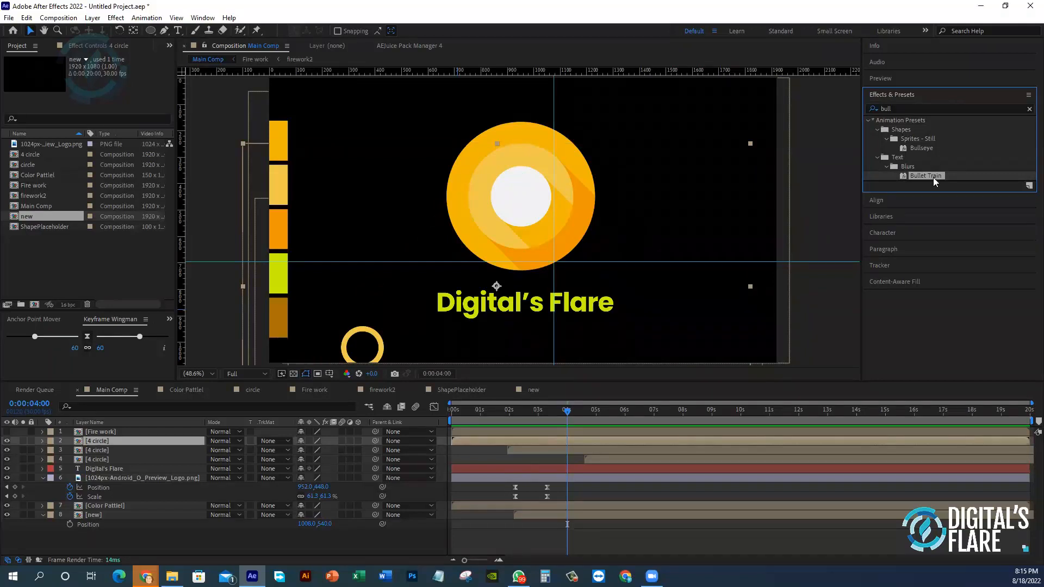
pyautogui.moveTo(933, 177); pyautogui.dragTo(121, 468)
# - Preview the Bullet Train animation on the Digital's Flare text from 0:00:01:04 and again from 0:00:01:16
pyautogui.moveTo(566, 412); pyautogui.dragTo(485, 426)
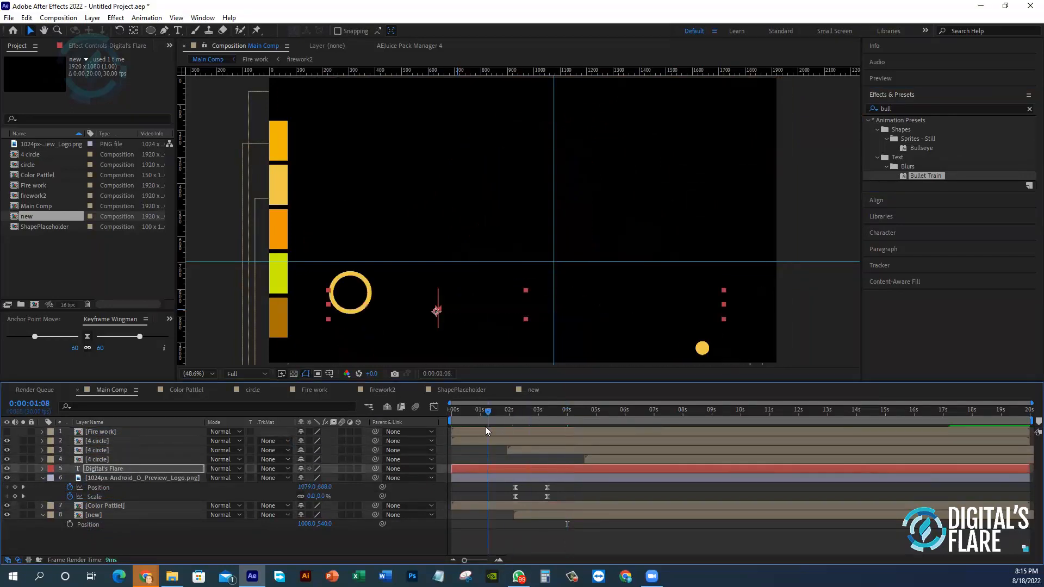
pyautogui.press('space')
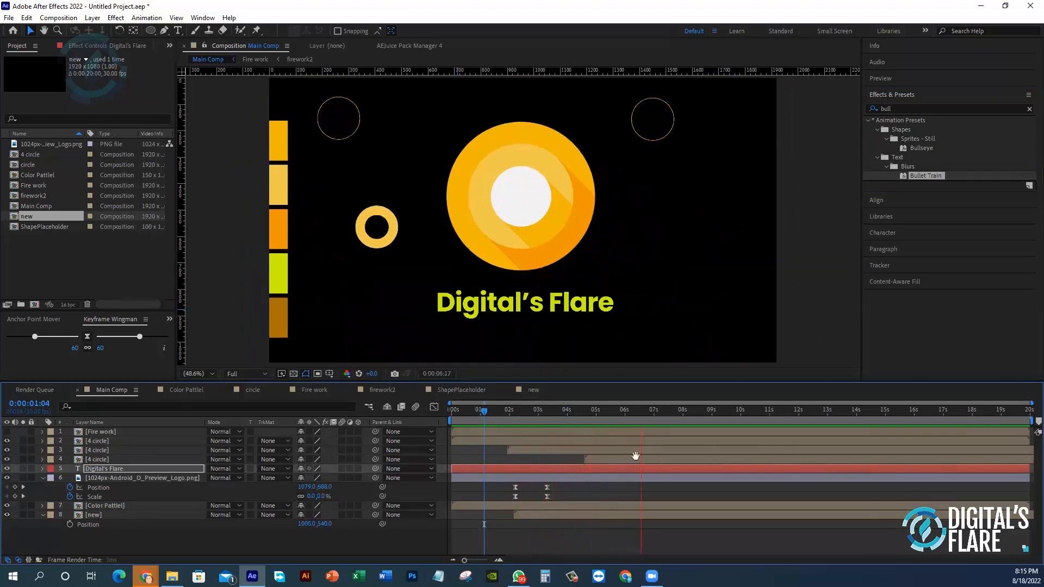
pyautogui.press('space')
pyautogui.click(496, 411)
pyautogui.press('space')
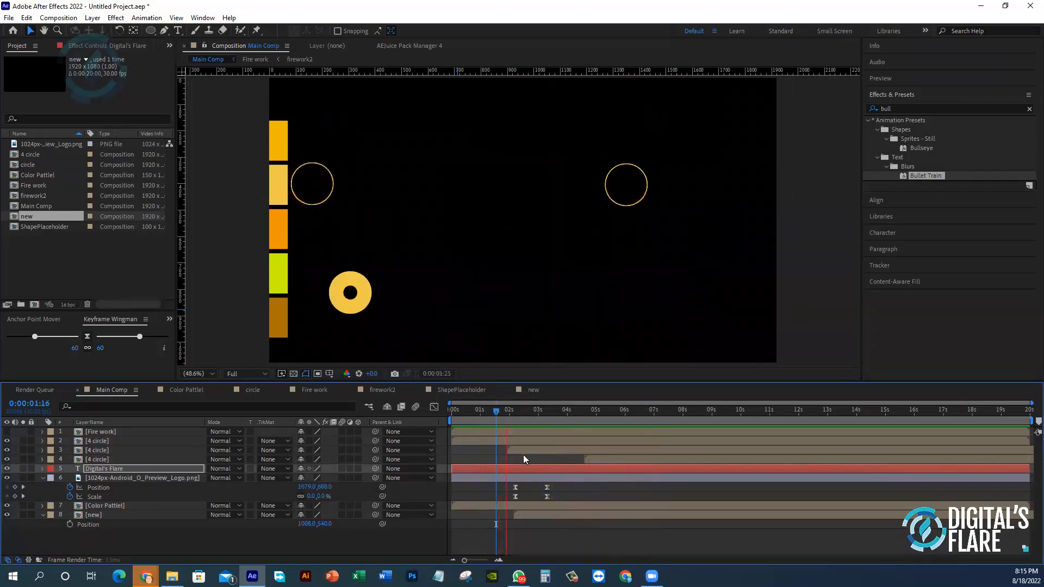
pyautogui.press('space')
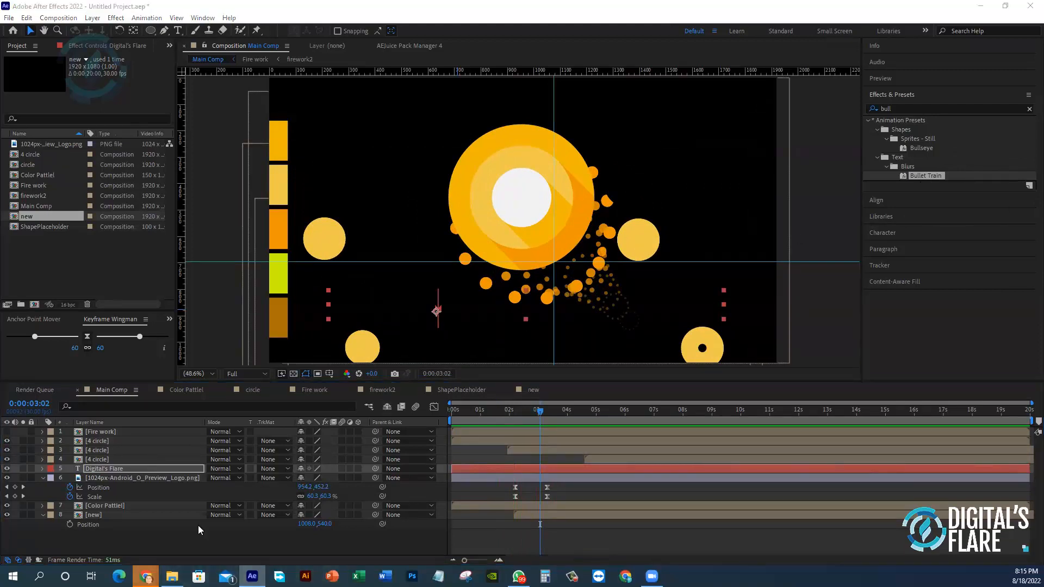
# - Switch to the MotionIsland gallery in Chrome and look through its list of text preset categories
pyautogui.click(146, 576)
pyautogui.click(115, 542)
pyautogui.scroll(-9, 446, 324)
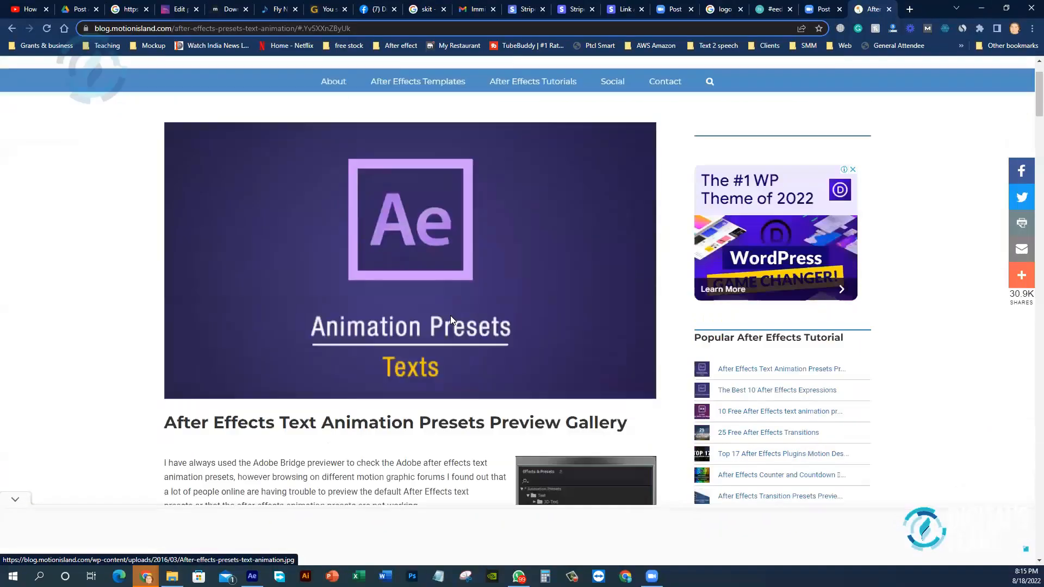
pyautogui.scroll(-3, 210, 283)
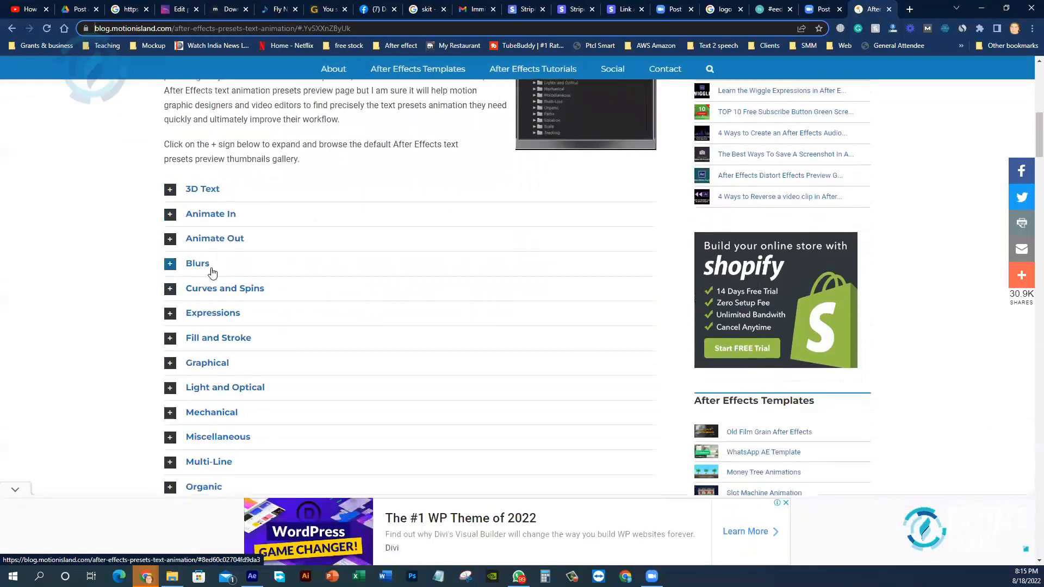
pyautogui.scroll(-5, 227, 303)
pyautogui.scroll(4, 223, 303)
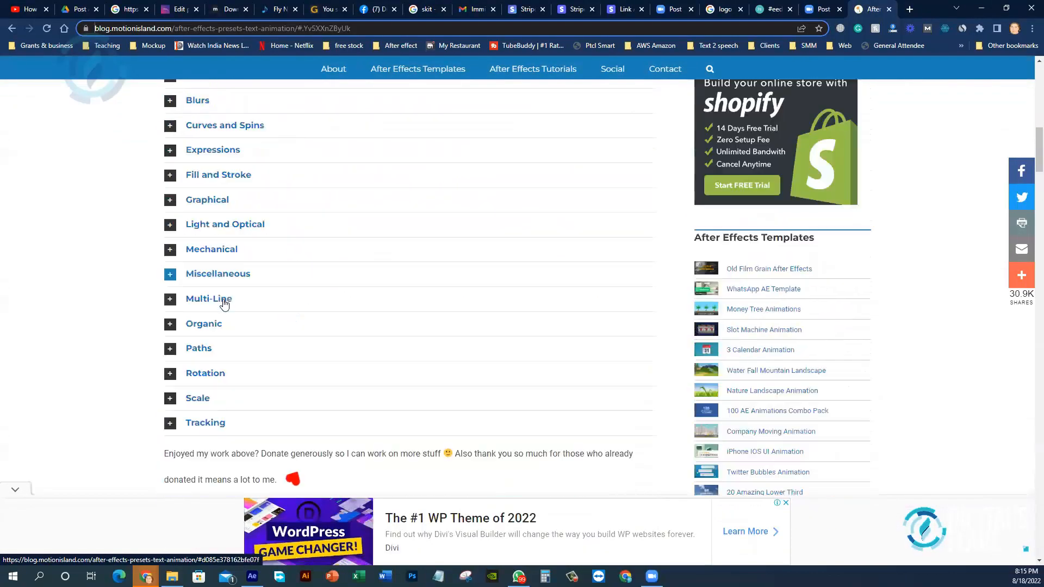
pyautogui.scroll(3, 242, 250)
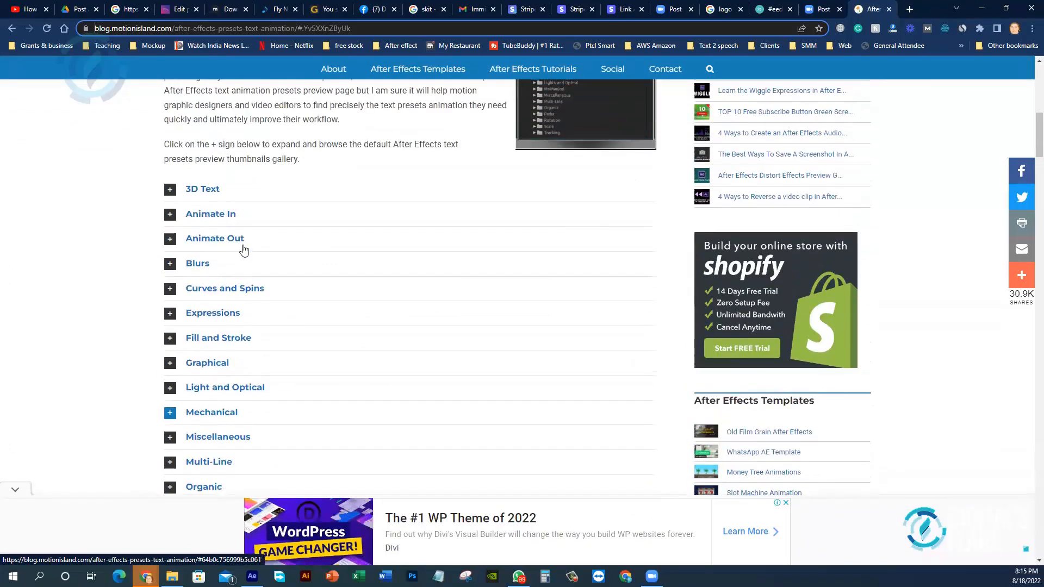
# - Expand the Animate In and Animate Out categories and examine their text preset previews
pyautogui.click(170, 214)
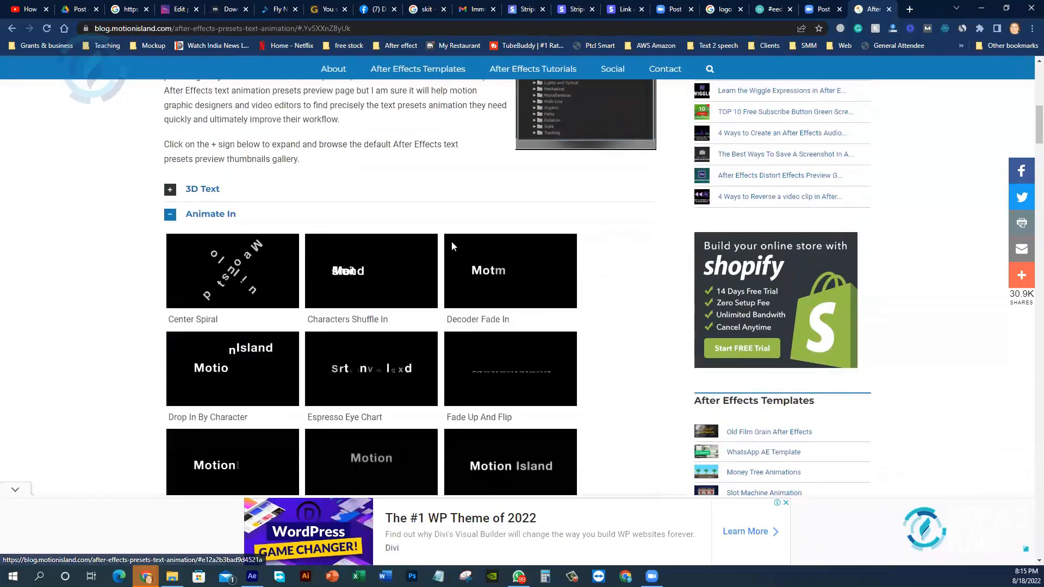
pyautogui.scroll(-2, 517, 432)
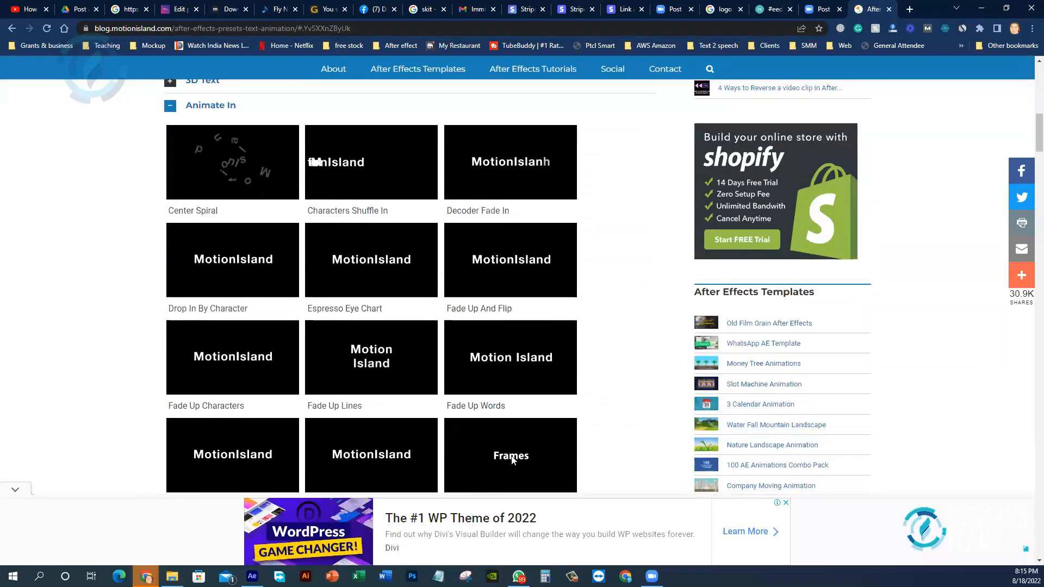
pyautogui.scroll(-2, 262, 284)
pyautogui.scroll(2, 262, 284)
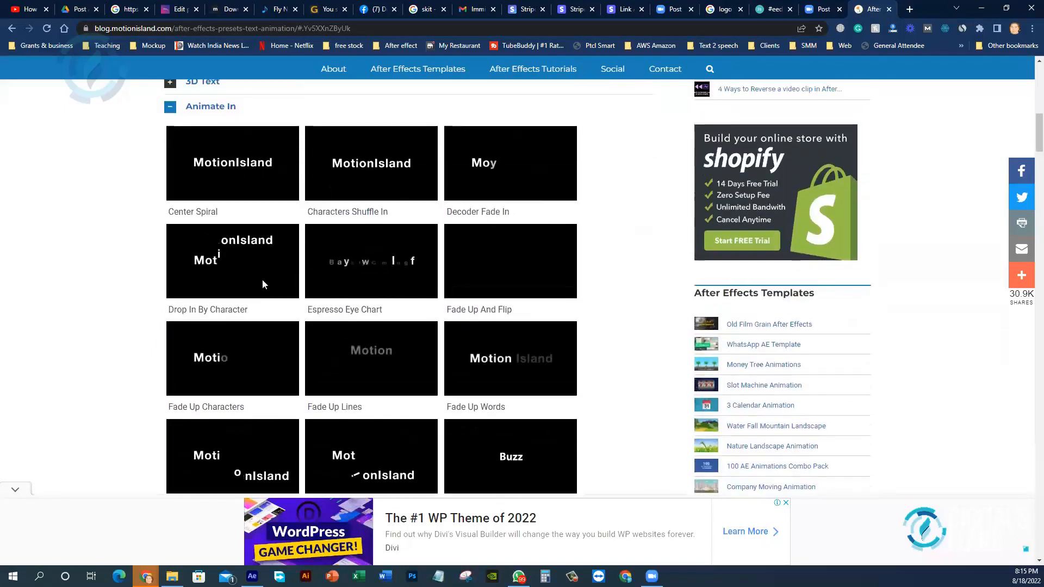
pyautogui.scroll(1, 263, 284)
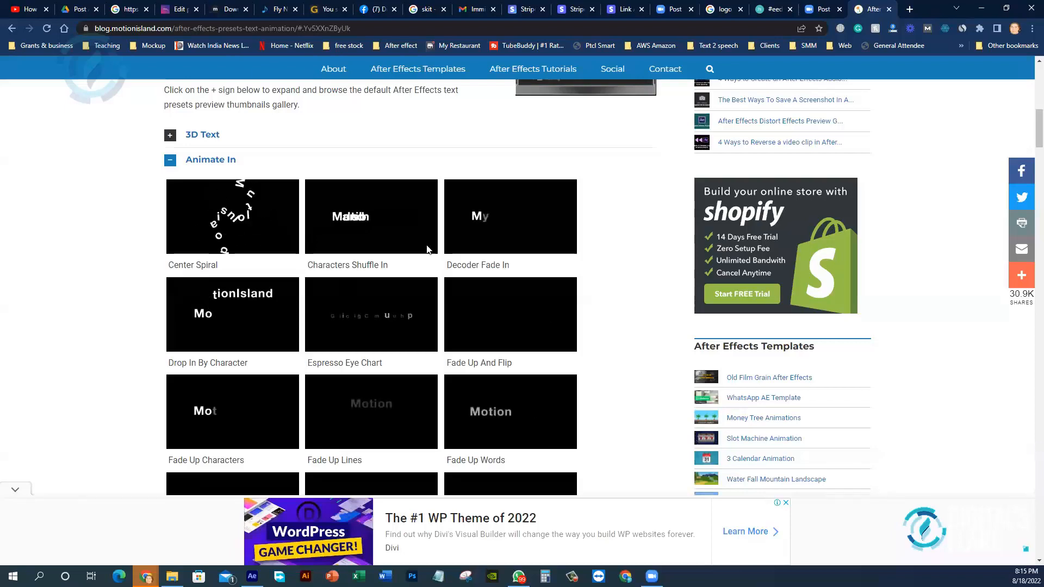
pyautogui.scroll(-2, 273, 306)
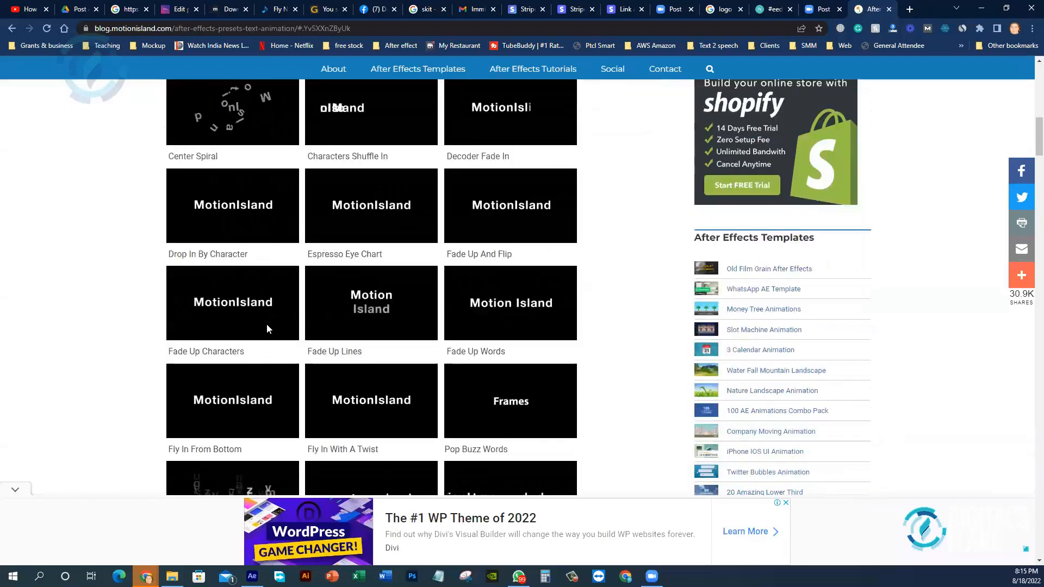
pyautogui.scroll(-4, 268, 324)
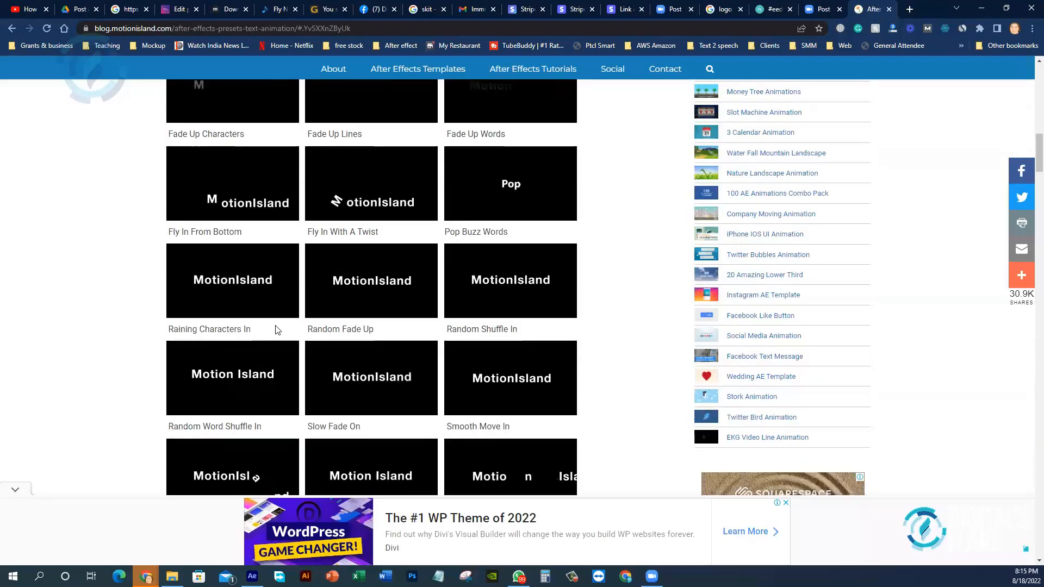
pyautogui.scroll(-2, 275, 330)
pyautogui.scroll(-8, 292, 348)
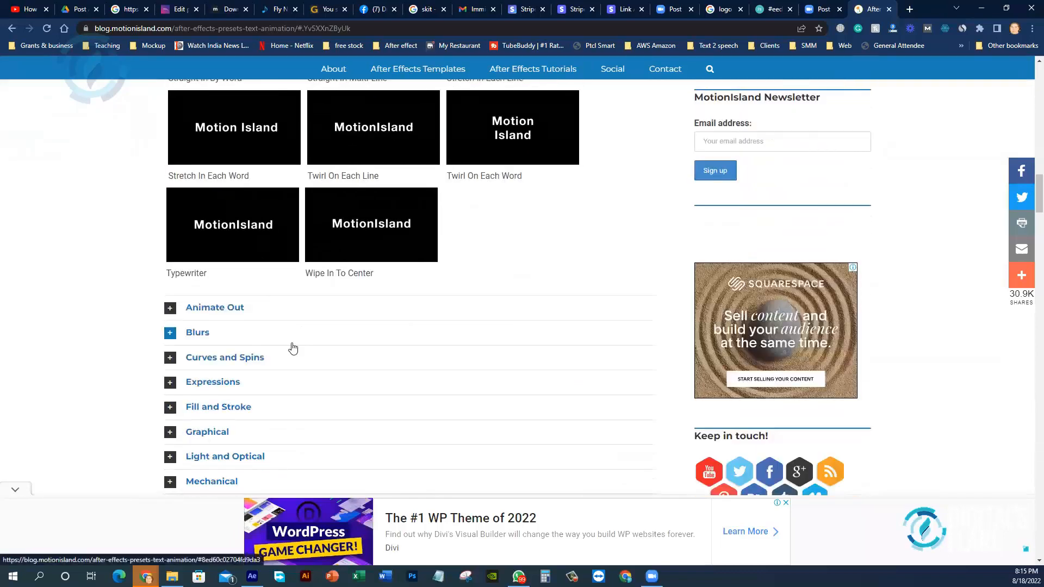
pyautogui.click(171, 306)
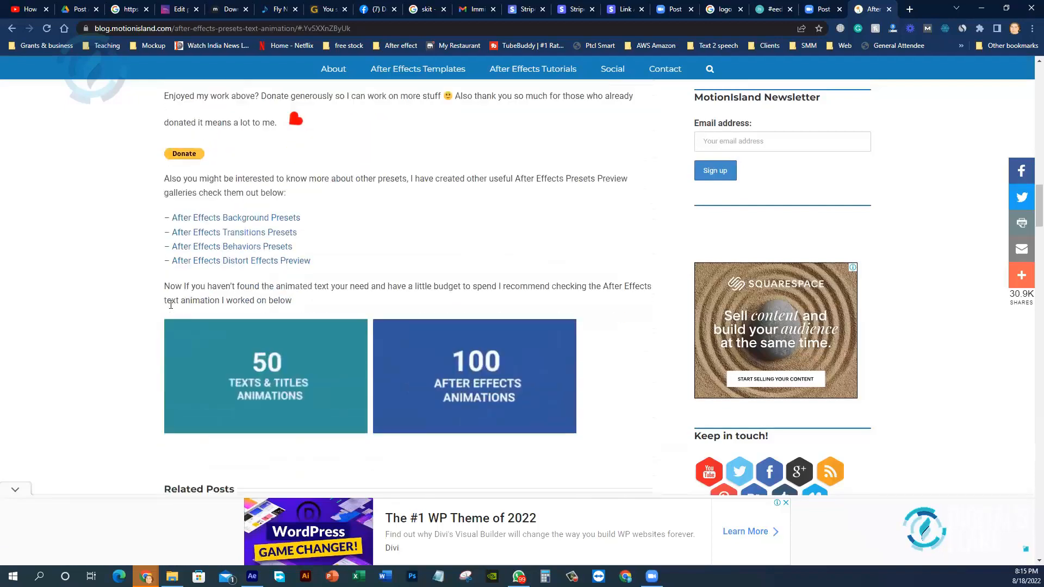
pyautogui.scroll(10, 179, 313)
pyautogui.scroll(-1, 241, 340)
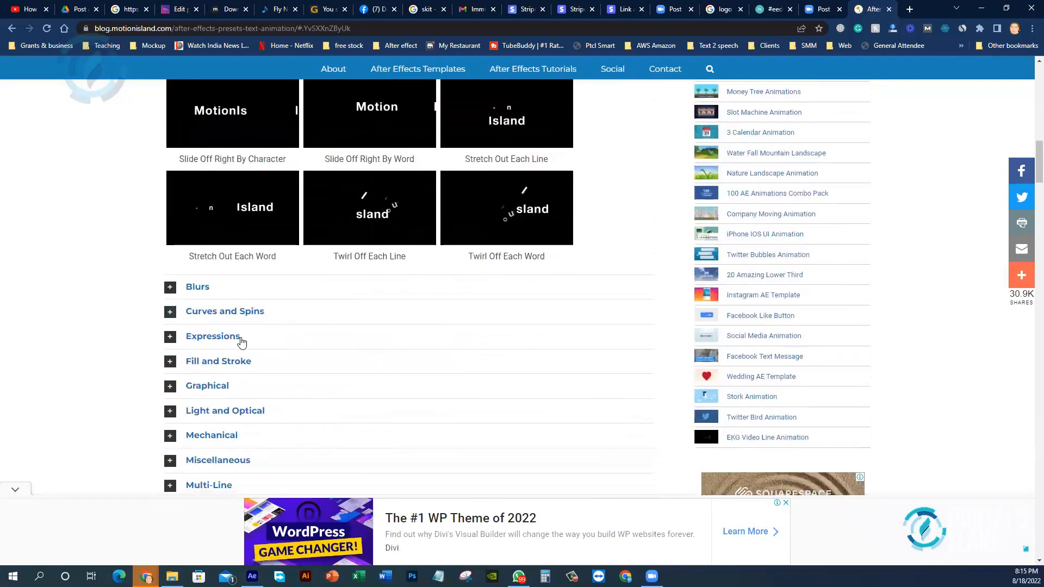
# - Expand the Blurs category in the gallery and copy the preset name Foggy
pyautogui.click(170, 286)
pyautogui.scroll(6, 381, 335)
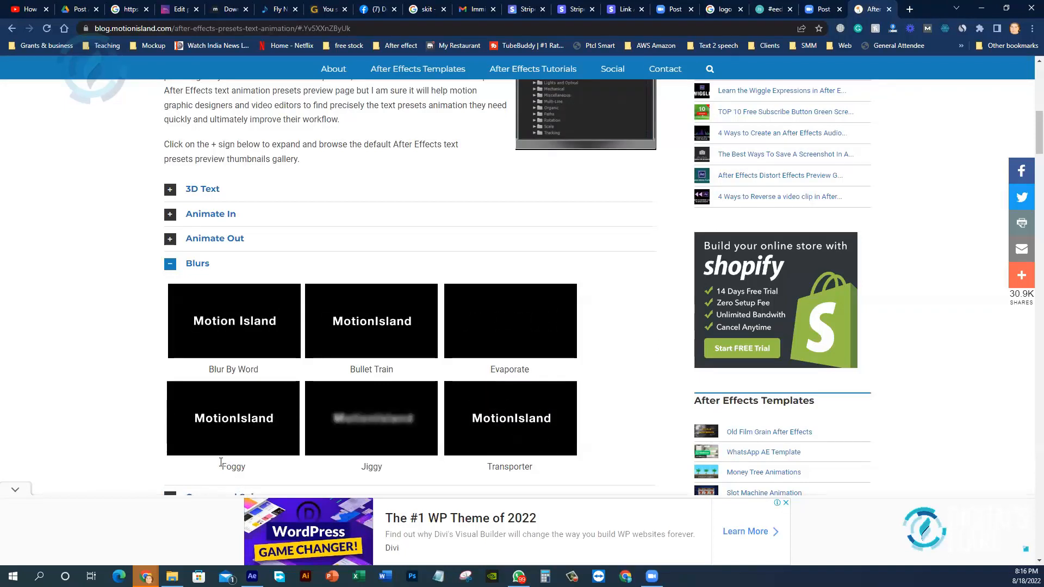
pyautogui.moveTo(218, 462); pyautogui.dragTo(251, 471)
pyautogui.hotkey('ctrl', 'c')
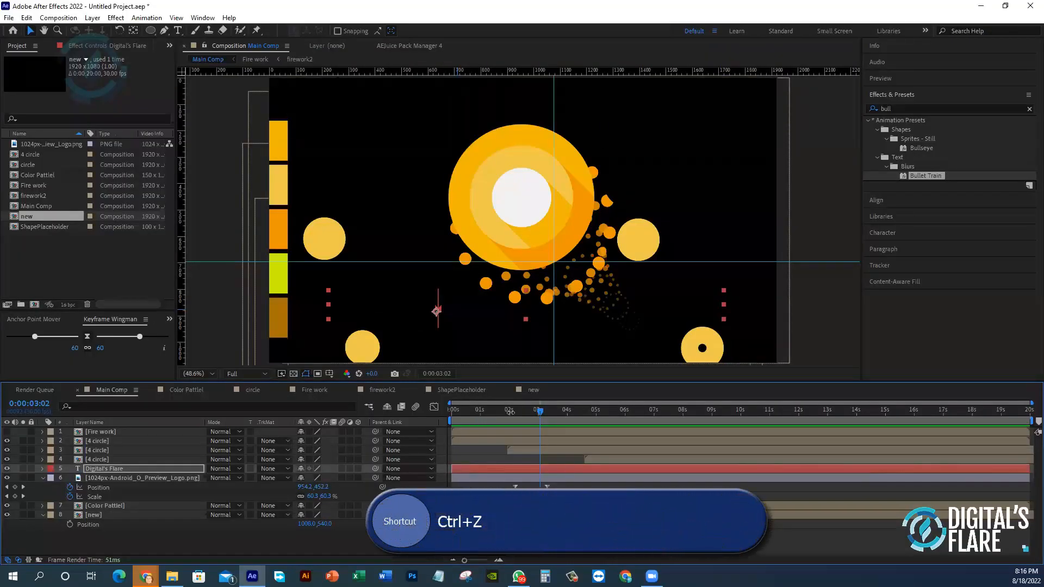
# - Back in After Effects, undo the Bullet Train preset and apply the Foggy preset to the Digital's Flare text layer at 0:00:04:00
pyautogui.click(514, 413)
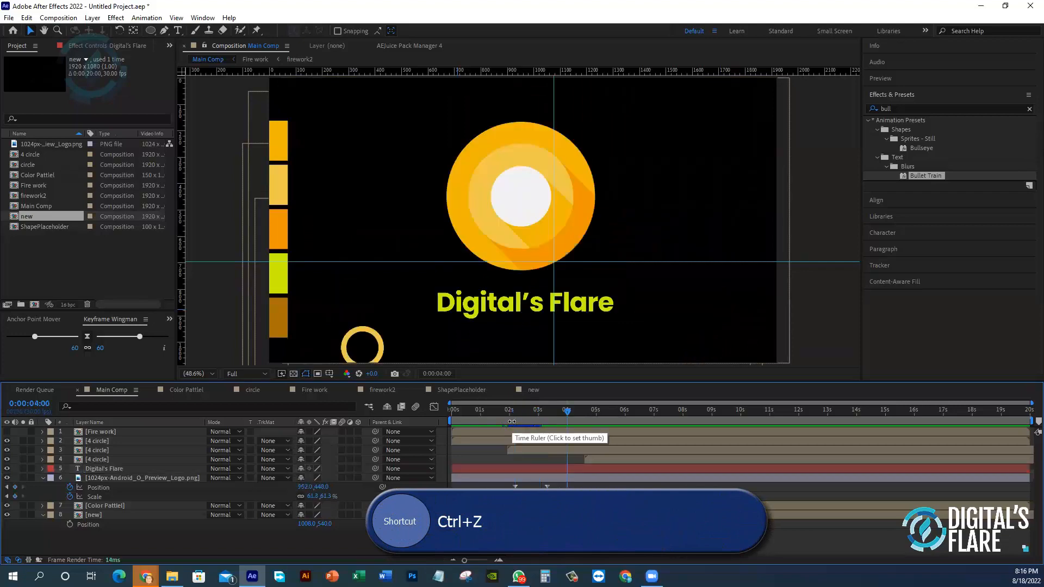
pyautogui.doubleClick(919, 109)
pyautogui.hotkey('ctrl', 'v')
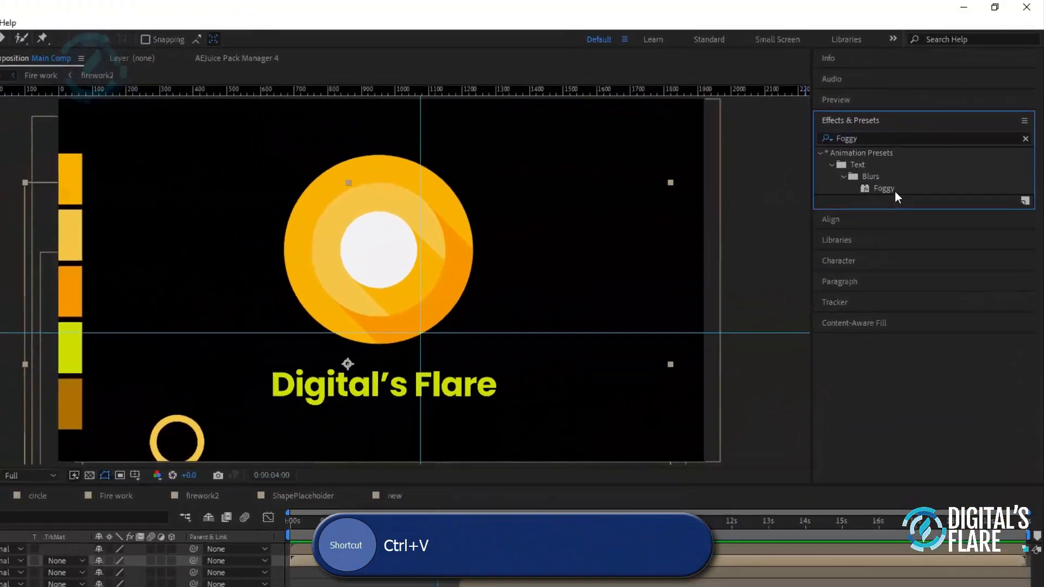
pyautogui.click(914, 155)
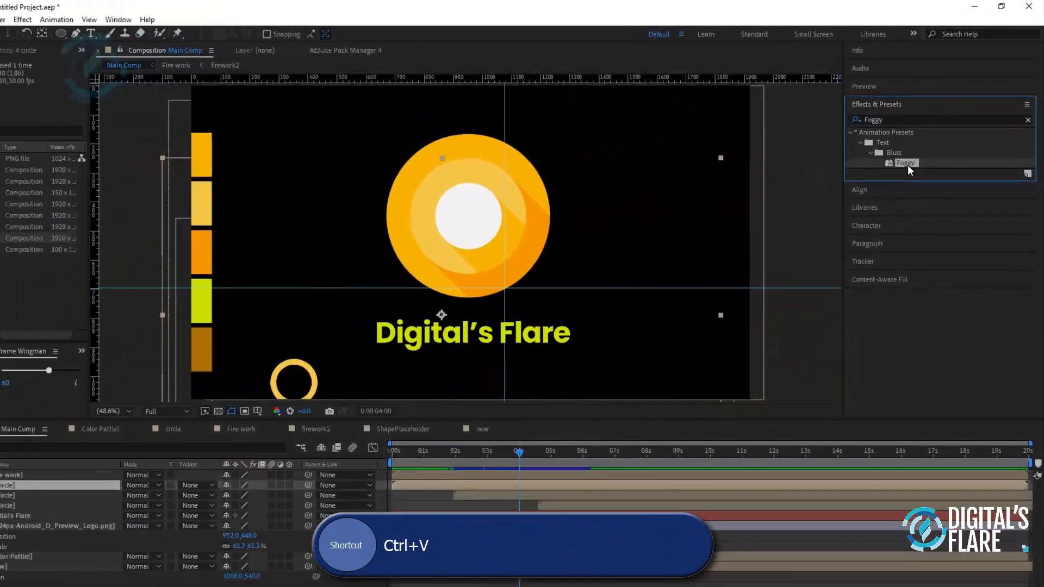
pyautogui.moveTo(908, 165); pyautogui.dragTo(92, 490)
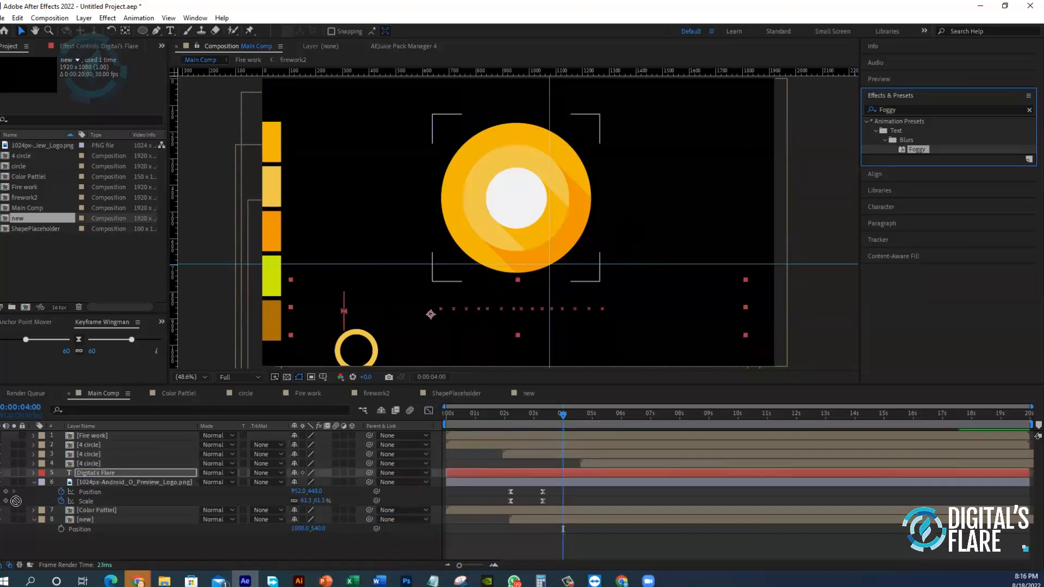
# - Preview the Foggy text animation in Main Comp from 0:00:01:07
pyautogui.click(482, 409)
pyautogui.press('space')
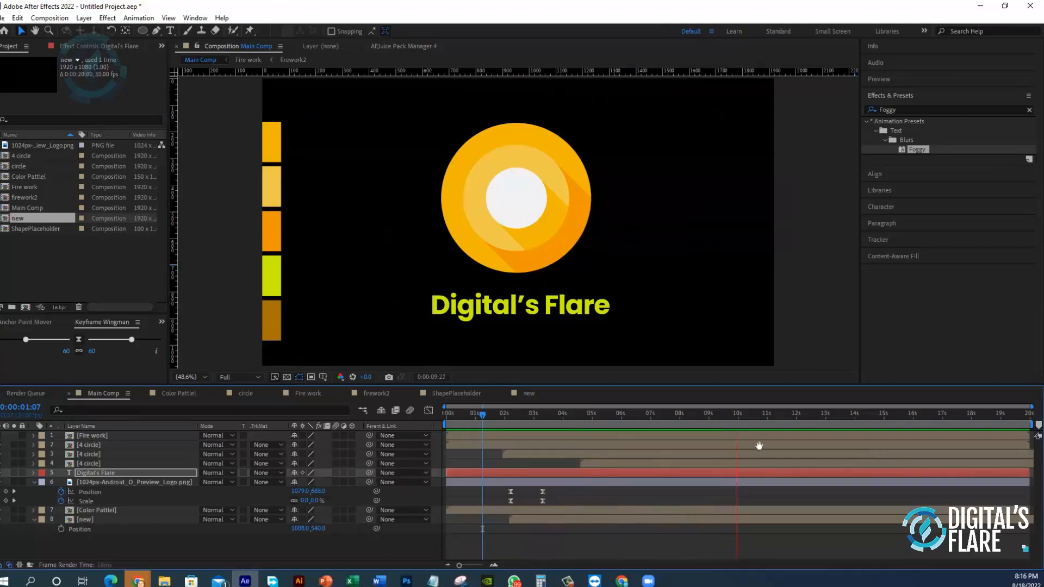
# - Play Main Comp from near the start and check the circle bursts around 0:00:01:00
pyautogui.click(454, 414)
pyautogui.press('space')
pyautogui.click(490, 414)
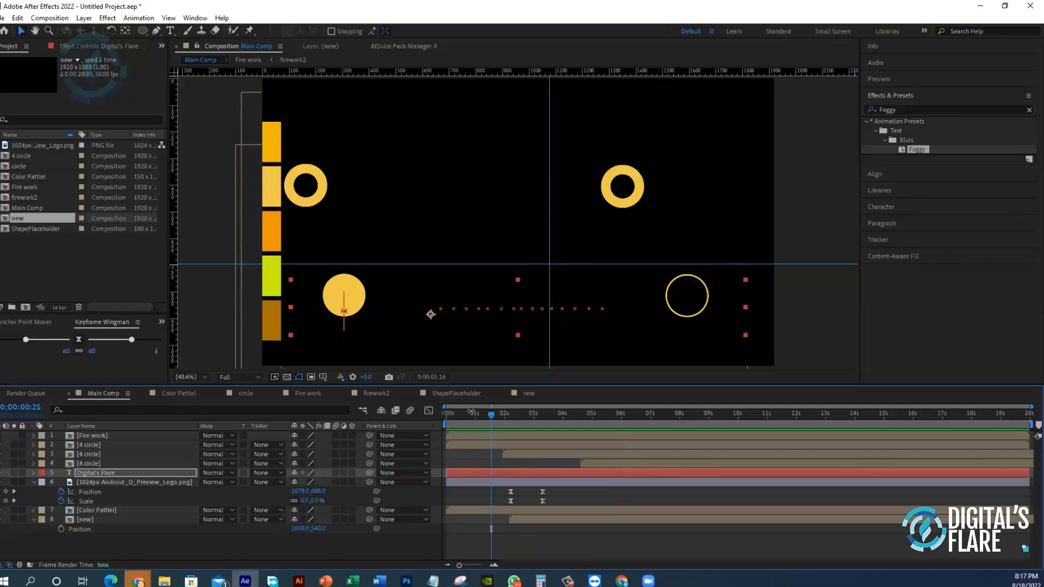
pyautogui.click(470, 414)
pyautogui.click(478, 414)
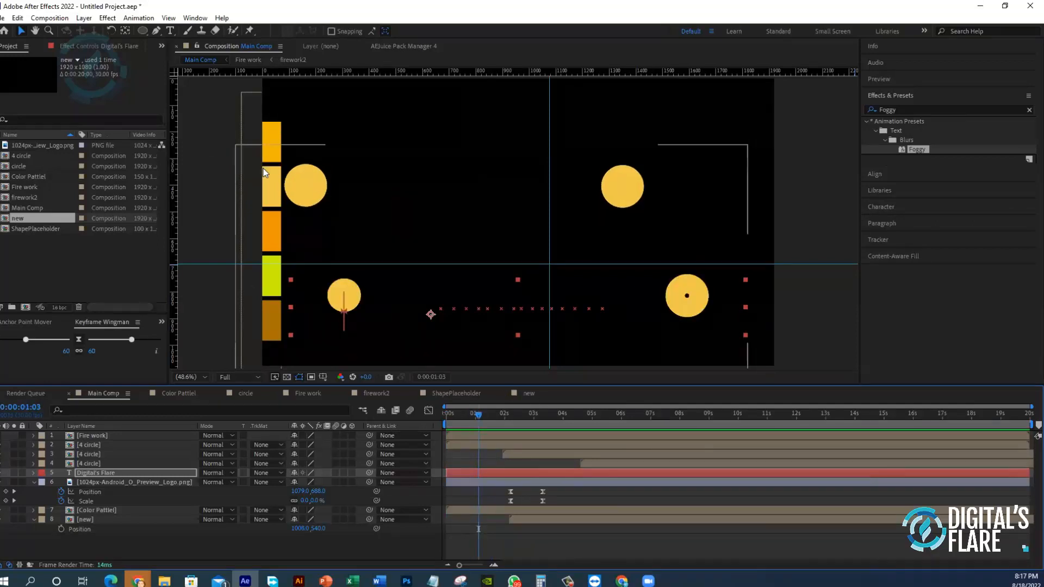
# - Keyframe the Color Pattlel layer's Position at 0:00:06:02, and set its X position to -75 at 0:00:04:29
pyautogui.moveTo(472, 417); pyautogui.dragTo(622, 424)
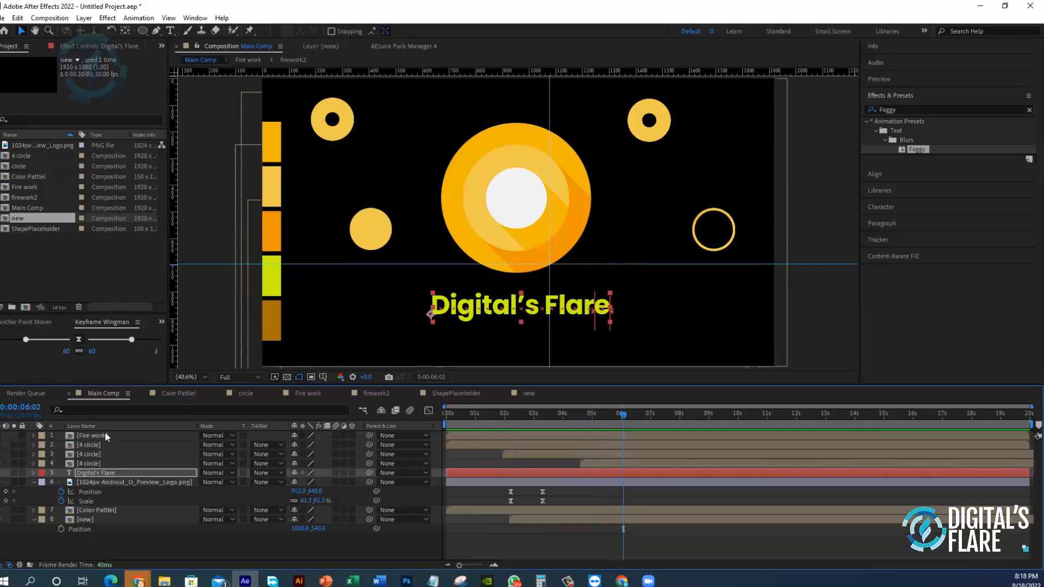
pyautogui.click(102, 514)
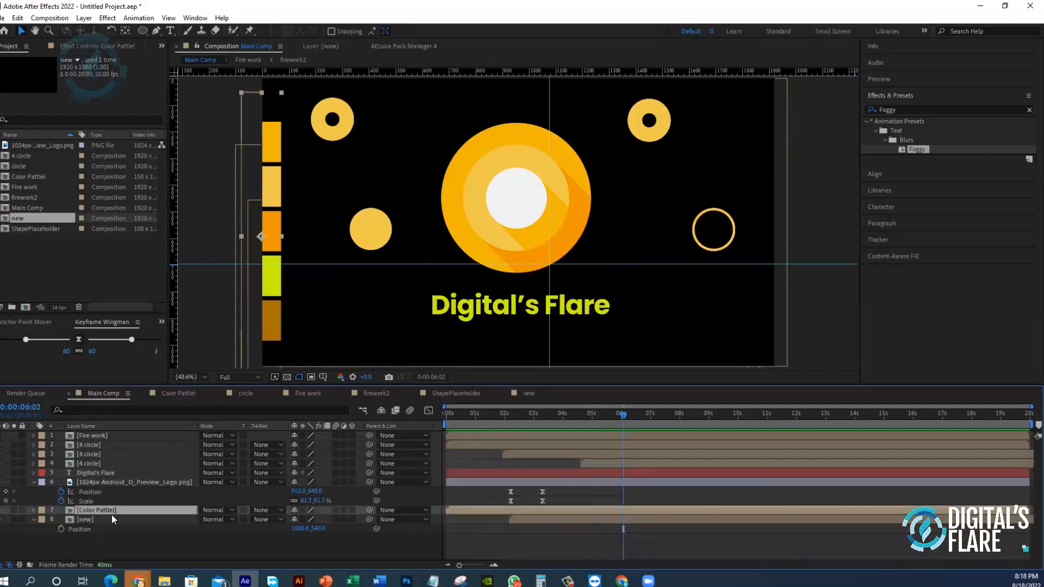
pyautogui.press('p')
pyautogui.click(62, 520)
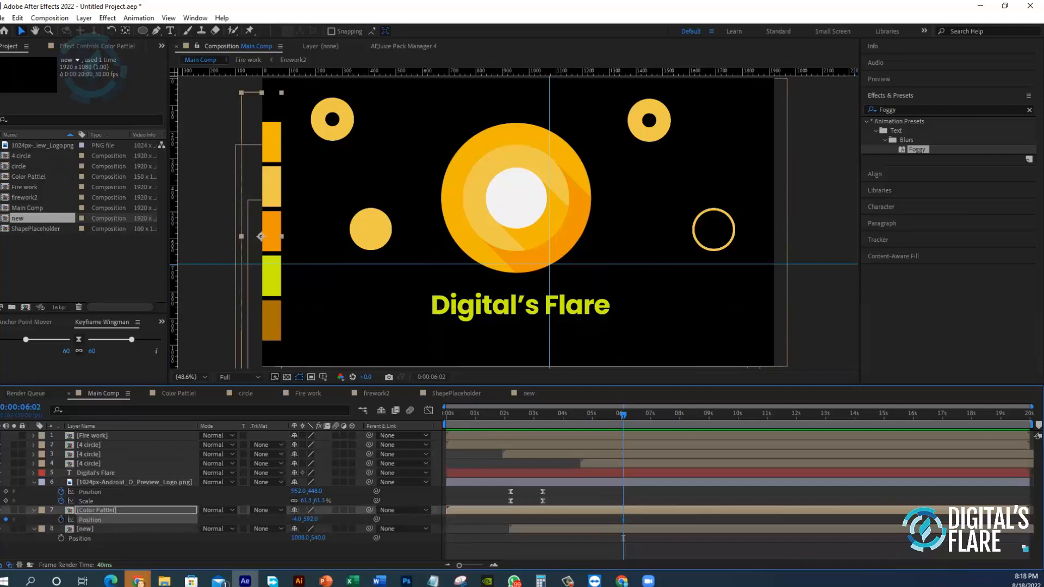
pyautogui.click(592, 416)
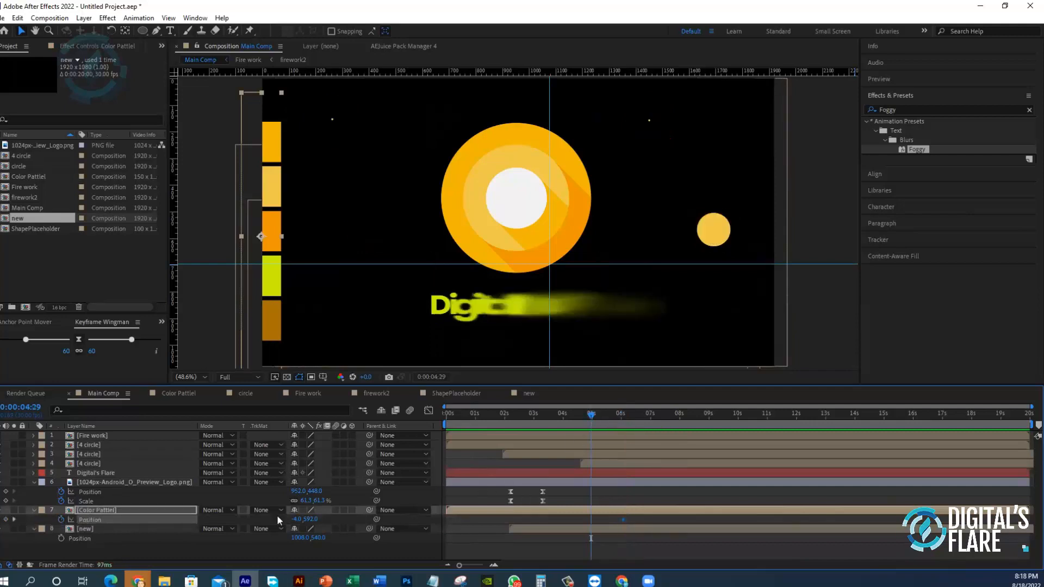
pyautogui.moveTo(301, 521); pyautogui.dragTo(255, 520)
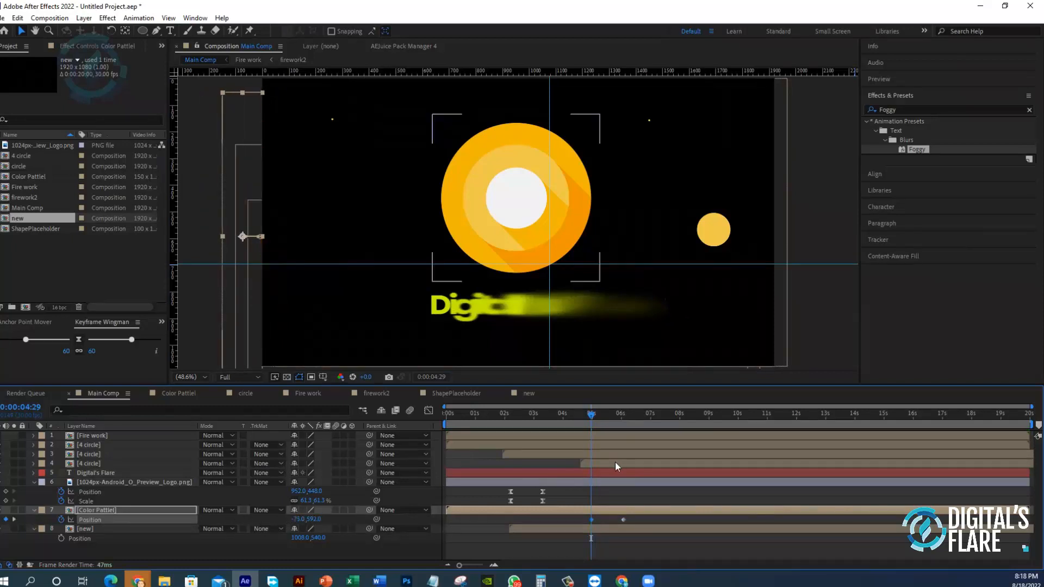
# - Ease both Color Pattlel Position keyframes and reshape their speed curve with 100% influence for a fast start and slow finish
pyautogui.moveTo(632, 517); pyautogui.dragTo(571, 535)
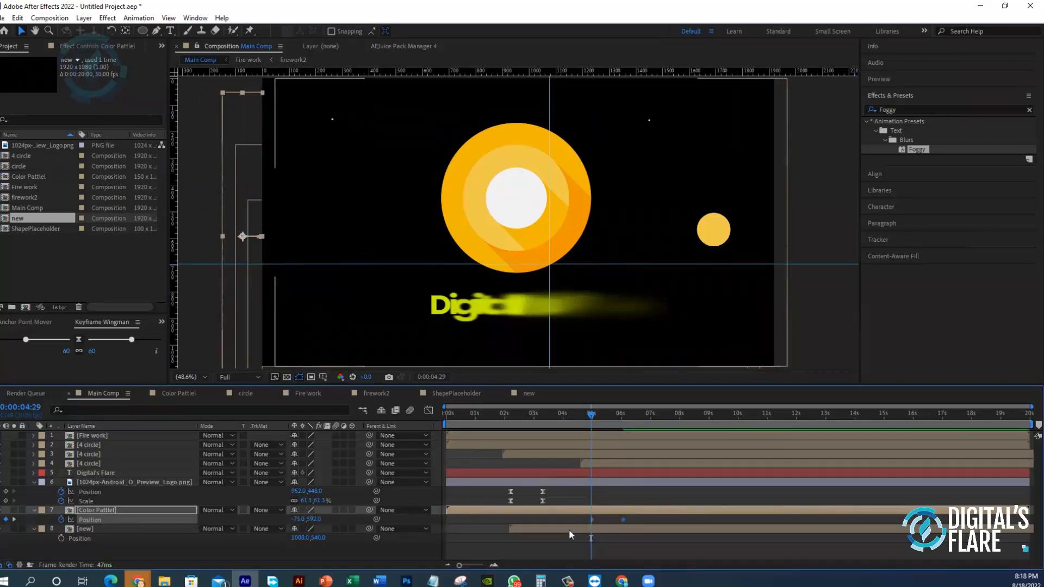
pyautogui.click(428, 410)
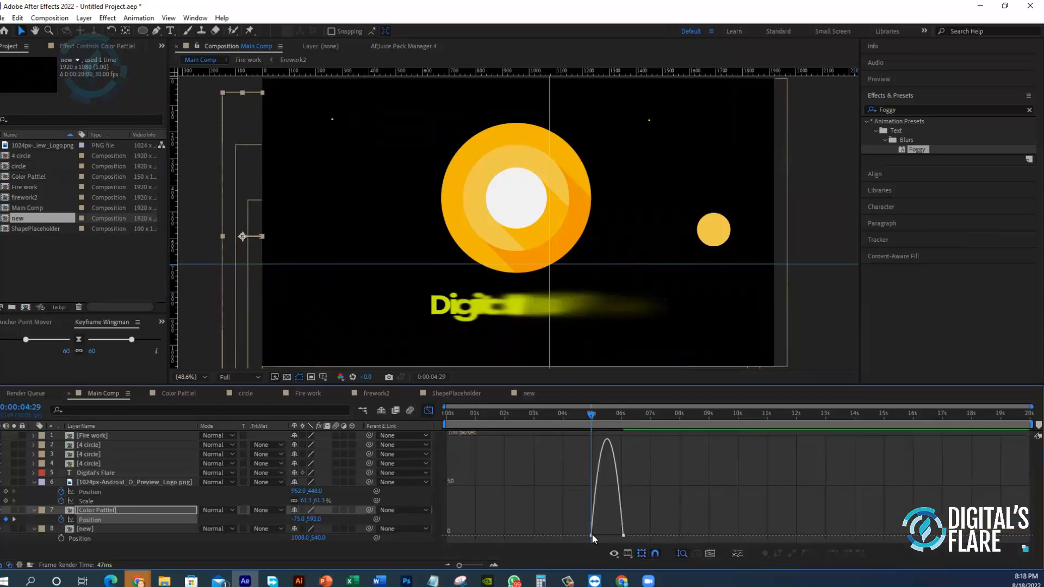
pyautogui.moveTo(593, 537)
pyautogui.mouseDown()
pyautogui.moveTo(615, 536)
pyautogui.moveTo(604, 536)
pyautogui.mouseUp()
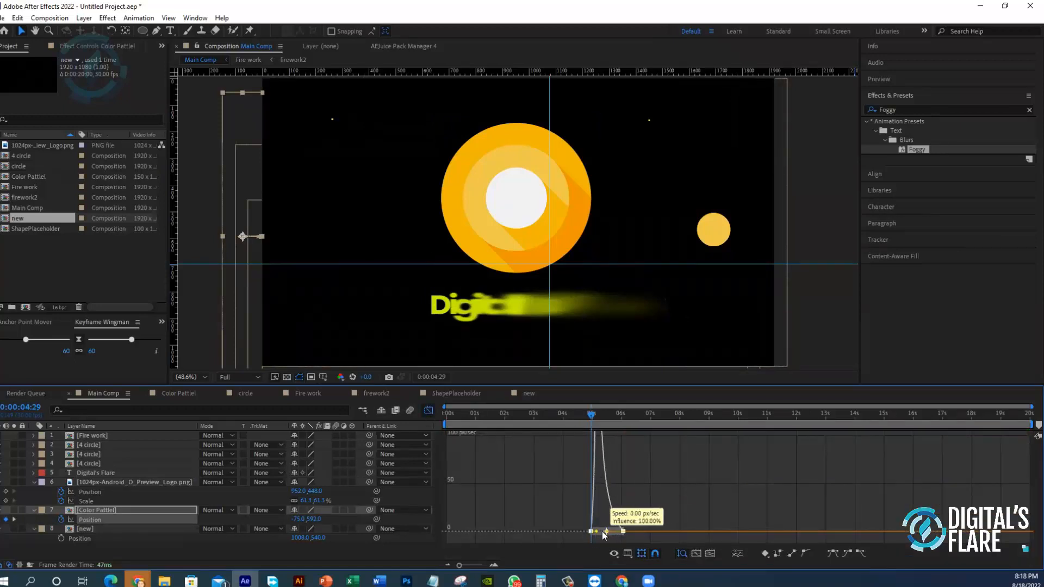
pyautogui.click(433, 410)
# - Preview the color palette slide-in in Main Comp from 0:00:01:01
pyautogui.click(473, 414)
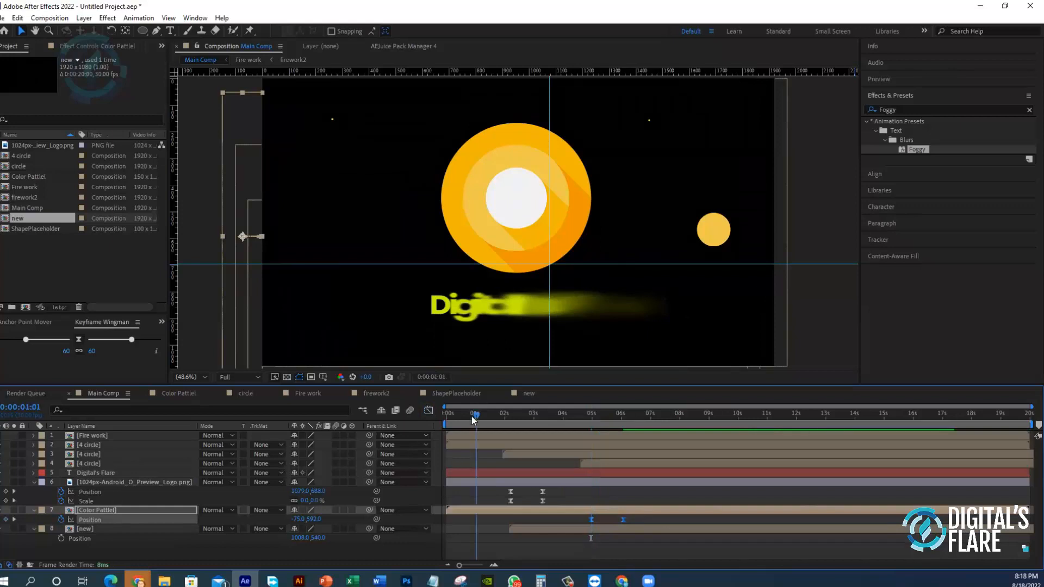
pyautogui.press('space')
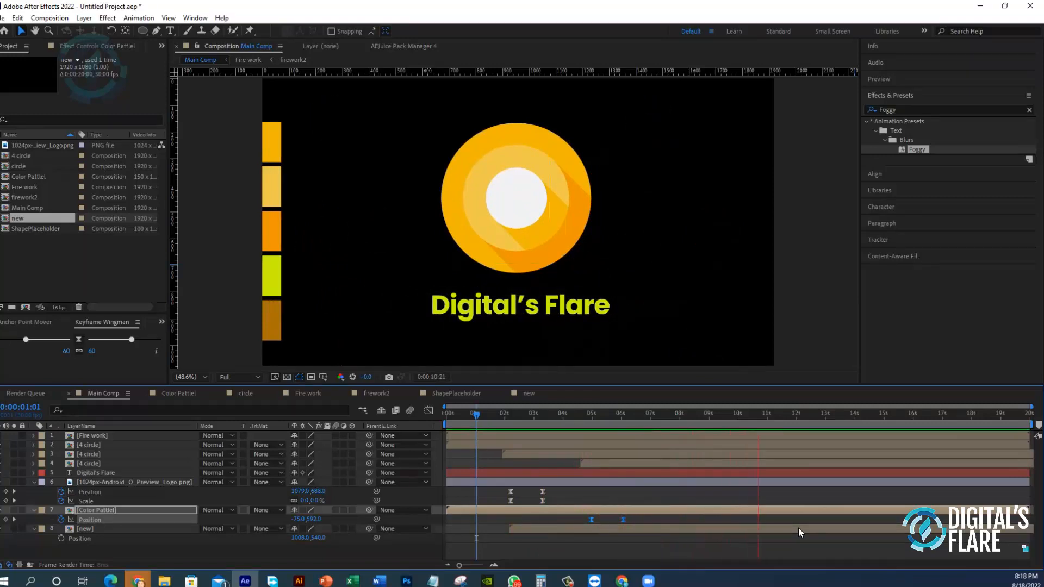
pyautogui.click(204, 177)
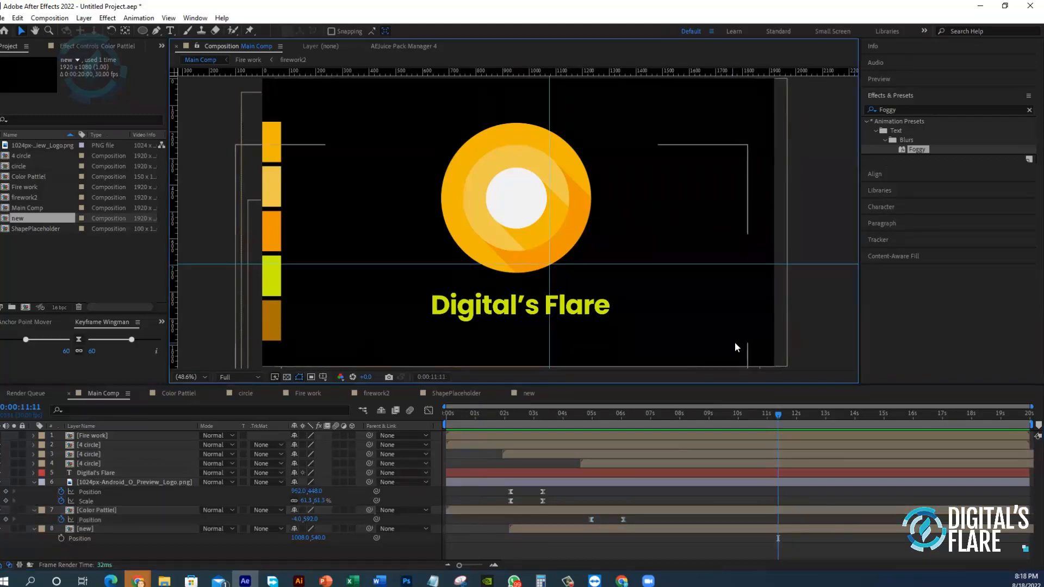
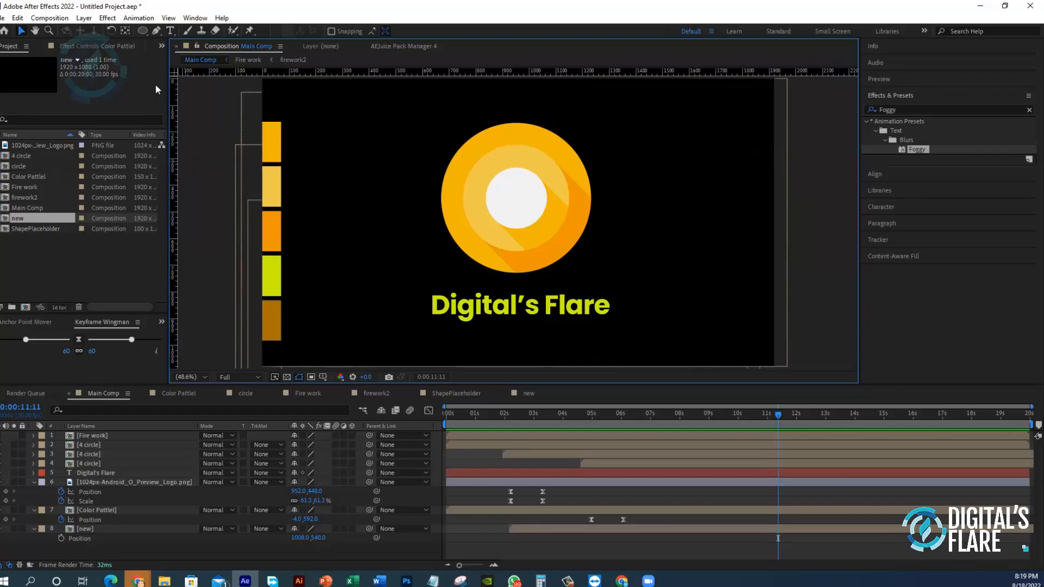
# - Add a "Base Color" text layer beside the logo and set its font size to 39 px
pyautogui.click(170, 31)
pyautogui.click(666, 147)
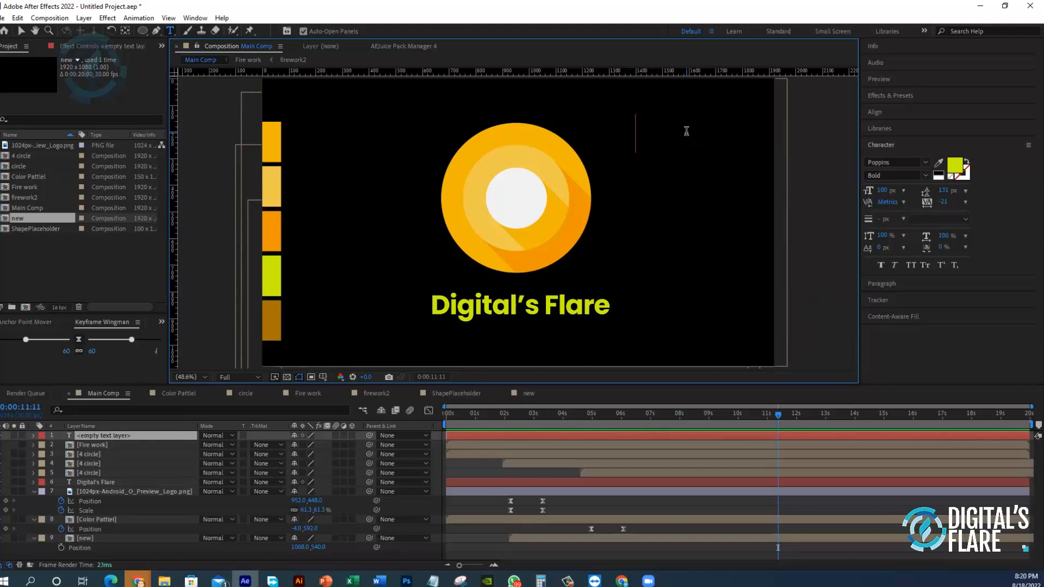
pyautogui.write('Base Color')
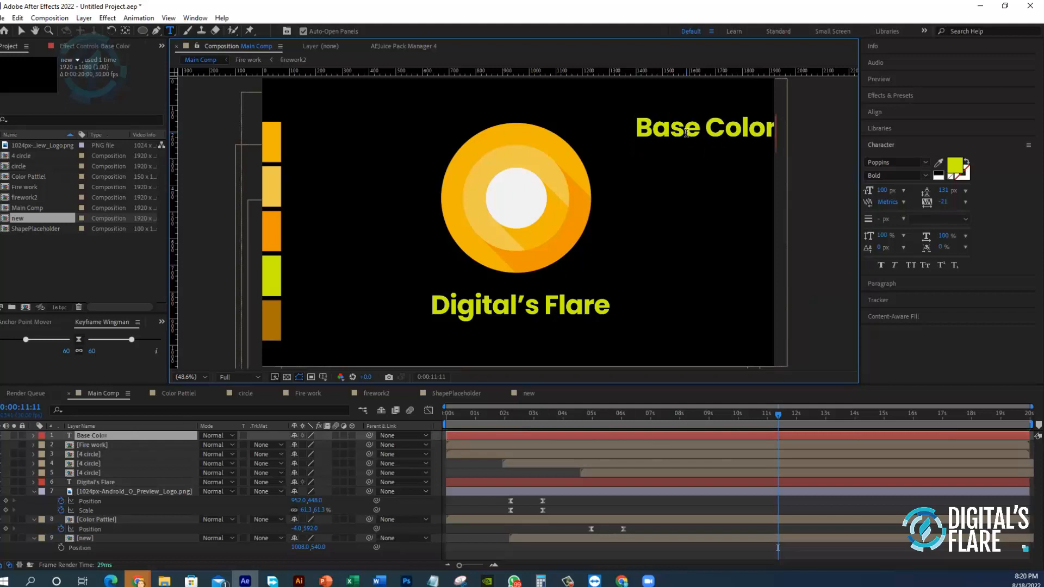
pyautogui.hotkey('ctrl', 'a')
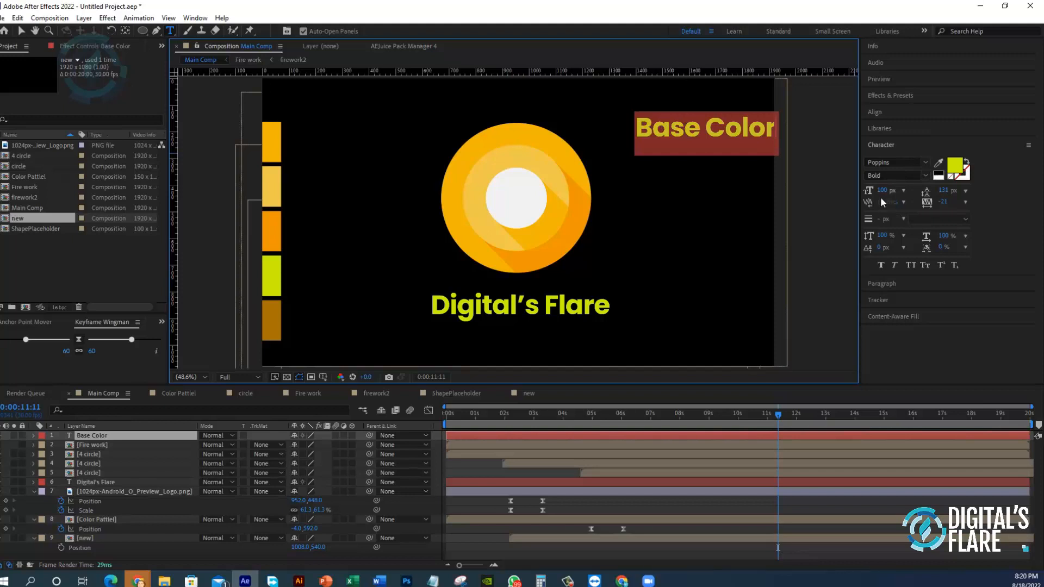
pyautogui.moveTo(881, 191); pyautogui.dragTo(852, 194)
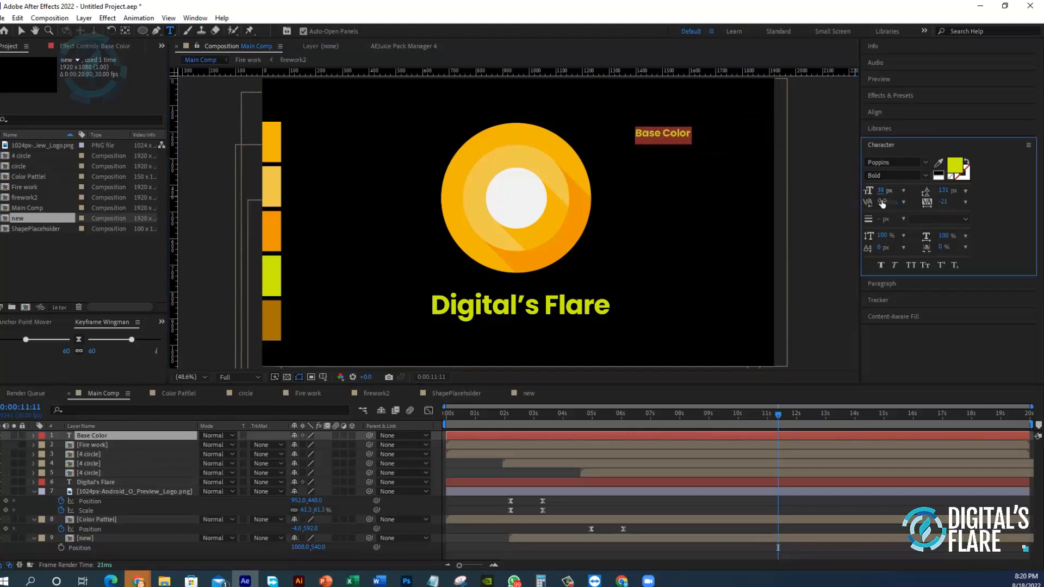
# - Fill the Base Color text with the logo's outer-ring yellow-orange and move it just above the logo's upper-right edge
pyautogui.click(938, 173)
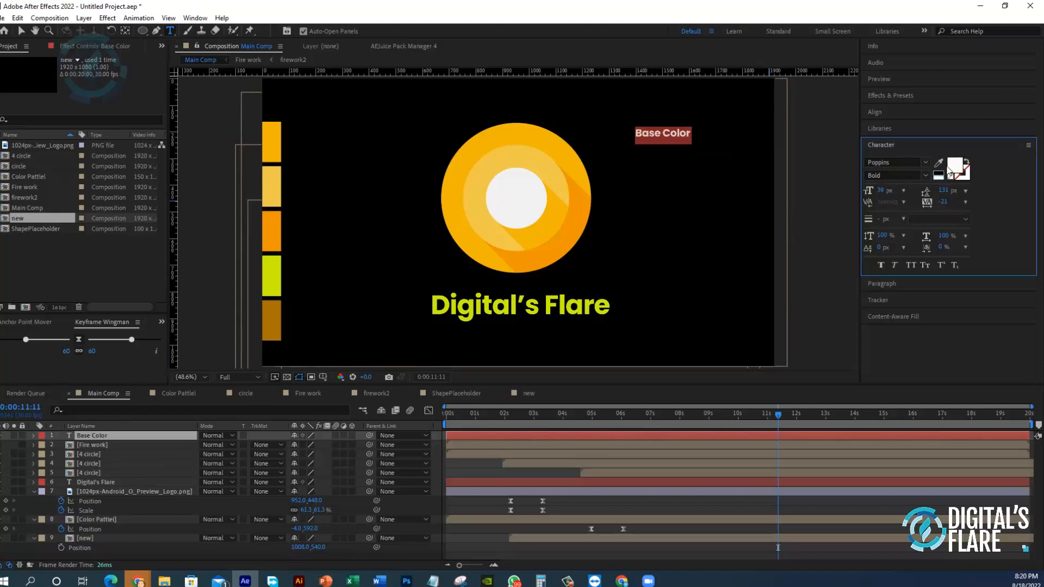
pyautogui.click(938, 163)
pyautogui.click(535, 130)
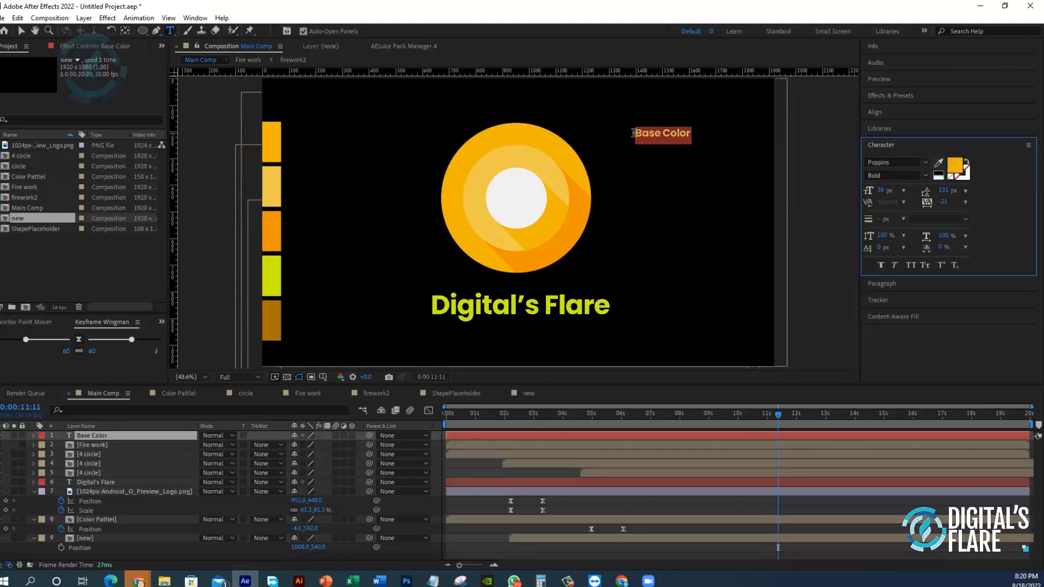
pyautogui.click(22, 31)
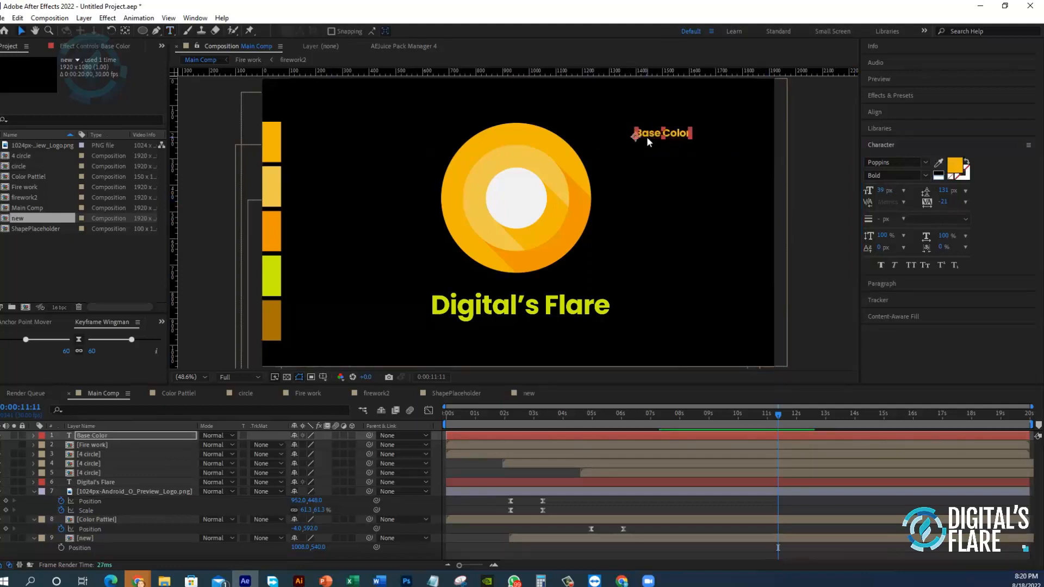
pyautogui.moveTo(699, 133); pyautogui.dragTo(614, 120)
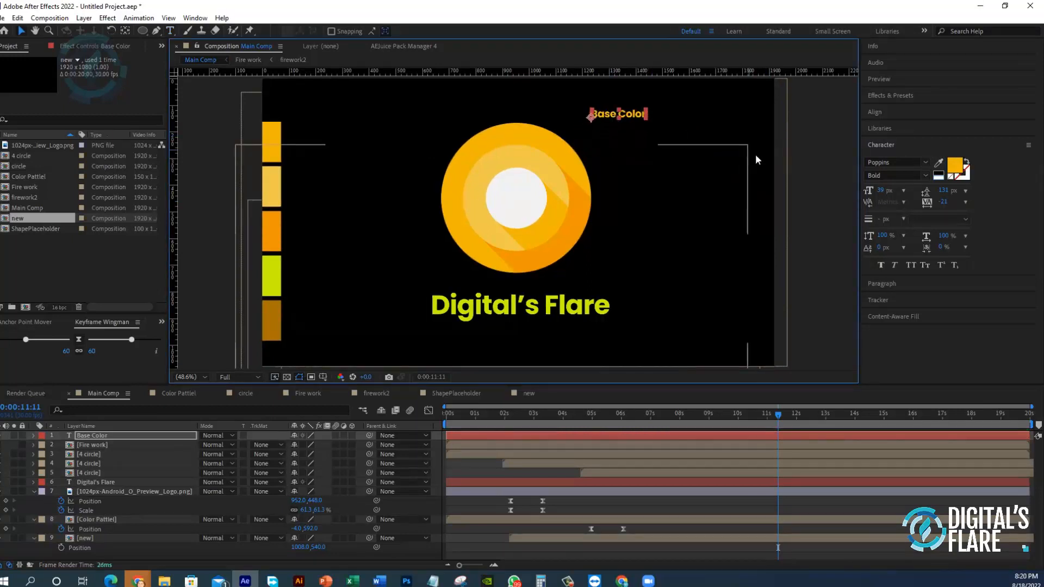
pyautogui.click(782, 162)
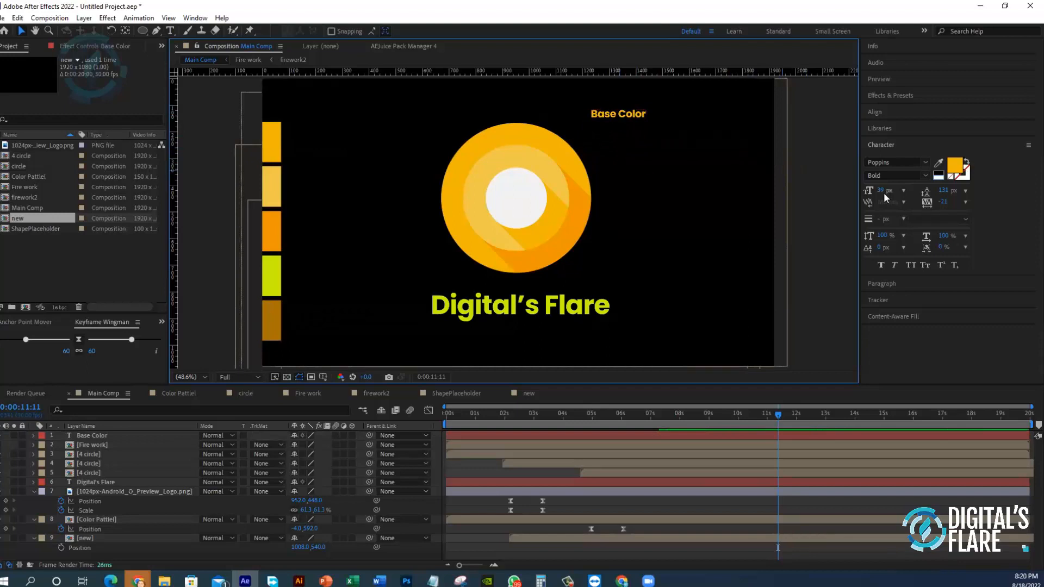
# - Change the Base Color text's font style to Regular
pyautogui.click(639, 117)
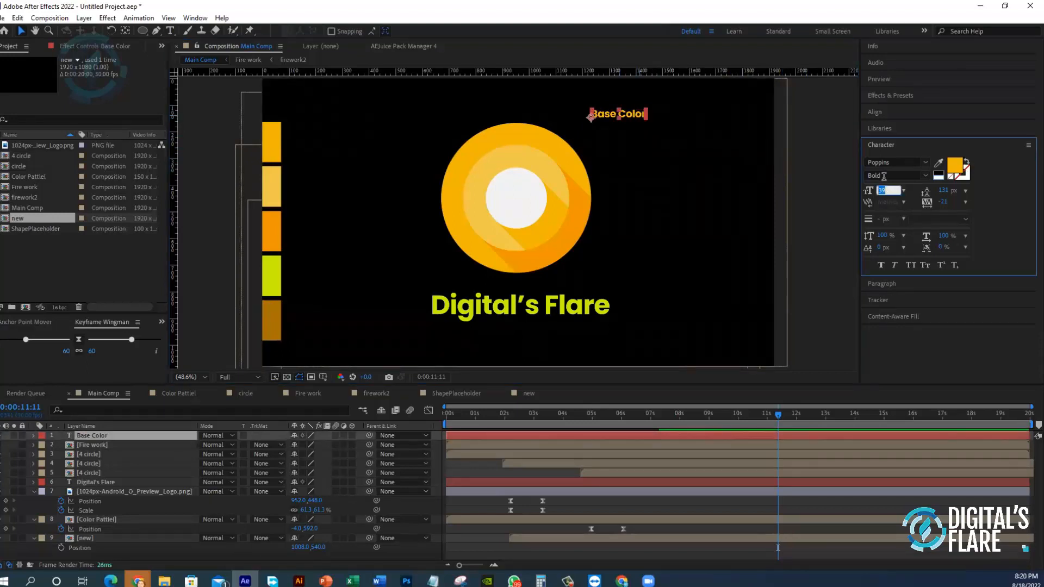
pyautogui.click(924, 175)
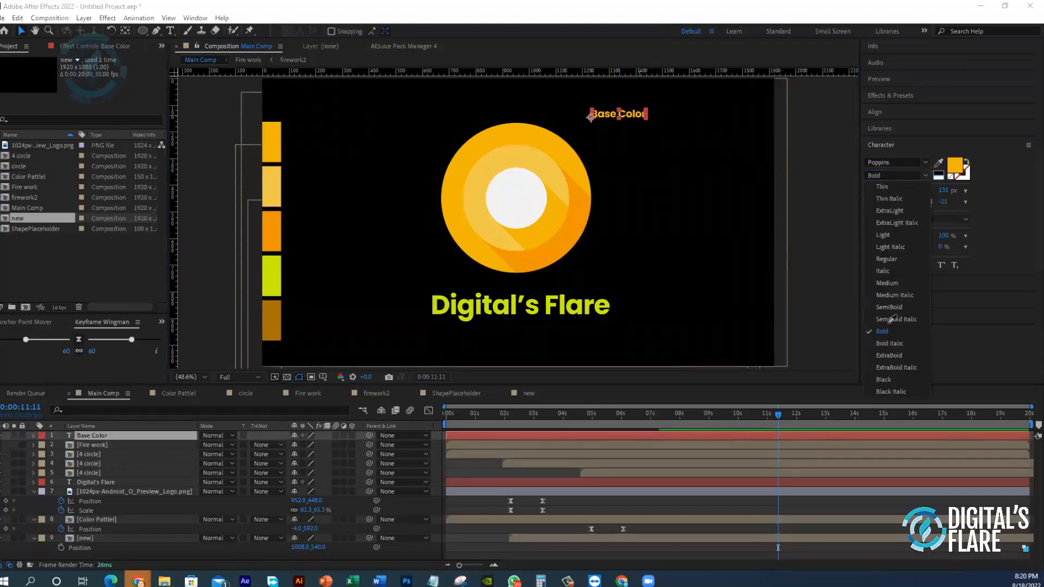
pyautogui.click(886, 259)
pyautogui.click(816, 202)
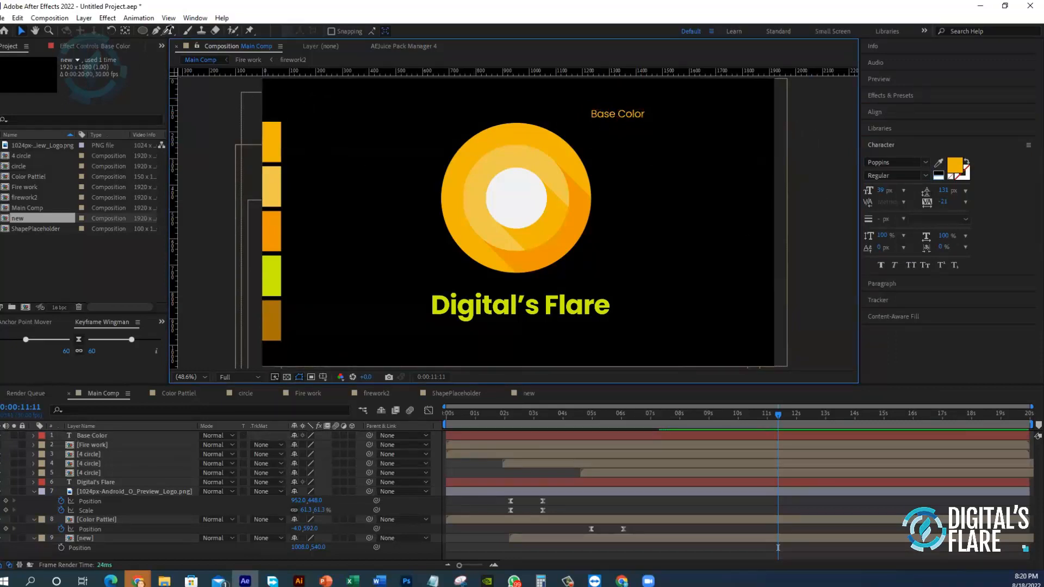
# - Draw a bent leader line with the Pen tool from the Base Color text to the top edge of the logo
pyautogui.click(156, 31)
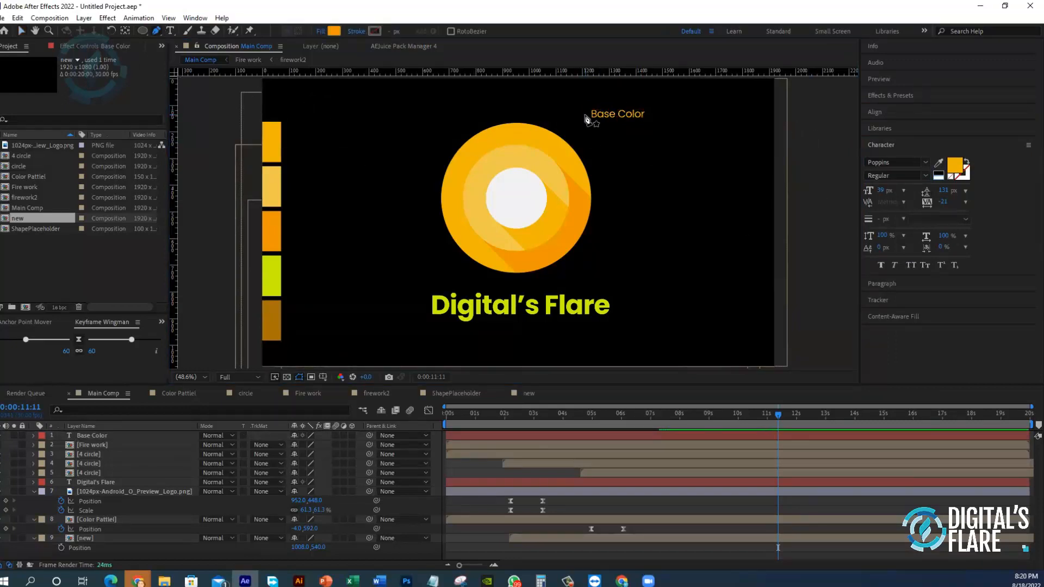
pyautogui.click(585, 115)
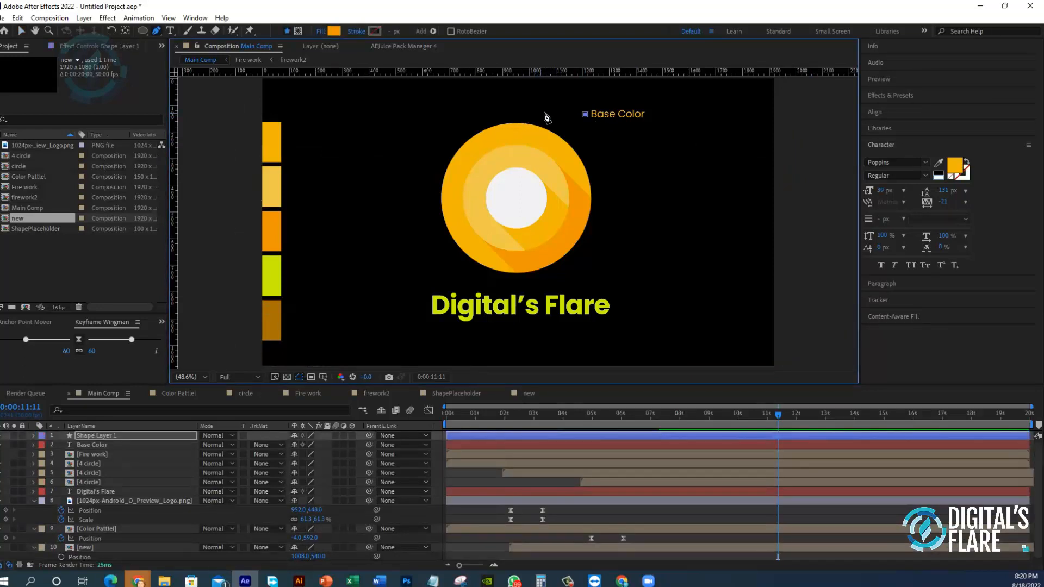
pyautogui.click(538, 114)
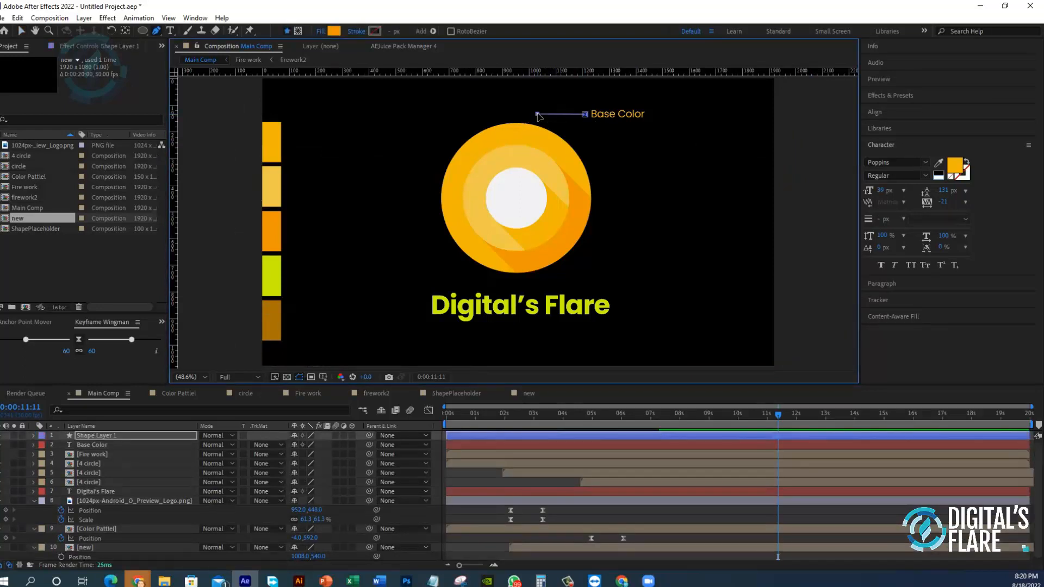
pyautogui.click(509, 123)
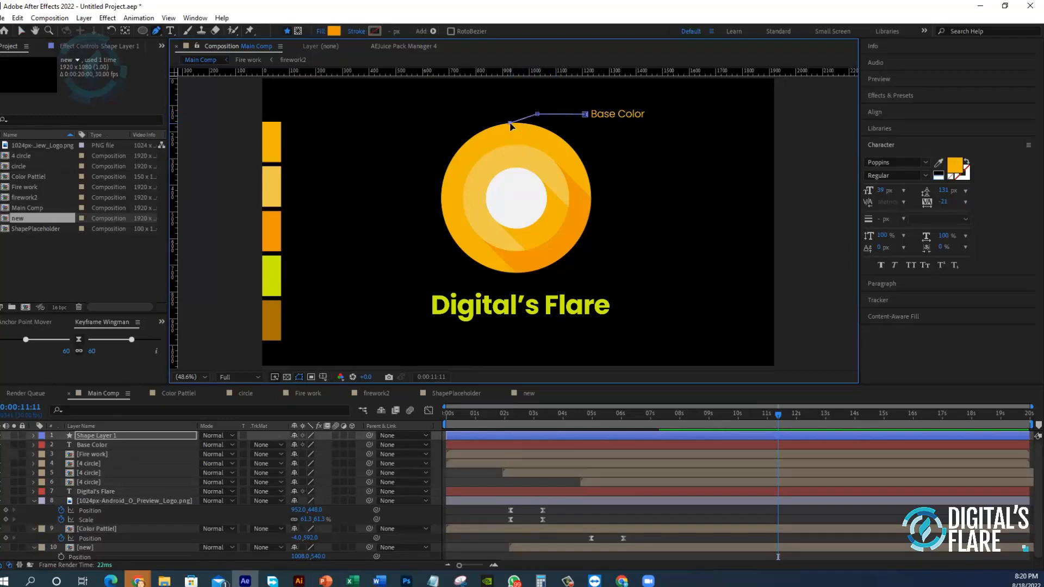
# - Set the leader line's fill to None and its stroke to Solid Color
pyautogui.click(325, 34)
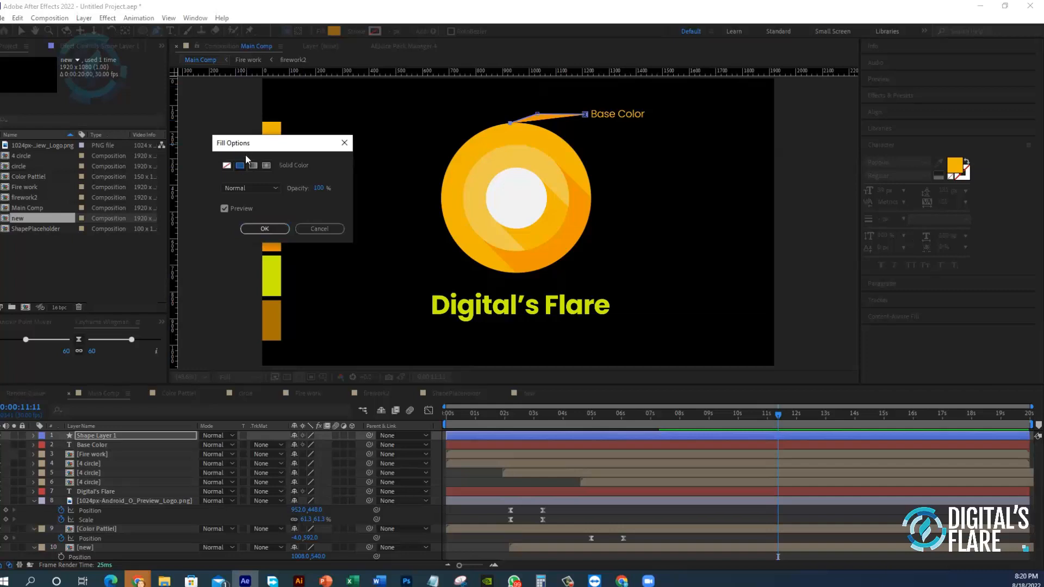
pyautogui.click(226, 166)
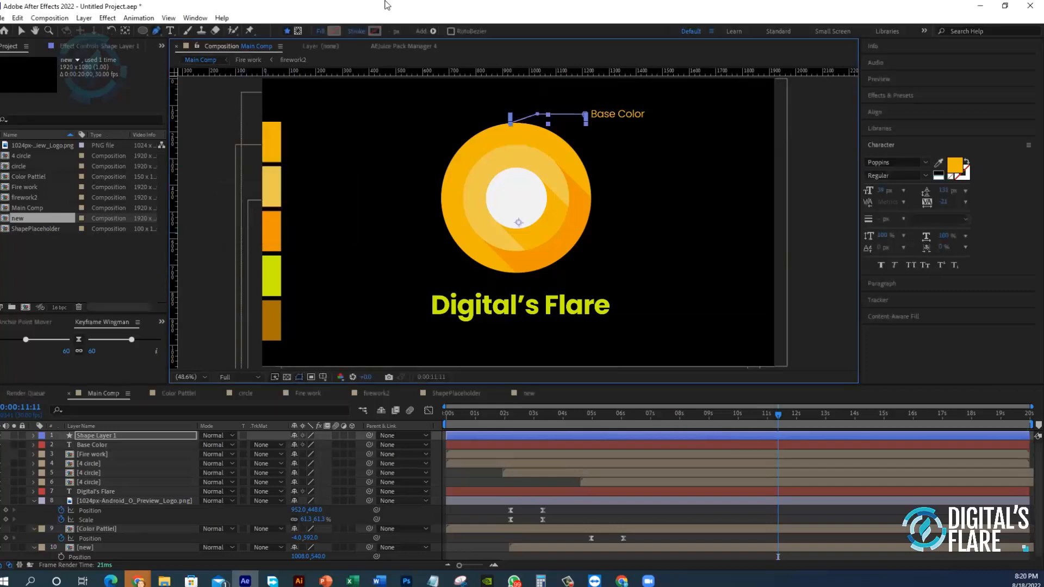
pyautogui.click(356, 31)
pyautogui.click(240, 166)
pyautogui.click(263, 229)
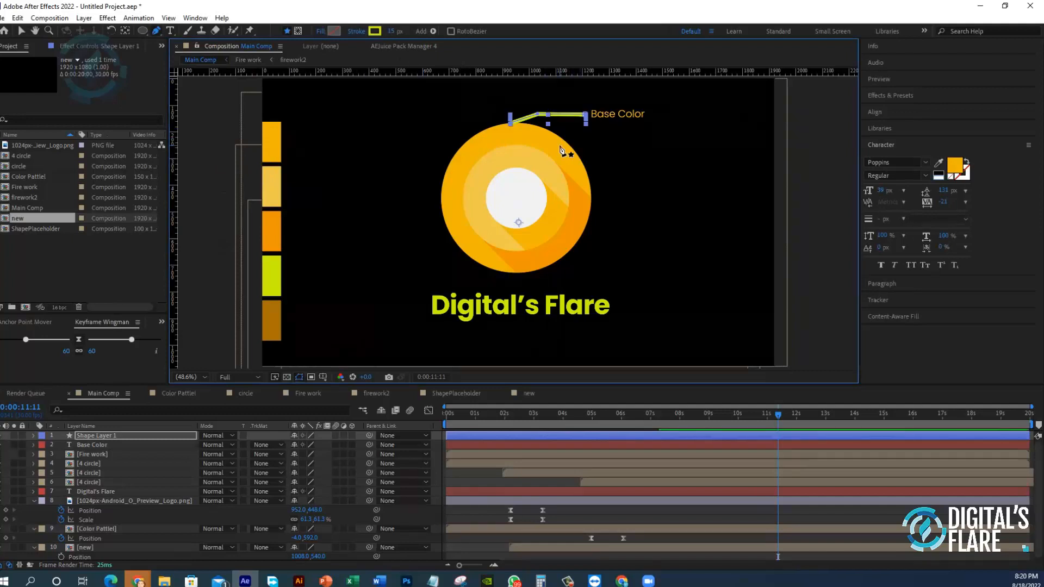
# - Sample the palette's dark brown swatch as the leader line's stroke color and set its stroke width to 5 px
pyautogui.click(375, 31)
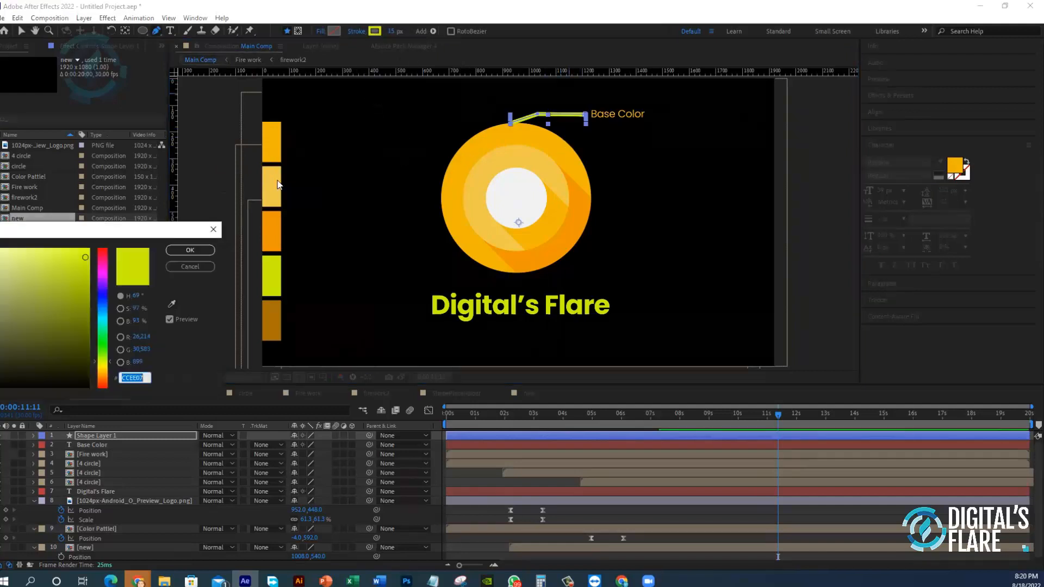
pyautogui.click(172, 305)
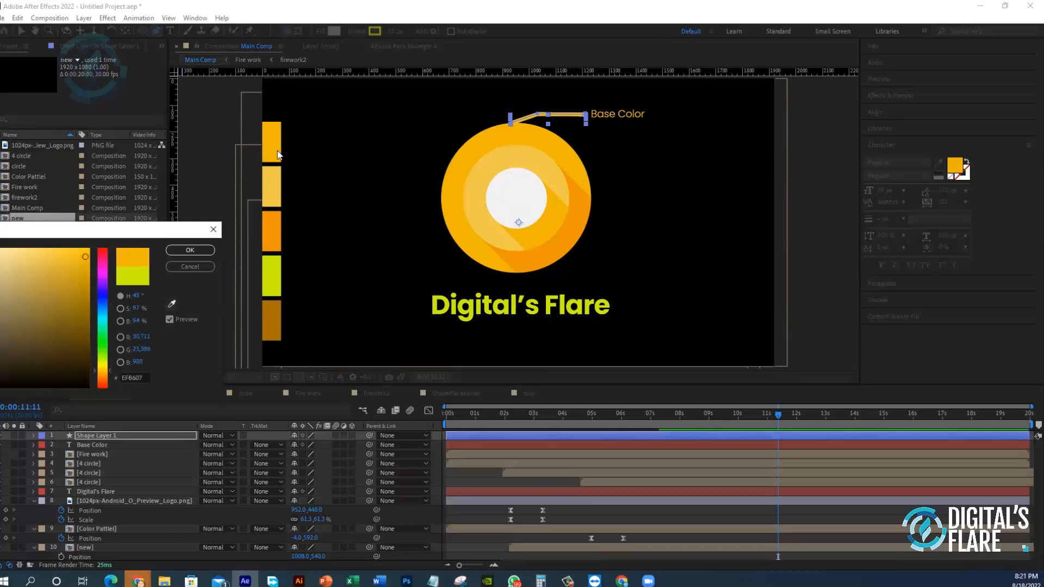
pyautogui.click(276, 243)
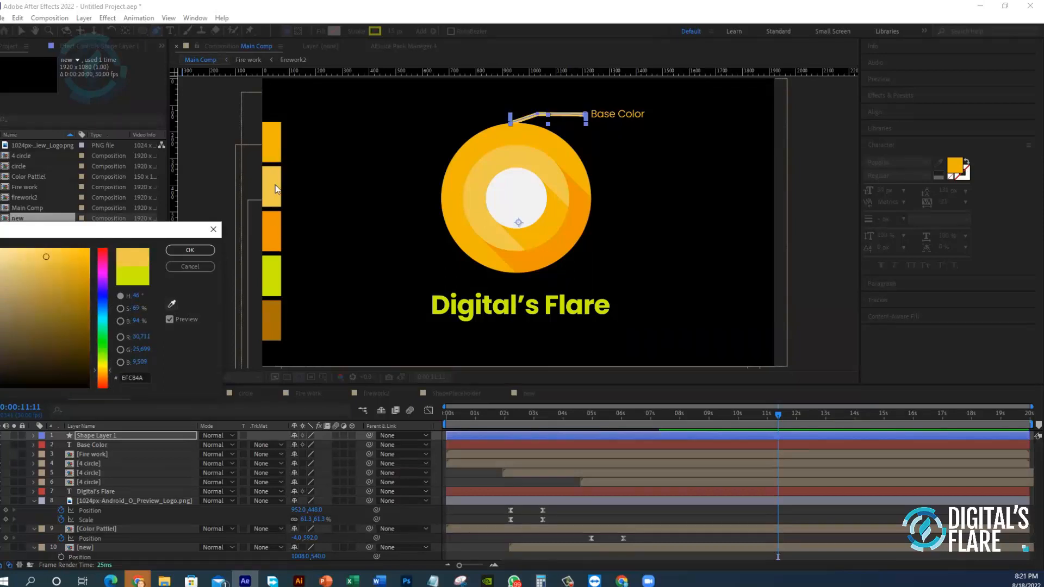
pyautogui.click(269, 318)
pyautogui.click(190, 250)
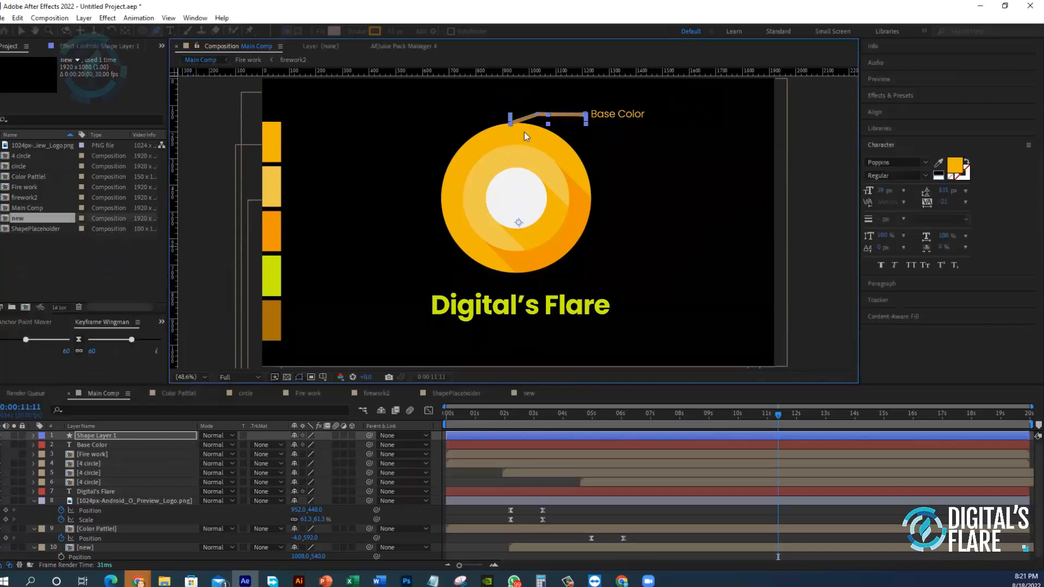
pyautogui.moveTo(389, 36); pyautogui.dragTo(383, 37)
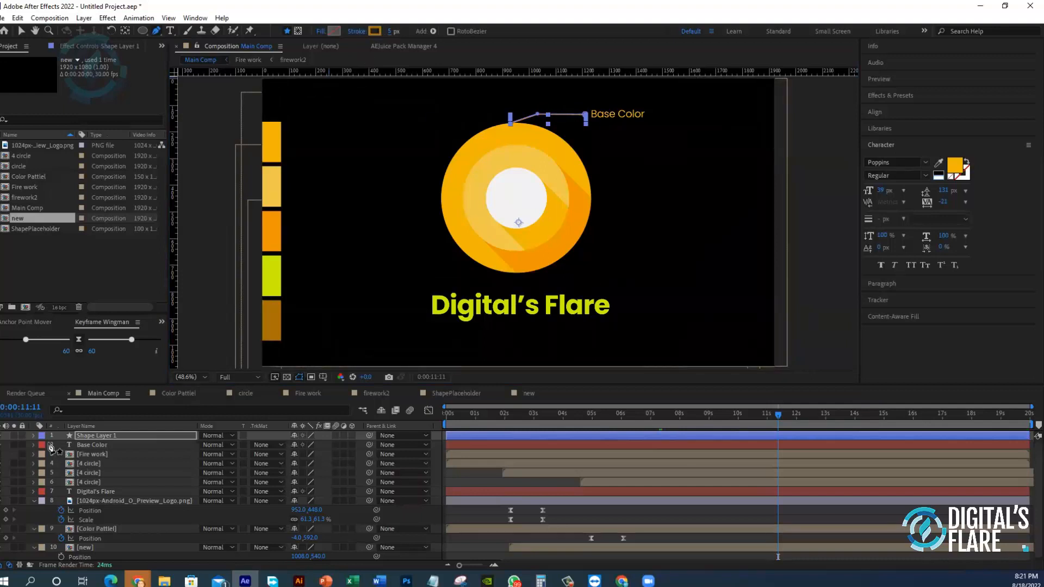
# - Add a dash and a gap to the leader line's Stroke 1 and set the gap to 5
pyautogui.click(81, 498)
pyautogui.click(89, 435)
pyautogui.click(34, 436)
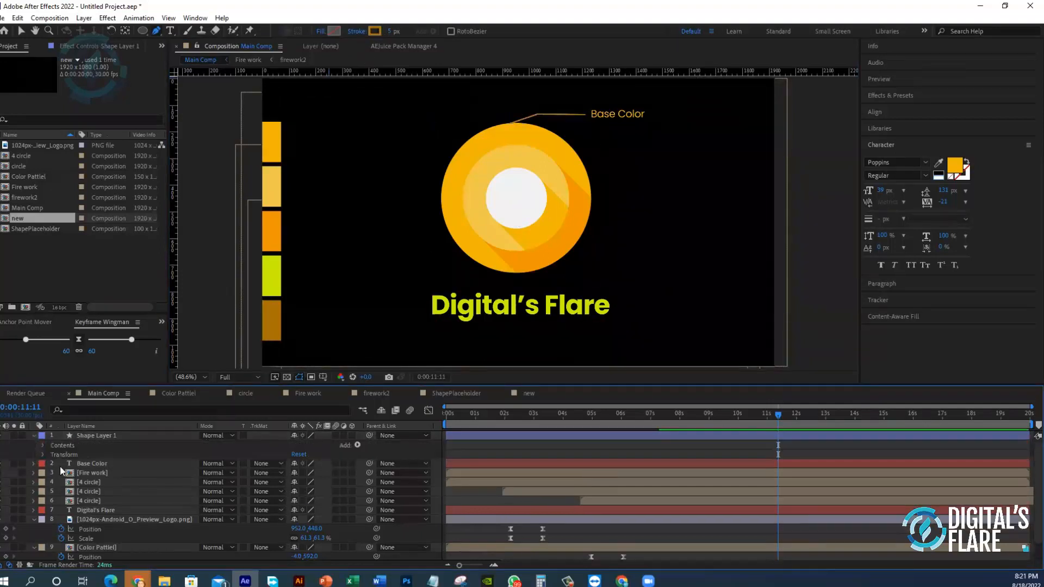
pyautogui.click(44, 446)
pyautogui.click(50, 455)
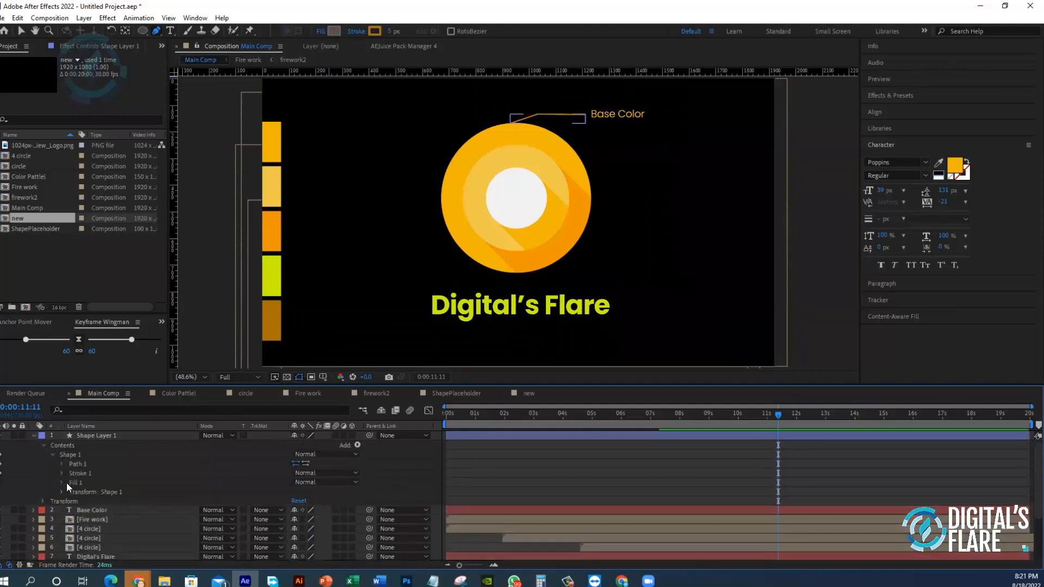
pyautogui.click(61, 473)
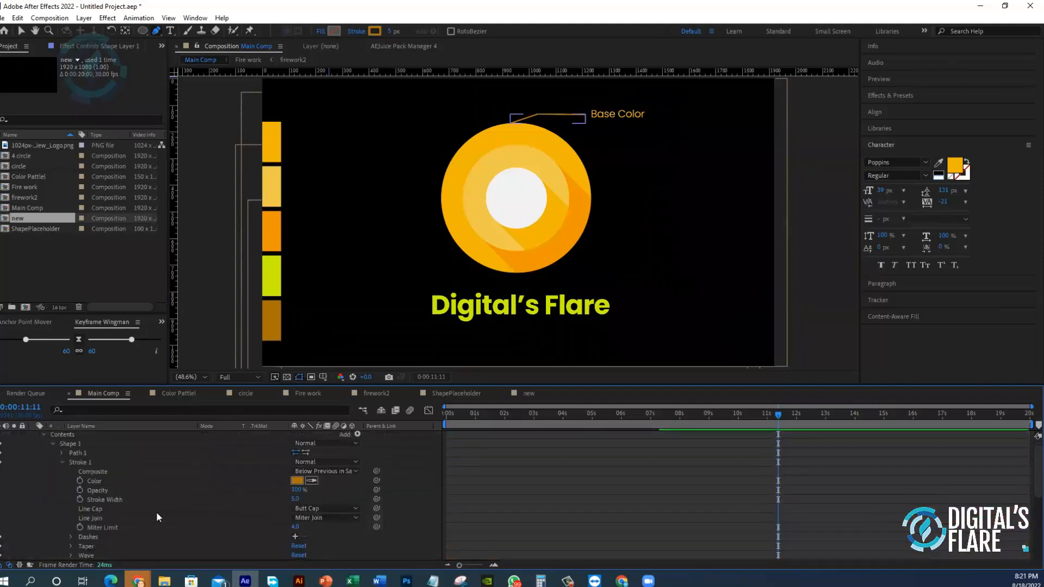
pyautogui.scroll(-1, 326, 487)
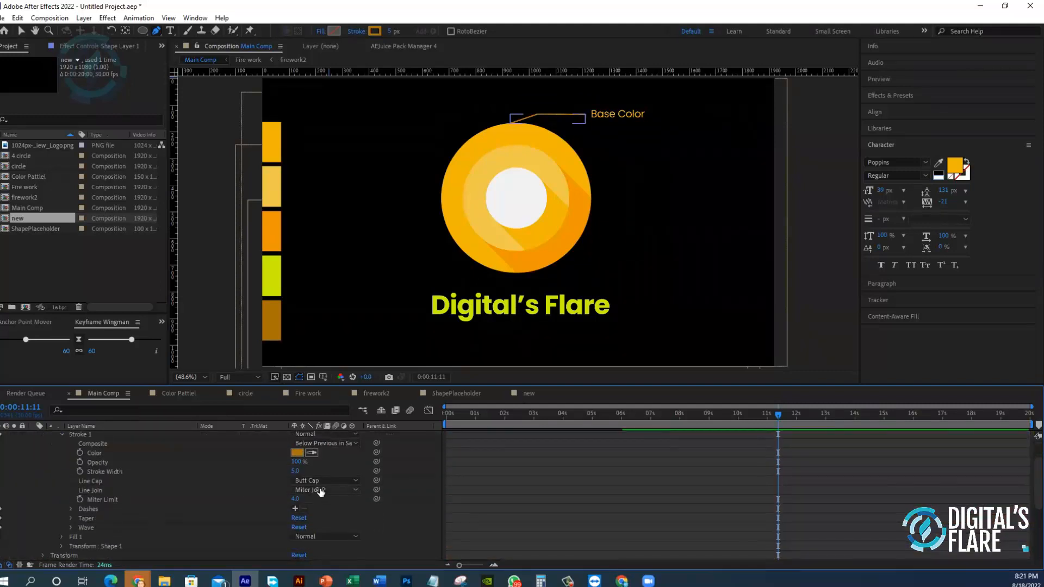
pyautogui.click(294, 508)
pyautogui.click(294, 508)
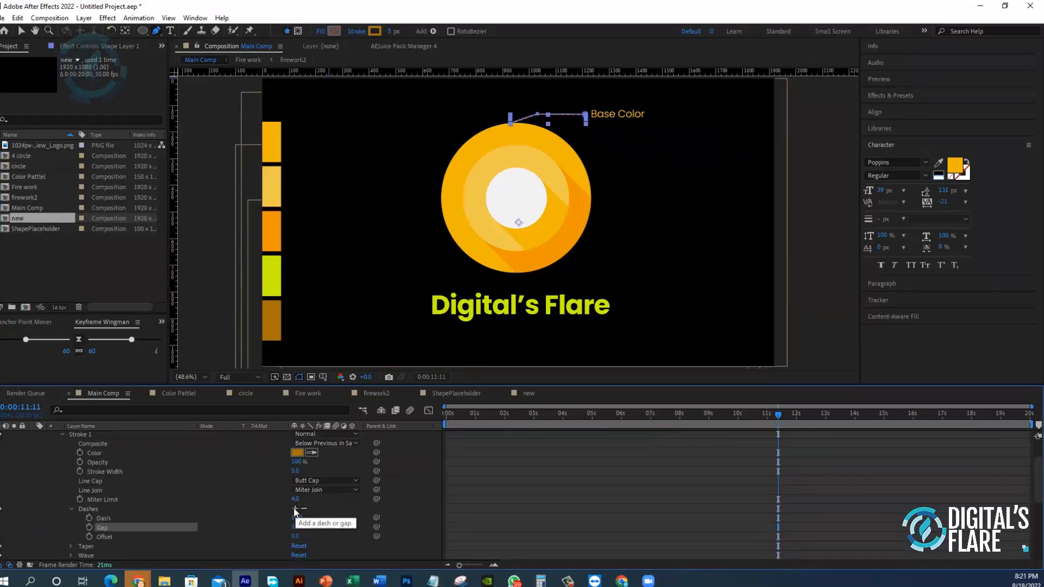
pyautogui.click(110, 519)
pyautogui.click(109, 527)
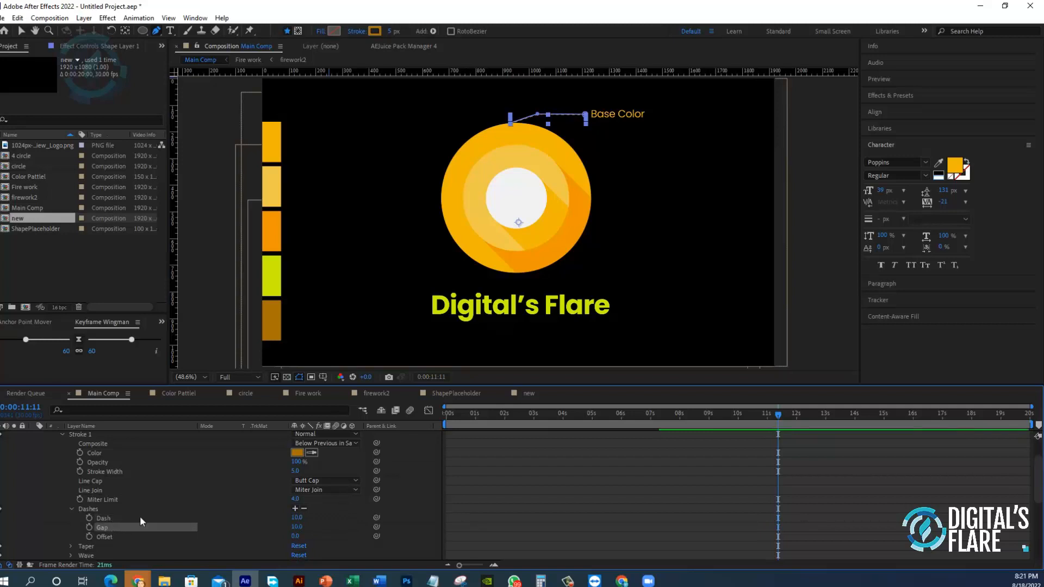
pyautogui.moveTo(297, 528); pyautogui.dragTo(289, 528)
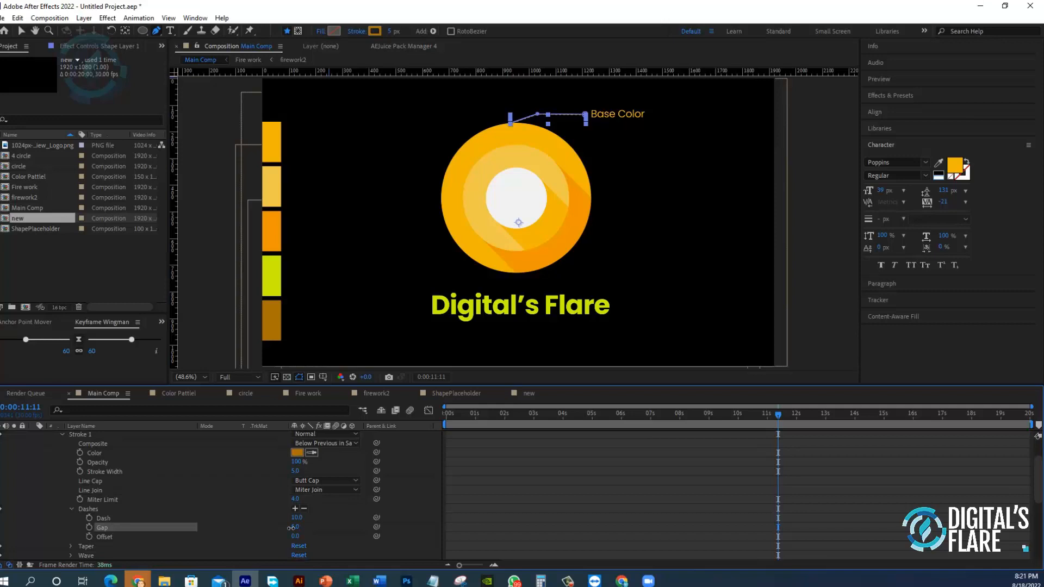
pyautogui.press('v')
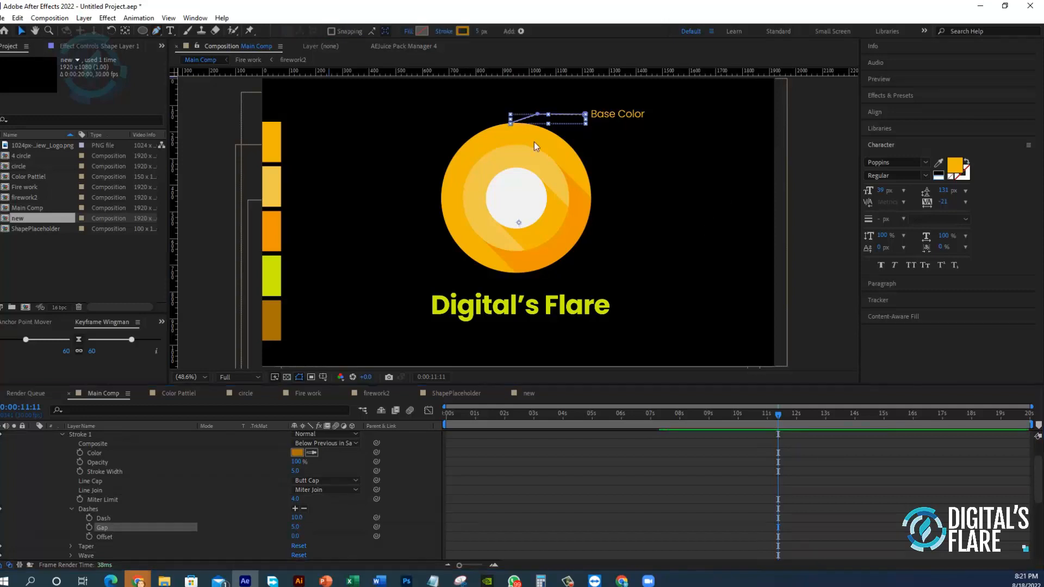
pyautogui.click(534, 142)
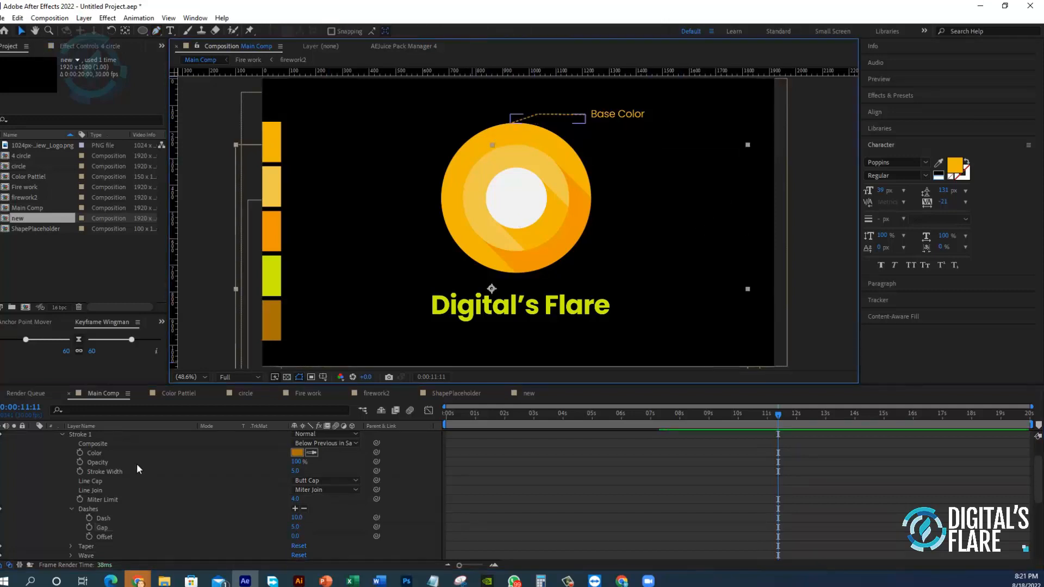
# - Add a Trim Paths operator to the leader line's shape layer
pyautogui.scroll(3, 63, 471)
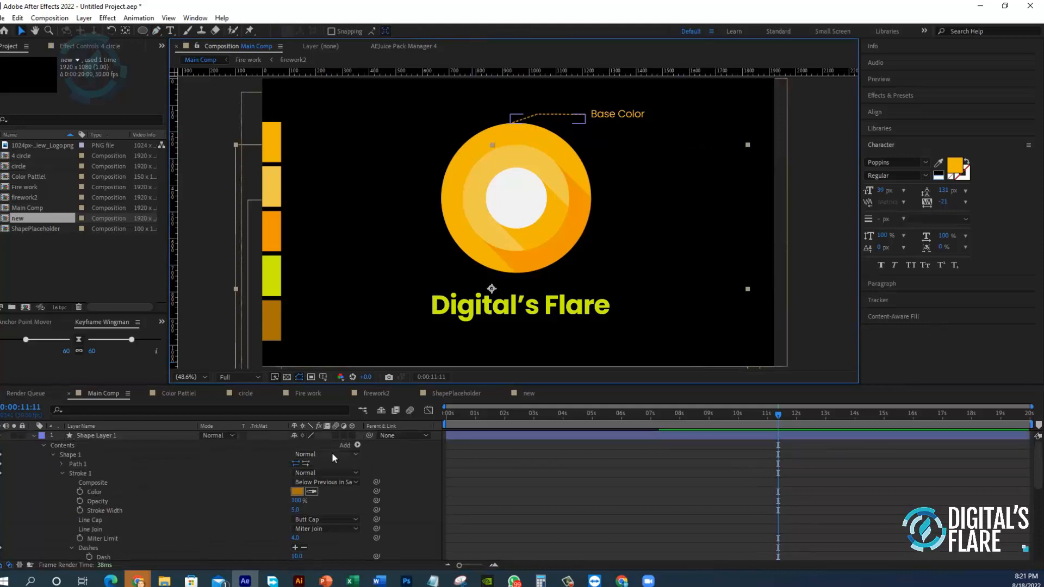
pyautogui.click(356, 445)
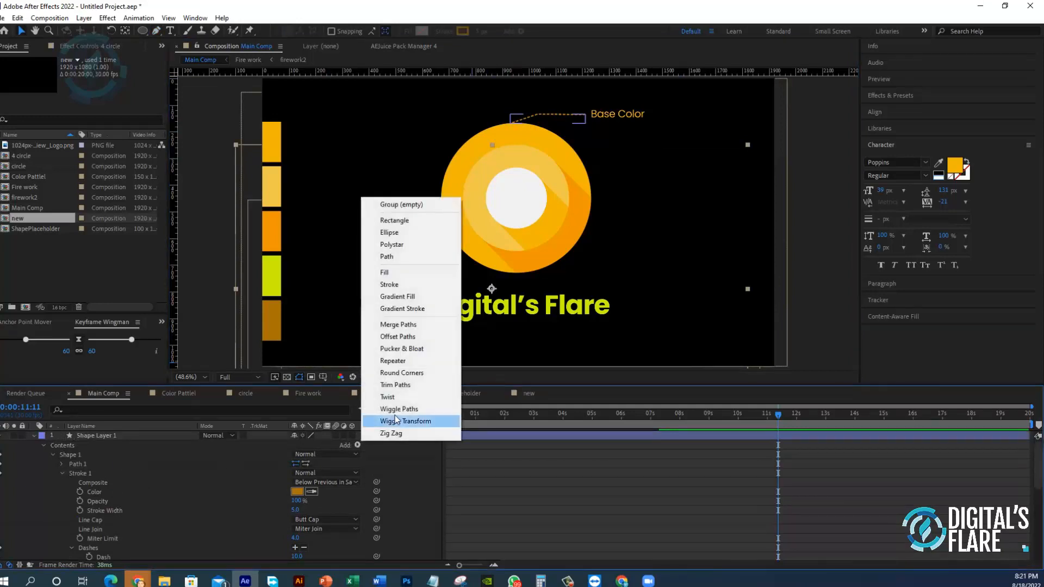
pyautogui.click(415, 389)
pyautogui.click(52, 555)
pyautogui.scroll(-6, 161, 509)
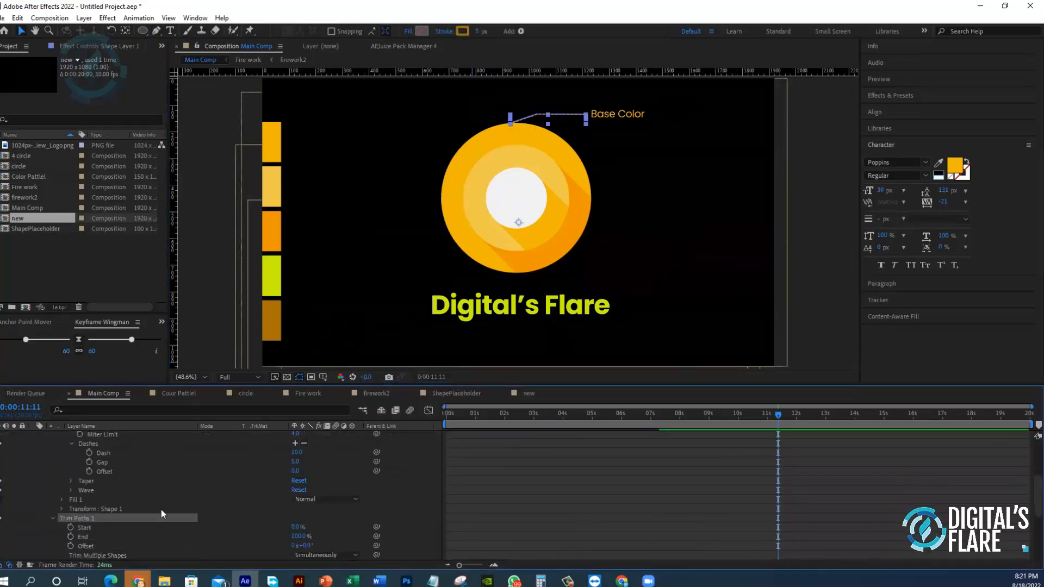
# - Keyframe the Trim Paths Start at 100% at 0:00:07:00 and 0% at 0:00:08:00
pyautogui.moveTo(532, 412); pyautogui.dragTo(652, 426)
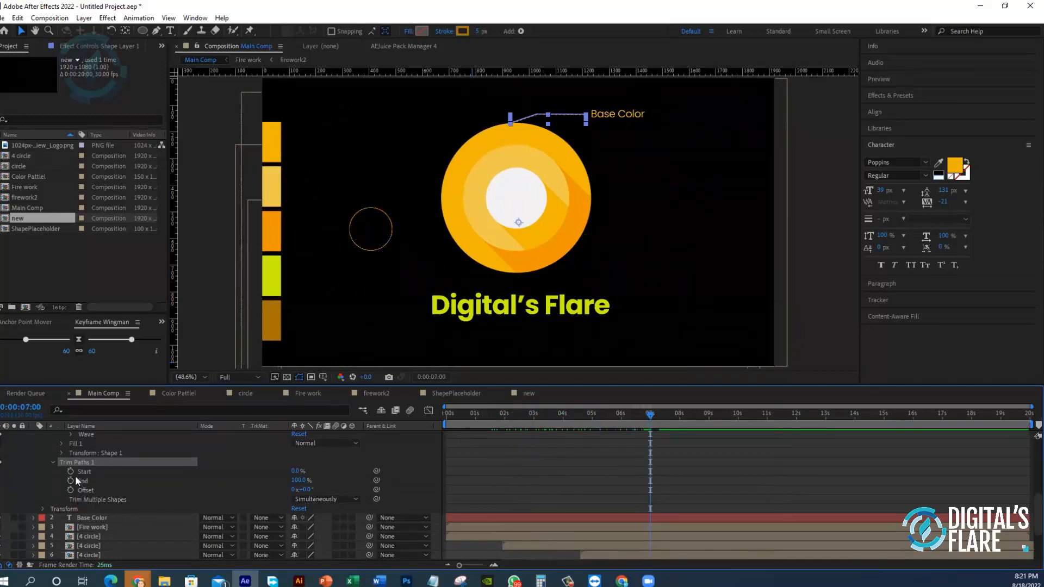
pyautogui.moveTo(301, 481); pyautogui.dragTo(284, 489)
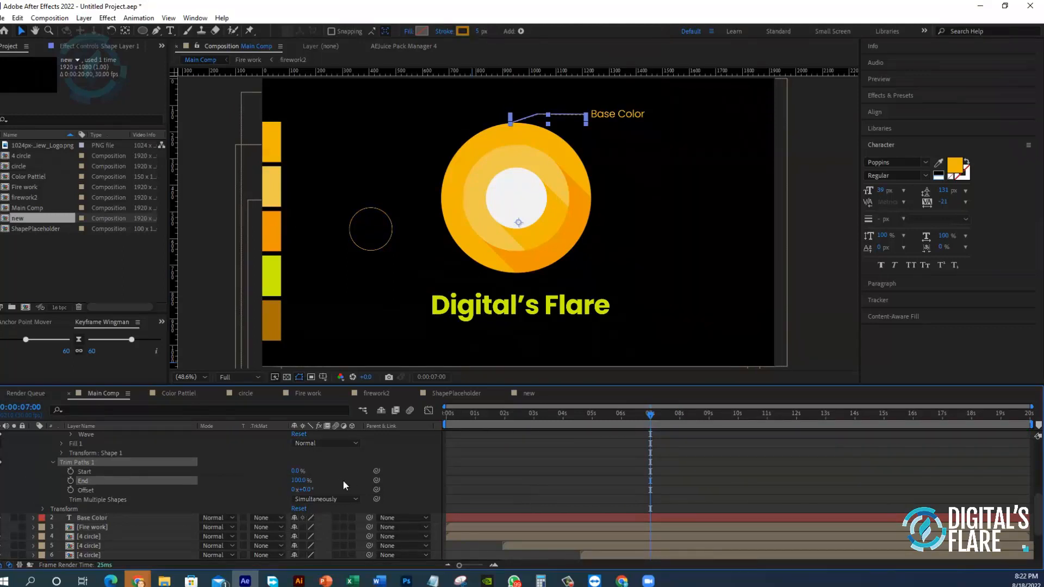
pyautogui.moveTo(297, 471)
pyautogui.mouseDown()
pyautogui.moveTo(259, 477)
pyautogui.moveTo(291, 477)
pyautogui.mouseUp()
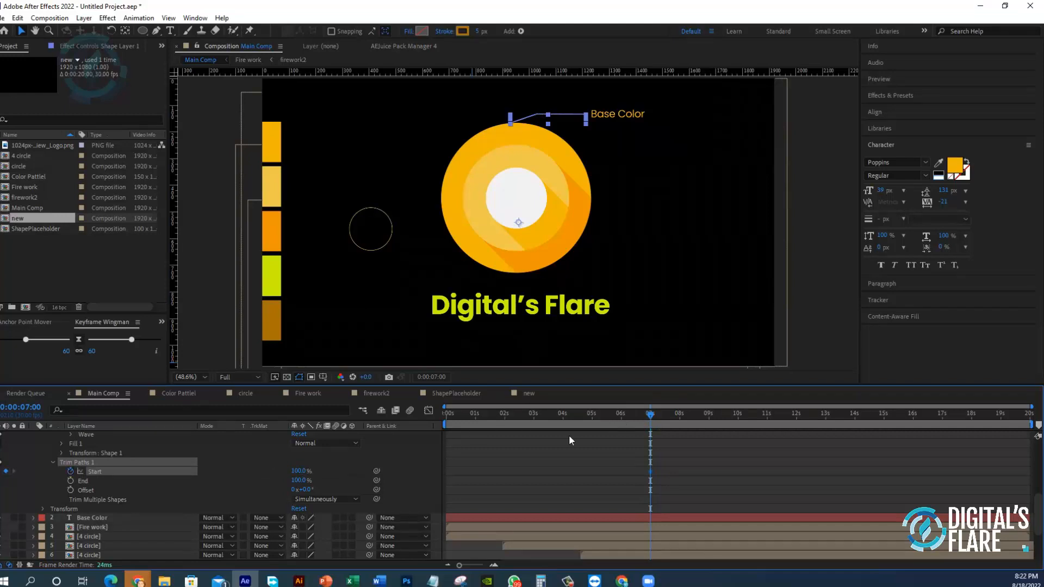
pyautogui.moveTo(649, 415); pyautogui.dragTo(678, 428)
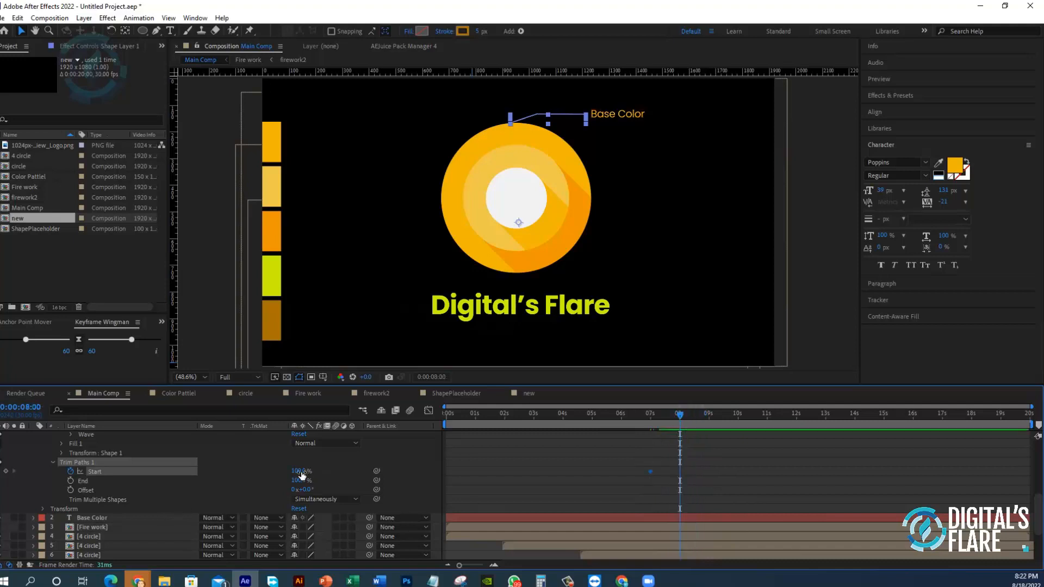
pyautogui.moveTo(301, 472); pyautogui.dragTo(79, 482)
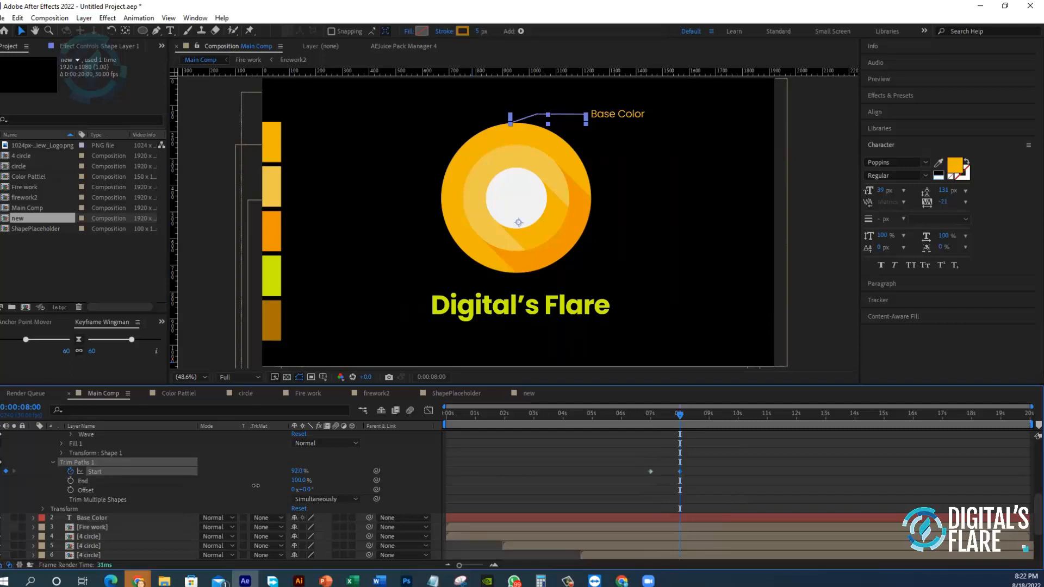
# - Ease both Trim Paths Start keyframes and reshape their speed graph so the line starts fast and slows down
pyautogui.click(639, 424)
pyautogui.click(693, 469)
pyautogui.moveTo(650, 478); pyautogui.dragTo(637, 482)
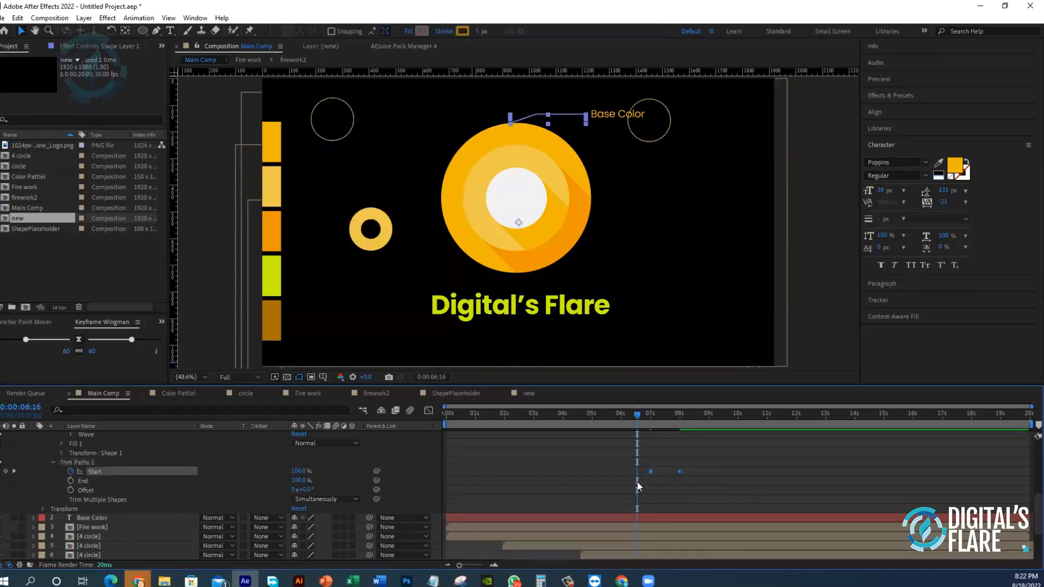
pyautogui.click(427, 411)
pyautogui.moveTo(700, 433); pyautogui.dragTo(609, 452)
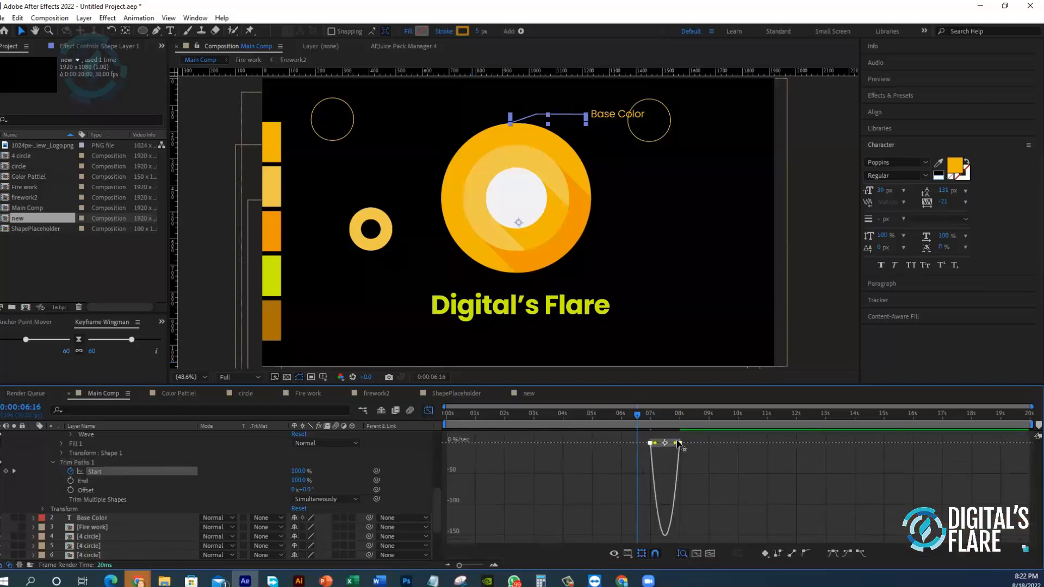
pyautogui.moveTo(670, 442); pyautogui.dragTo(653, 449)
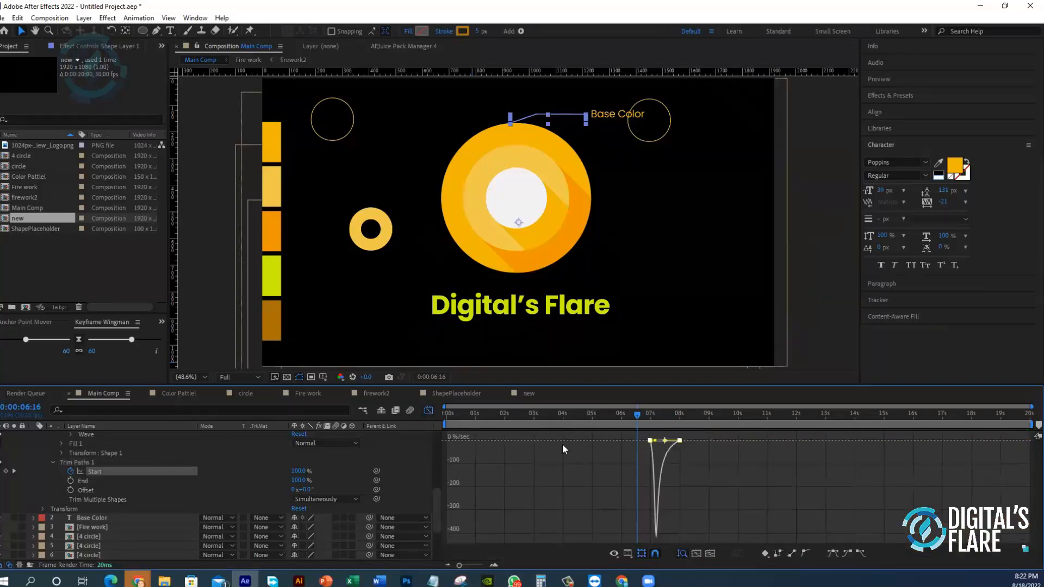
pyautogui.click(429, 411)
# - Play back the leader line's drawing animation and set the current time to 0:00:08:01
pyautogui.press('space')
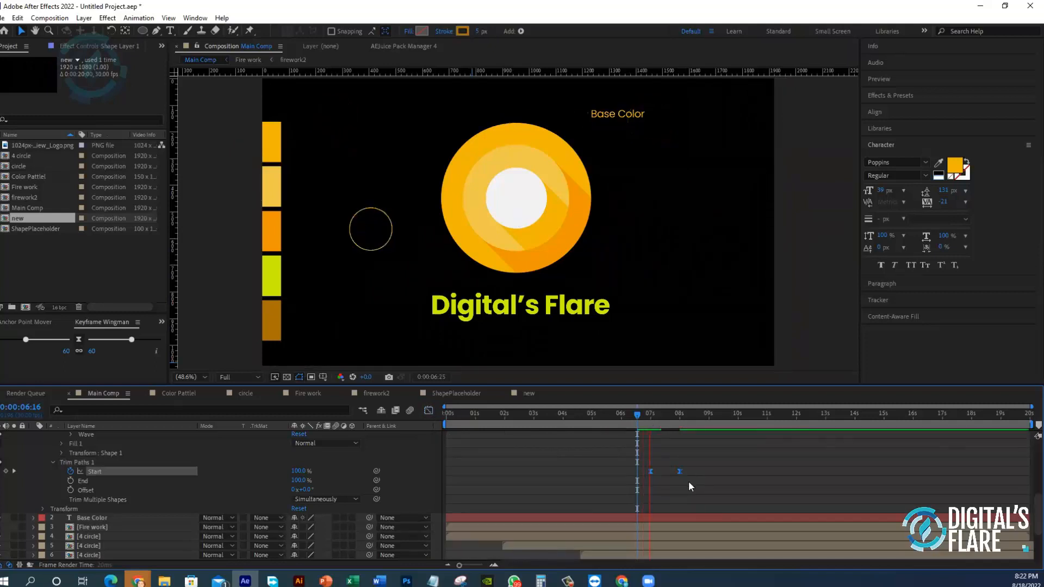
pyautogui.press('space')
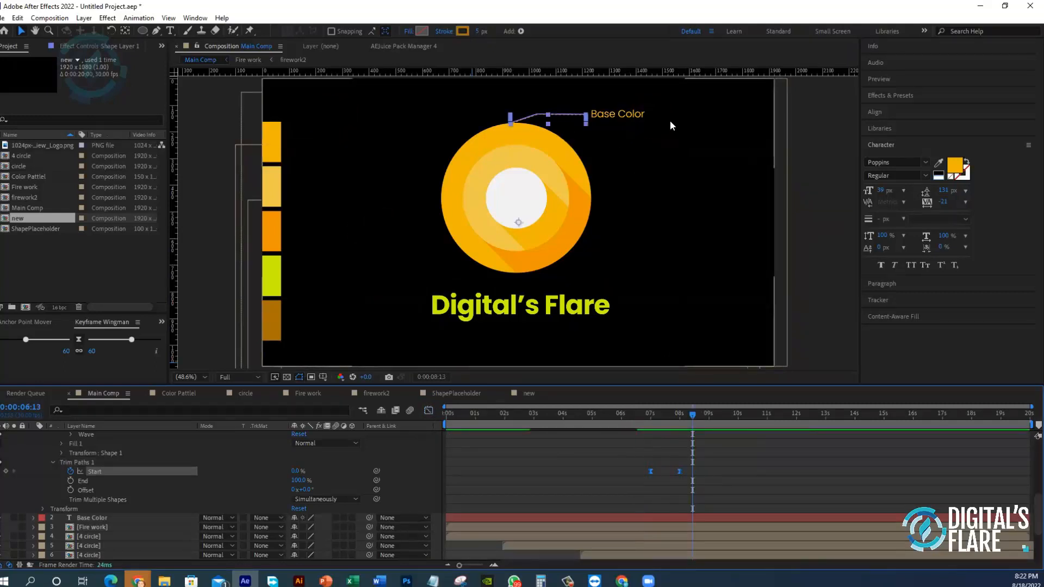
pyautogui.moveTo(675, 416); pyautogui.dragTo(681, 426)
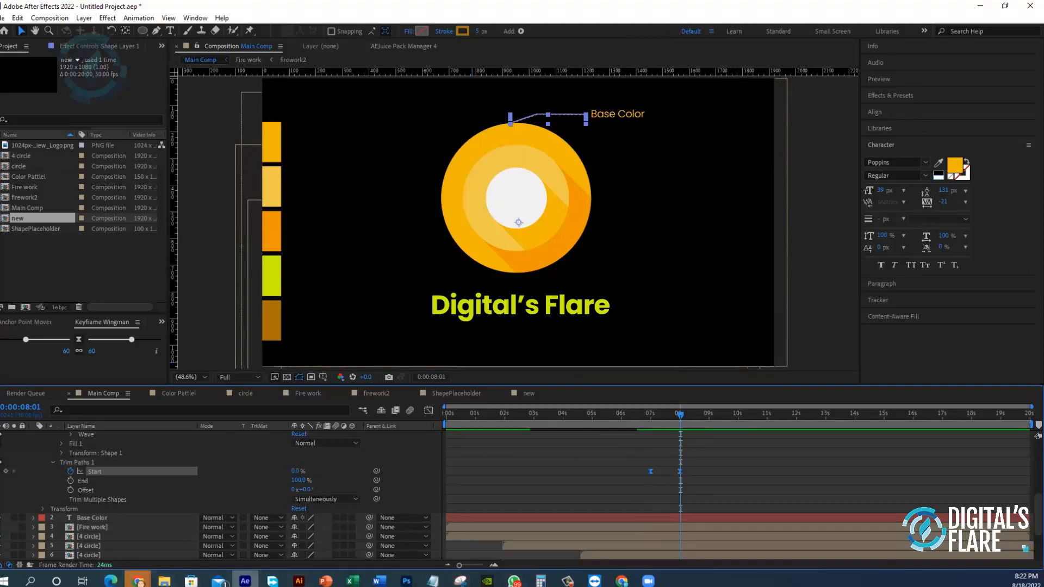
# - Switch to the browser's text animation presets gallery and pick out the Transporter preset name under Blurs
pyautogui.click(219, 582)
pyautogui.click(138, 581)
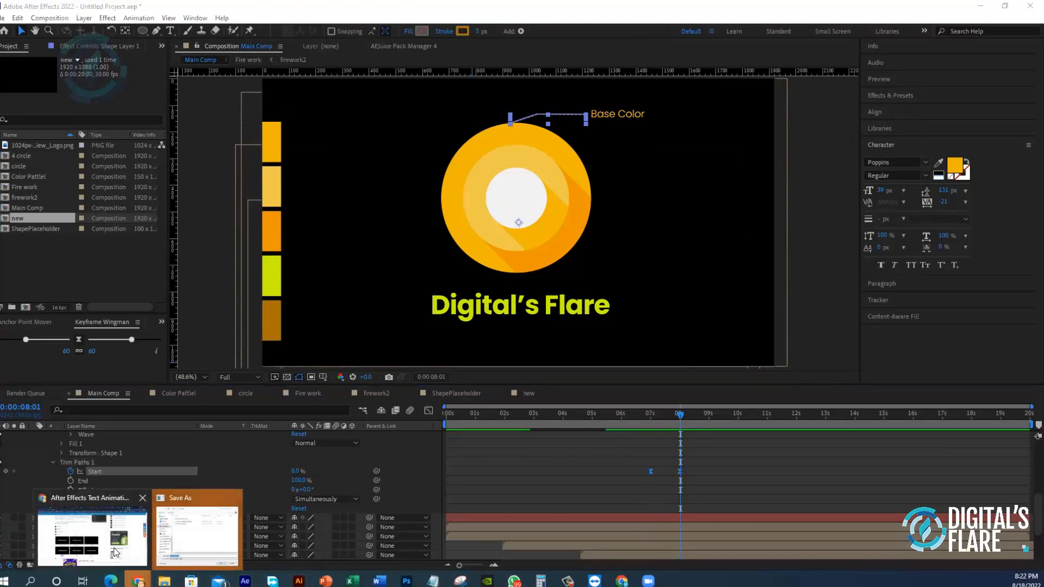
pyautogui.click(118, 543)
pyautogui.scroll(1, 507, 221)
pyautogui.scroll(5, 508, 221)
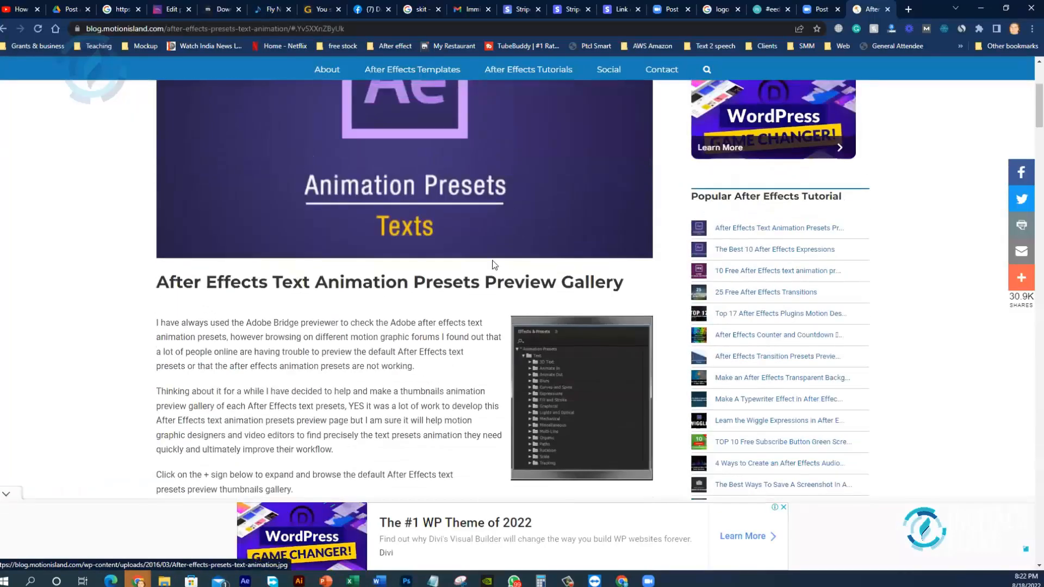
pyautogui.scroll(-13, 493, 267)
pyautogui.scroll(2, 487, 273)
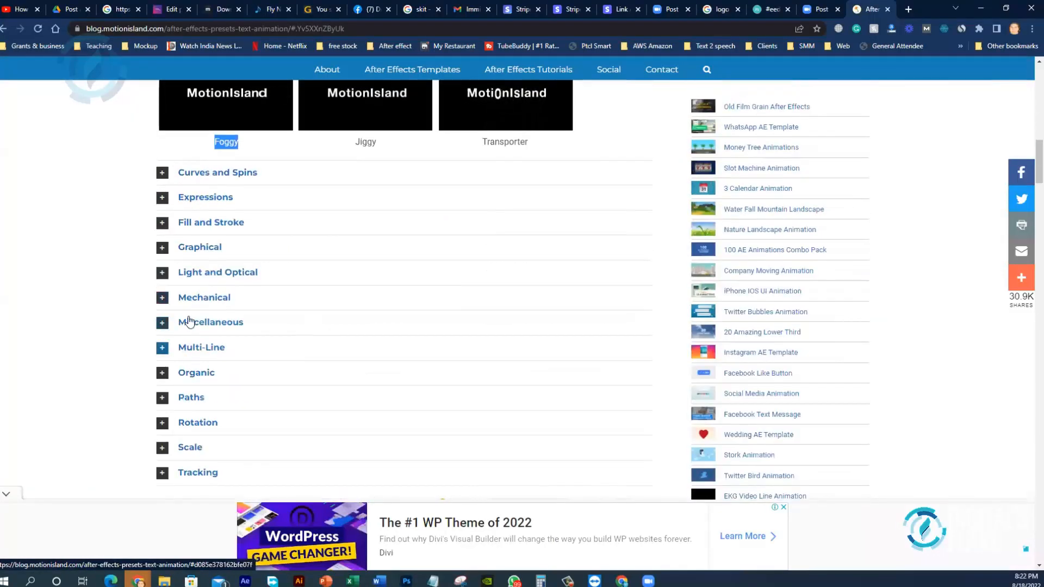
pyautogui.scroll(3, 203, 321)
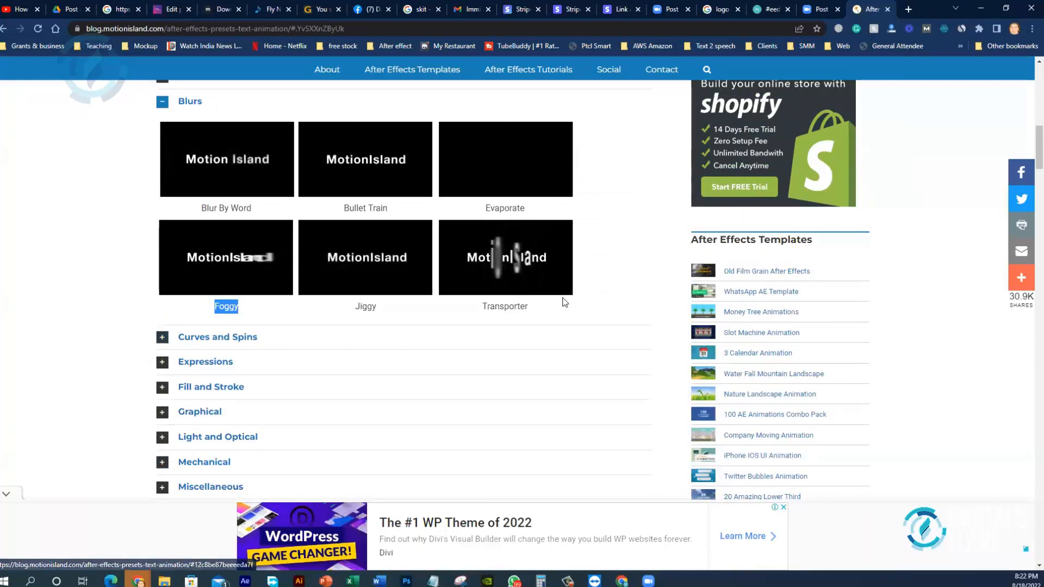
pyautogui.moveTo(485, 304); pyautogui.dragTo(539, 306)
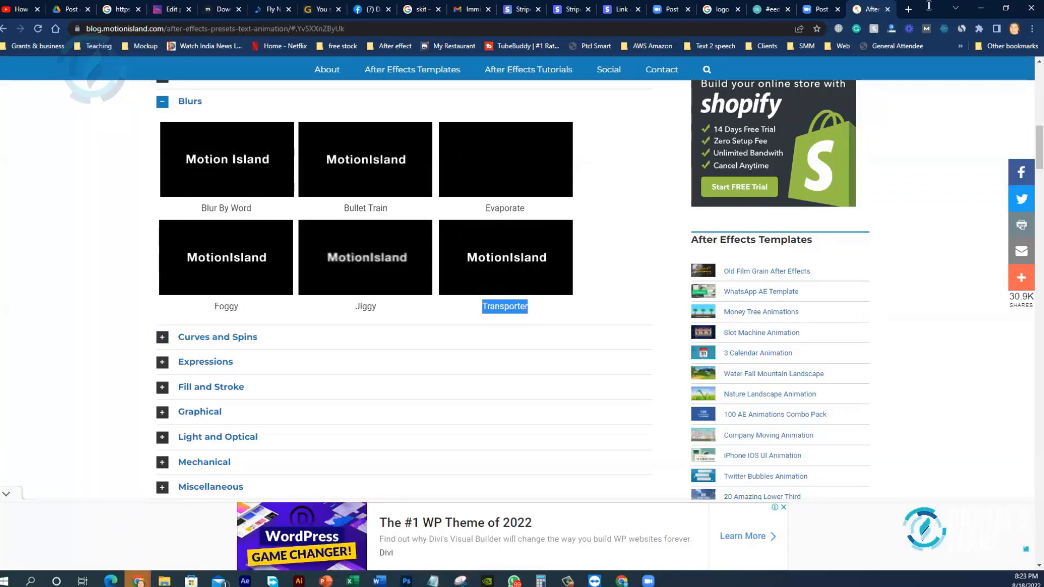
pyautogui.click(980, 8)
# - Switch to After Effects, apply the Transporter text preset to the Base Color text at 0:00:08:01, and play back its animation
pyautogui.click(624, 111)
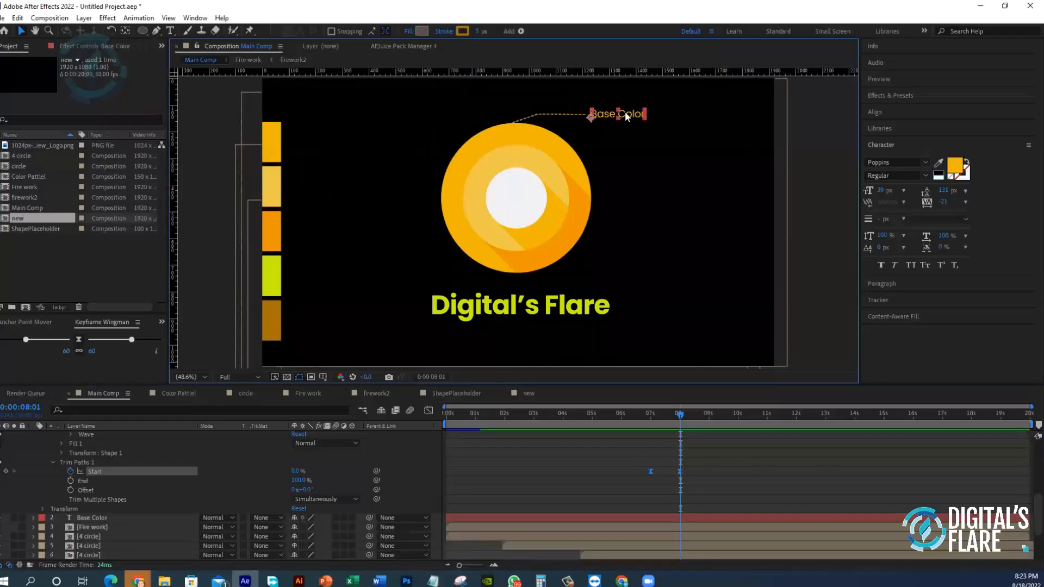
pyautogui.click(895, 95)
pyautogui.click(899, 110)
pyautogui.write('Transporter')
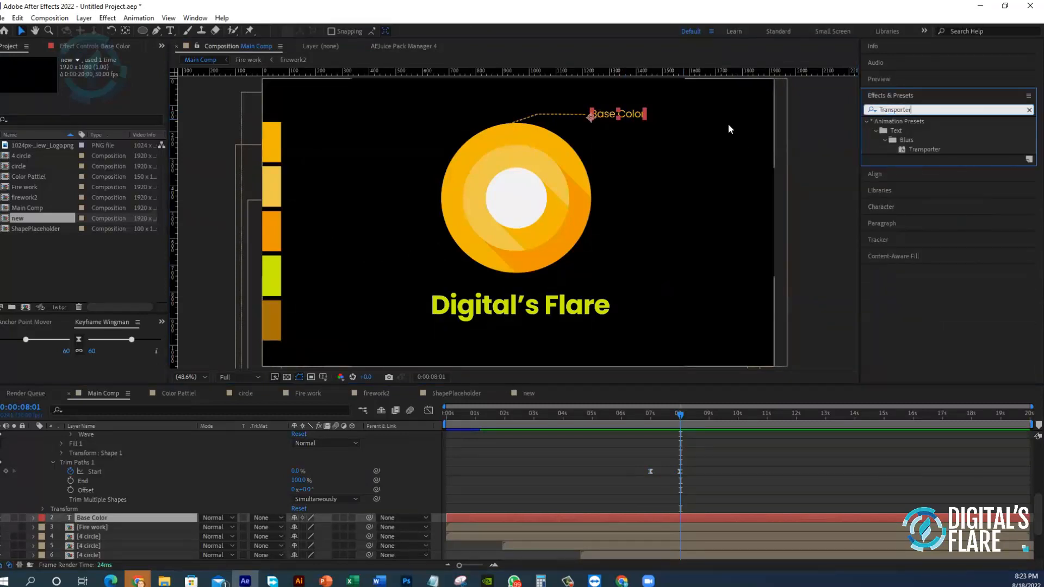
pyautogui.moveTo(929, 148); pyautogui.dragTo(630, 115)
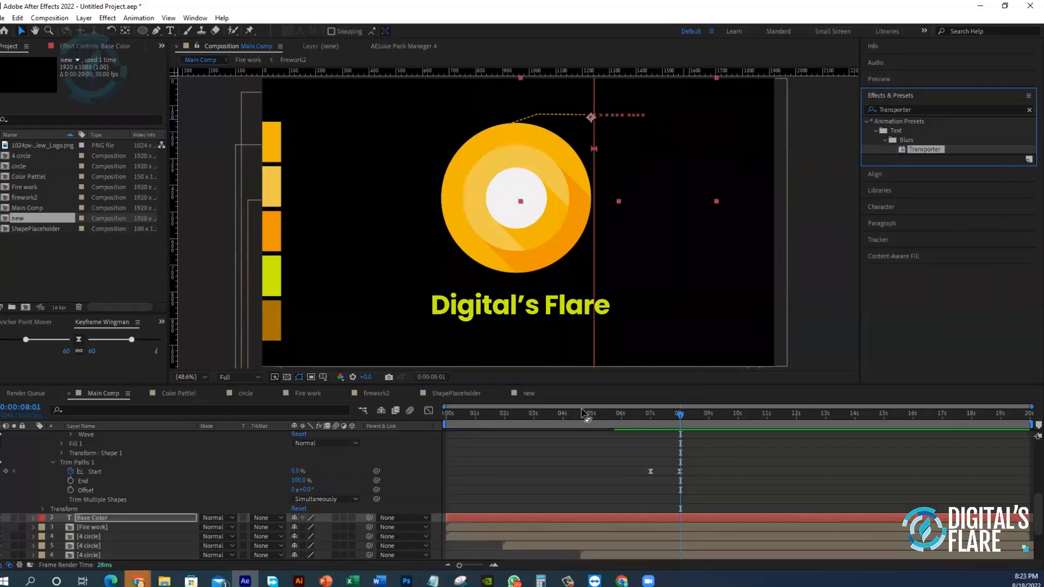
pyautogui.click(621, 419)
pyautogui.press('space')
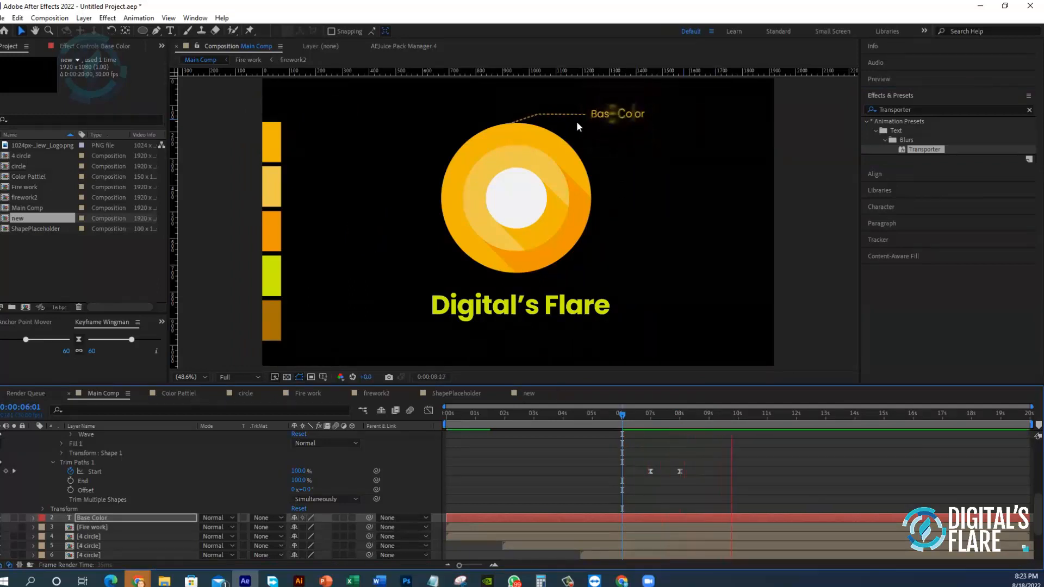
pyautogui.press('space')
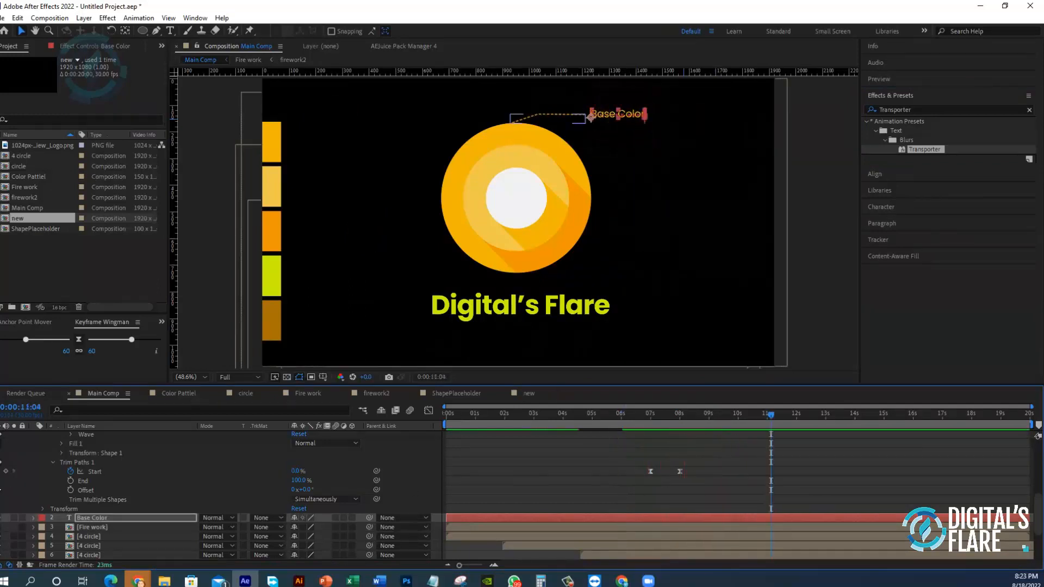
# - Reveal the Base Color layer's keyframes, shift both Range Selector Offset keyframes earlier to start at about 0:00:07:20, and play back the result
pyautogui.scroll(5, 96, 469)
pyautogui.click(93, 436)
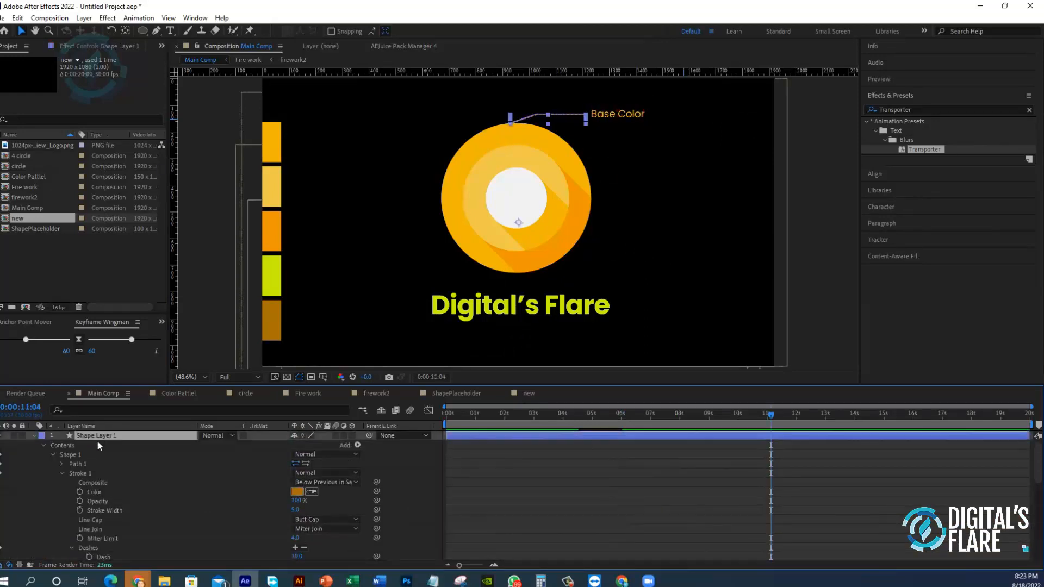
pyautogui.scroll(-5, 95, 442)
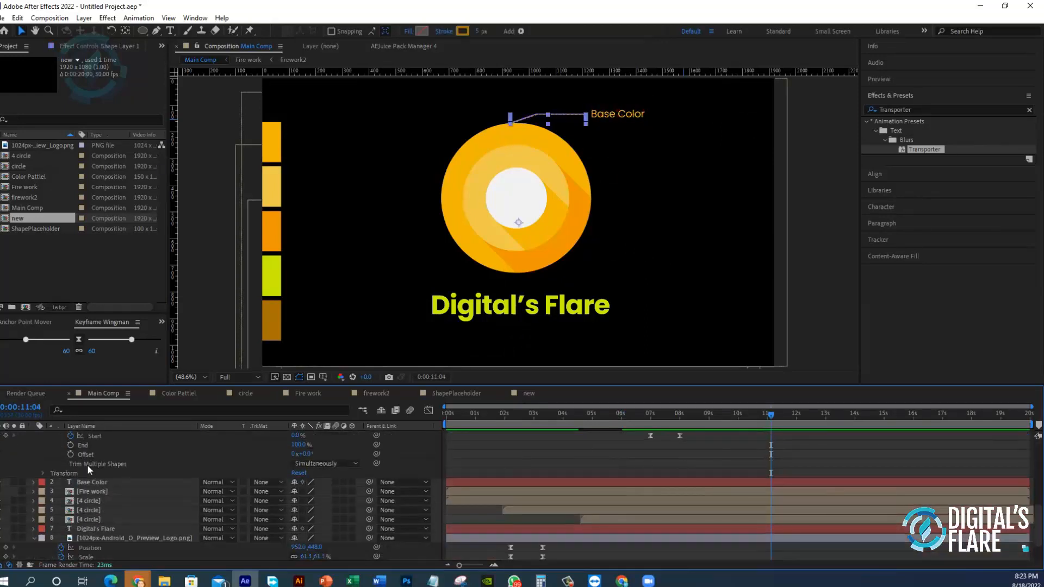
pyautogui.click(102, 485)
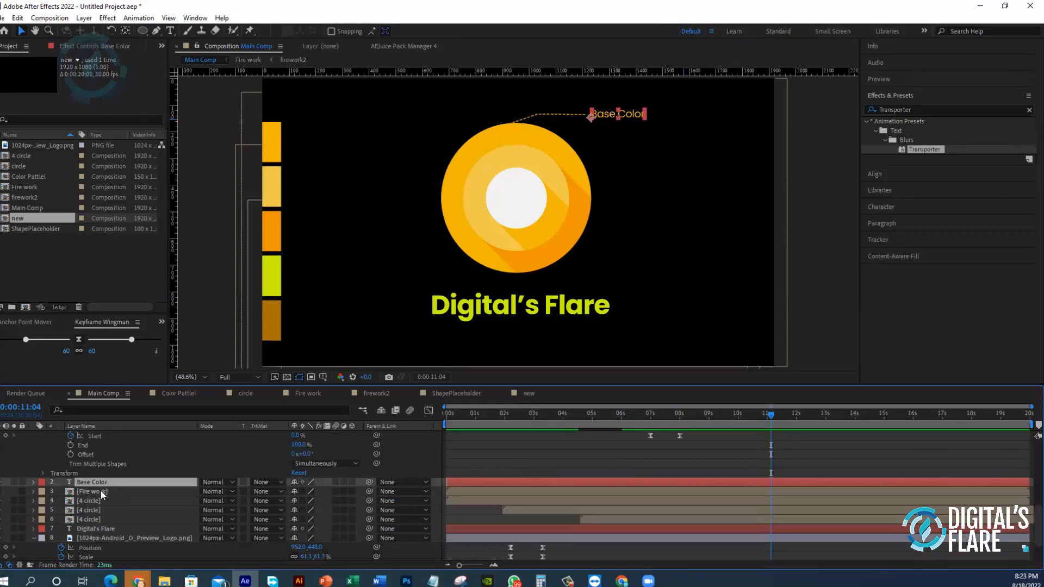
pyautogui.press('u')
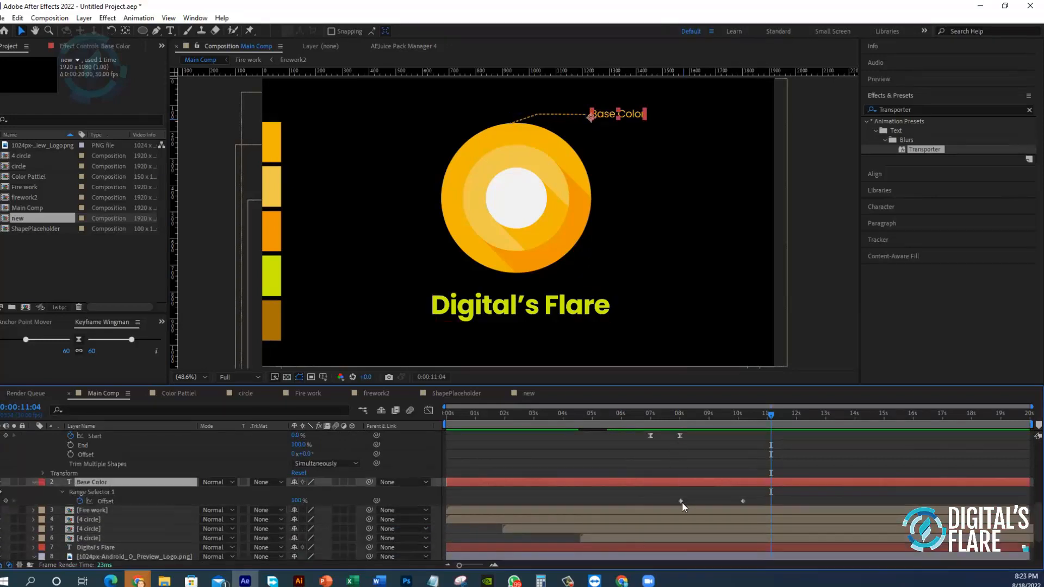
pyautogui.moveTo(745, 503); pyautogui.dragTo(667, 503)
pyautogui.click(637, 429)
pyautogui.press('space')
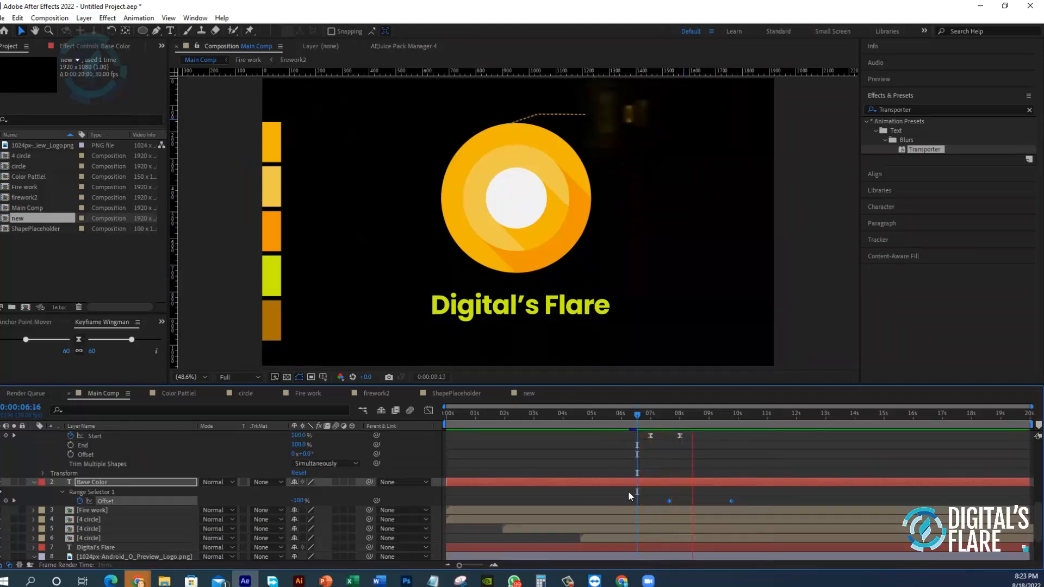
pyautogui.press('space')
# - Shift the Base Color Offset keyframes slightly earlier, move the last one to about 0:00:09:01, and preview the faster text reveal
pyautogui.moveTo(761, 492)
pyautogui.mouseDown()
pyautogui.moveTo(713, 504)
pyautogui.moveTo(664, 501)
pyautogui.mouseUp()
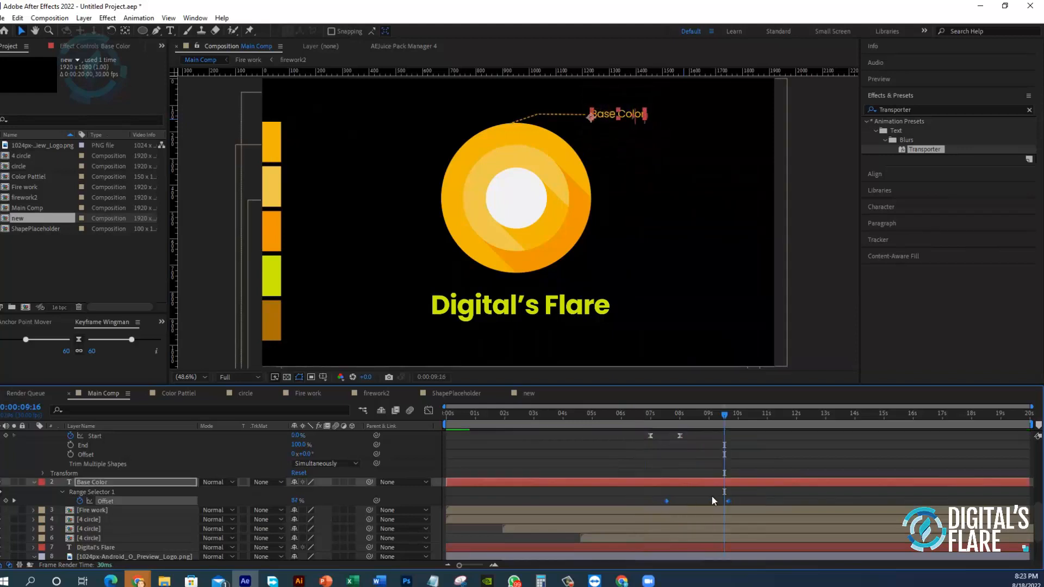
pyautogui.moveTo(729, 500); pyautogui.dragTo(709, 503)
pyautogui.click(637, 416)
pyautogui.press('space')
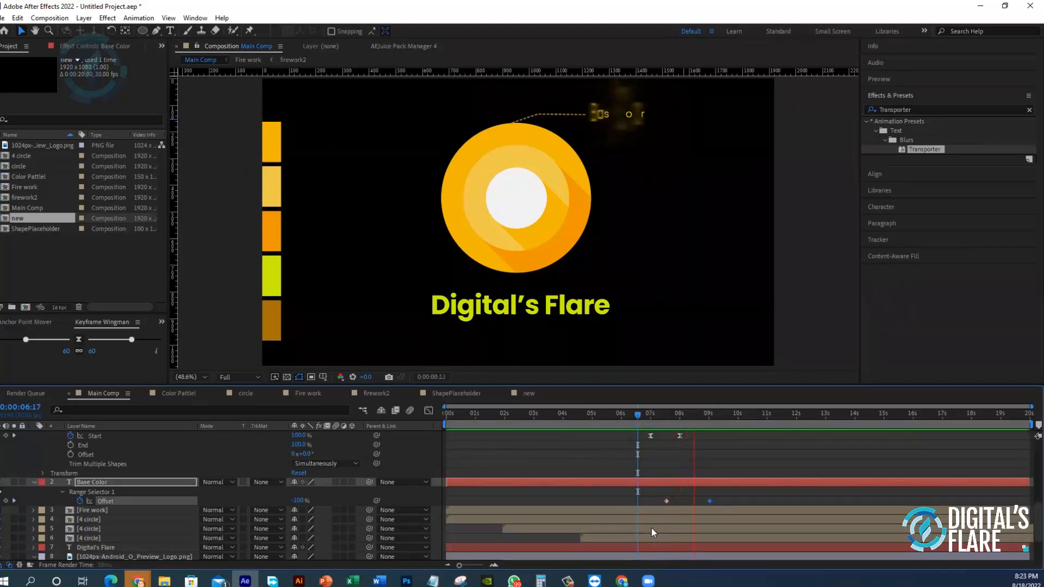
pyautogui.click(627, 416)
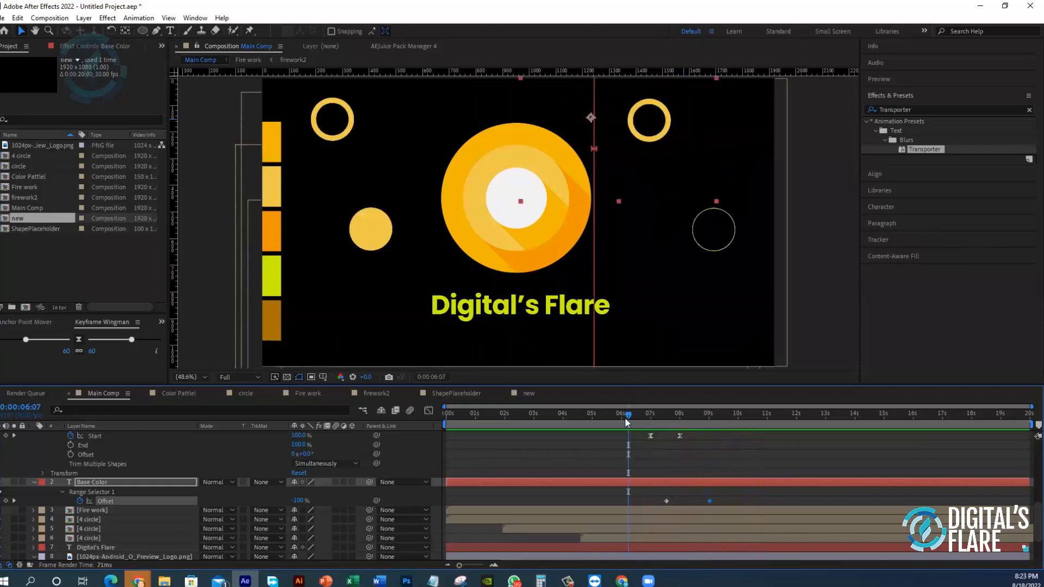
pyautogui.moveTo(625, 417); pyautogui.dragTo(705, 415)
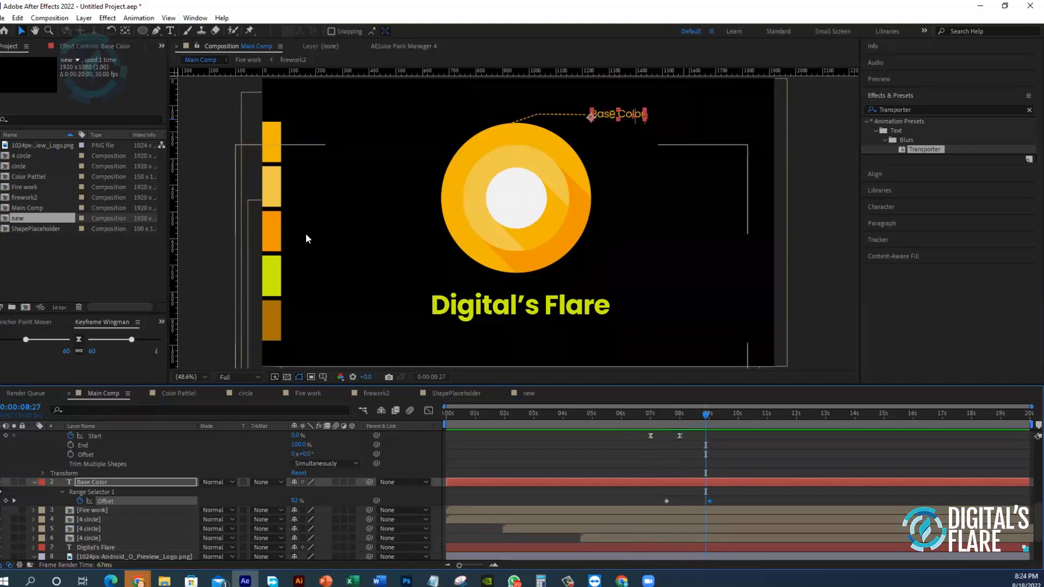
# - Set the current time to 0:00:09:05 and draw a paragraph text box just below the Base Color label
pyautogui.click(684, 333)
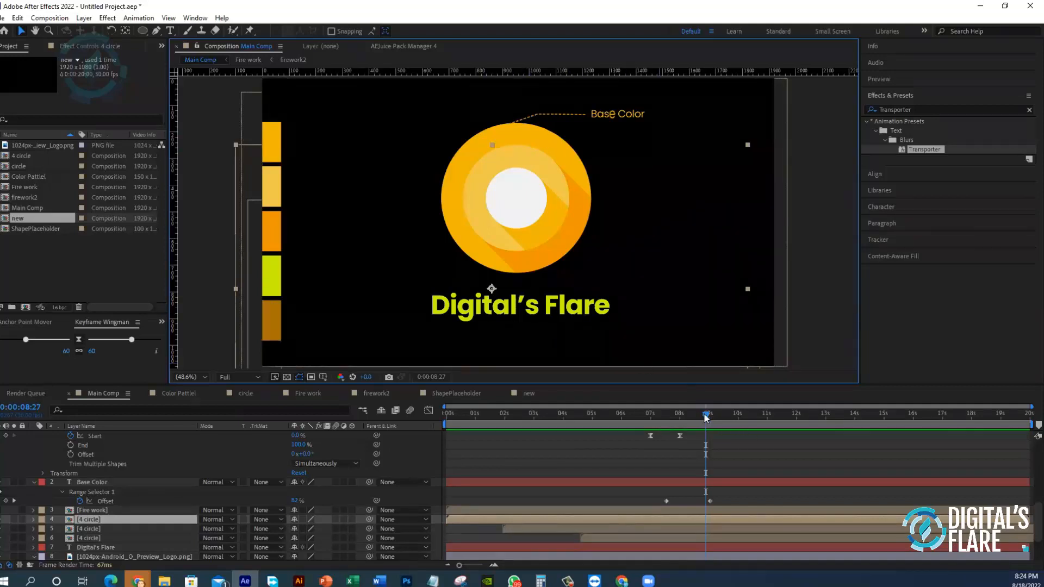
pyautogui.moveTo(705, 416)
pyautogui.mouseDown()
pyautogui.moveTo(722, 416)
pyautogui.moveTo(713, 416)
pyautogui.mouseUp()
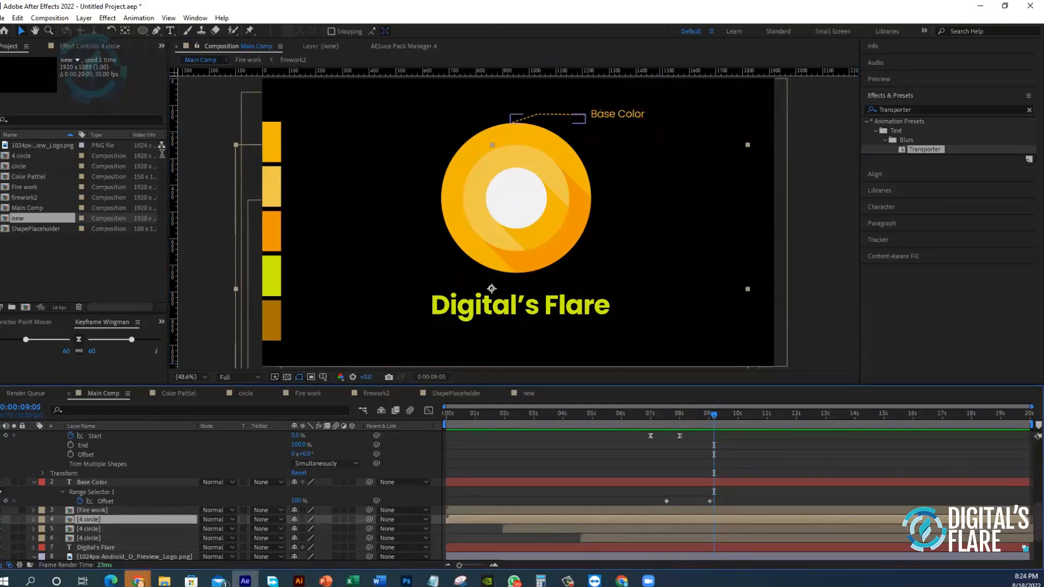
pyautogui.click(156, 31)
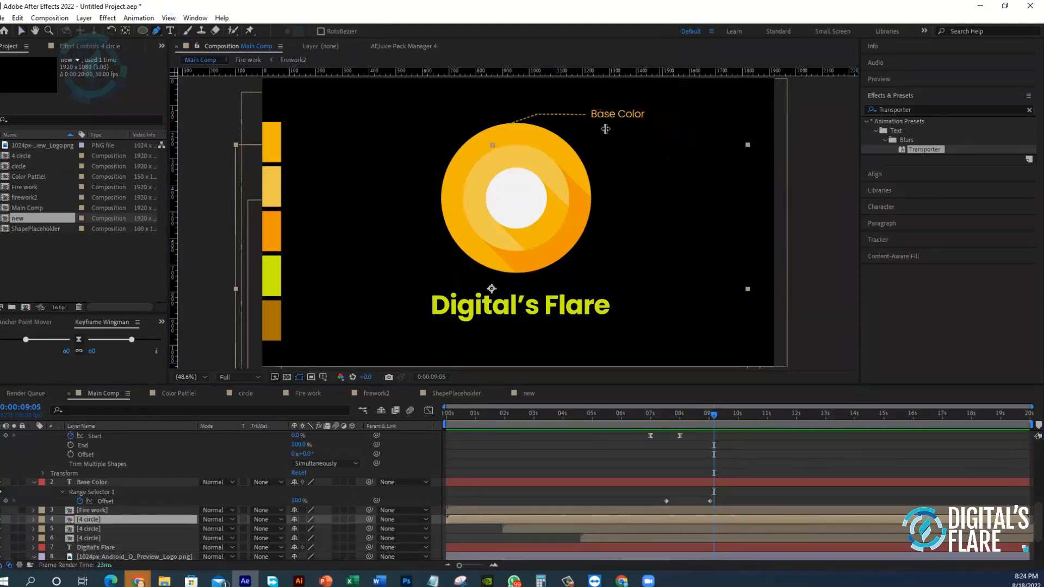
pyautogui.click(171, 31)
pyautogui.moveTo(595, 127); pyautogui.dragTo(689, 171)
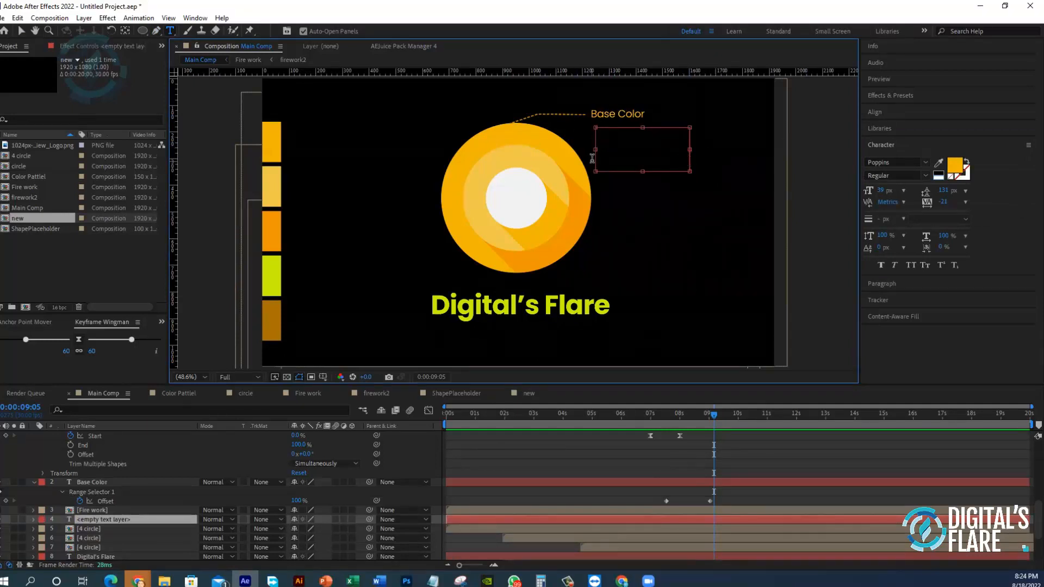
# - Enter the text "This is a Base color of the logo" in the new text box
pyautogui.write('This')
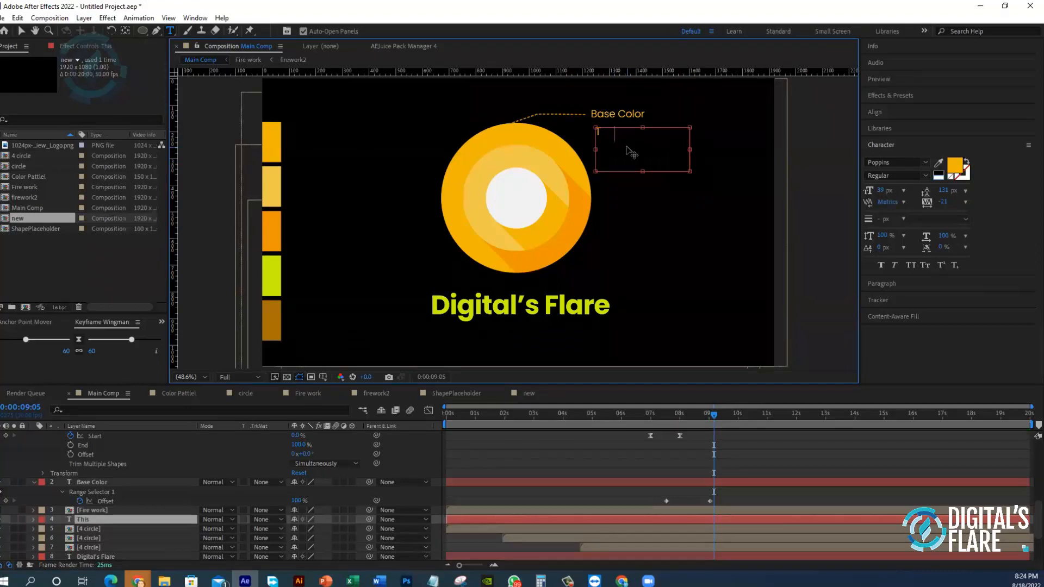
pyautogui.write(' is a Based')
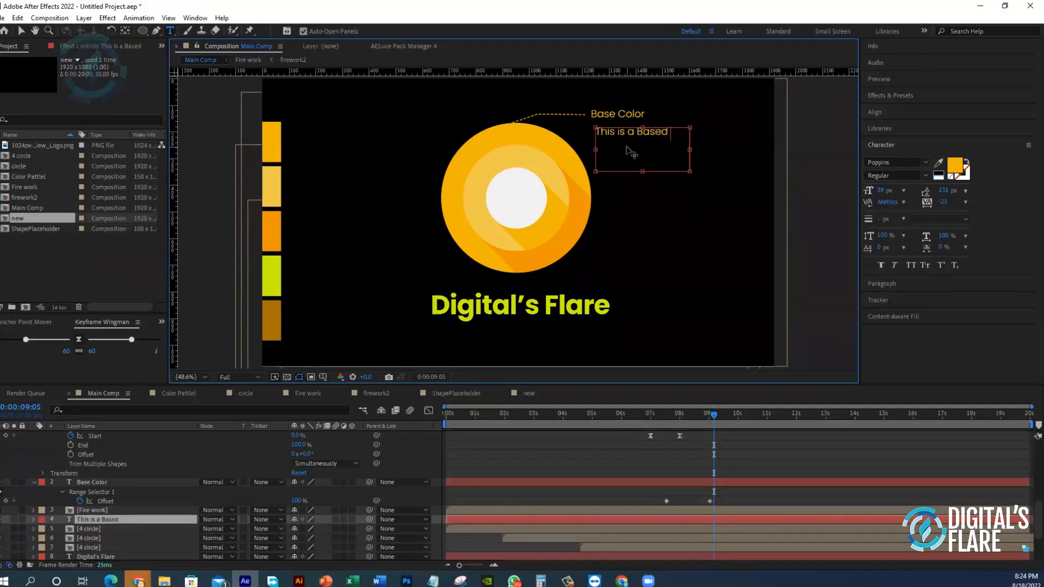
pyautogui.write(' color o f the')
pyautogui.press('BackSpace')
pyautogui.press('BackSpace')
pyautogui.press('BackSpace')
pyautogui.press('BackSpace')
pyautogui.write('f the logo')
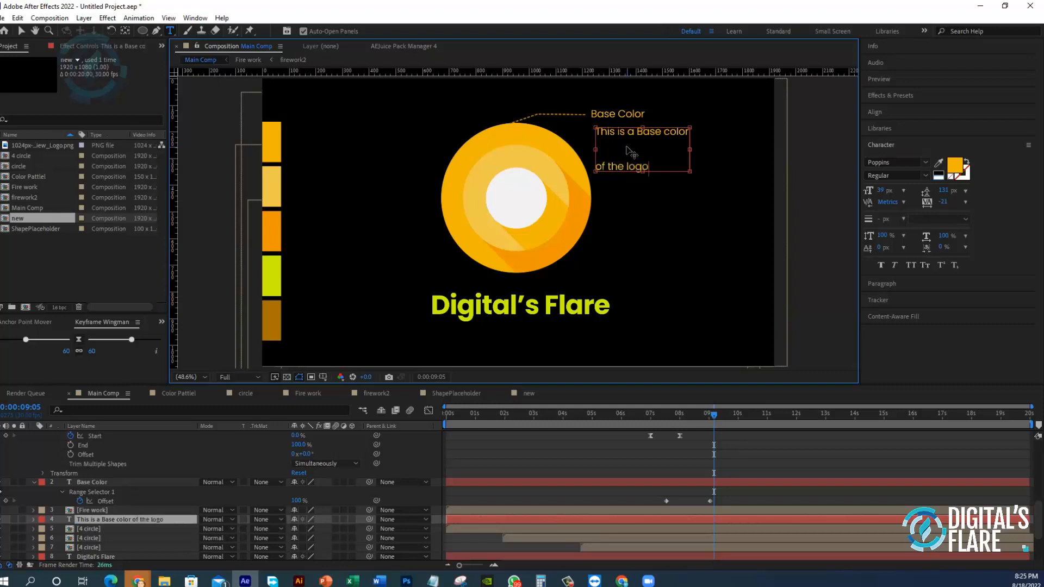
# - Reduce the line spacing of the whole description paragraph to 39 px
pyautogui.hotkey('ctrl', 'a')
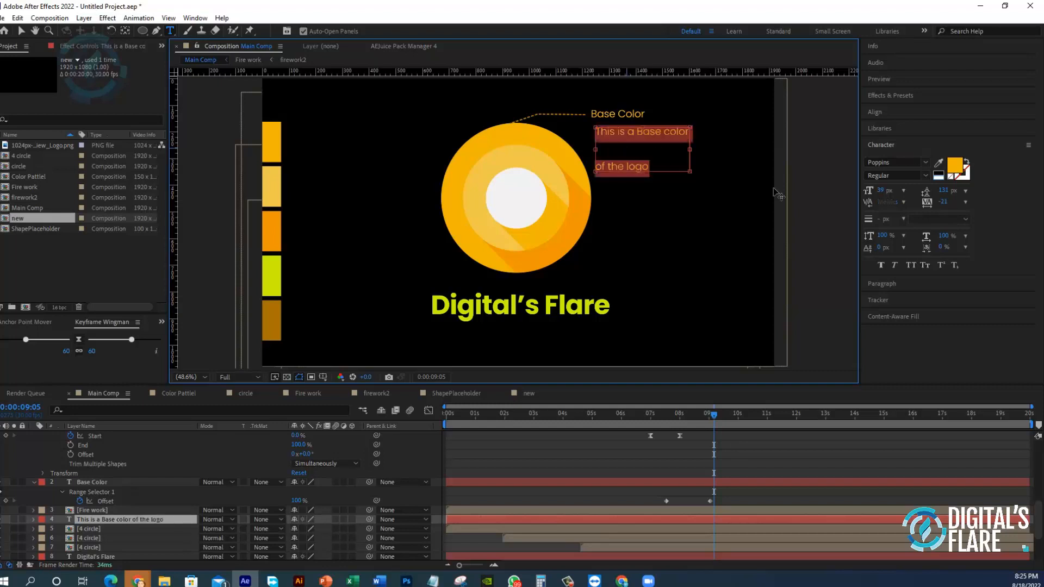
pyautogui.click(886, 190)
pyautogui.click(947, 190)
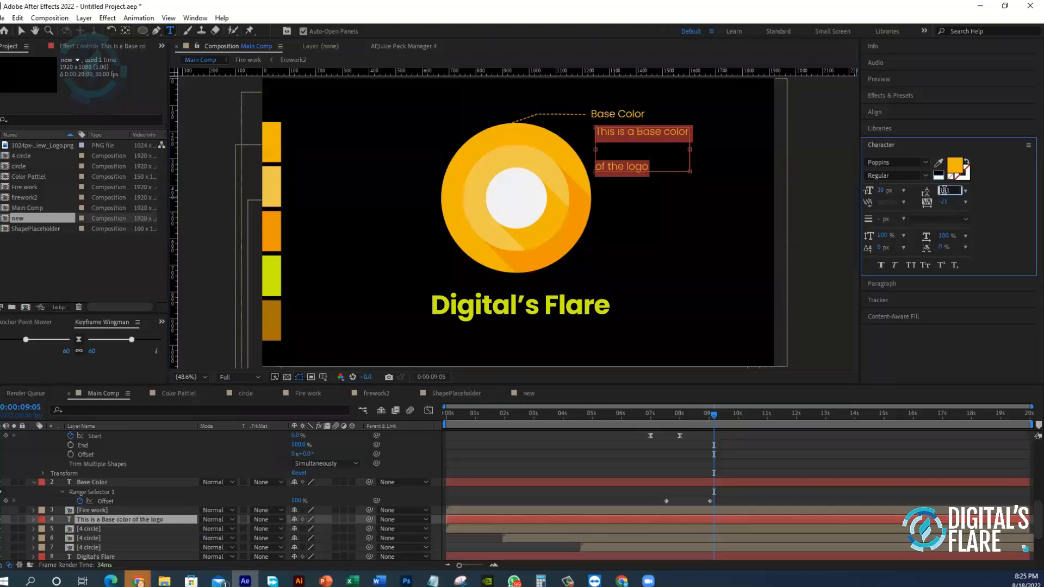
pyautogui.click(986, 206)
pyautogui.moveTo(941, 194); pyautogui.dragTo(897, 195)
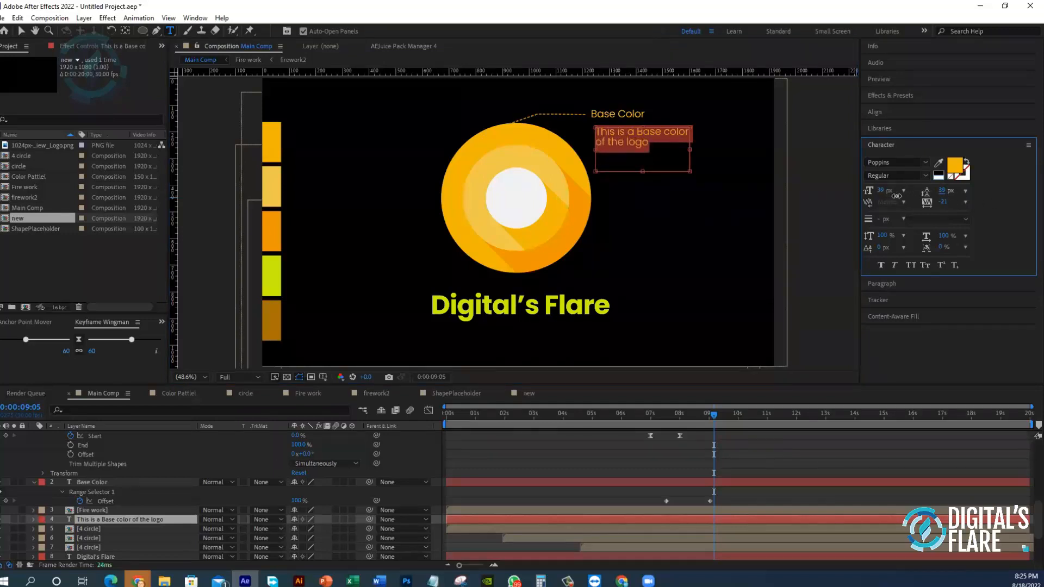
# - Extend the description after "of the logo" with a full stop and the words "always use this color."
pyautogui.click(665, 153)
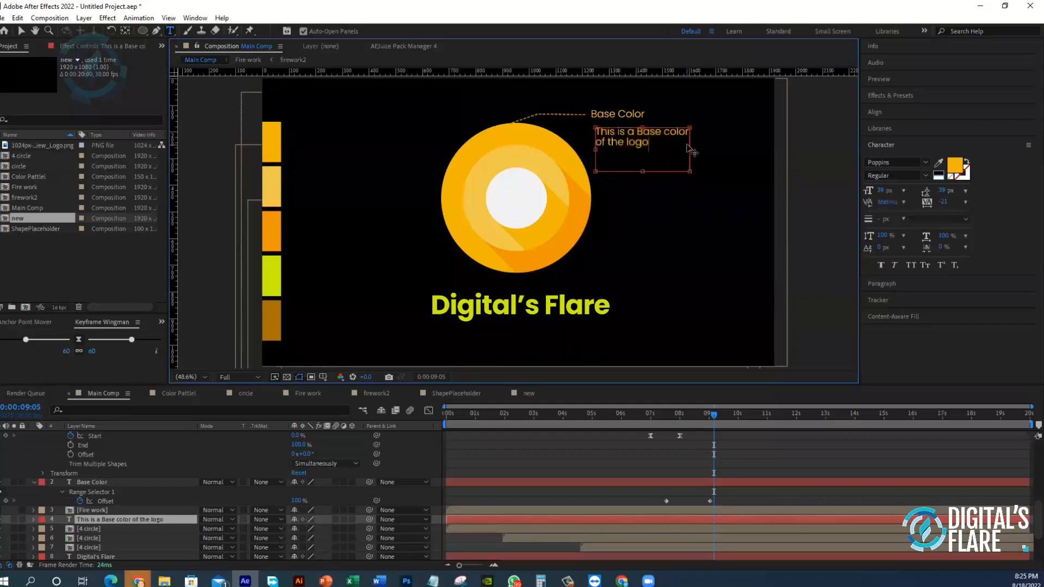
pyautogui.write('always use this ')
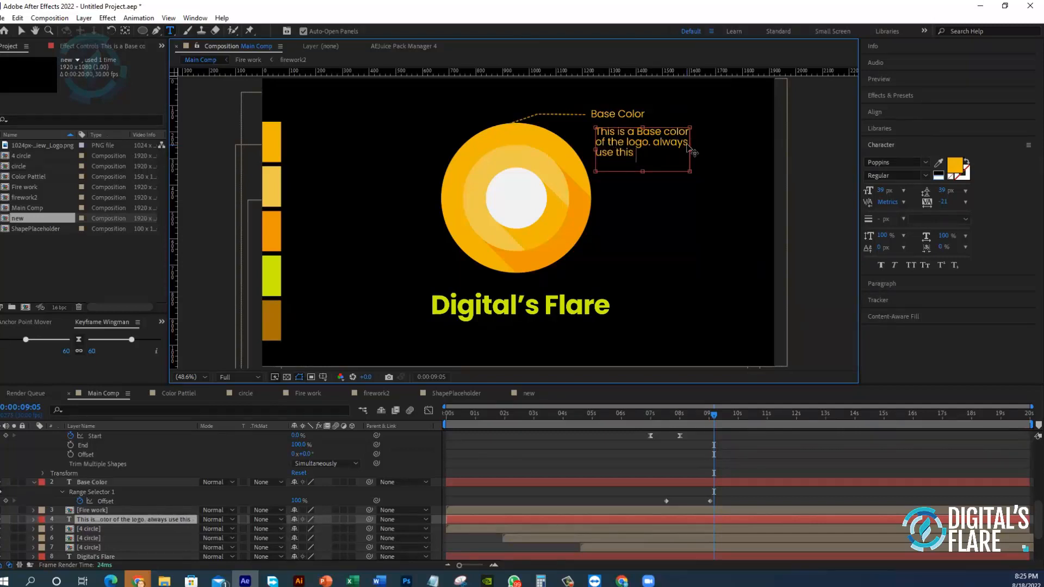
pyautogui.write('color.')
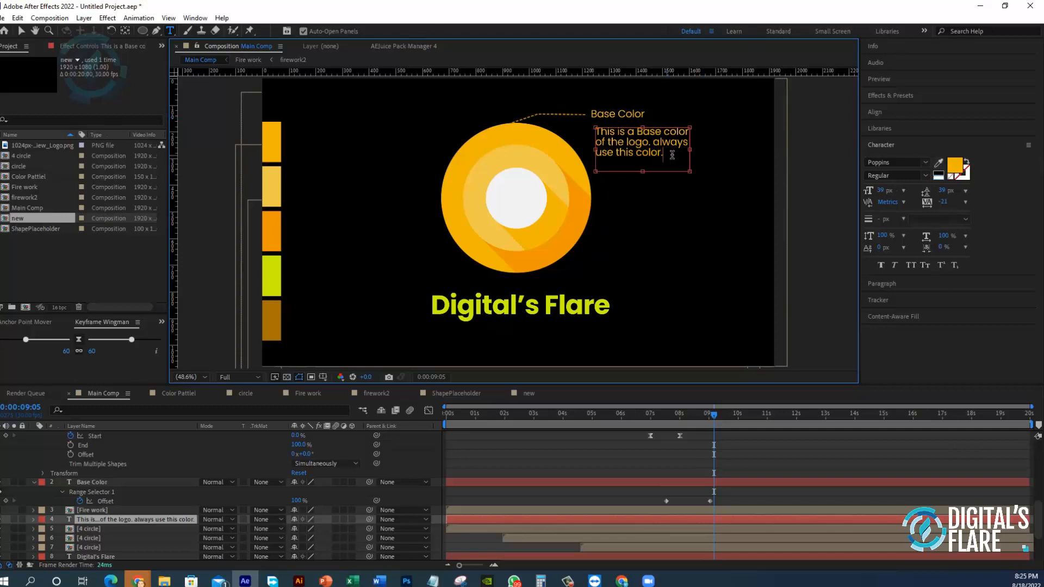
# - Recolor the entire description text with the light yellow sampled from the second palette swatch
pyautogui.moveTo(672, 155); pyautogui.dragTo(576, 129)
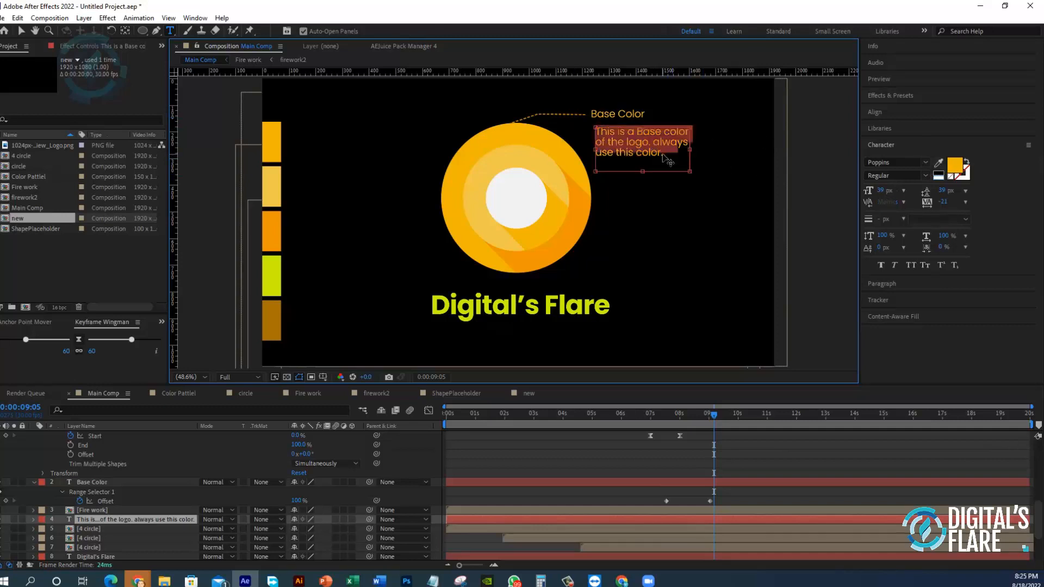
pyautogui.click(939, 165)
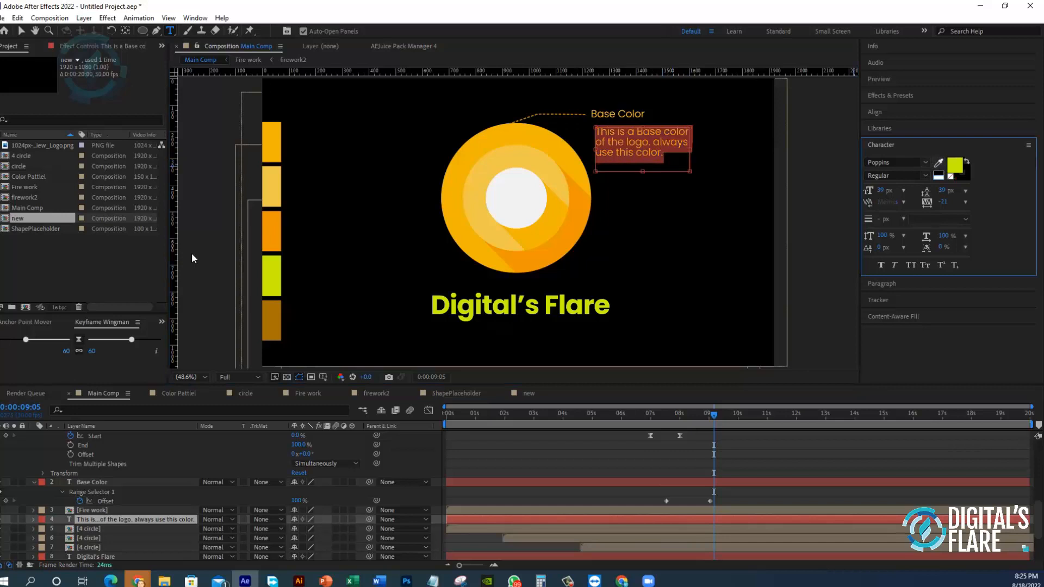
pyautogui.click(271, 199)
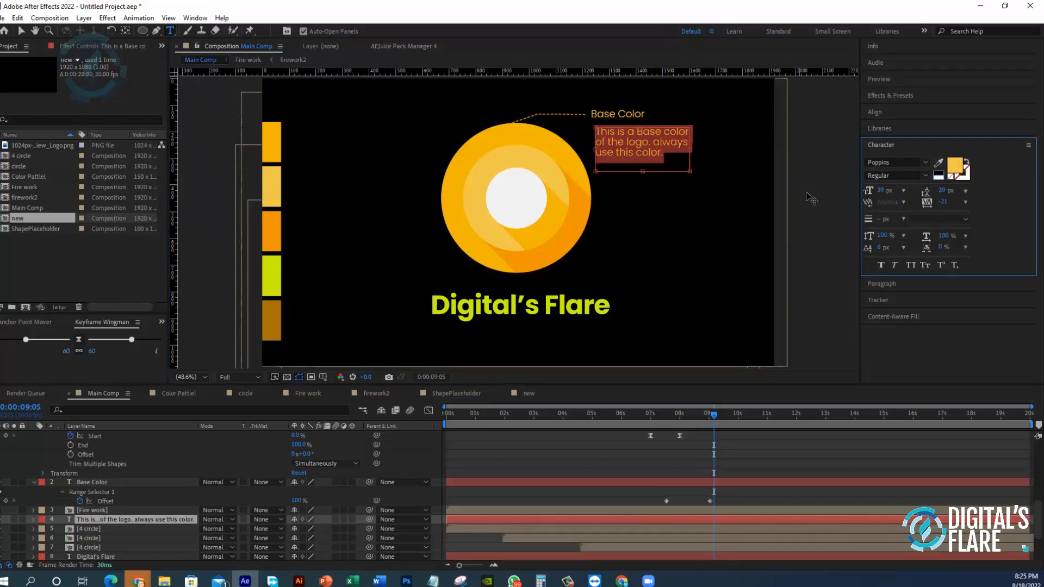
pyautogui.click(853, 150)
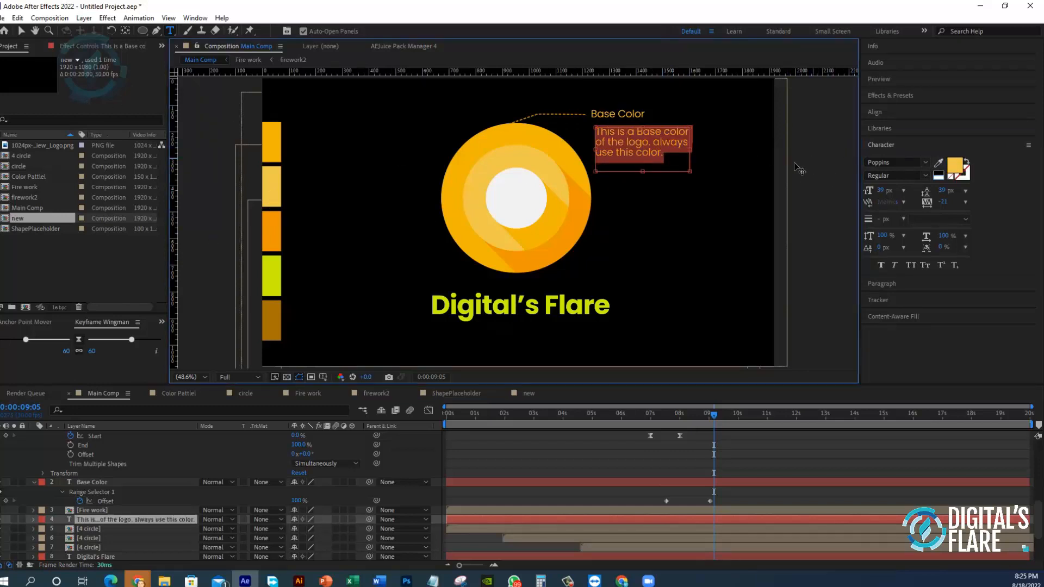
pyautogui.click(684, 148)
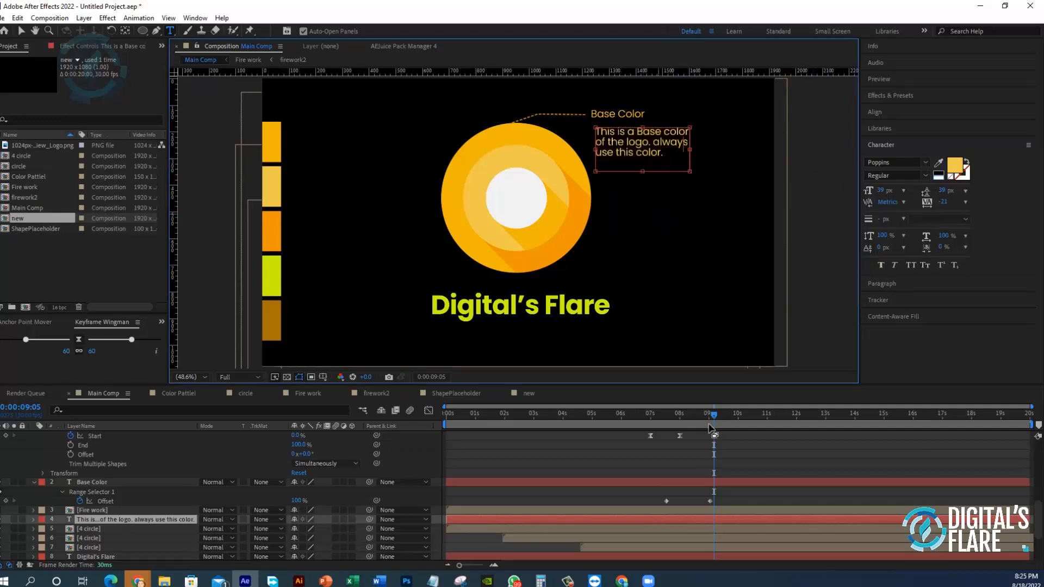
# - Move the current time to 0:00:09:25 and discard the stray empty text layer
pyautogui.moveTo(714, 415)
pyautogui.mouseDown()
pyautogui.moveTo(696, 417)
pyautogui.moveTo(733, 415)
pyautogui.mouseUp()
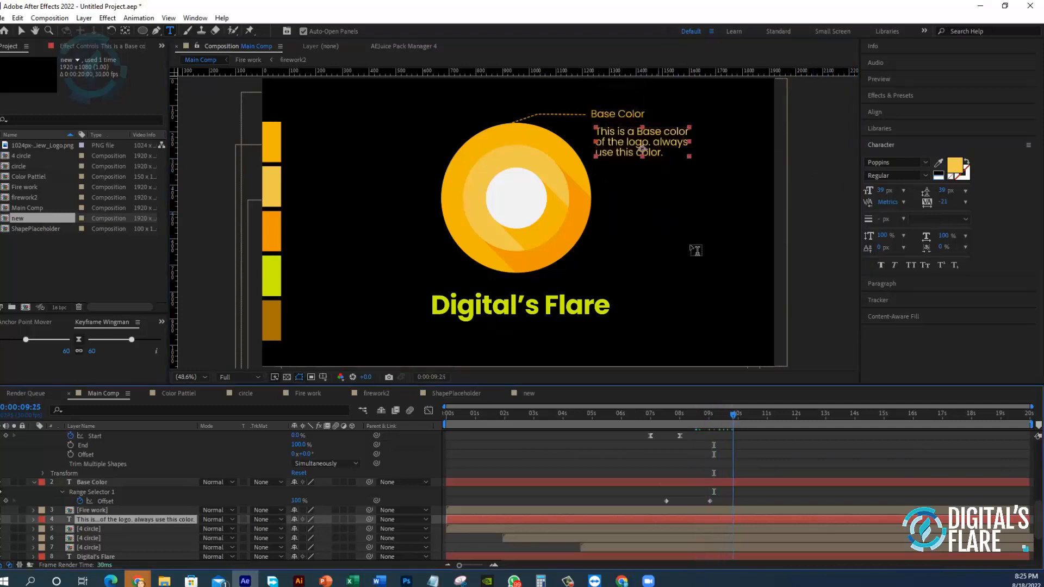
pyautogui.click(735, 159)
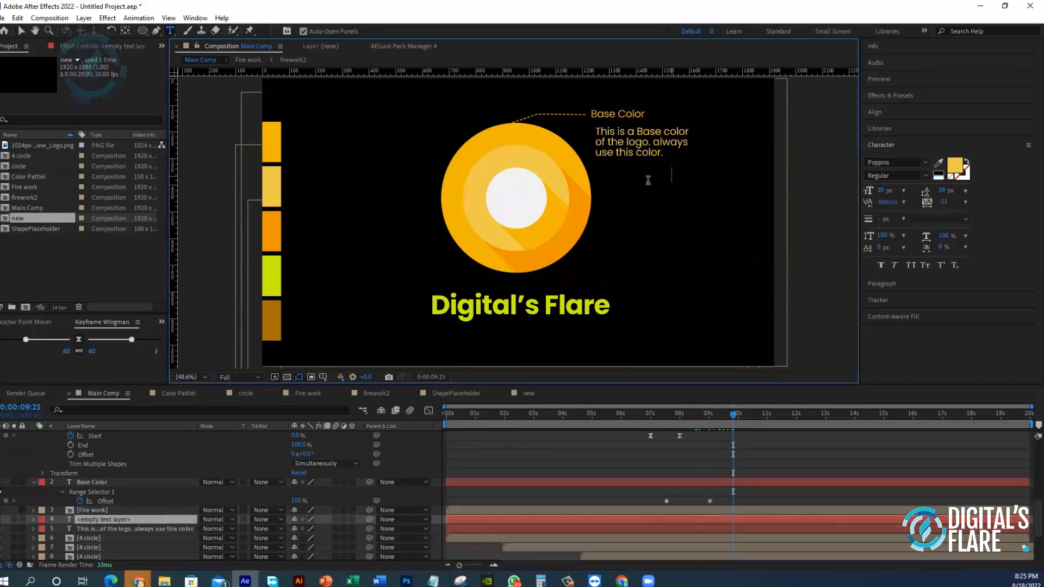
pyautogui.press('Escape')
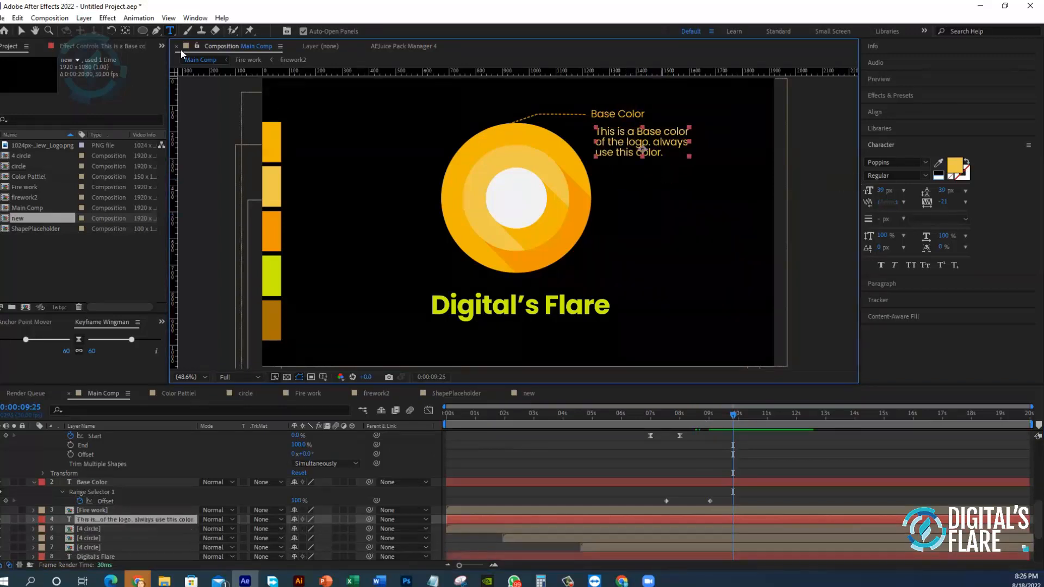
# - Nudge the description paragraph slightly right and up beneath the Base Color heading, and reduce its font size to 31 px
pyautogui.click(22, 31)
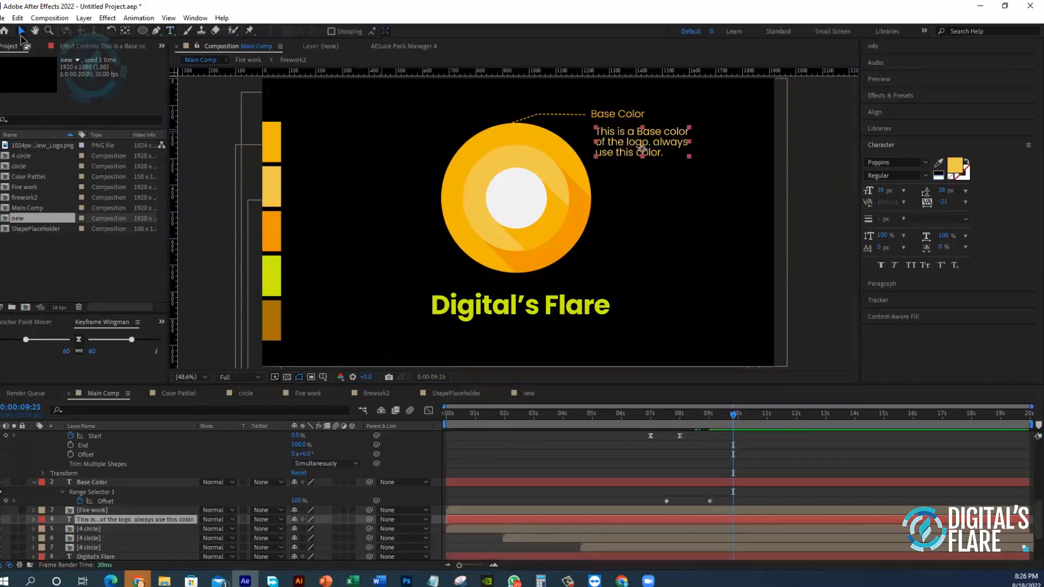
pyautogui.click(835, 195)
pyautogui.click(627, 139)
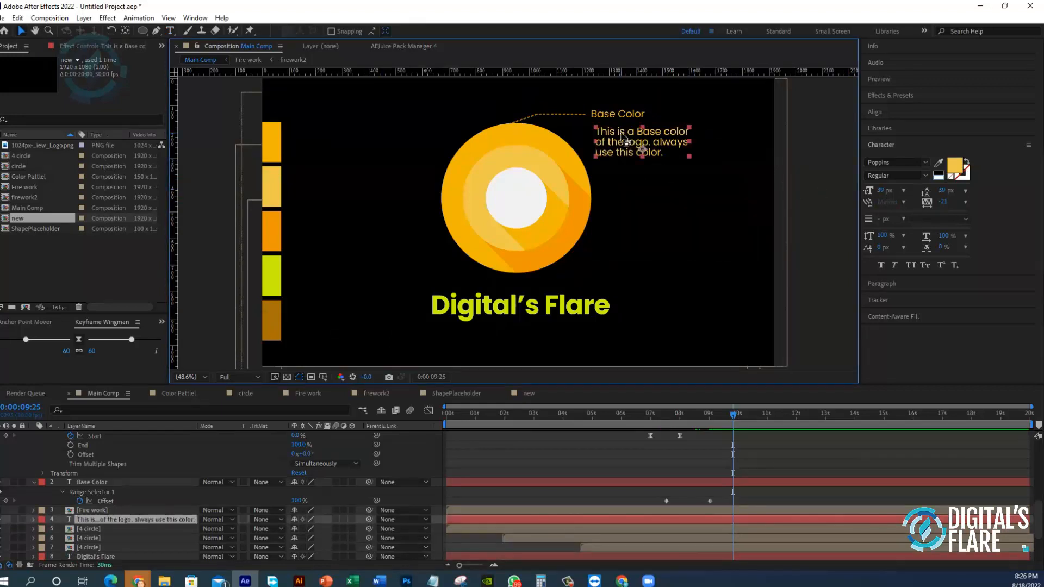
pyautogui.moveTo(621, 136); pyautogui.dragTo(625, 134)
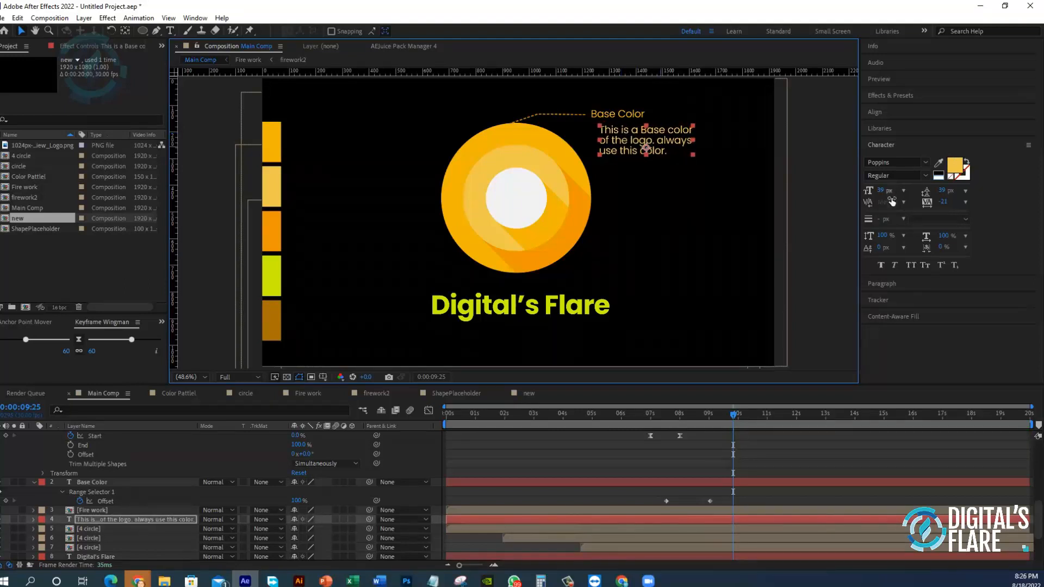
pyautogui.moveTo(891, 200)
pyautogui.mouseDown()
pyautogui.moveTo(876, 193)
pyautogui.moveTo(887, 193)
pyautogui.mouseUp()
pyautogui.click(723, 178)
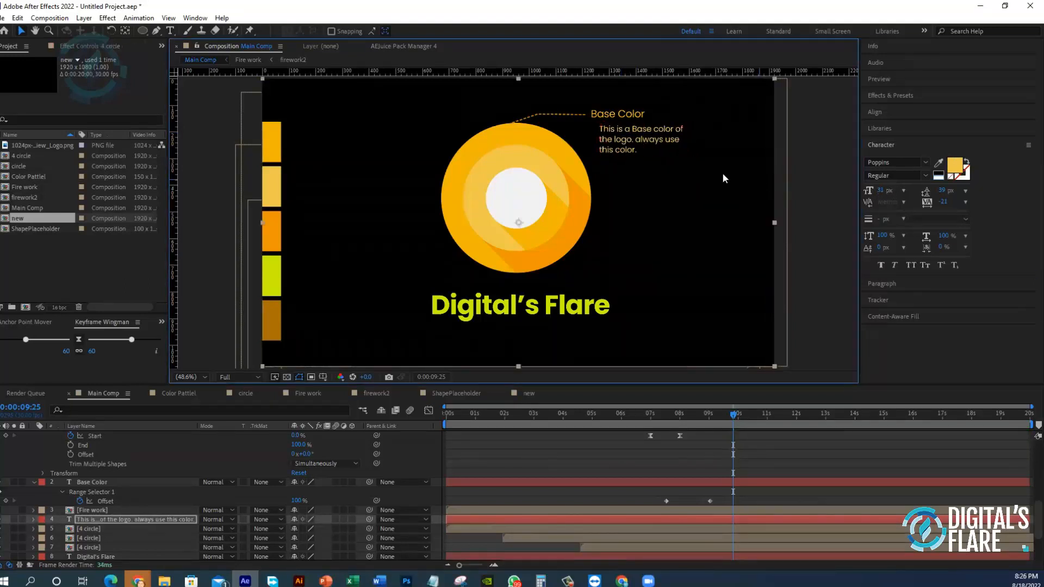
pyautogui.moveTo(632, 130); pyautogui.dragTo(636, 130)
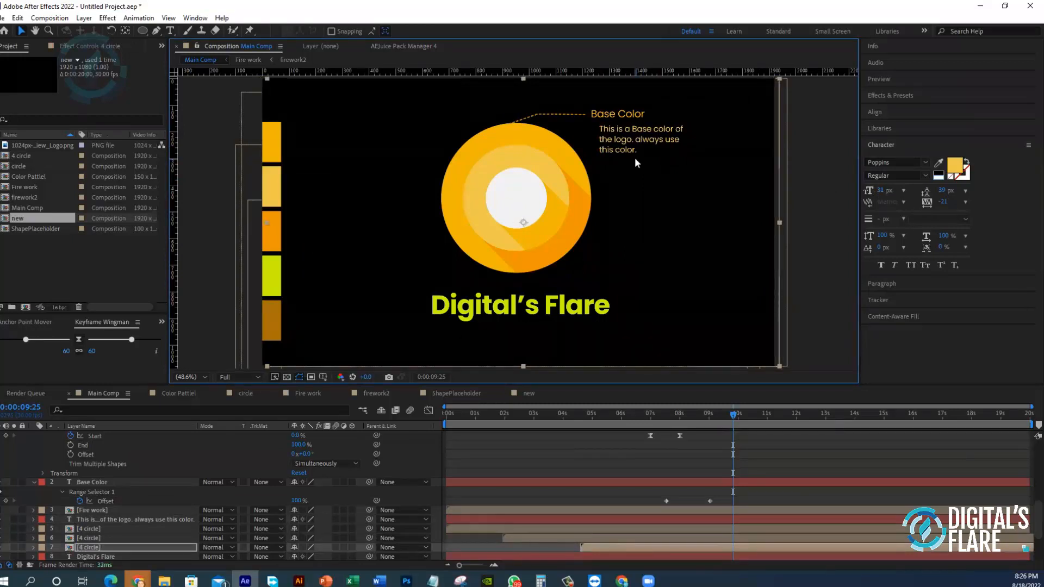
pyautogui.hotkey('ctrl', 'z')
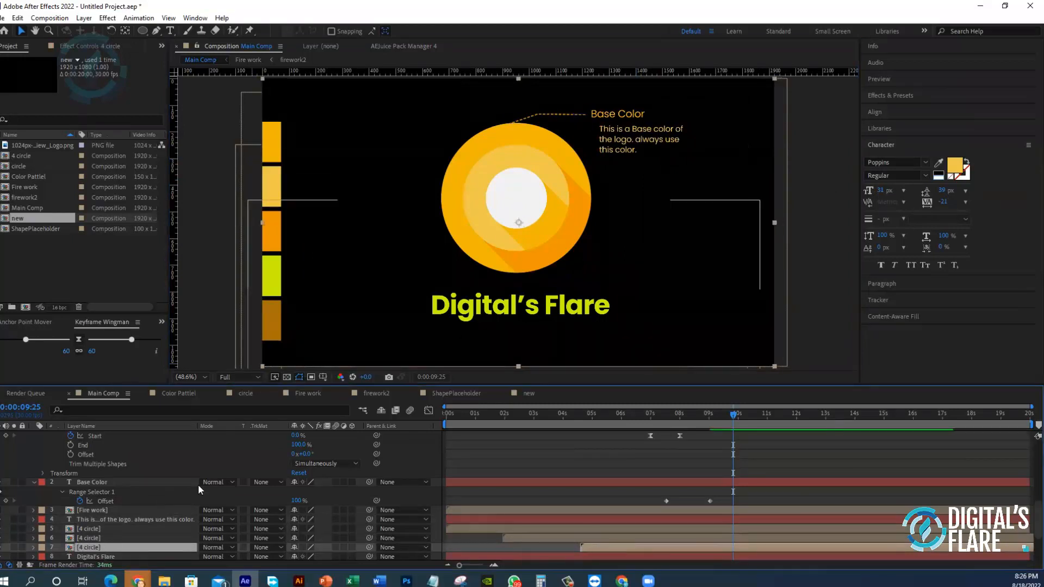
# - Collapse the expanded properties of Shape Layer 1, the dashed leader line's layer
pyautogui.scroll(-3, 136, 492)
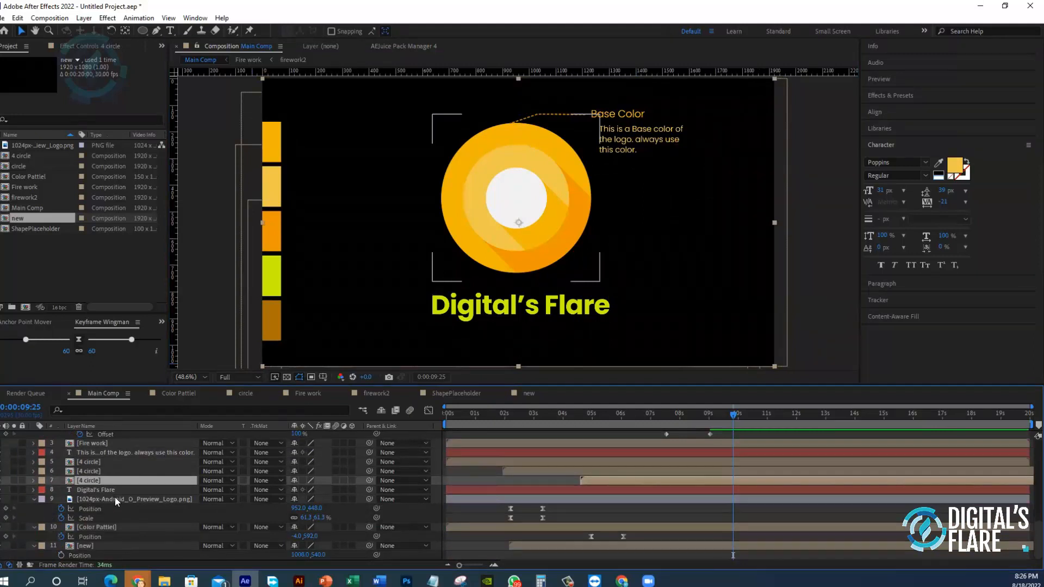
pyautogui.click(116, 496)
pyautogui.scroll(3, 112, 490)
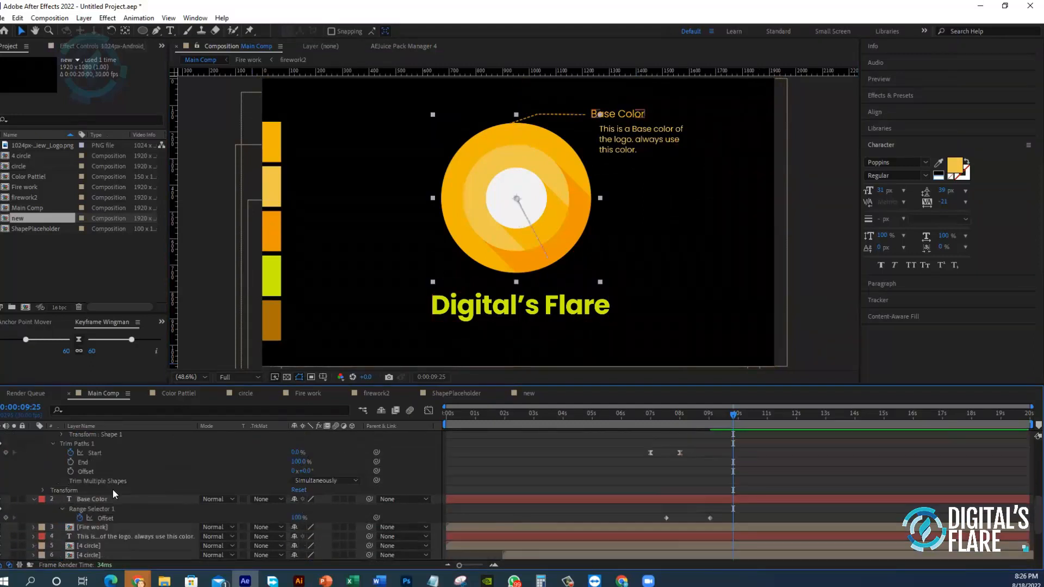
pyautogui.scroll(5, 113, 489)
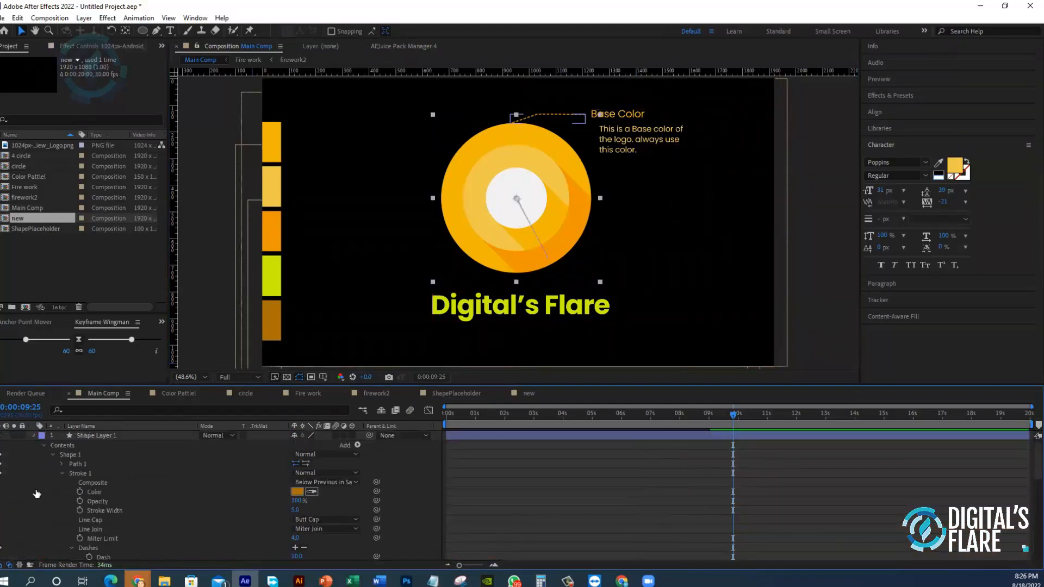
pyautogui.press('u')
# - Draw a narrow rectangular mask on the description text layer, just left of its text so the paragraph is hidden
pyautogui.click(93, 483)
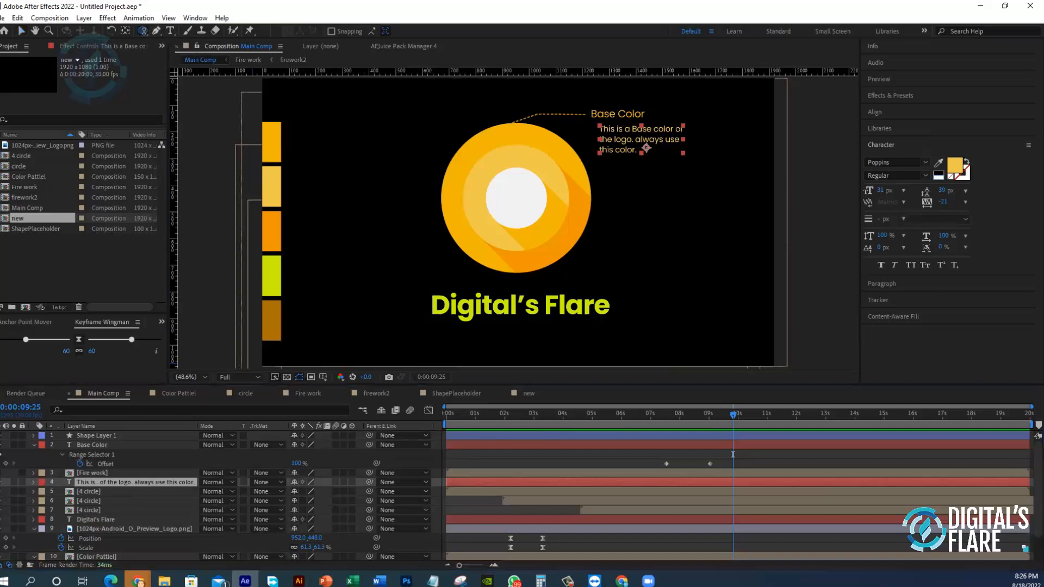
pyautogui.click(144, 31)
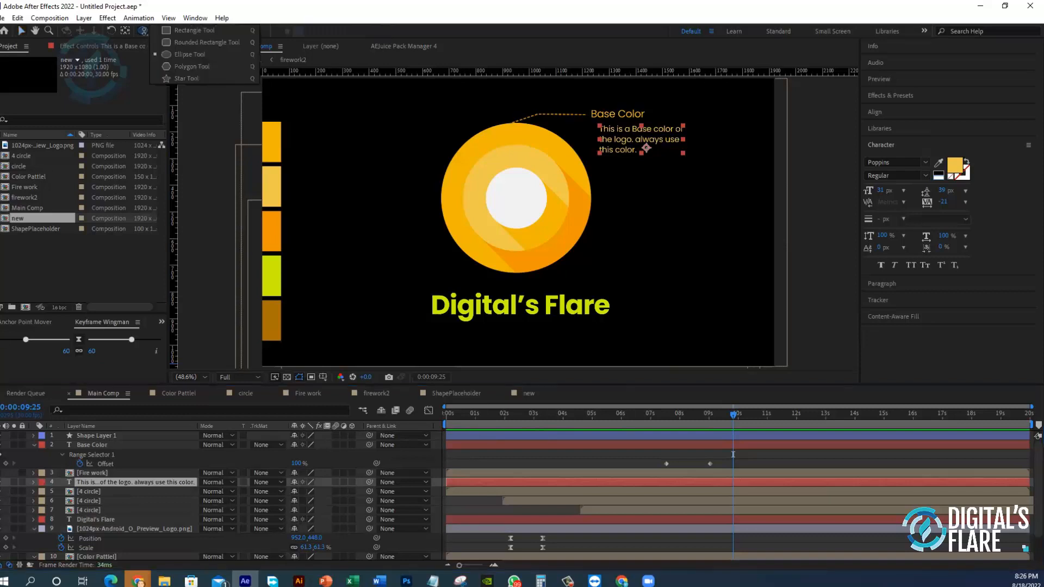
pyautogui.click(172, 31)
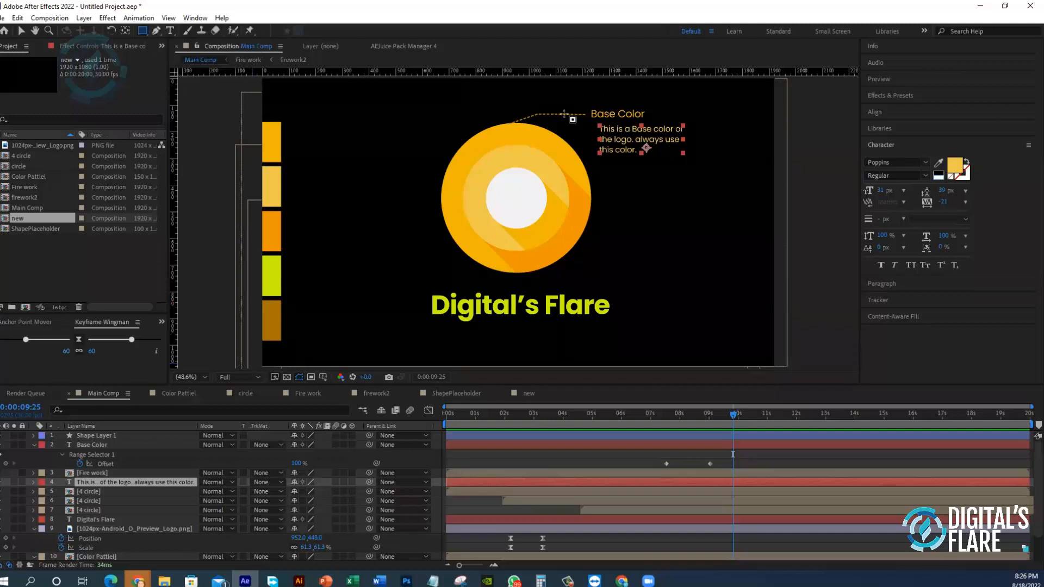
pyautogui.moveTo(589, 122); pyautogui.dragTo(604, 175)
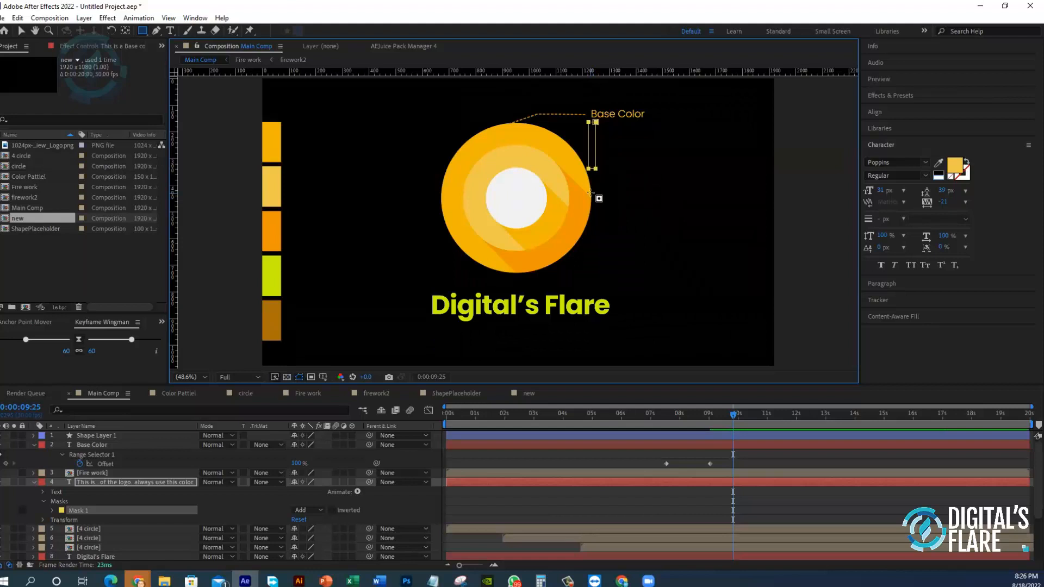
# - Add a Mask Path keyframe for the description's Mask 1 at 0:00:09:13
pyautogui.click(102, 508)
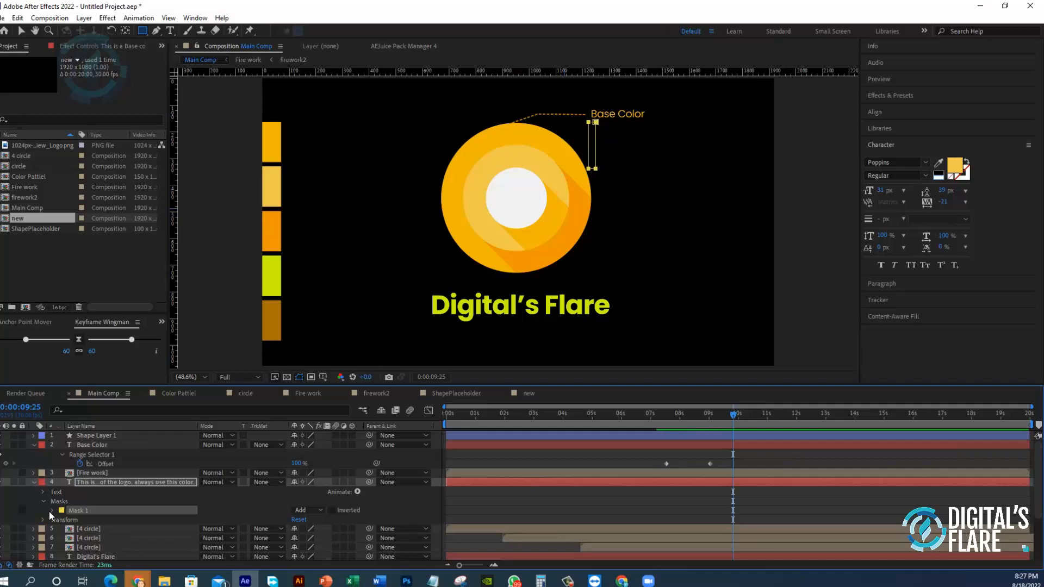
pyautogui.click(52, 509)
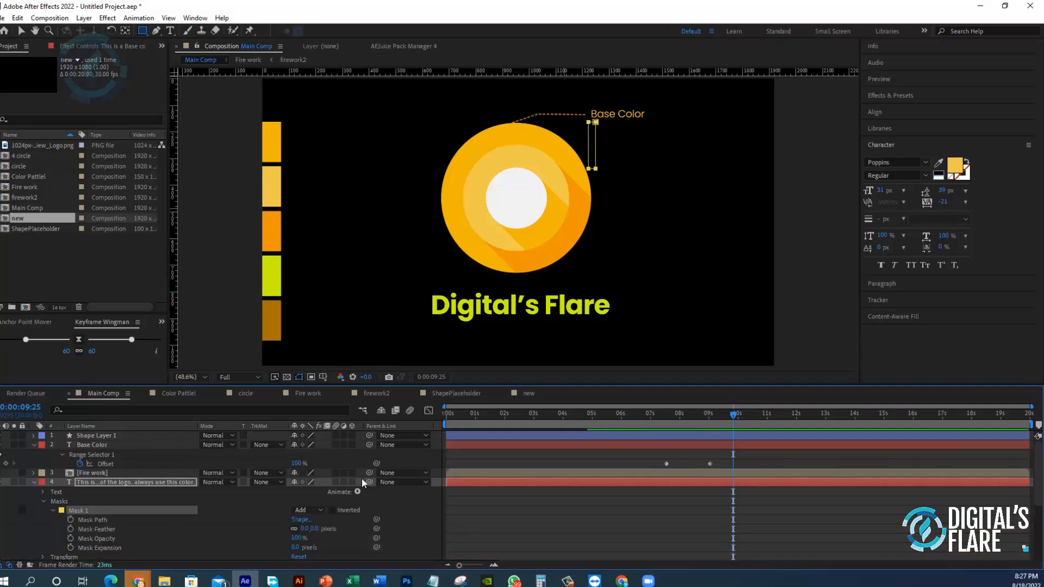
pyautogui.moveTo(734, 413)
pyautogui.mouseDown()
pyautogui.moveTo(668, 429)
pyautogui.moveTo(722, 425)
pyautogui.mouseUp()
pyautogui.click(71, 520)
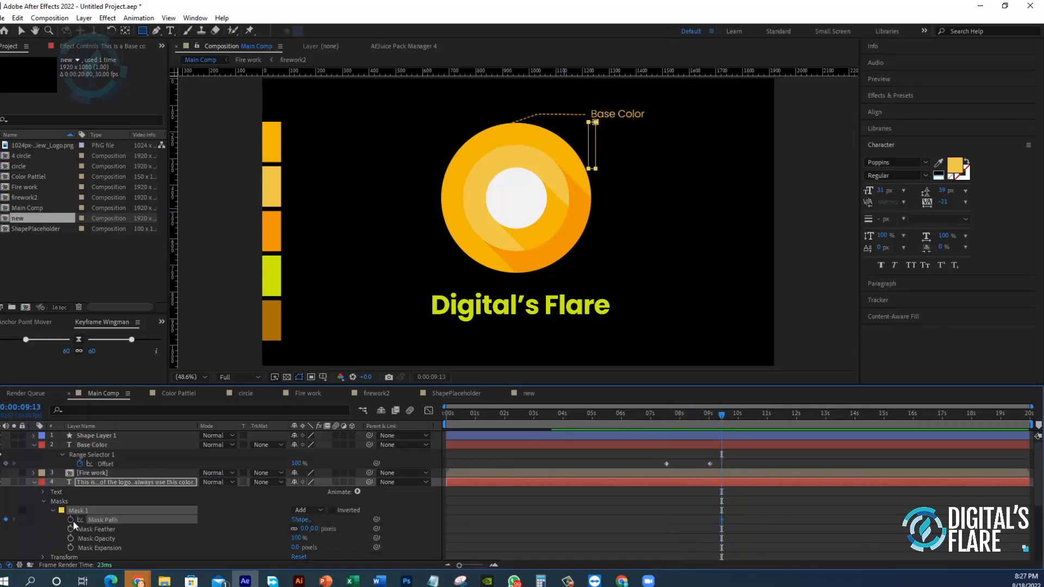
# - At 0:00:10:07, widen the mask by moving its right-hand edge past the end of the description so the whole paragraph is revealed
pyautogui.moveTo(726, 416); pyautogui.dragTo(744, 416)
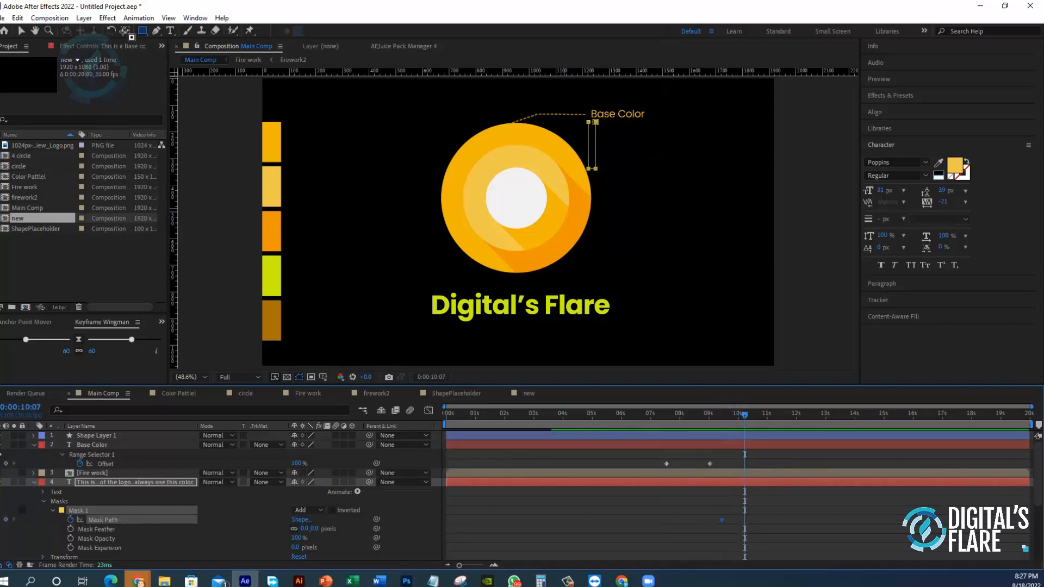
pyautogui.click(21, 30)
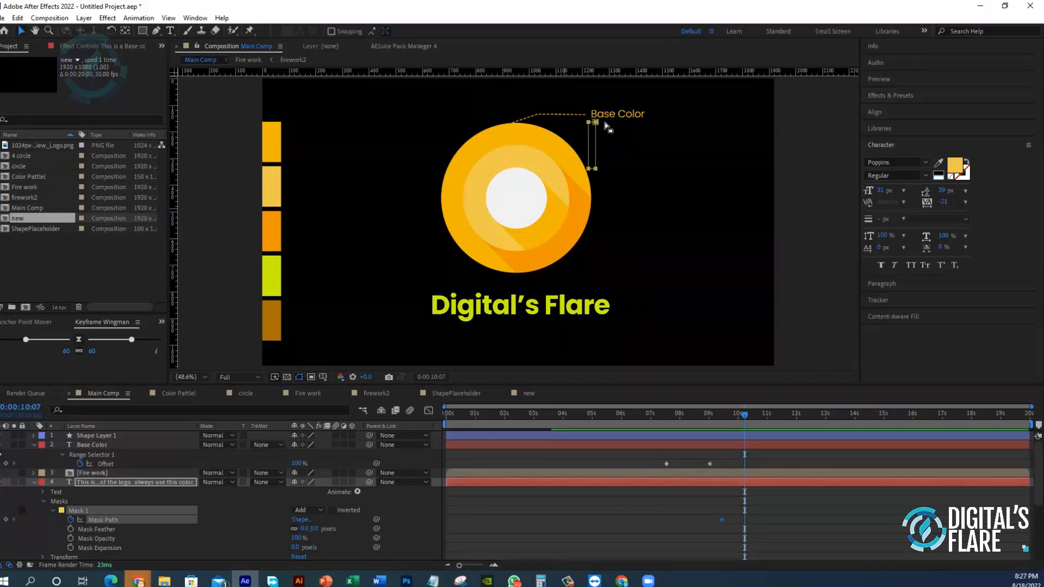
pyautogui.moveTo(604, 120); pyautogui.dragTo(695, 172)
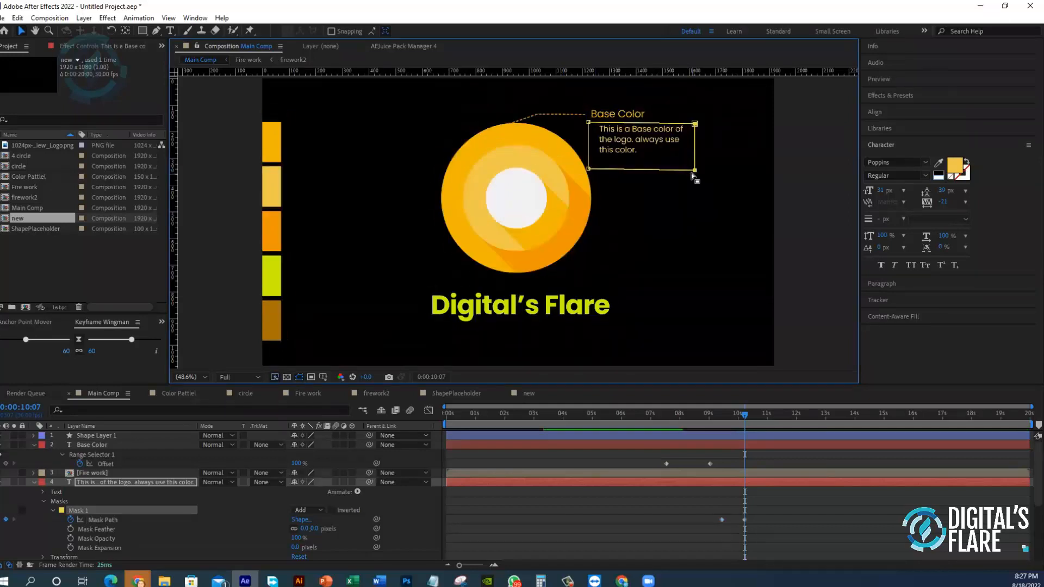
pyautogui.moveTo(695, 172); pyautogui.dragTo(699, 175)
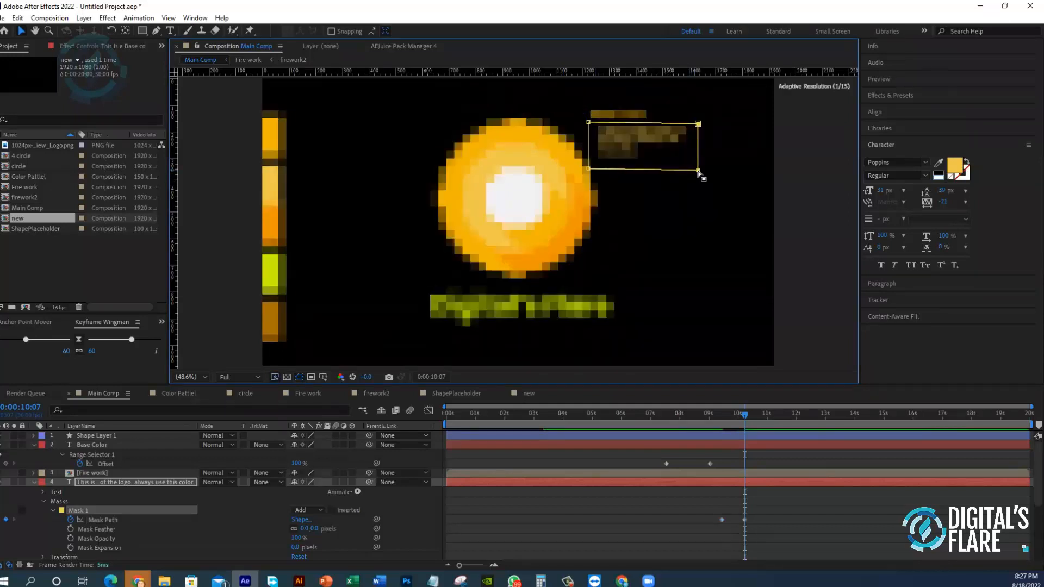
# - Preview the description's mask reveal from 0:00:06:29 and park the current time at 0:00:10:24
pyautogui.click(650, 417)
pyautogui.press('space')
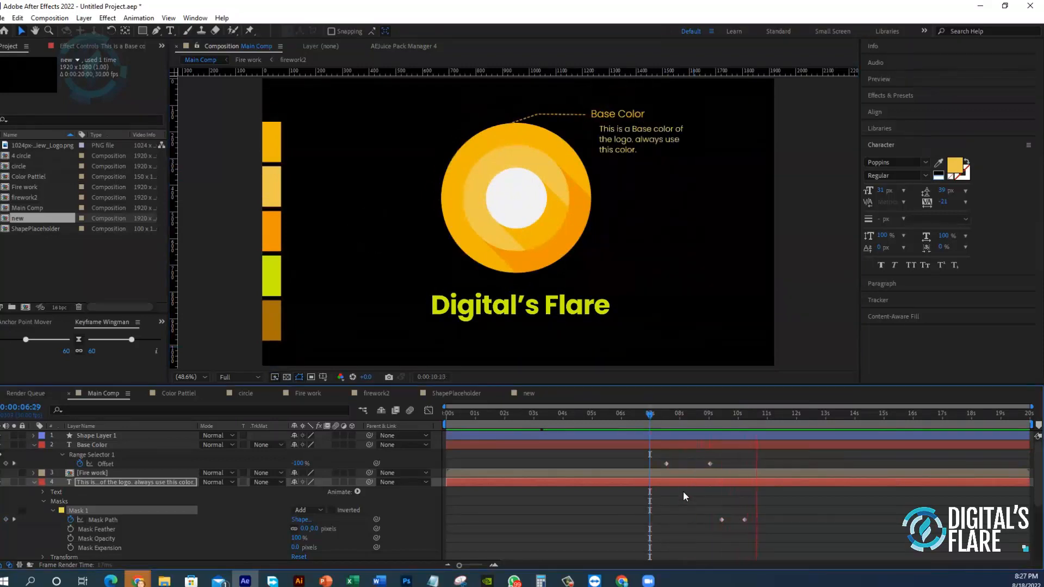
pyautogui.moveTo(695, 418); pyautogui.dragTo(759, 416)
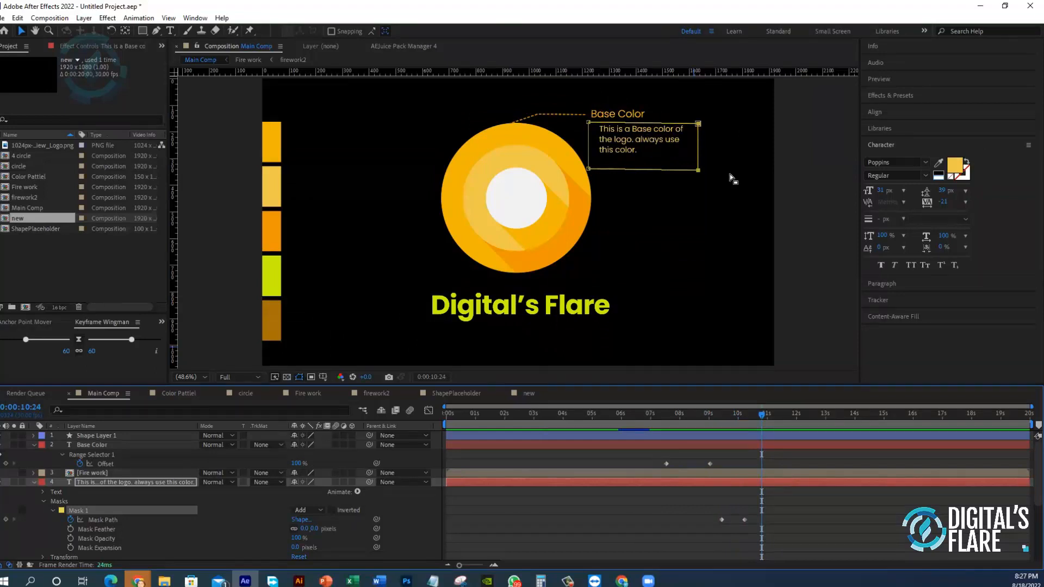
# - Deselect the description text layer and its mask, and activate the Rectangle tool for a separate shape
pyautogui.click(798, 213)
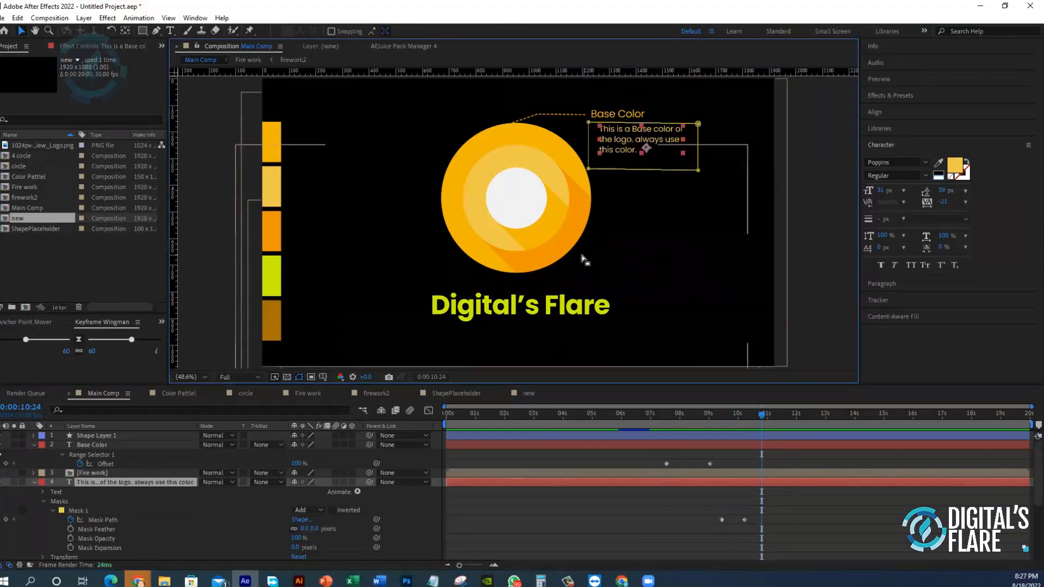
pyautogui.click(61, 514)
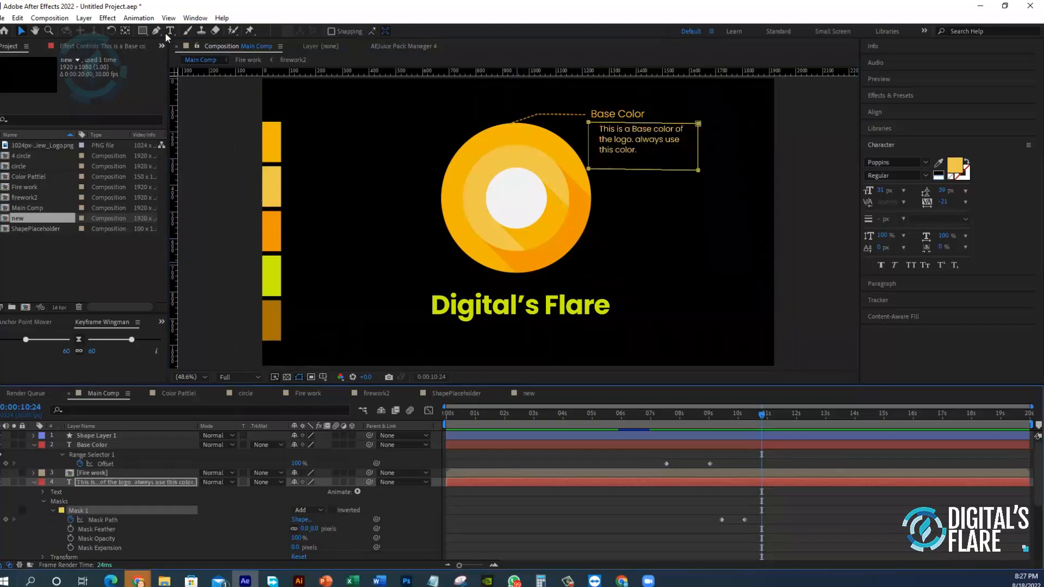
pyautogui.click(143, 31)
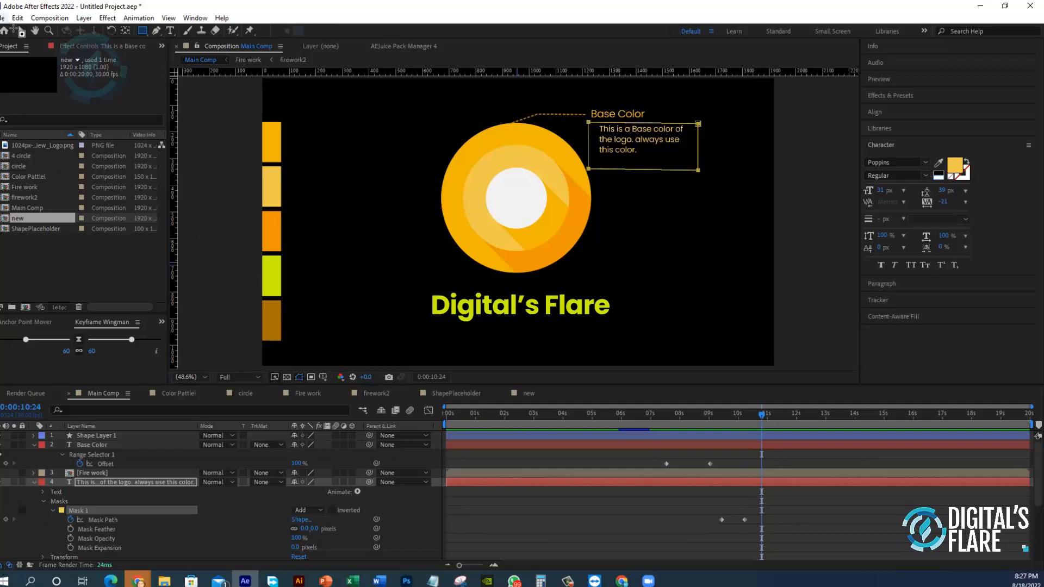
pyautogui.click(20, 31)
pyautogui.click(244, 196)
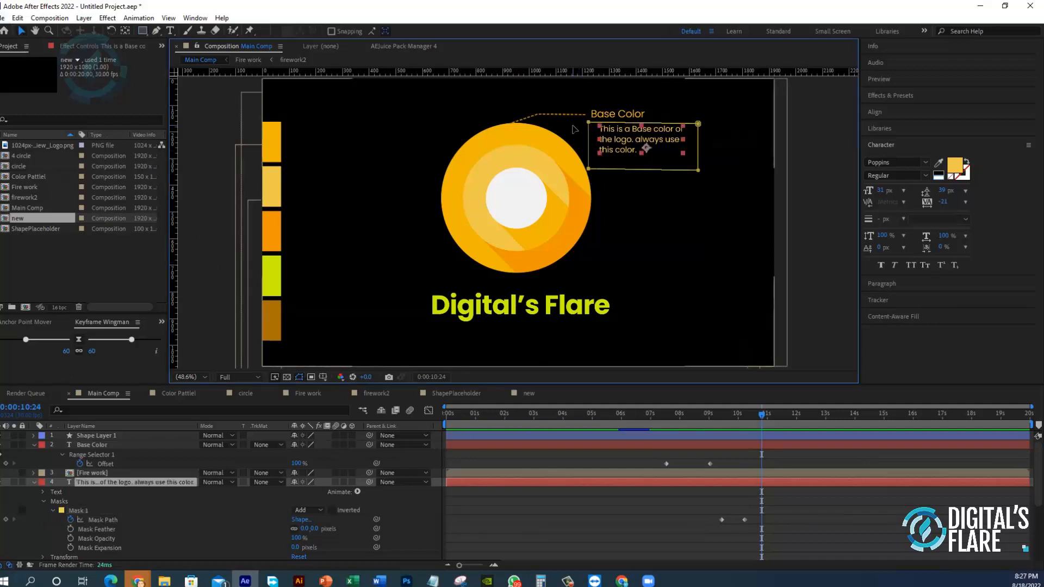
pyautogui.click(194, 132)
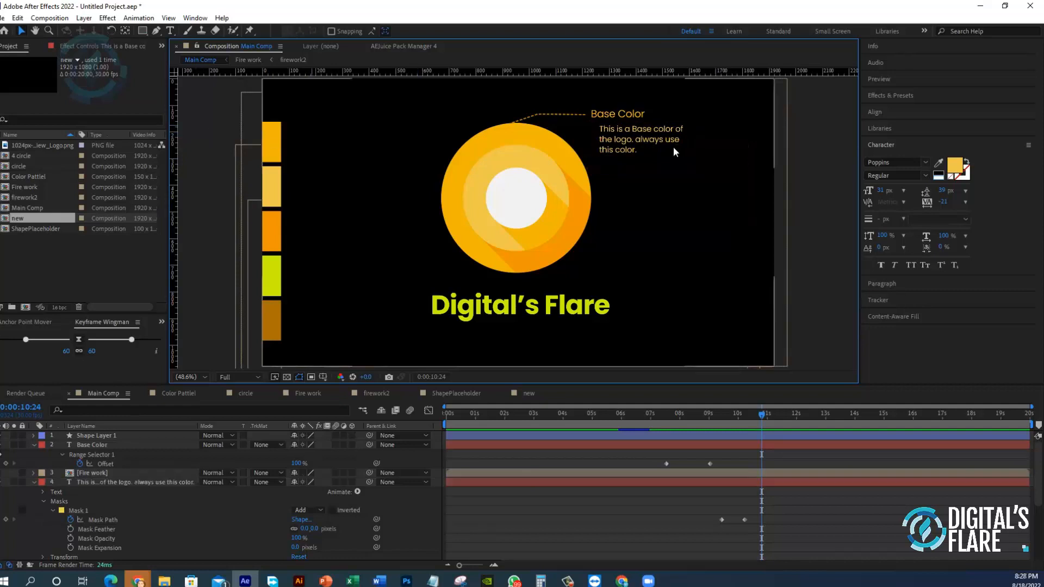
pyautogui.click(143, 31)
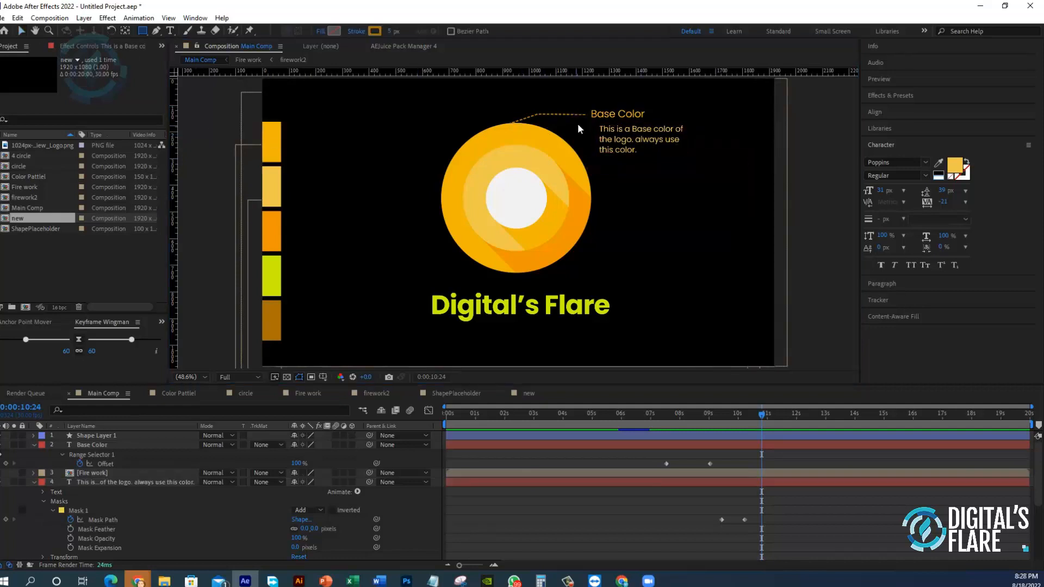
pyautogui.moveTo(588, 125); pyautogui.dragTo(596, 157)
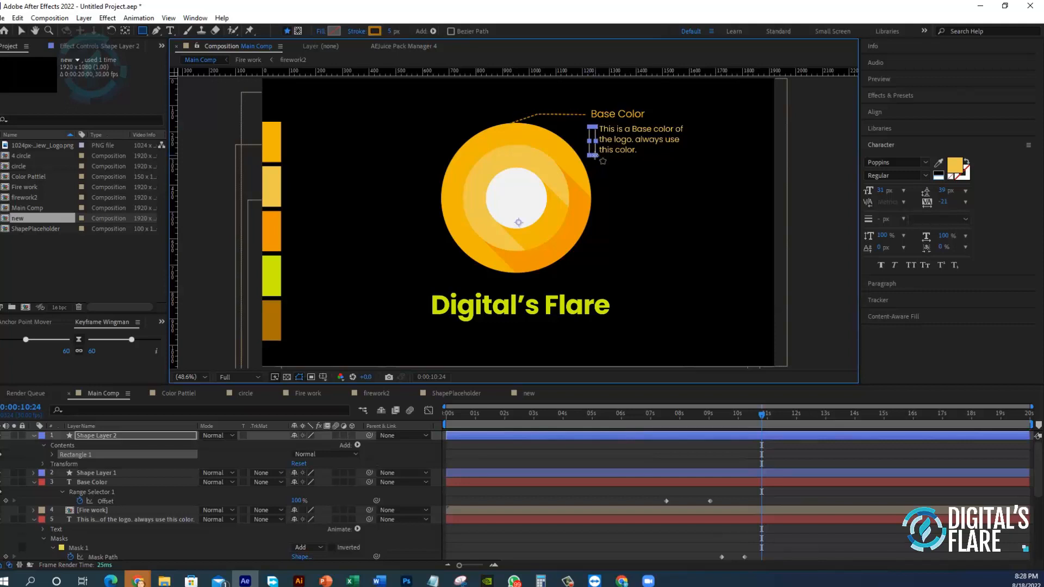
pyautogui.click(357, 33)
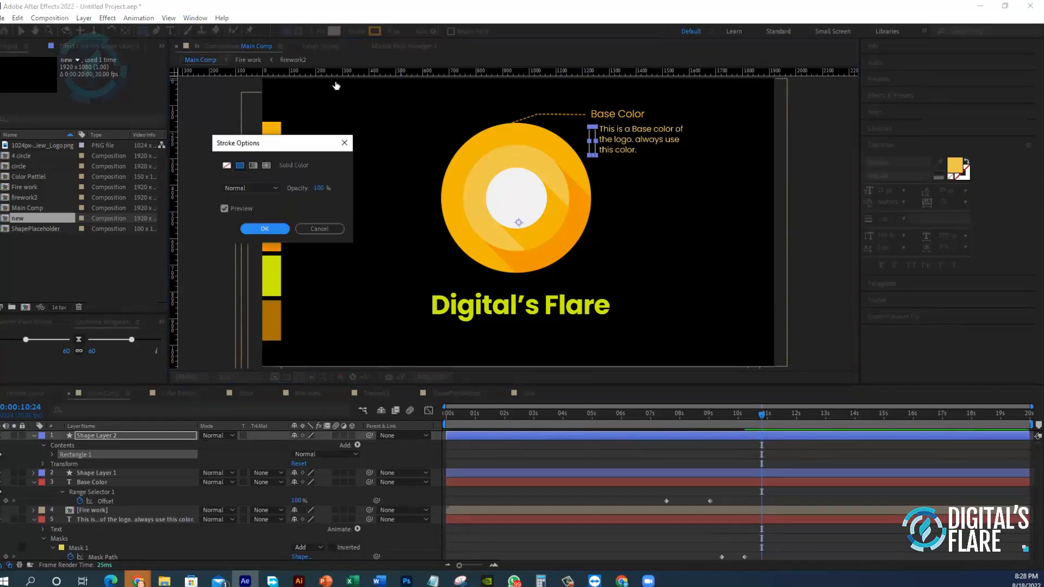
pyautogui.click(342, 140)
pyautogui.click(514, 218)
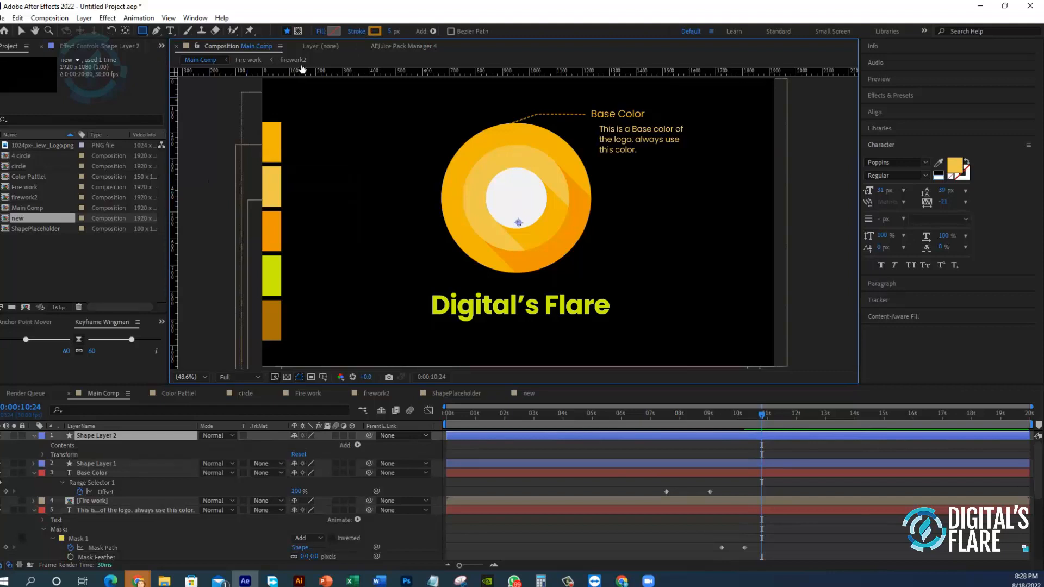
# - Draw a tall, narrow outlined rectangle on Shape Layer 2 just left of the description text, and move the current time to 0:00:09:13
pyautogui.moveTo(589, 125); pyautogui.dragTo(597, 154)
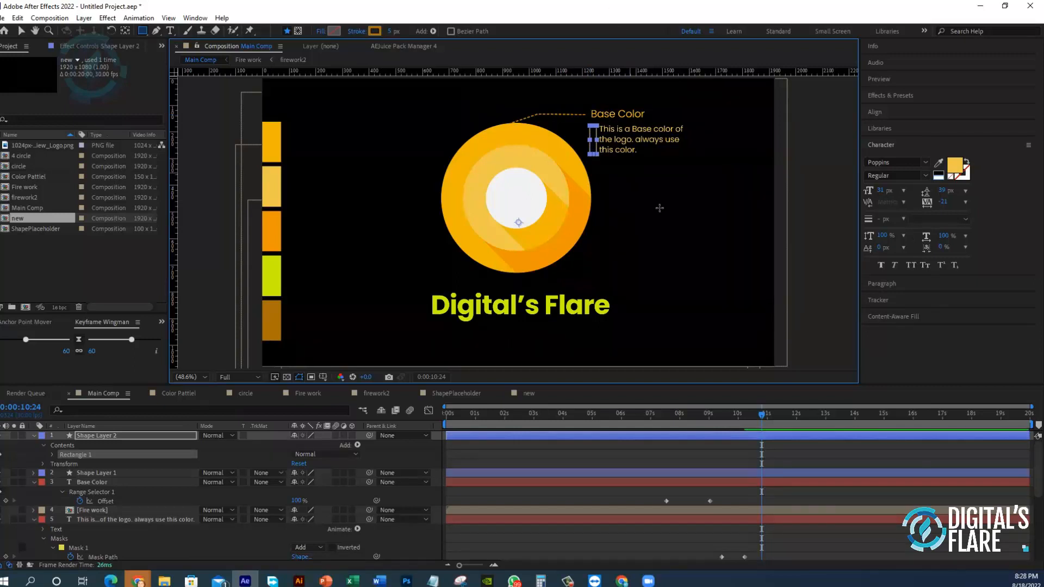
pyautogui.click(22, 31)
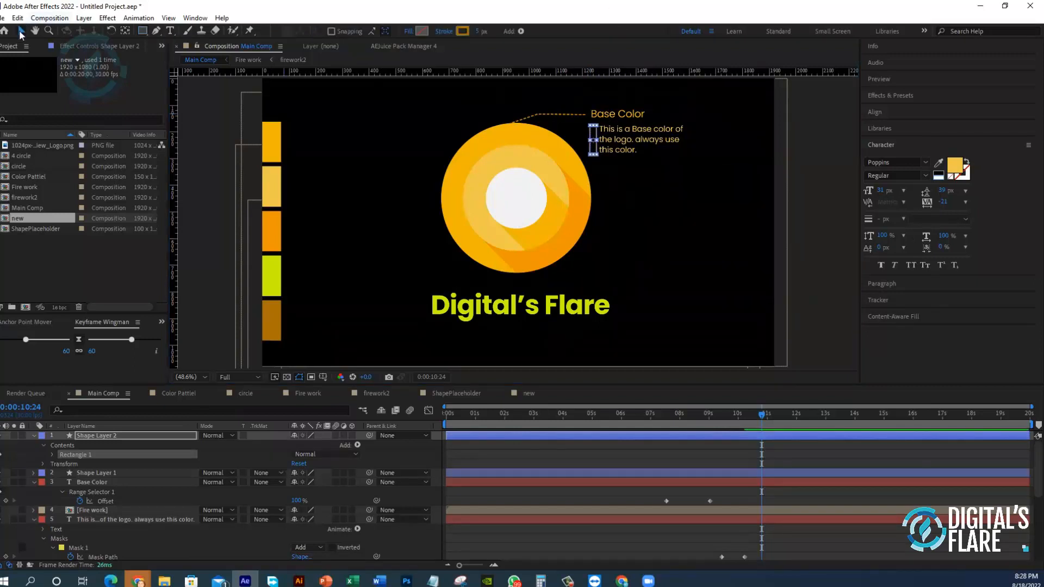
pyautogui.click(807, 188)
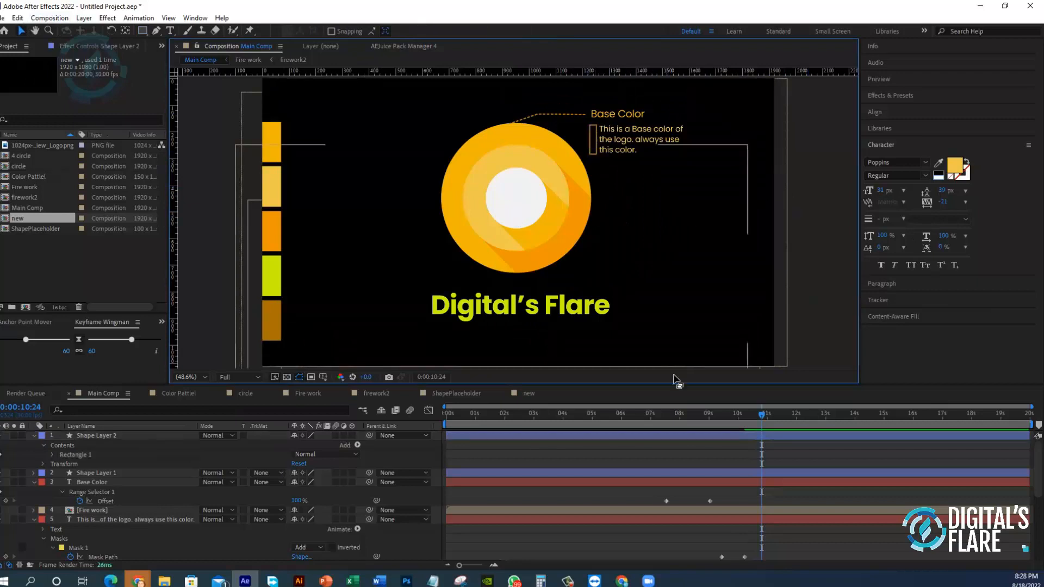
pyautogui.click(720, 416)
pyautogui.moveTo(720, 416); pyautogui.dragTo(722, 420)
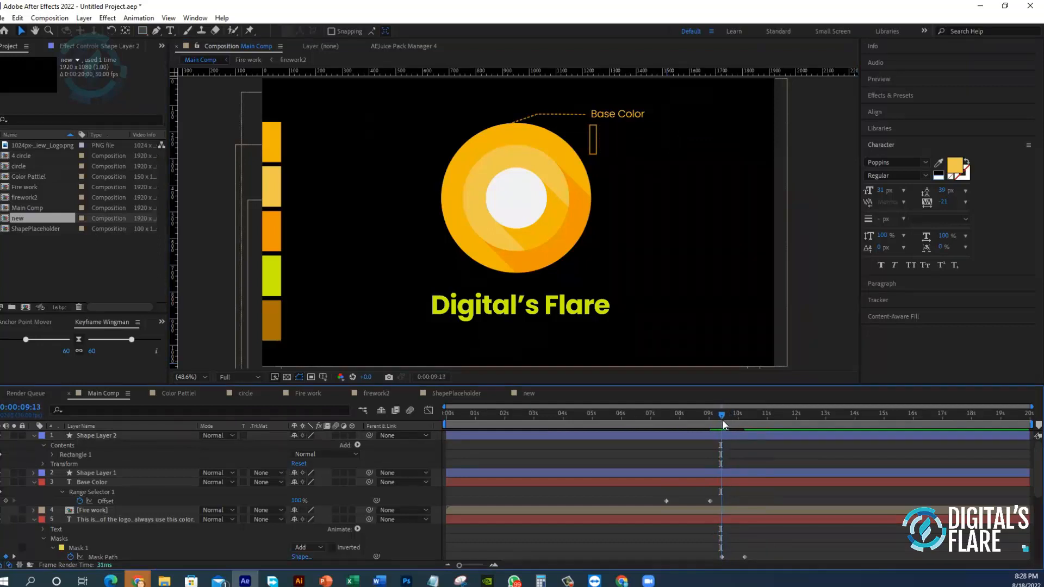
# - Add a Scale keyframe at 100% to Shape Layer 2, the narrow rectangle beside the description, at 0:00:09:13
pyautogui.click(112, 434)
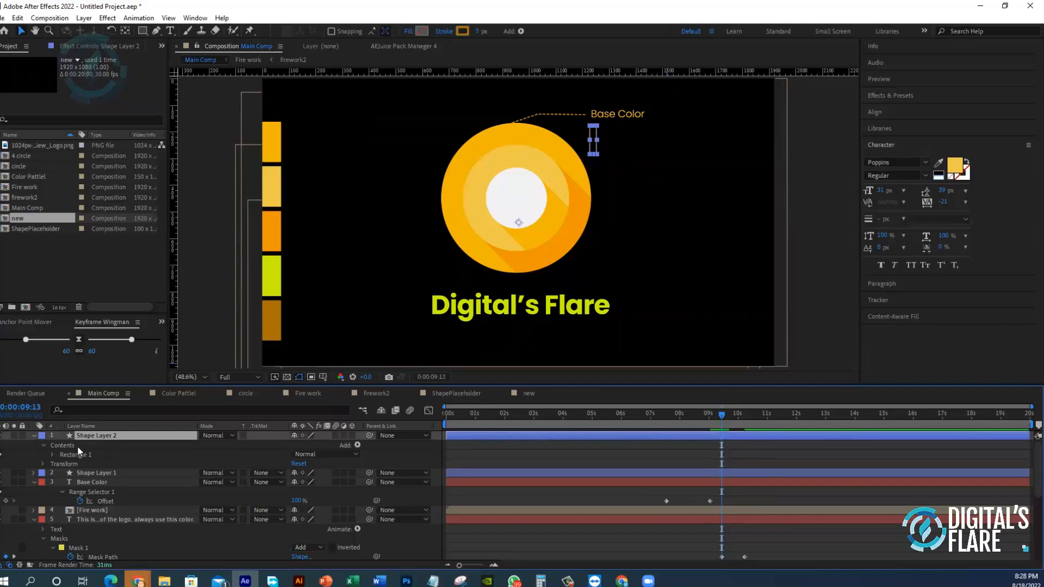
pyautogui.press('s')
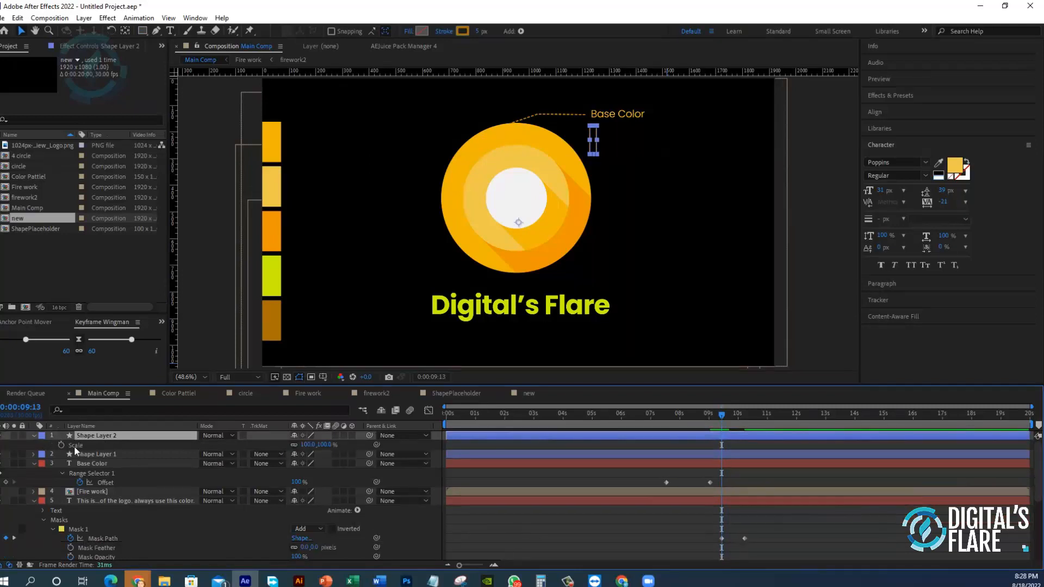
pyautogui.click(60, 446)
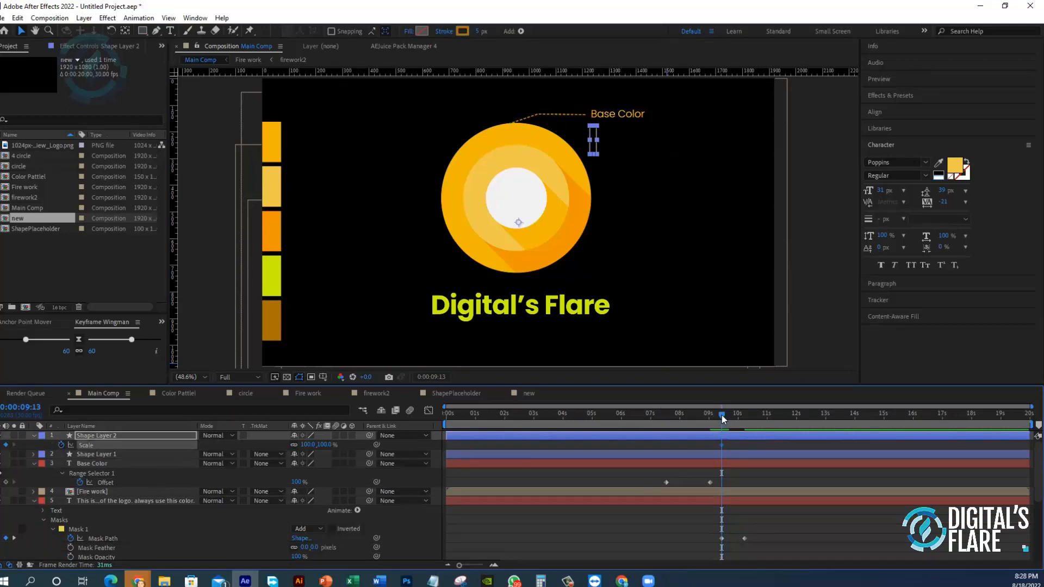
# - Centre Shape Layer 2's anchor point on the rectangle and, at 0:00:09:01, set only its horizontal Scale to 0%
pyautogui.moveTo(722, 415); pyautogui.dragTo(712, 416)
pyautogui.moveTo(307, 445); pyautogui.dragTo(262, 444)
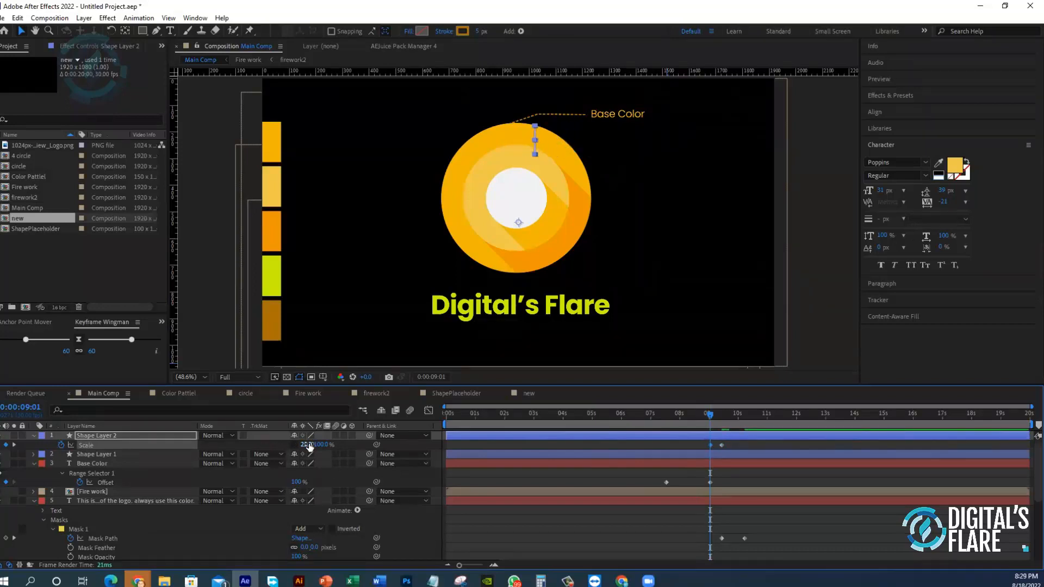
pyautogui.hotkey('ctrl', 'z')
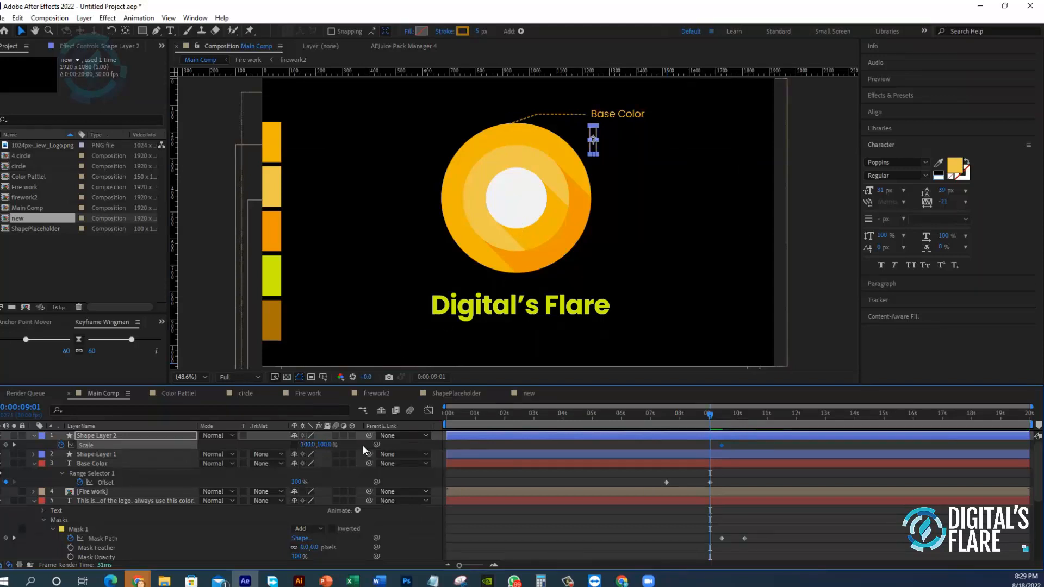
pyautogui.click(307, 445)
pyautogui.write('0')
pyautogui.press('Return')
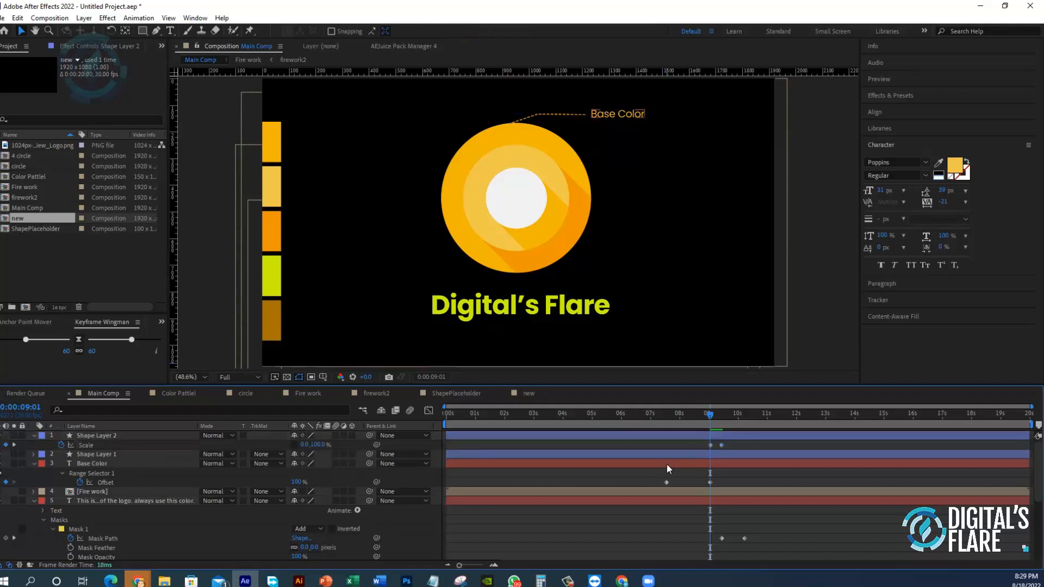
# - Preview the rectangle's horizontal growth and ease both of Shape Layer 2's Scale keyframes, using the speed graph
pyautogui.click(694, 415)
pyautogui.press('space')
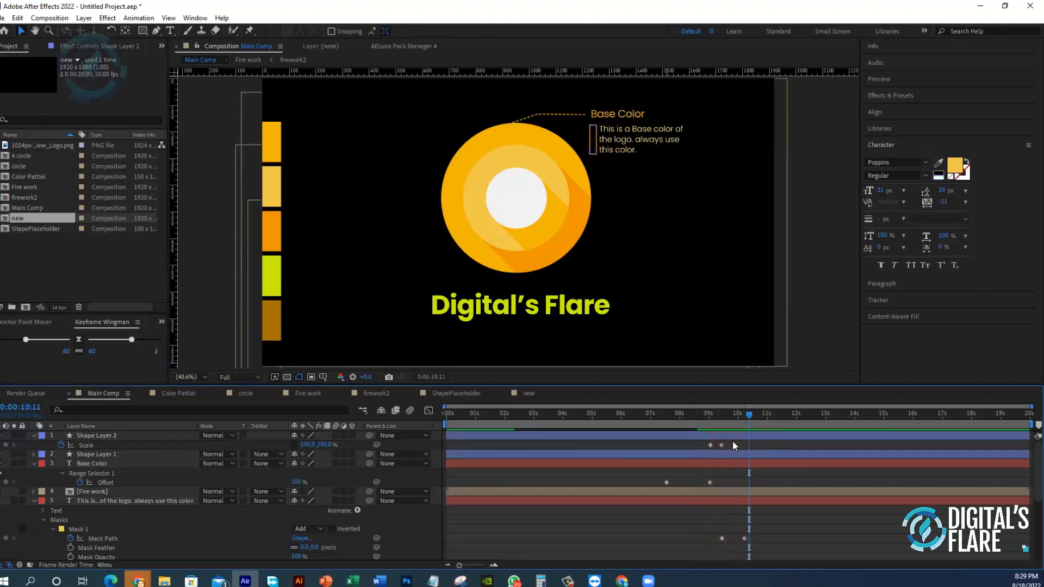
pyautogui.moveTo(732, 441); pyautogui.dragTo(692, 453)
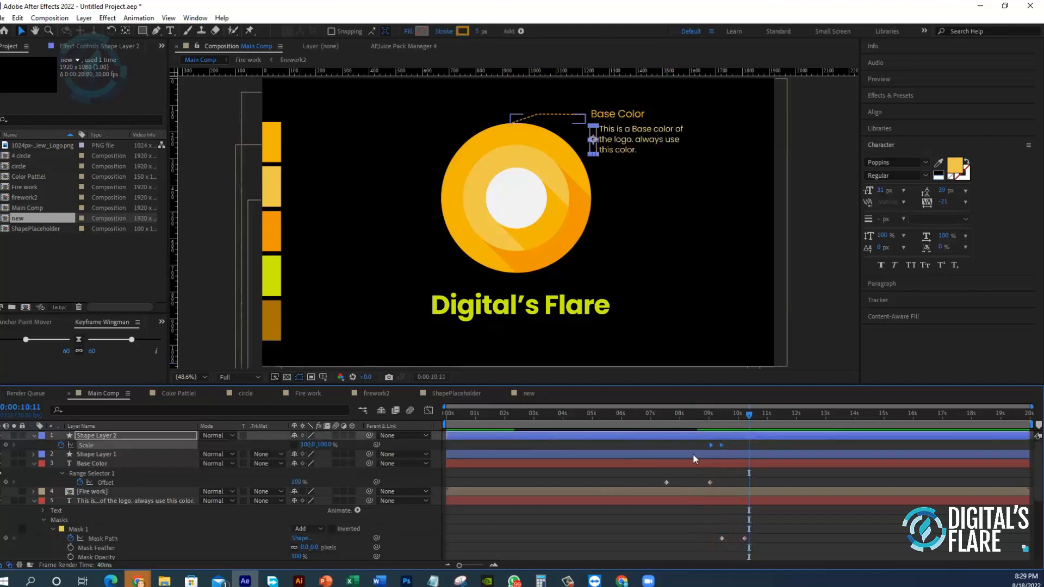
pyautogui.click(428, 410)
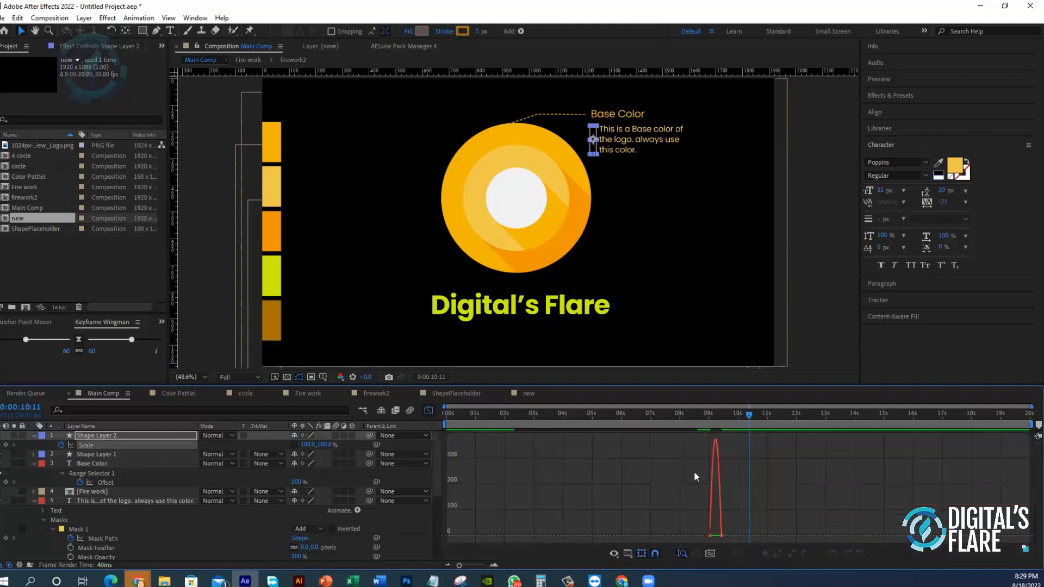
pyautogui.moveTo(715, 544)
pyautogui.mouseDown()
pyautogui.moveTo(685, 544)
pyautogui.moveTo(708, 536)
pyautogui.mouseUp()
pyautogui.click(428, 409)
# - Preview the callout animation from 0:00:07:07, park the current time at 0:00:11:05 and clear the layer selection
pyautogui.click(658, 415)
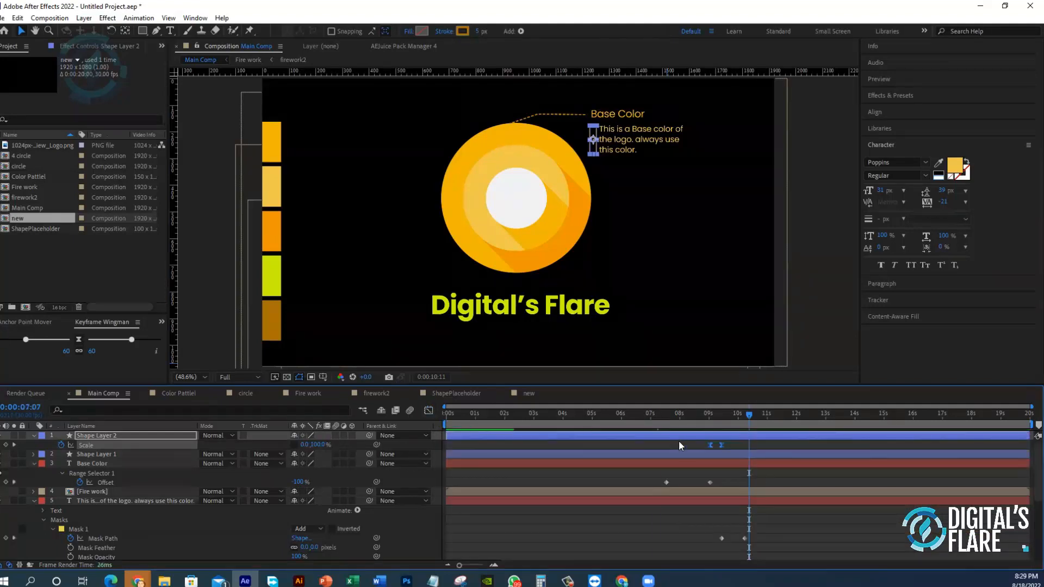
pyautogui.press('space')
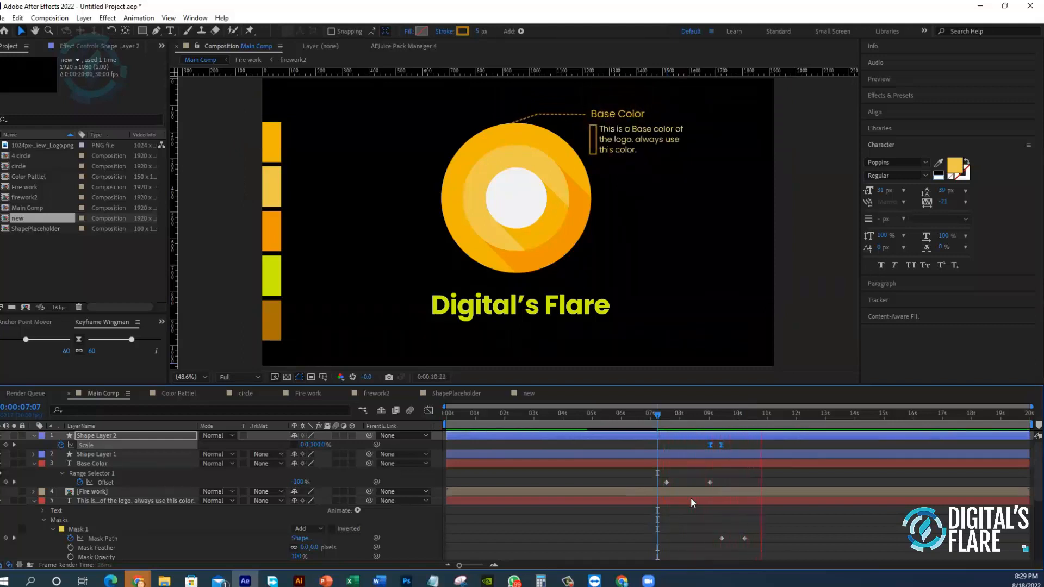
pyautogui.click(693, 101)
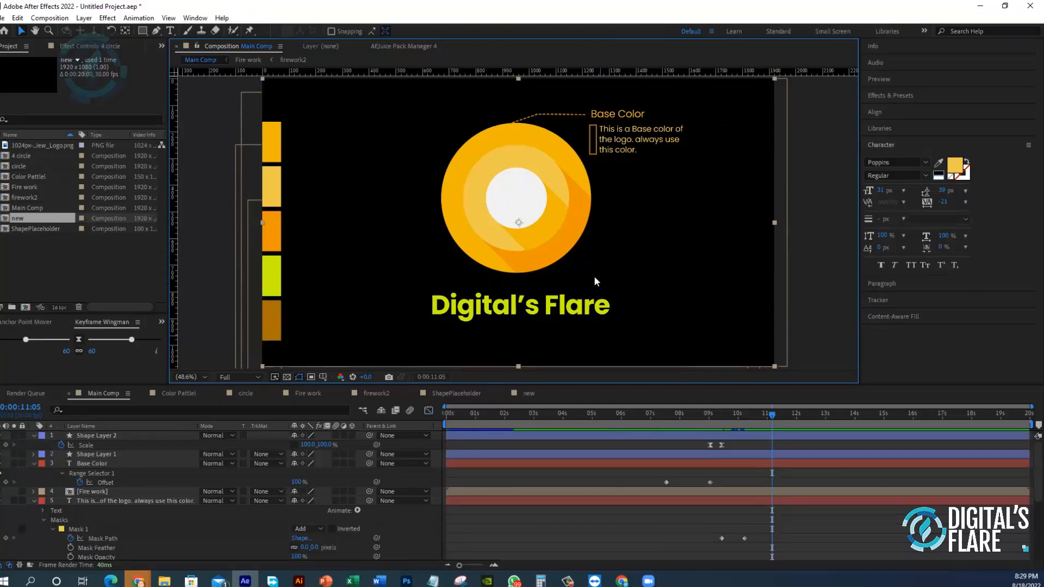
pyautogui.click(820, 224)
# - Preview the whole Main Comp animation from 0:00:00:00 and stop playback at 0:00:14:04
pyautogui.click(459, 416)
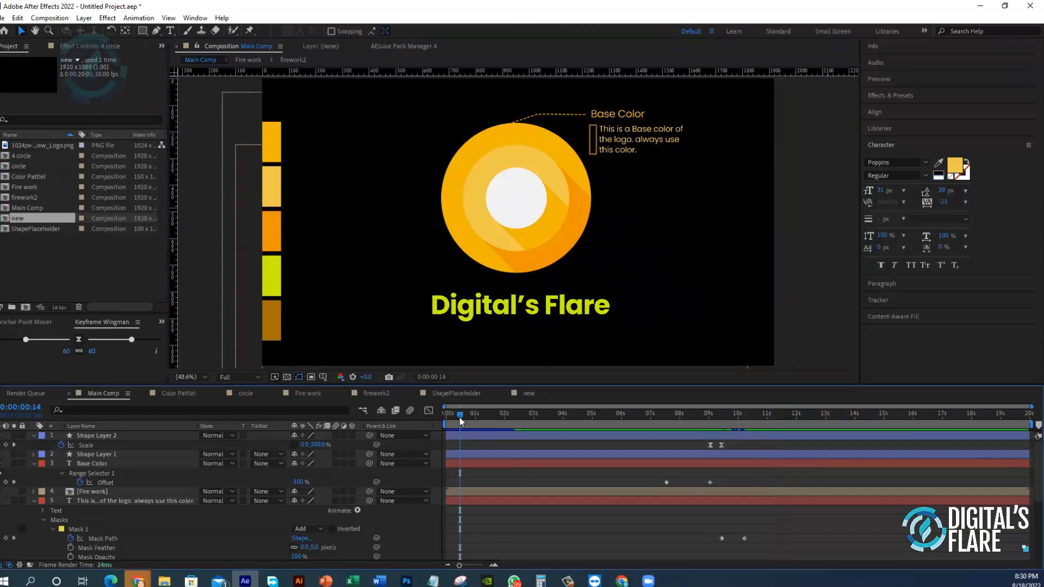
pyautogui.press('space')
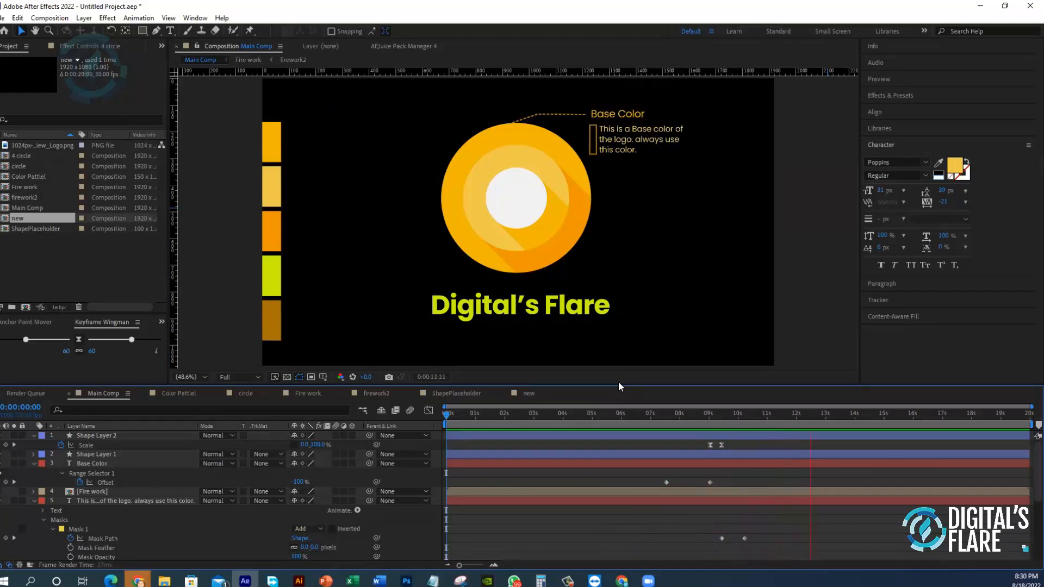
pyautogui.press('space')
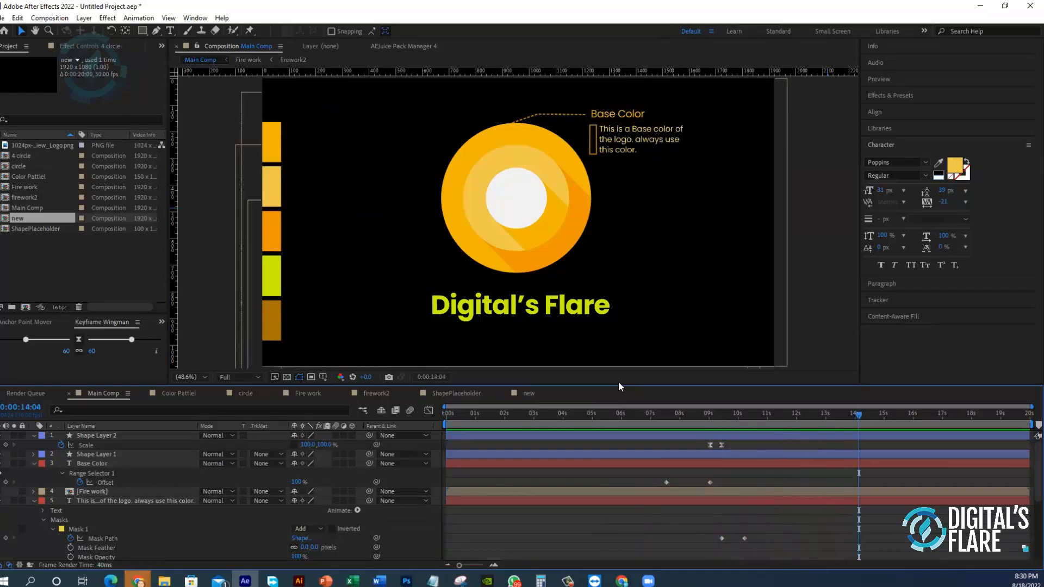